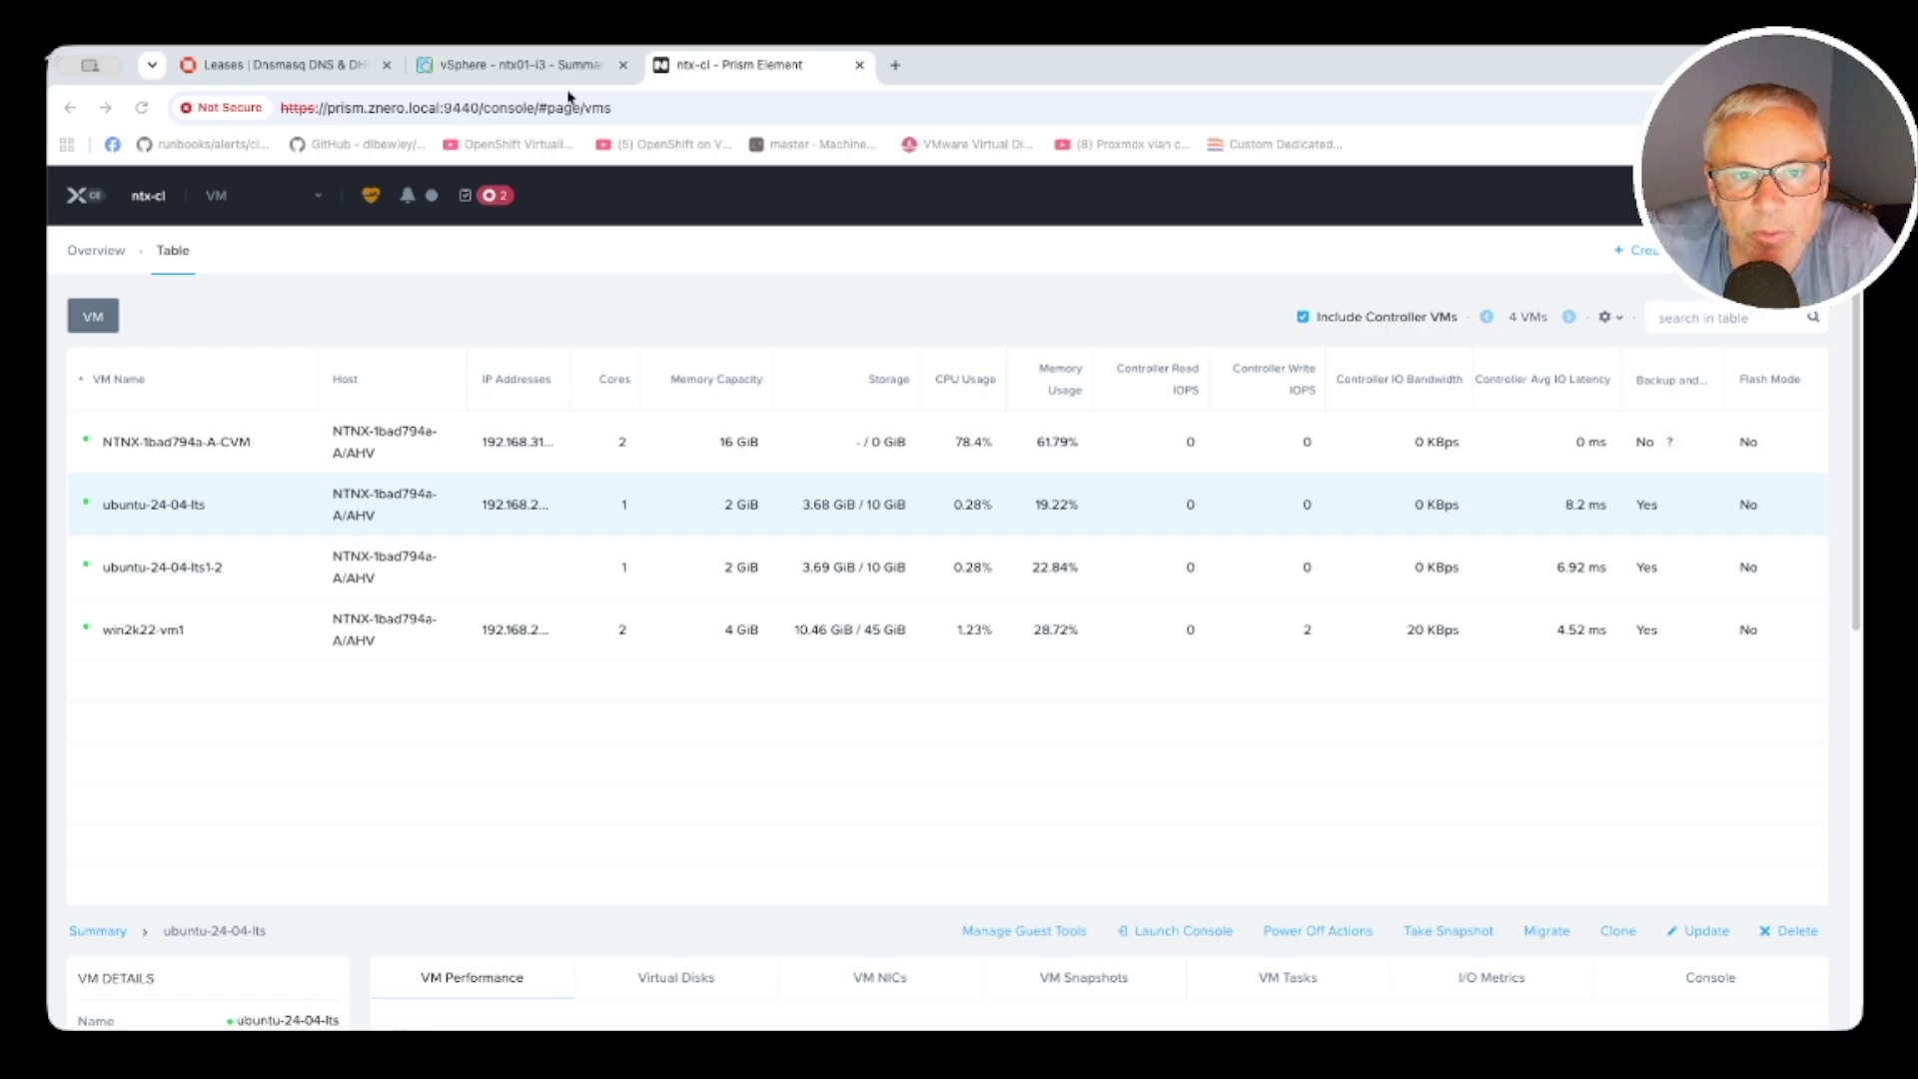
Switch to the vSphere Client and examine the port groups on vSwitch0 of host esxi8-02.znero.local
{"action": "left_click", "coordinate": [532, 66]}
{"action": "left_click", "coordinate": [192, 420]}
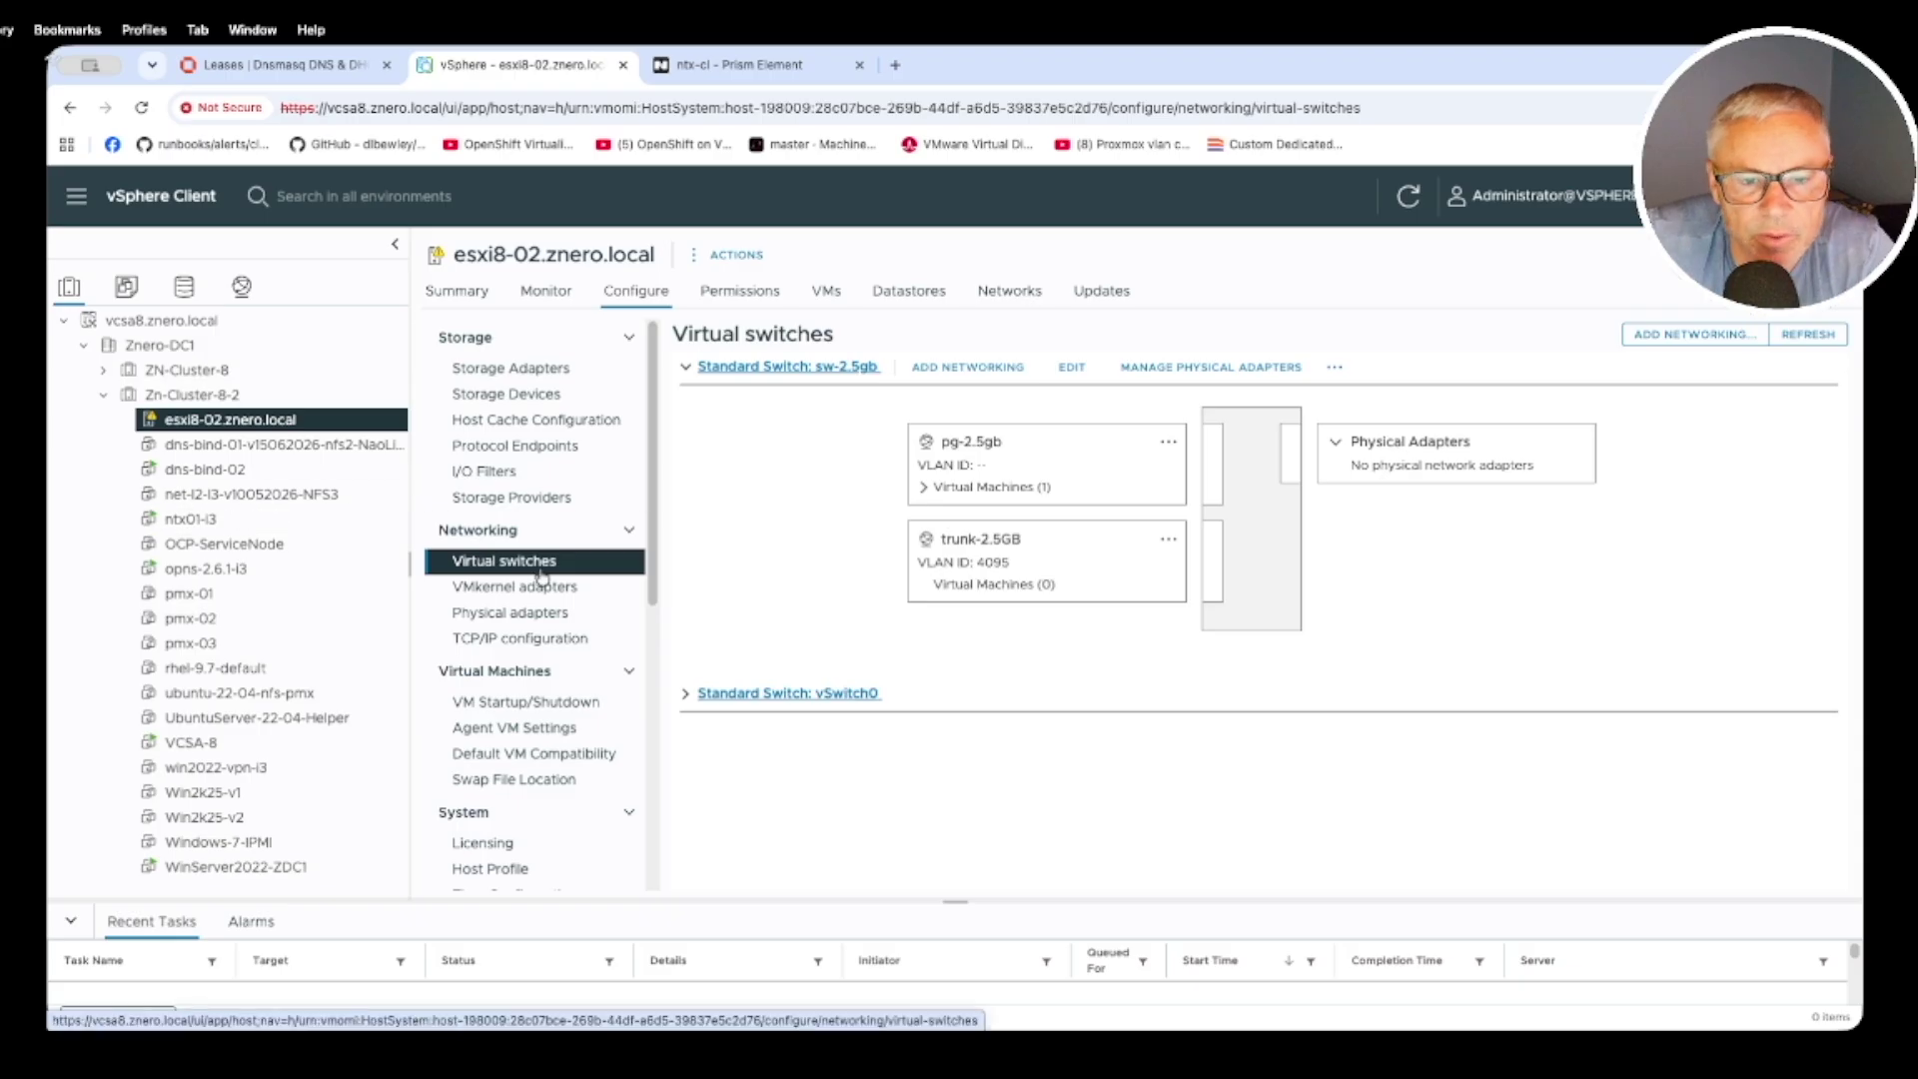
{"action": "left_click", "coordinate": [685, 370]}
{"action": "left_click", "coordinate": [685, 410]}
{"action": "scroll", "coordinate": [1012, 640], "scroll_direction": "down", "scroll_amount": 3}
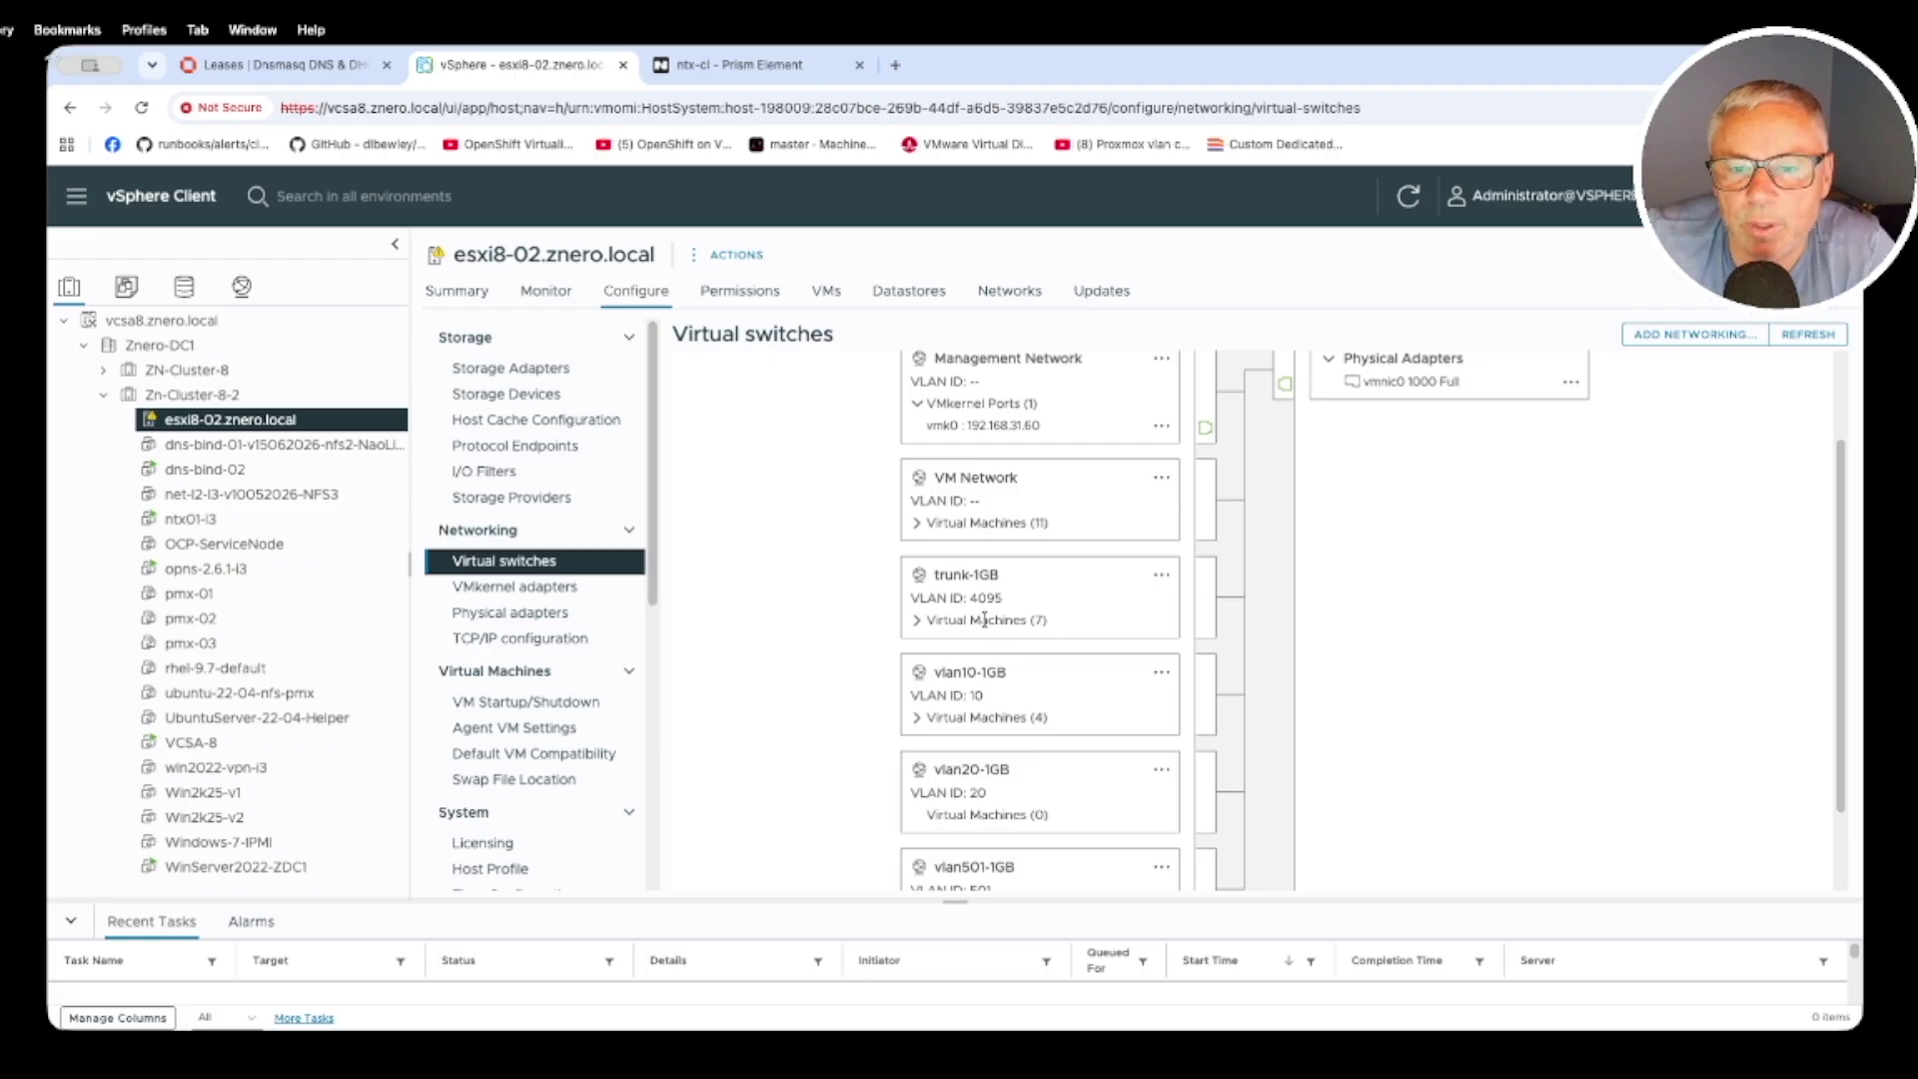
Review the VLAN ID and security settings of the trunk-1GB port group, leaving them as they are
{"action": "left_click", "coordinate": [1160, 577]}
{"action": "left_click", "coordinate": [1203, 627]}
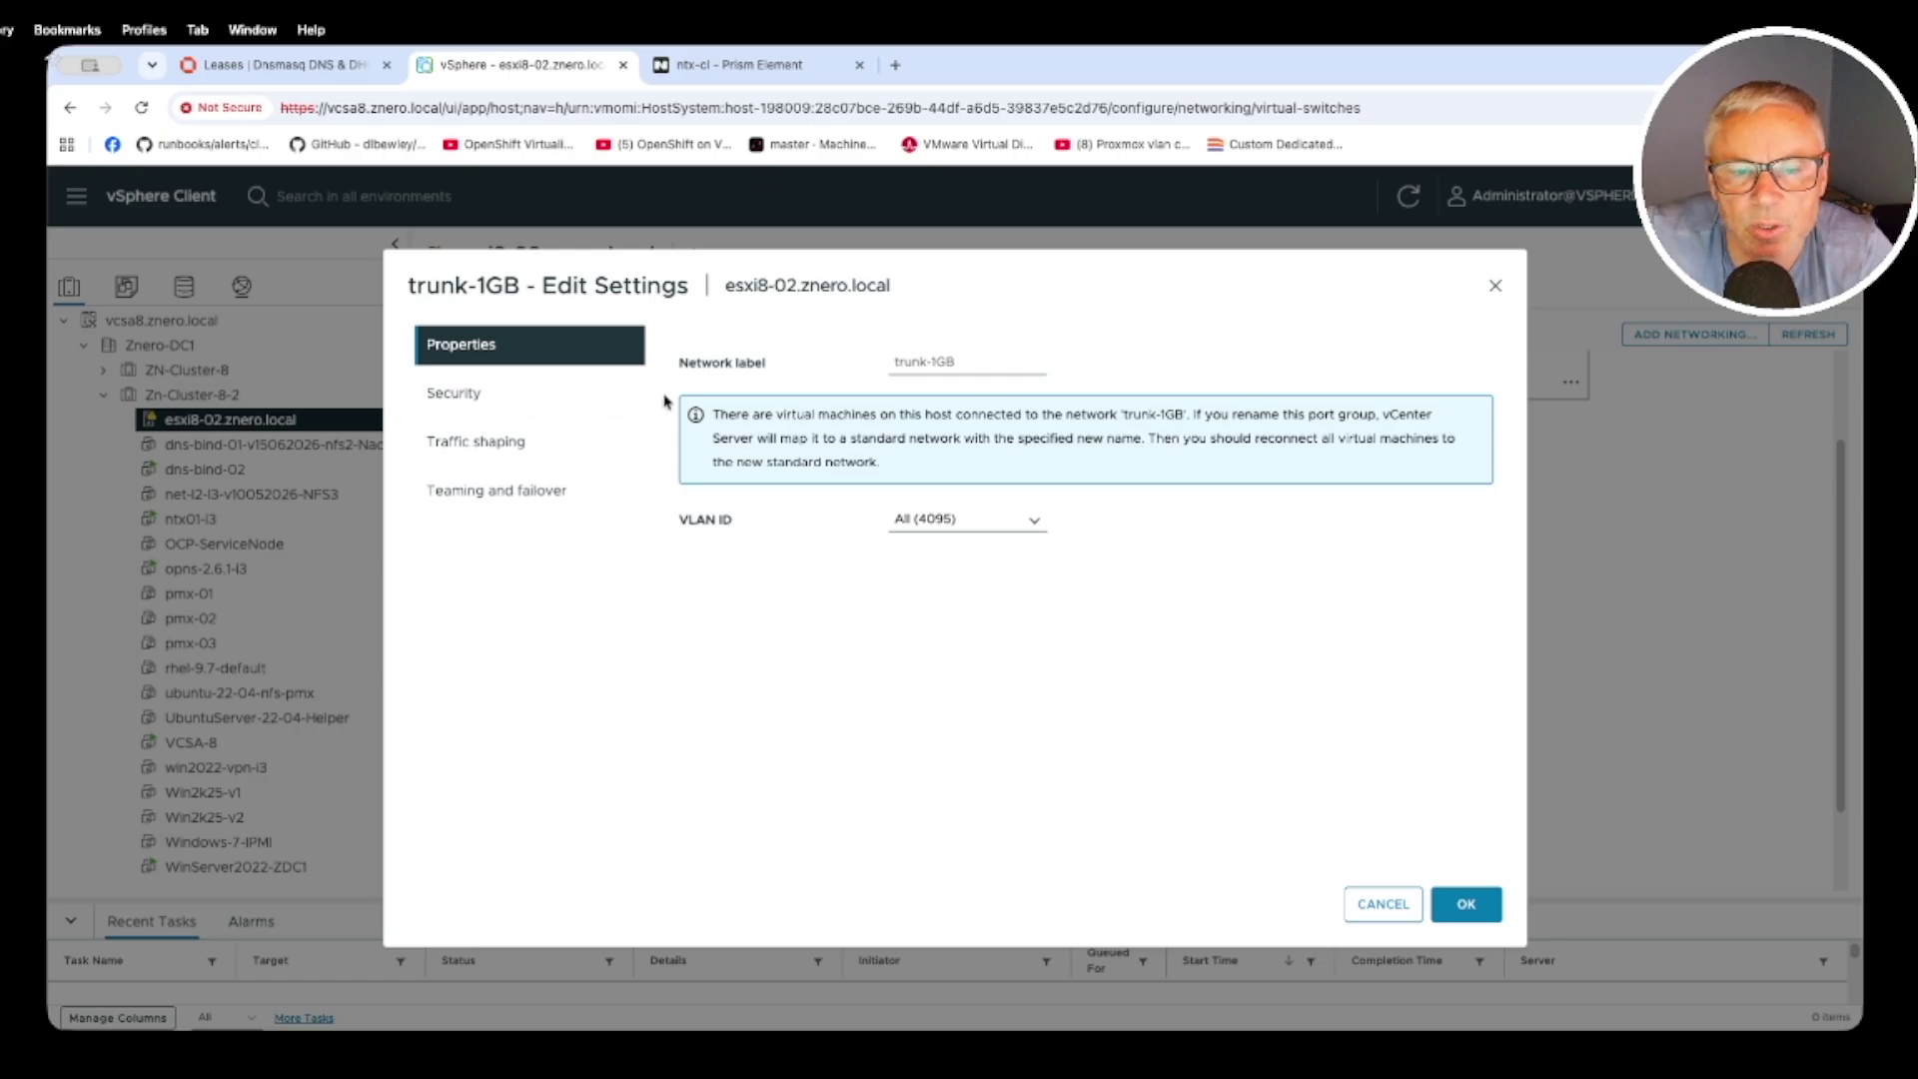
{"action": "left_click", "coordinate": [465, 395]}
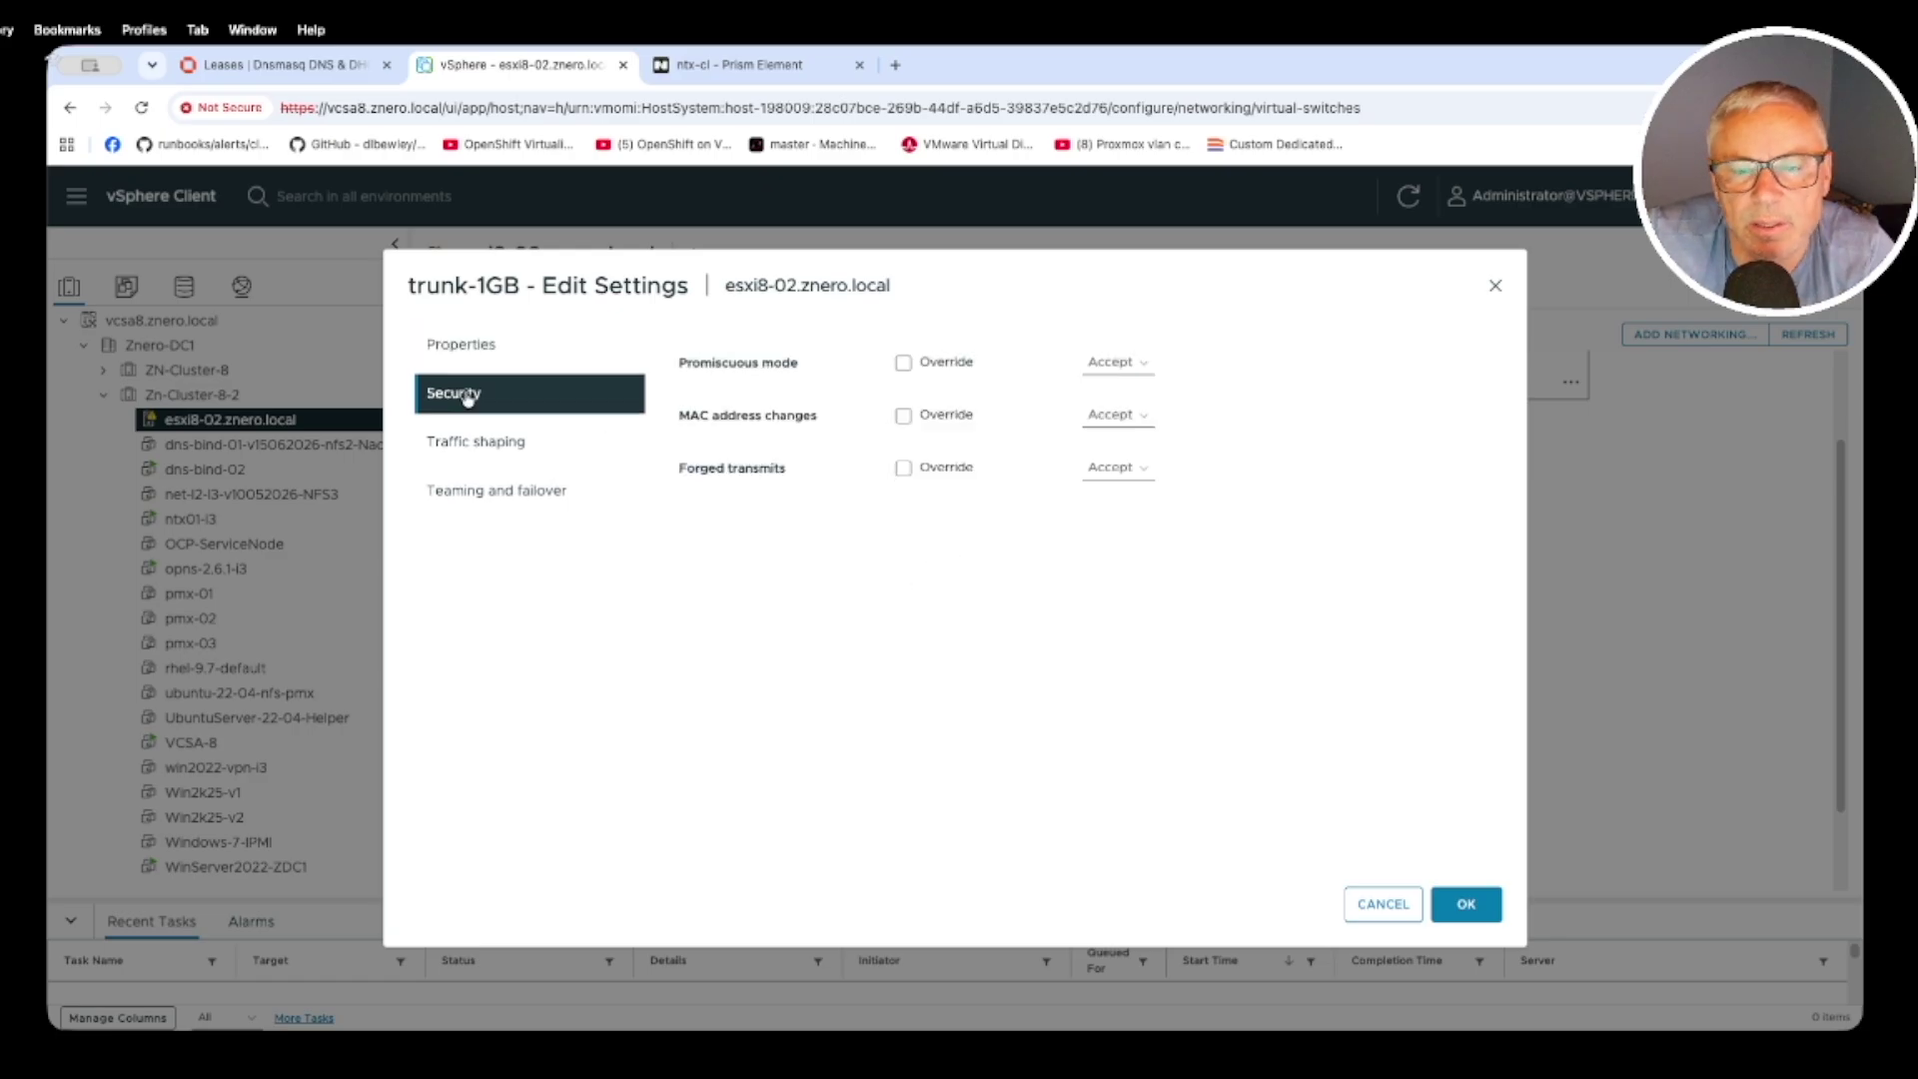
{"action": "left_click", "coordinate": [1383, 903]}
Inspect the virtual hardware settings of the ntx01-i3 VM, checking its network adapters, and close them without changes
{"action": "left_click", "coordinate": [190, 518]}
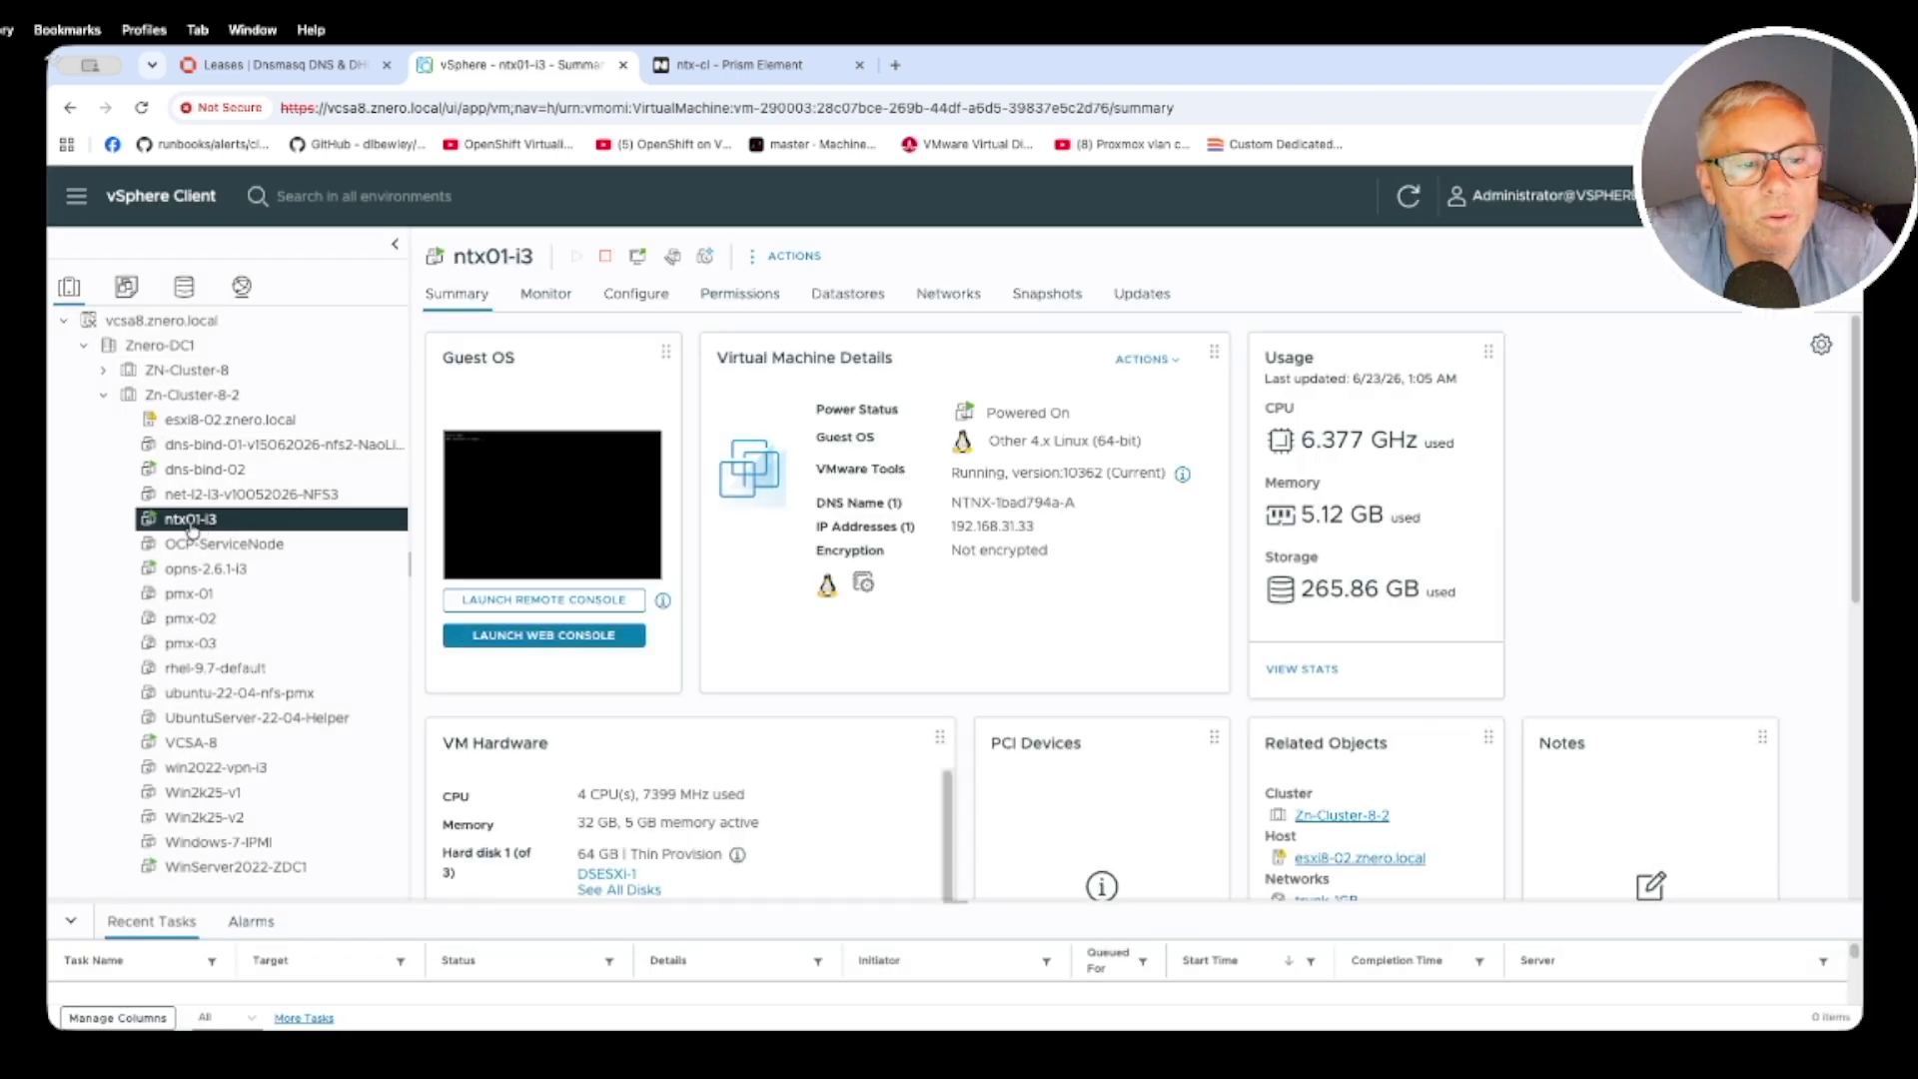
{"action": "right_click", "coordinate": [189, 534]}
{"action": "left_click", "coordinate": [235, 687]}
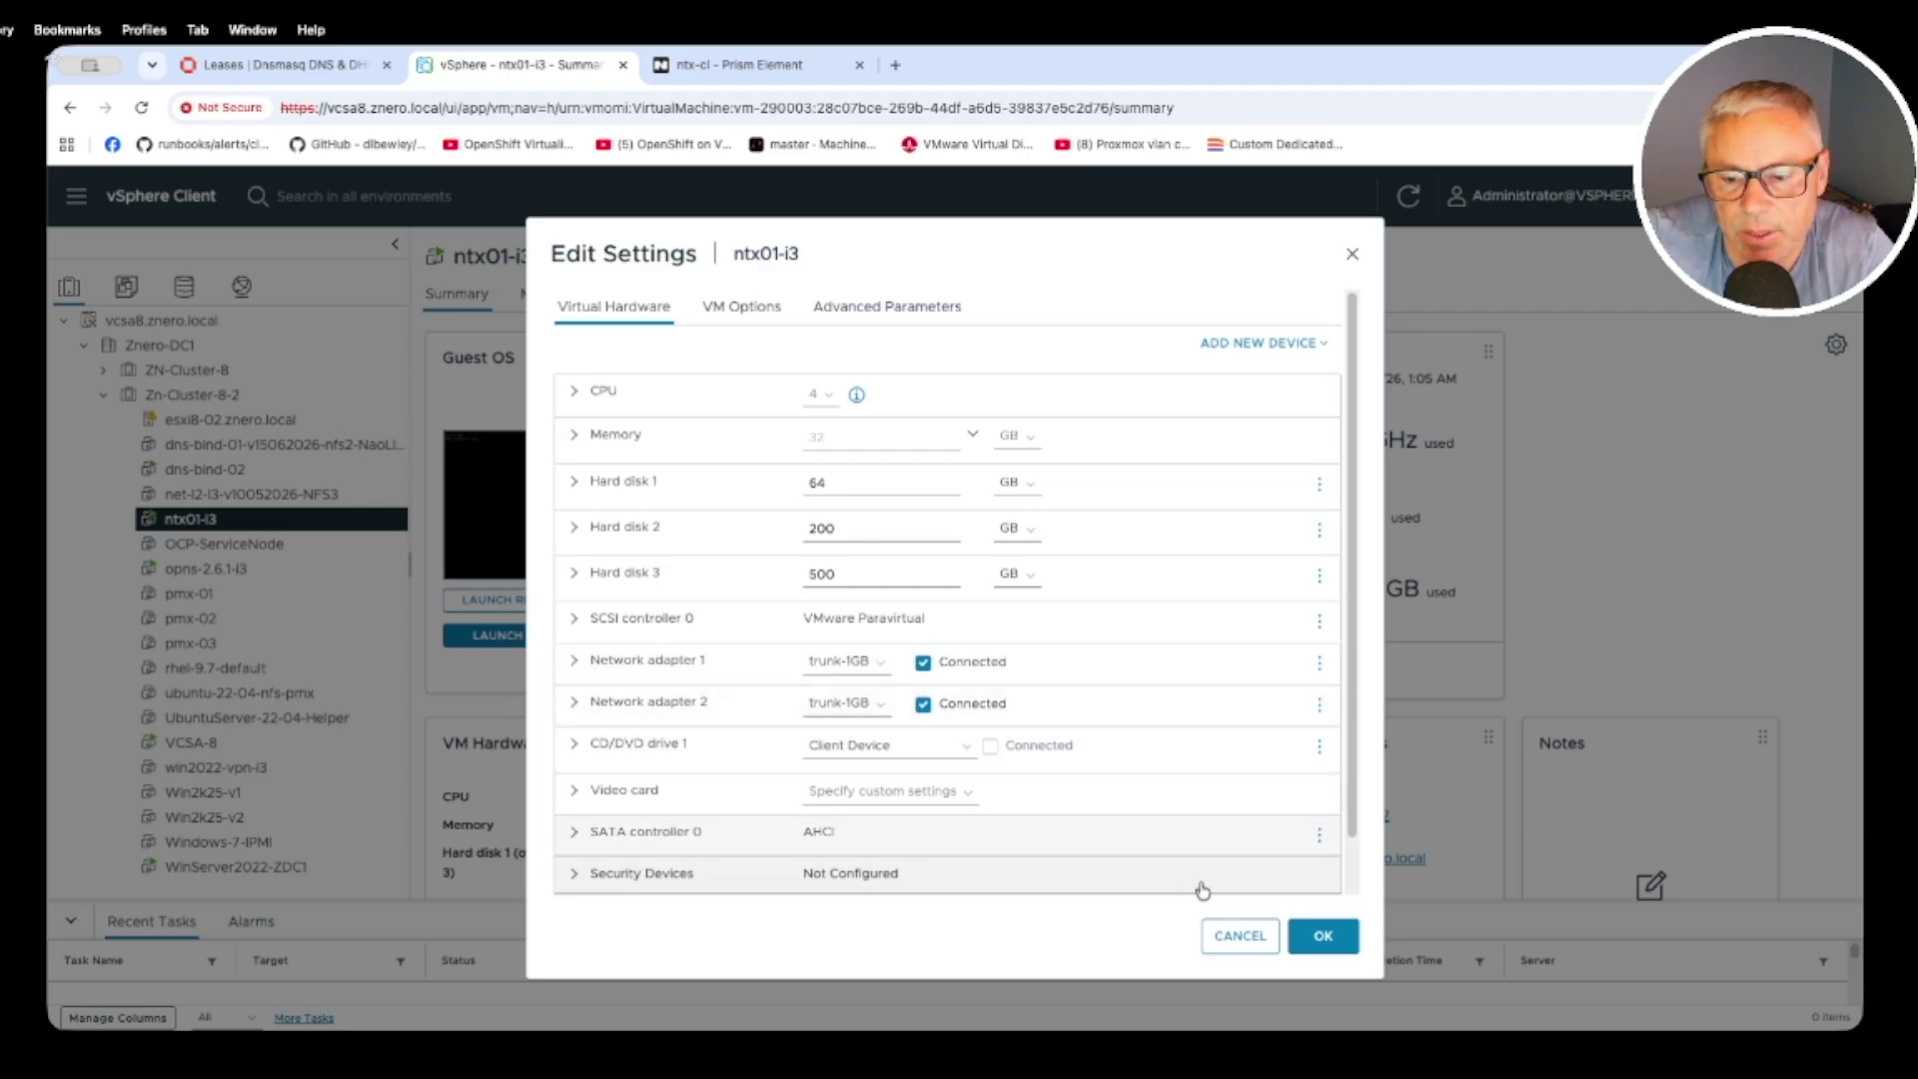
{"action": "left_click", "coordinate": [1239, 935]}
Inspect the virtual hardware settings of the opns-2.6.1-i3 VM and close them without changes
{"action": "left_click", "coordinate": [237, 571]}
{"action": "right_click", "coordinate": [237, 571]}
{"action": "left_click", "coordinate": [366, 673]}
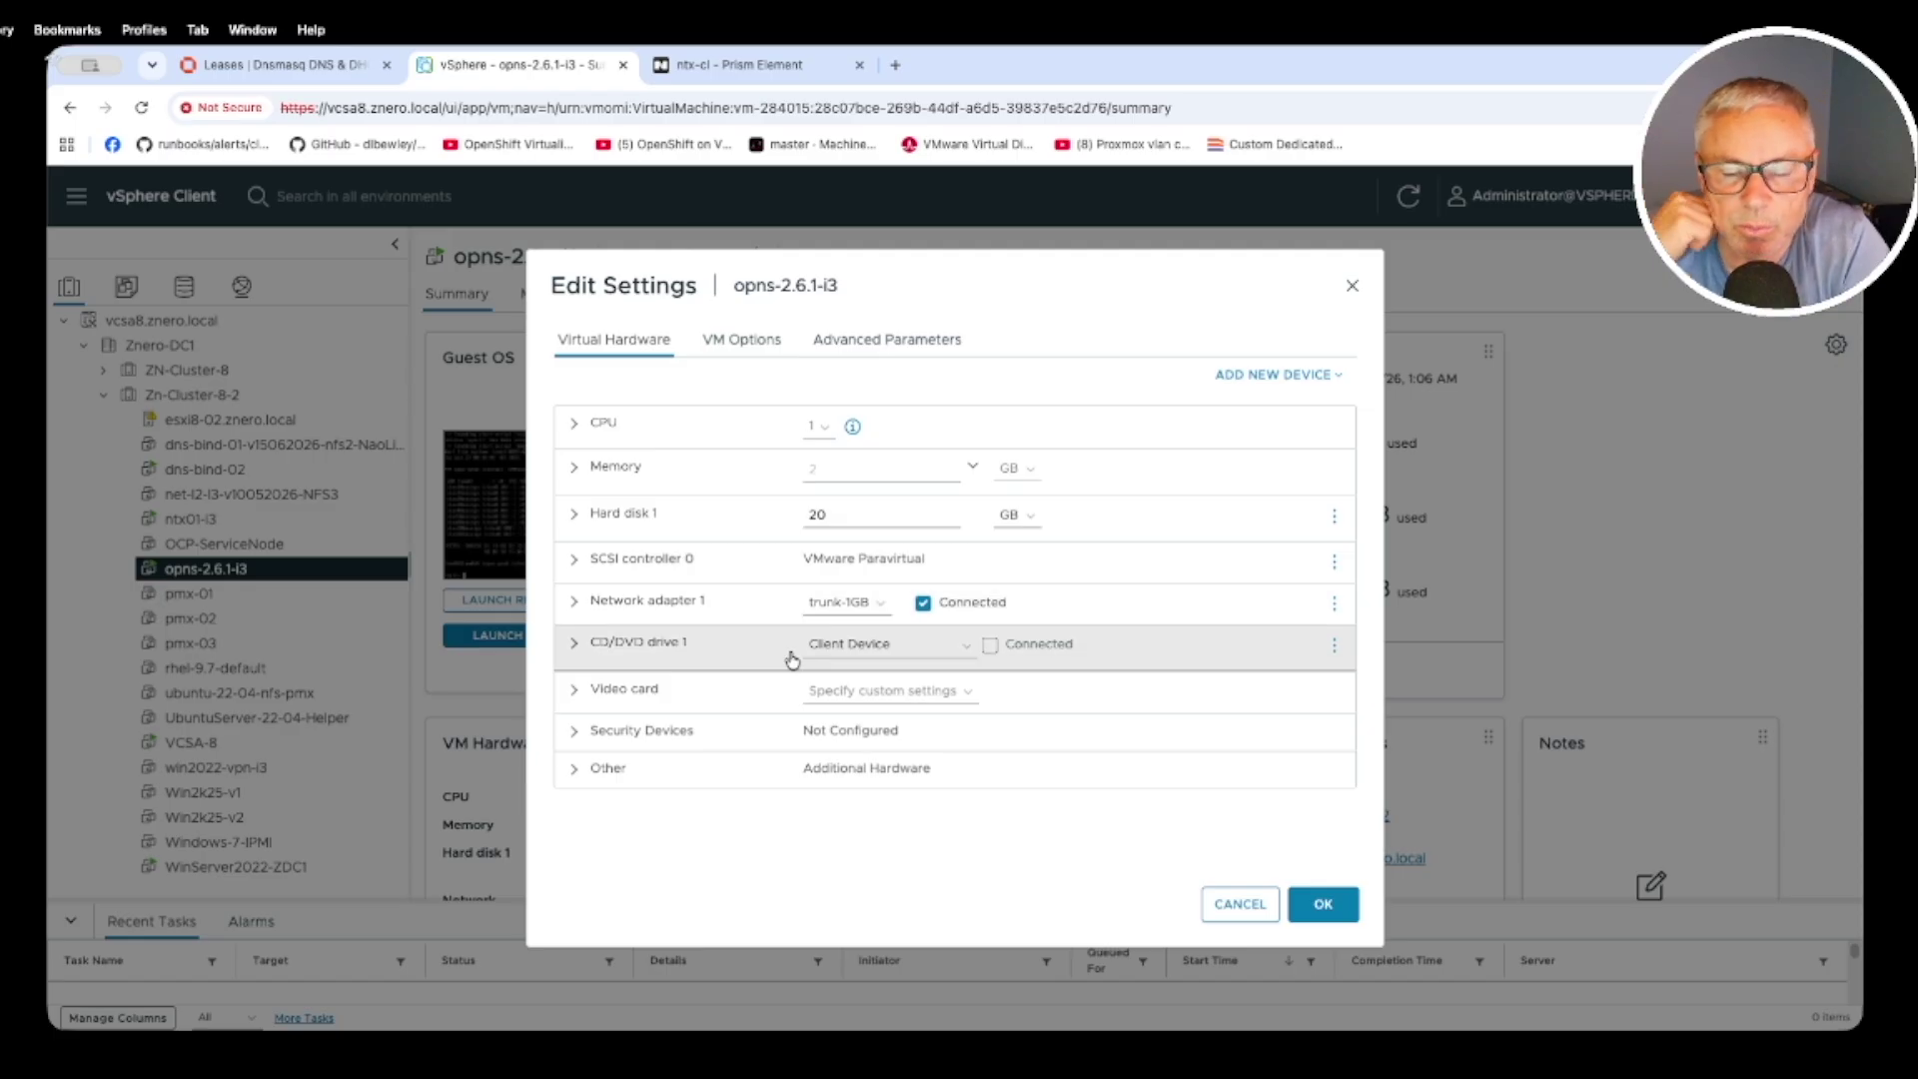
{"action": "key", "text": "Escape"}
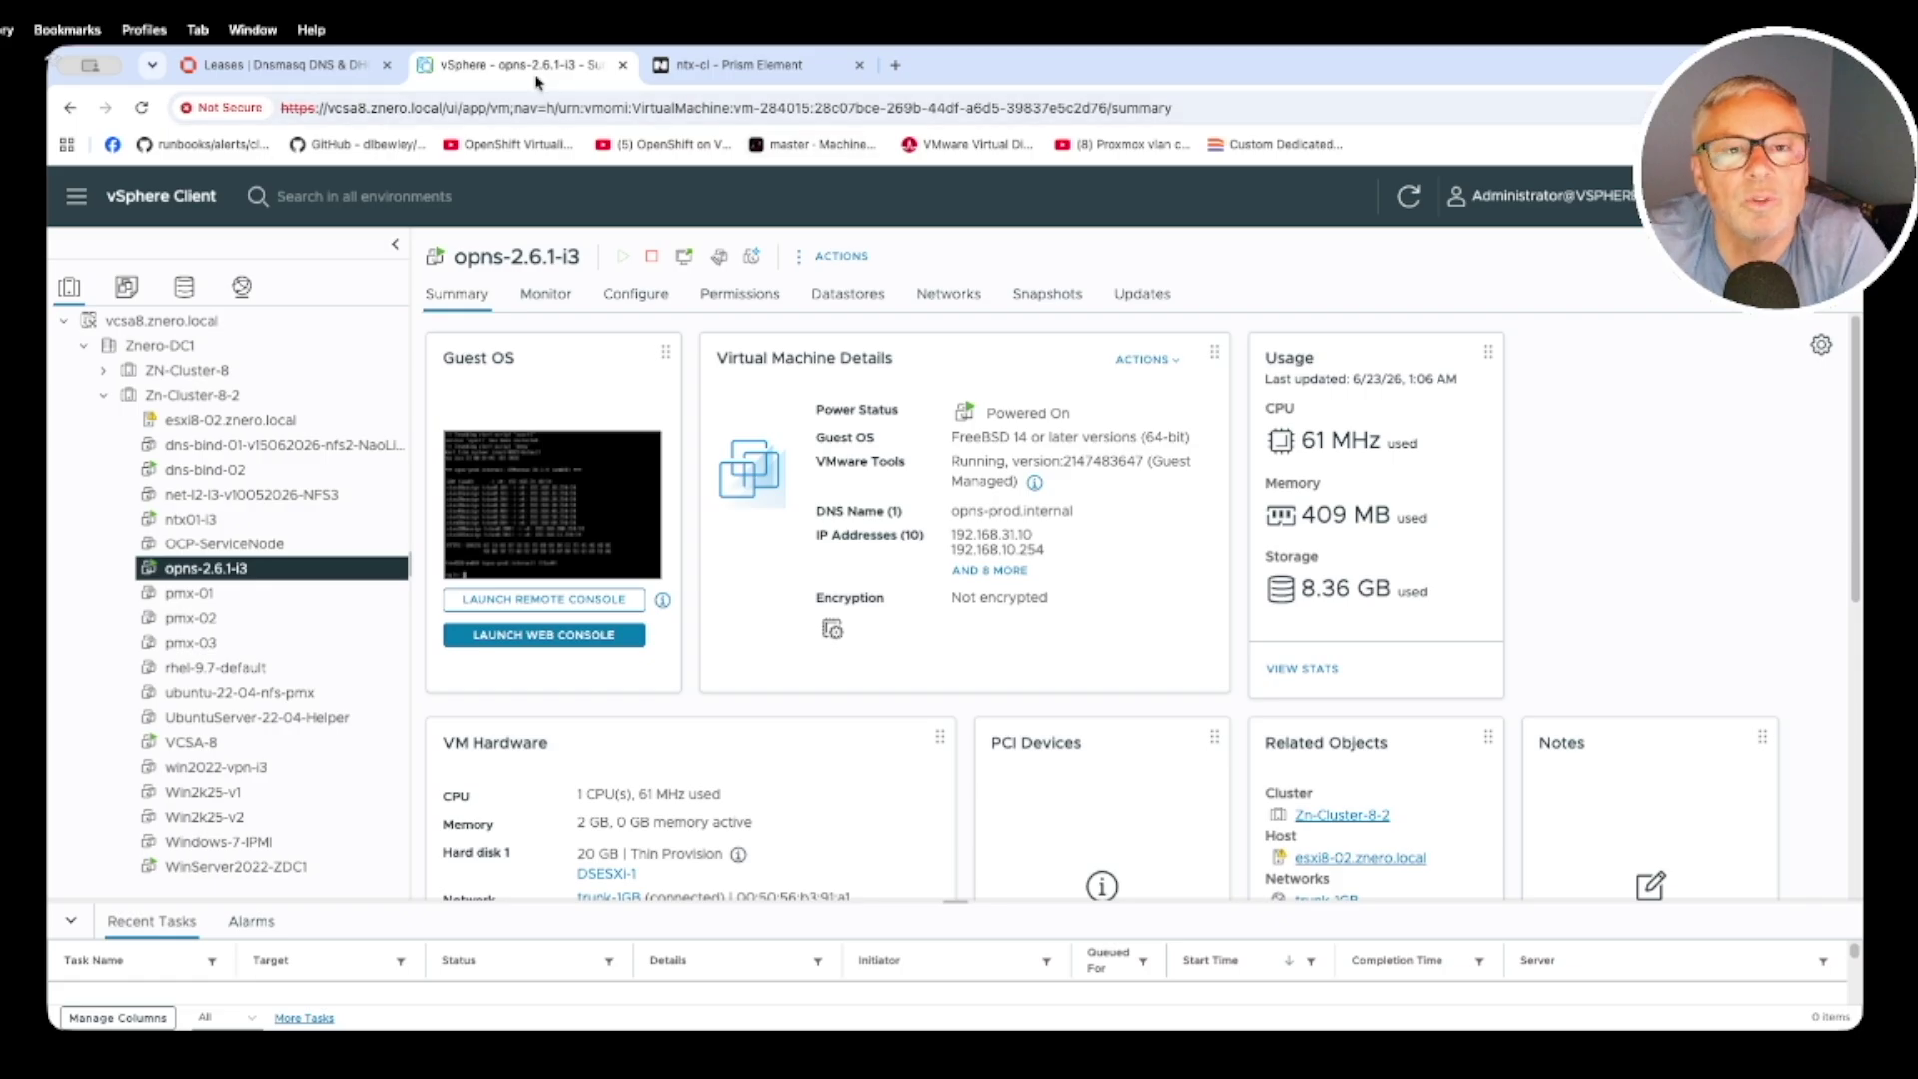
Switch to OPNsense, view the Lobby dashboard and list the configured interfaces
{"action": "left_click", "coordinate": [290, 64]}
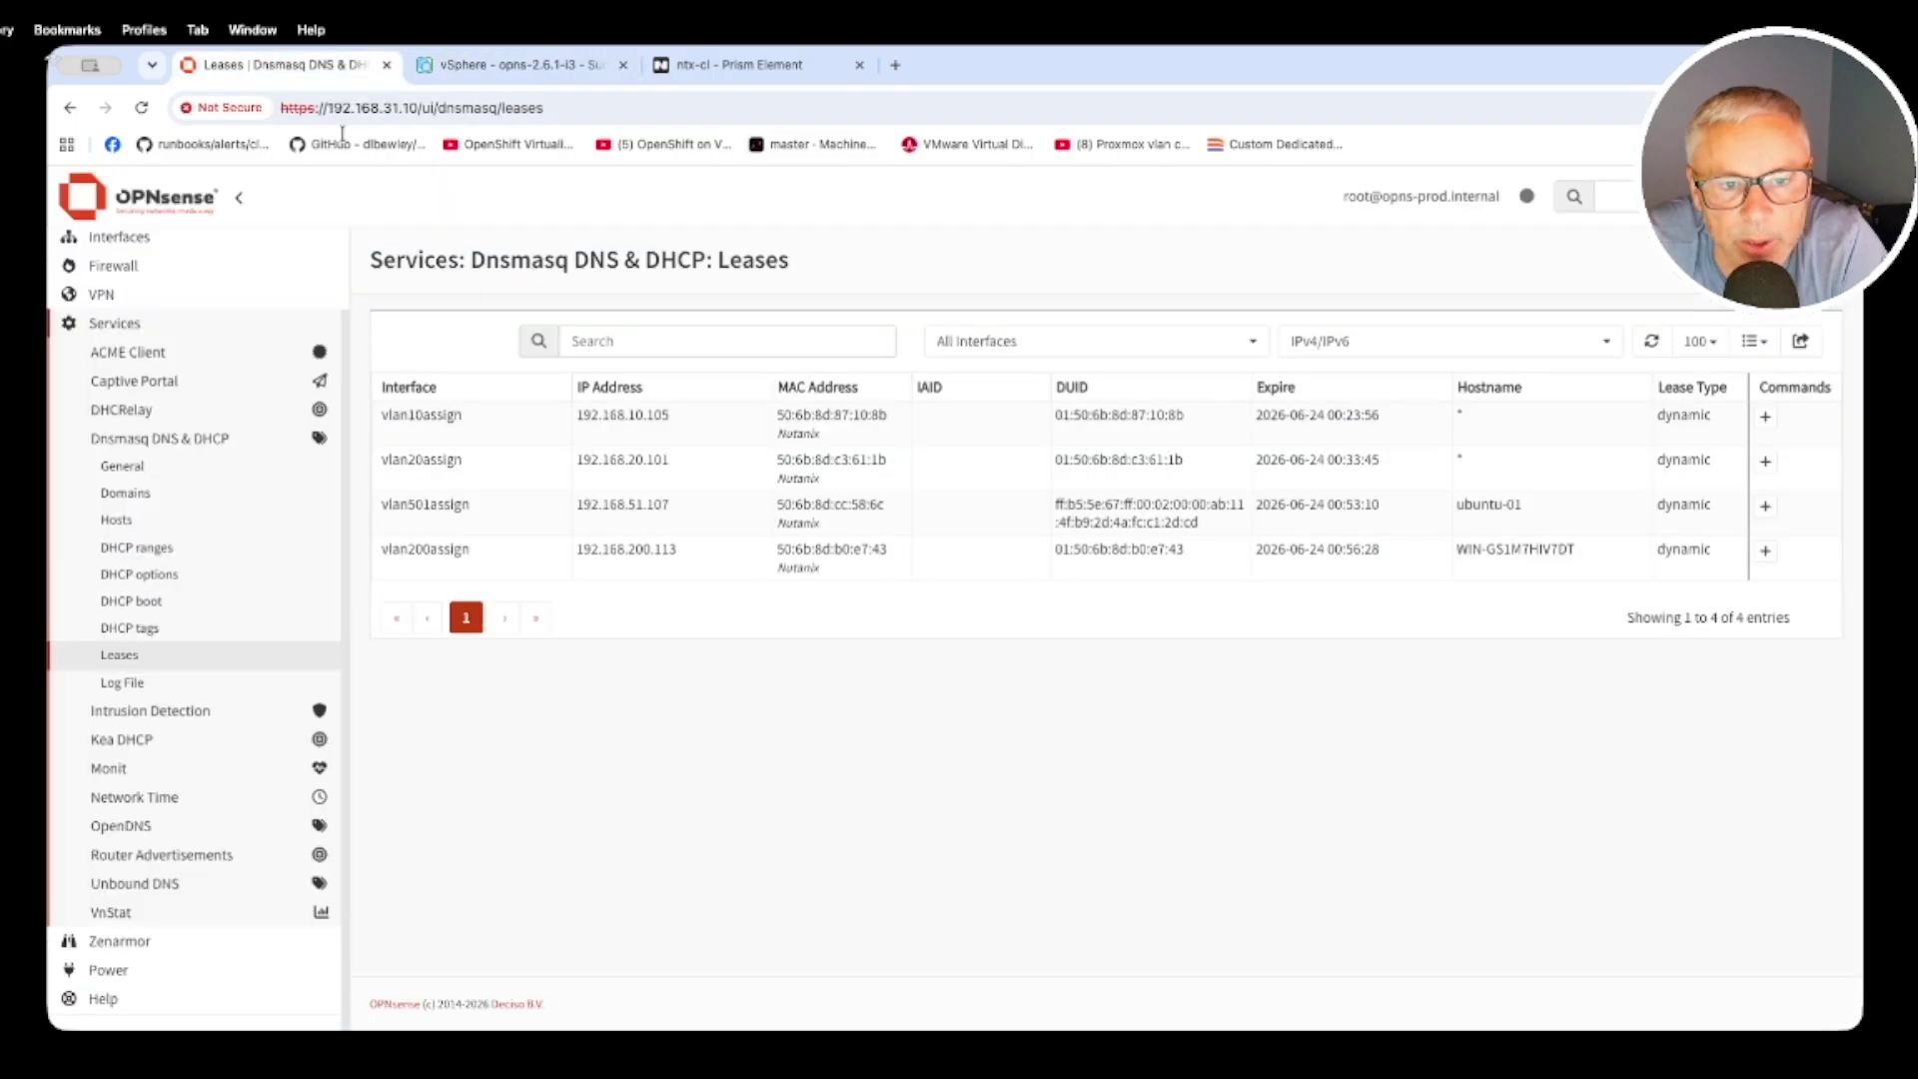
{"action": "left_click", "coordinate": [398, 107]}
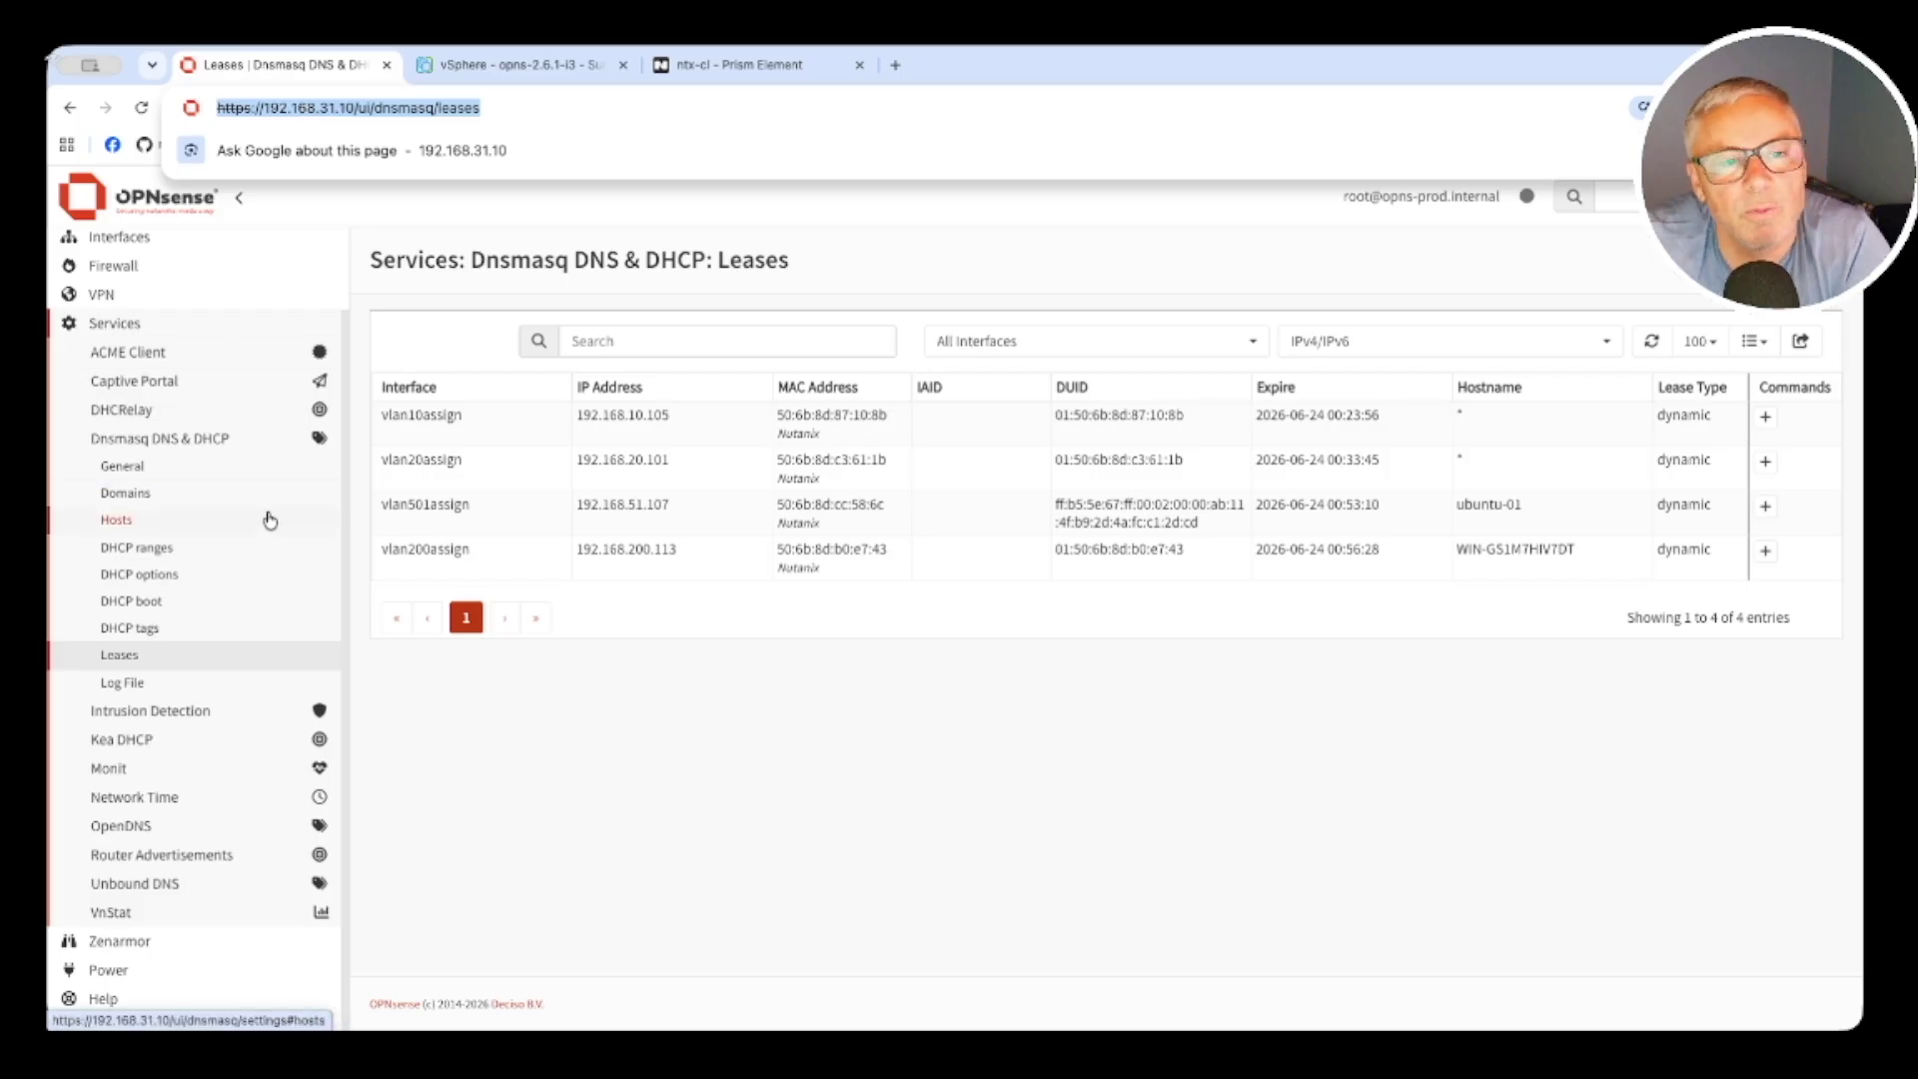
{"action": "scroll", "coordinate": [239, 519], "scroll_direction": "up", "scroll_amount": 1}
{"action": "left_click", "coordinate": [694, 819]}
{"action": "scroll", "coordinate": [210, 577], "scroll_direction": "up", "scroll_amount": 1}
{"action": "left_click", "coordinate": [115, 411]}
{"action": "left_click", "coordinate": [128, 245]}
{"action": "left_click", "coordinate": [125, 270]}
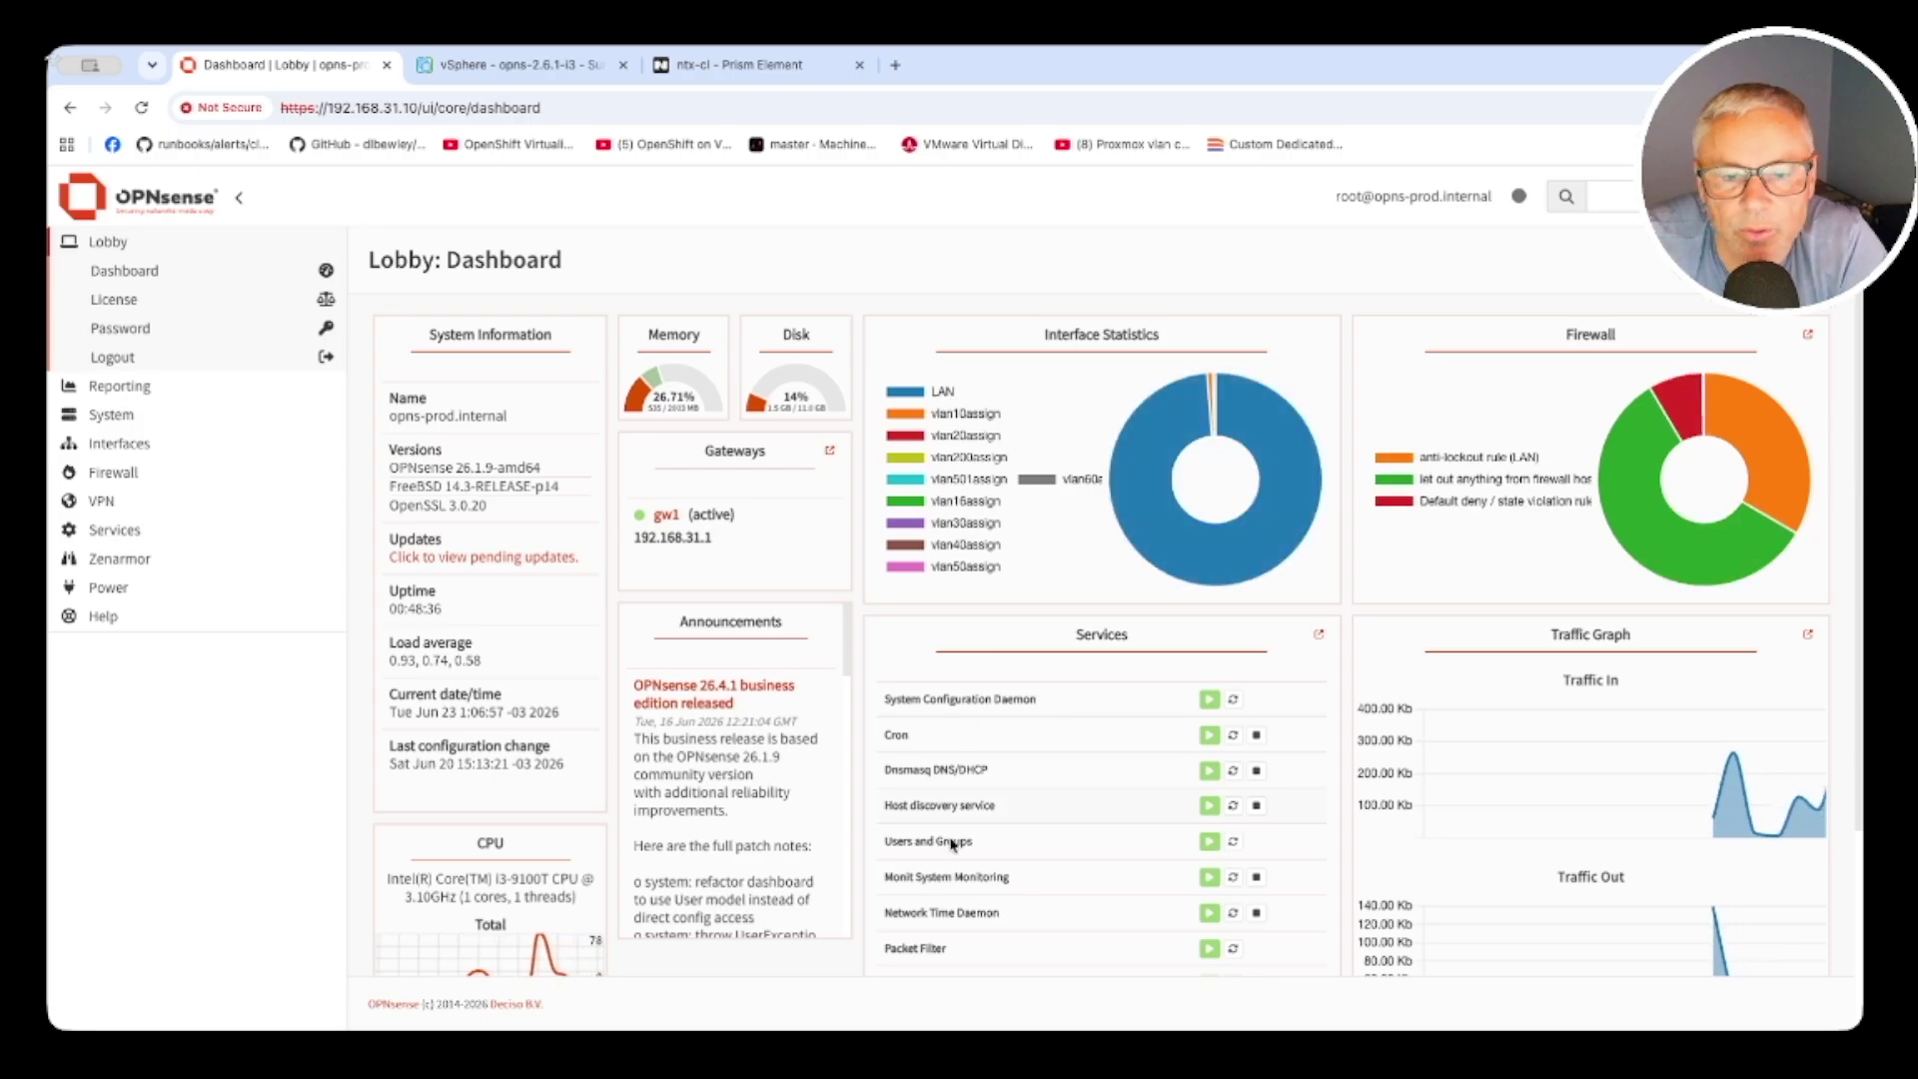
{"action": "left_click", "coordinate": [186, 440]}
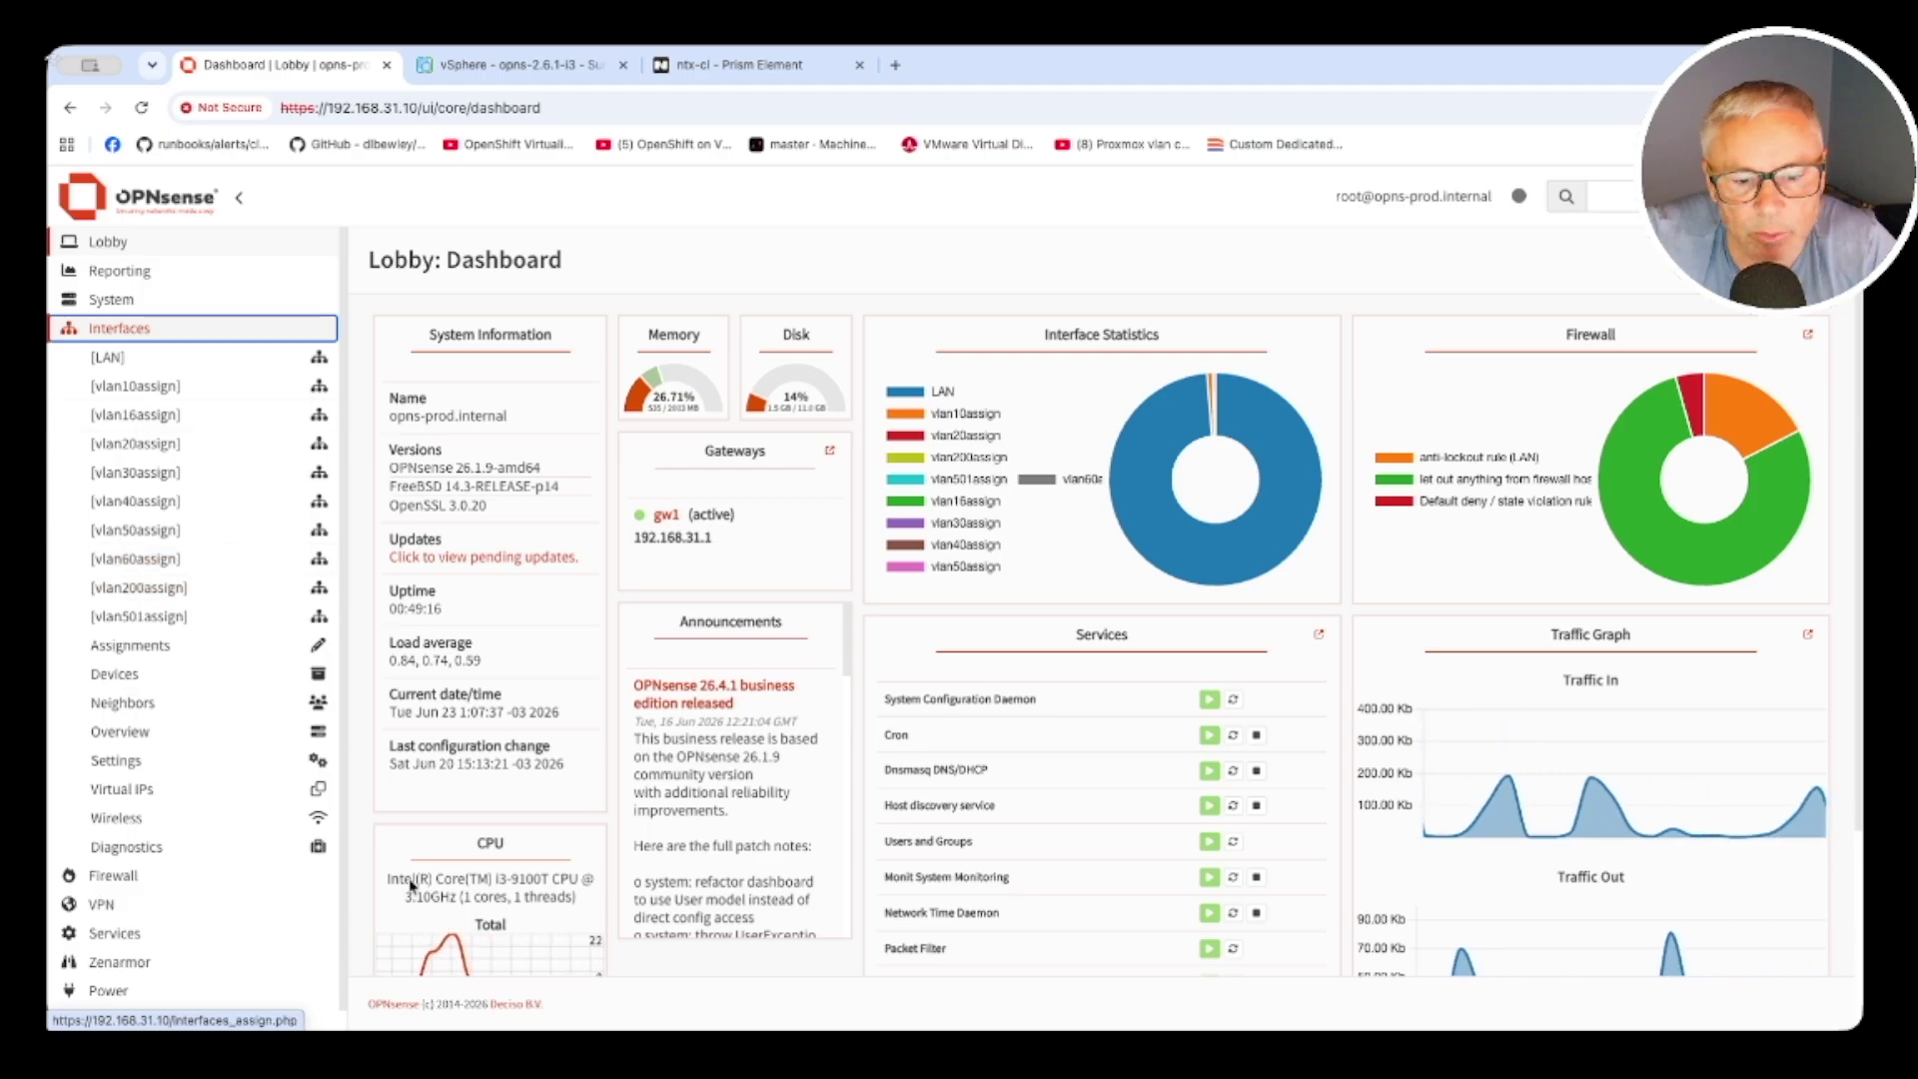
Return to the vSphere Client and recheck which network the opns-2.6.1-i3 VM's adapter uses, without changing it
{"action": "key", "text": "ctrl+Tab"}
{"action": "right_click", "coordinate": [210, 569]}
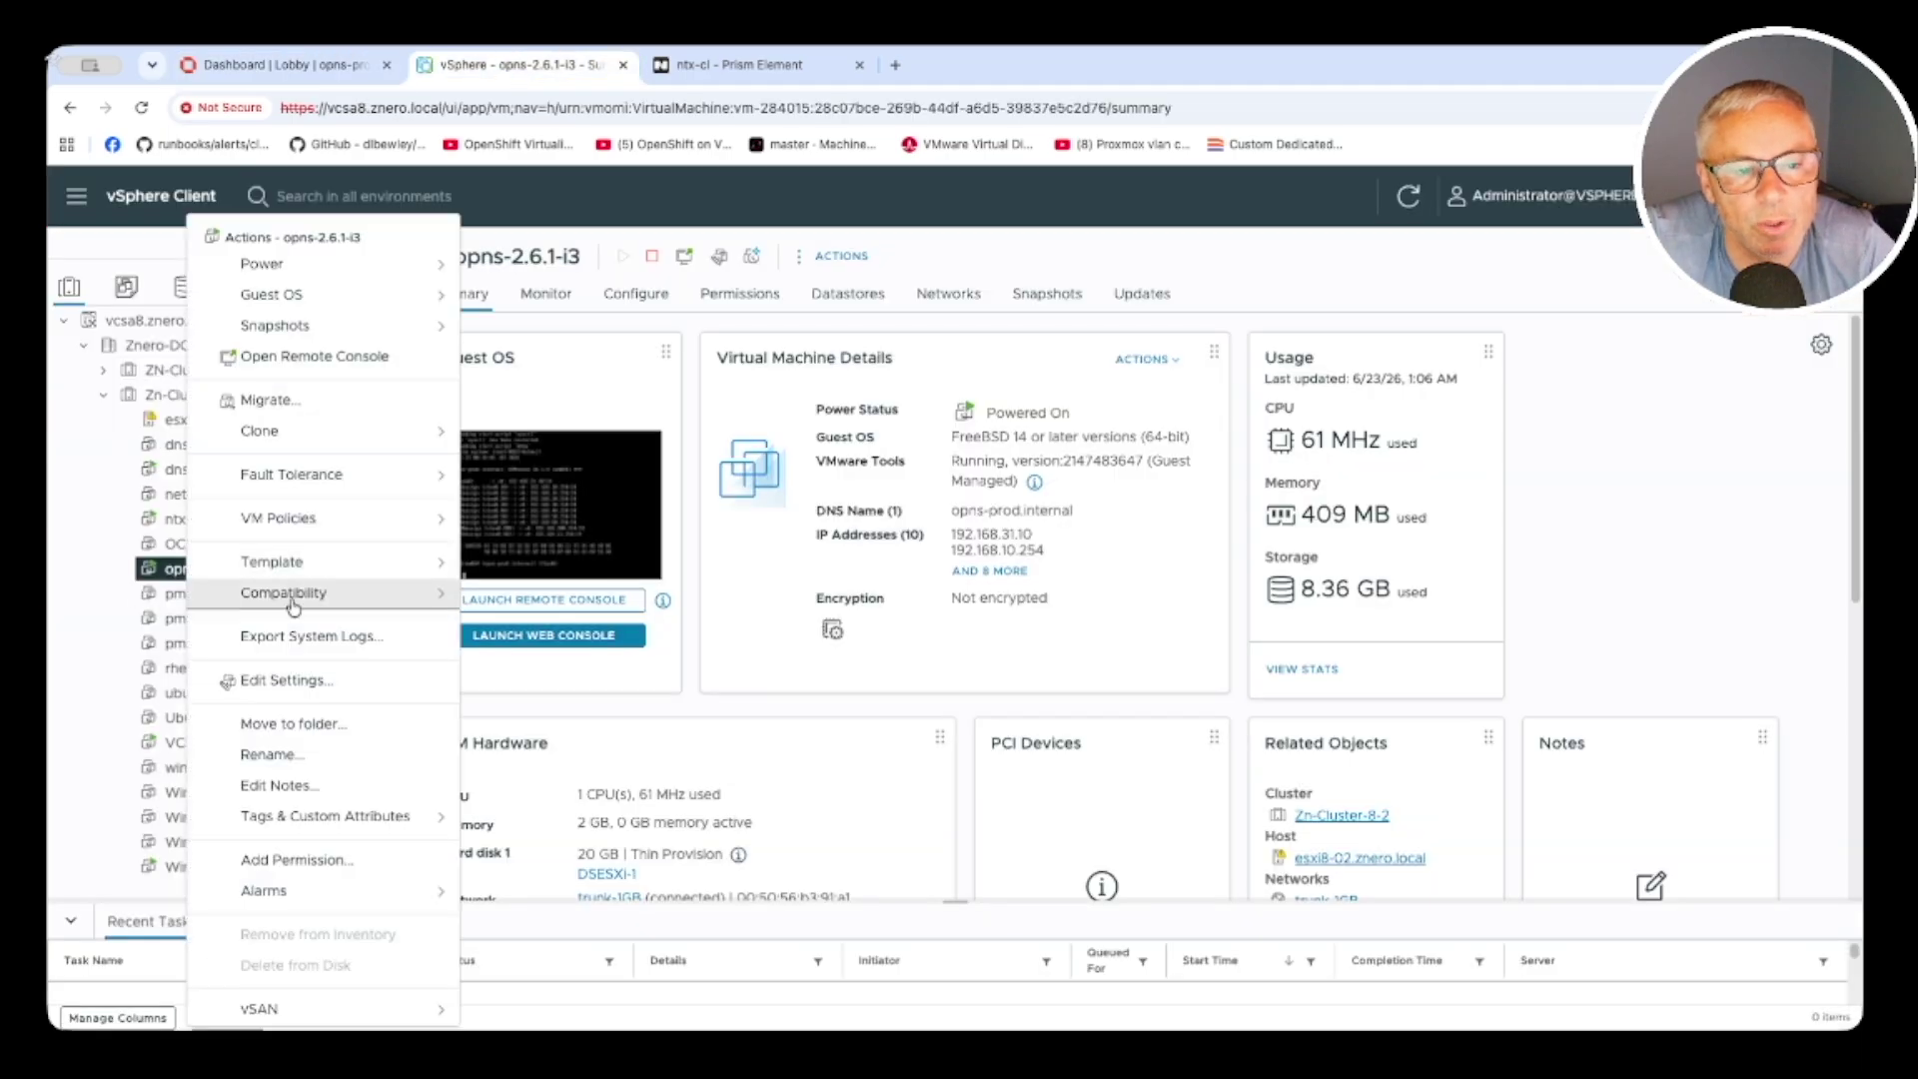
{"action": "left_click", "coordinate": [286, 676]}
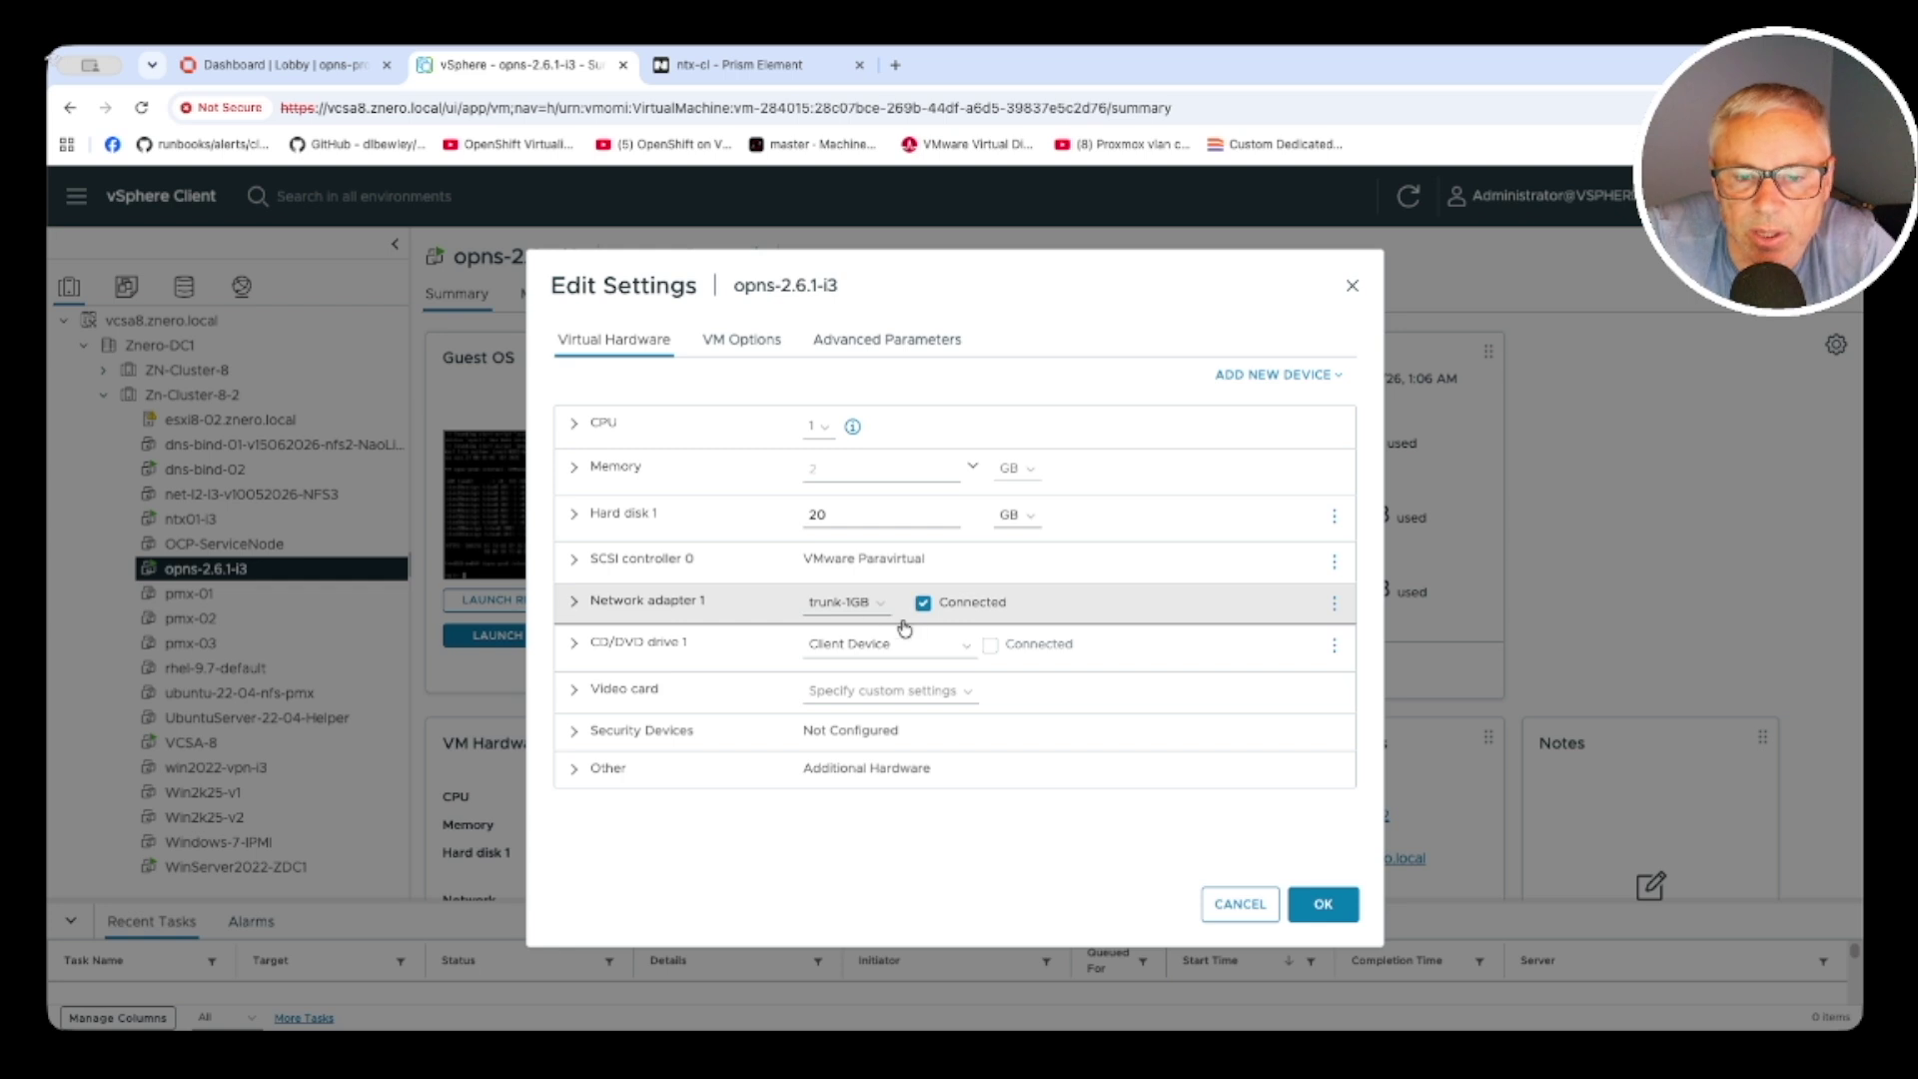
{"action": "left_click", "coordinate": [1239, 904]}
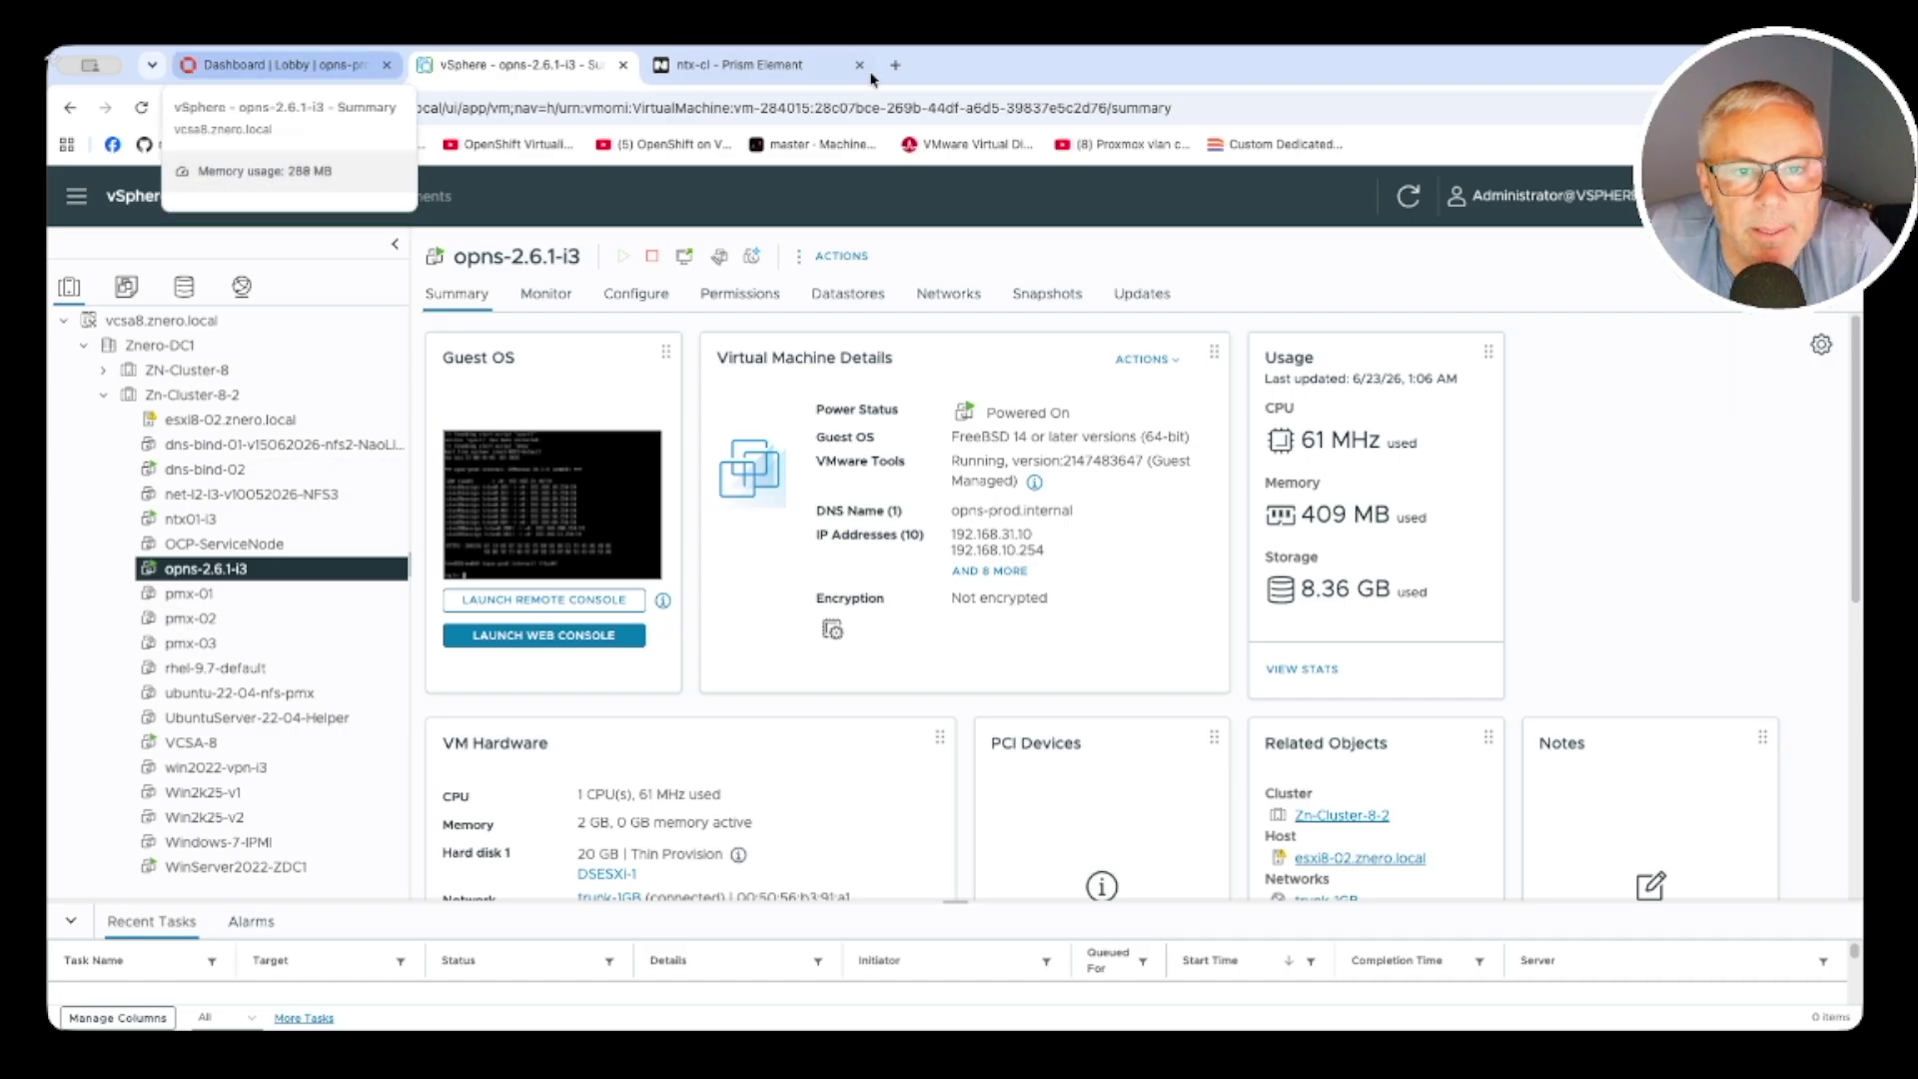
Switch to Prism Element and review the recent tasks and the ubuntu-24-04-lts1-2 and win2k22-vm1 VMs
{"action": "left_click", "coordinate": [765, 68]}
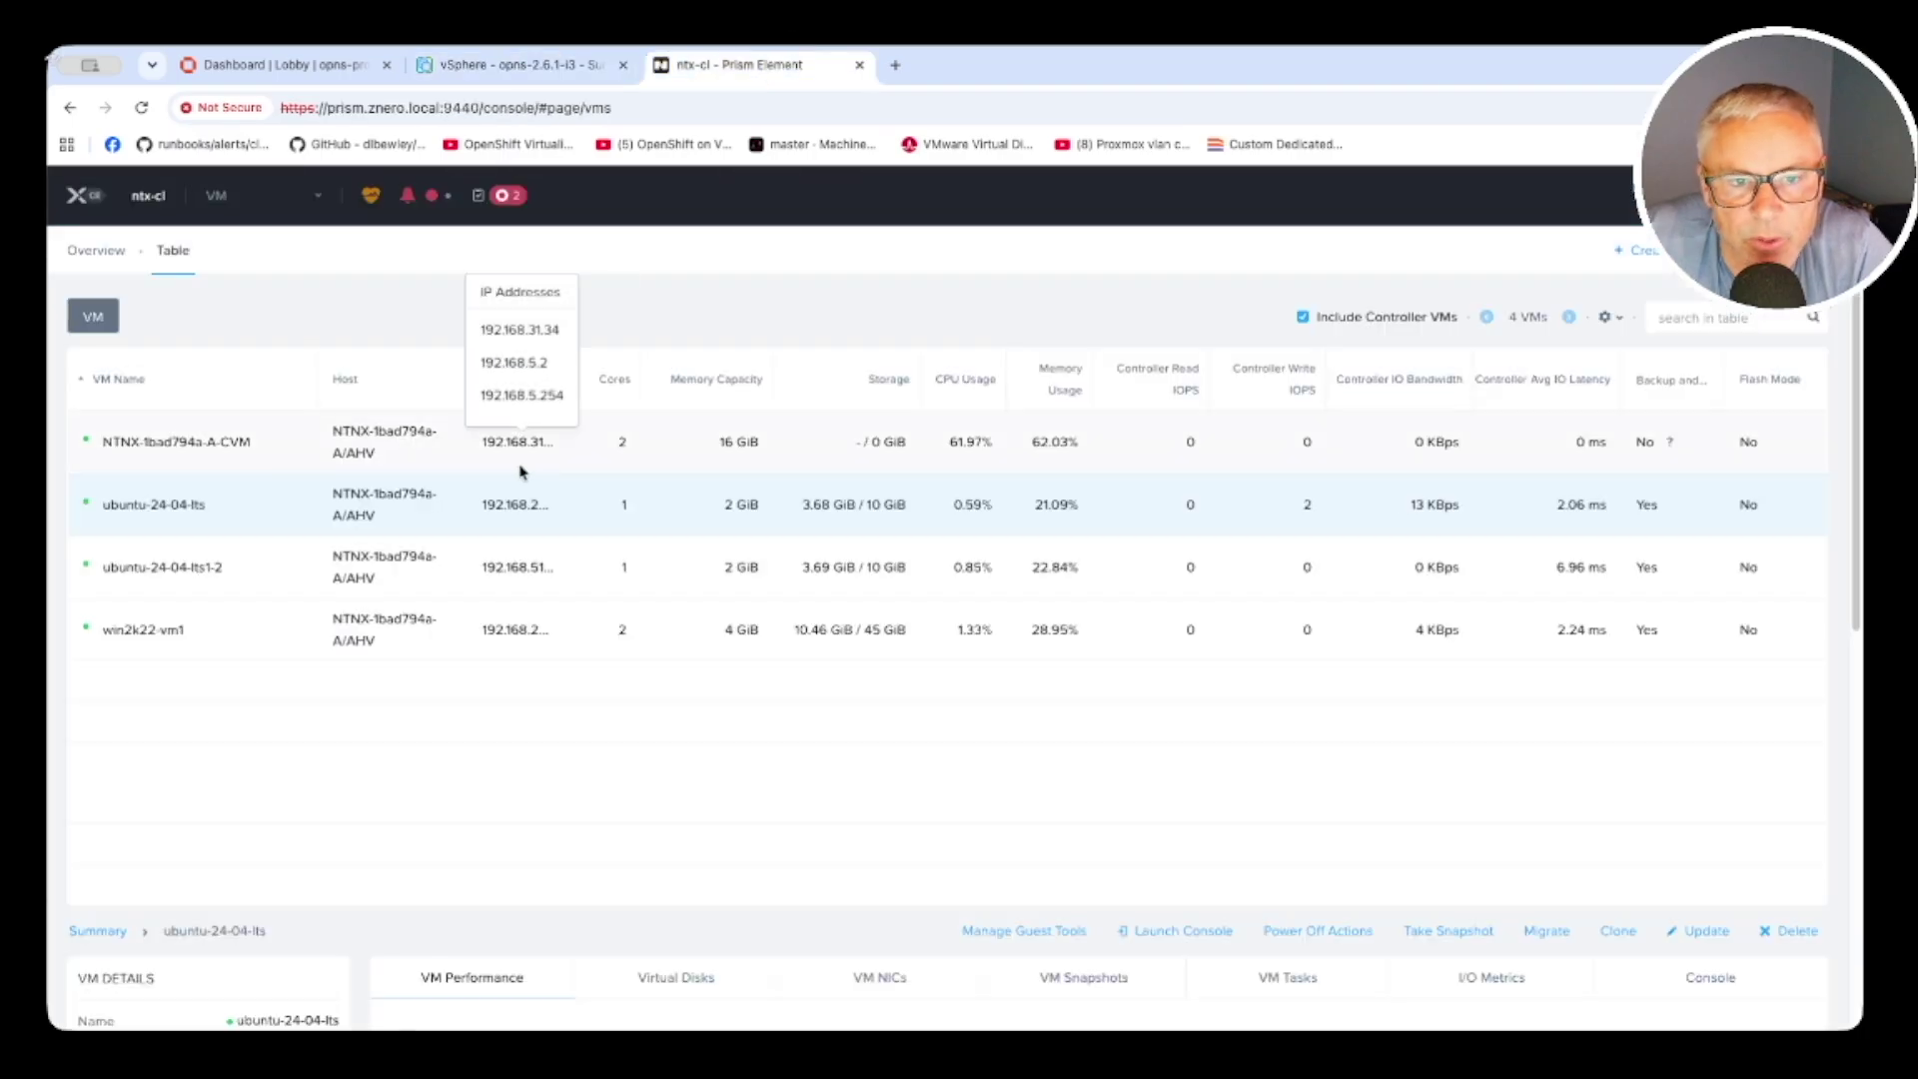
{"action": "left_click", "coordinate": [507, 195]}
{"action": "scroll", "coordinate": [507, 610], "scroll_direction": "up", "scroll_amount": 4}
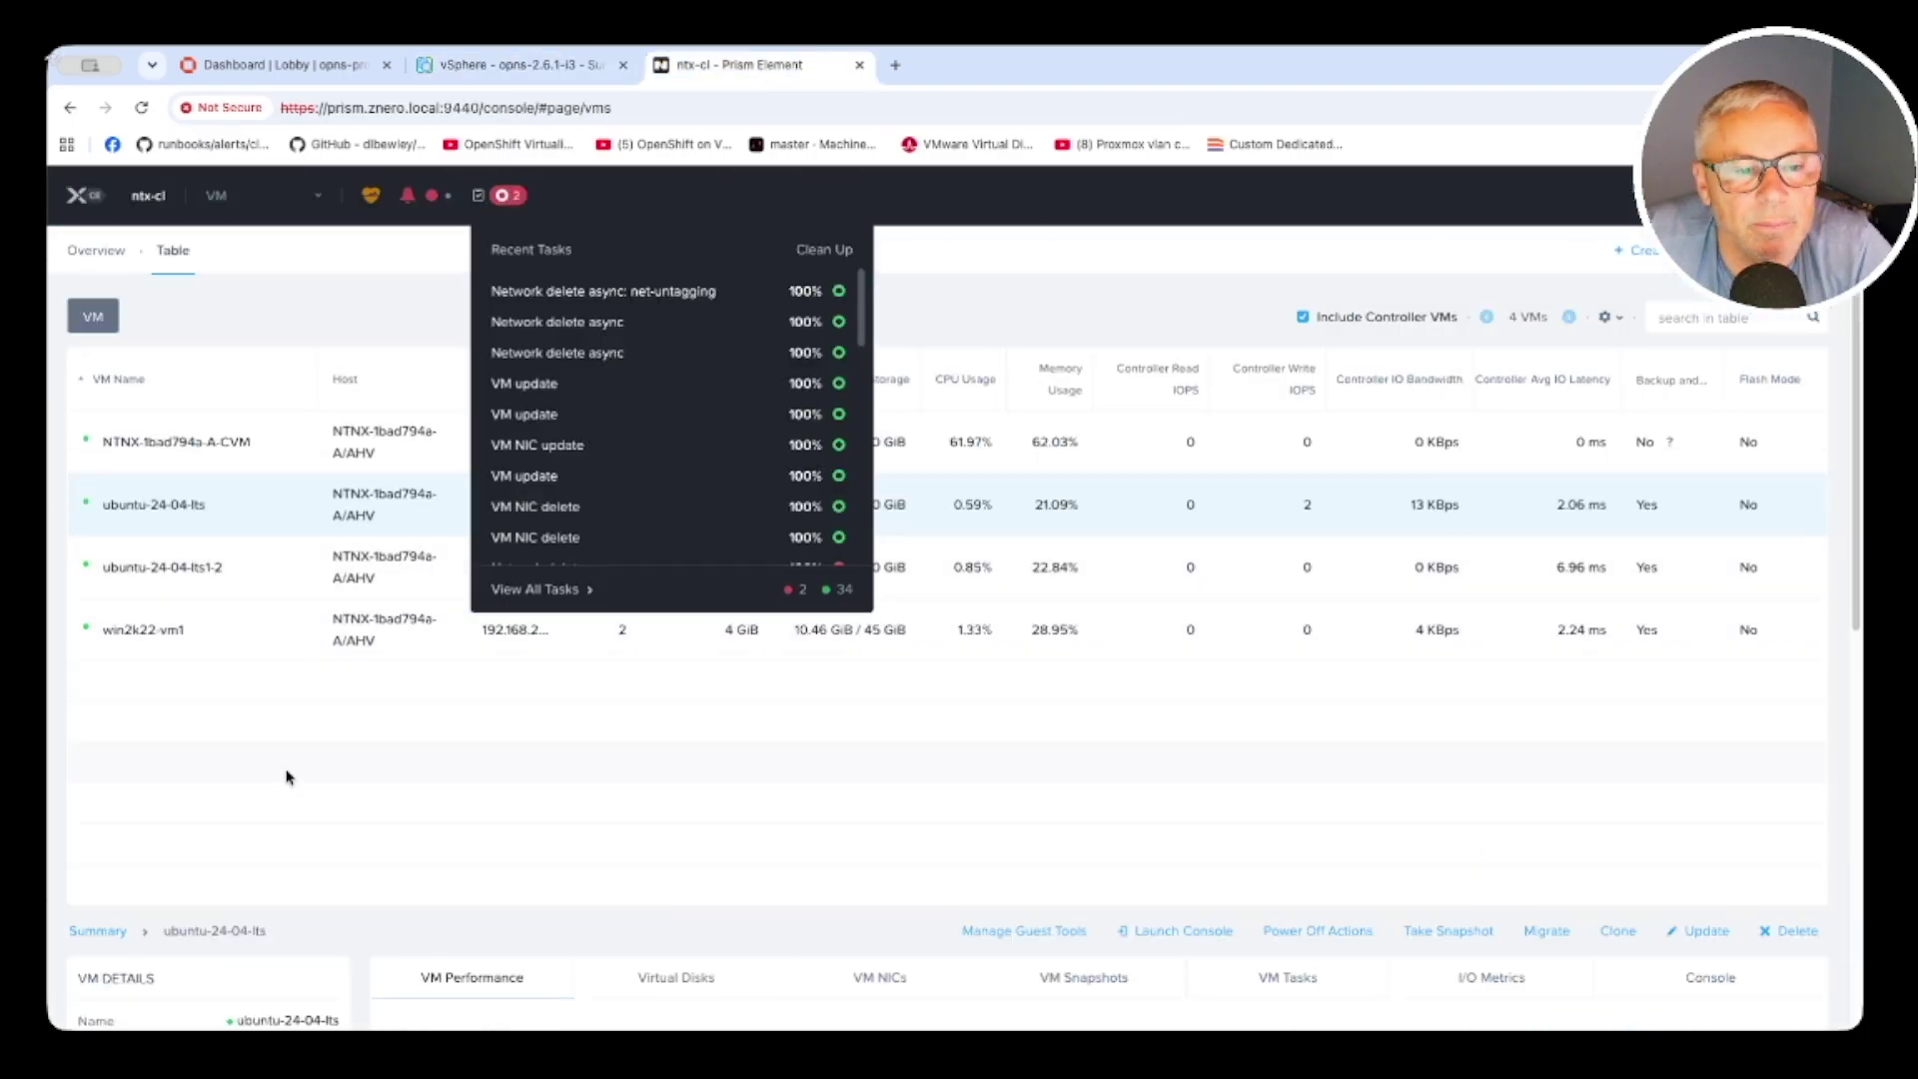
{"action": "left_click", "coordinate": [286, 773]}
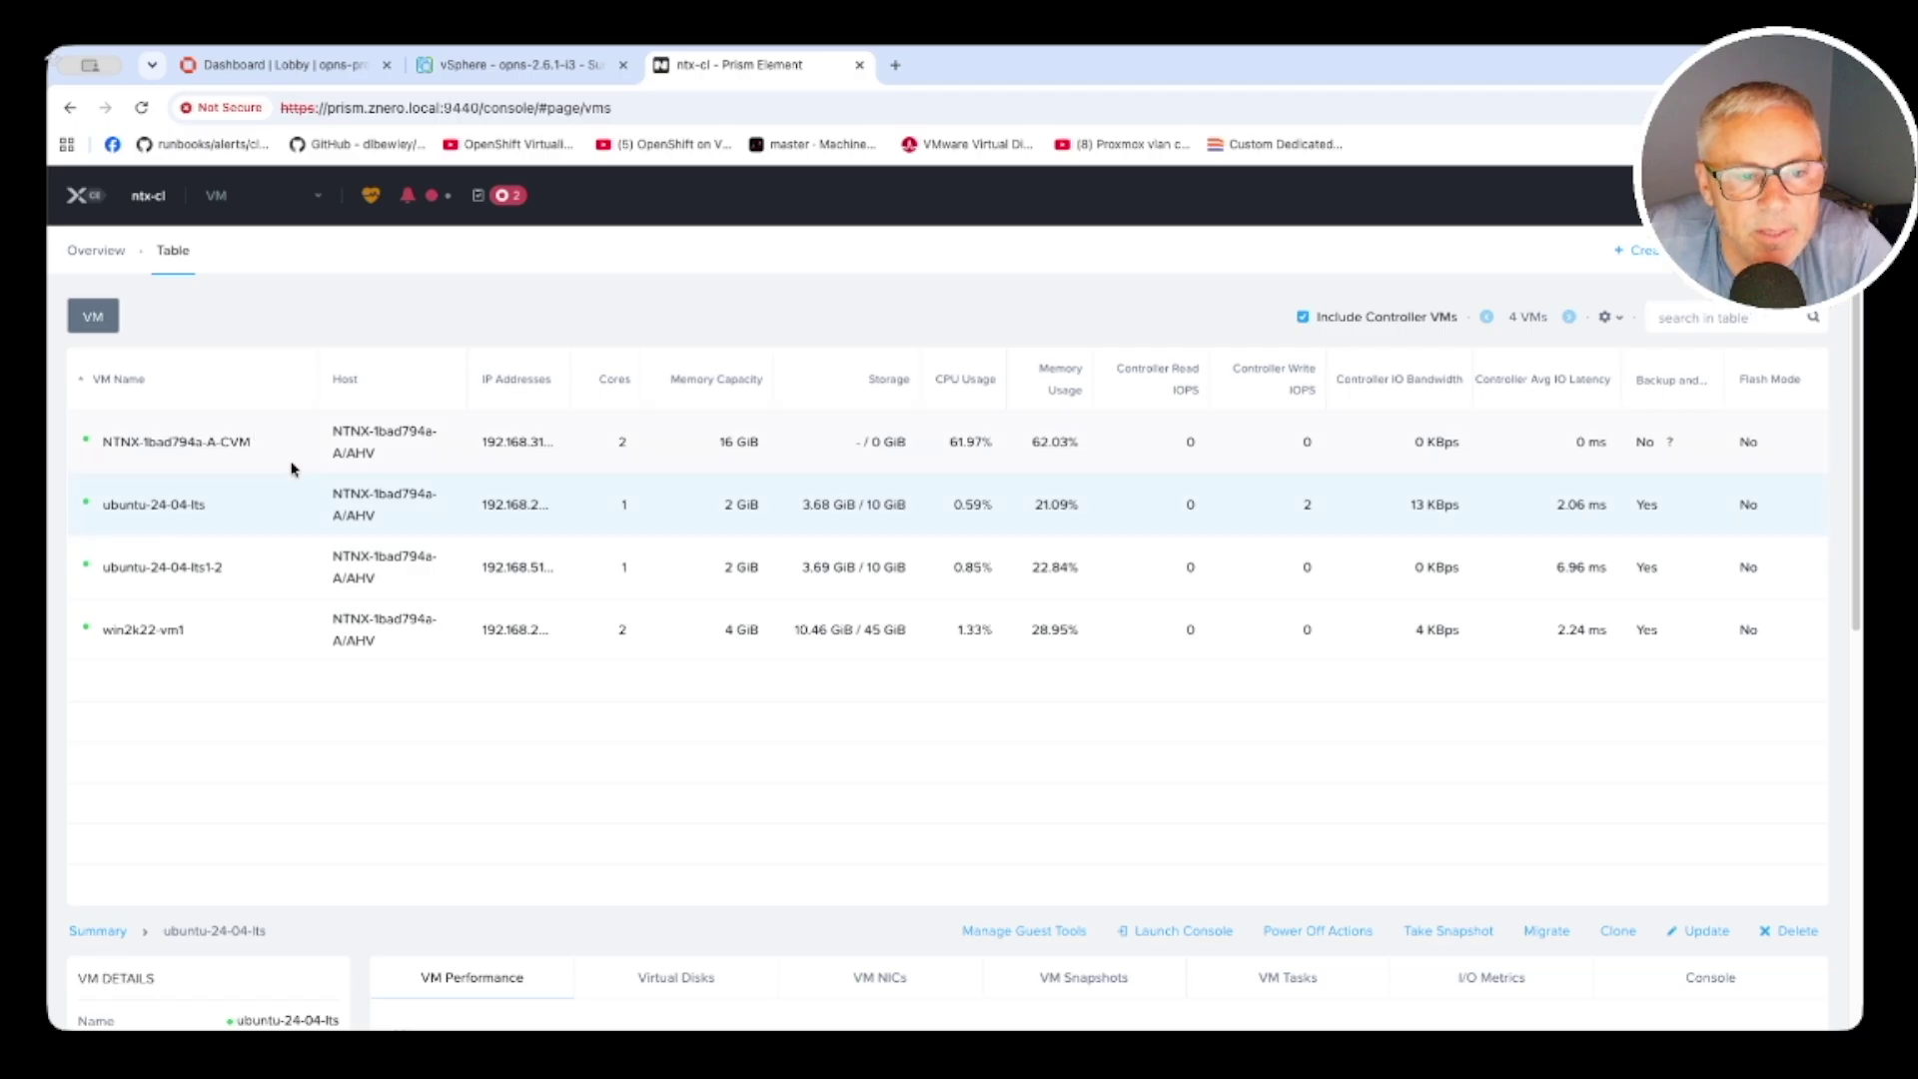
{"action": "left_click", "coordinate": [176, 578]}
{"action": "left_click", "coordinate": [176, 637]}
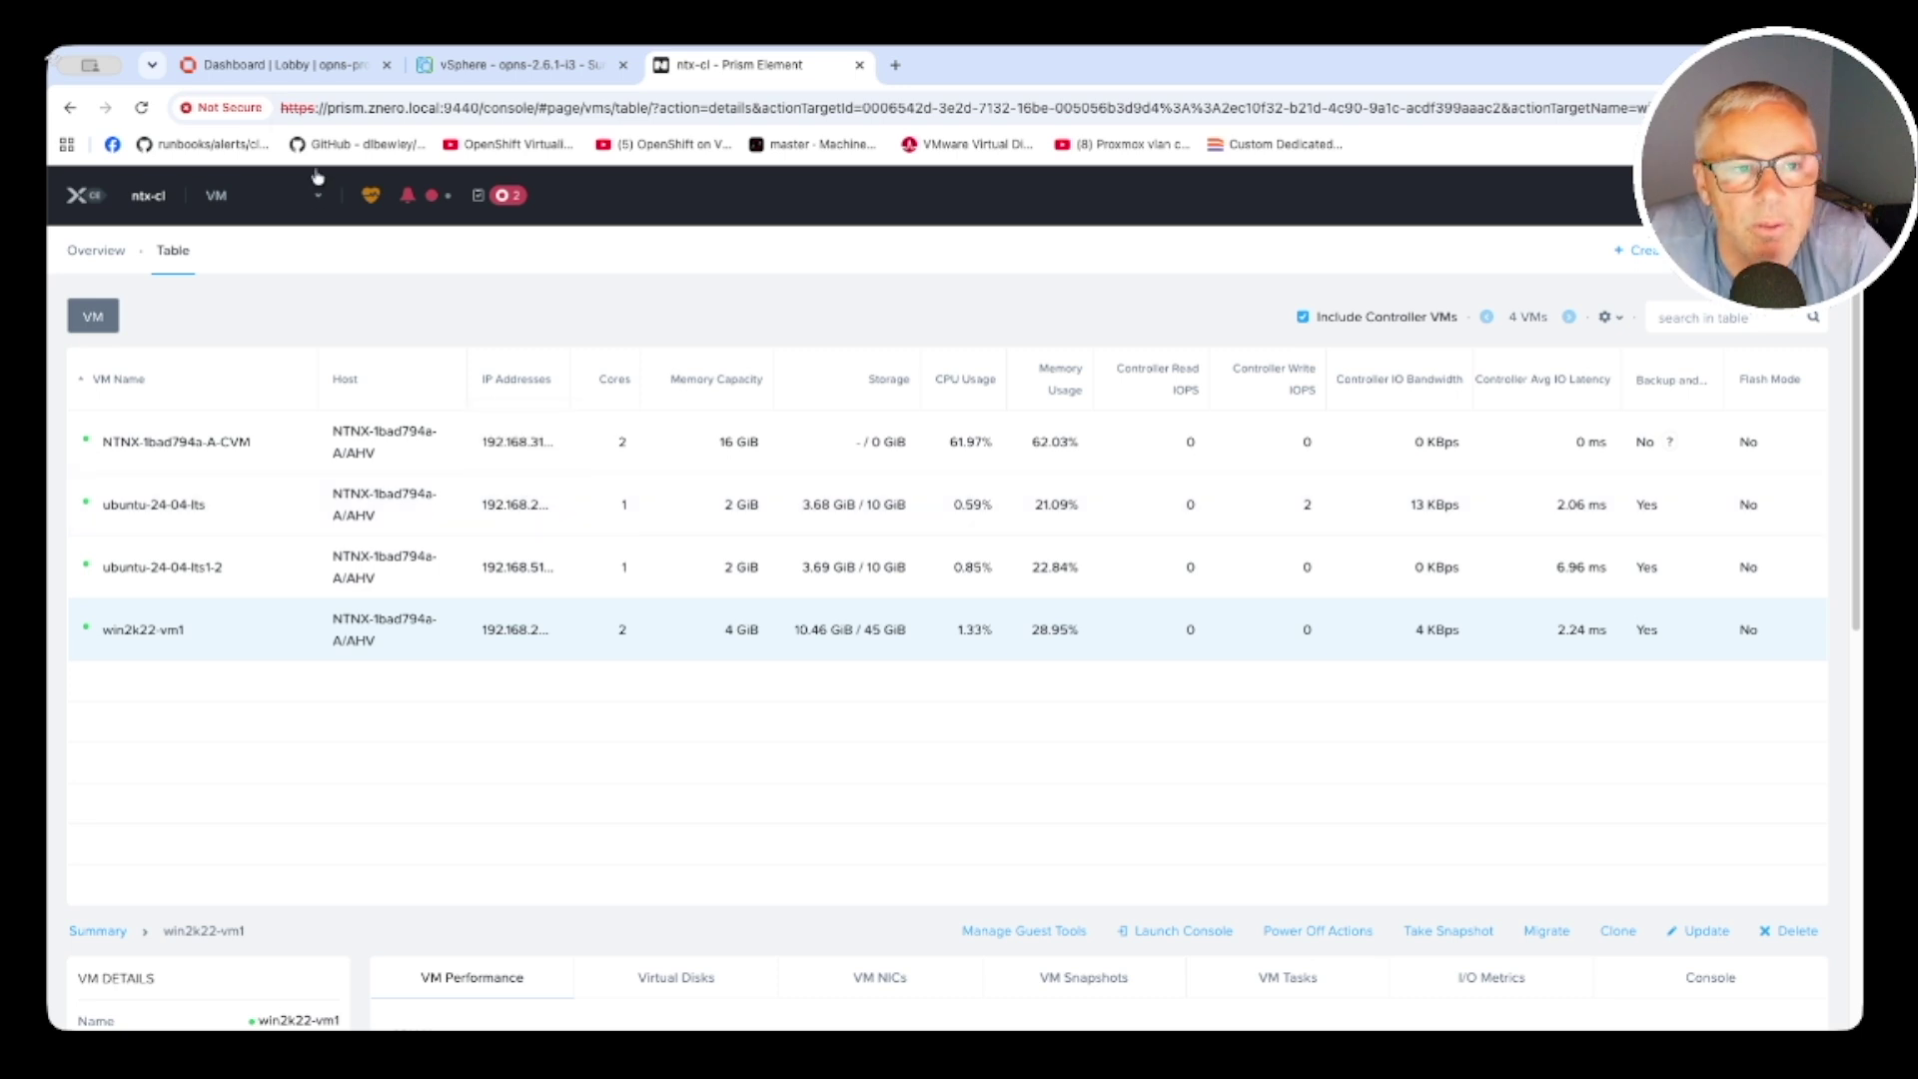
Switch to OPNsense and examine the start and end addresses of the Dnsmasq DHCP ranges for the VLAN interfaces
{"action": "left_click", "coordinate": [252, 63]}
{"action": "left_click", "coordinate": [144, 454]}
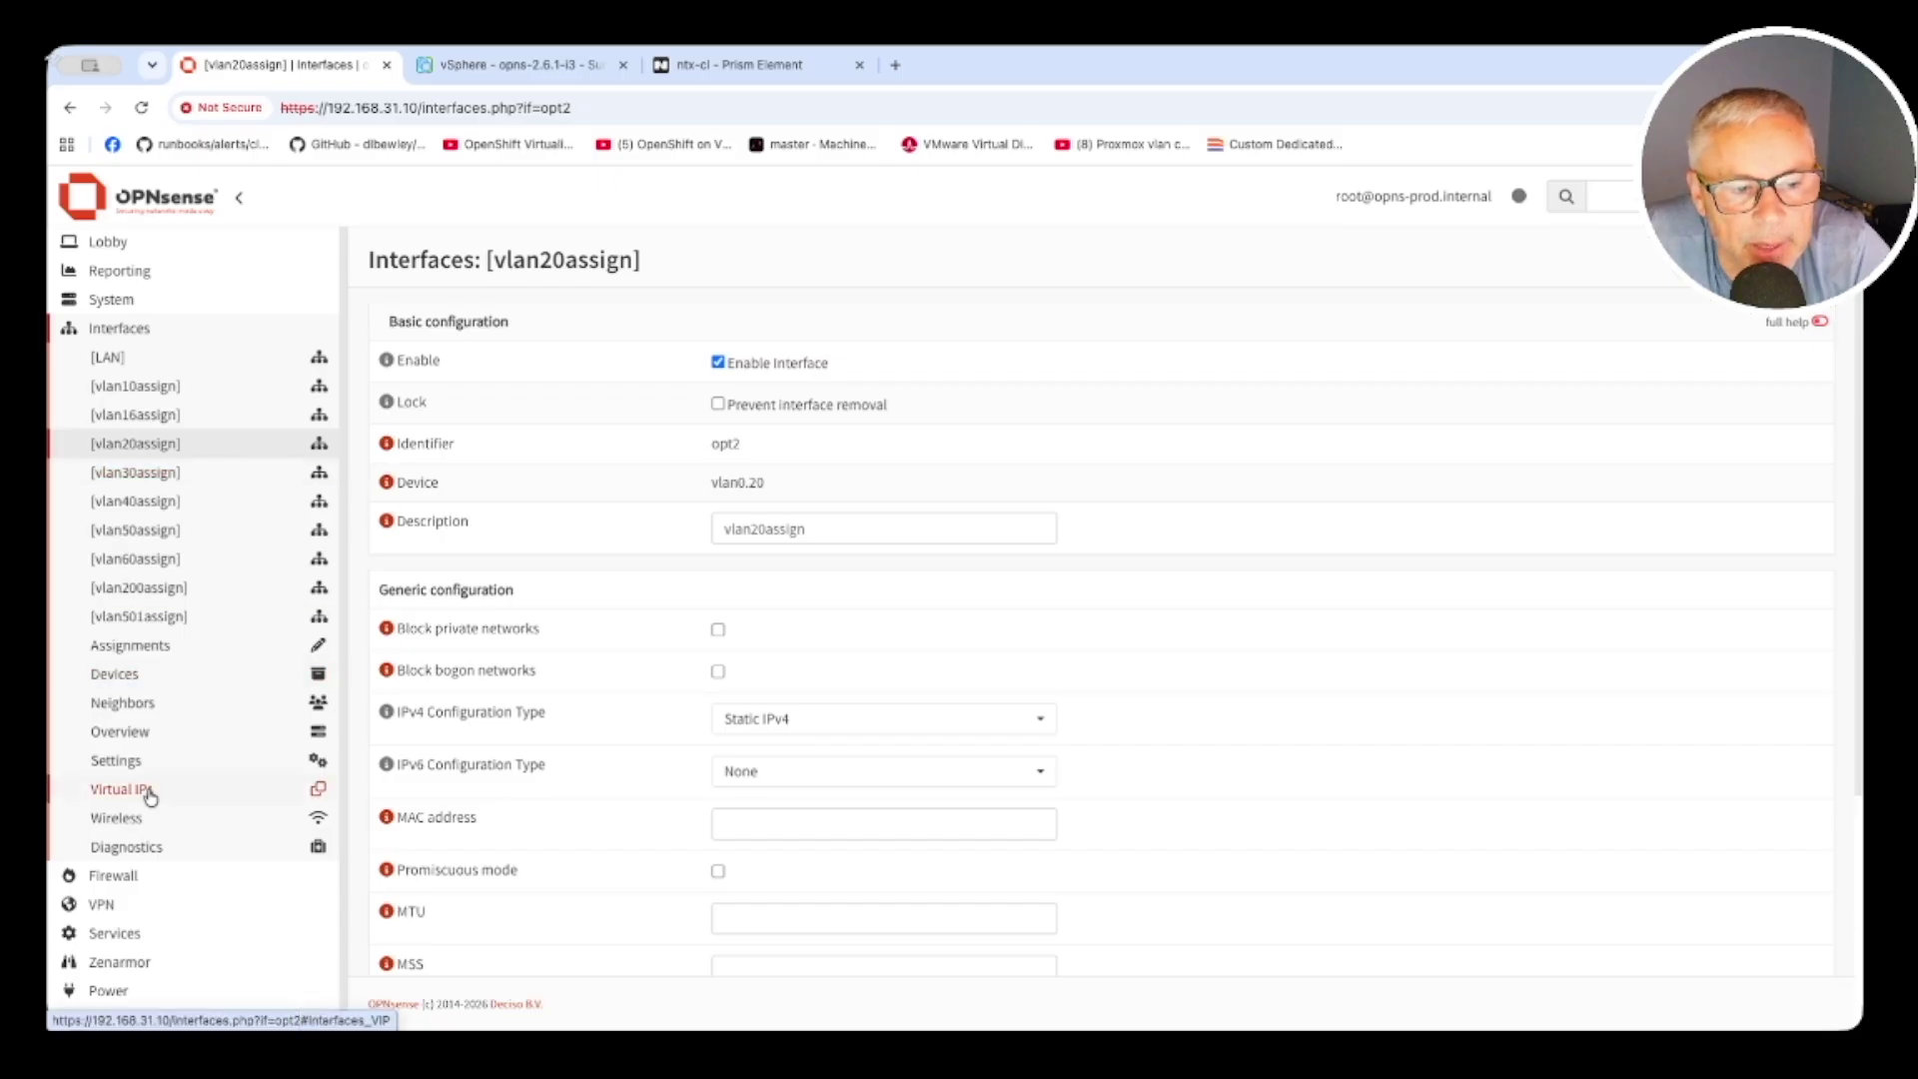
{"action": "left_click", "coordinate": [150, 933]}
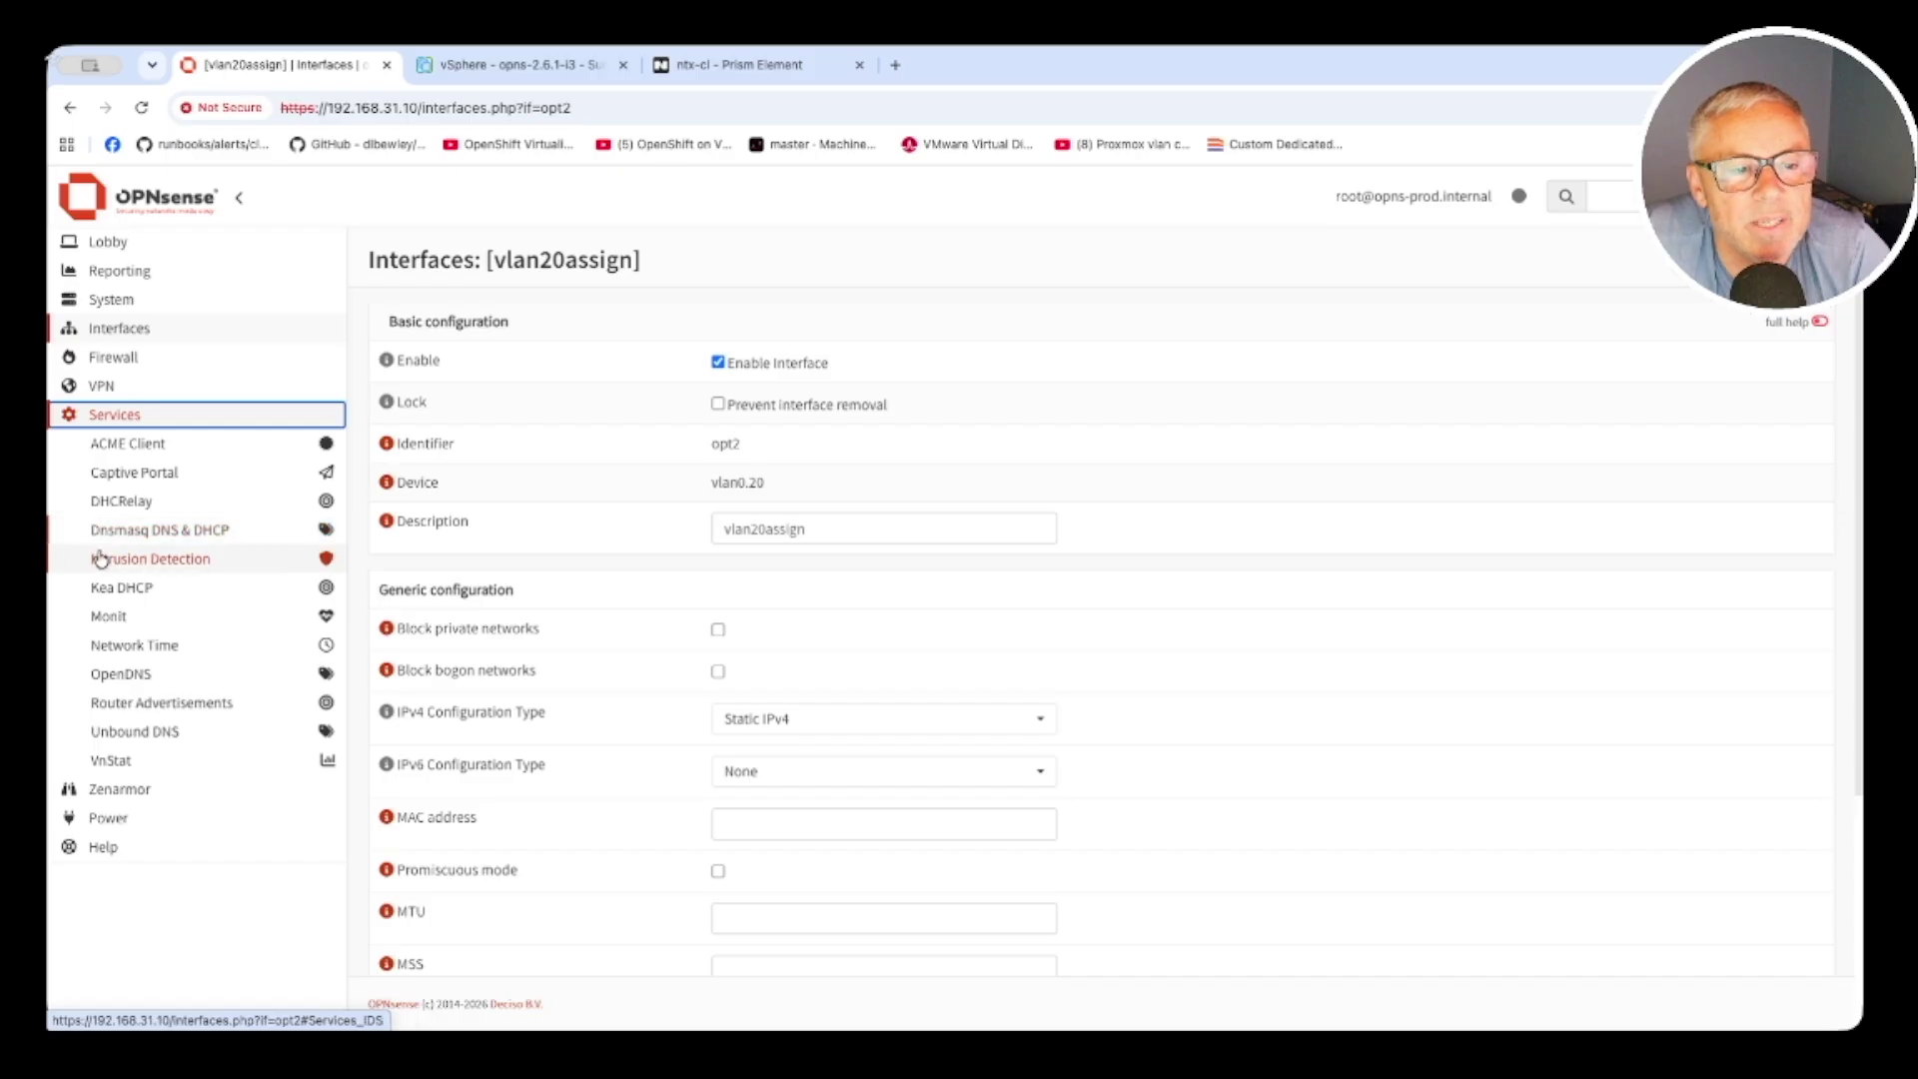
{"action": "left_click", "coordinate": [206, 538]}
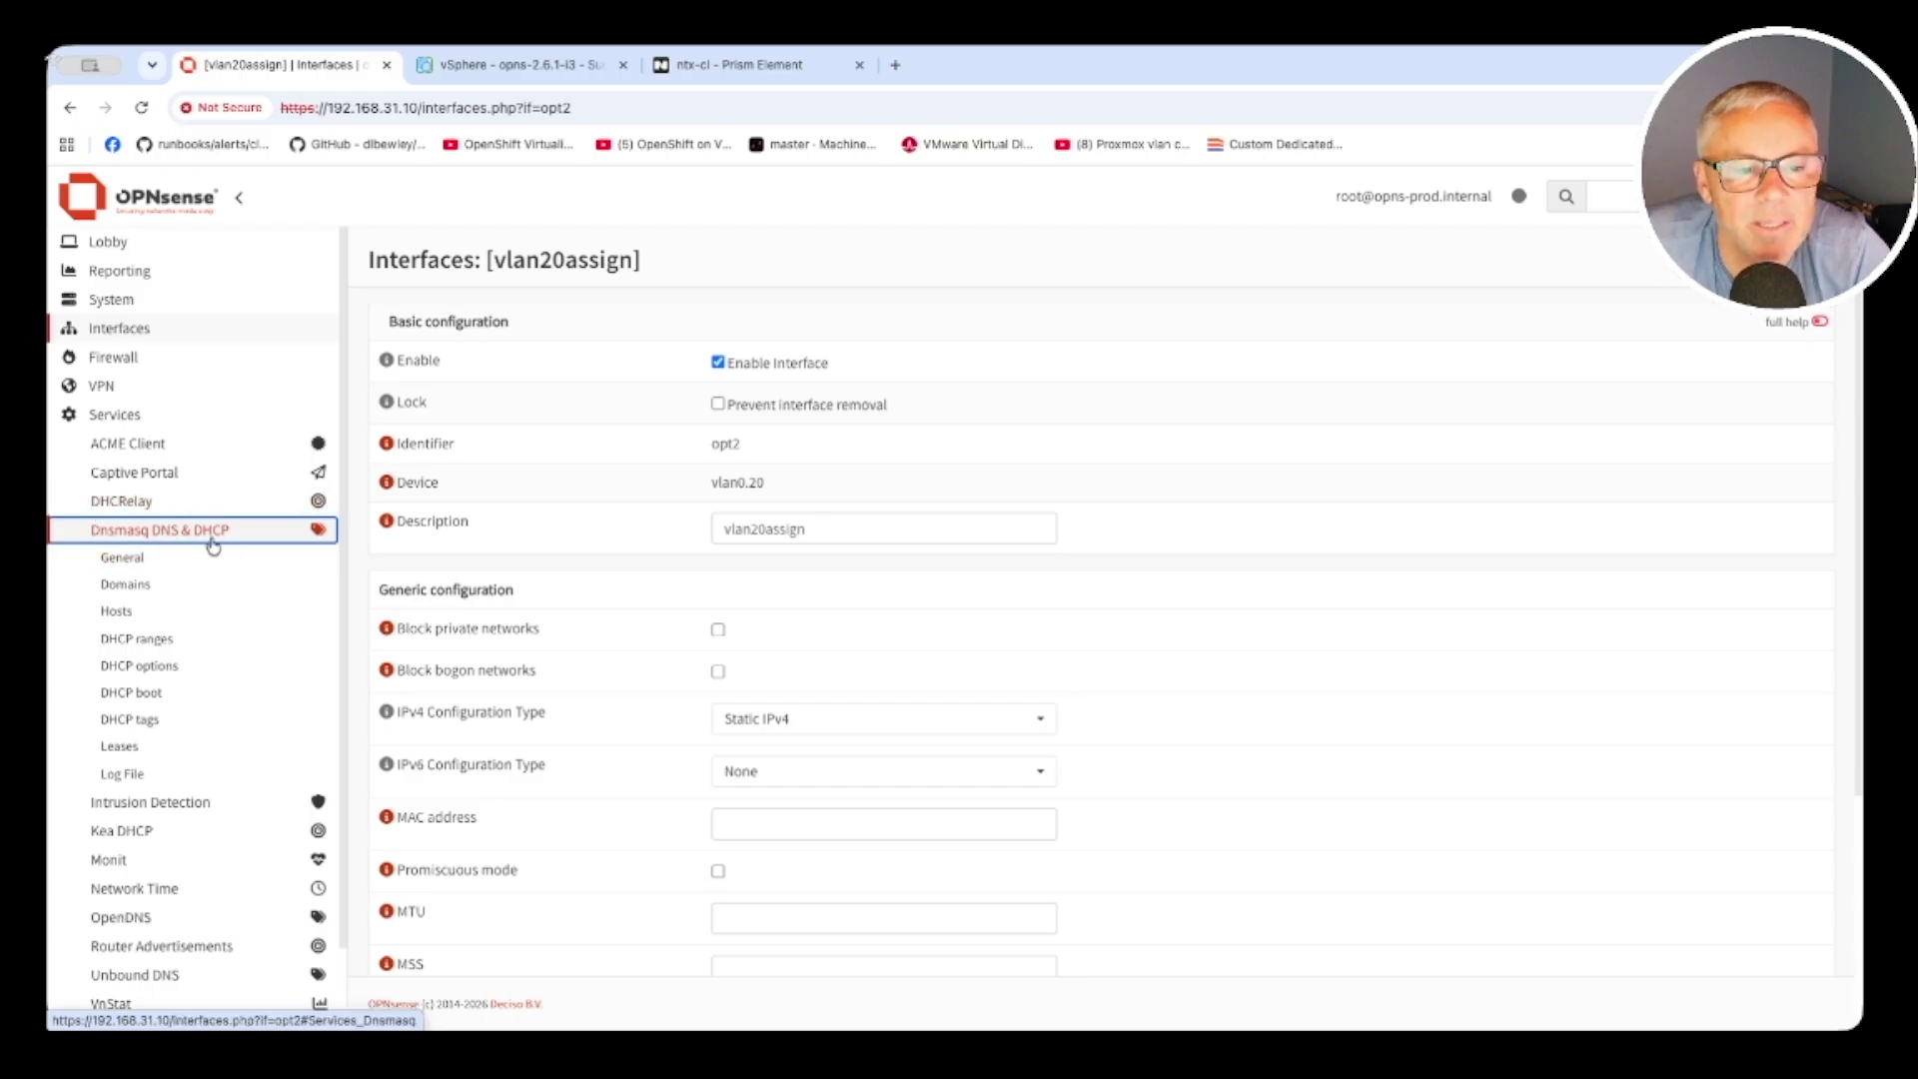
{"action": "left_click", "coordinate": [141, 642]}
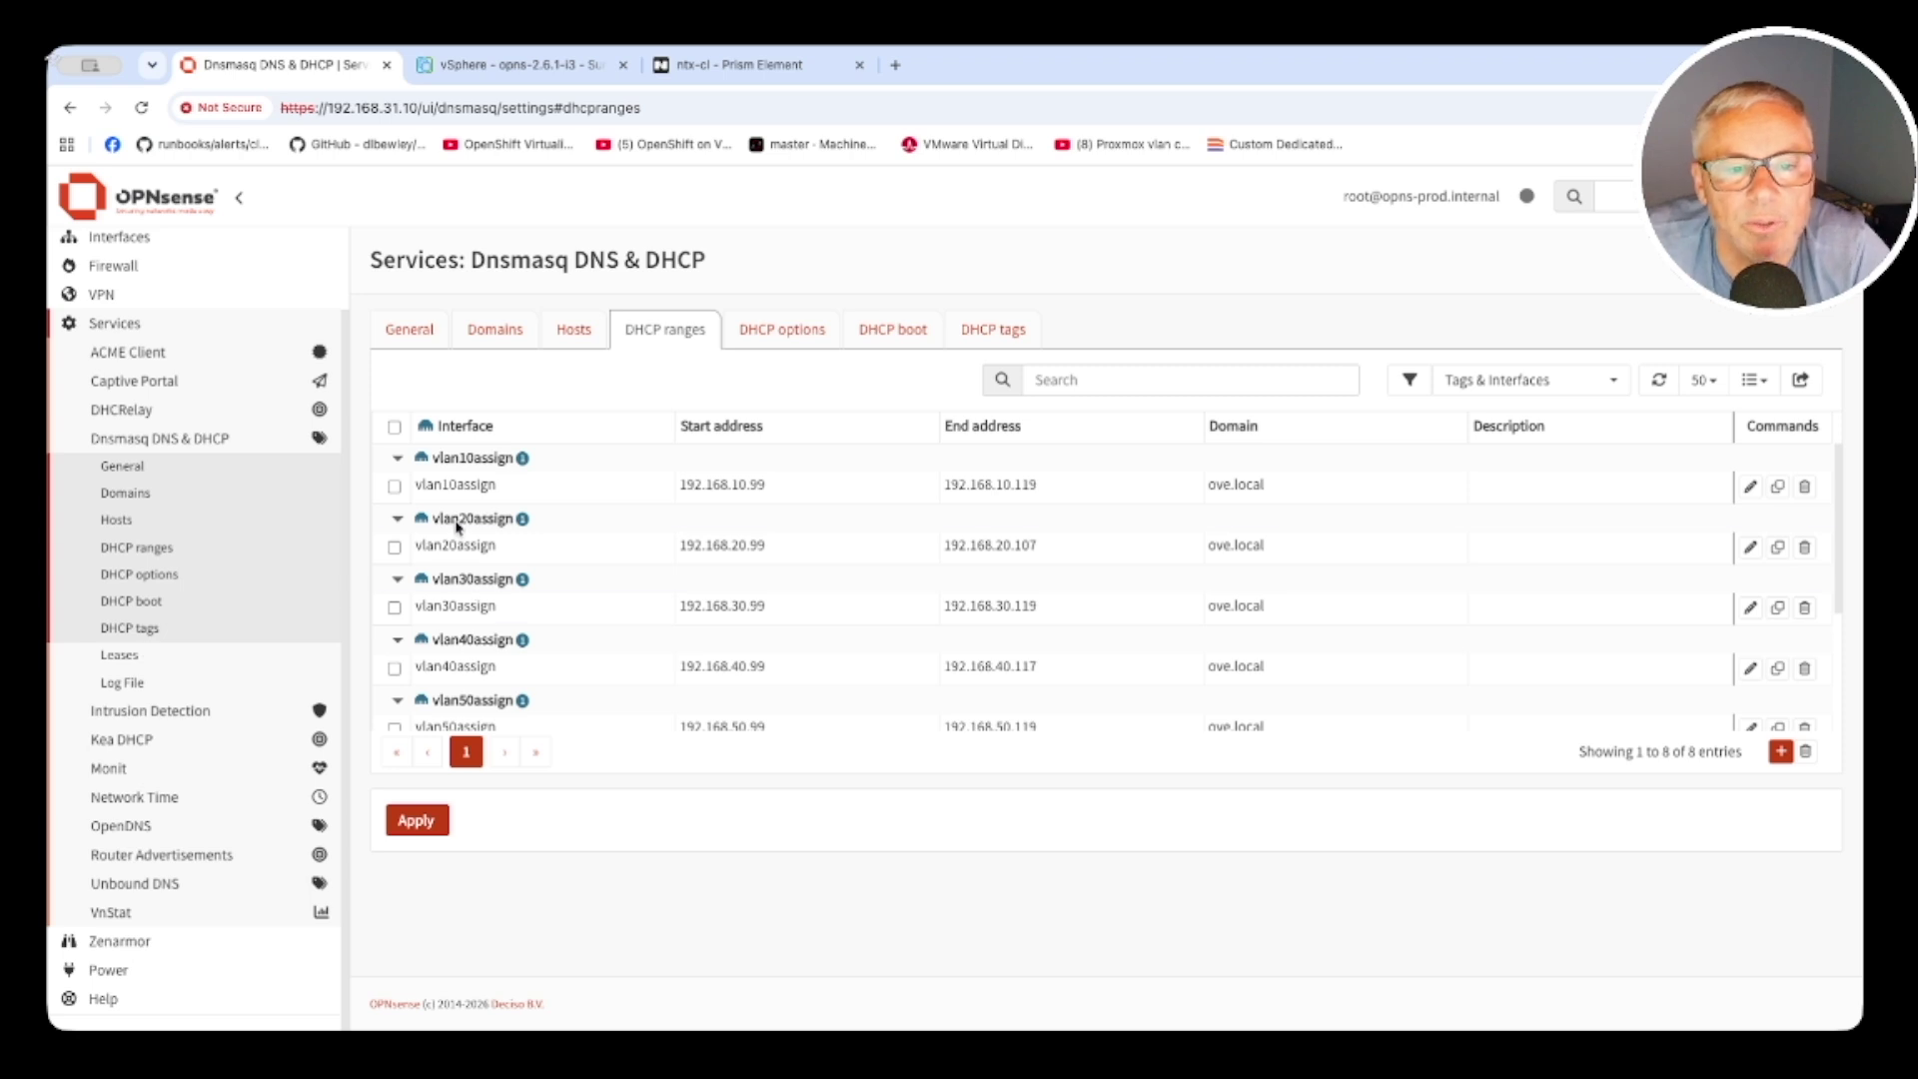
{"action": "left_click_drag", "start_coordinate": [788, 495], "coordinate": [685, 490]}
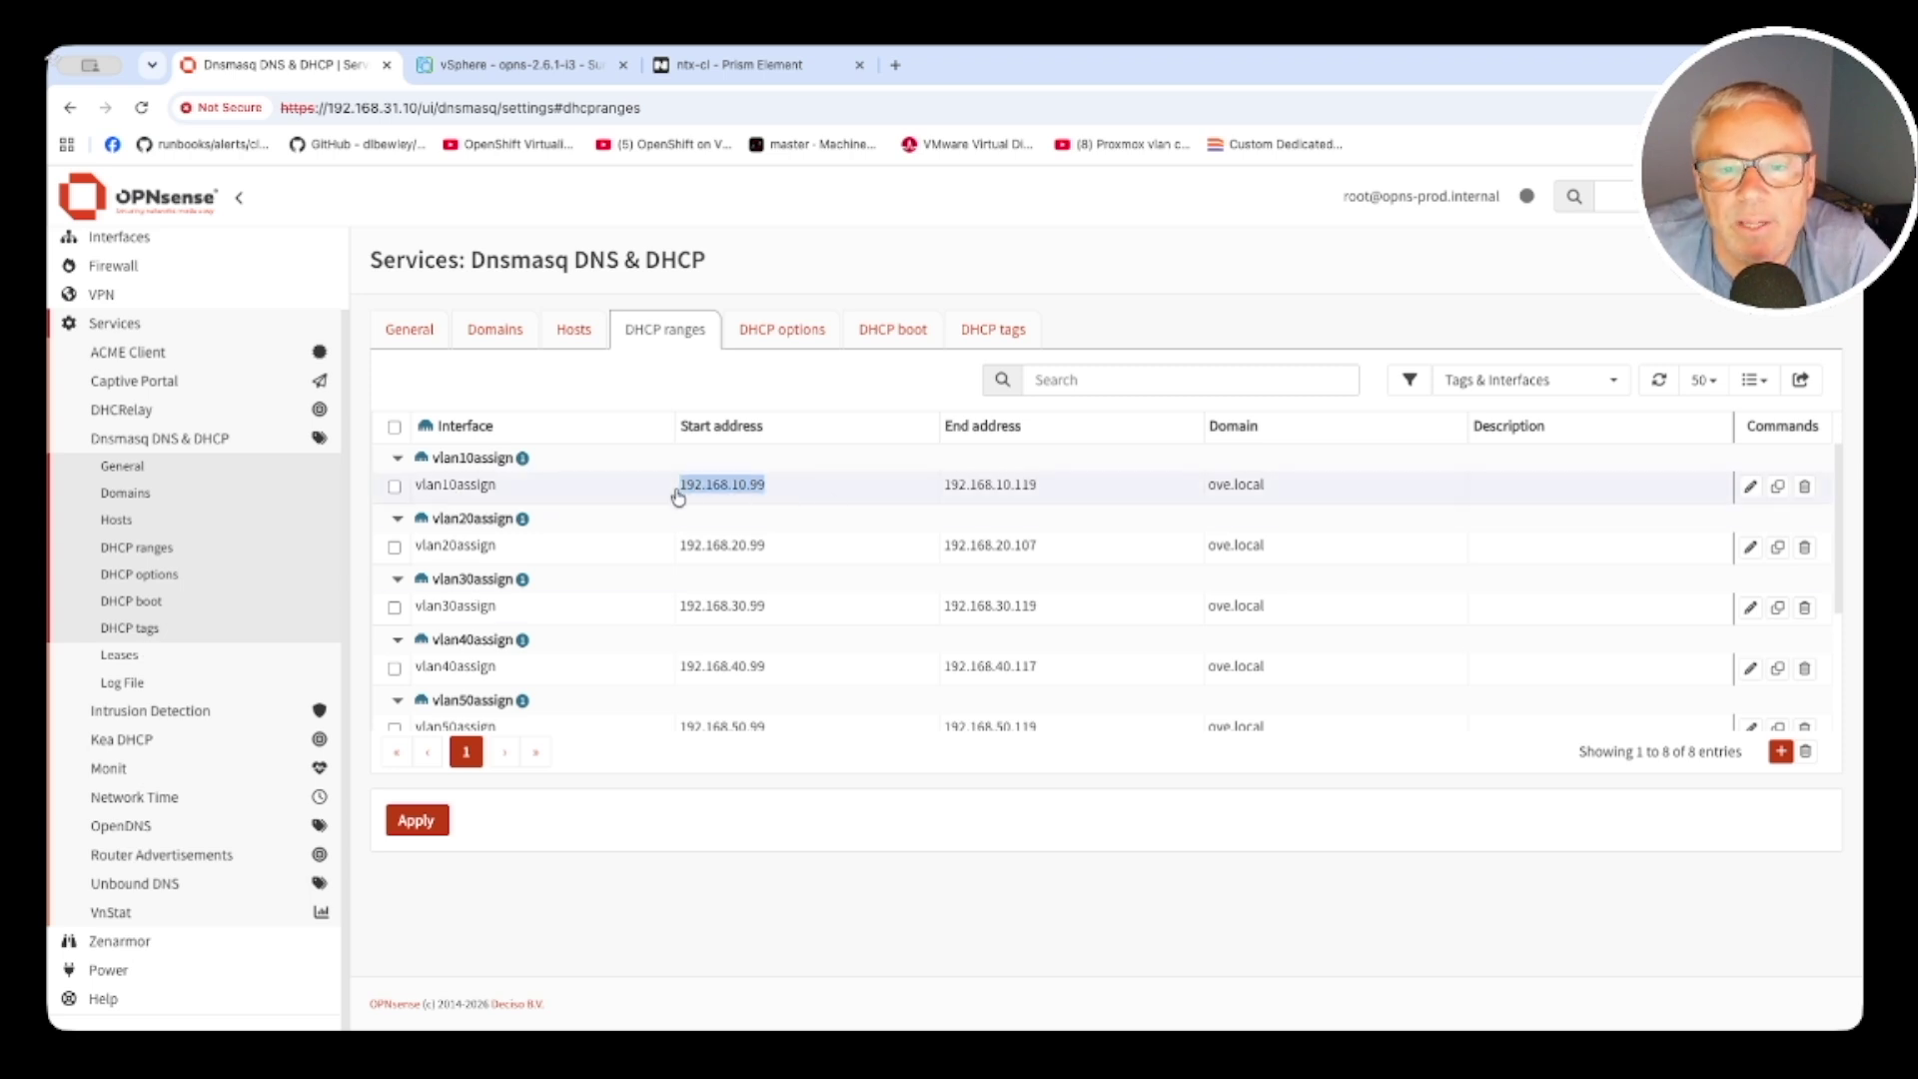
{"action": "left_click_drag", "start_coordinate": [1067, 504], "coordinate": [952, 495]}
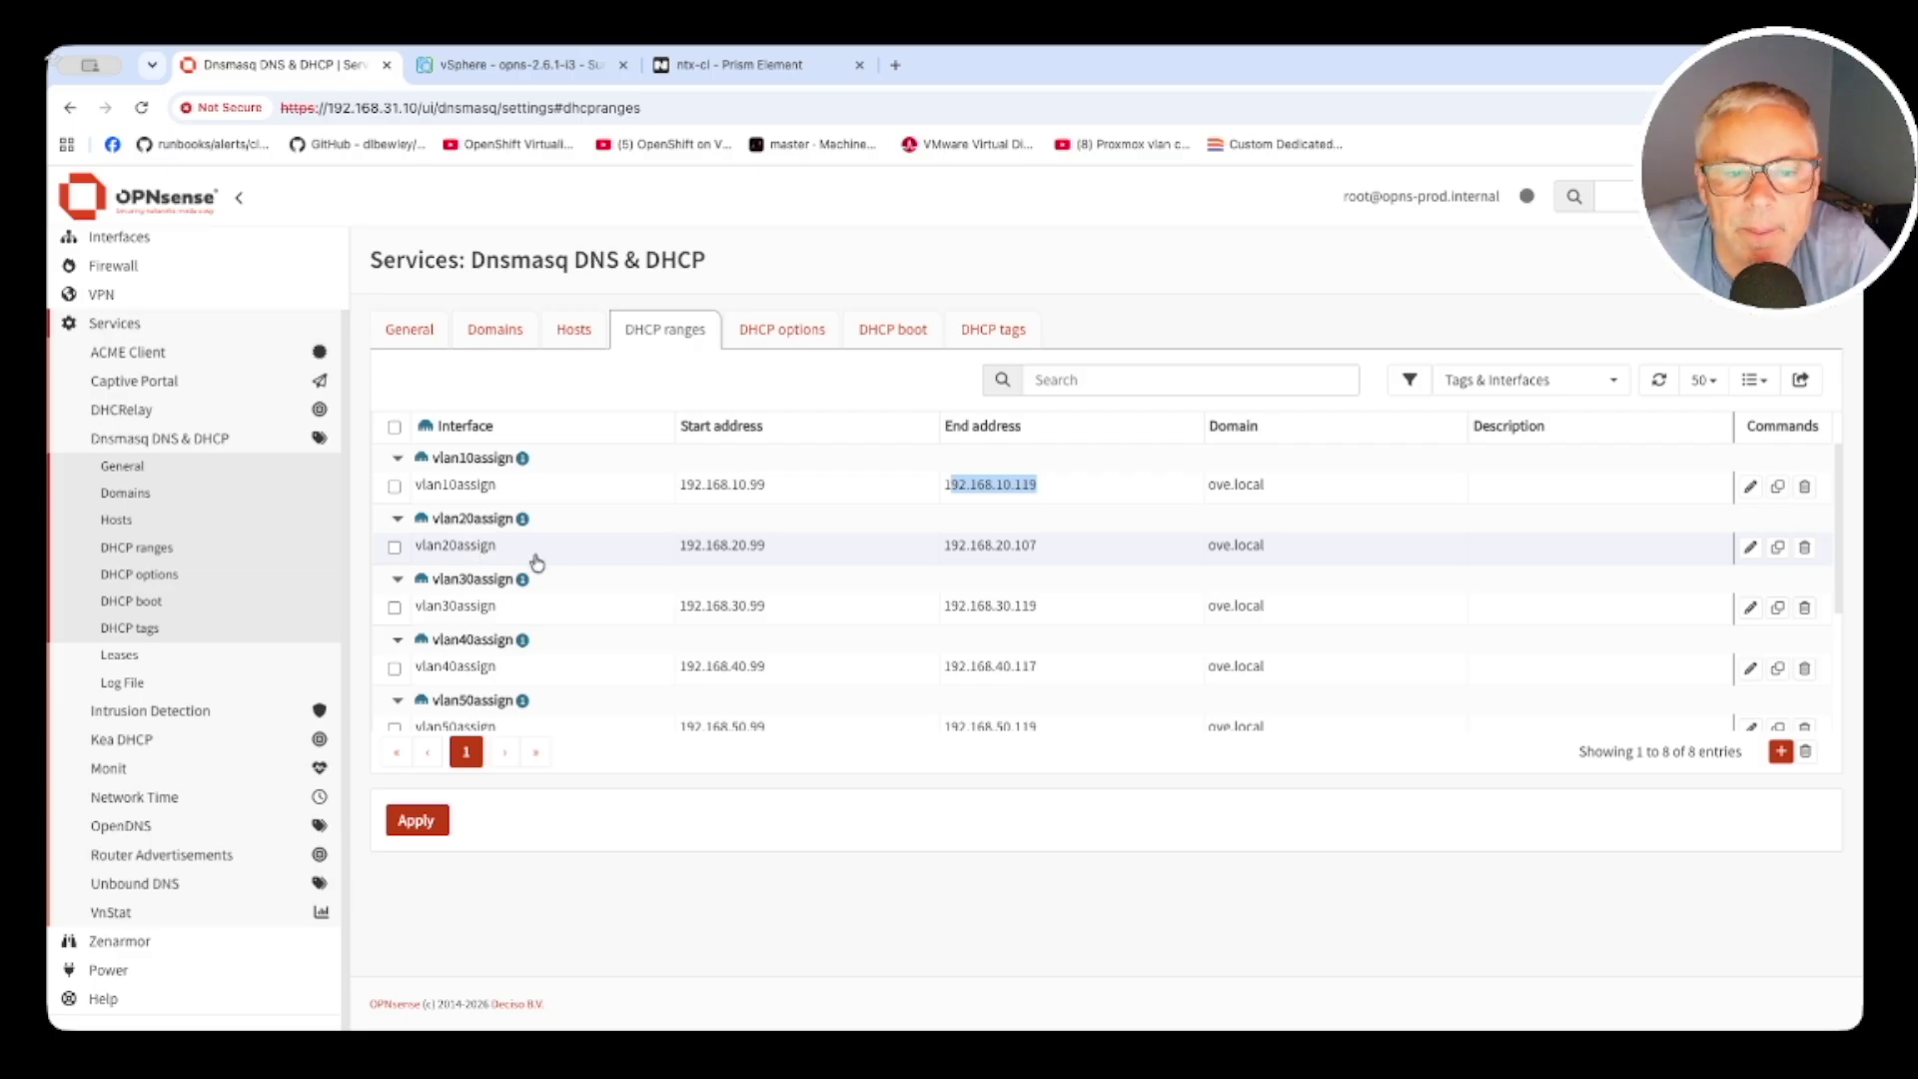
{"action": "scroll", "coordinate": [1062, 591], "scroll_direction": "down", "scroll_amount": 1}
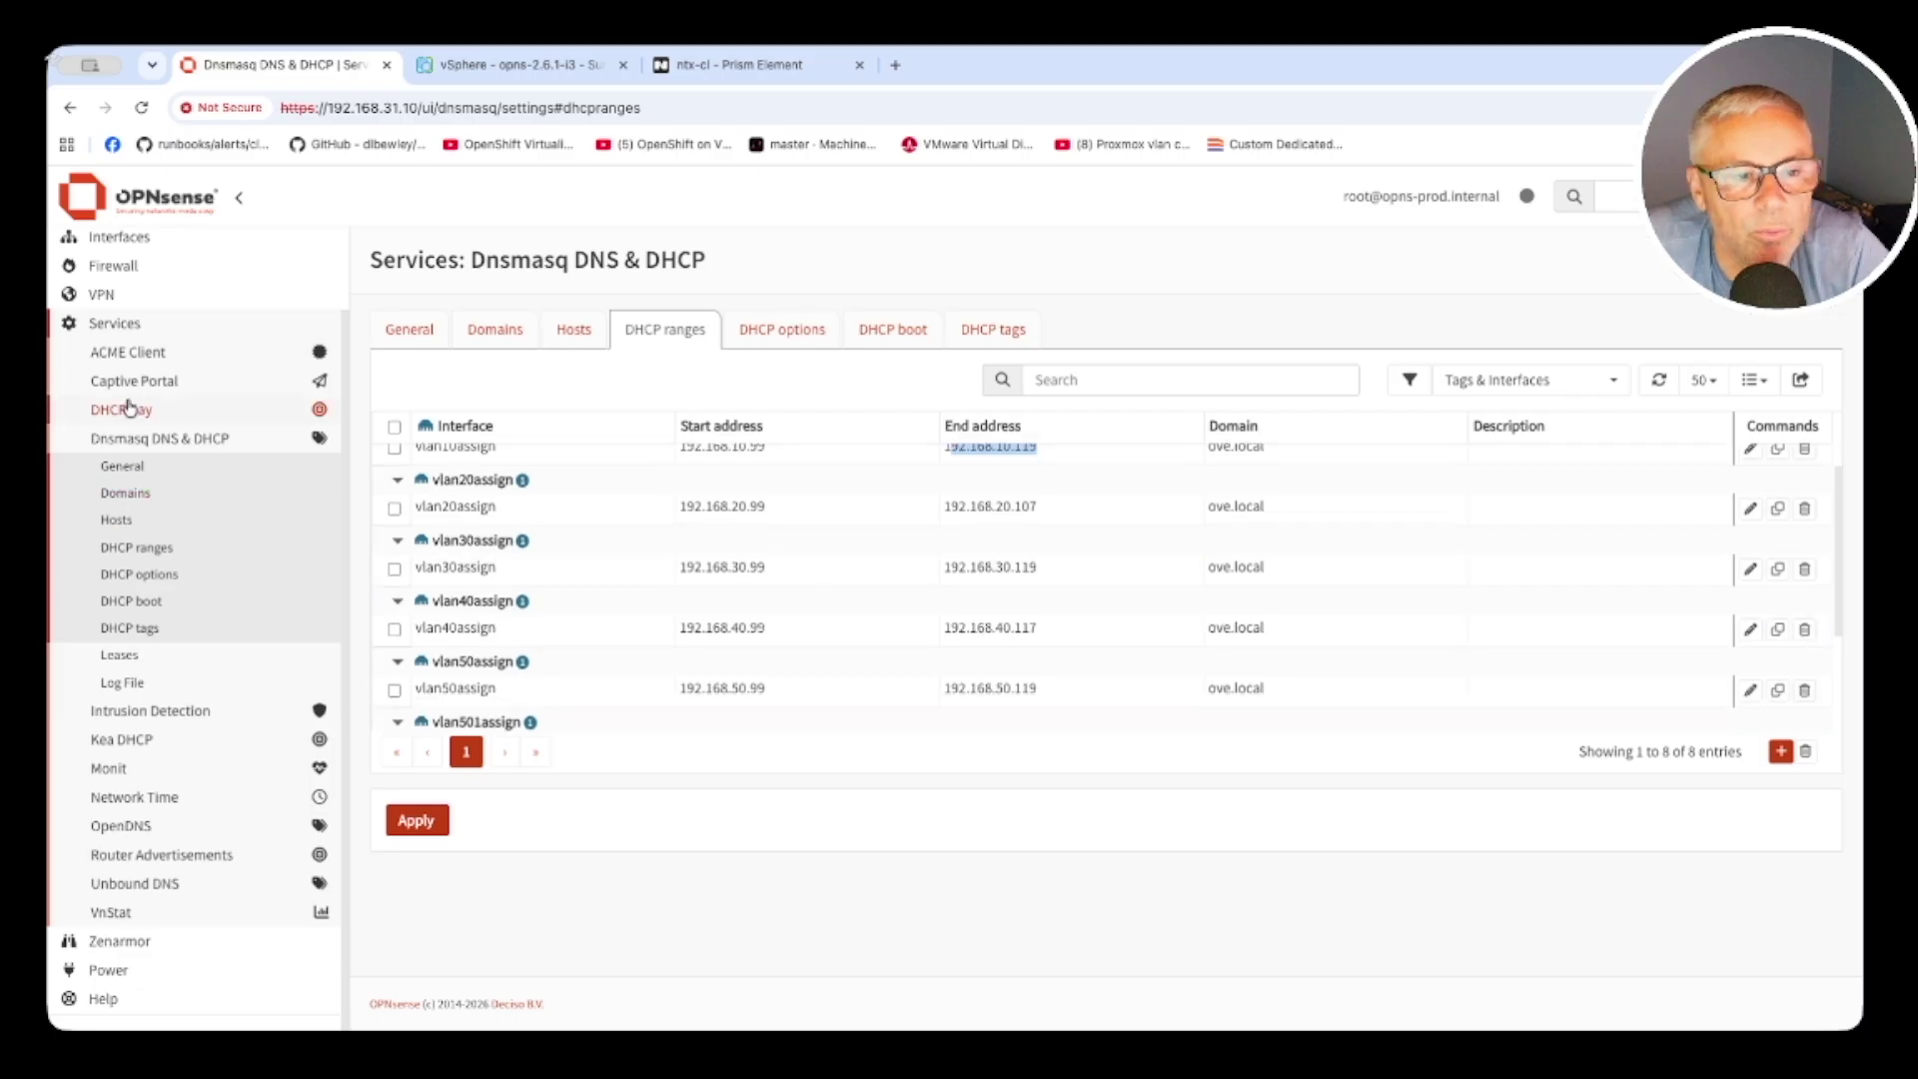
List the OPNsense interfaces alongside the DHCP ranges and review the remaining VLAN ranges
{"action": "left_click", "coordinate": [115, 321]}
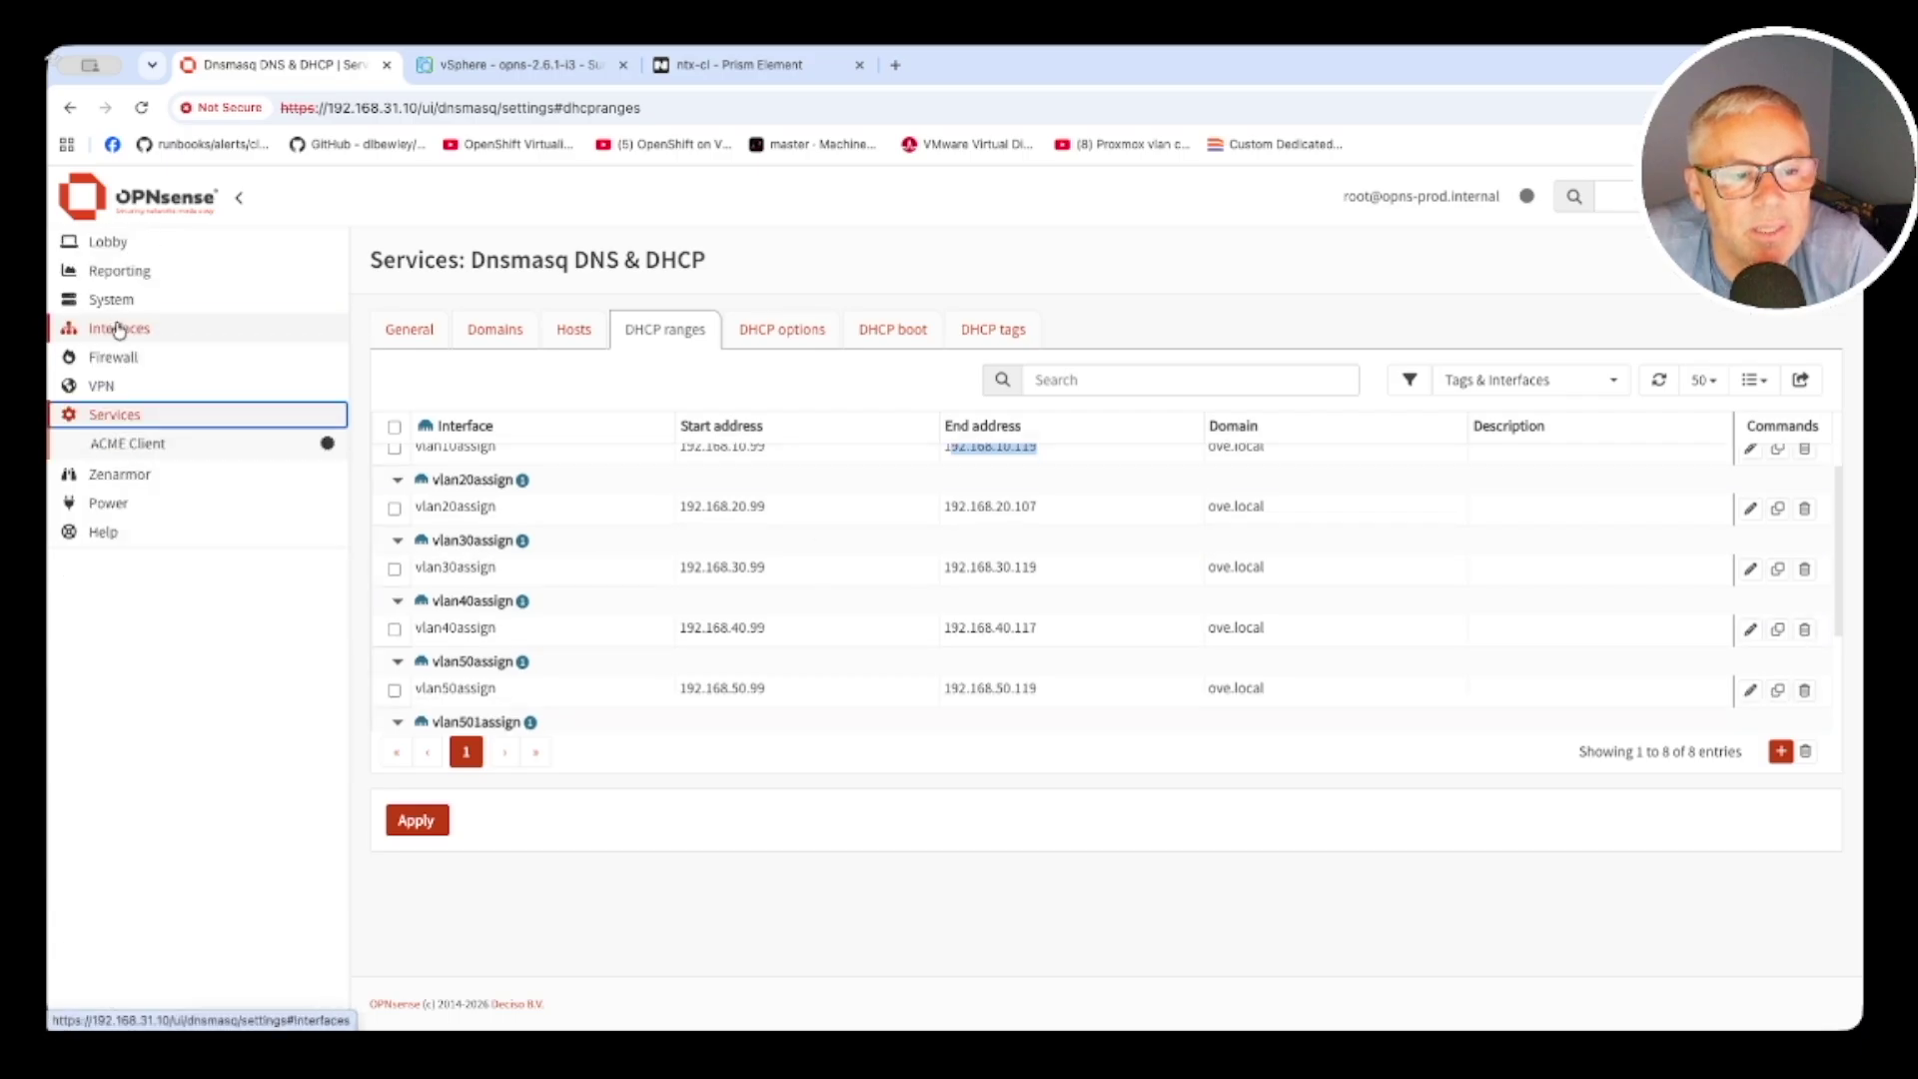
{"action": "left_click", "coordinate": [112, 333]}
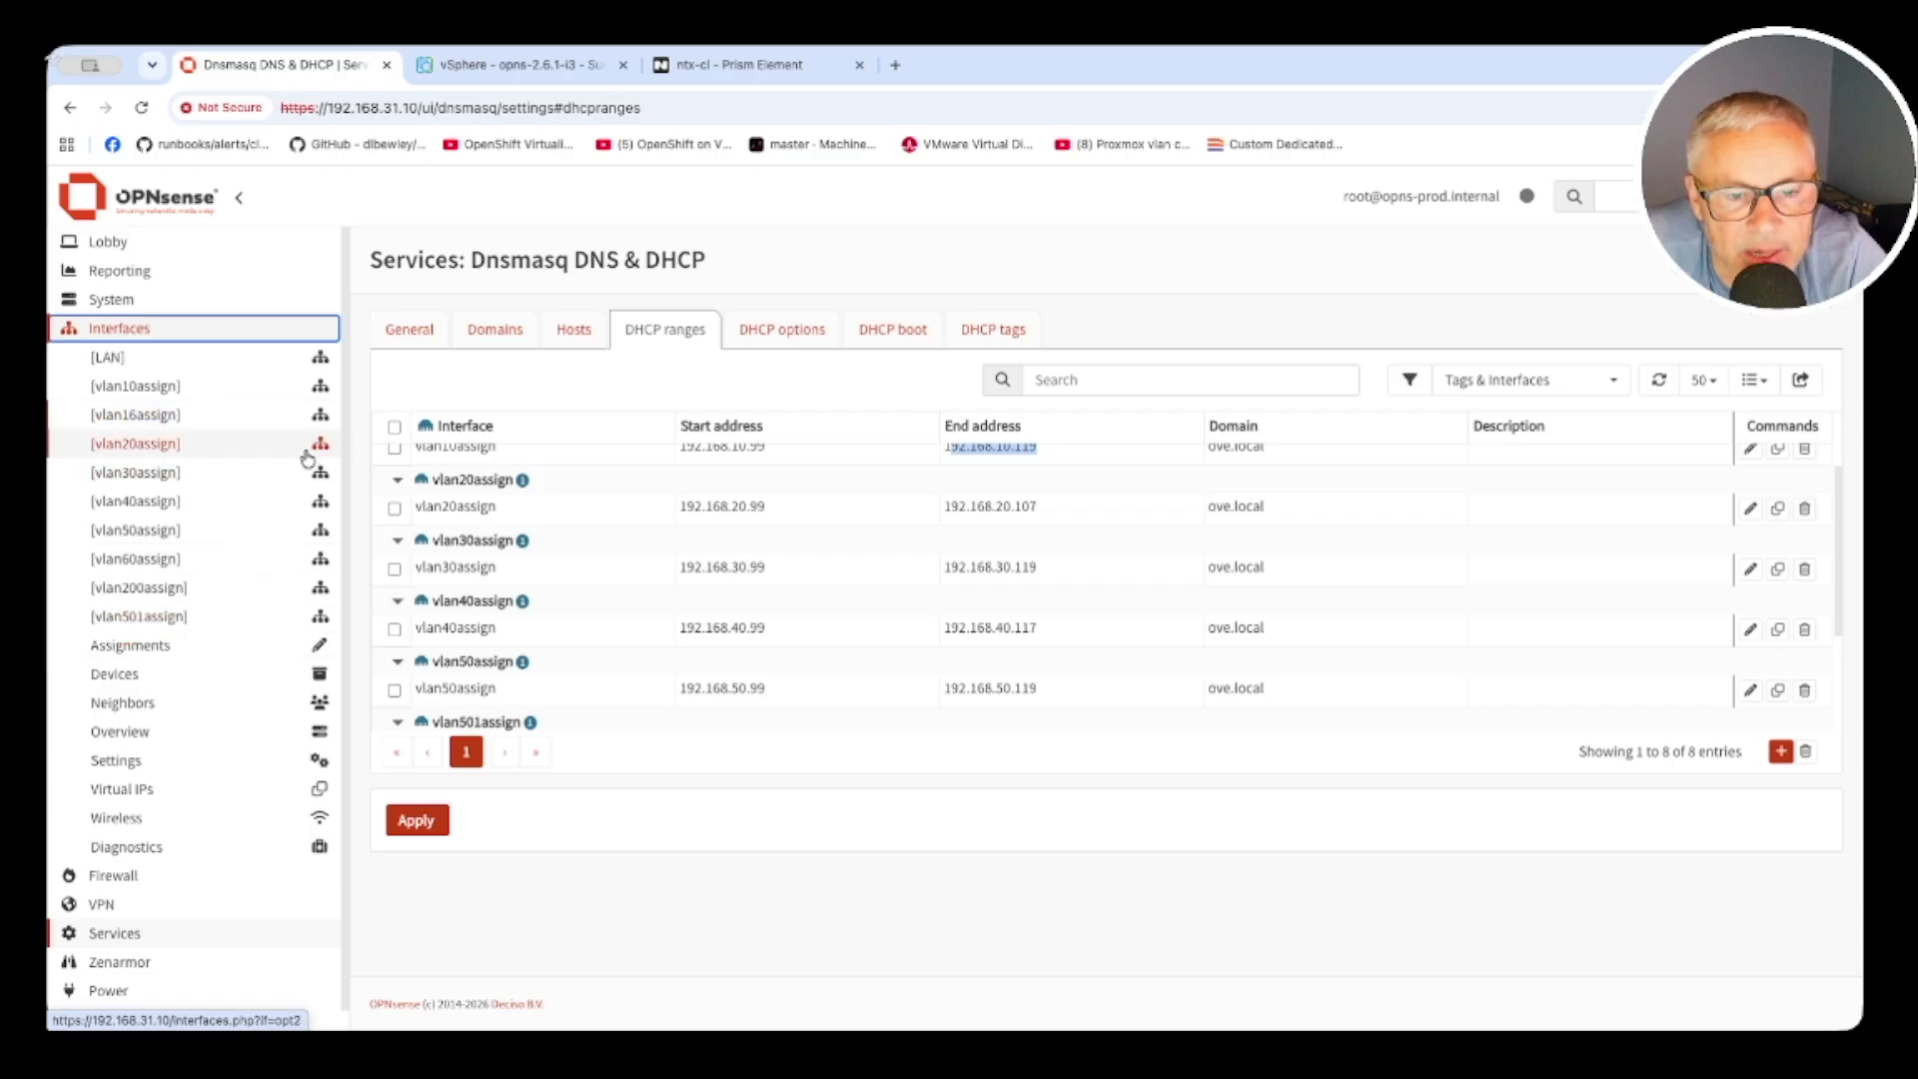
{"action": "scroll", "coordinate": [650, 669], "scroll_direction": "down", "scroll_amount": 2}
{"action": "scroll", "coordinate": [659, 669], "scroll_direction": "down", "scroll_amount": 1}
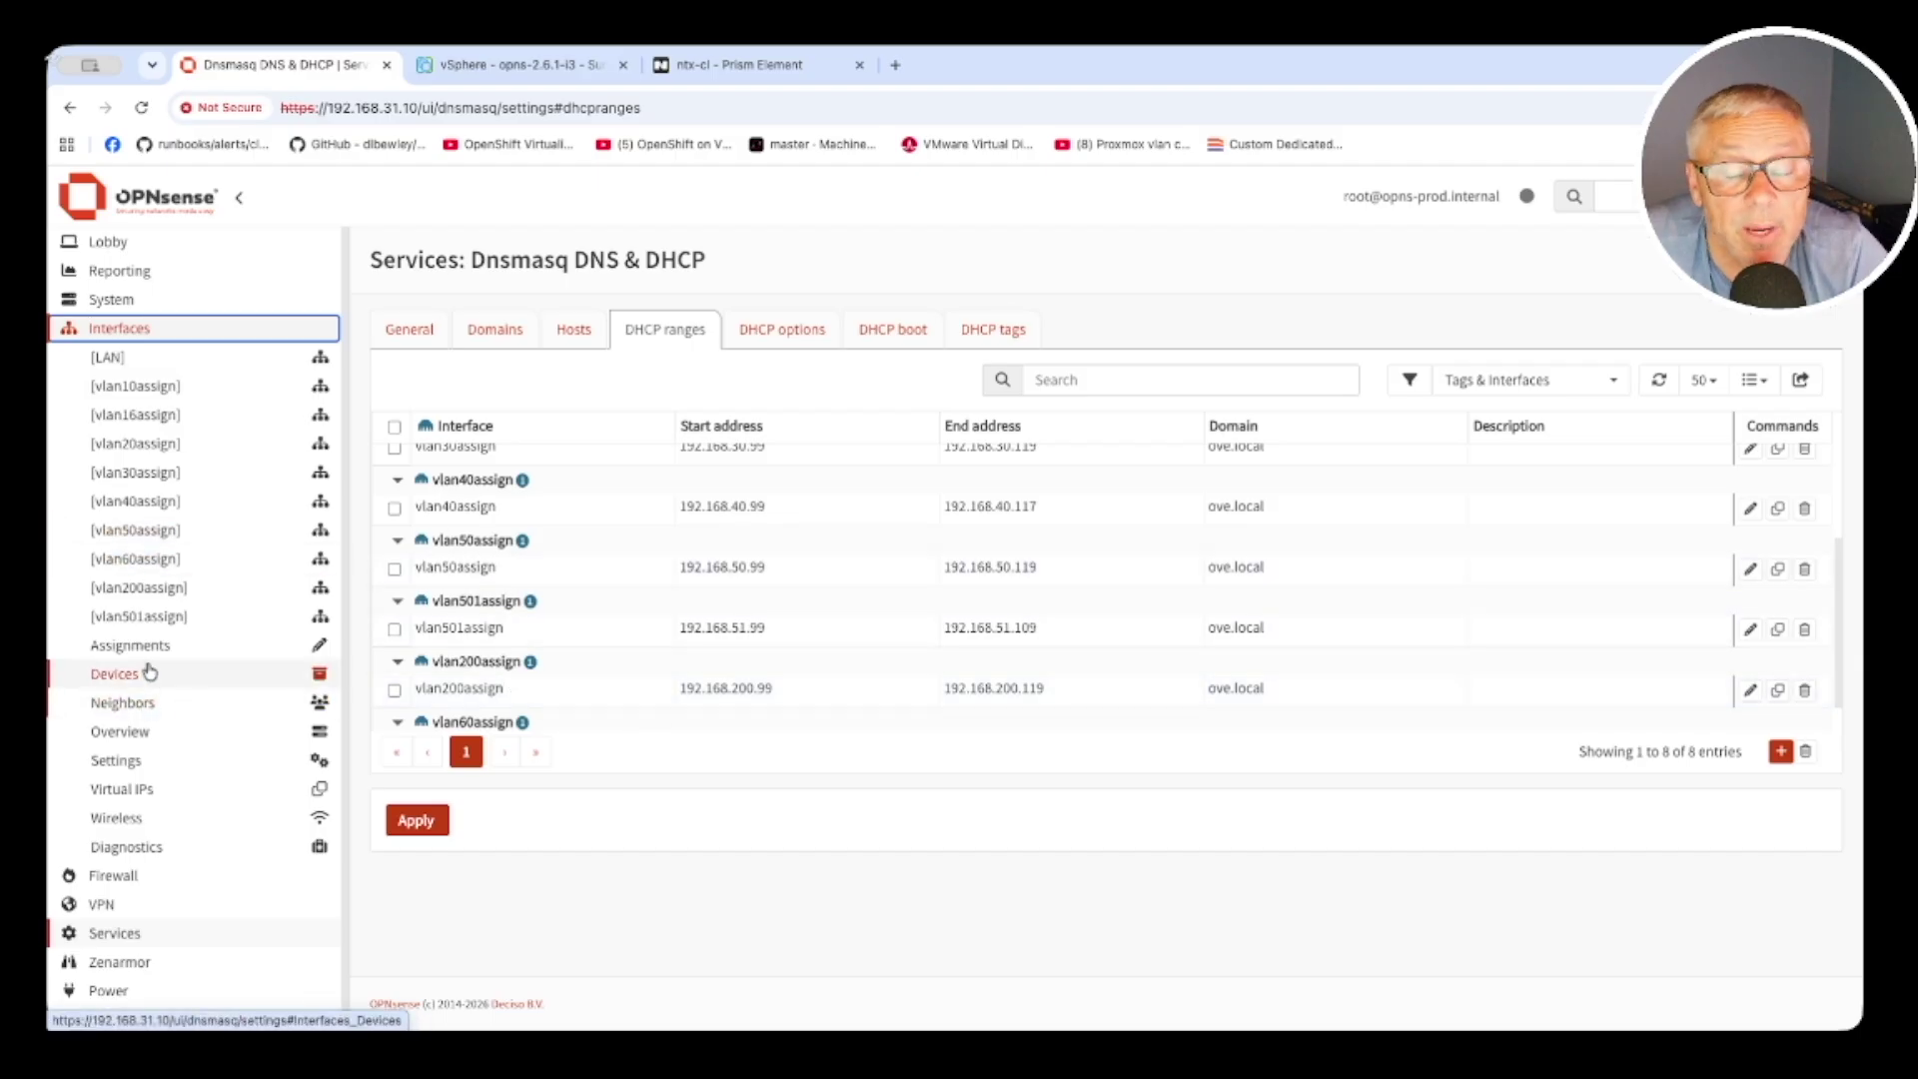
Switch to Prism Element and view the subnets in the cluster's network configuration
{"action": "key", "text": "super+3"}
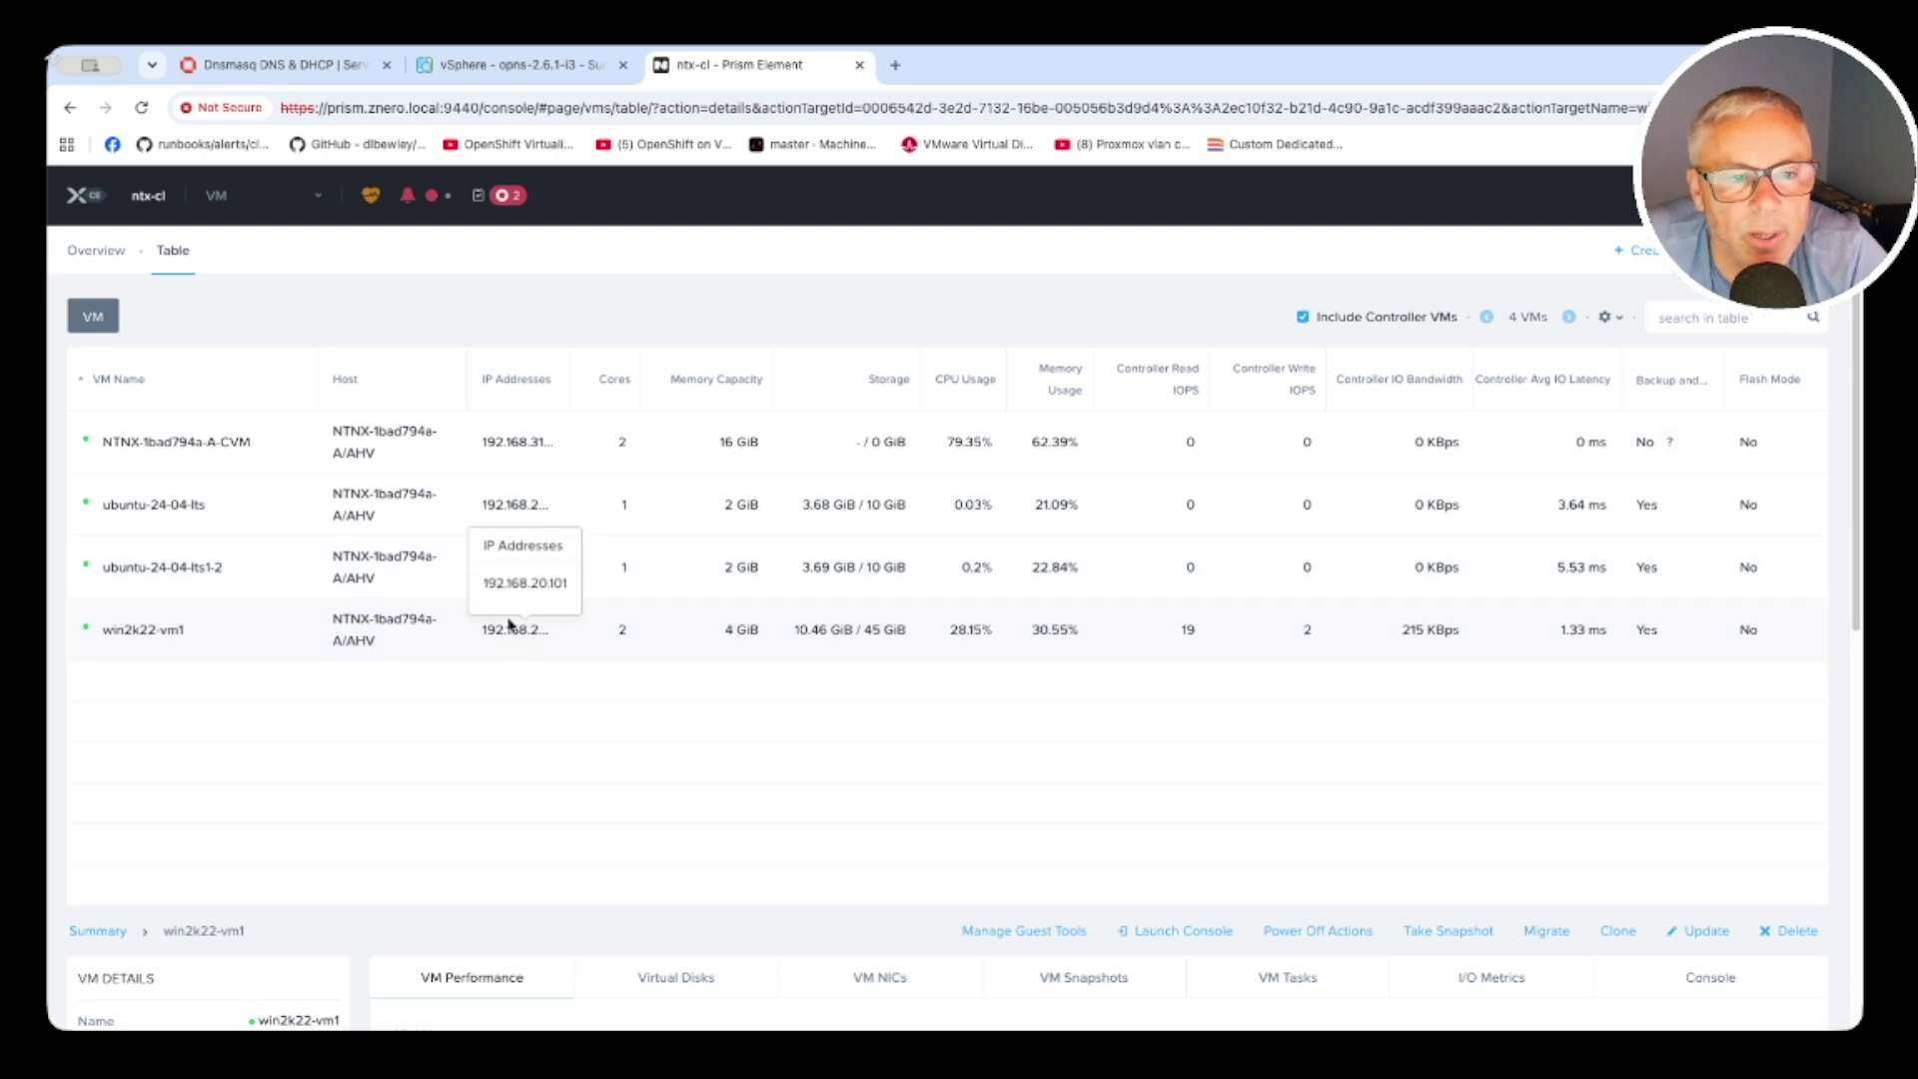
{"action": "left_click", "coordinate": [216, 195]}
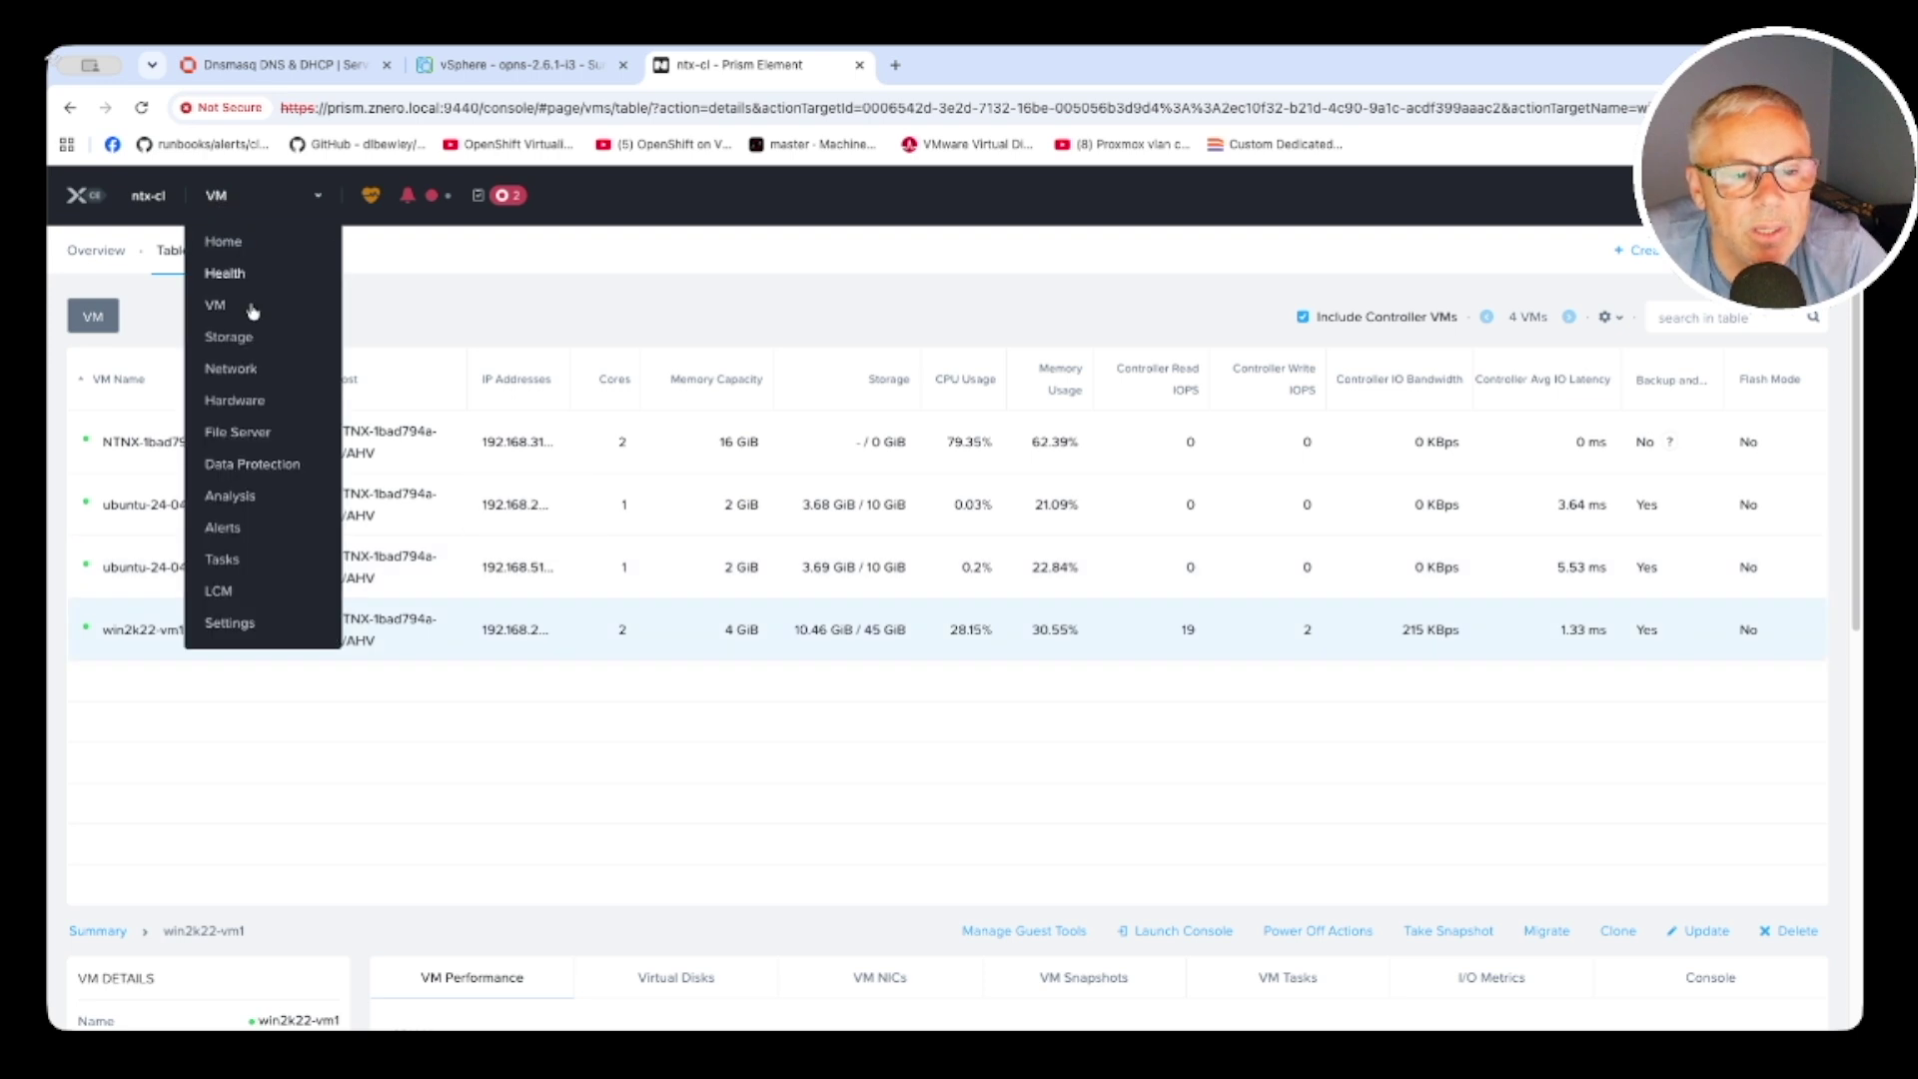
{"action": "left_click", "coordinate": [231, 622]}
{"action": "scroll", "coordinate": [183, 715], "scroll_direction": "down", "scroll_amount": 3}
{"action": "left_click", "coordinate": [125, 738]}
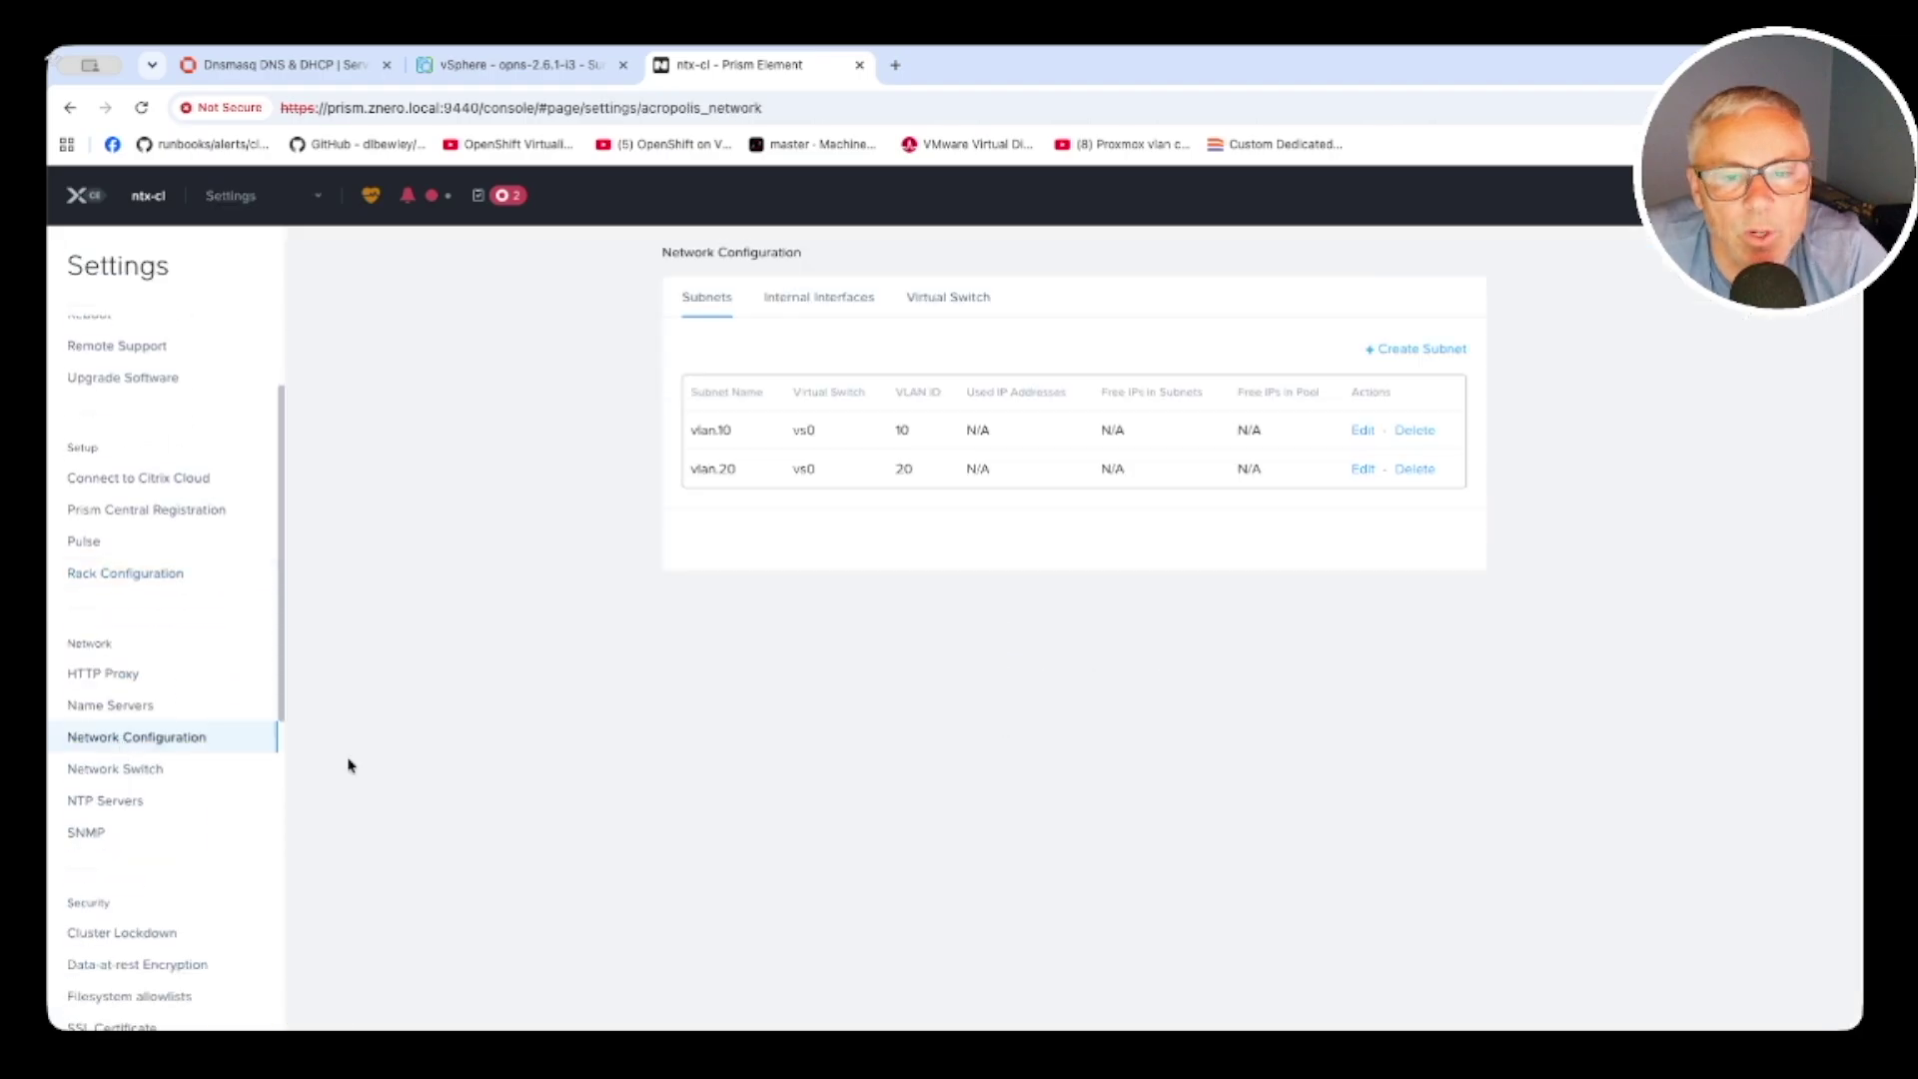
Return to the VM table and check the network adapter assigned to the ubuntu-24-04-lts1-2 VM in its update form
{"action": "left_click", "coordinate": [237, 204]}
{"action": "left_click", "coordinate": [229, 302]}
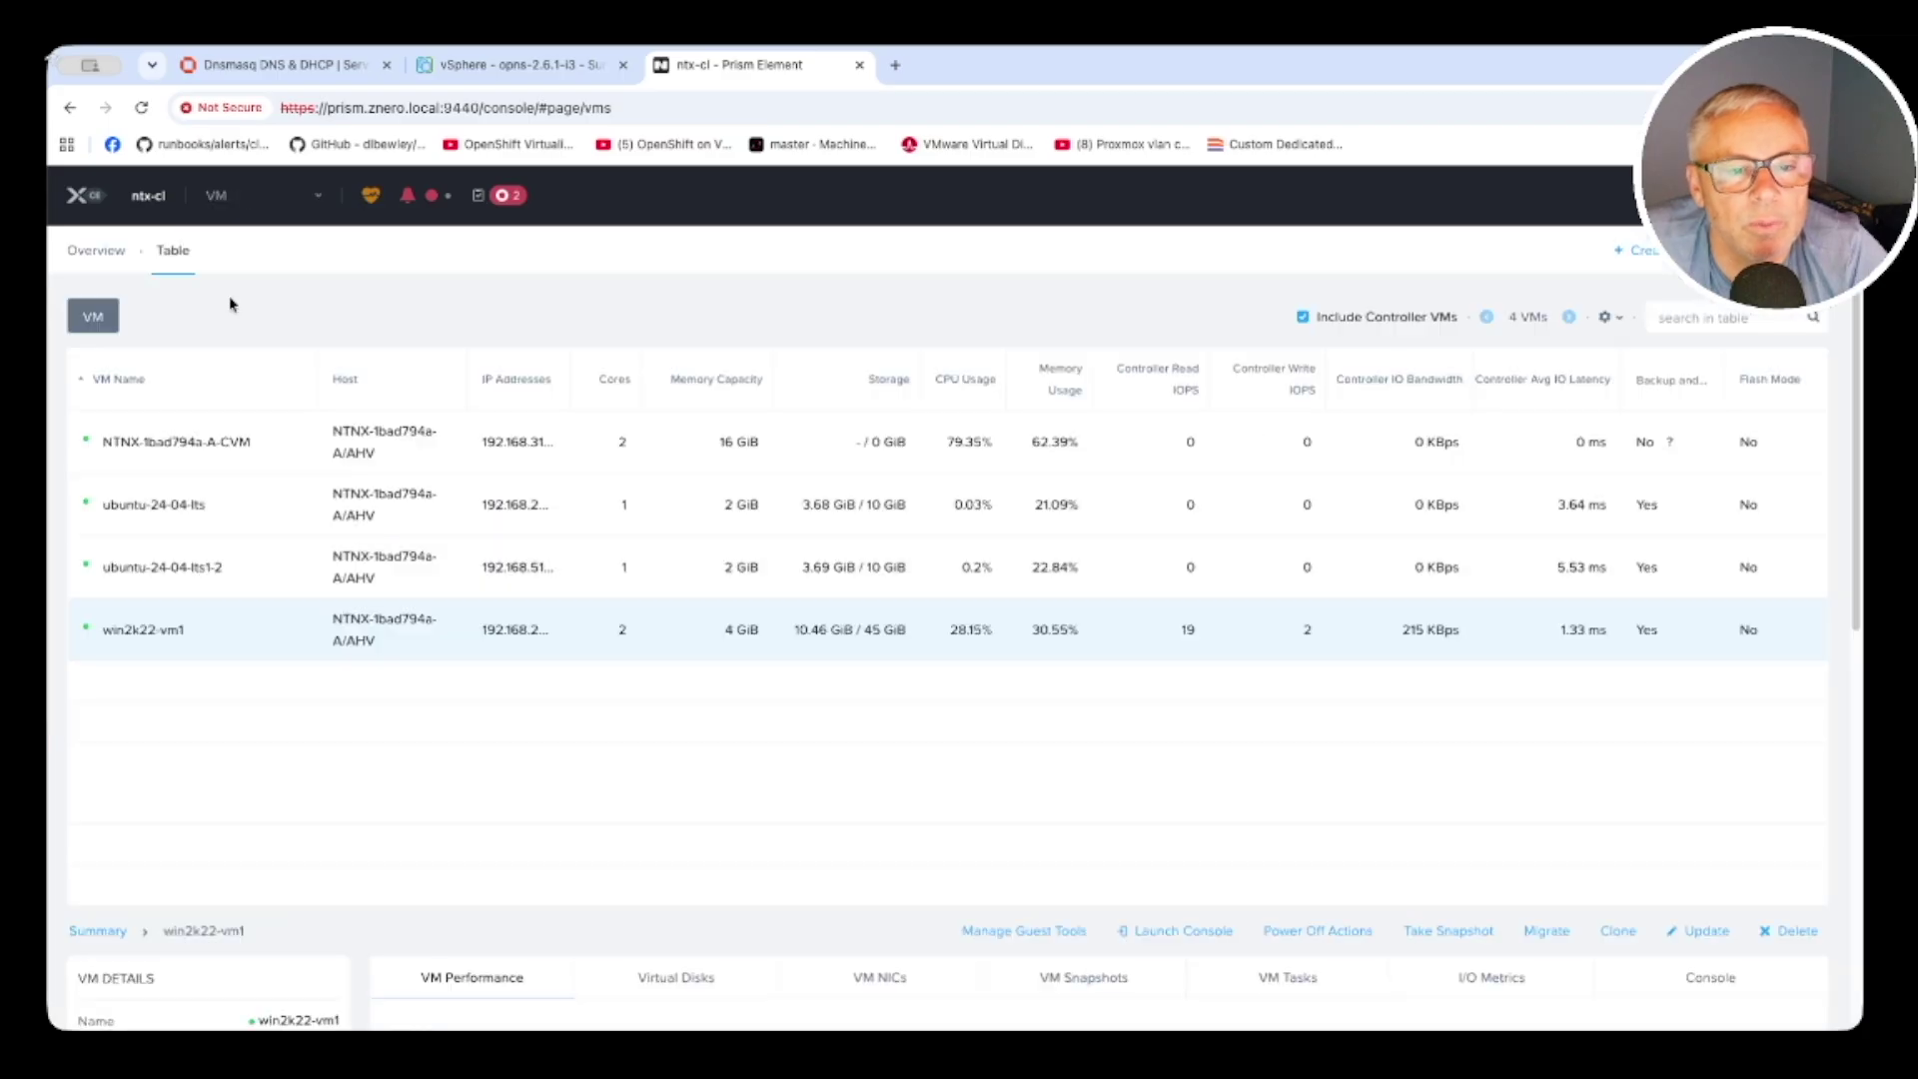
{"action": "double_click", "coordinate": [180, 565]}
{"action": "scroll", "coordinate": [916, 689], "scroll_direction": "down", "scroll_amount": 5}
{"action": "scroll", "coordinate": [917, 689], "scroll_direction": "down", "scroll_amount": 10}
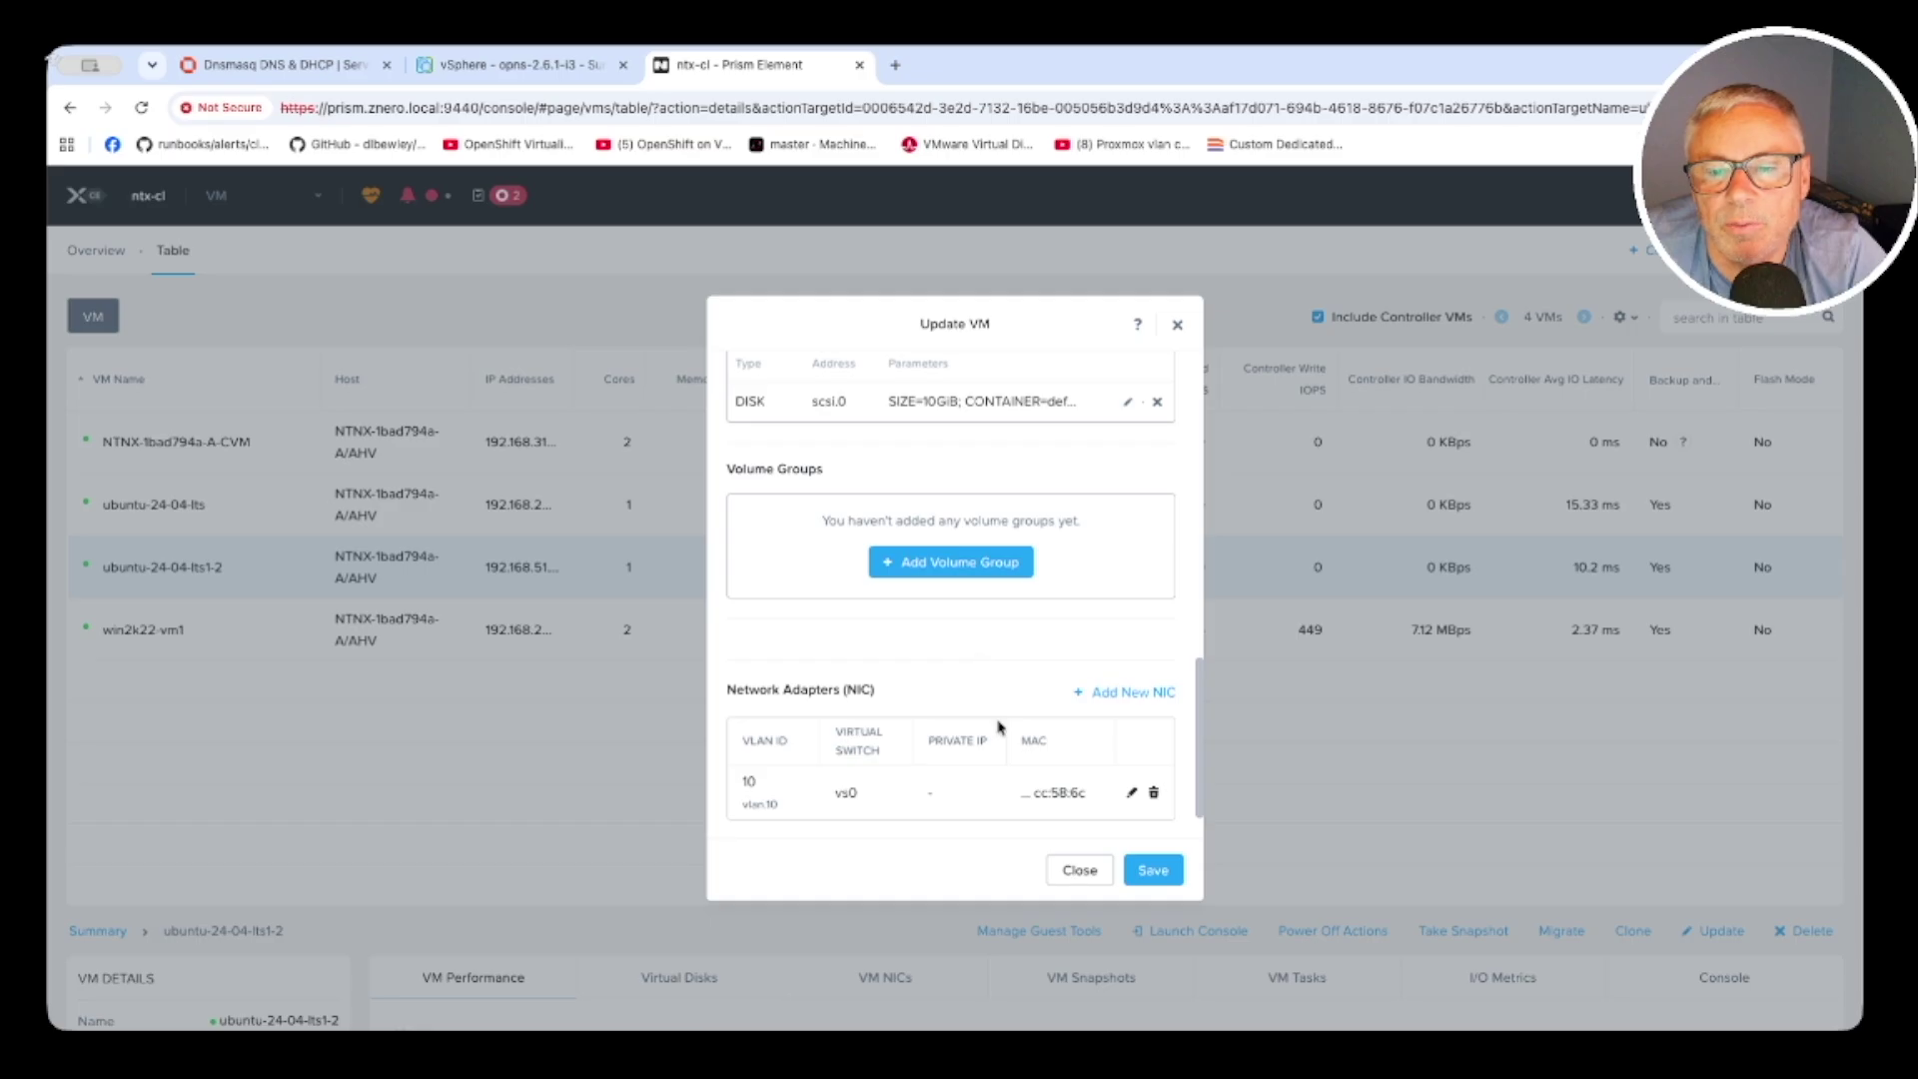
{"action": "scroll", "coordinate": [899, 729], "scroll_direction": "up", "scroll_amount": 5}
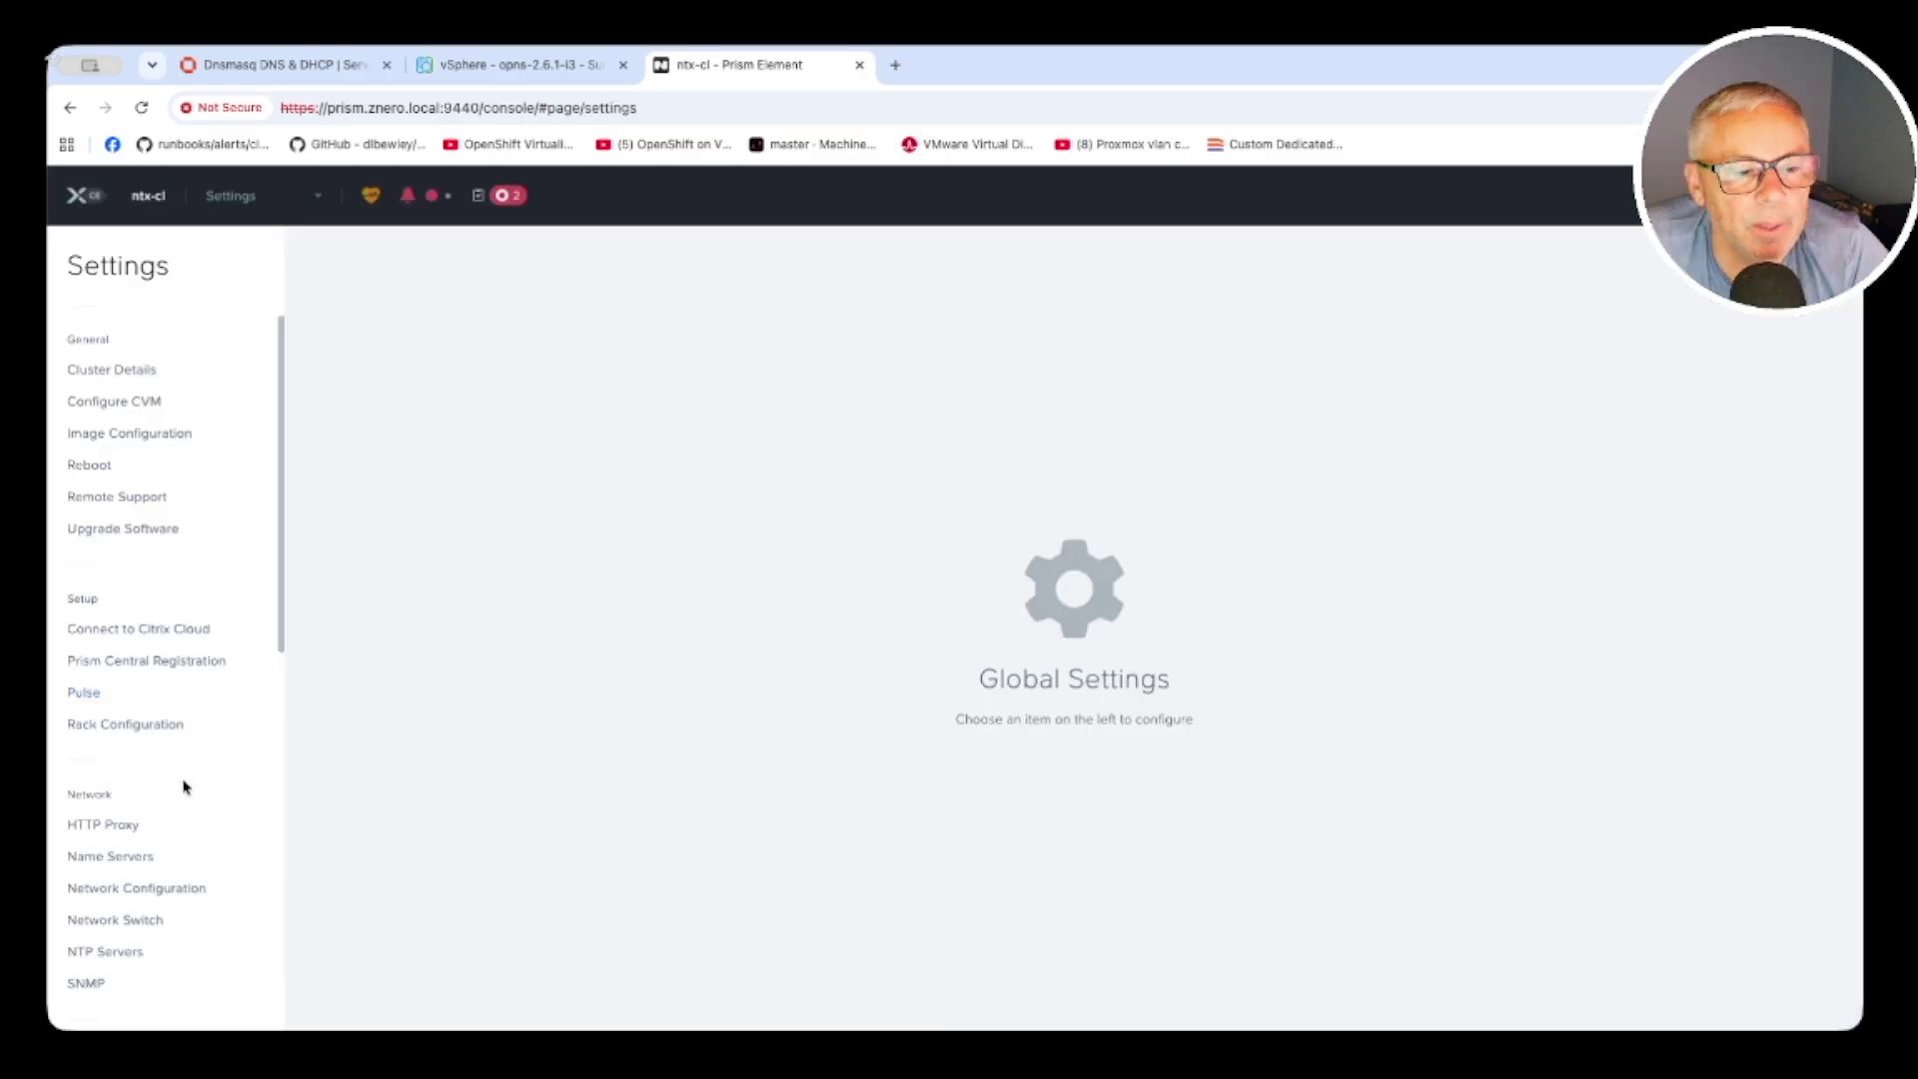
Open the cluster's network configuration and check the vlan.10 subnet's virtual switch and VLAN ID, leaving them unedited
{"action": "scroll", "coordinate": [180, 819], "scroll_direction": "down", "scroll_amount": 1}
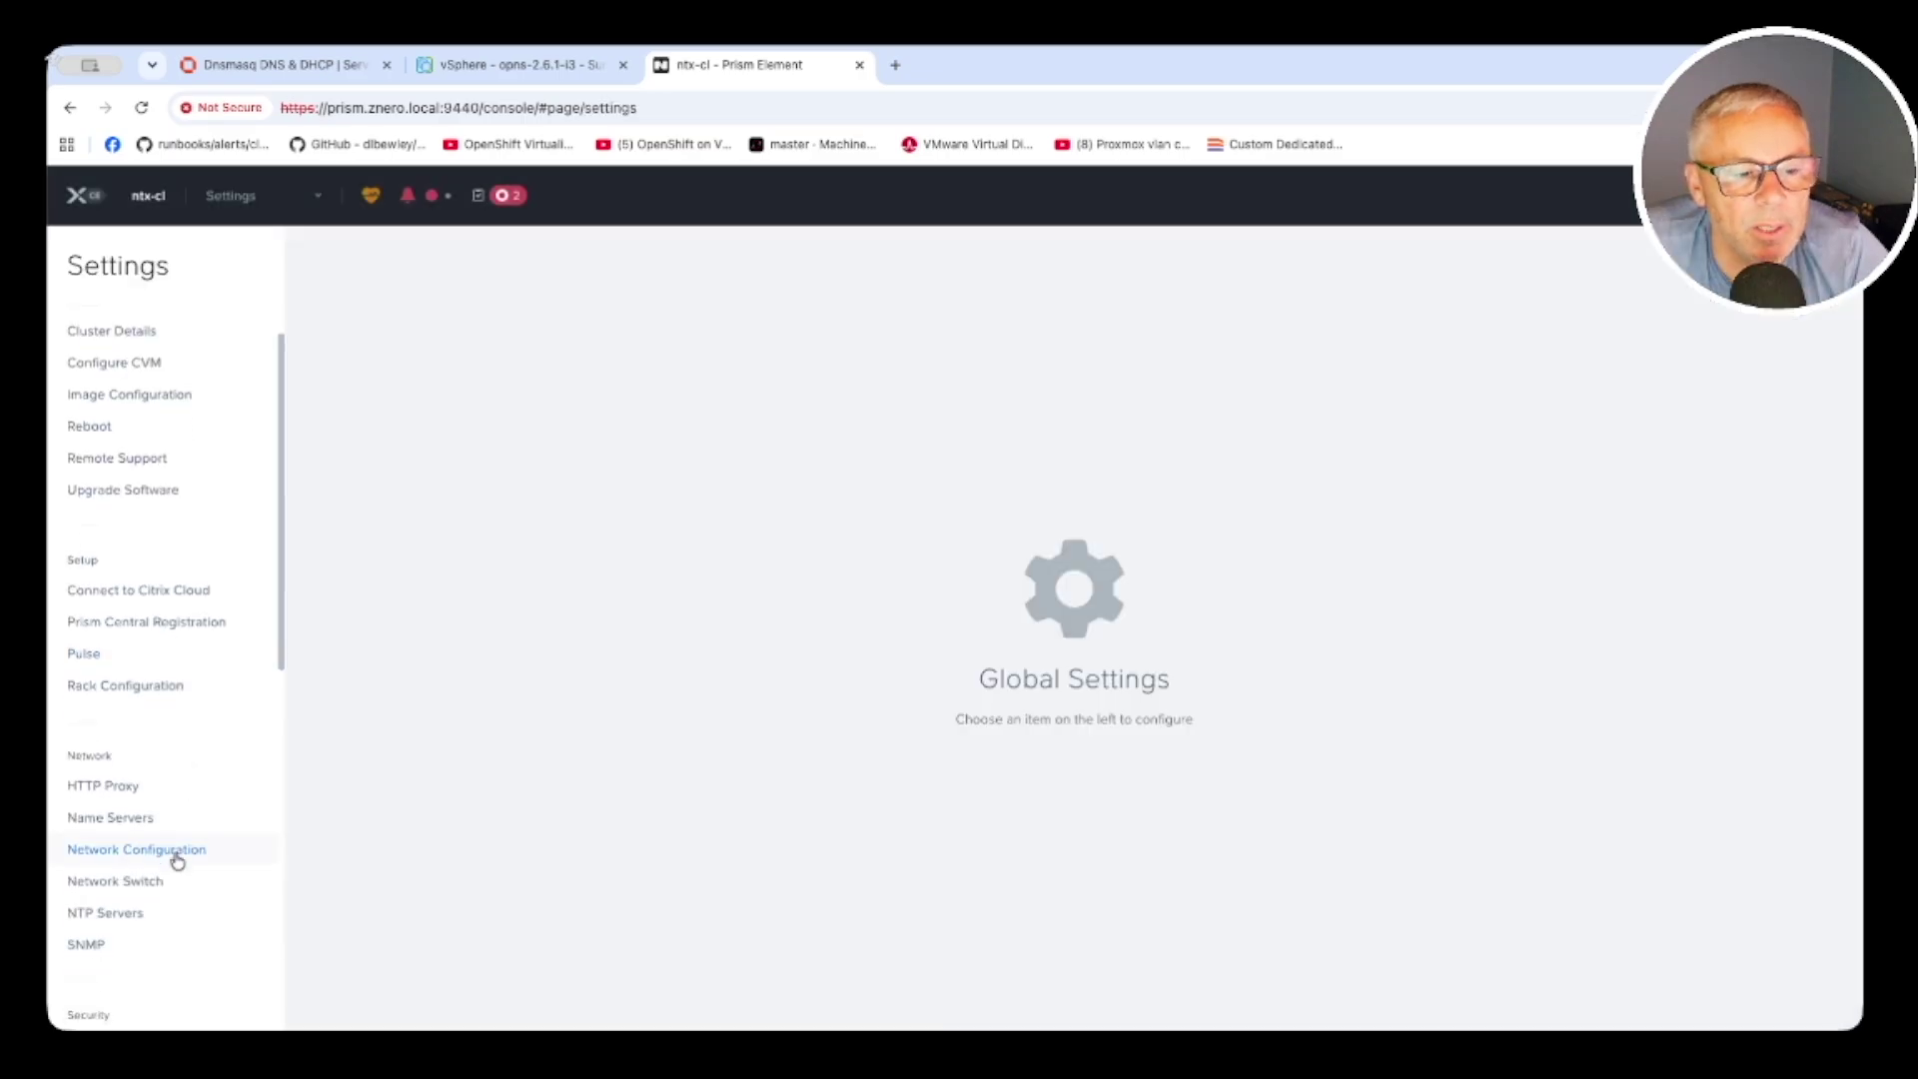
{"action": "left_click", "coordinate": [177, 859]}
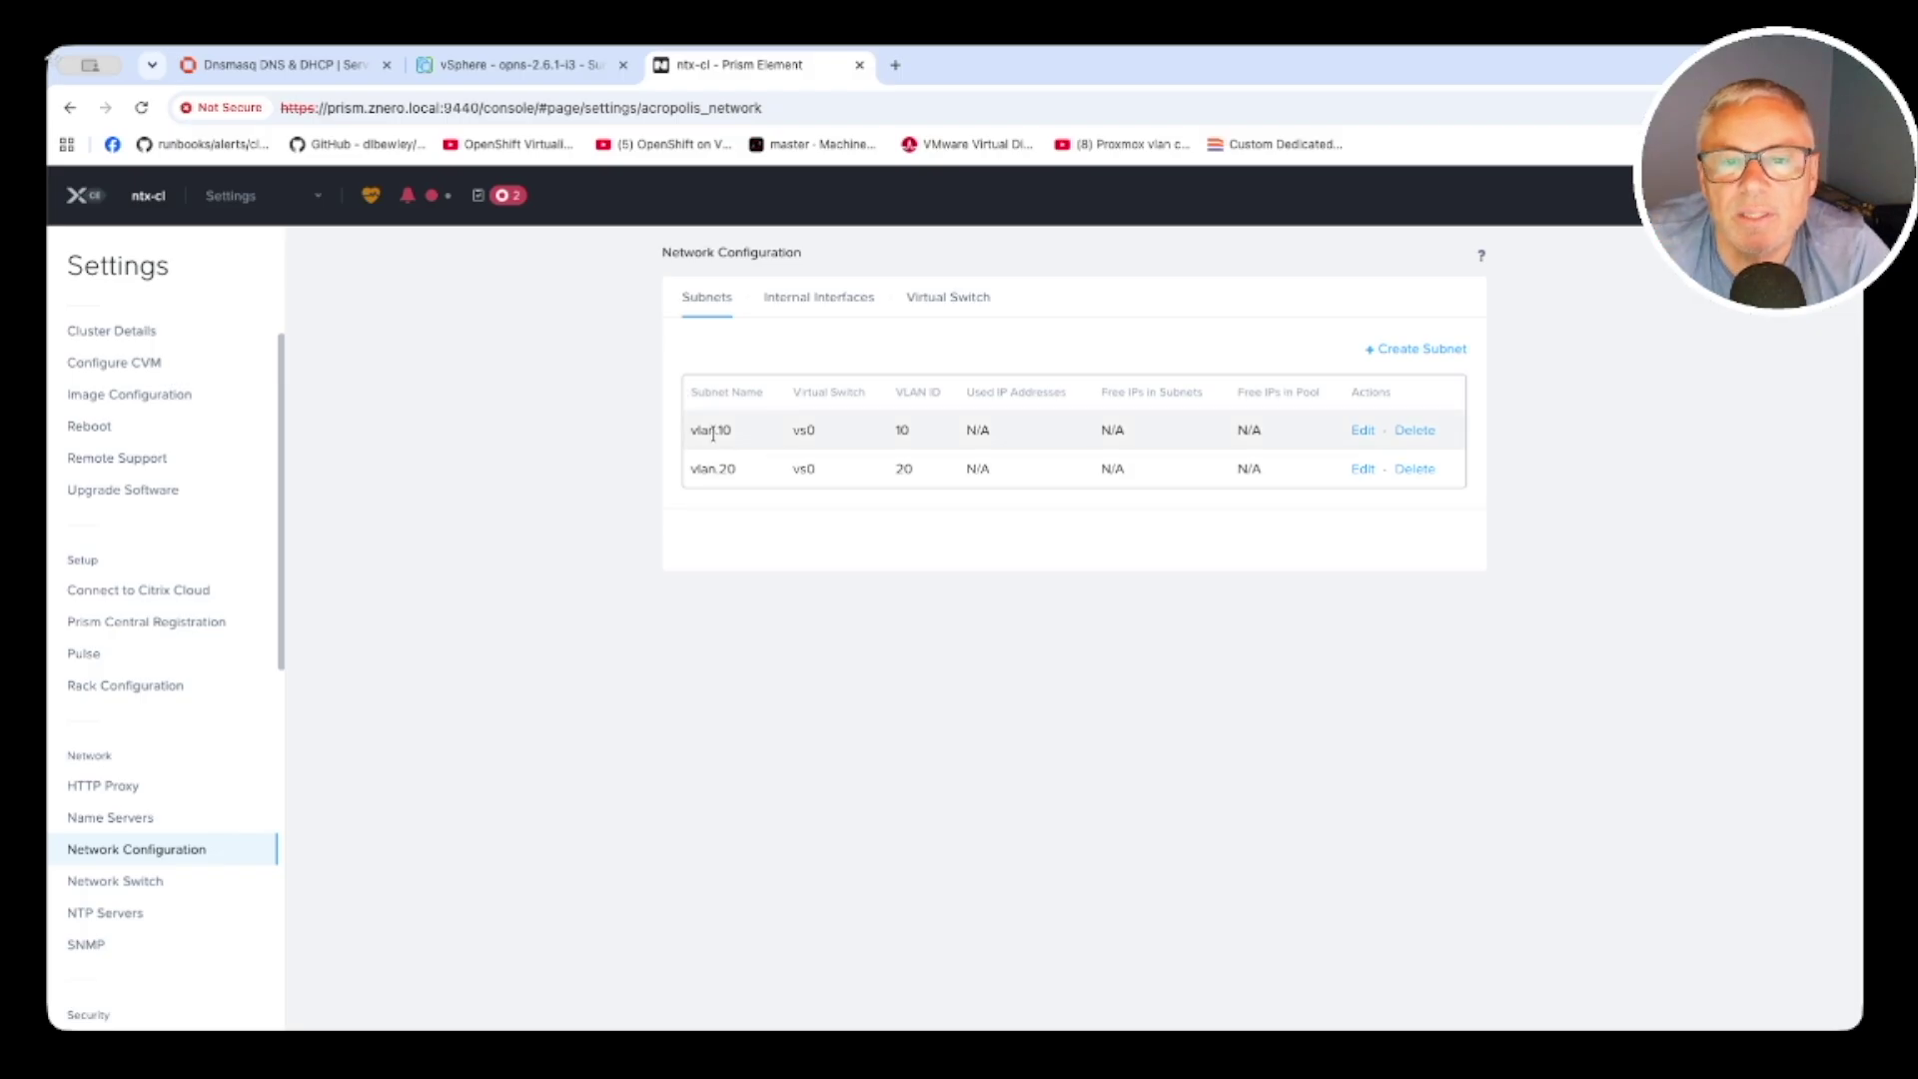
{"action": "left_click", "coordinate": [1363, 430]}
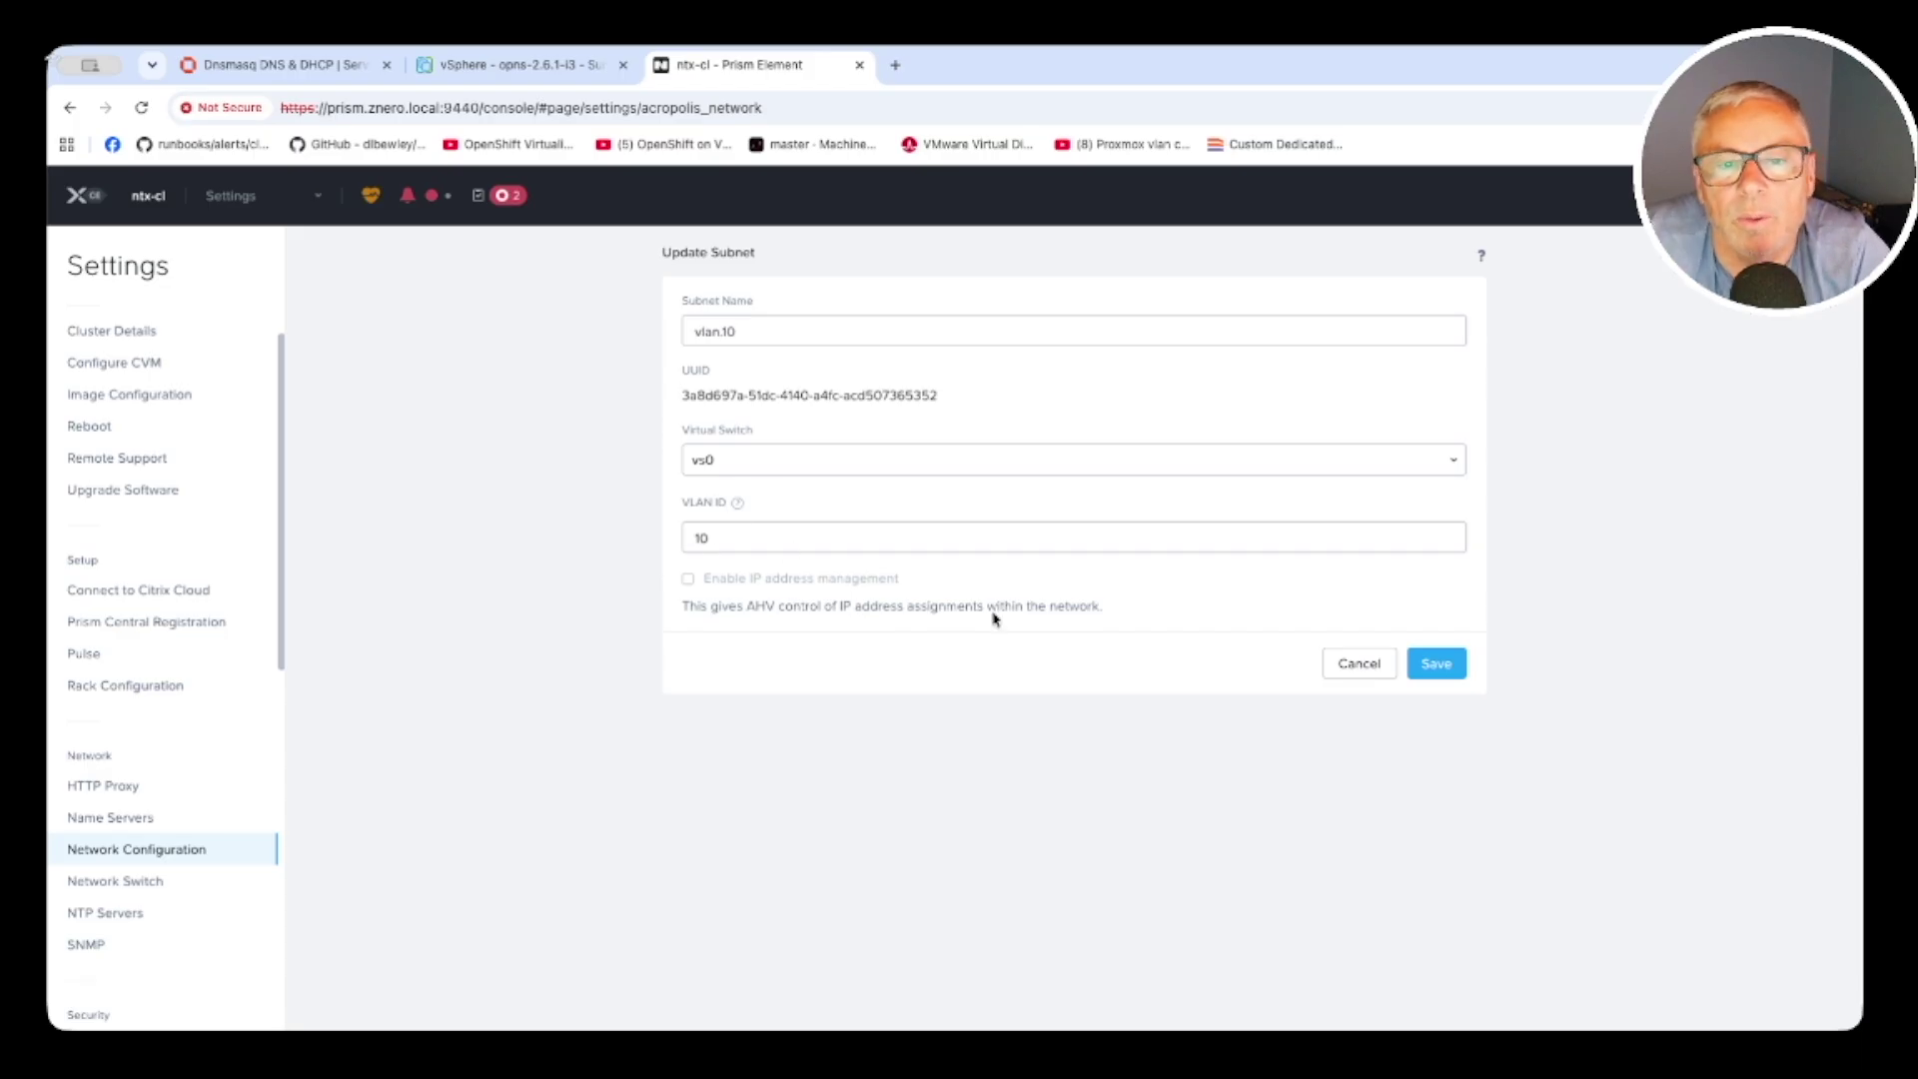
{"action": "left_click", "coordinate": [1366, 667]}
Review the internal interfaces and the vs0 virtual switch's uplink configuration, leaving both unedited, and return to the subnet list
{"action": "left_click", "coordinate": [821, 313]}
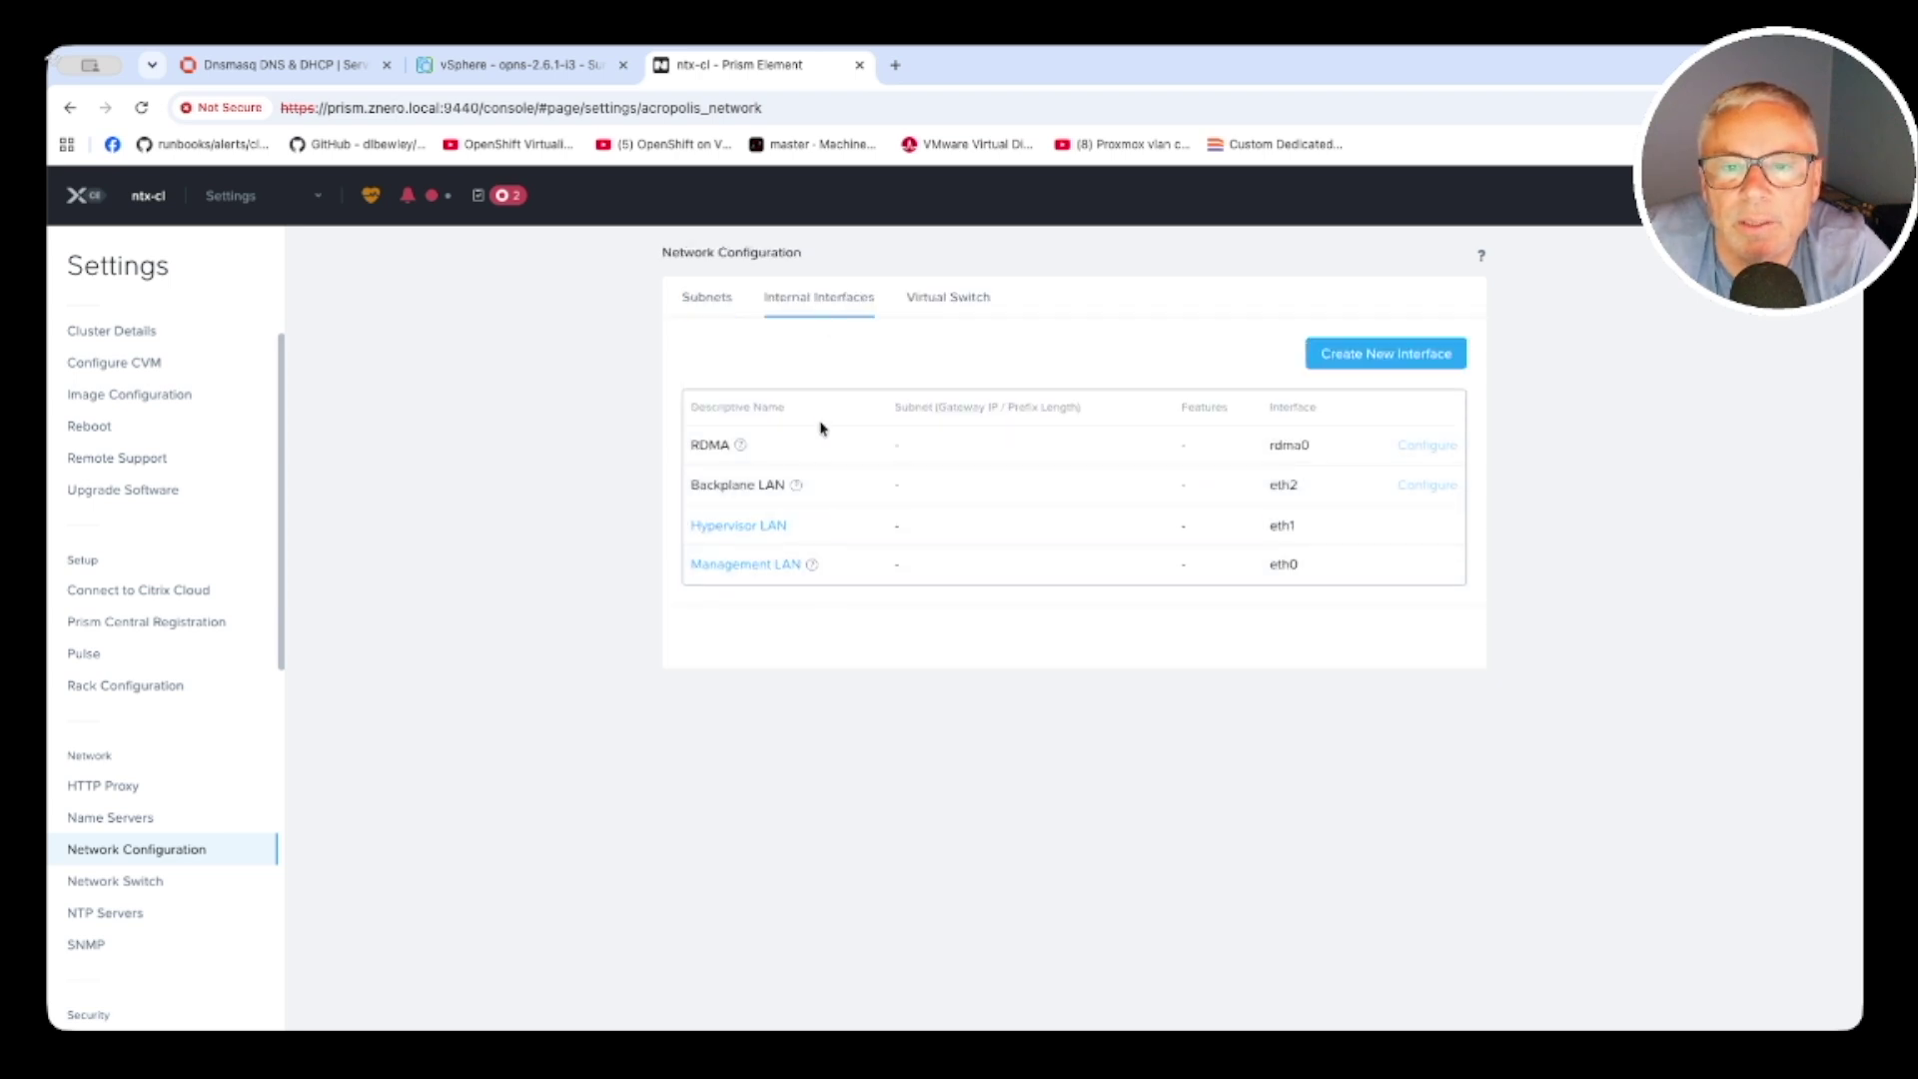
{"action": "left_click", "coordinate": [945, 299]}
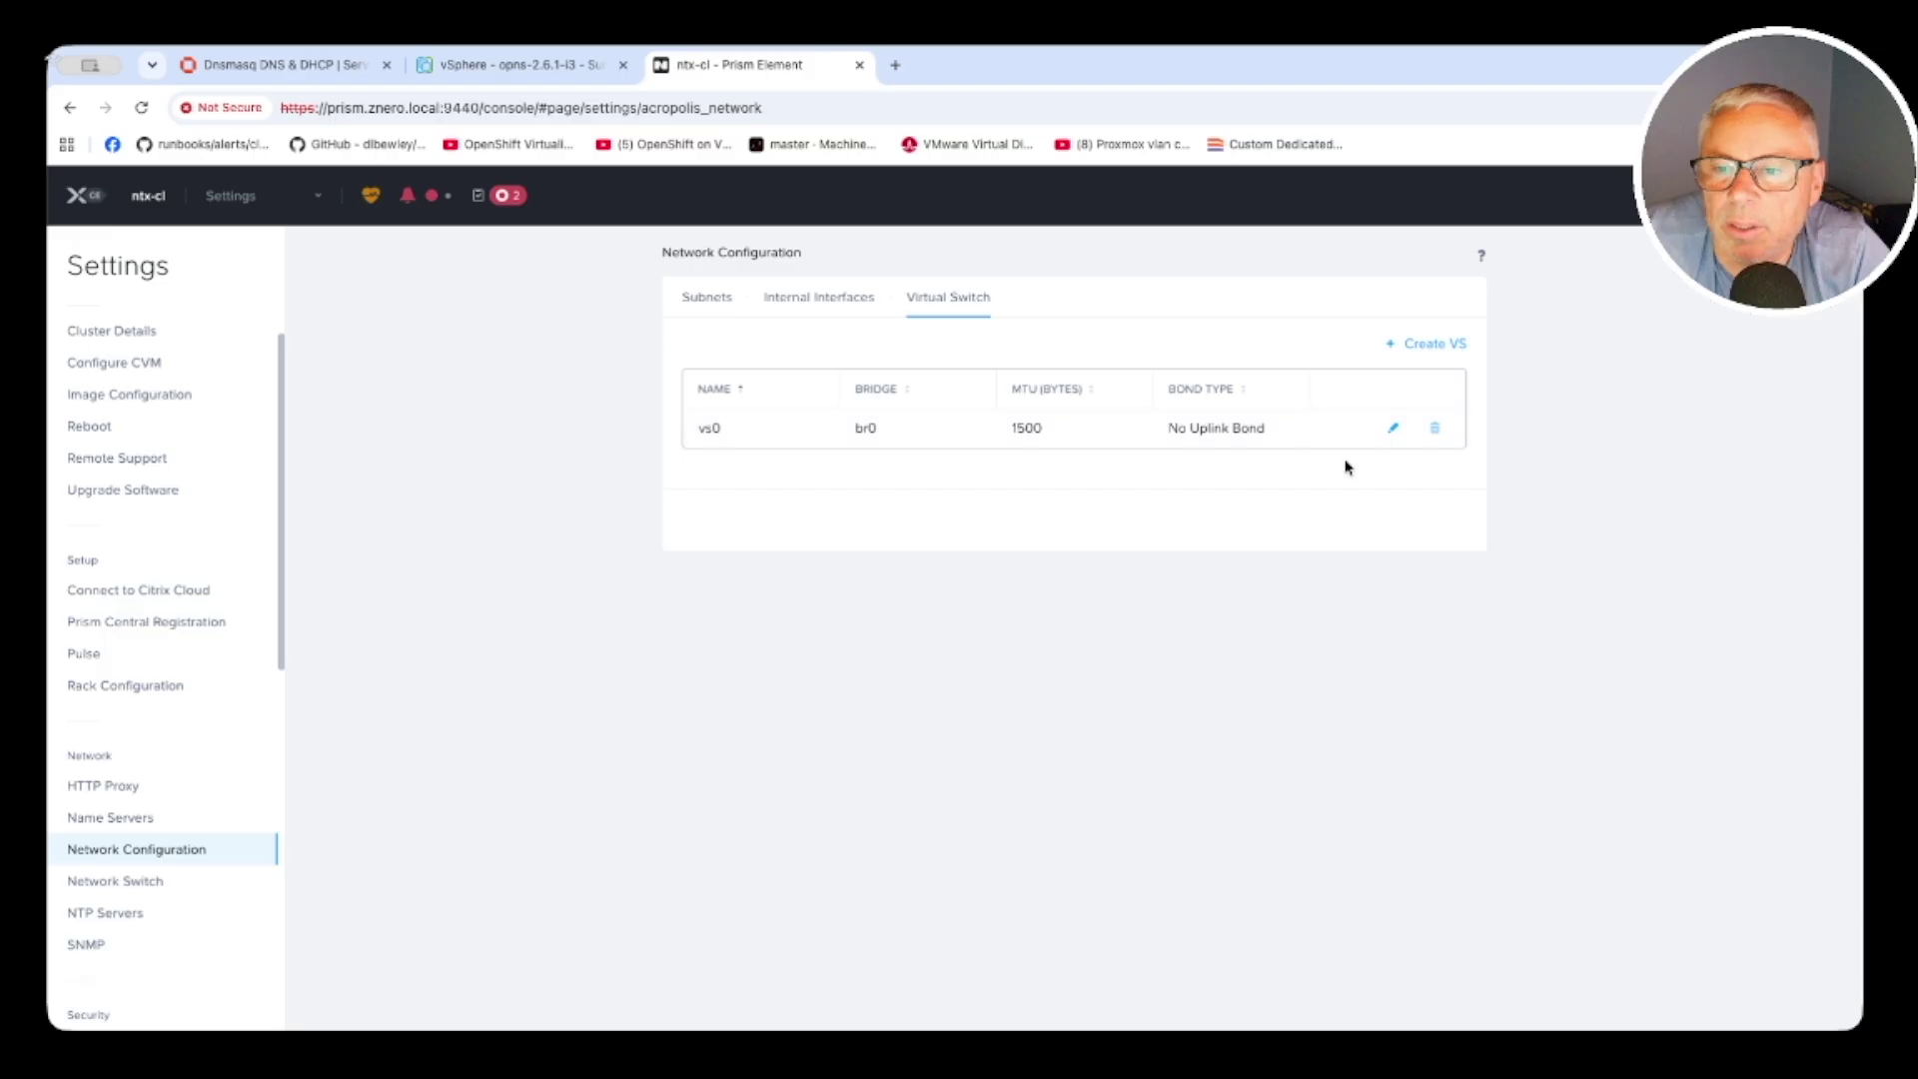
{"action": "left_click", "coordinate": [1392, 427]}
{"action": "left_click", "coordinate": [1323, 825]}
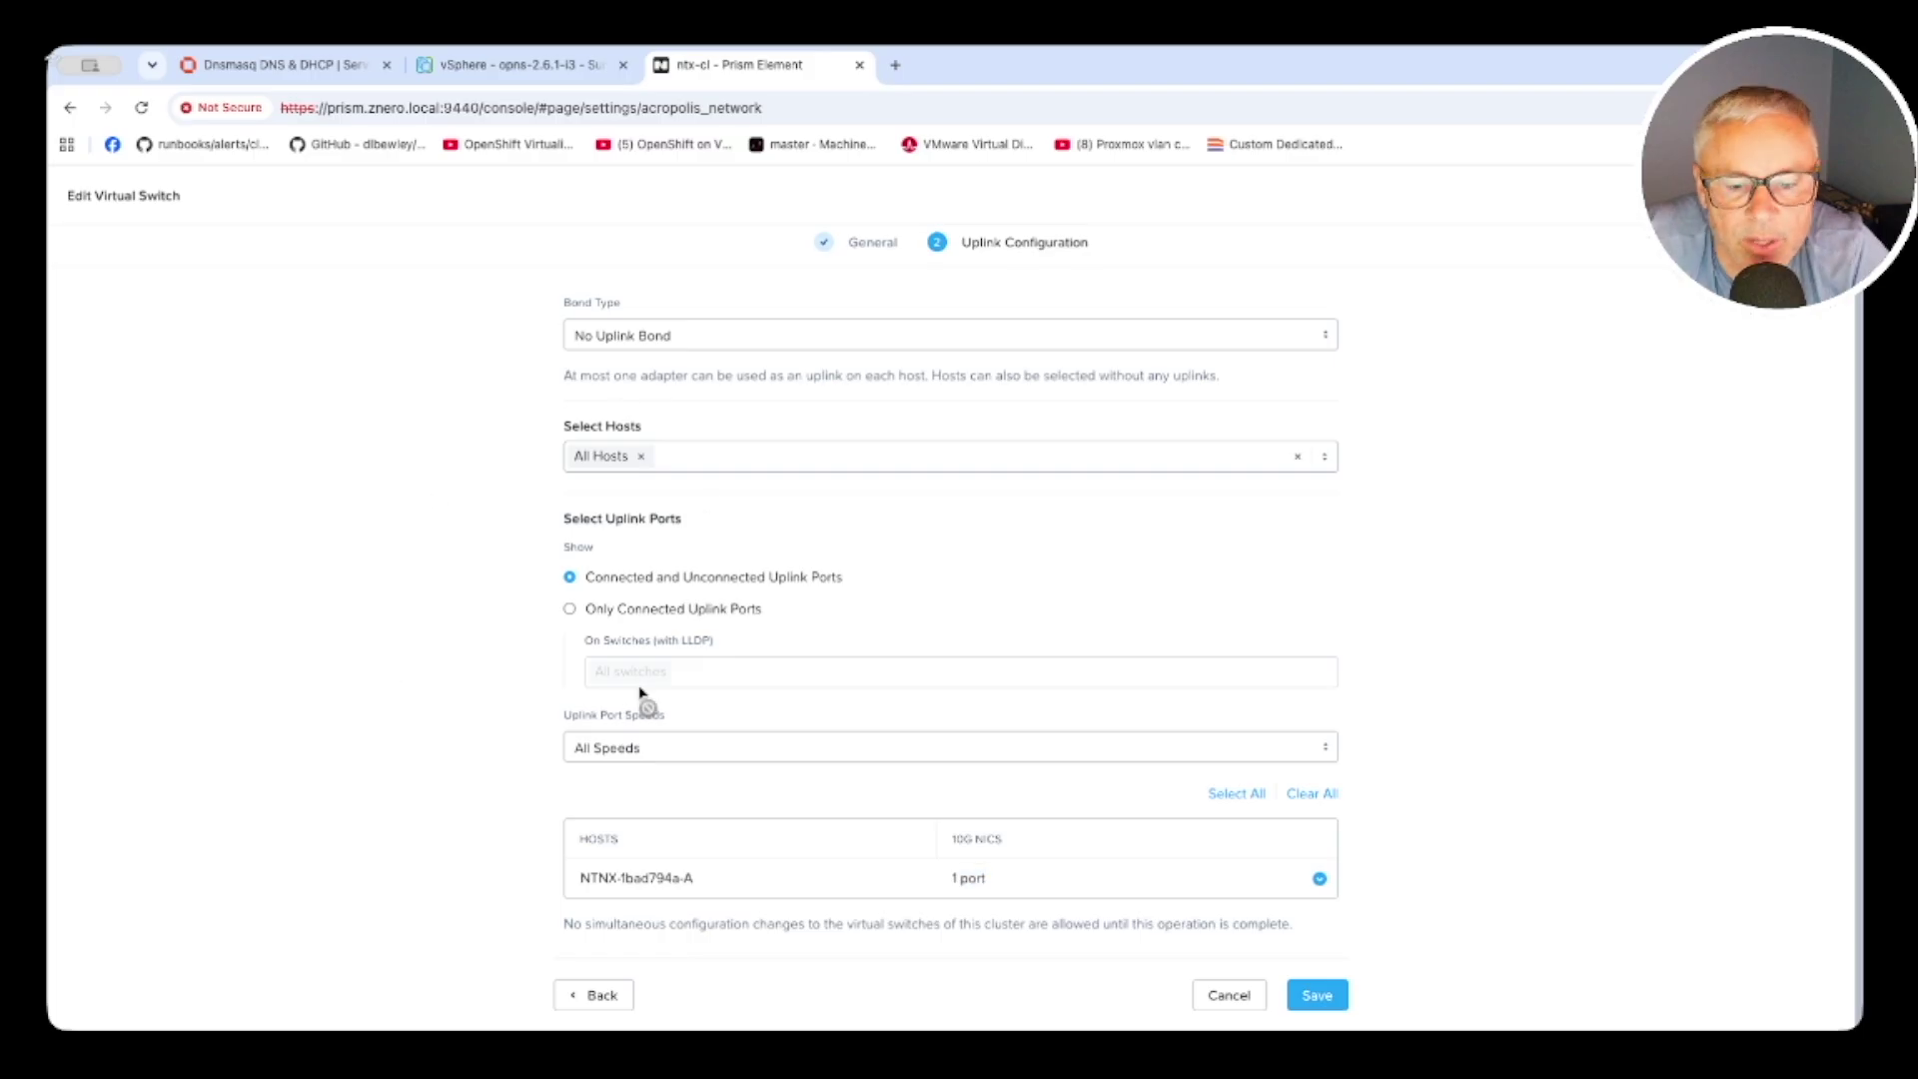
{"action": "left_click", "coordinate": [1248, 1000]}
{"action": "left_click", "coordinate": [706, 297]}
Return to the VM table and launch the console of the ubuntu-24-04-lts VM
{"action": "left_click", "coordinate": [233, 197]}
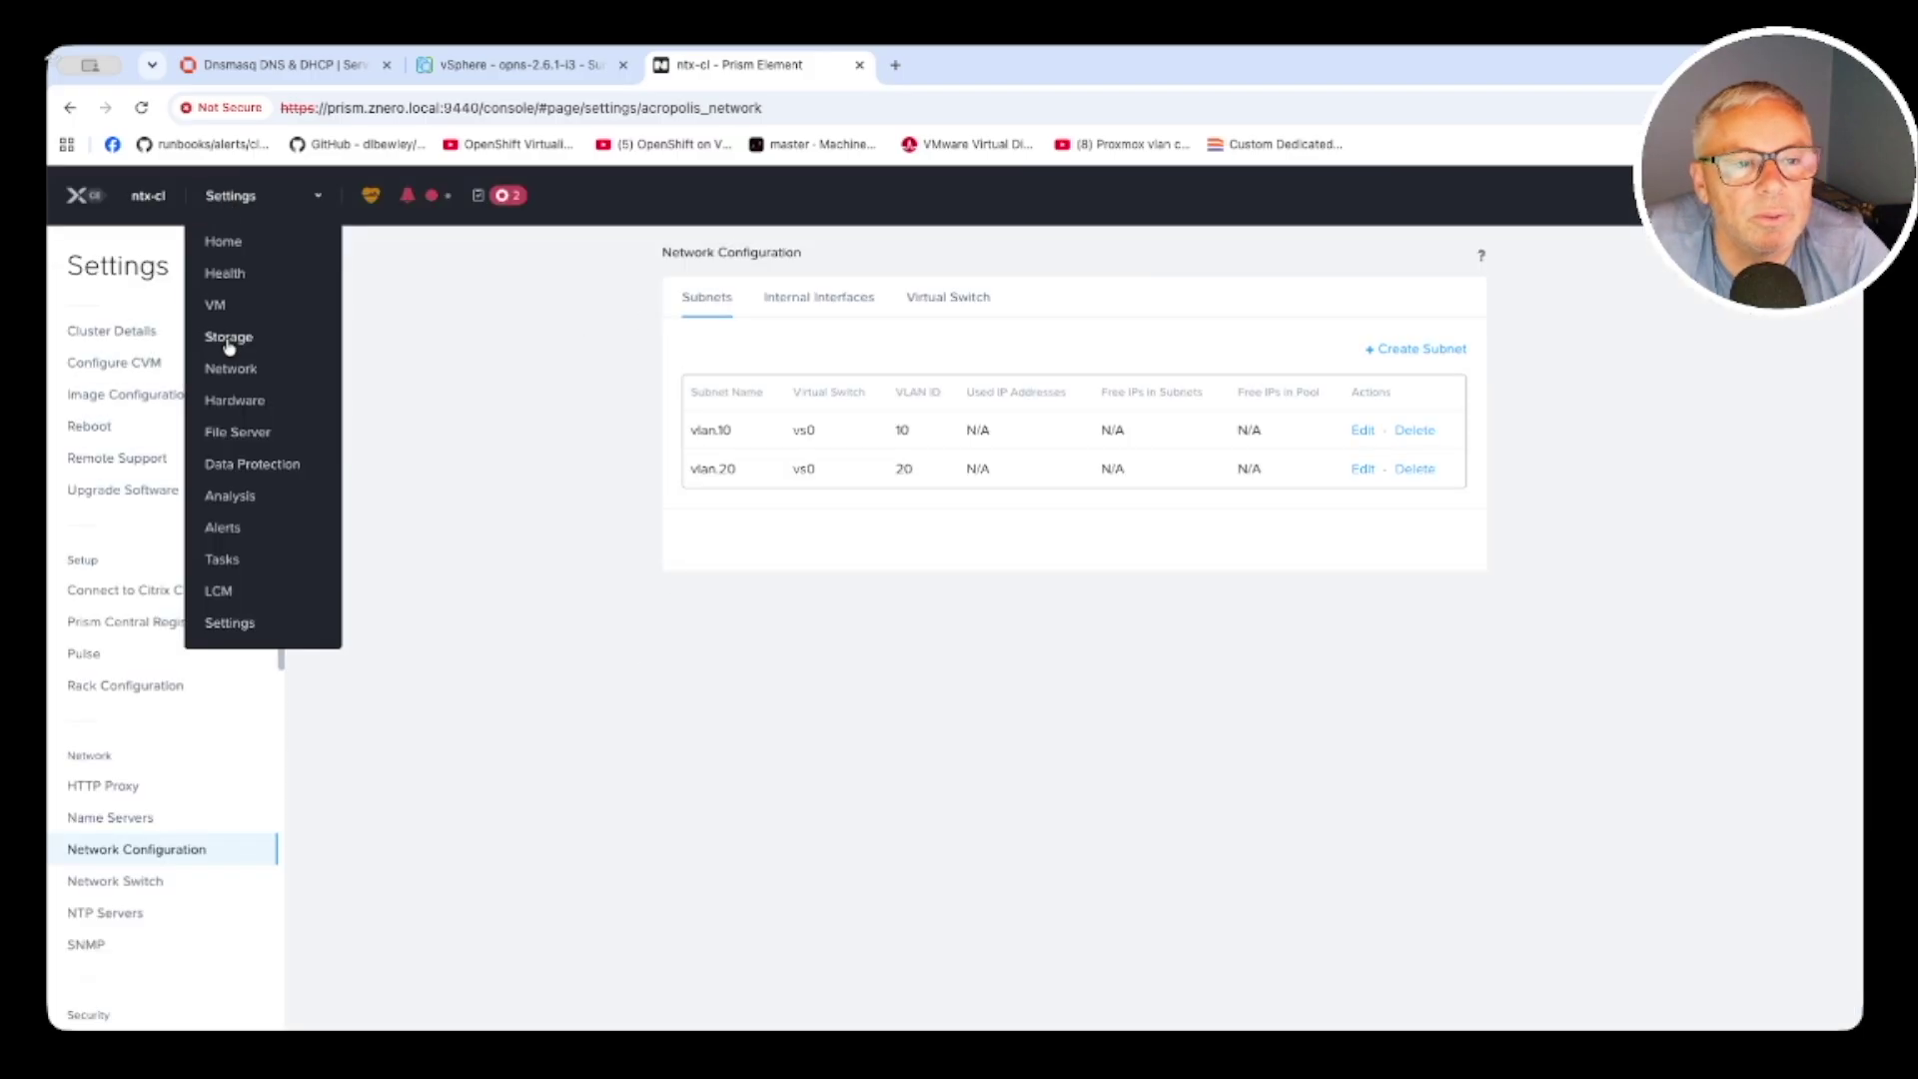
{"action": "left_click", "coordinate": [216, 306]}
{"action": "left_click", "coordinate": [171, 567]}
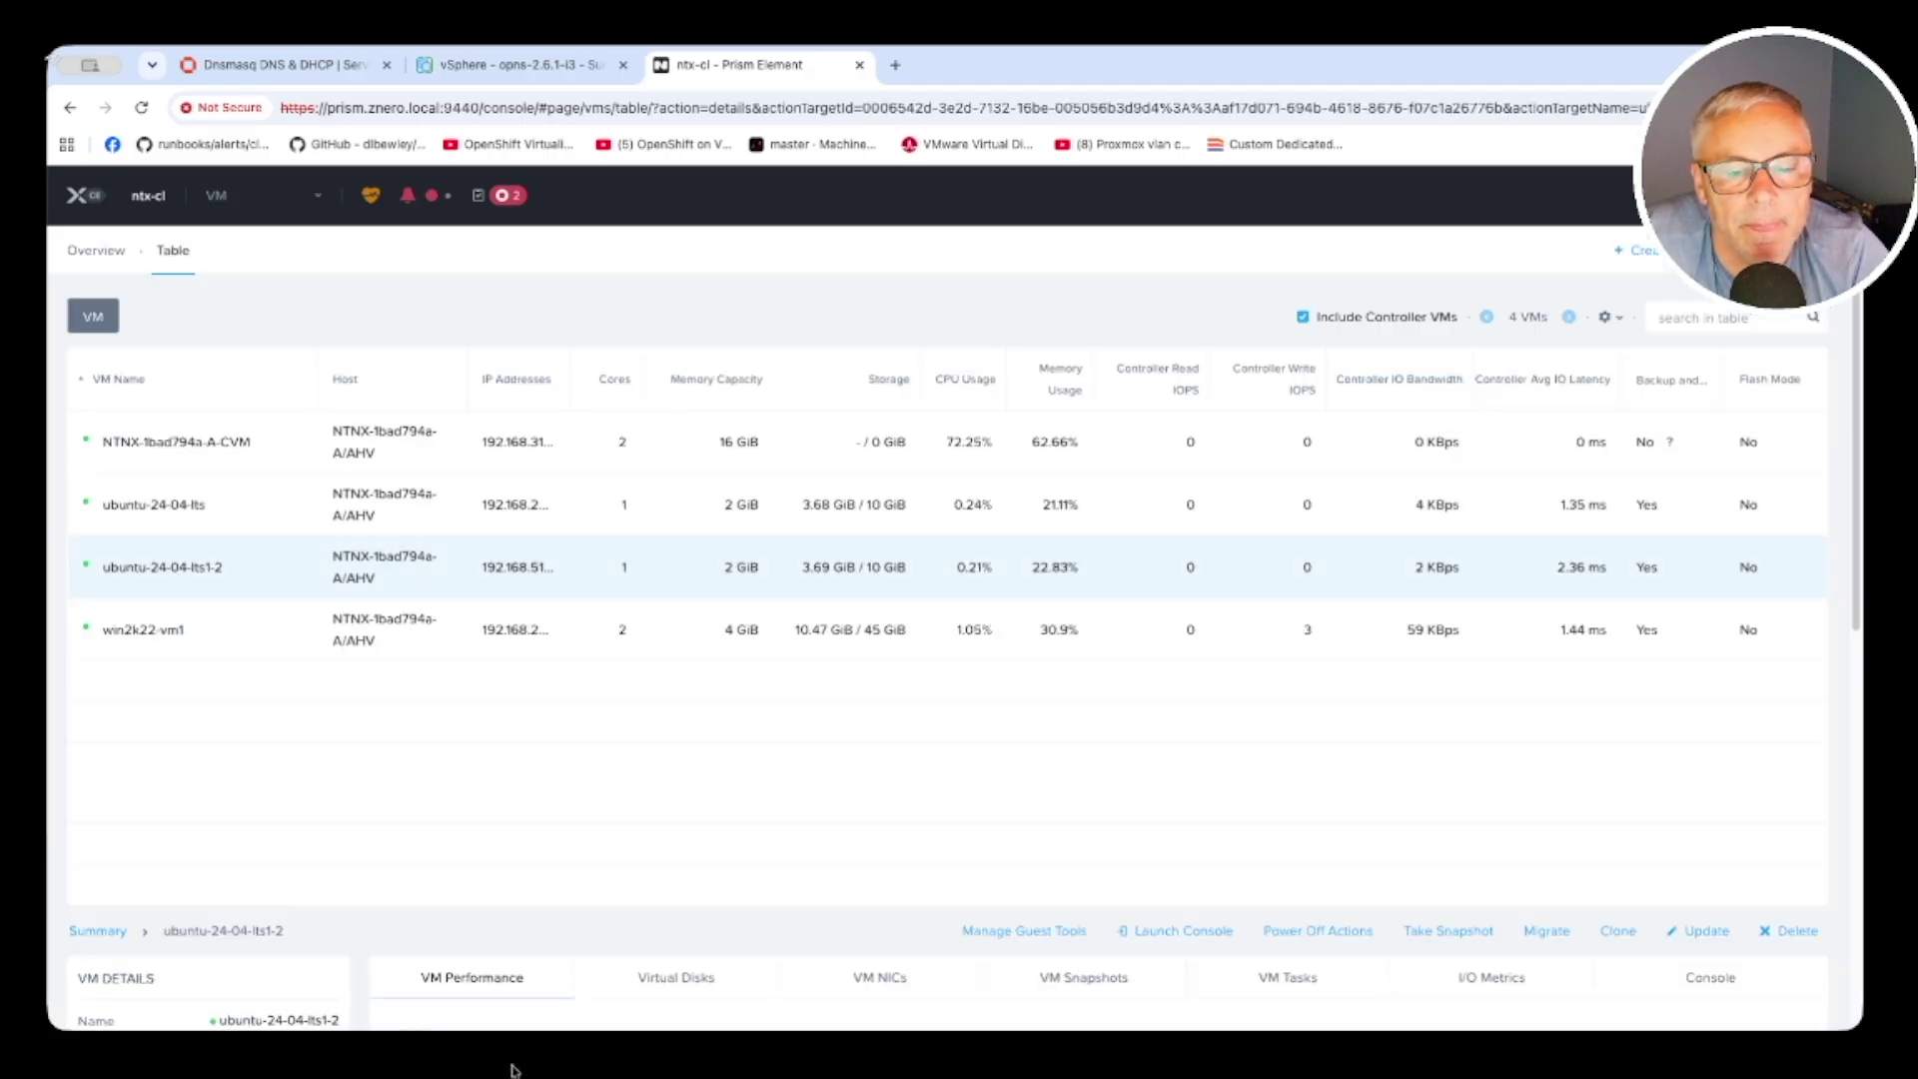
{"action": "left_click", "coordinate": [146, 510]}
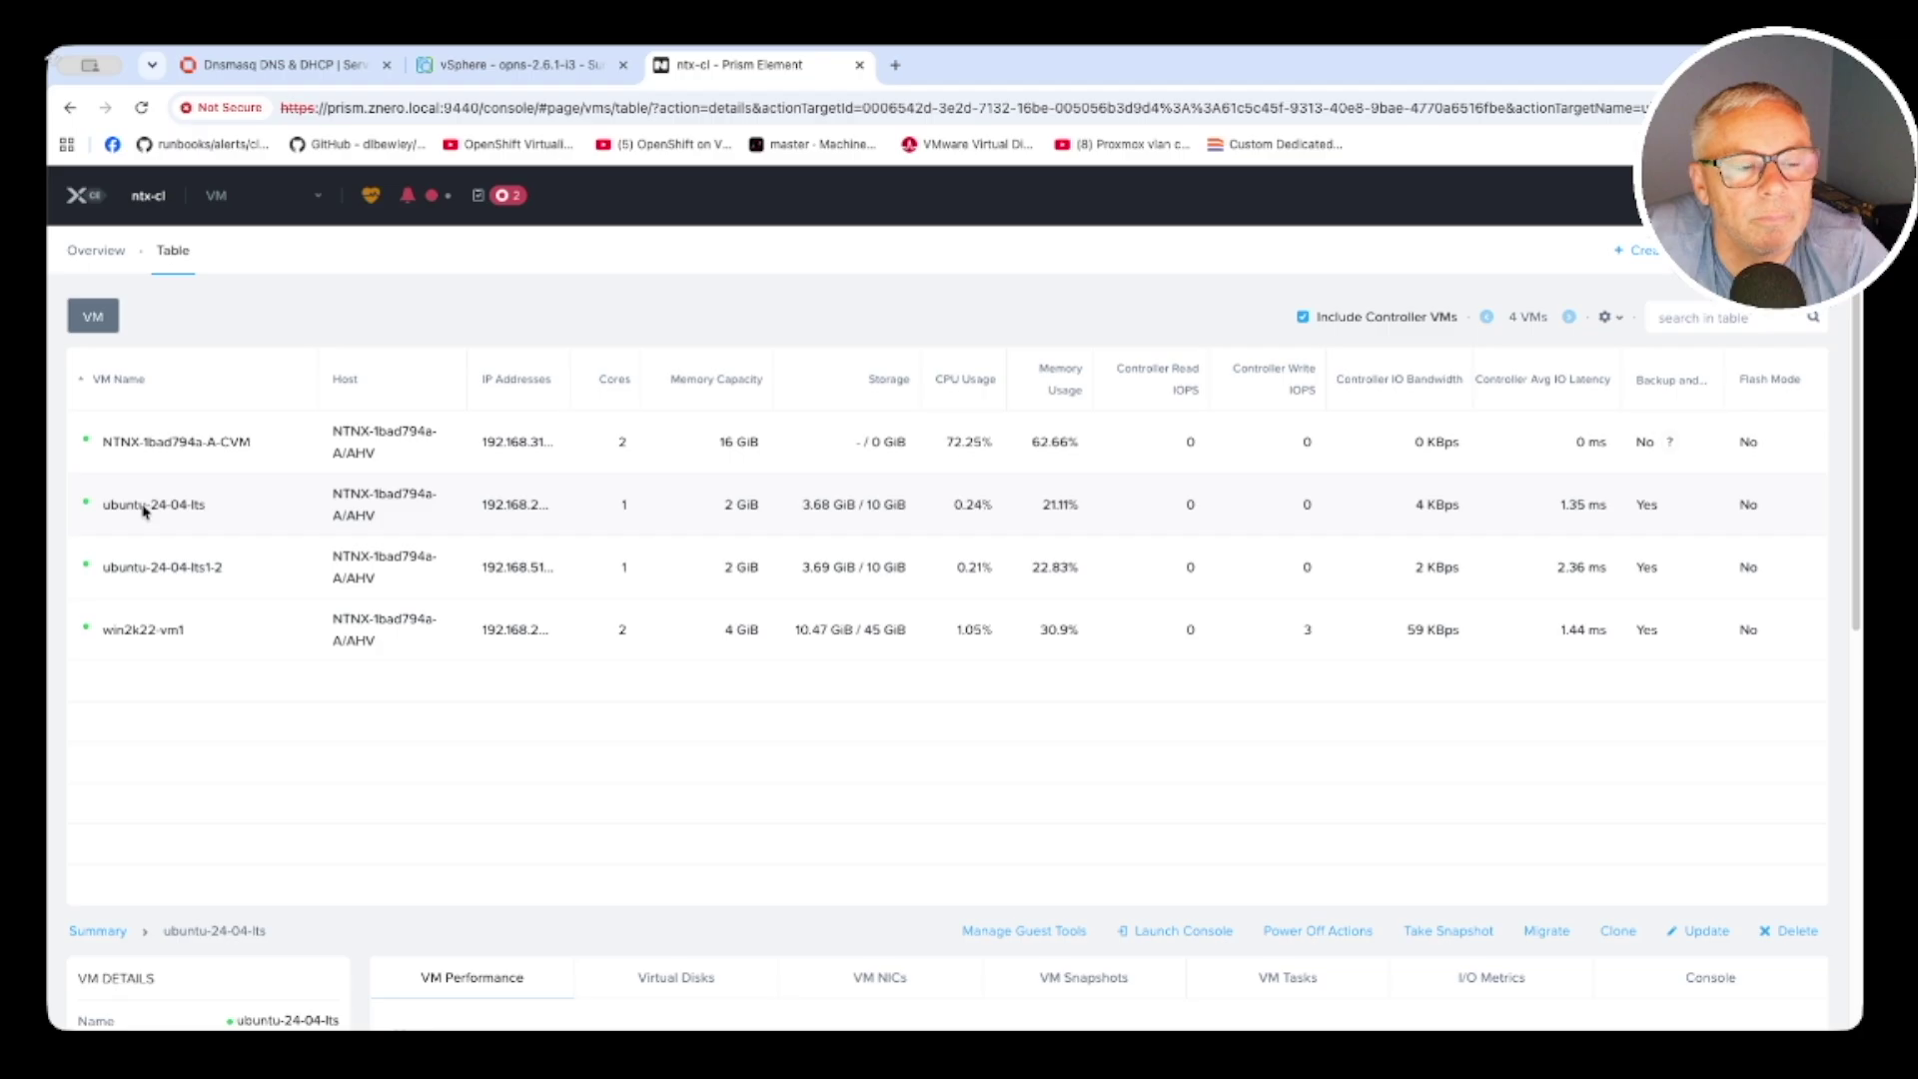
{"action": "right_click", "coordinate": [145, 506]}
{"action": "left_click", "coordinate": [212, 605]}
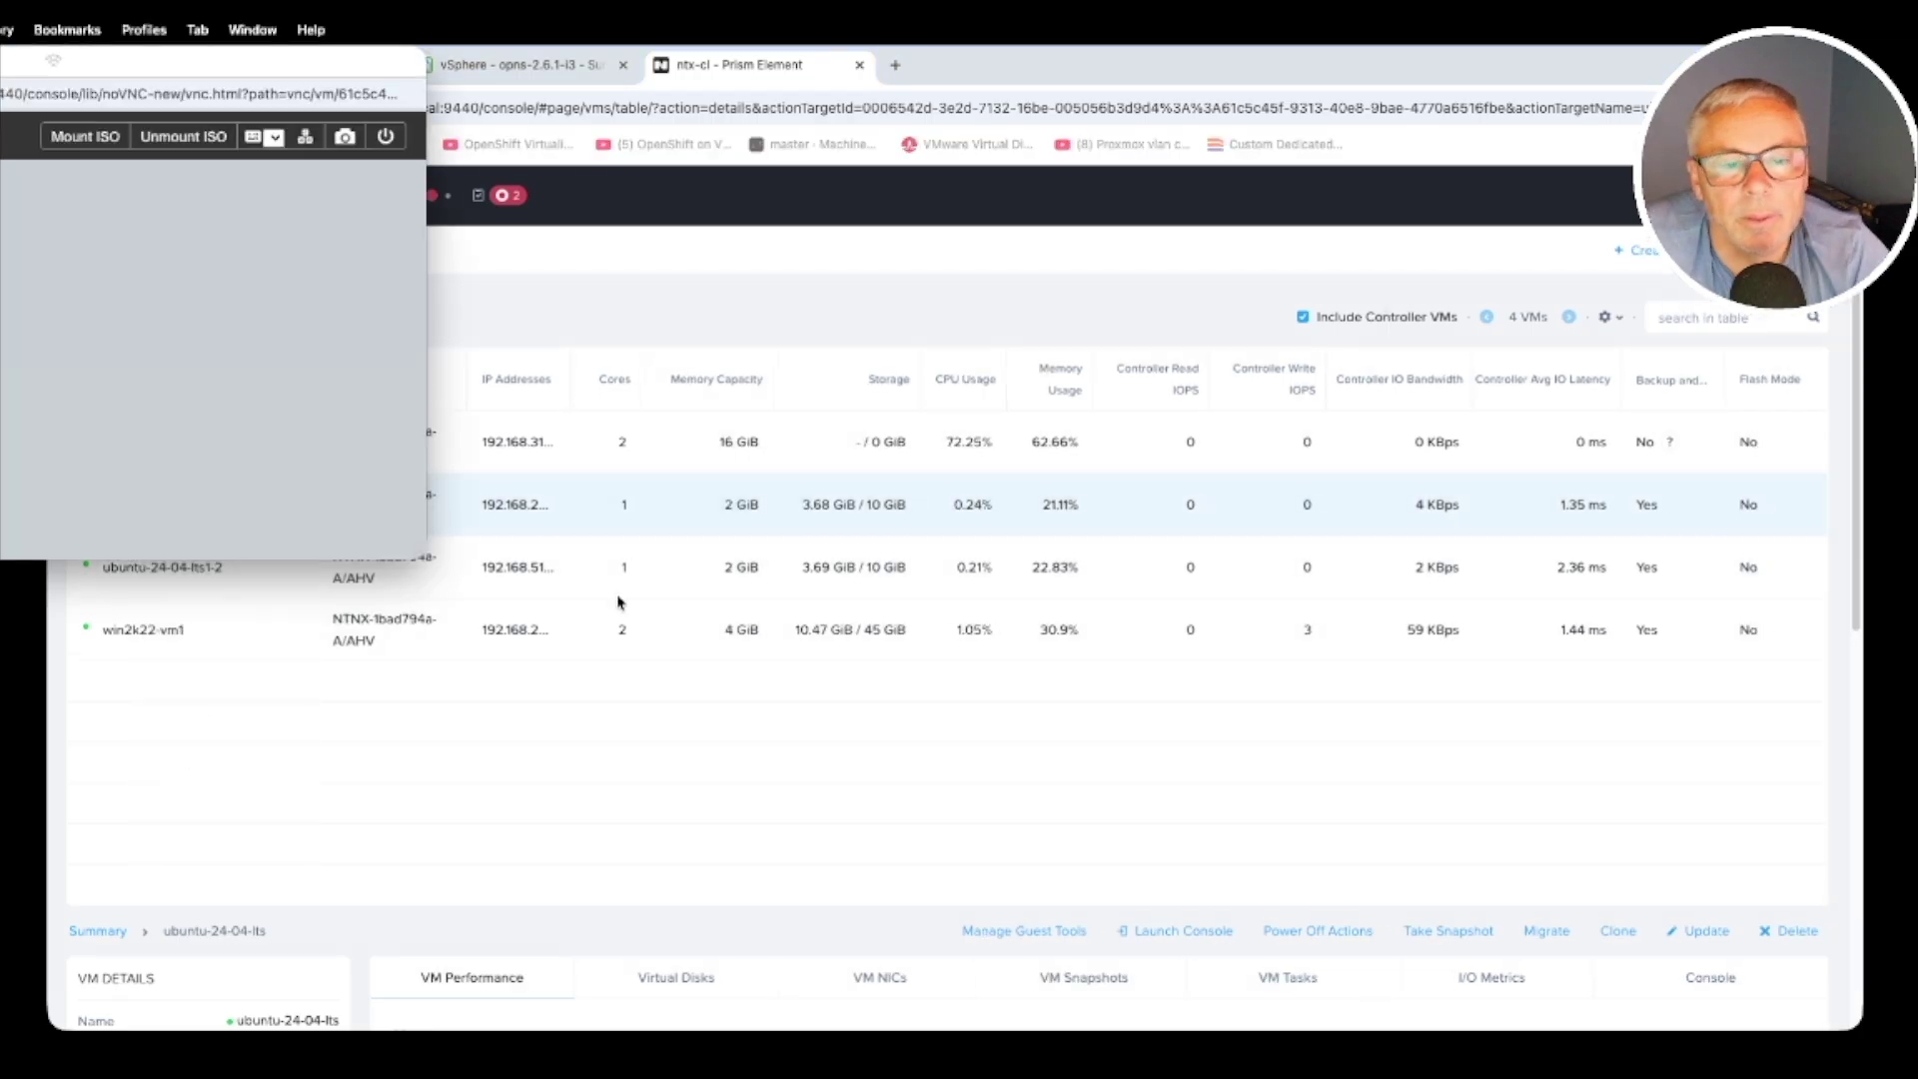
Reposition and enlarge the ubuntu-24-04-lts console window and list the VM's network interfaces with ip a
{"action": "left_click_drag", "start_coordinate": [86, 58], "coordinate": [761, 156]}
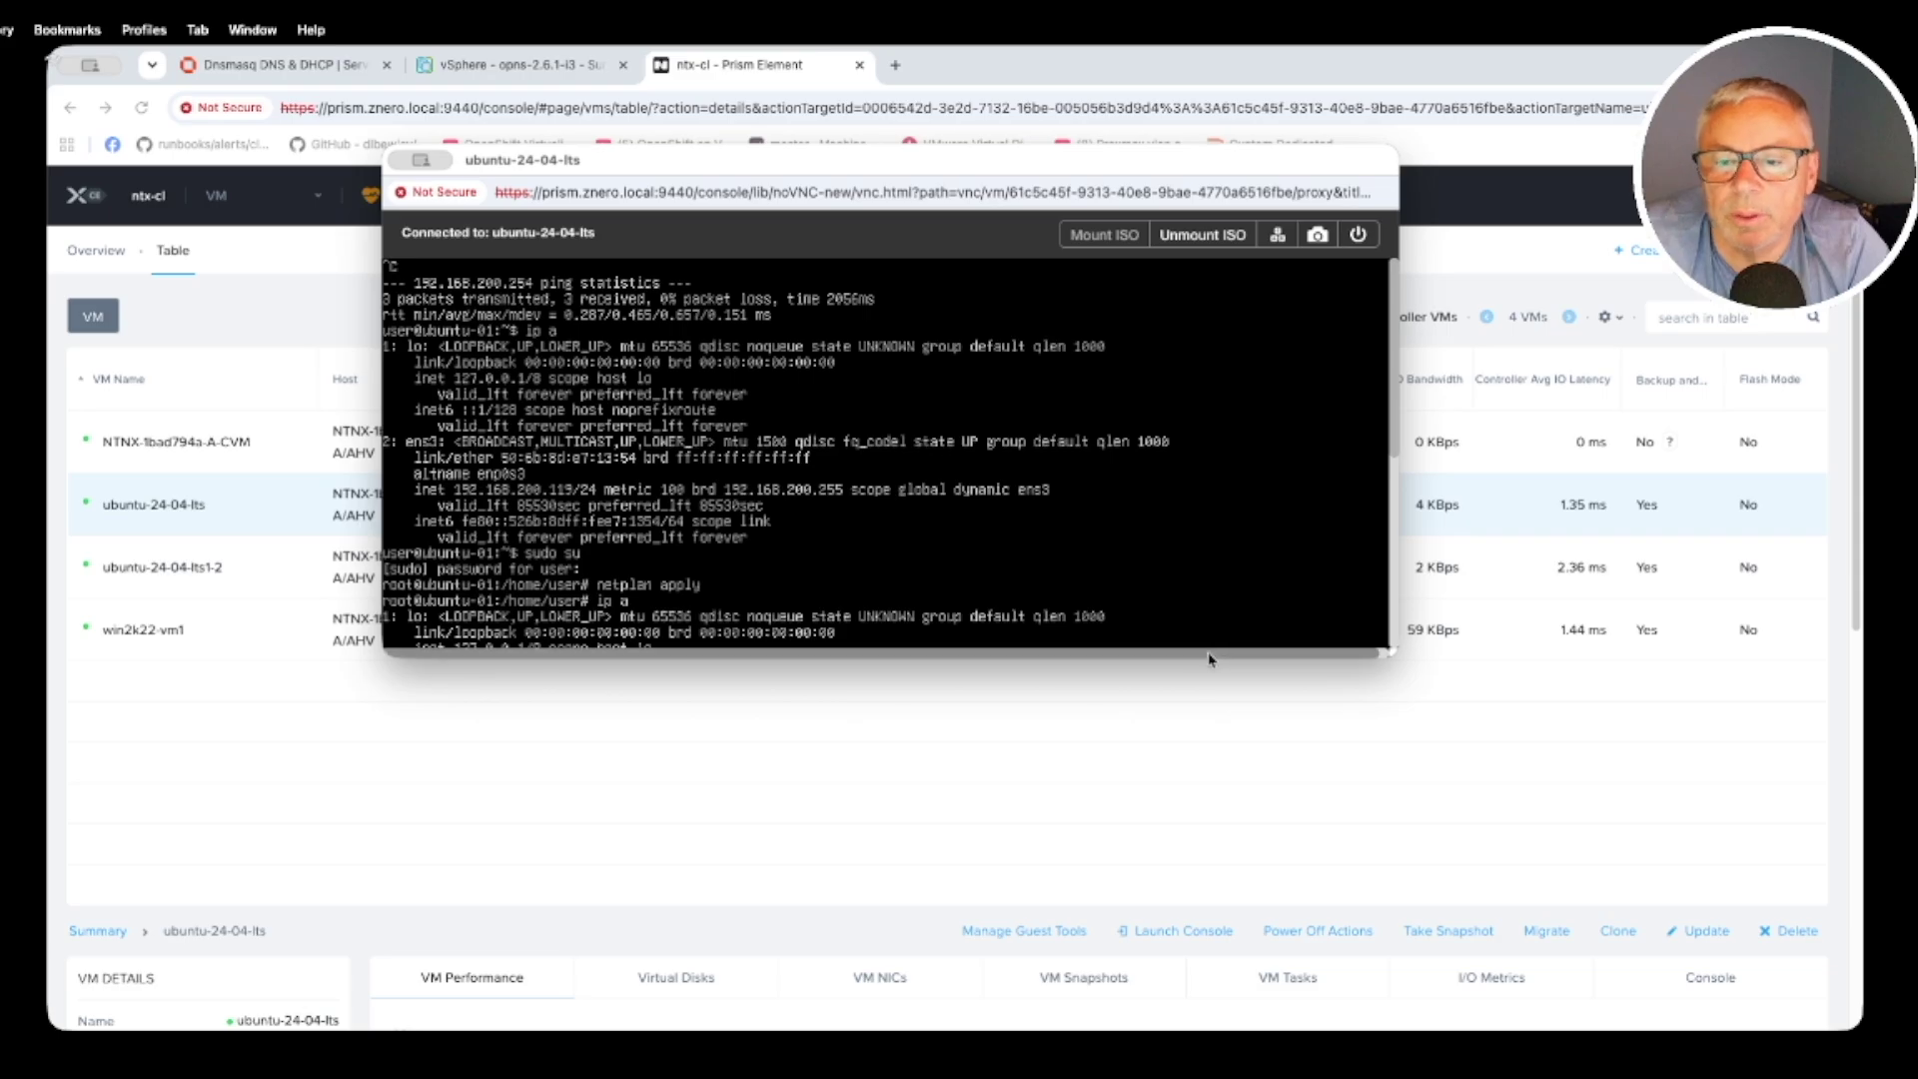
{"action": "left_click_drag", "start_coordinate": [1209, 655], "coordinate": [1208, 985]}
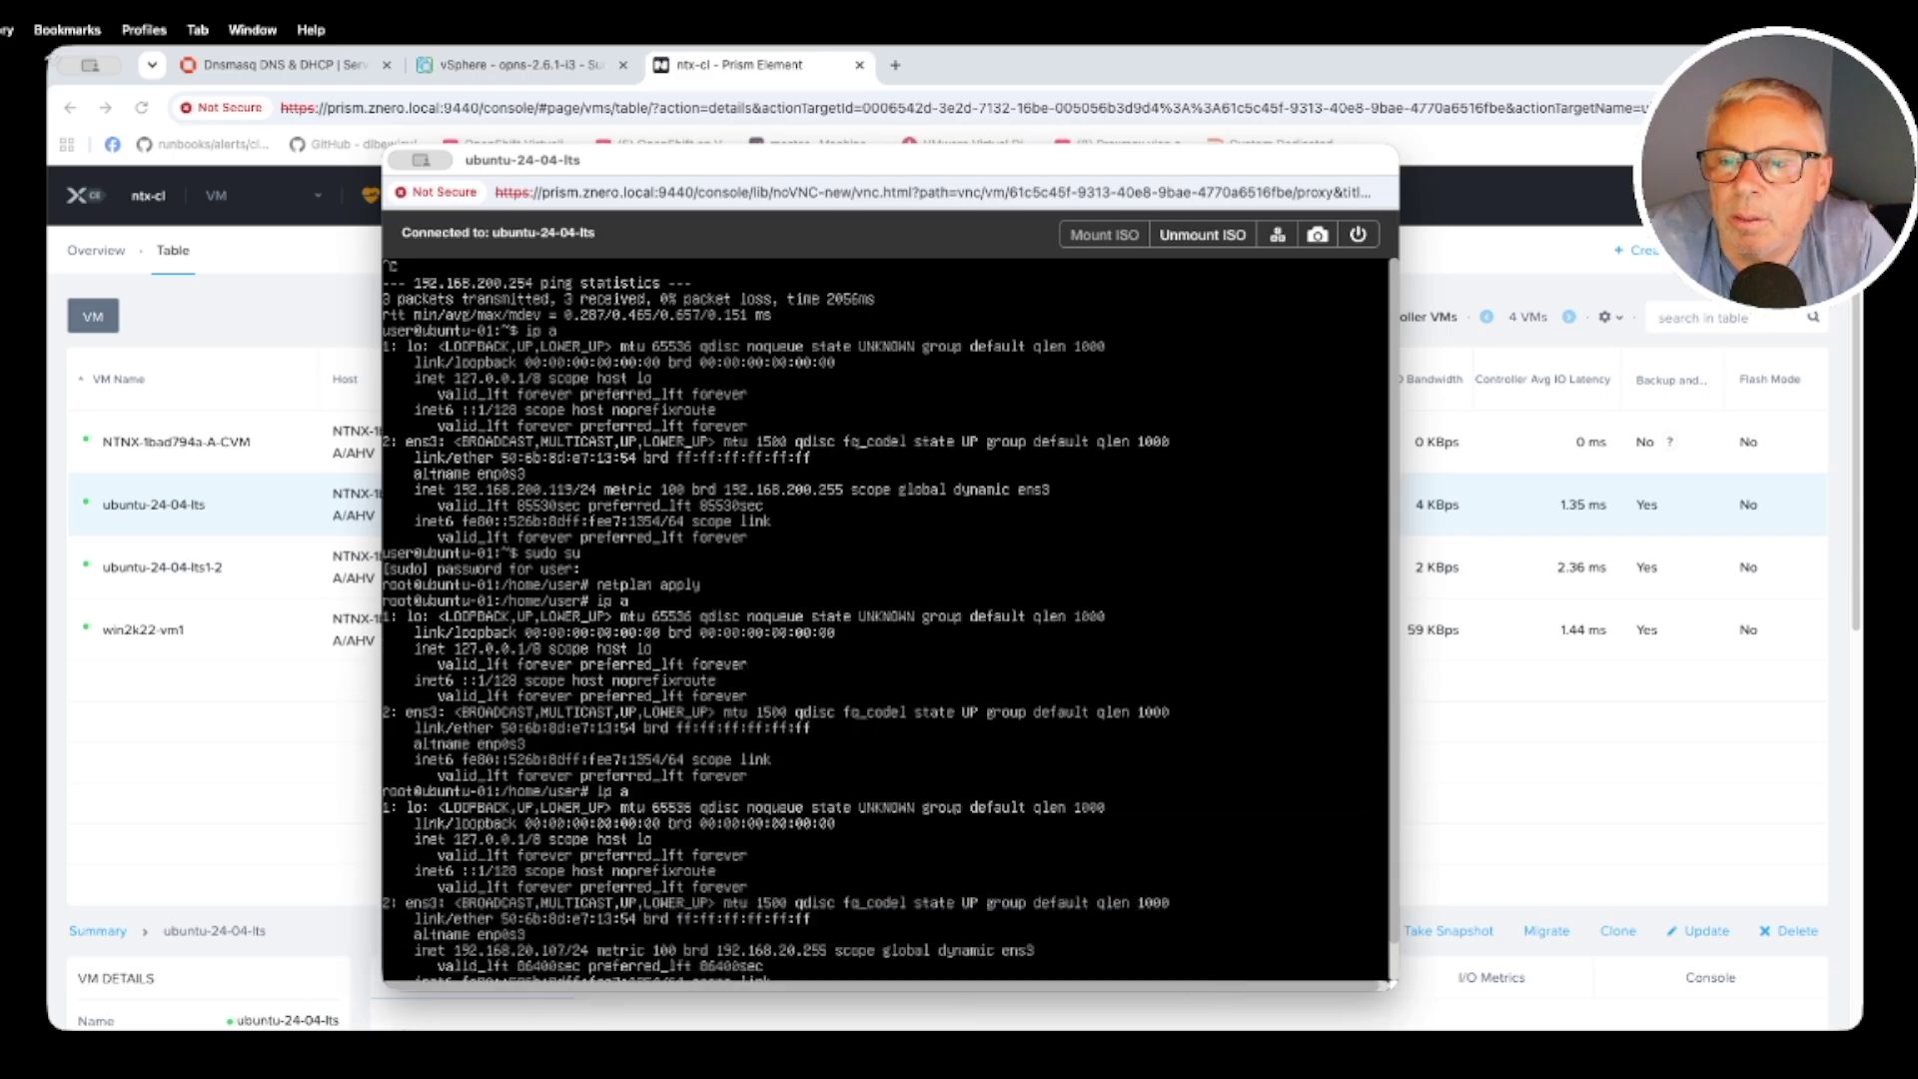
{"action": "scroll", "coordinate": [885, 619], "scroll_direction": "down", "scroll_amount": 1}
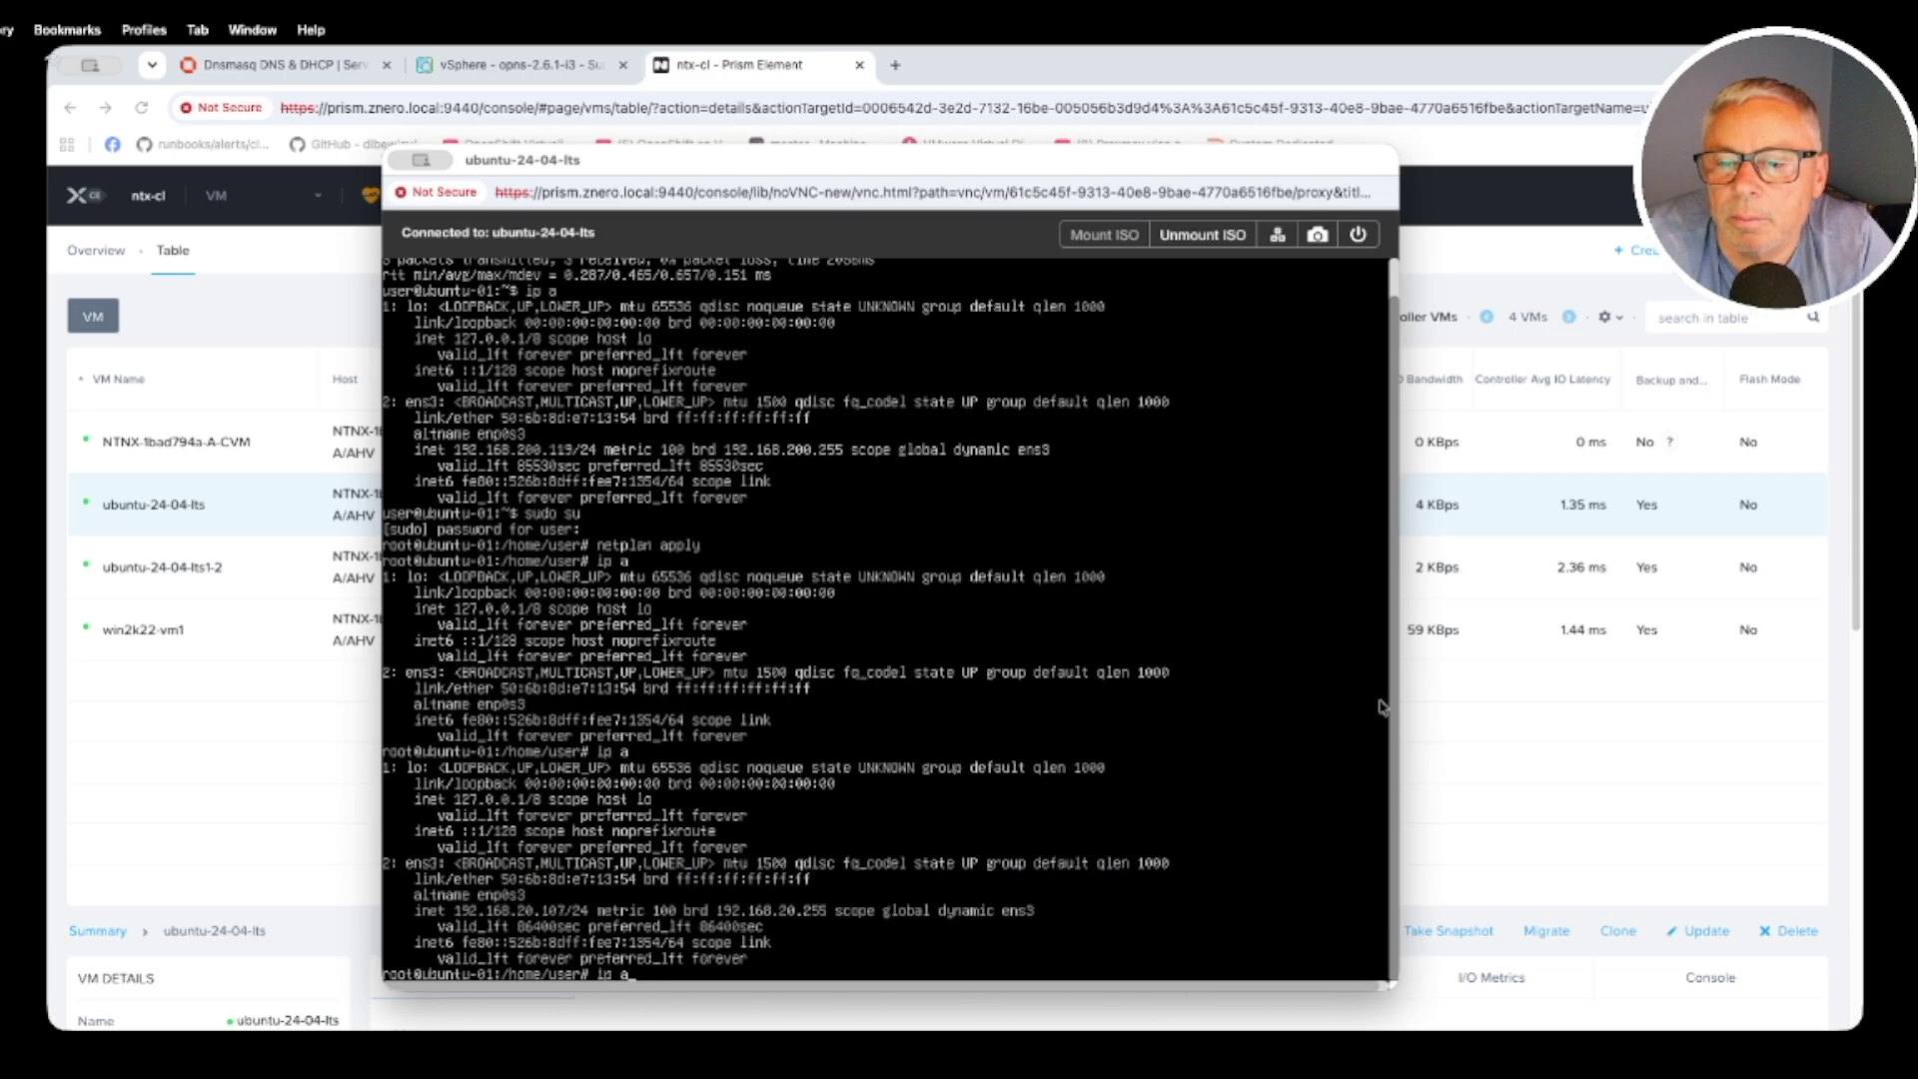
{"action": "left_click_drag", "start_coordinate": [837, 160], "coordinate": [822, 102]}
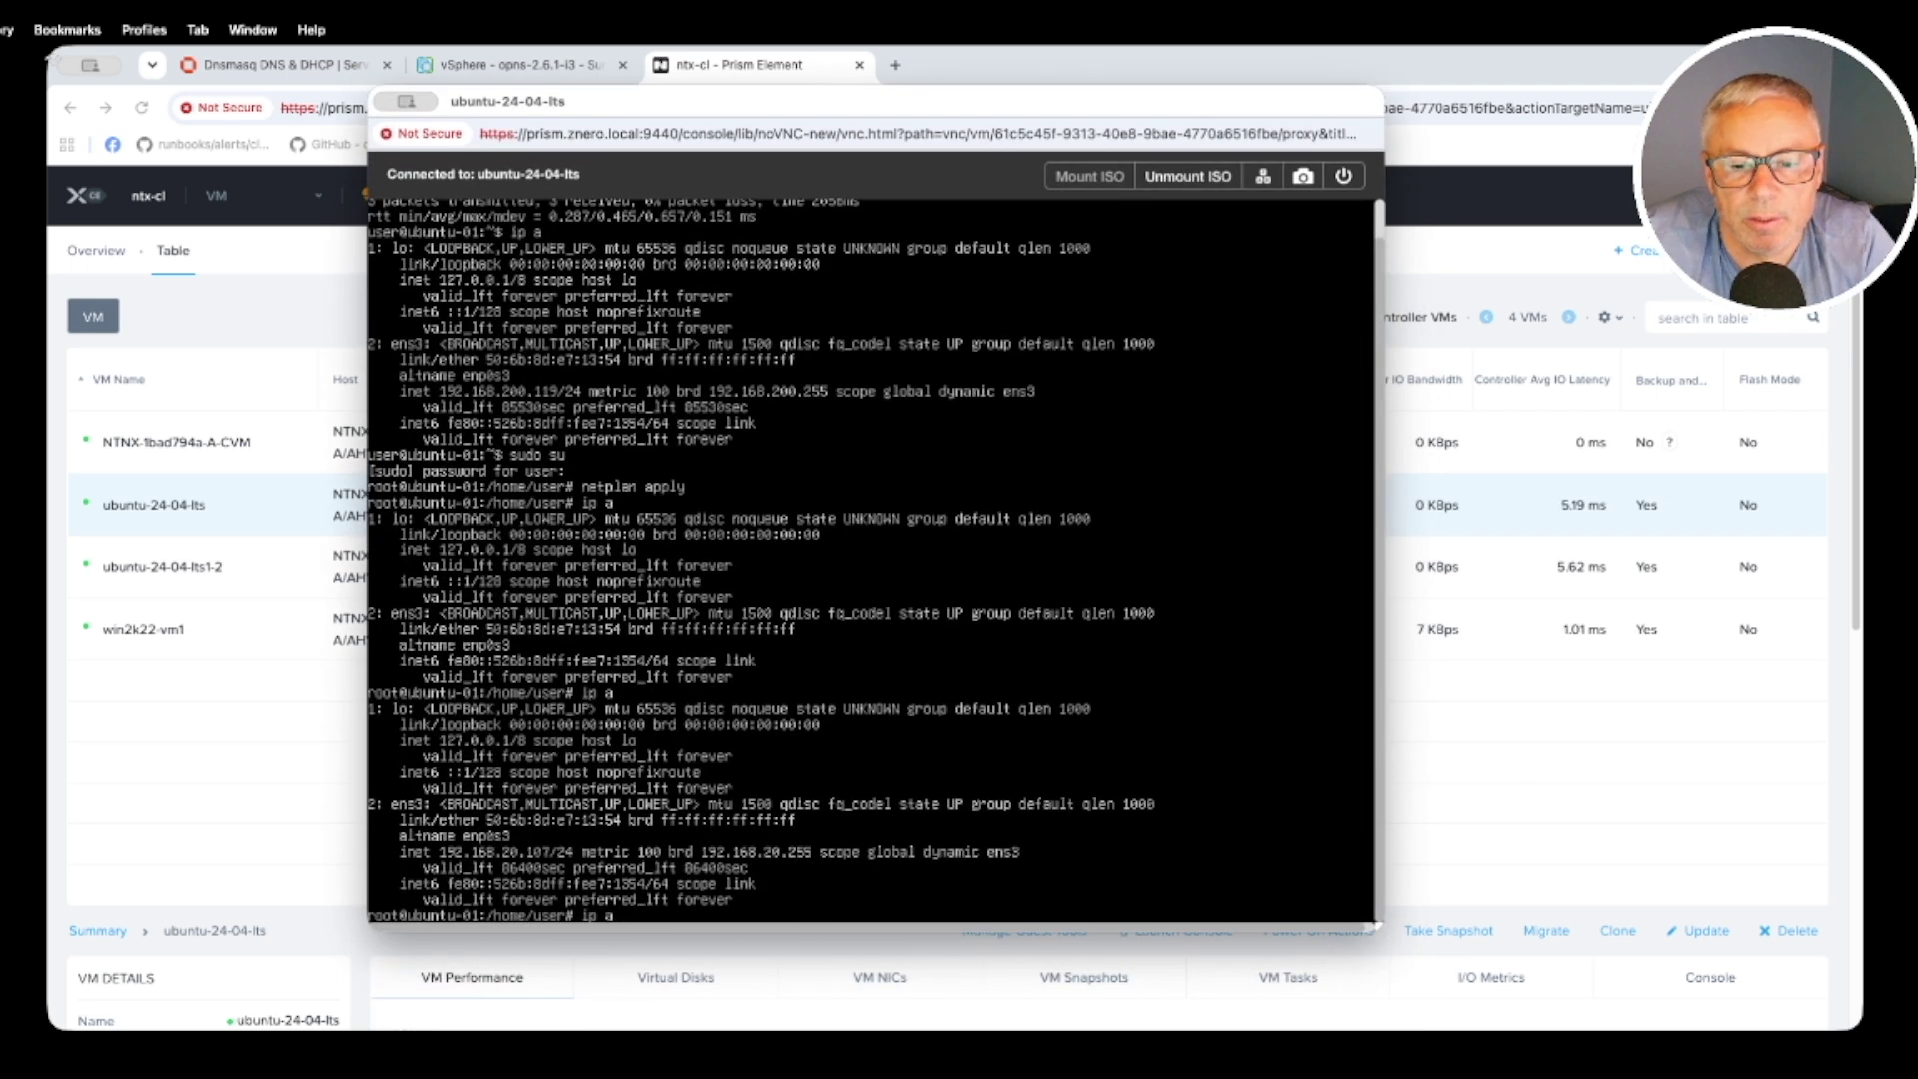
{"action": "left_click_drag", "start_coordinate": [811, 929], "coordinate": [814, 969]}
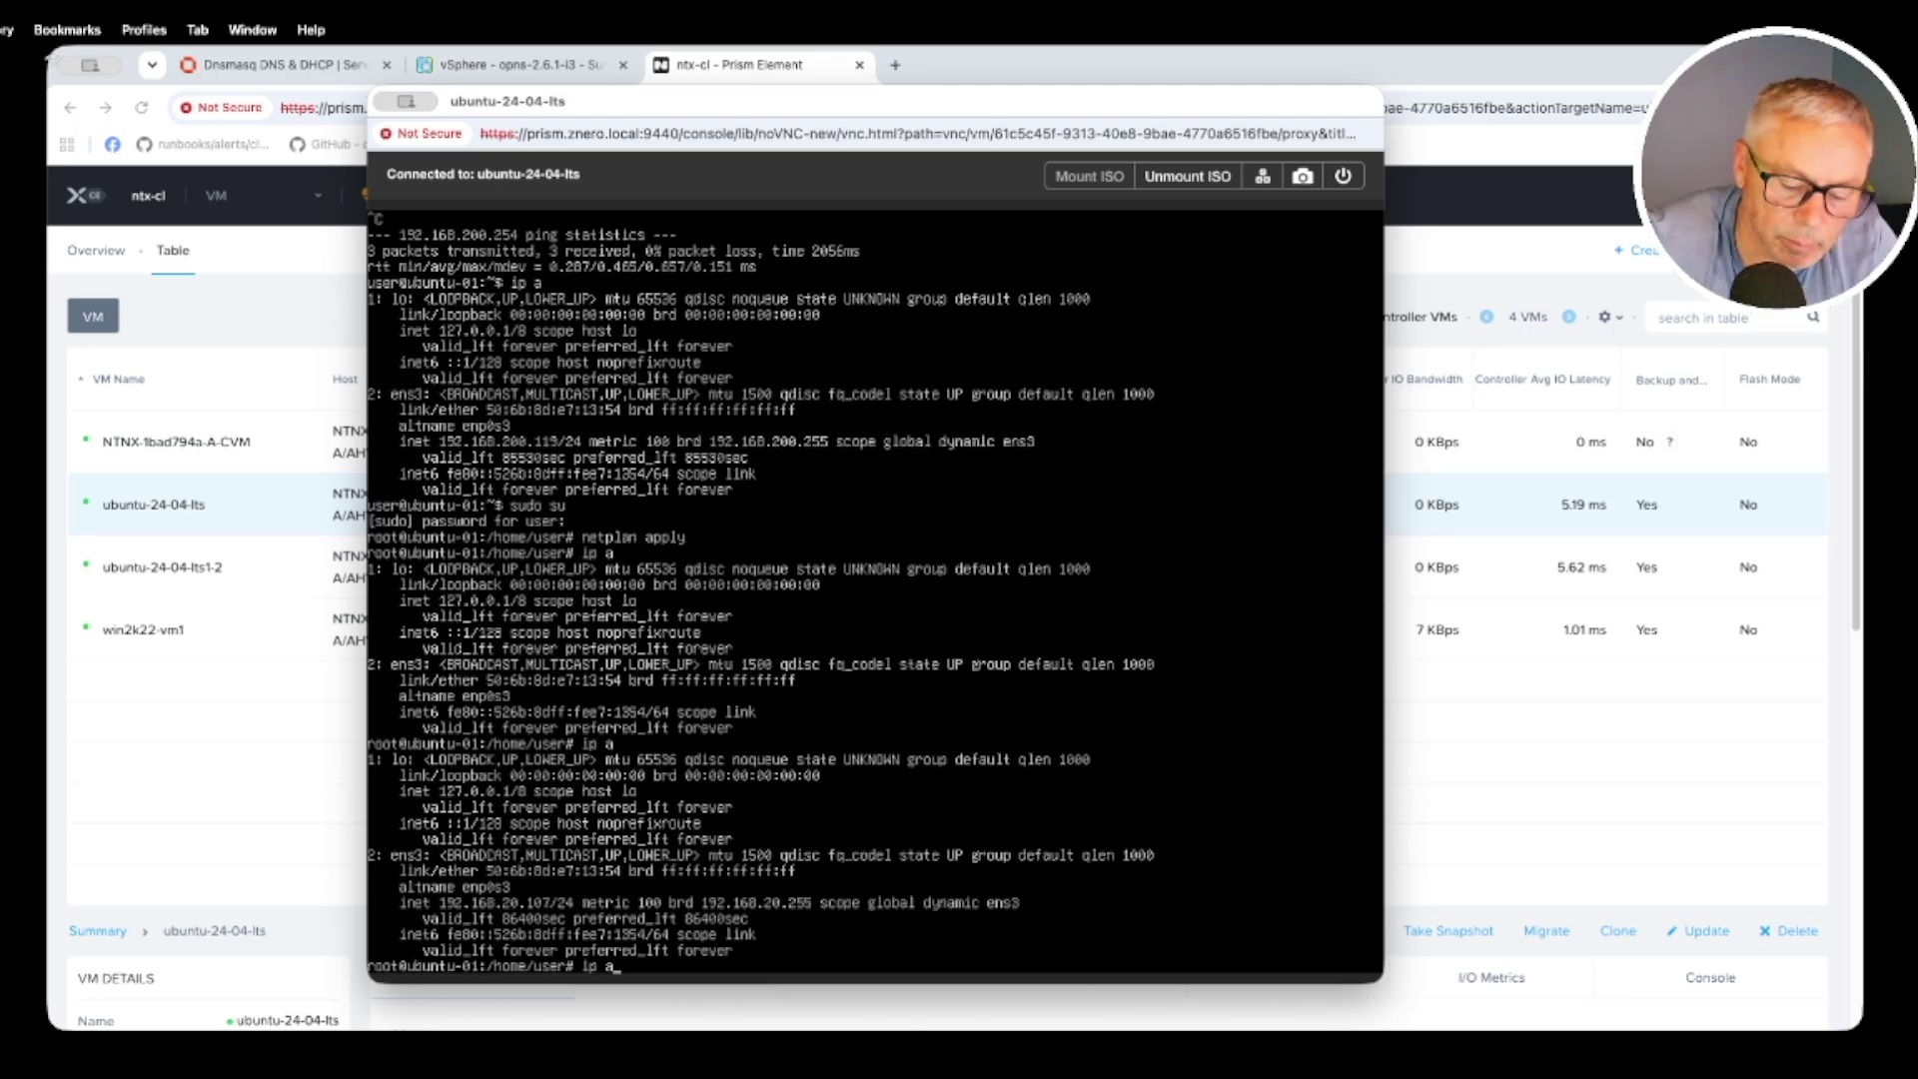
{"action": "key", "text": "Return"}
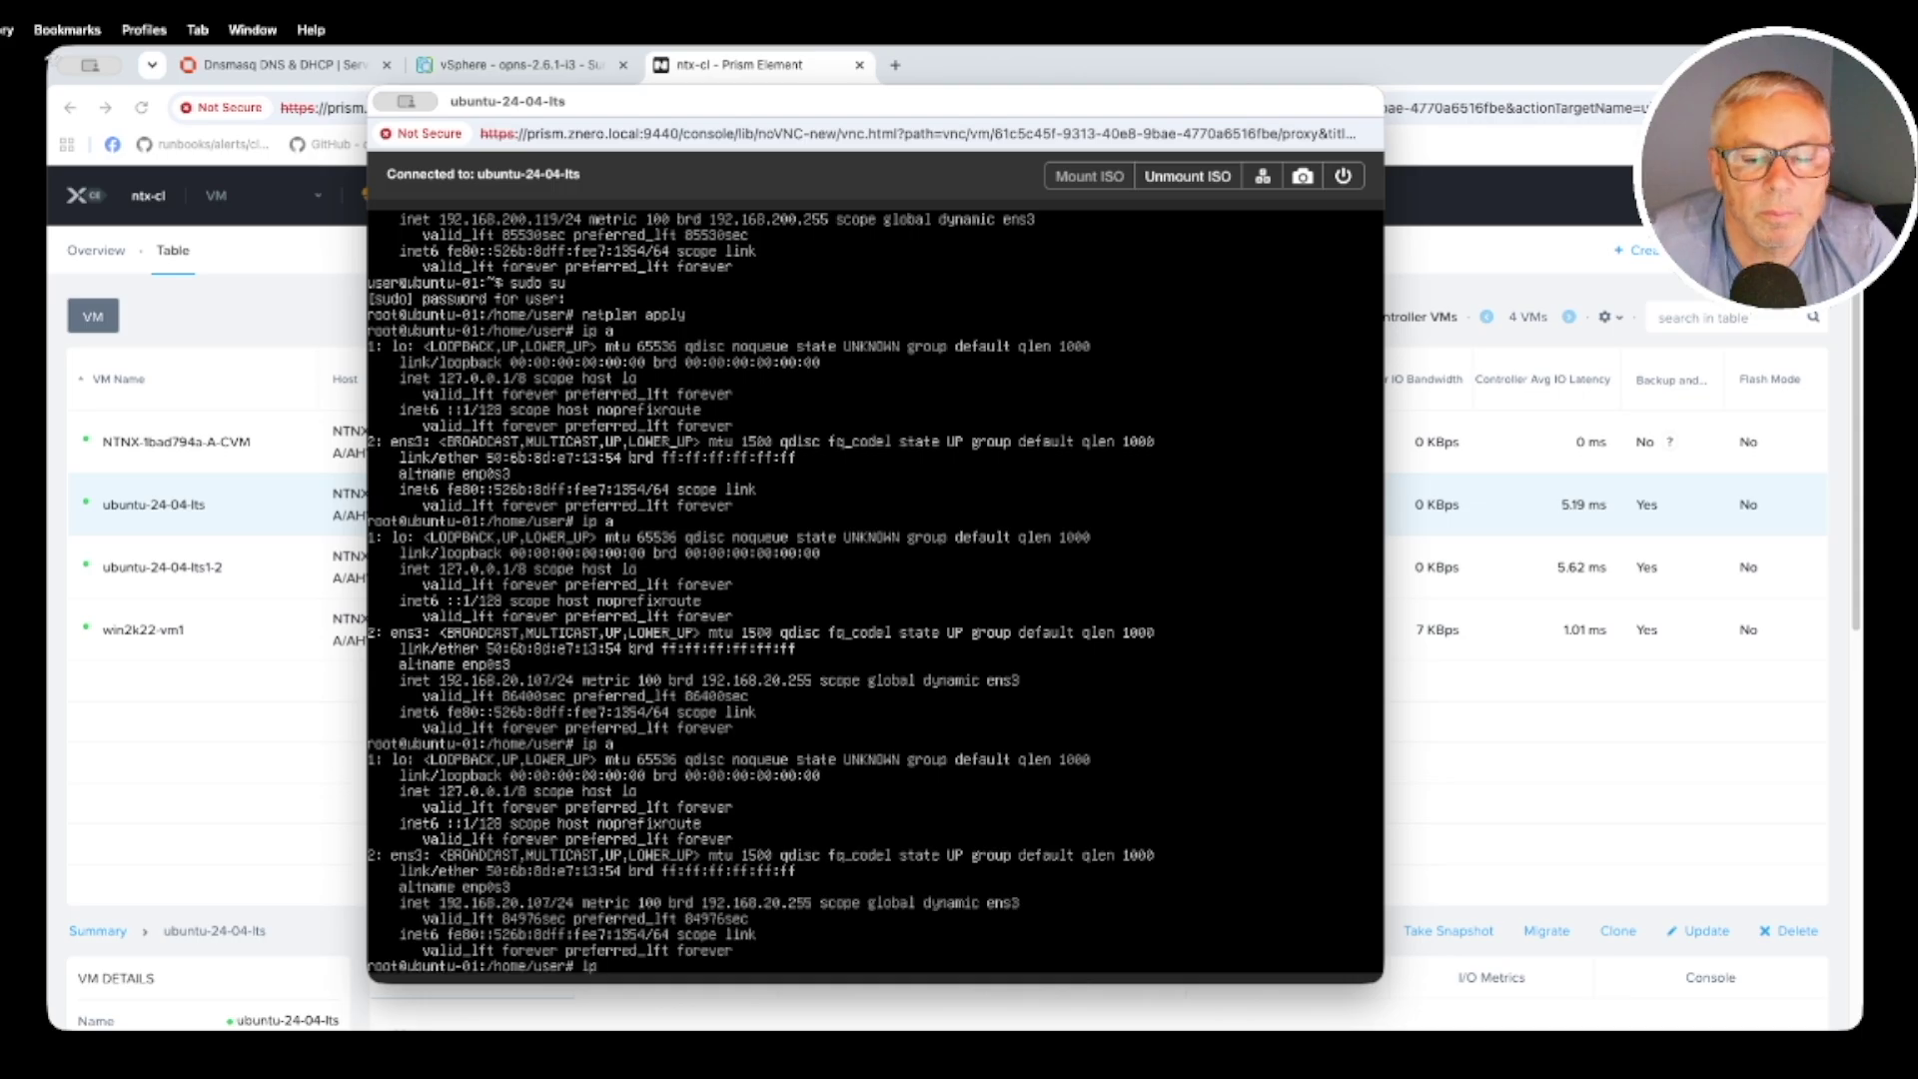
{"action": "type", "text": "ip a"}
{"action": "key", "text": "Return"}
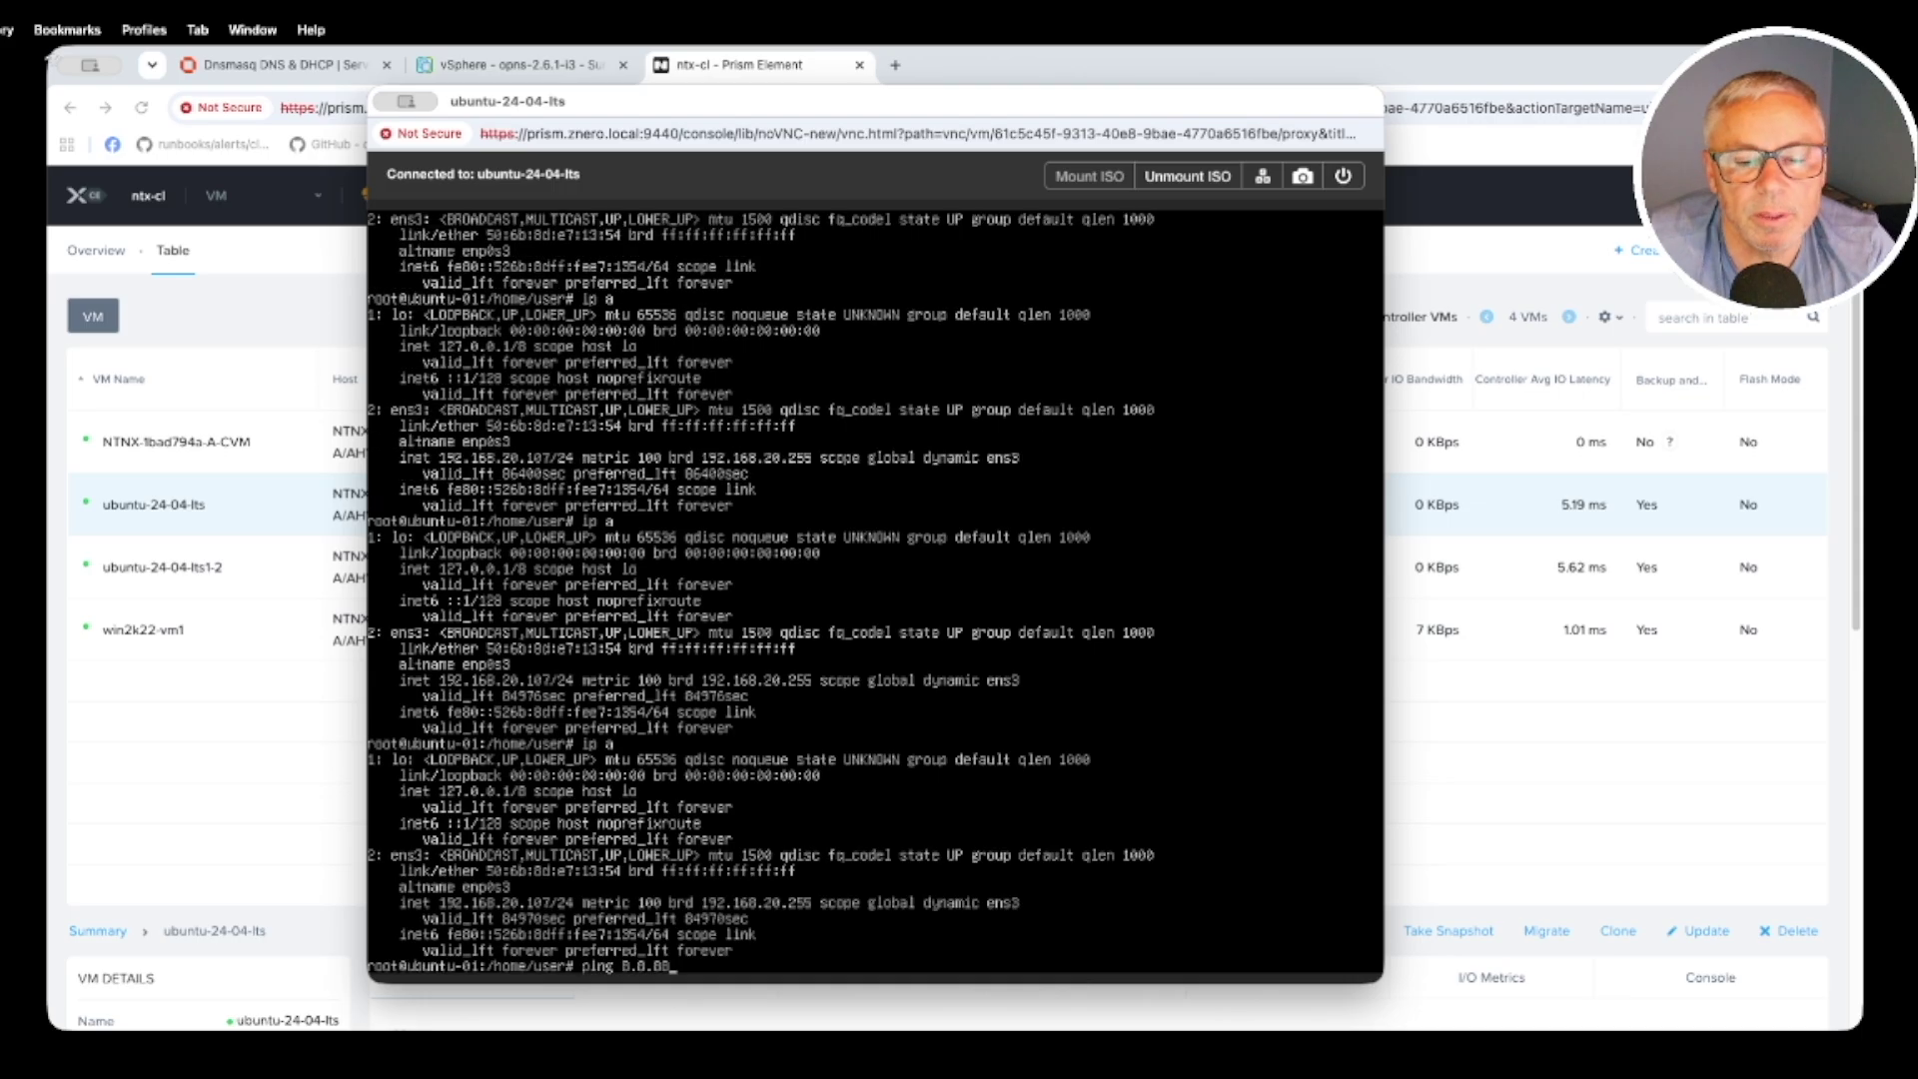
Test connectivity from ubuntu-24-04-lts by pinging 8.8.8.8 and 192.168.16.254, stopping each ping after a few replies
{"action": "type", "text": "ping 8.8.8.8"}
{"action": "key", "text": "Return"}
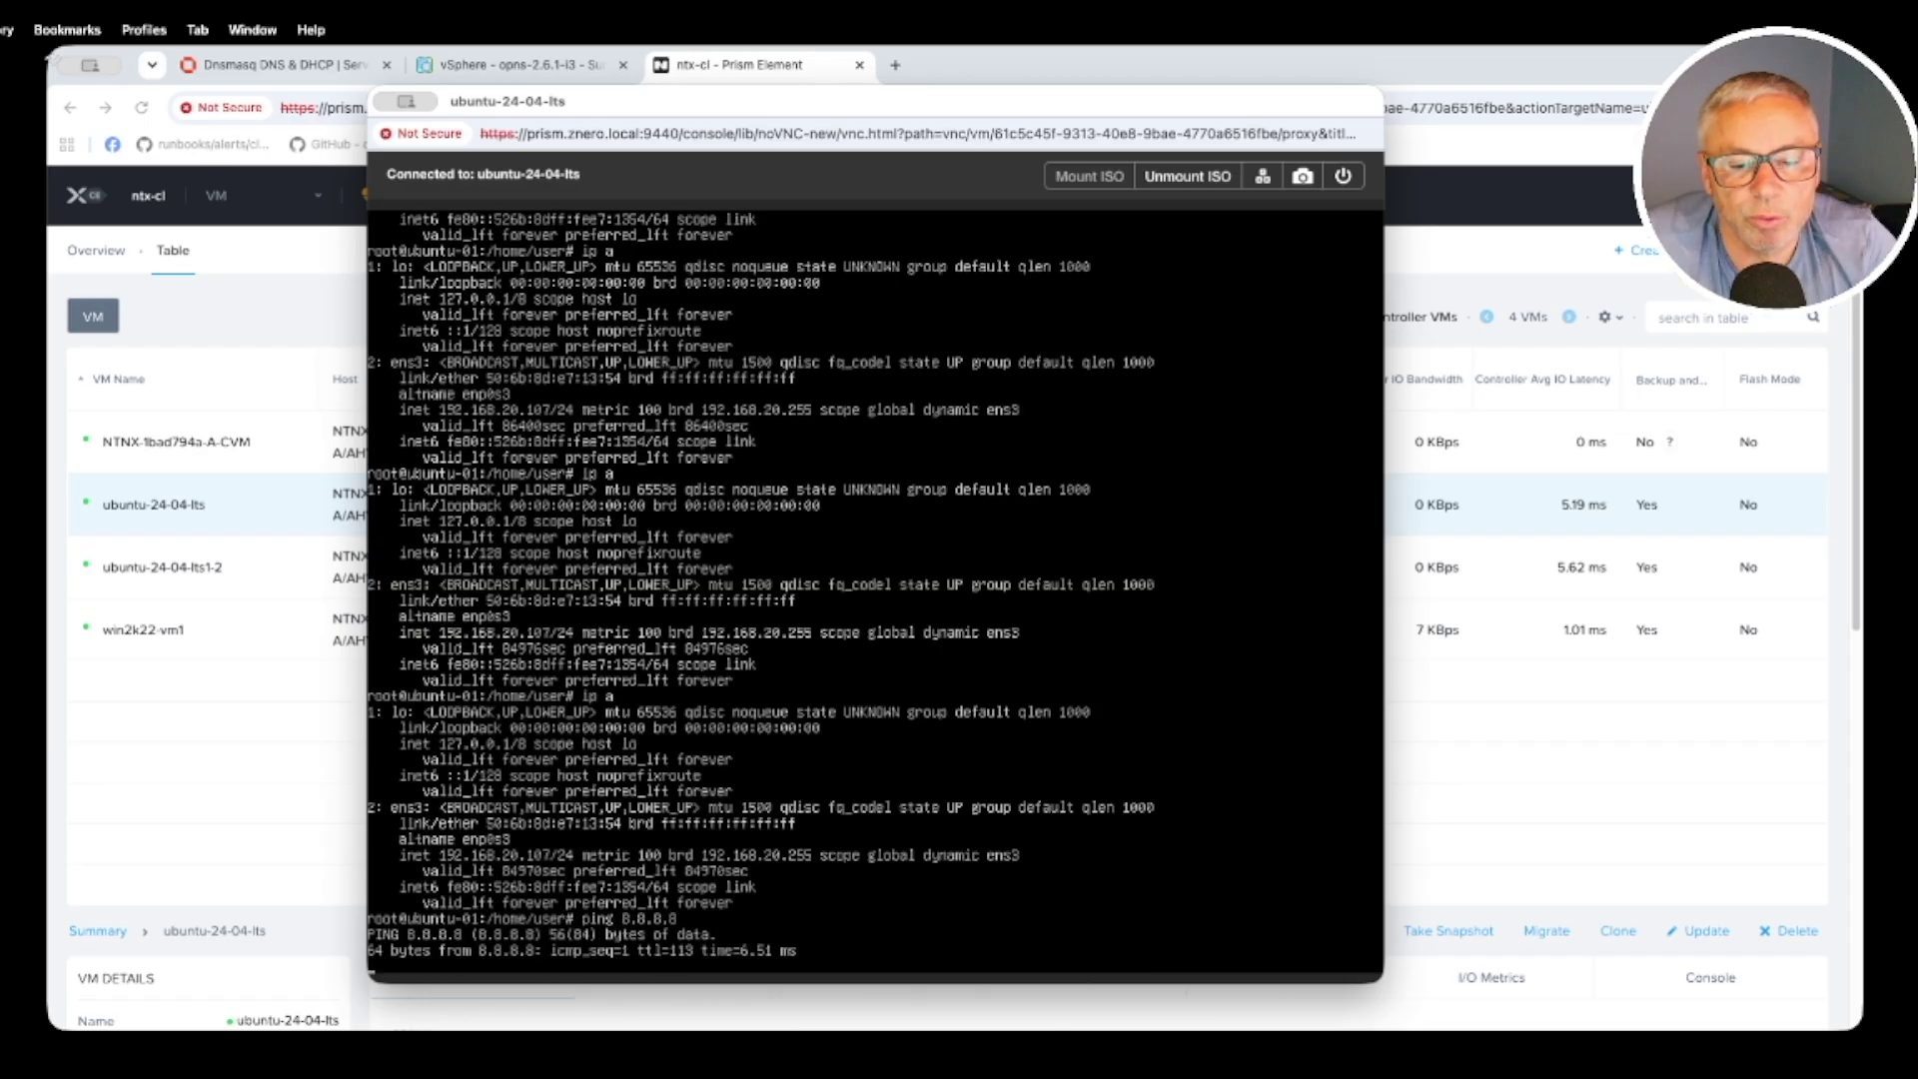
{"action": "key", "text": "ctrl+c"}
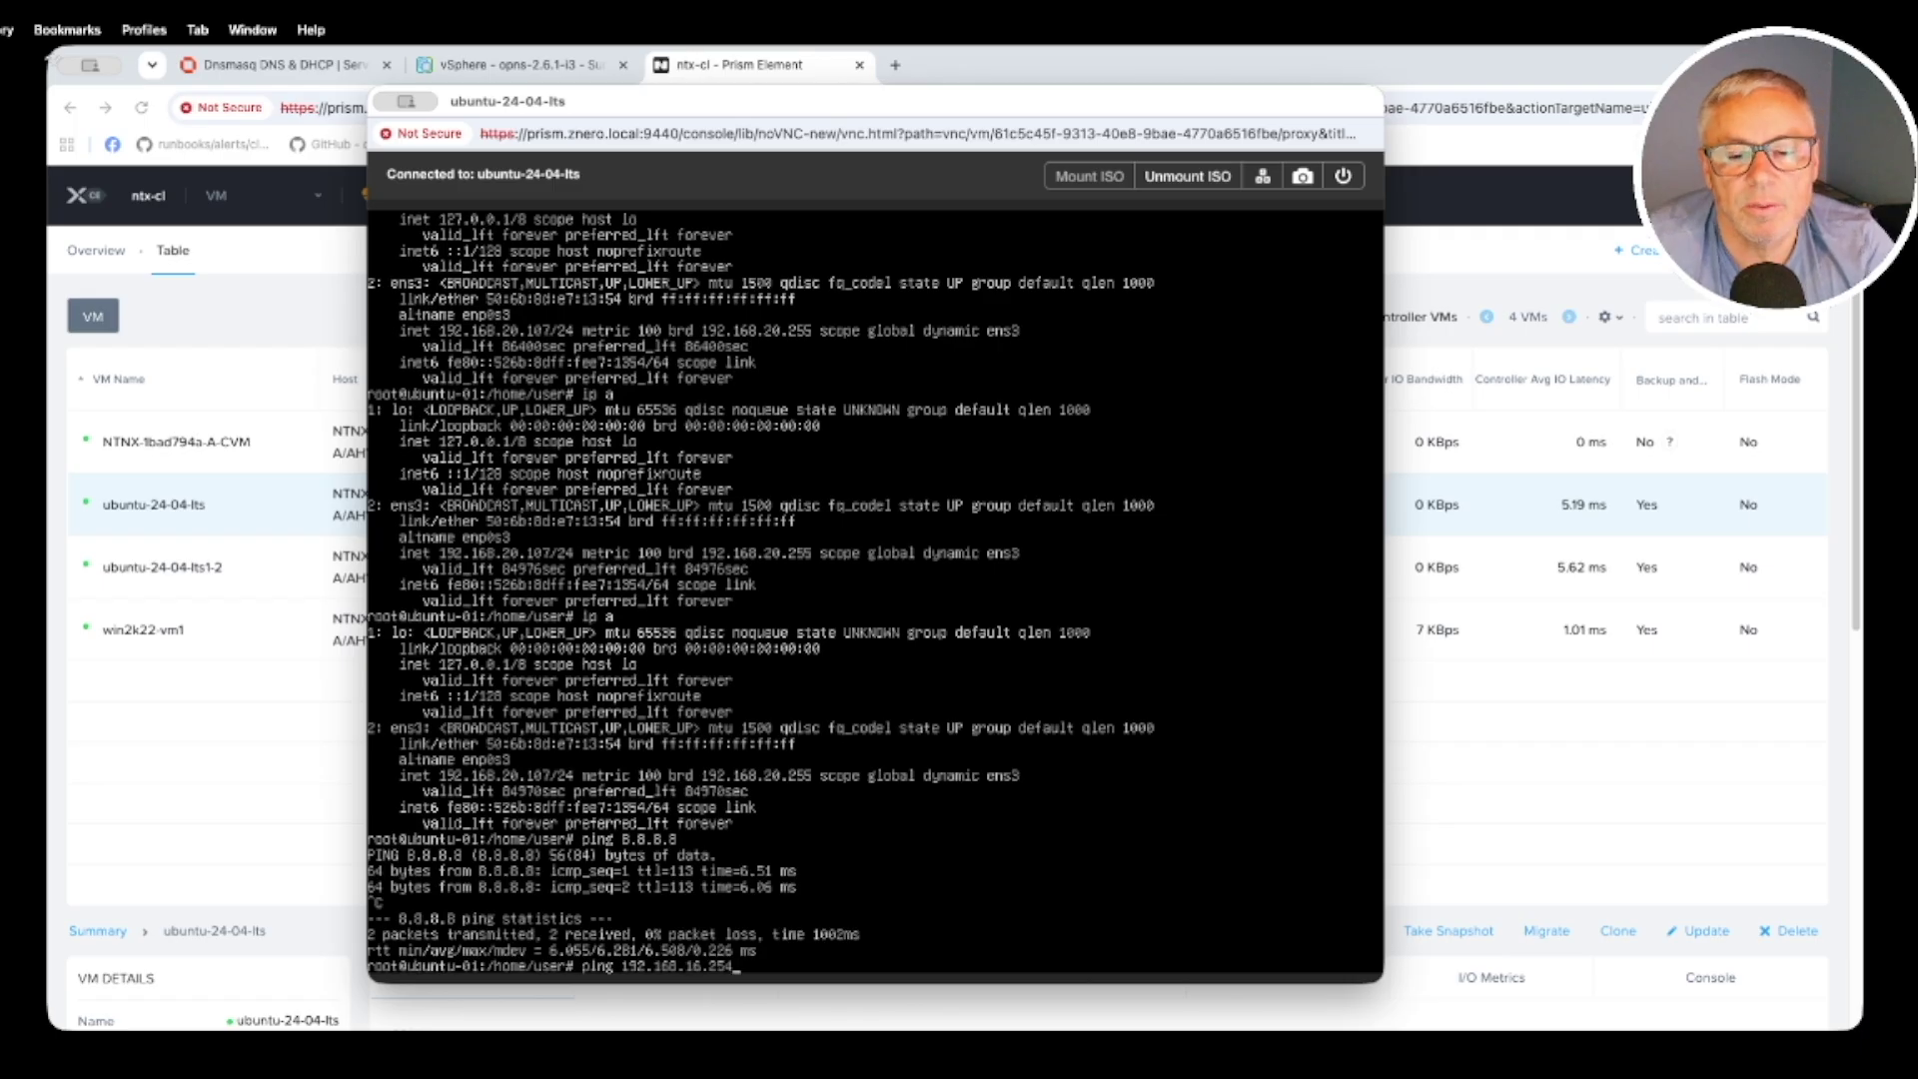
{"action": "key", "text": "Return"}
{"action": "key", "text": "ctrl+c"}
Ping 192.168.51.254 from ubuntu-24-04-lts, stop it, and list the VM's interface addresses again with ip a
{"action": "key", "text": "Up"}
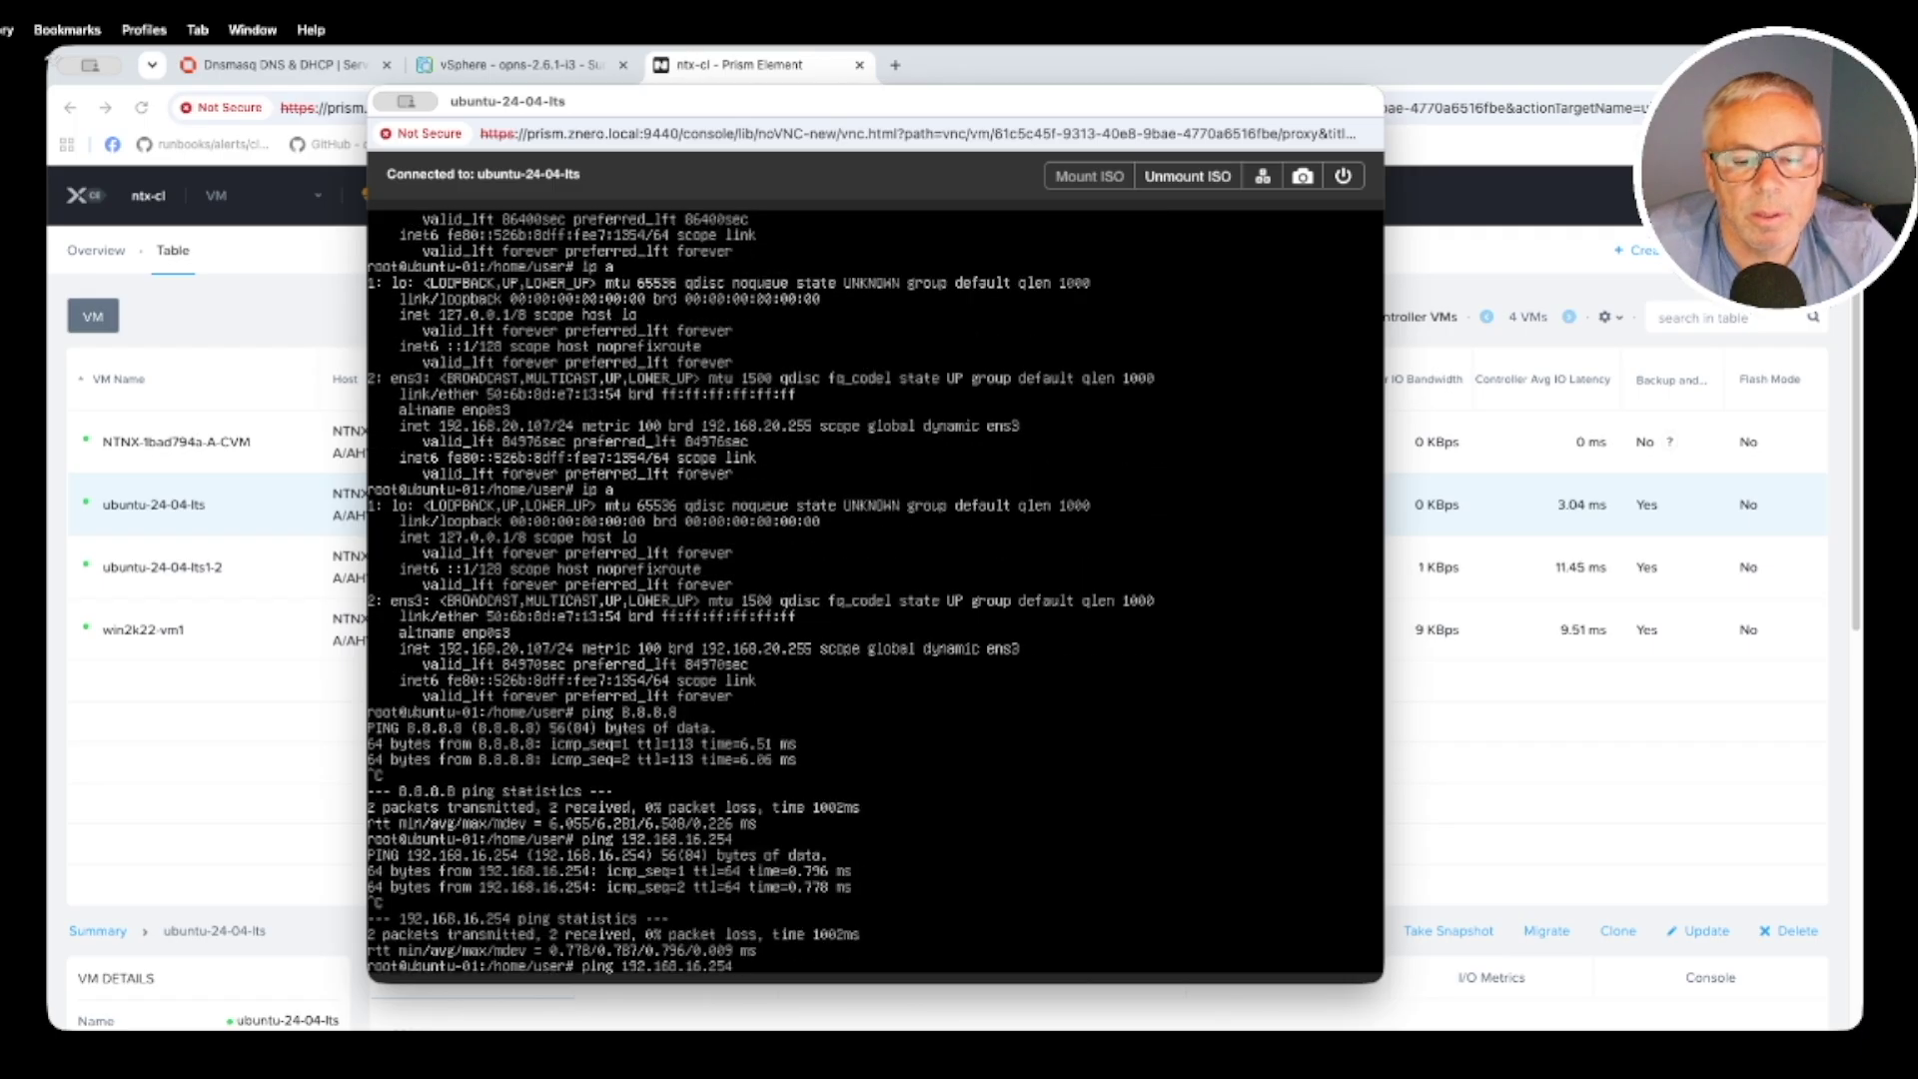
{"action": "key", "text": "BackSpace"}
{"action": "key", "text": "BackSpace"}
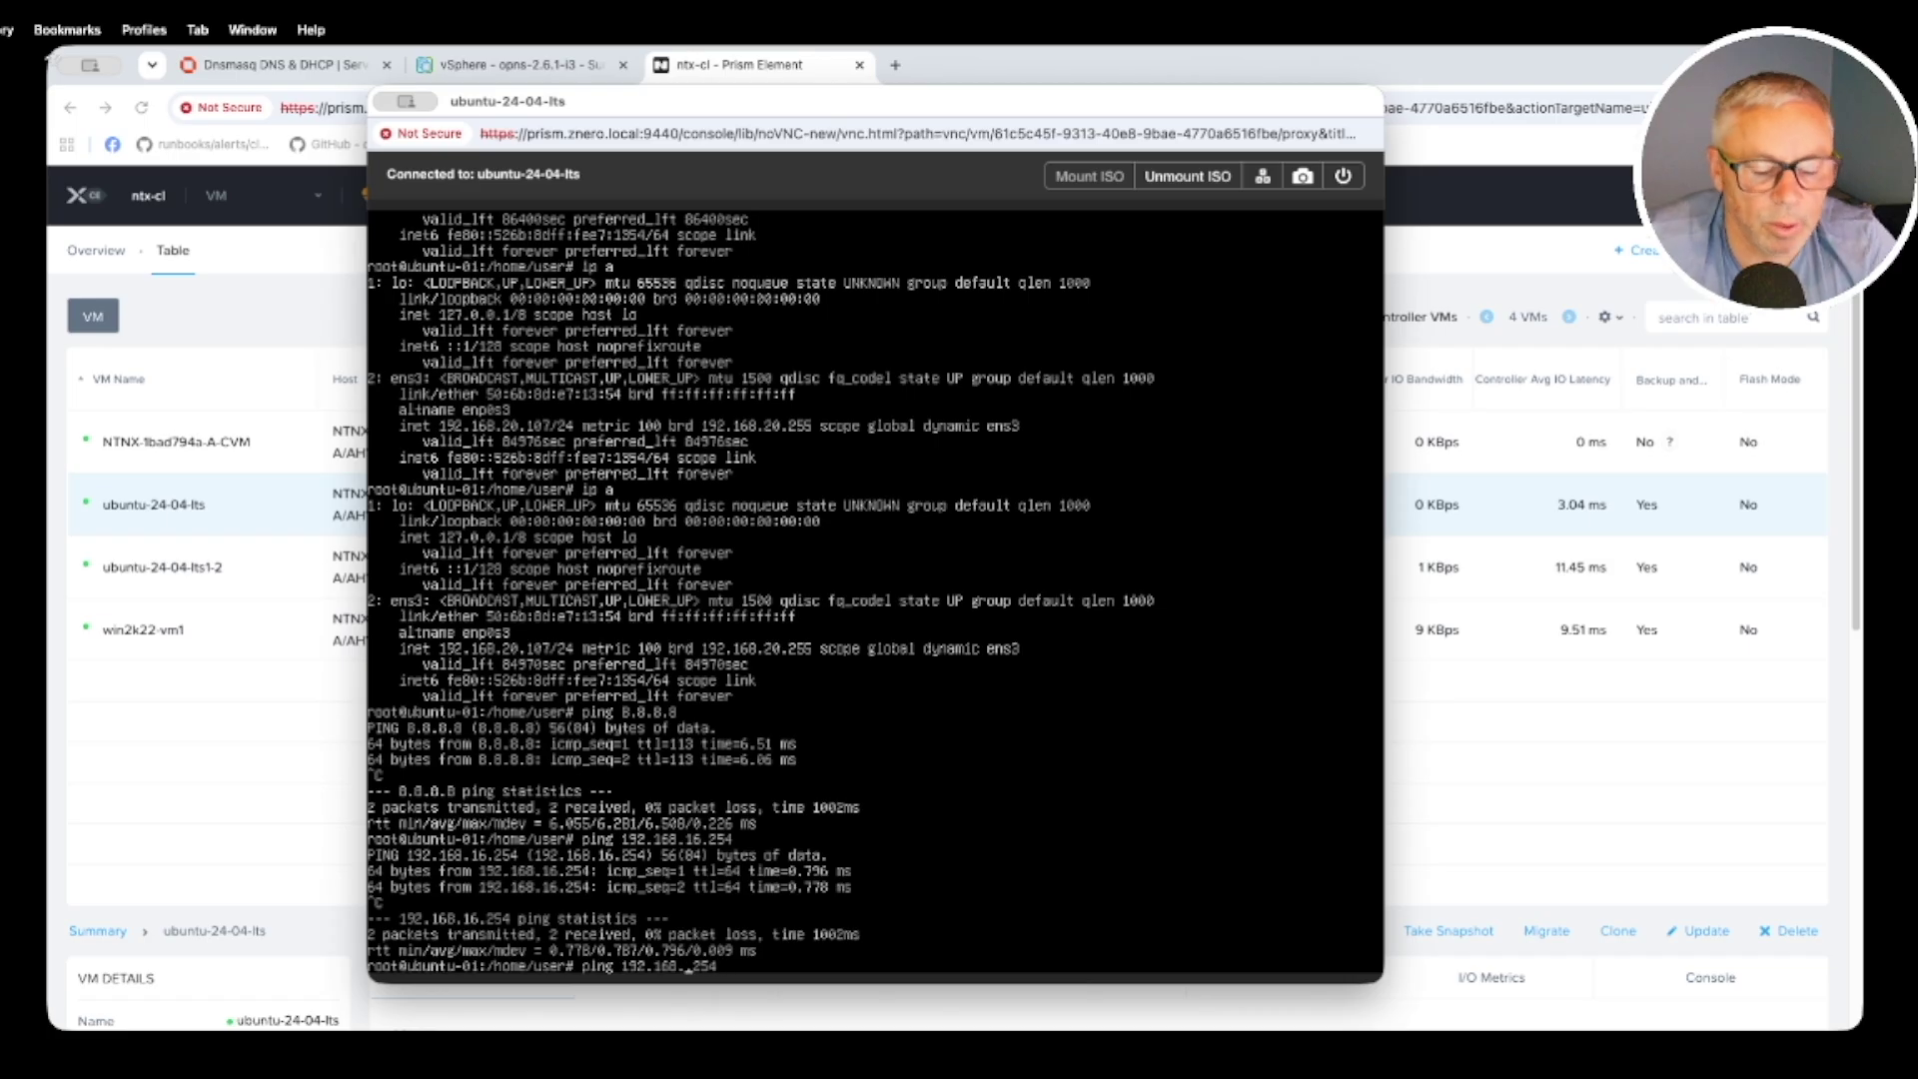
{"action": "type", "text": "51"}
{"action": "key", "text": "Return"}
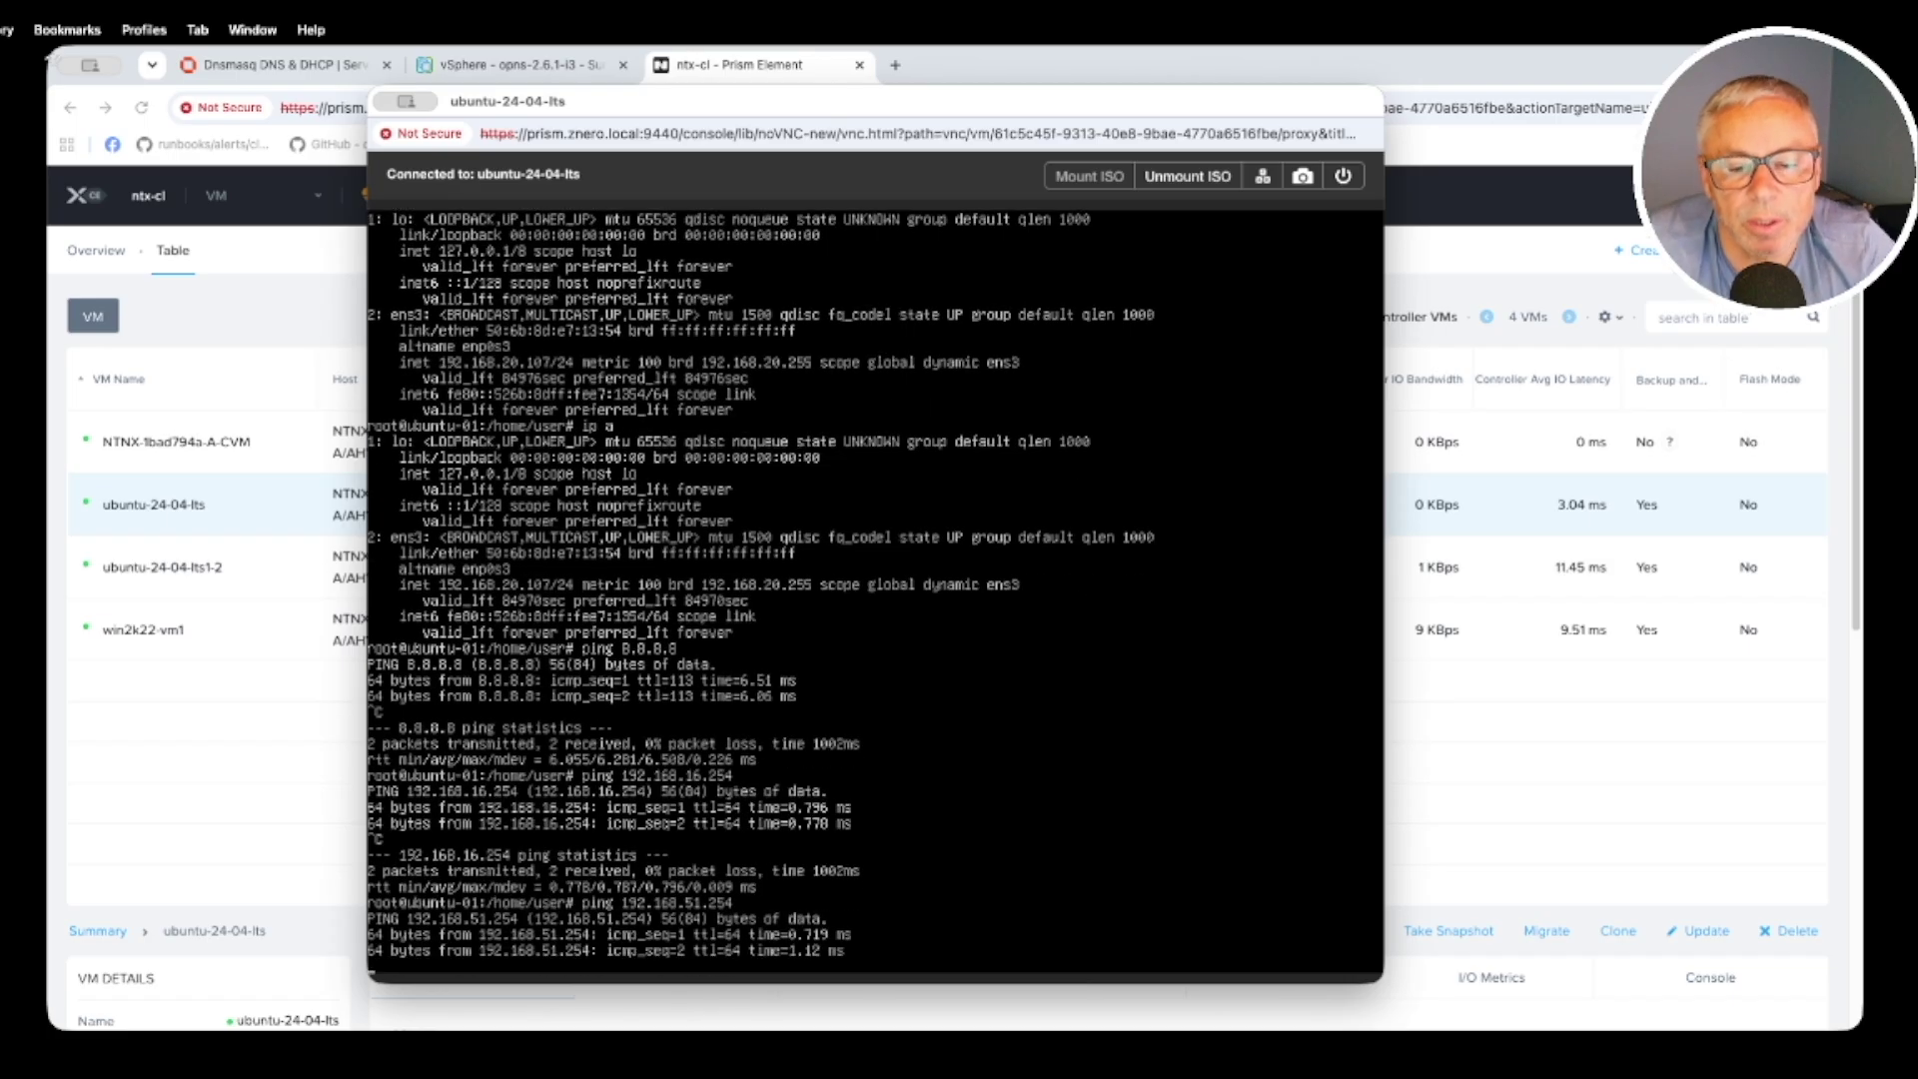
{"action": "key", "text": "ctrl+c"}
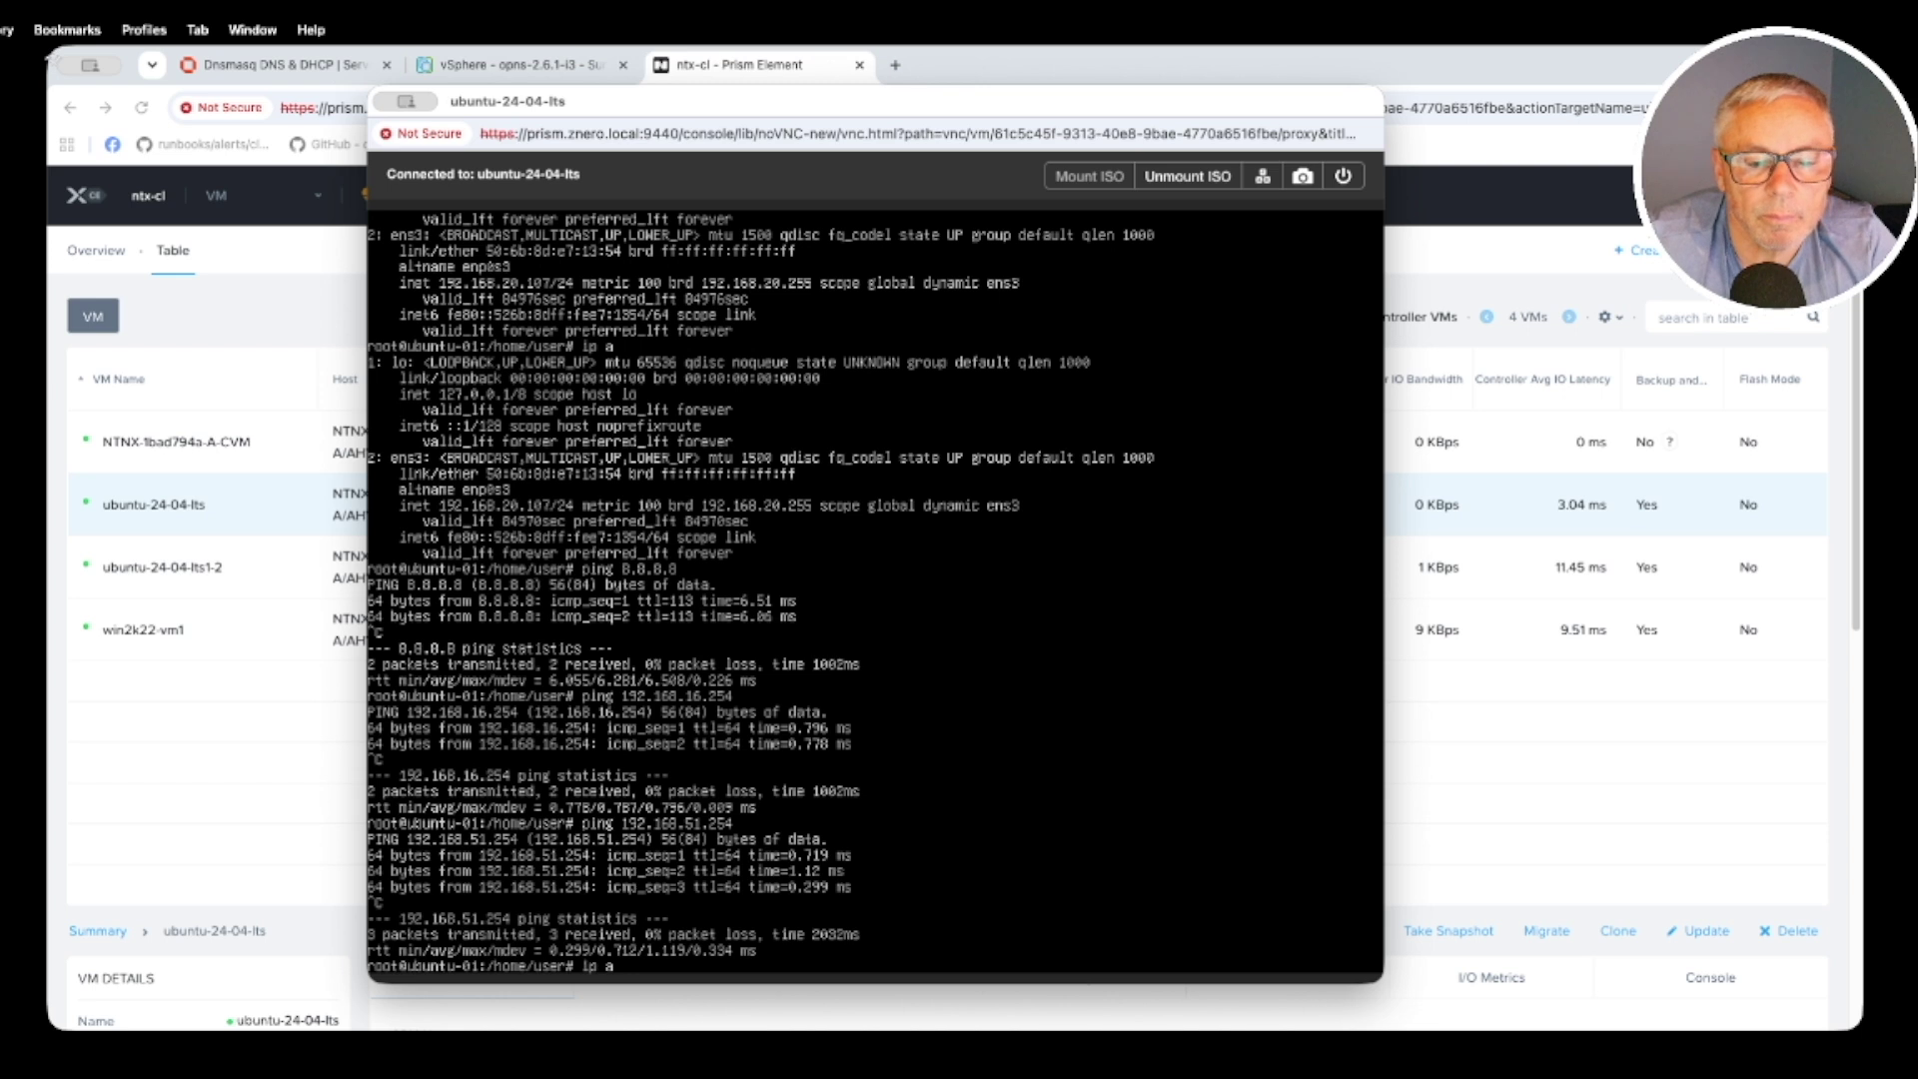
{"action": "type", "text": "ip a"}
{"action": "key", "text": "Return"}
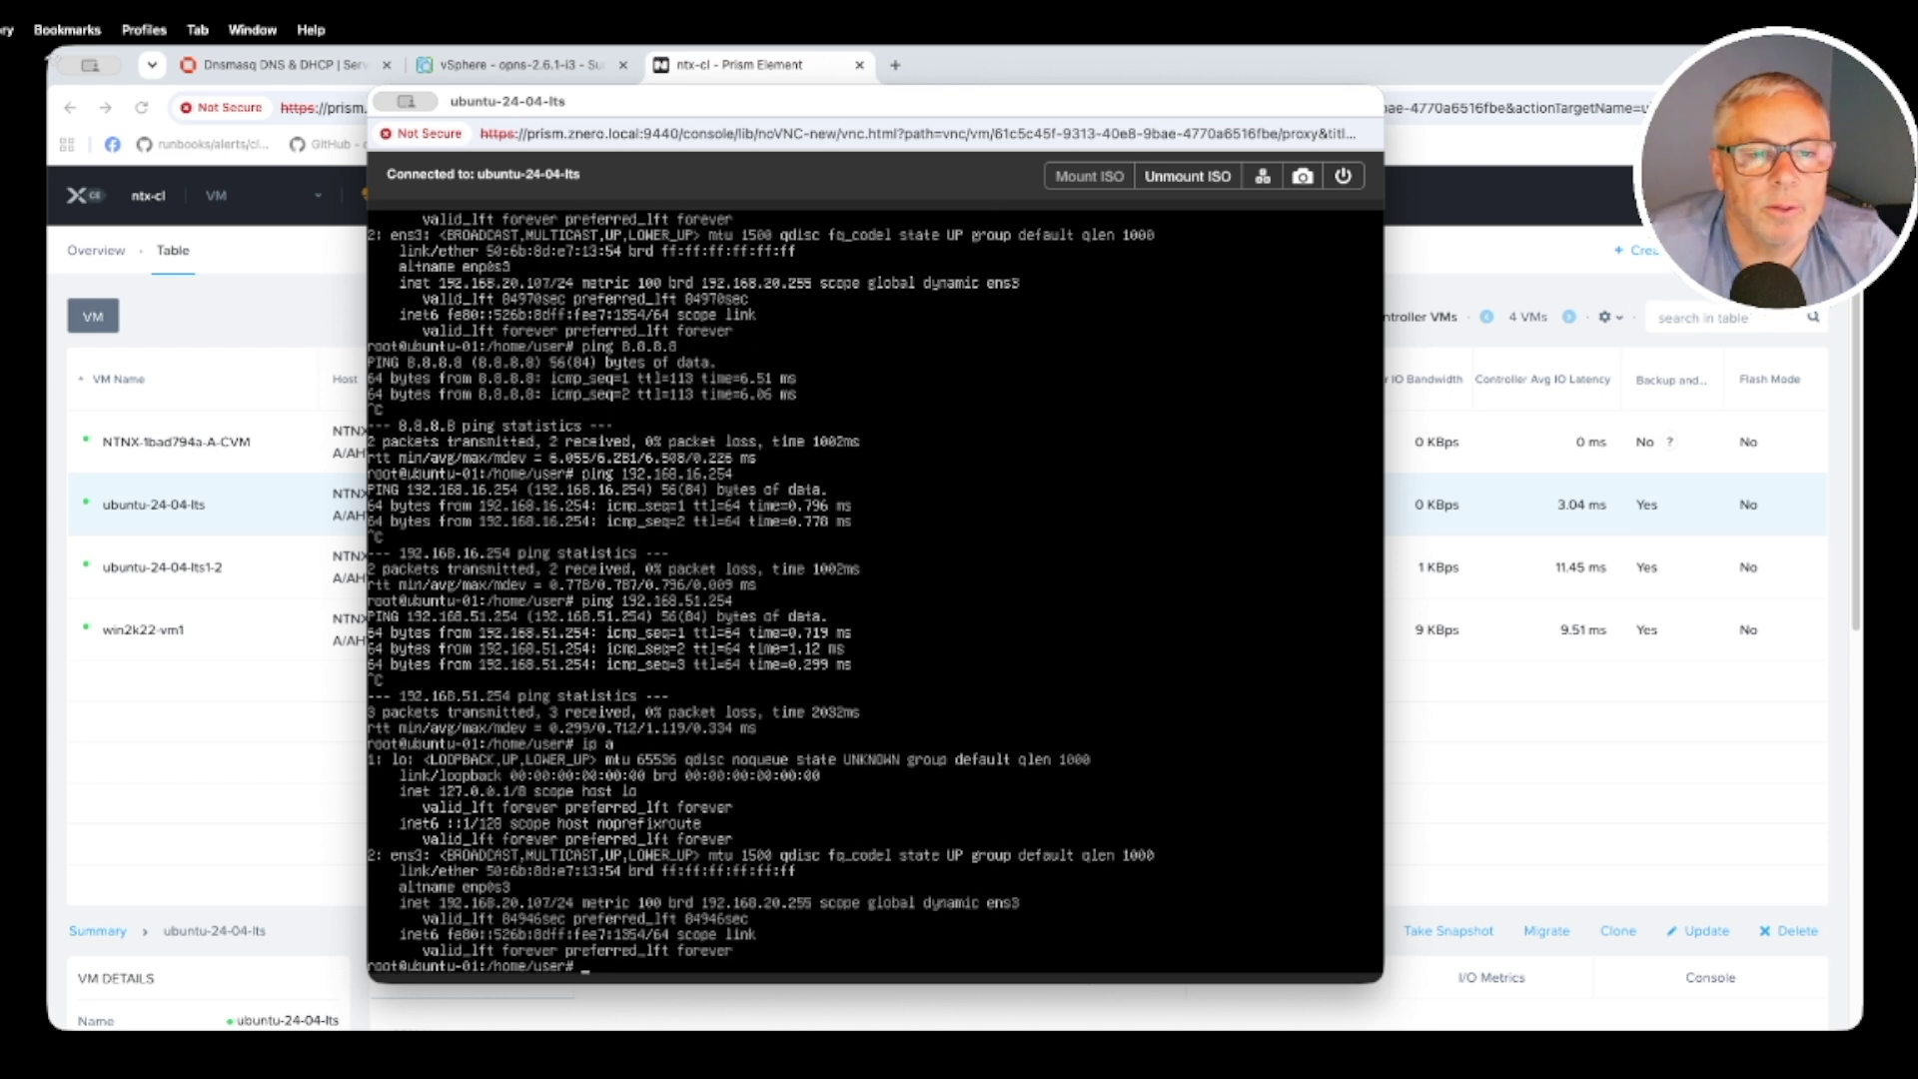
Return to the VM table and check the IP address and network adapter VLAN of ubuntu-24-04-lts1-2, closing its update form unsaved
{"action": "left_click", "coordinate": [184, 569]}
{"action": "left_click", "coordinate": [186, 568]}
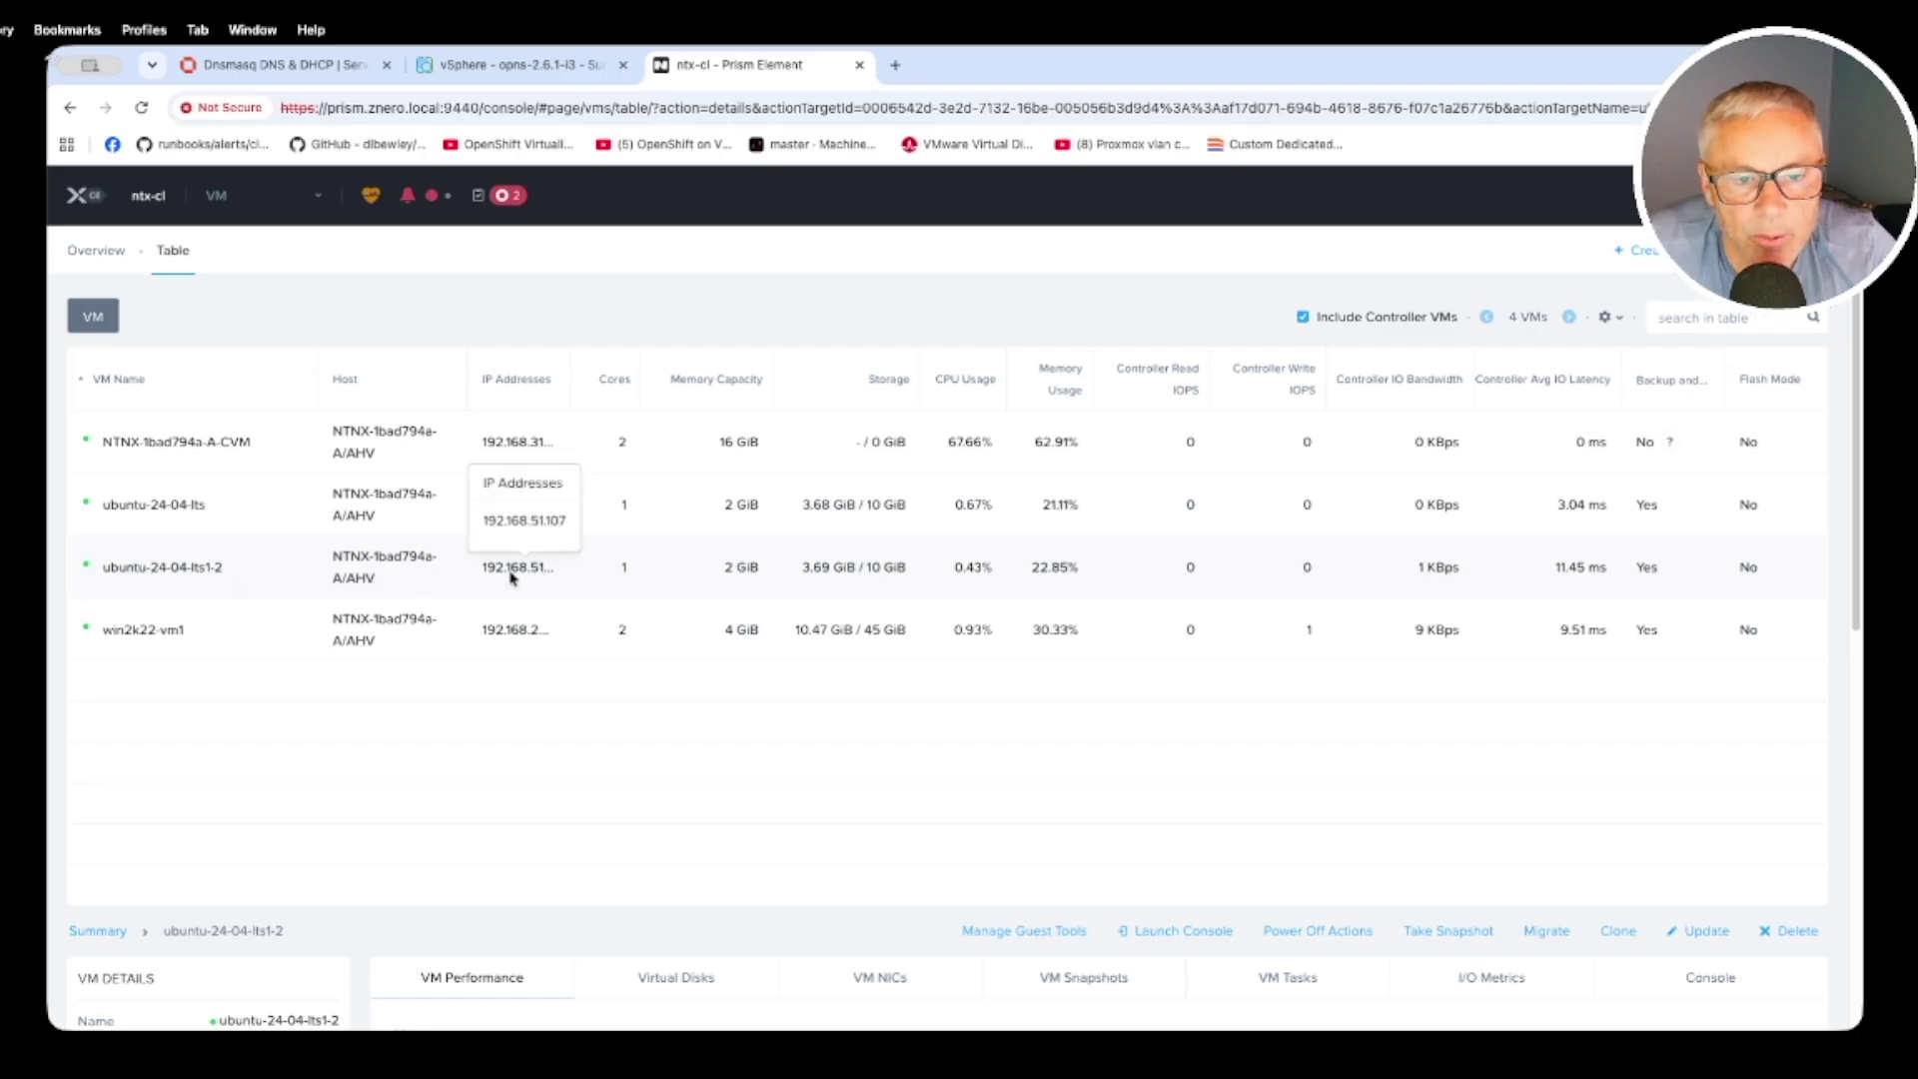
{"action": "double_click", "coordinate": [151, 570]}
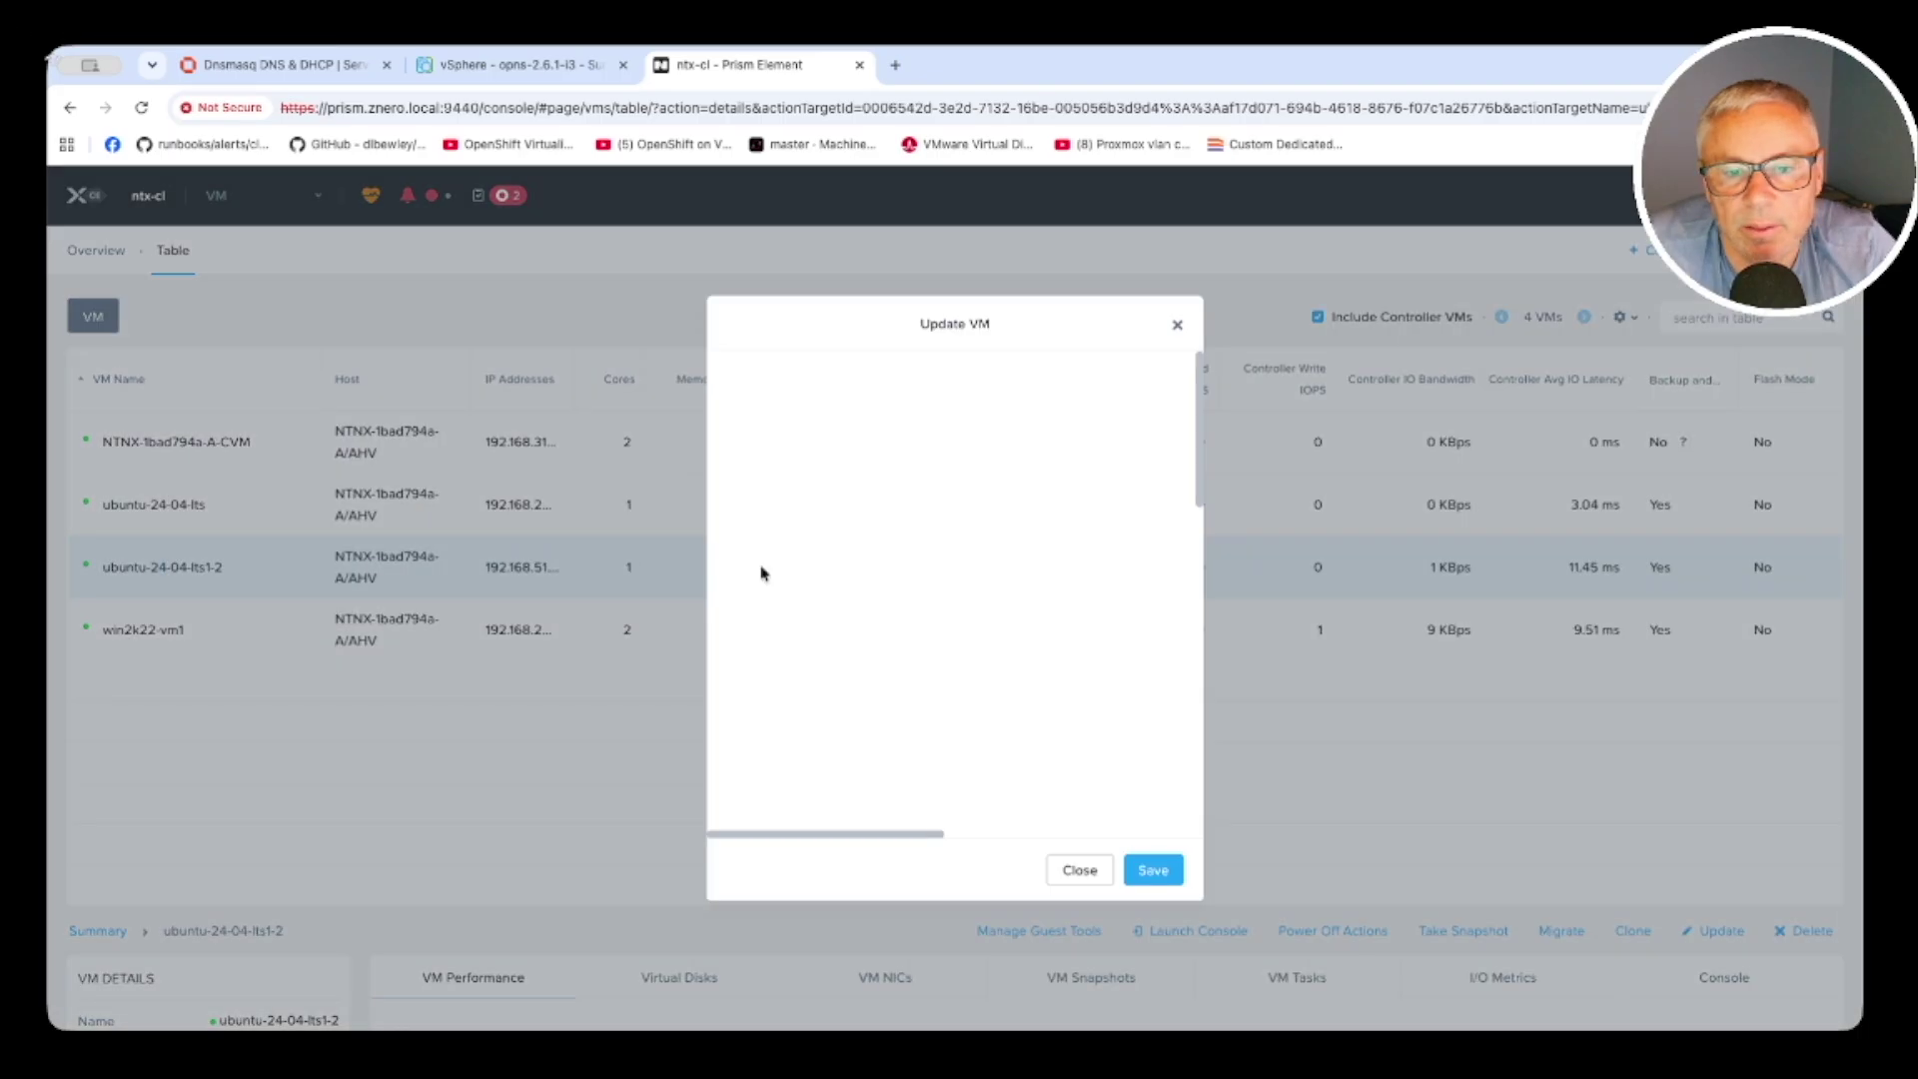
{"action": "scroll", "coordinate": [943, 665], "scroll_direction": "down", "scroll_amount": 10}
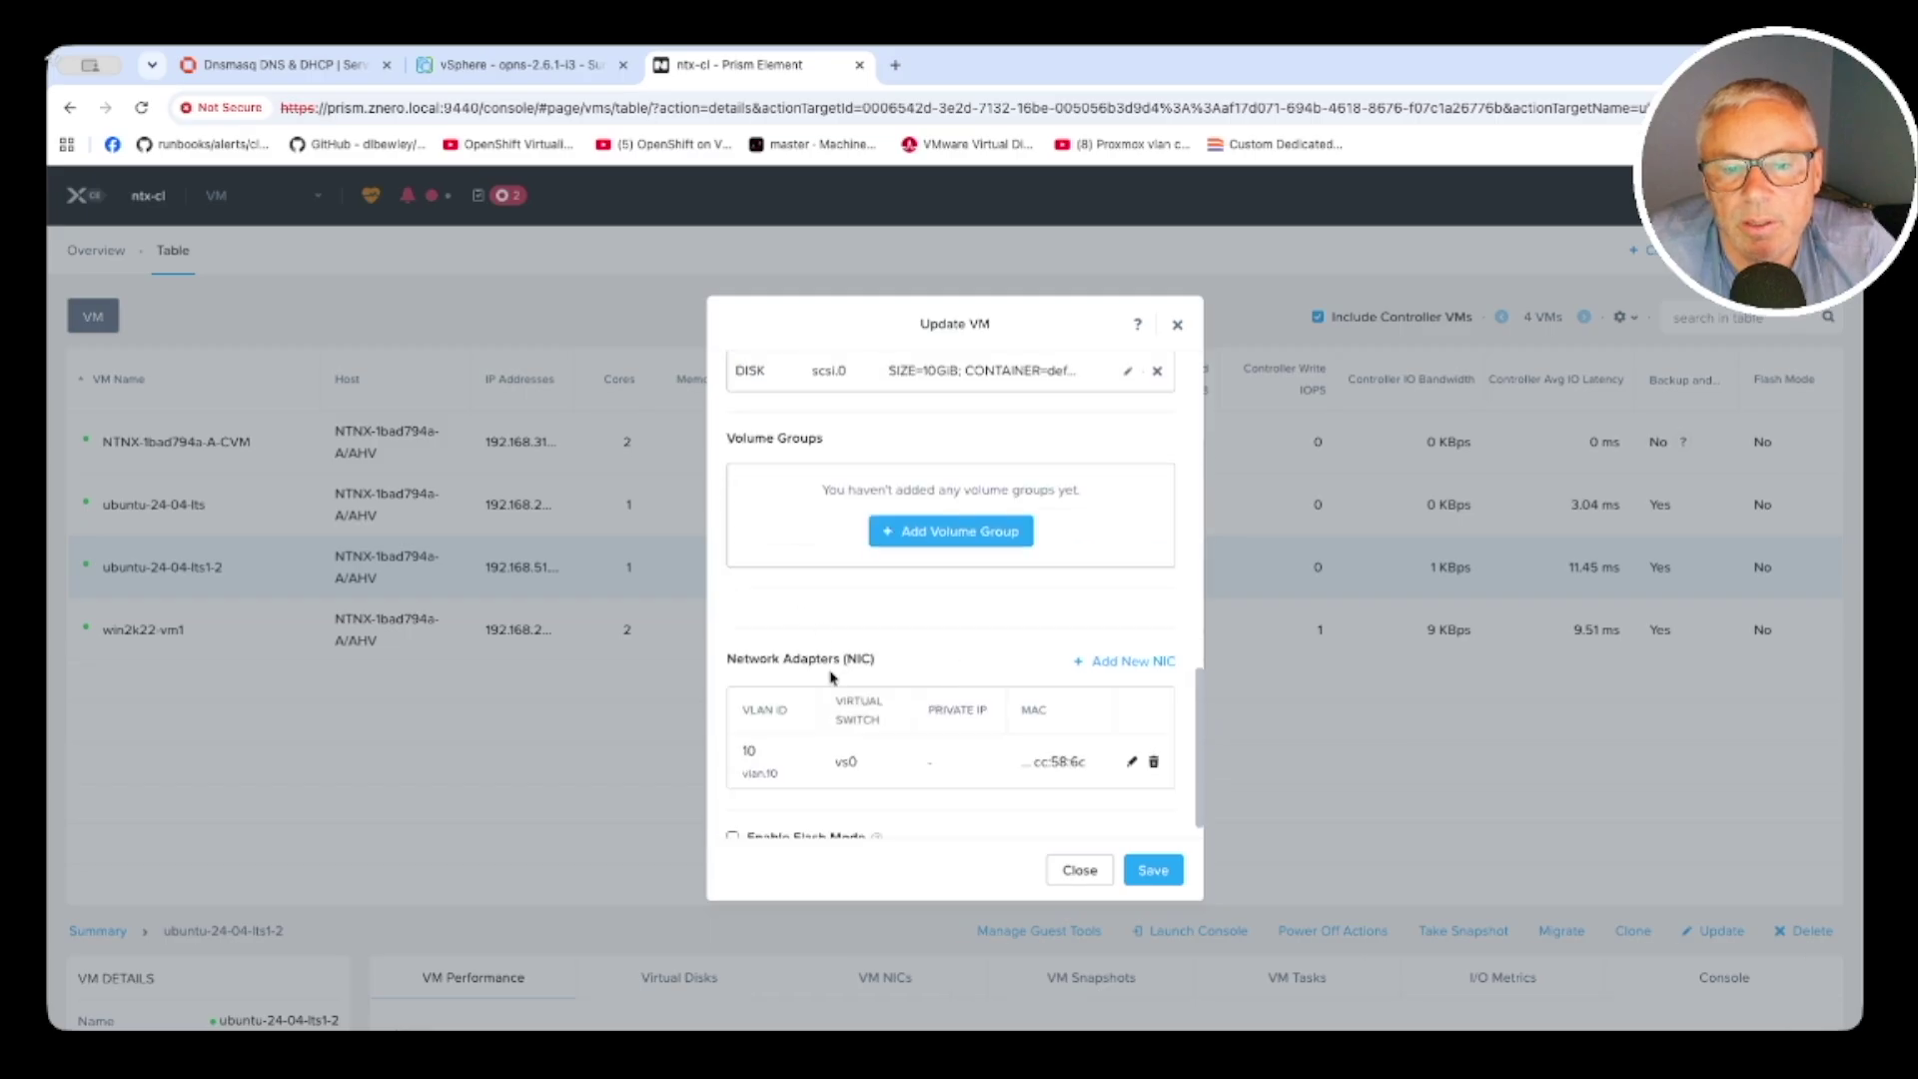
{"action": "left_click", "coordinate": [1086, 869]}
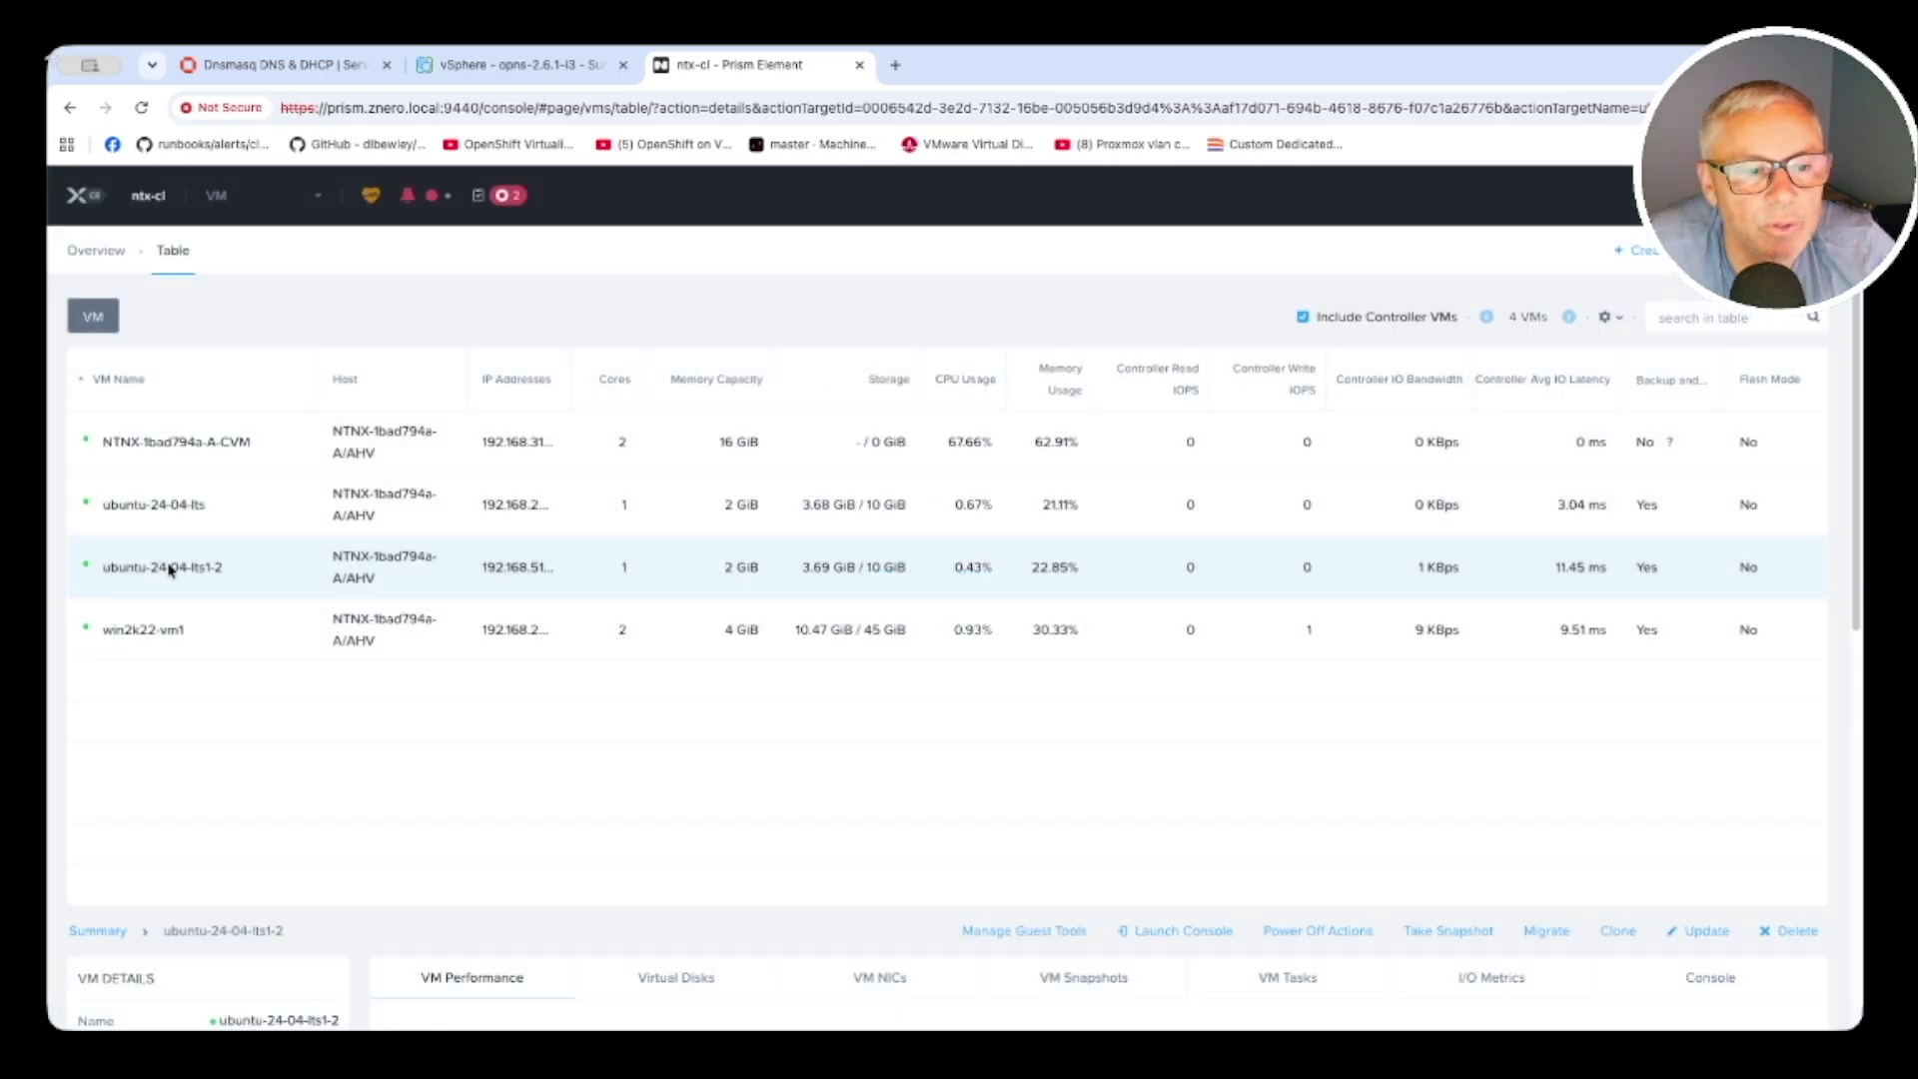
Launch the console of the ubuntu-24-04-lts1-2 VM and enlarge its window over the VM table
{"action": "right_click", "coordinate": [165, 571]}
{"action": "left_click", "coordinate": [238, 666]}
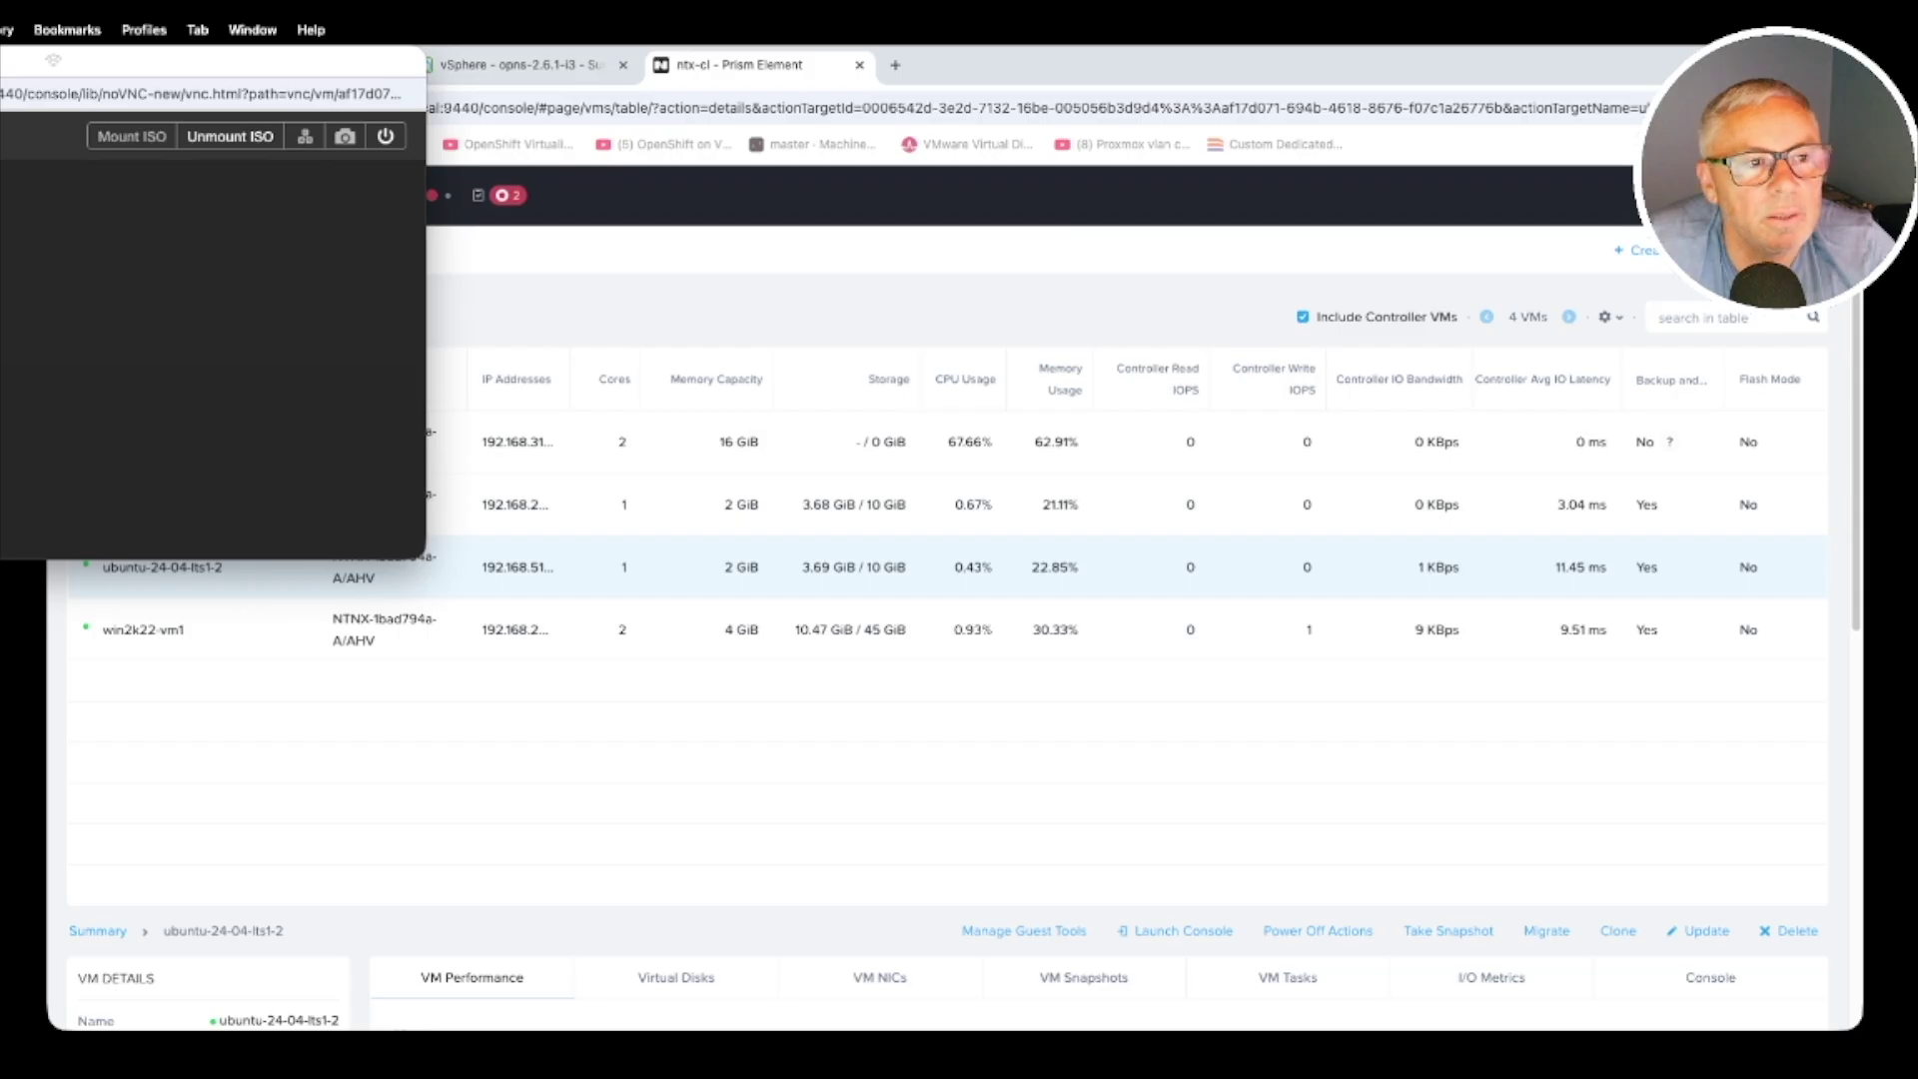
{"action": "left_click_drag", "start_coordinate": [350, 143], "coordinate": [346, 122]}
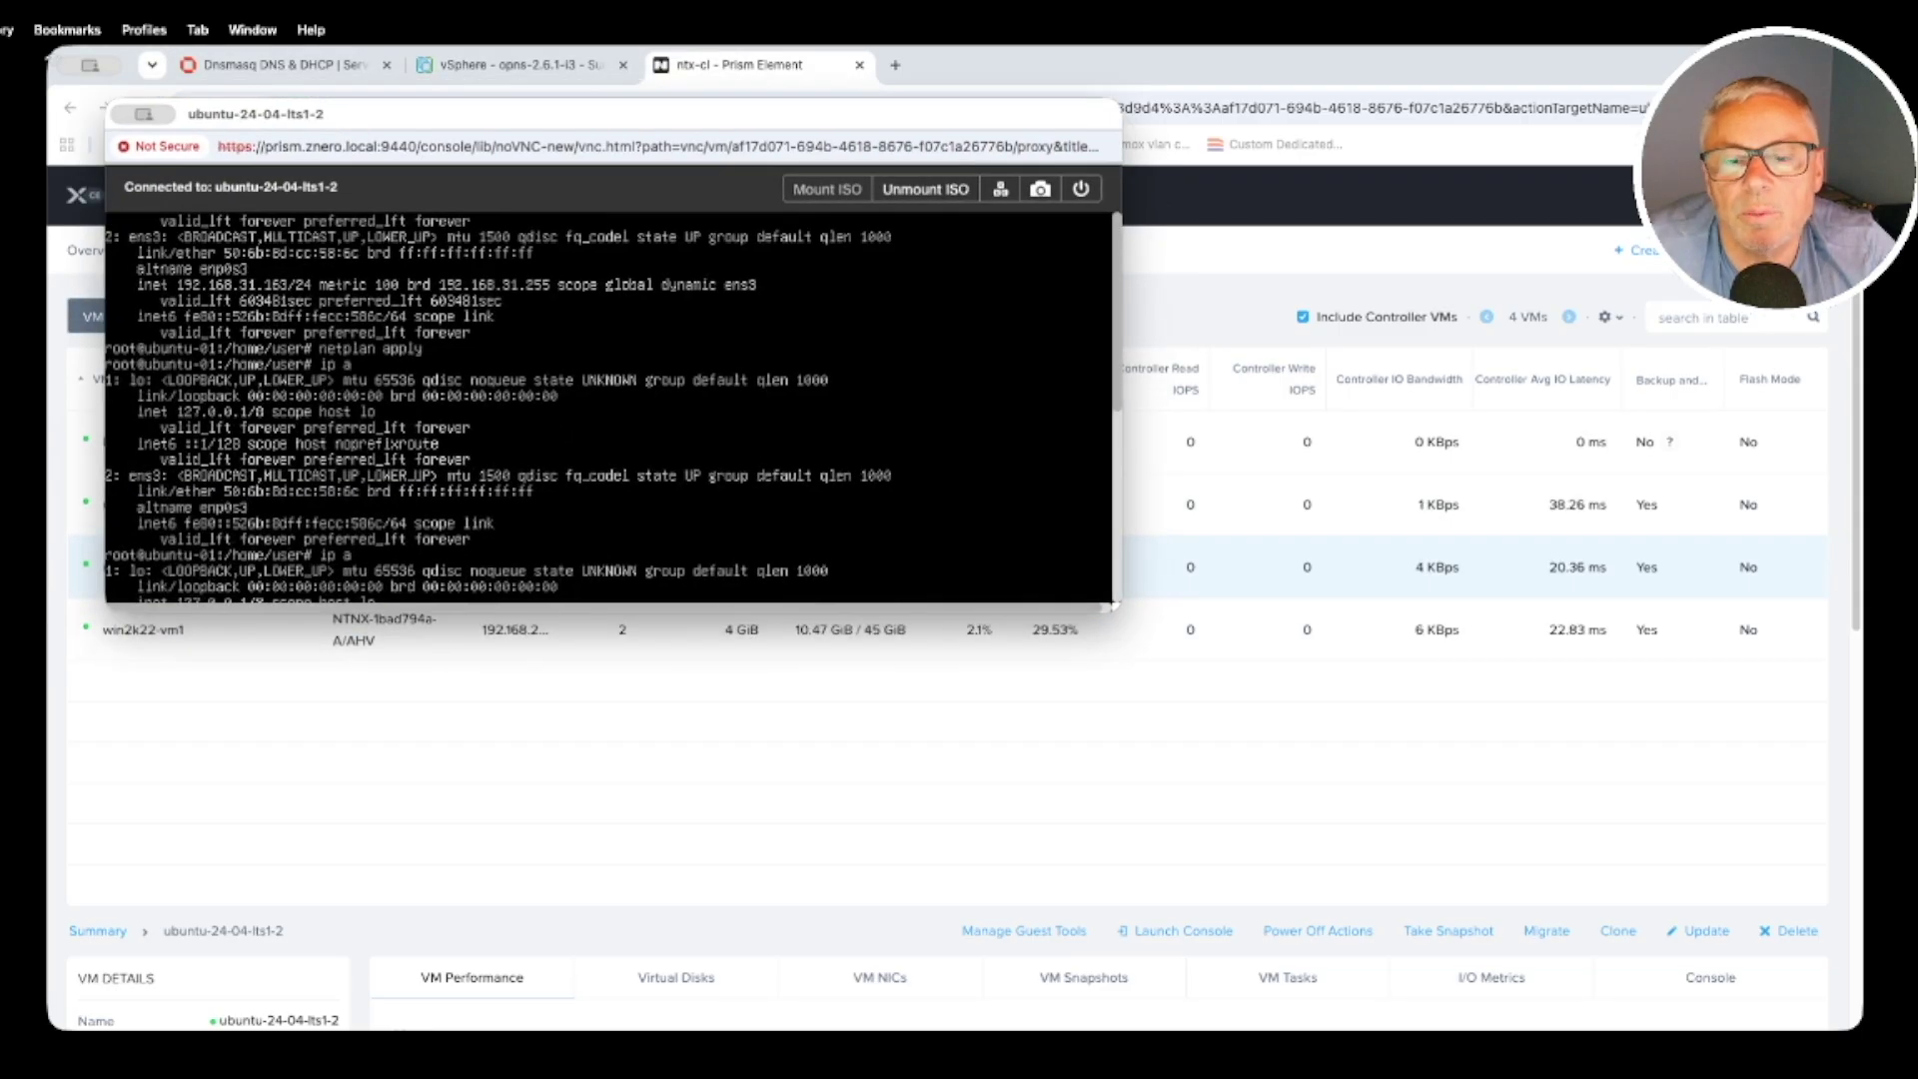
{"action": "left_click_drag", "start_coordinate": [582, 611], "coordinate": [803, 513]}
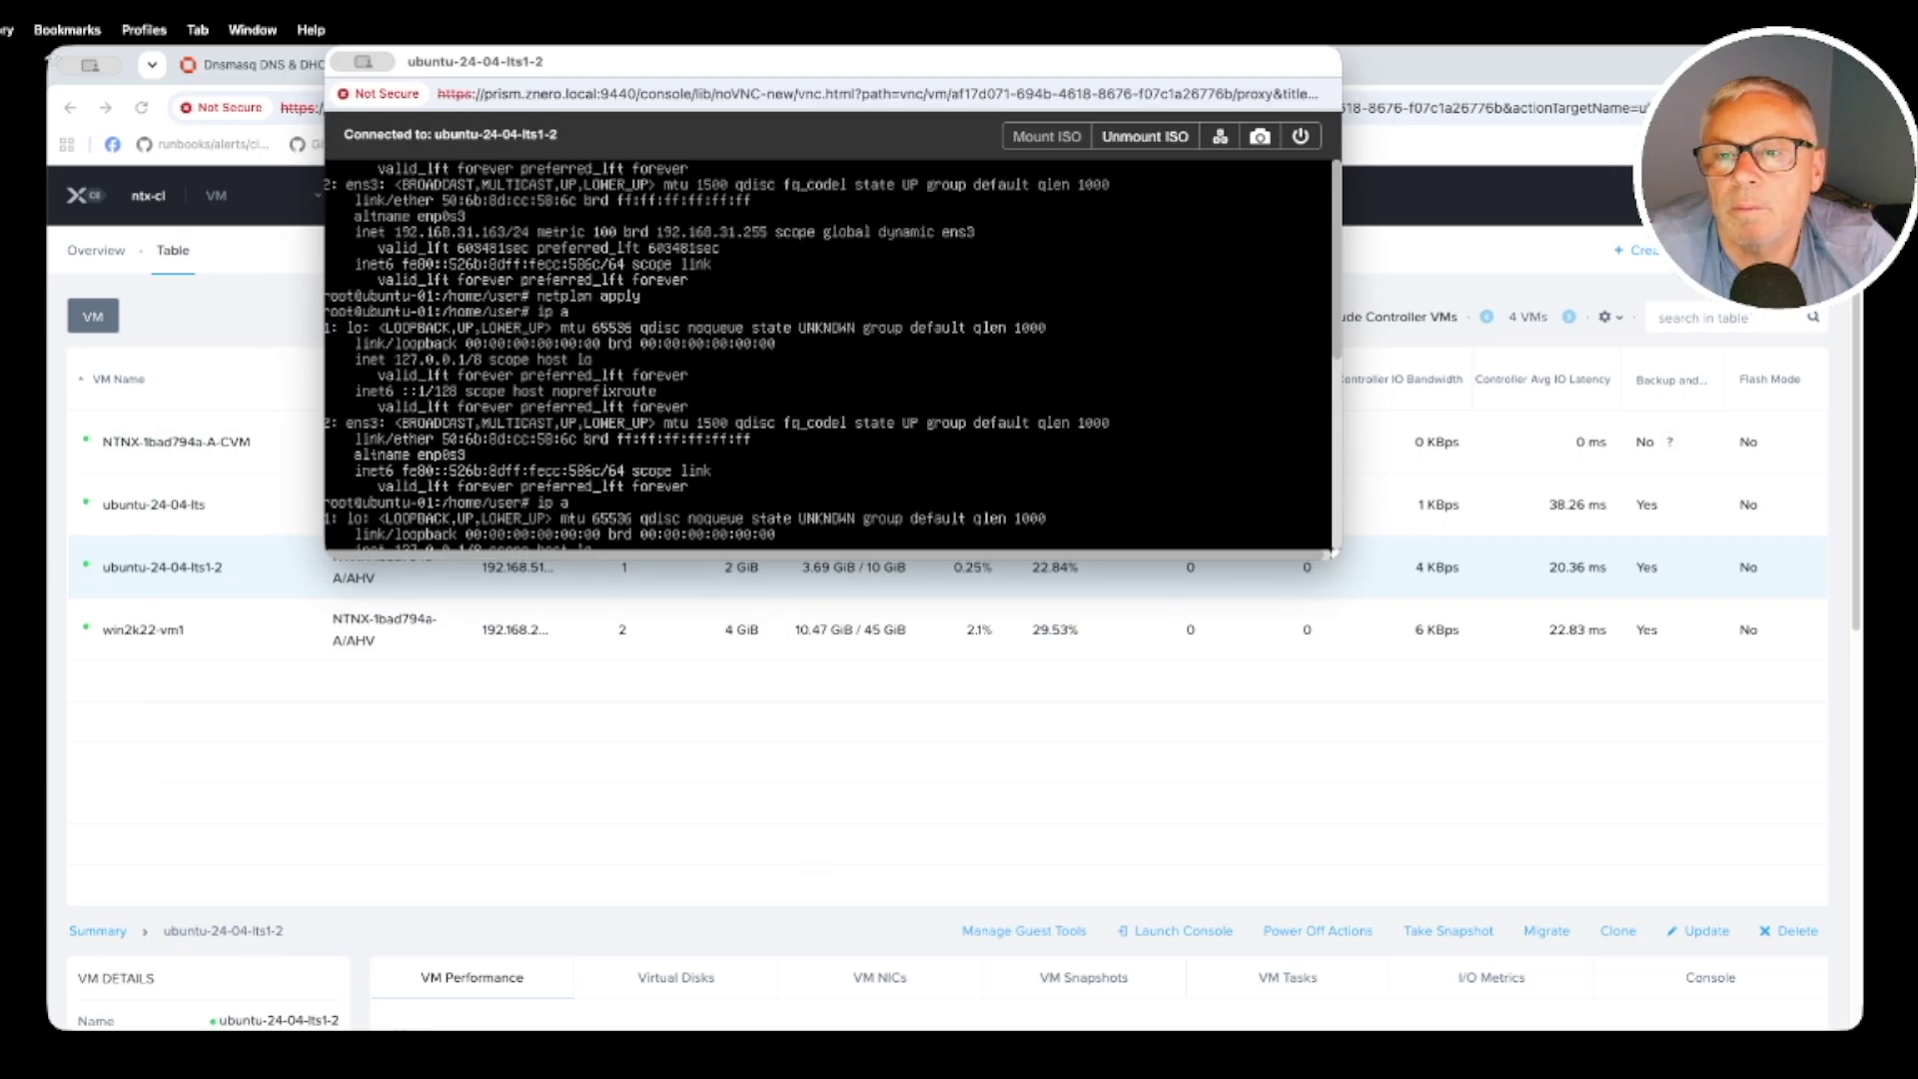
{"action": "left_click_drag", "start_coordinate": [720, 556], "coordinate": [677, 497]}
{"action": "left_click_drag", "start_coordinate": [1292, 555], "coordinate": [1363, 961]}
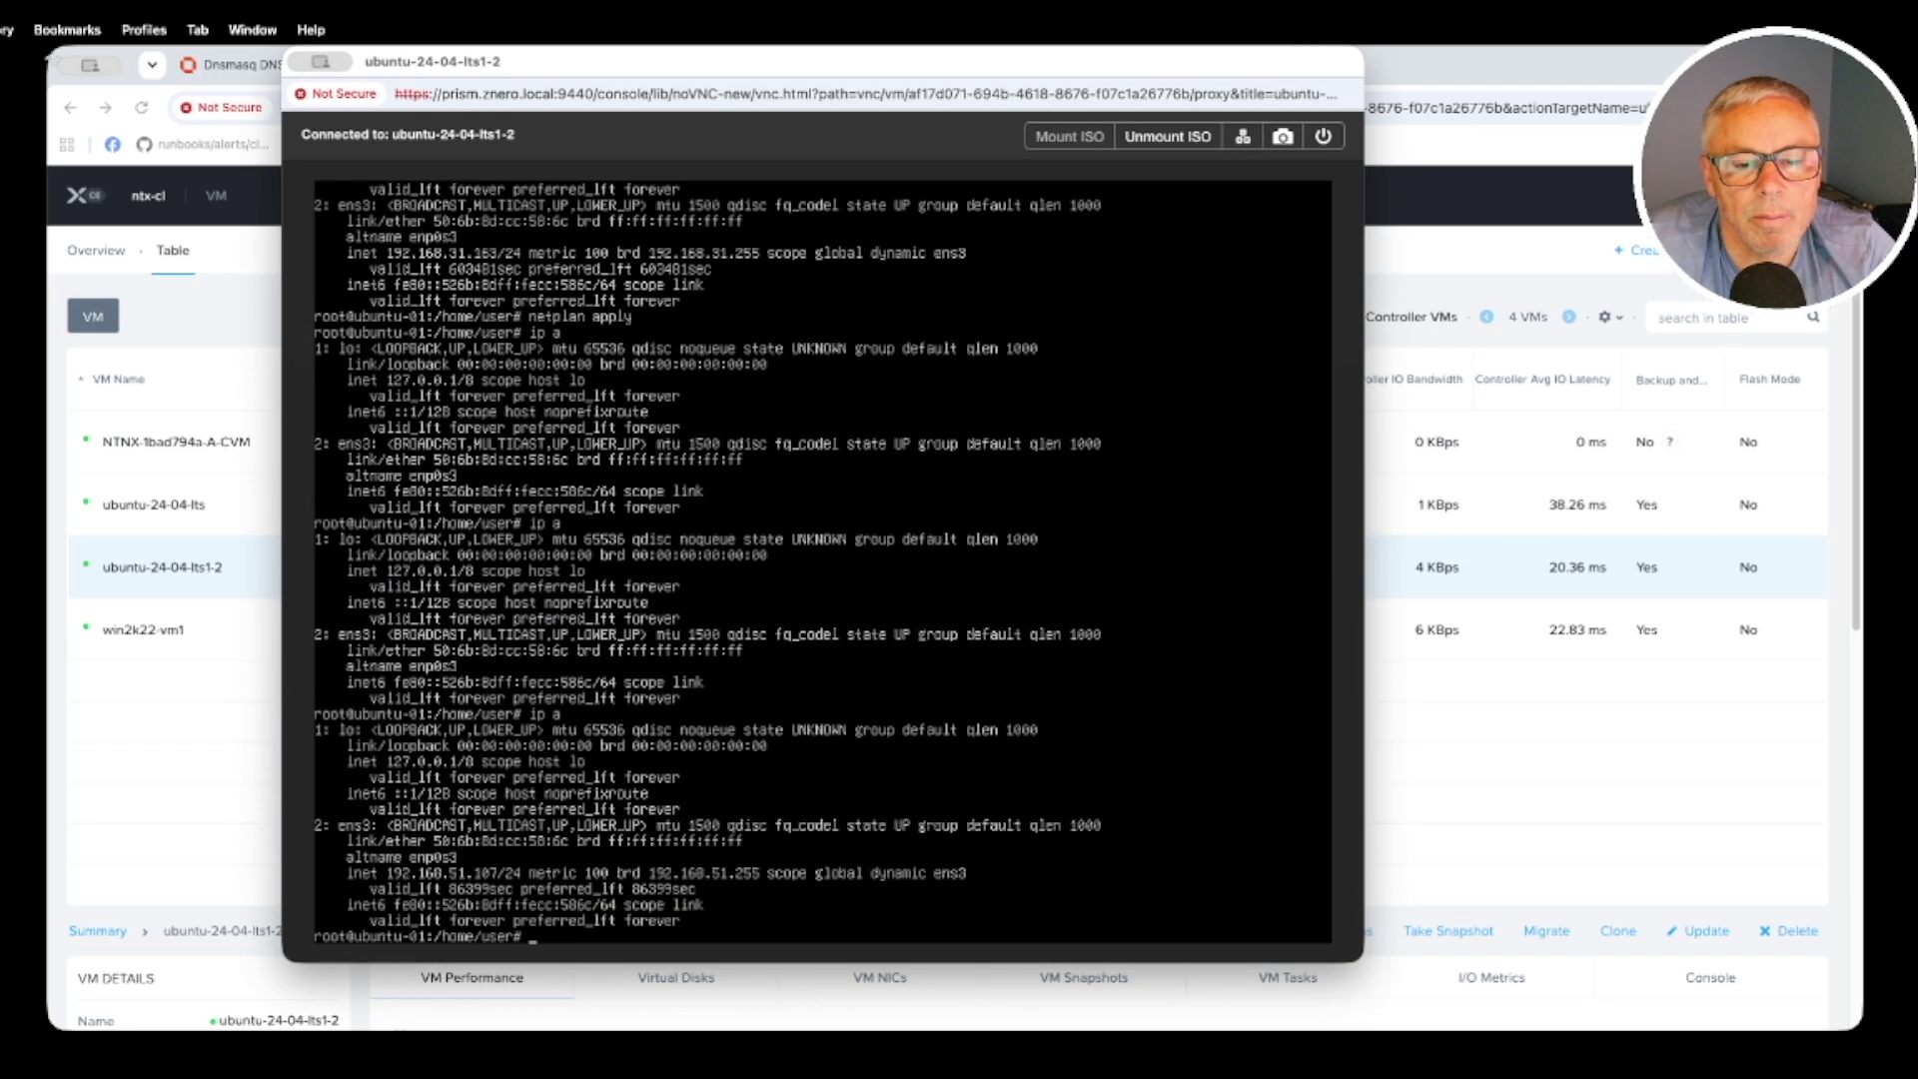
Clear the ubuntu-24-04-lts1-2 console and list the VM's network interfaces with ip a
{"action": "key", "text": "Return"}
{"action": "type", "text": "clear"}
{"action": "key", "text": "Return"}
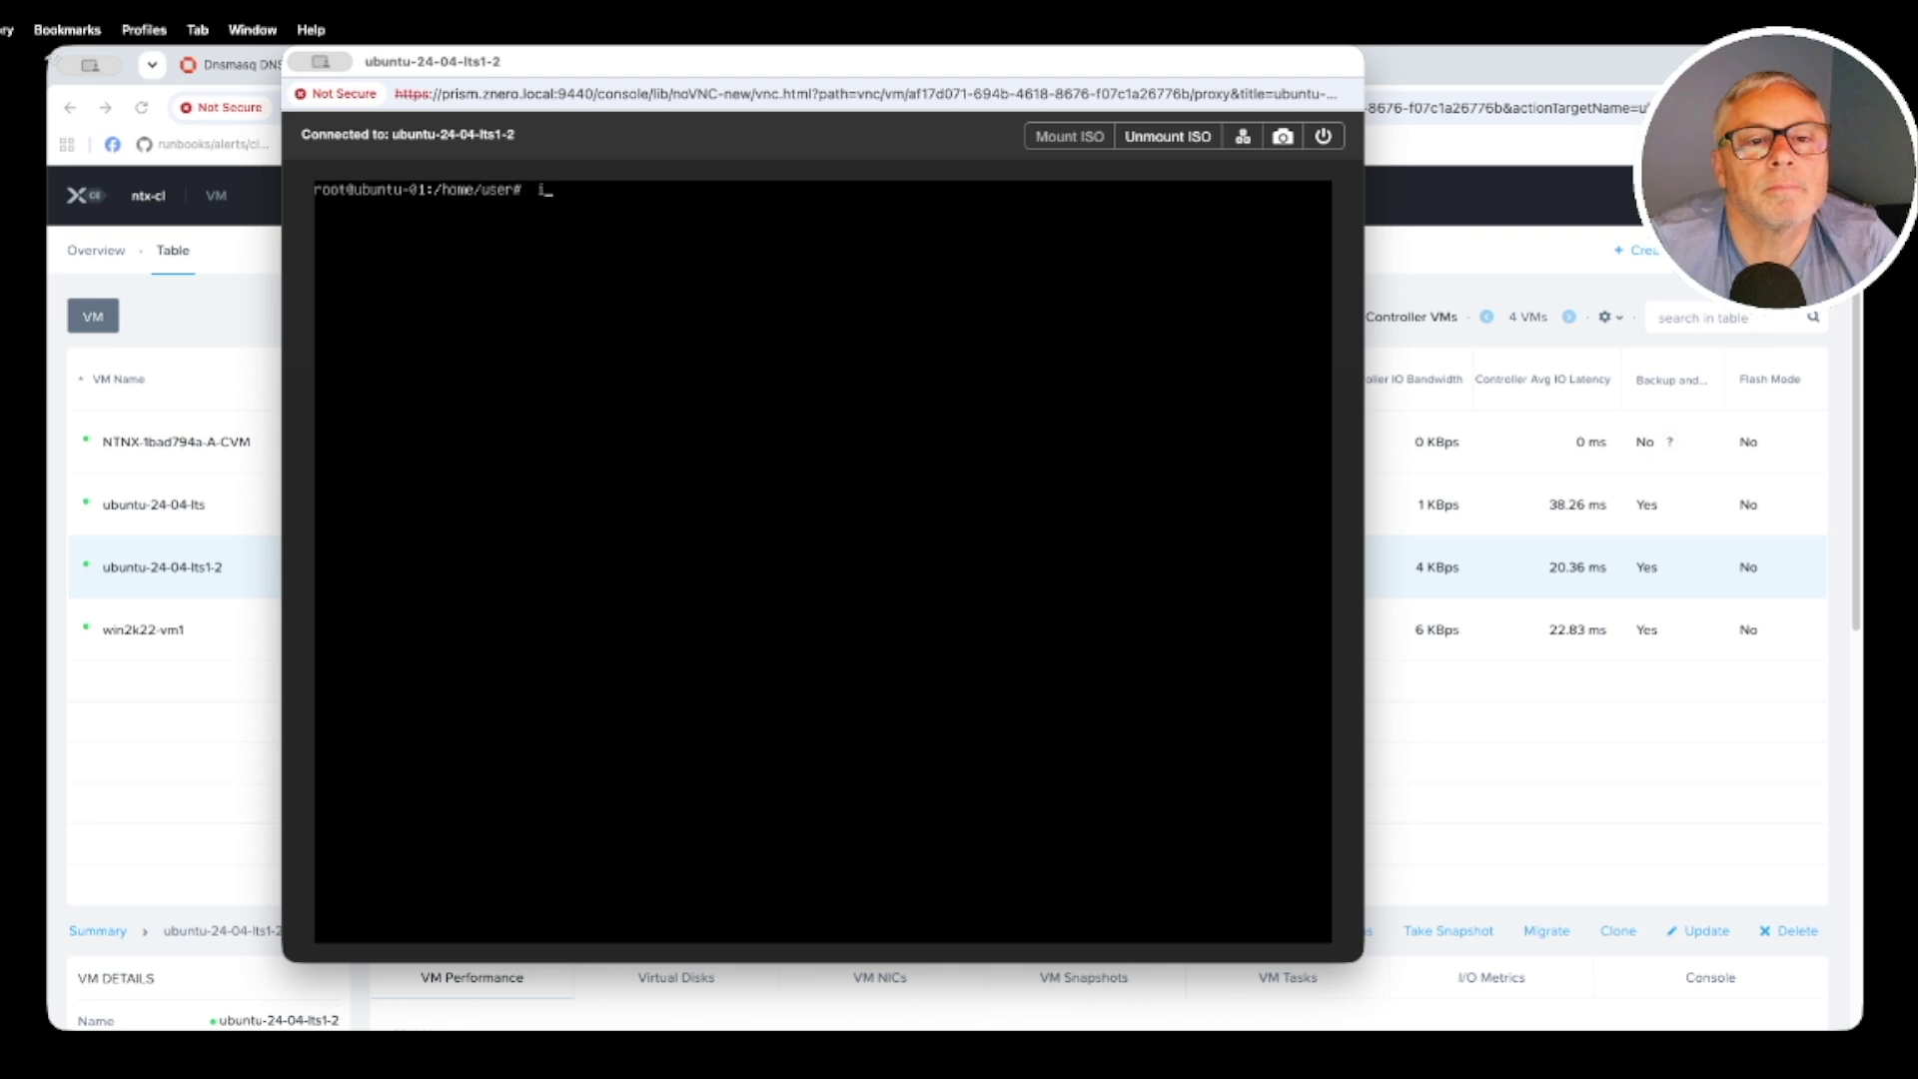
{"action": "type", "text": "ip a"}
{"action": "key", "text": "Return"}
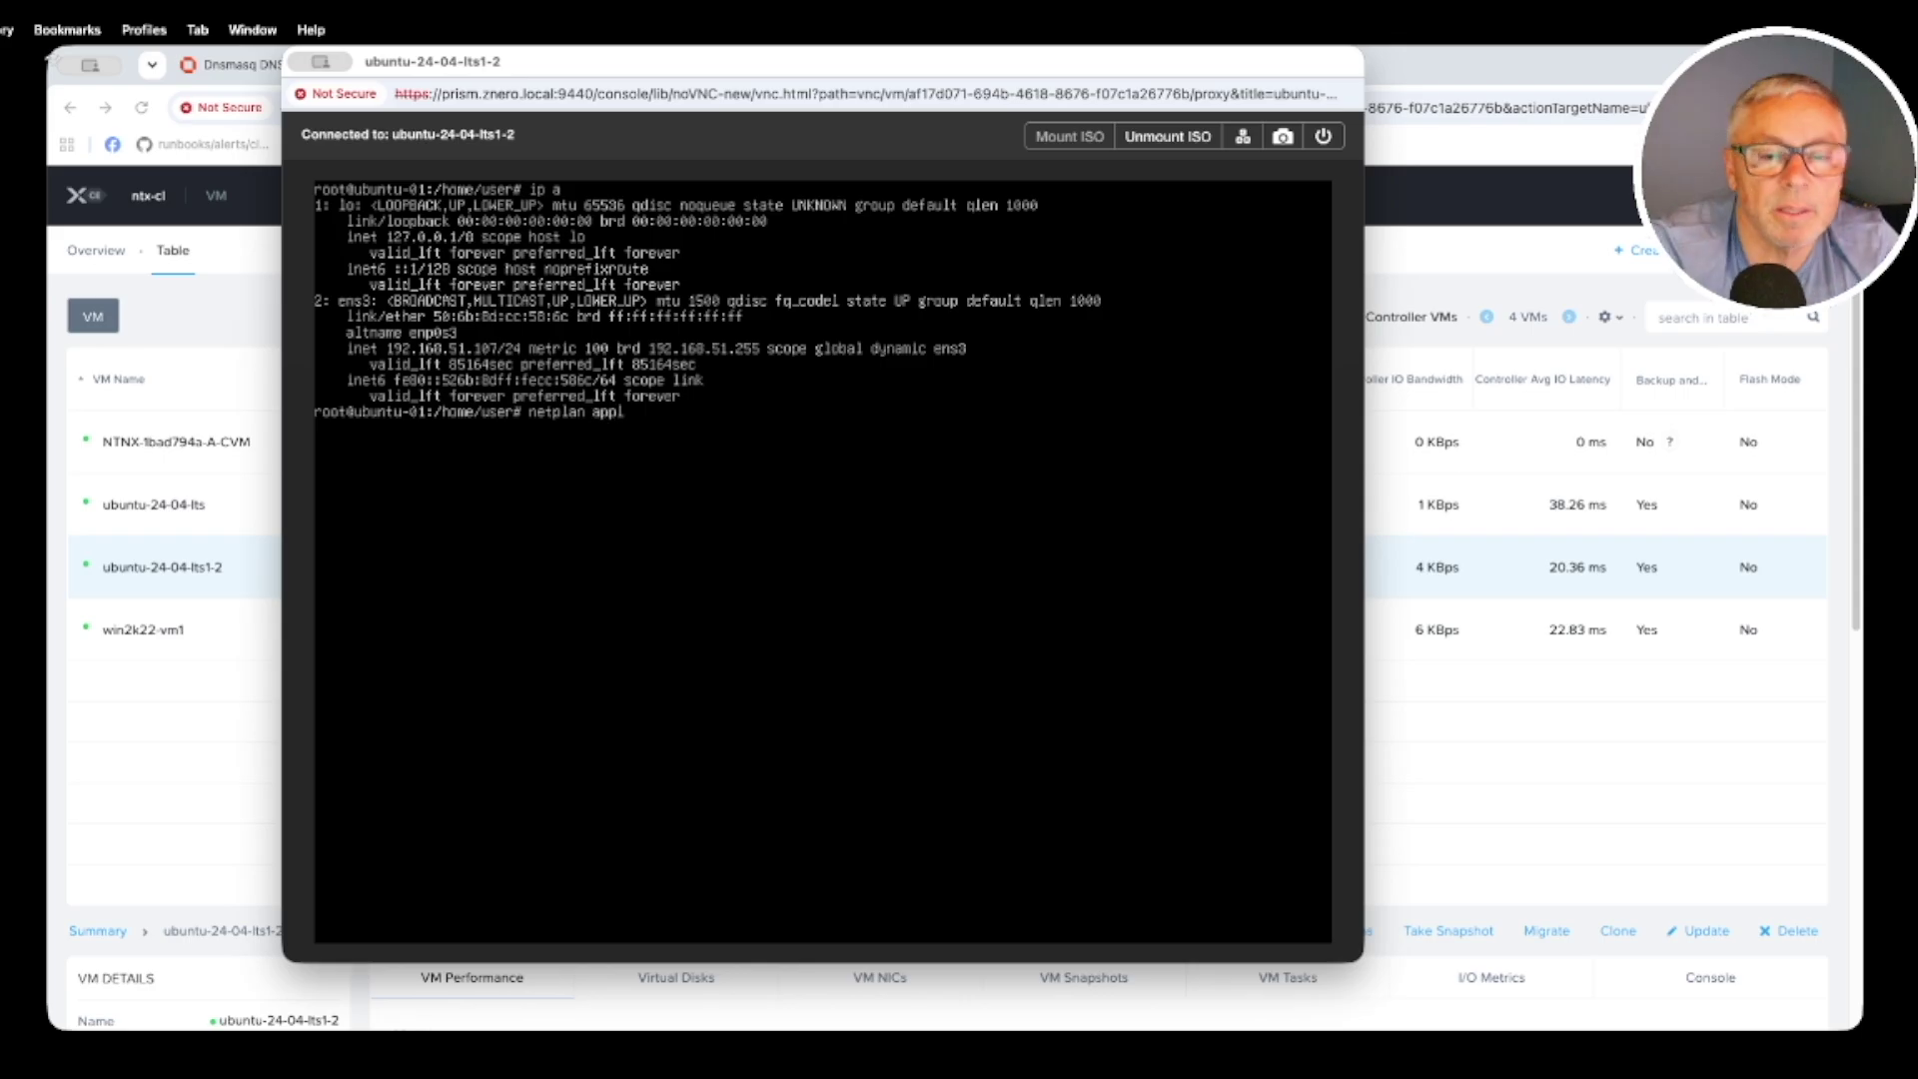
Reapply the ubuntu-24-04-lts1-2 network configuration with netplan apply and list its interfaces repeatedly with ip a
{"action": "type", "text": "ip a"}
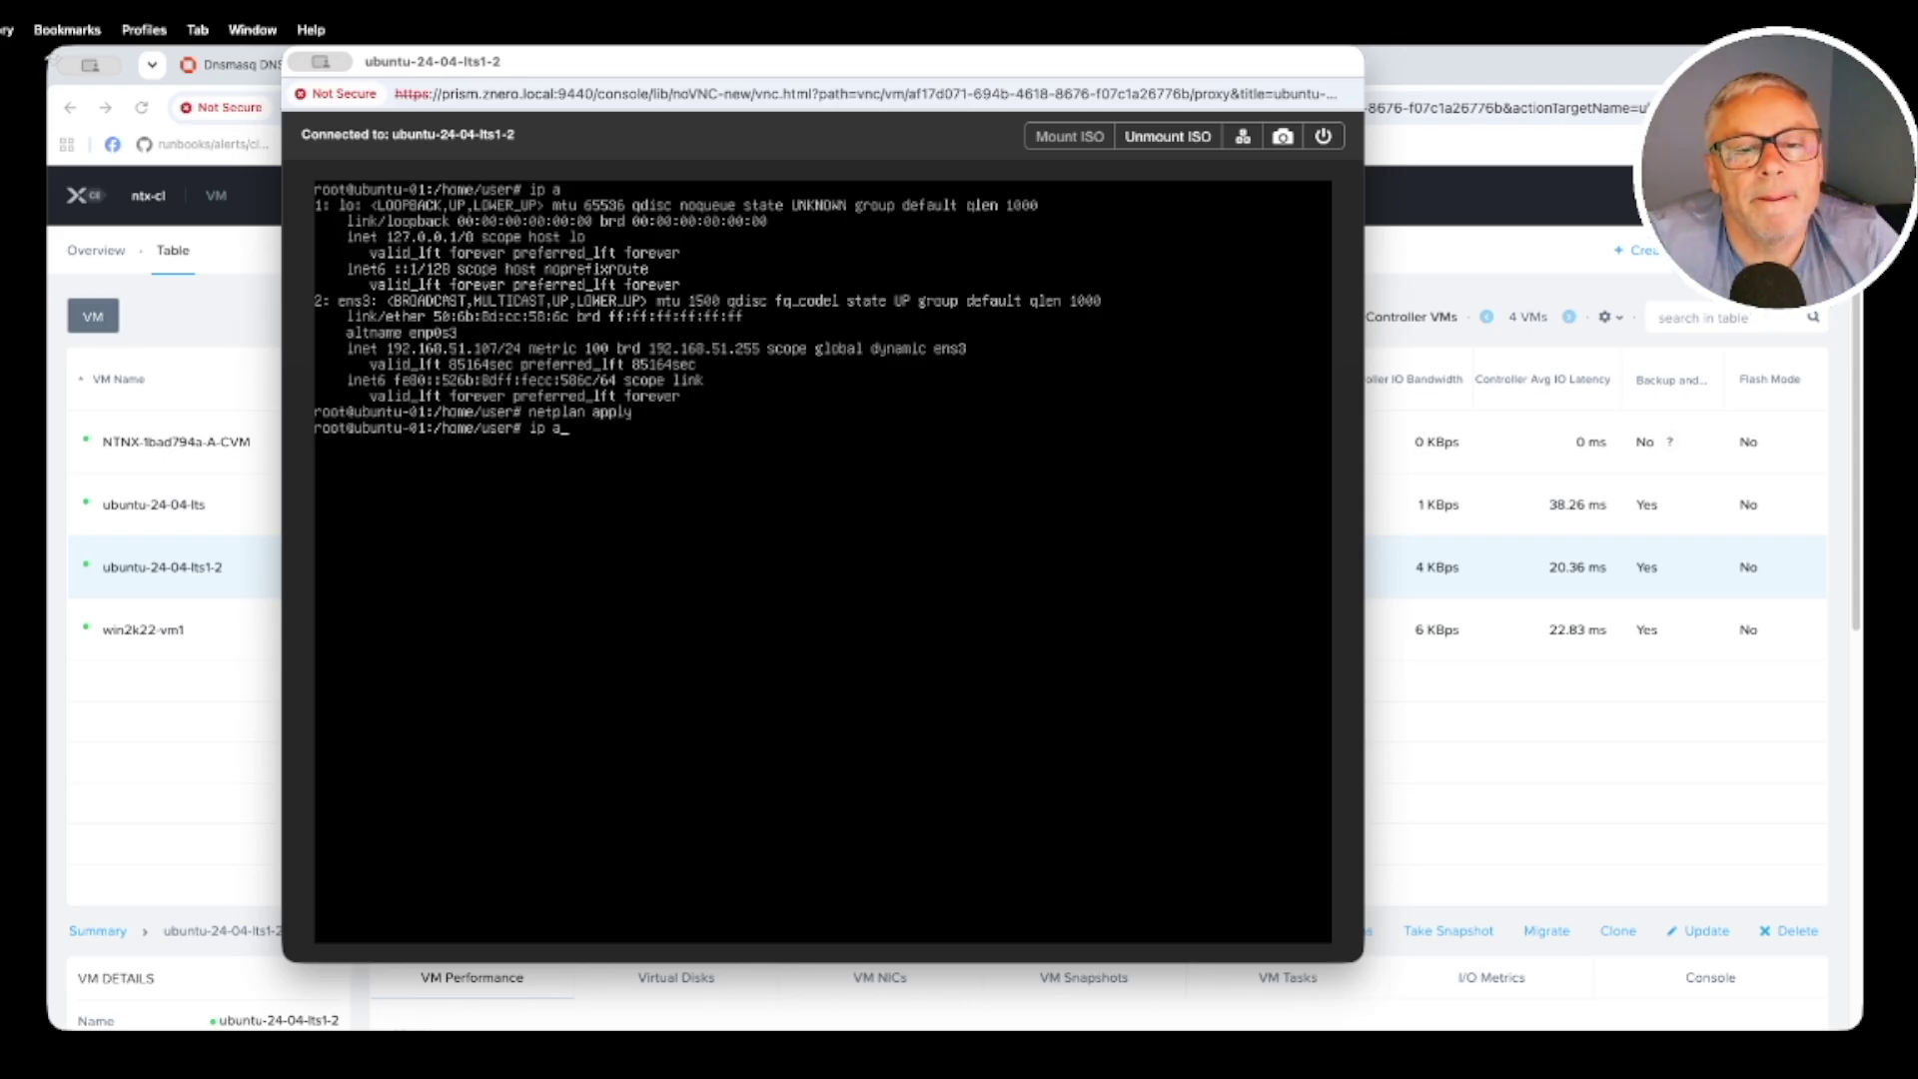
{"action": "key", "text": "Return"}
{"action": "type", "text": "ip a"}
{"action": "key", "text": "Return"}
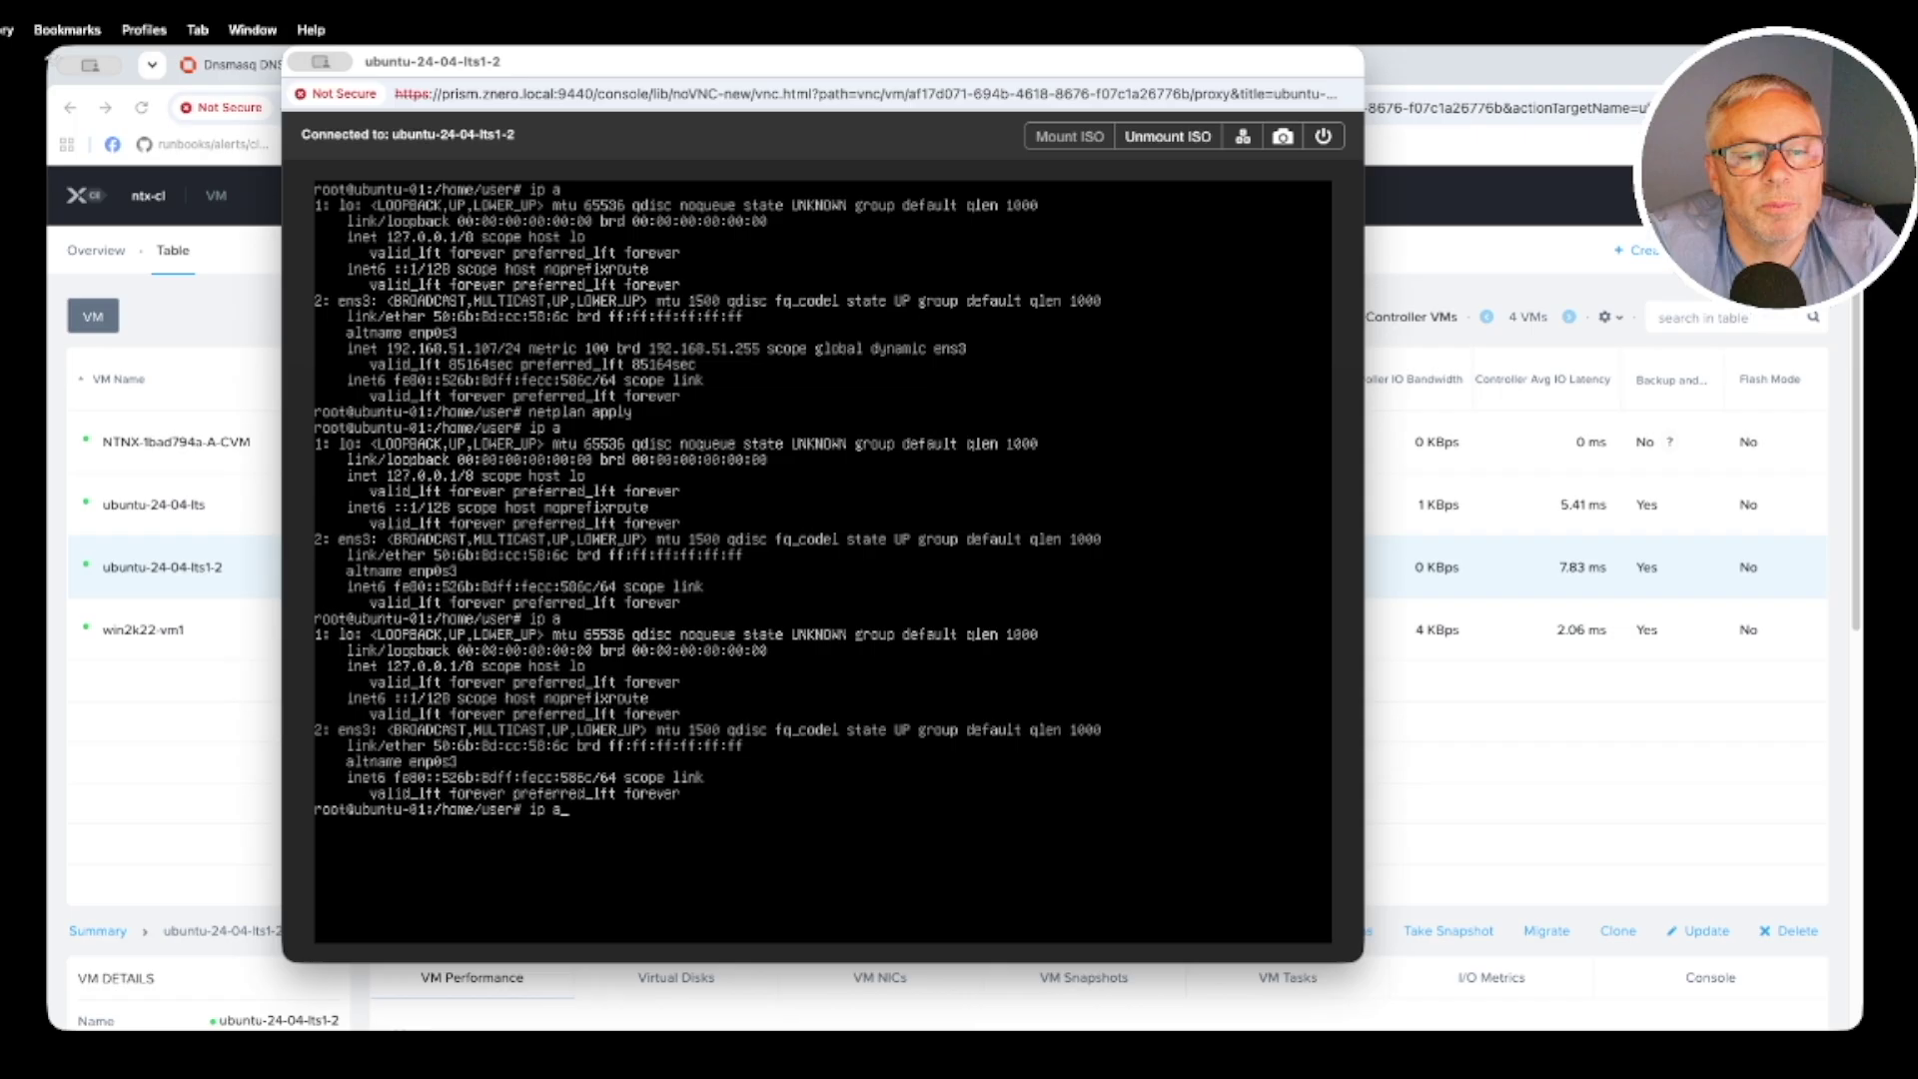
{"action": "type", "text": "ip a"}
{"action": "key", "text": "Return"}
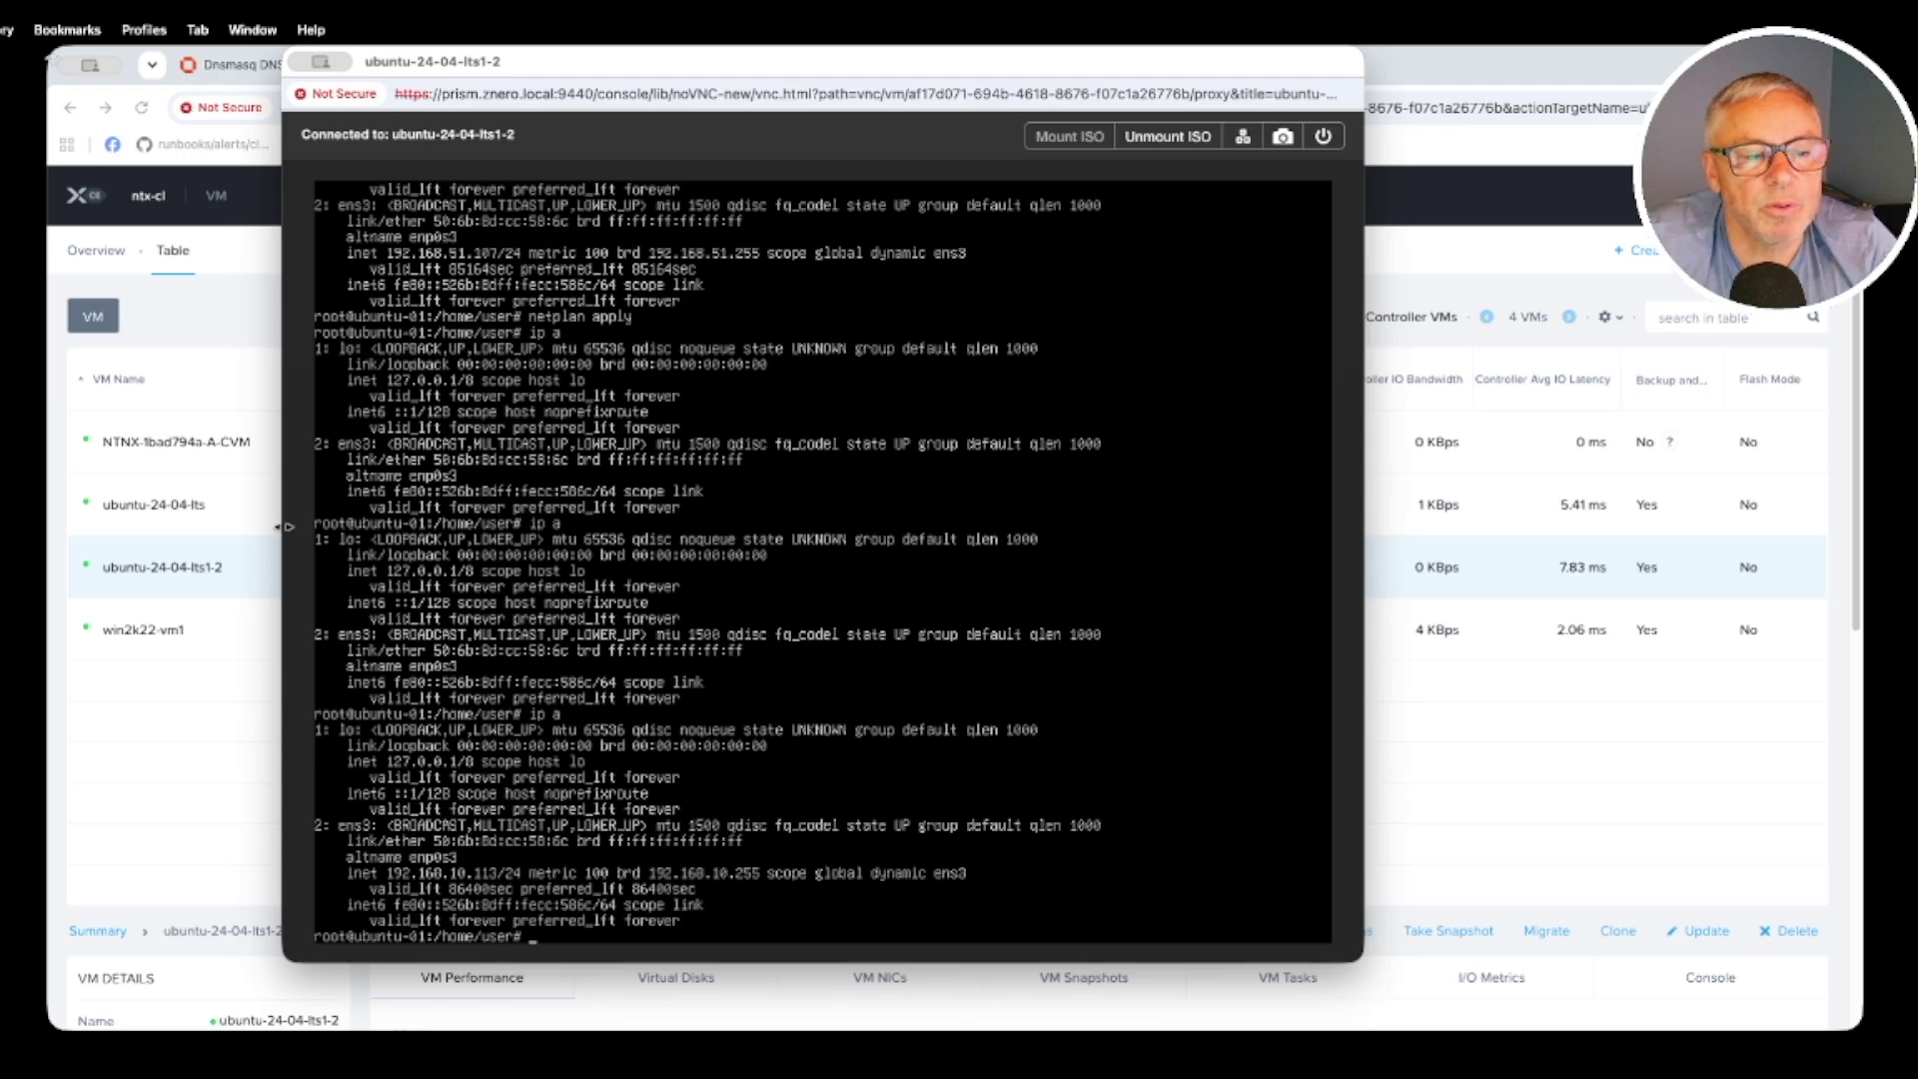
Check the VLAN ID of the ubuntu-24-04-lts1-2 network adapter in its update form and close the form unsaved
{"action": "left_click", "coordinate": [179, 574]}
{"action": "right_click", "coordinate": [182, 574]}
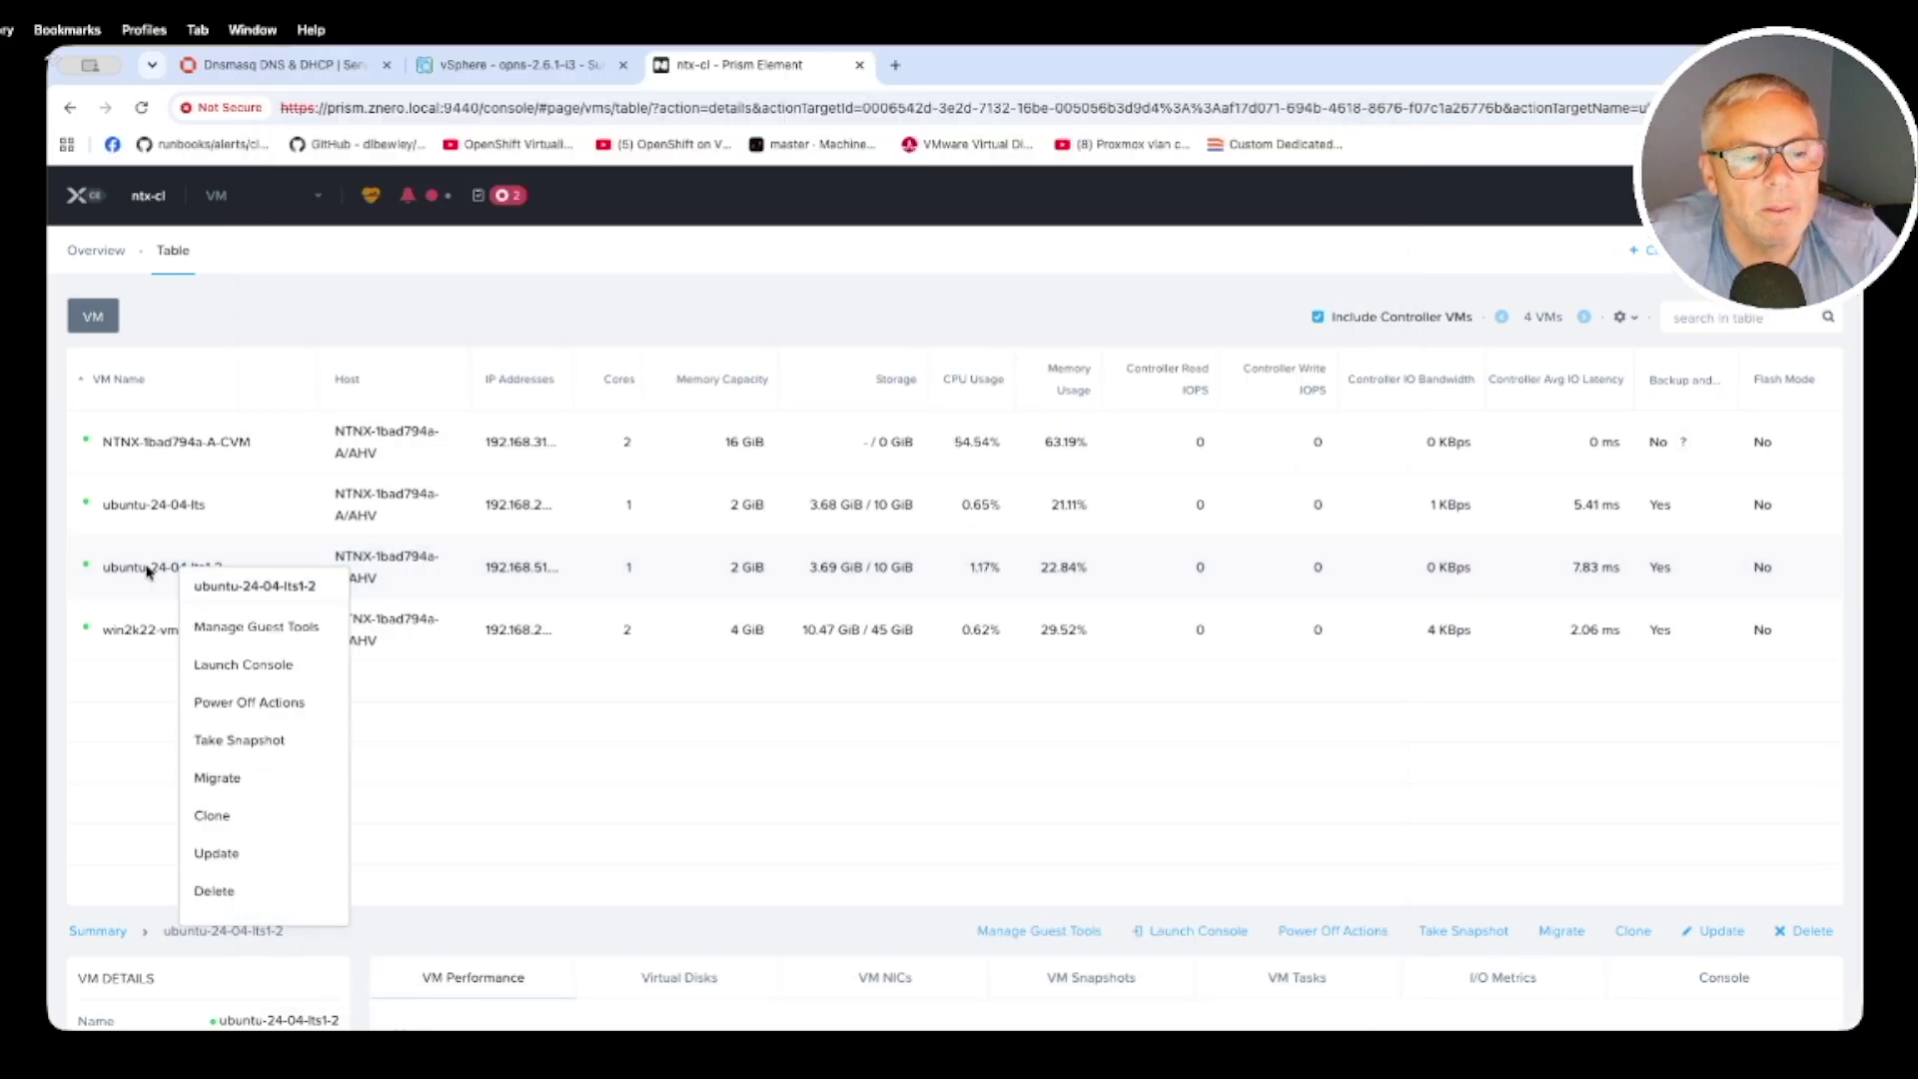
{"action": "left_click", "coordinate": [216, 853]}
{"action": "scroll", "coordinate": [871, 740], "scroll_direction": "down", "scroll_amount": 10}
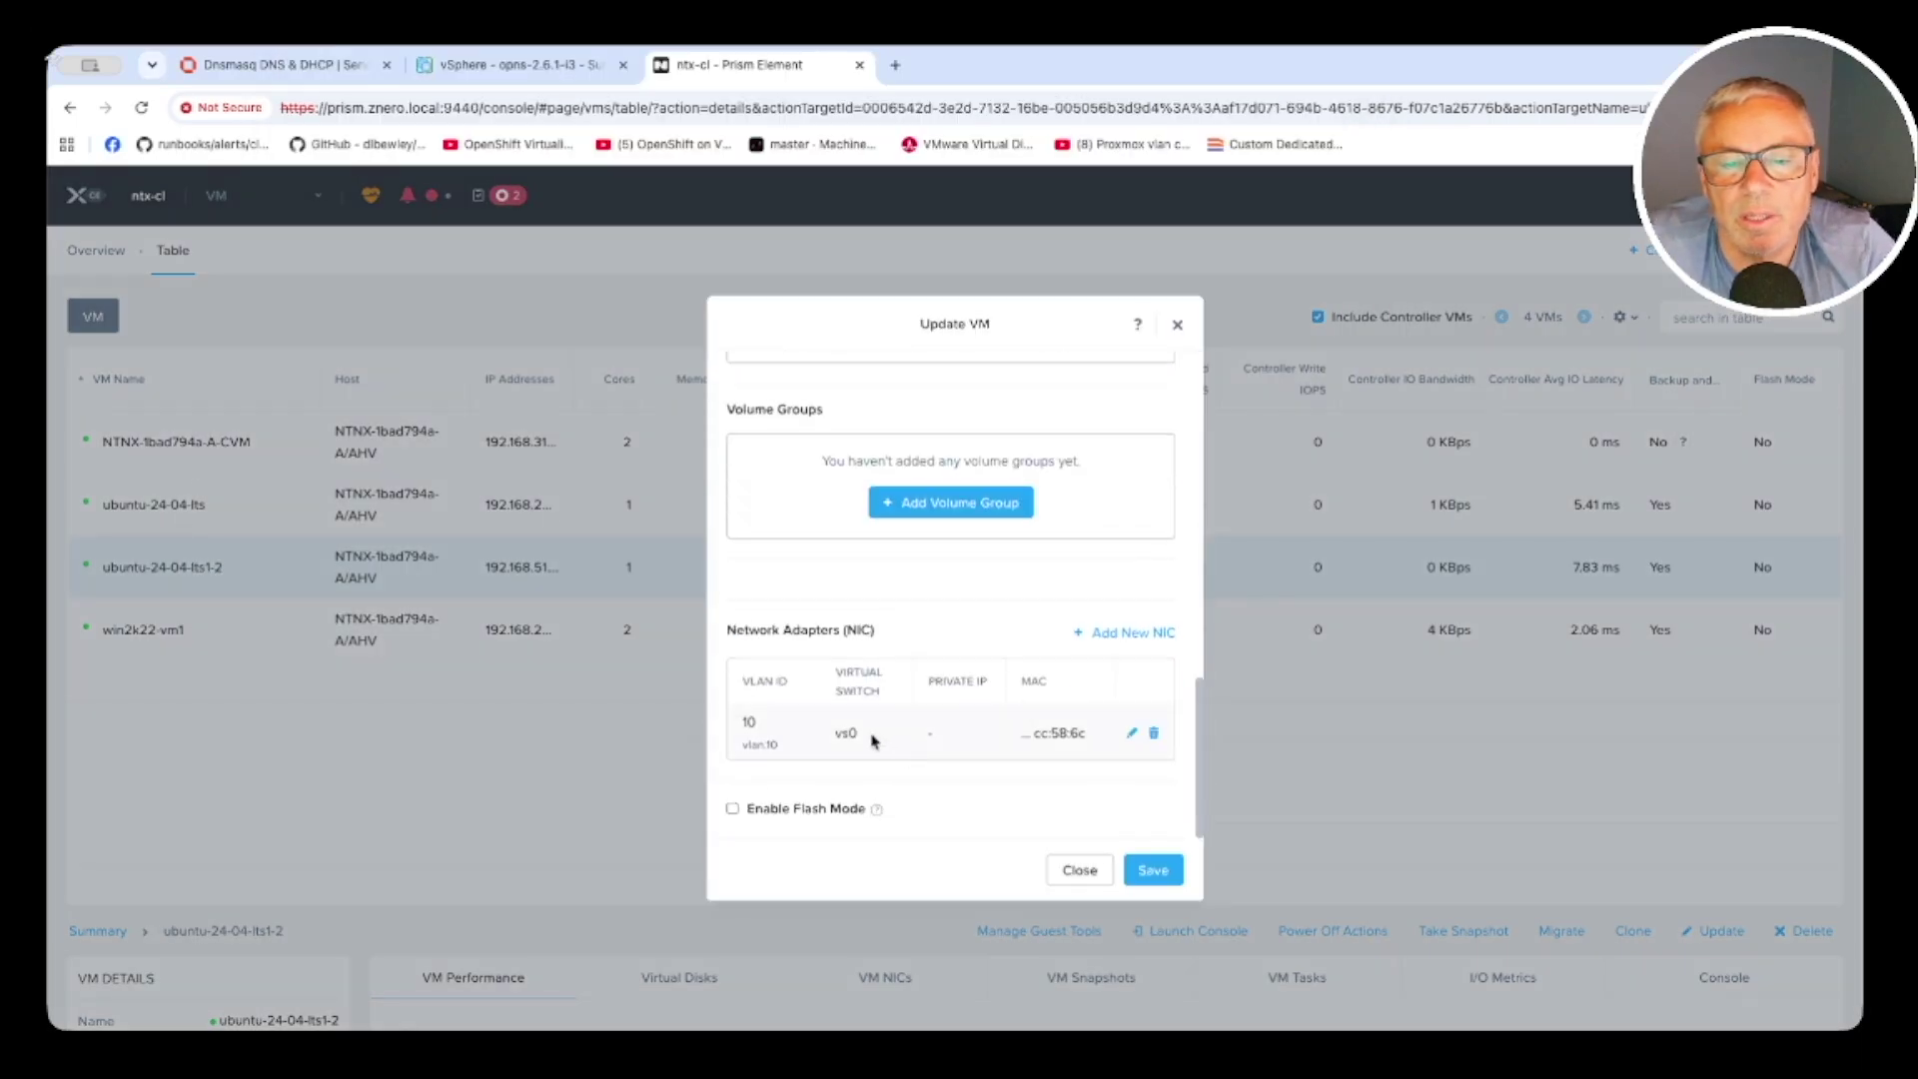
{"action": "left_click_drag", "start_coordinate": [780, 746], "coordinate": [743, 723]}
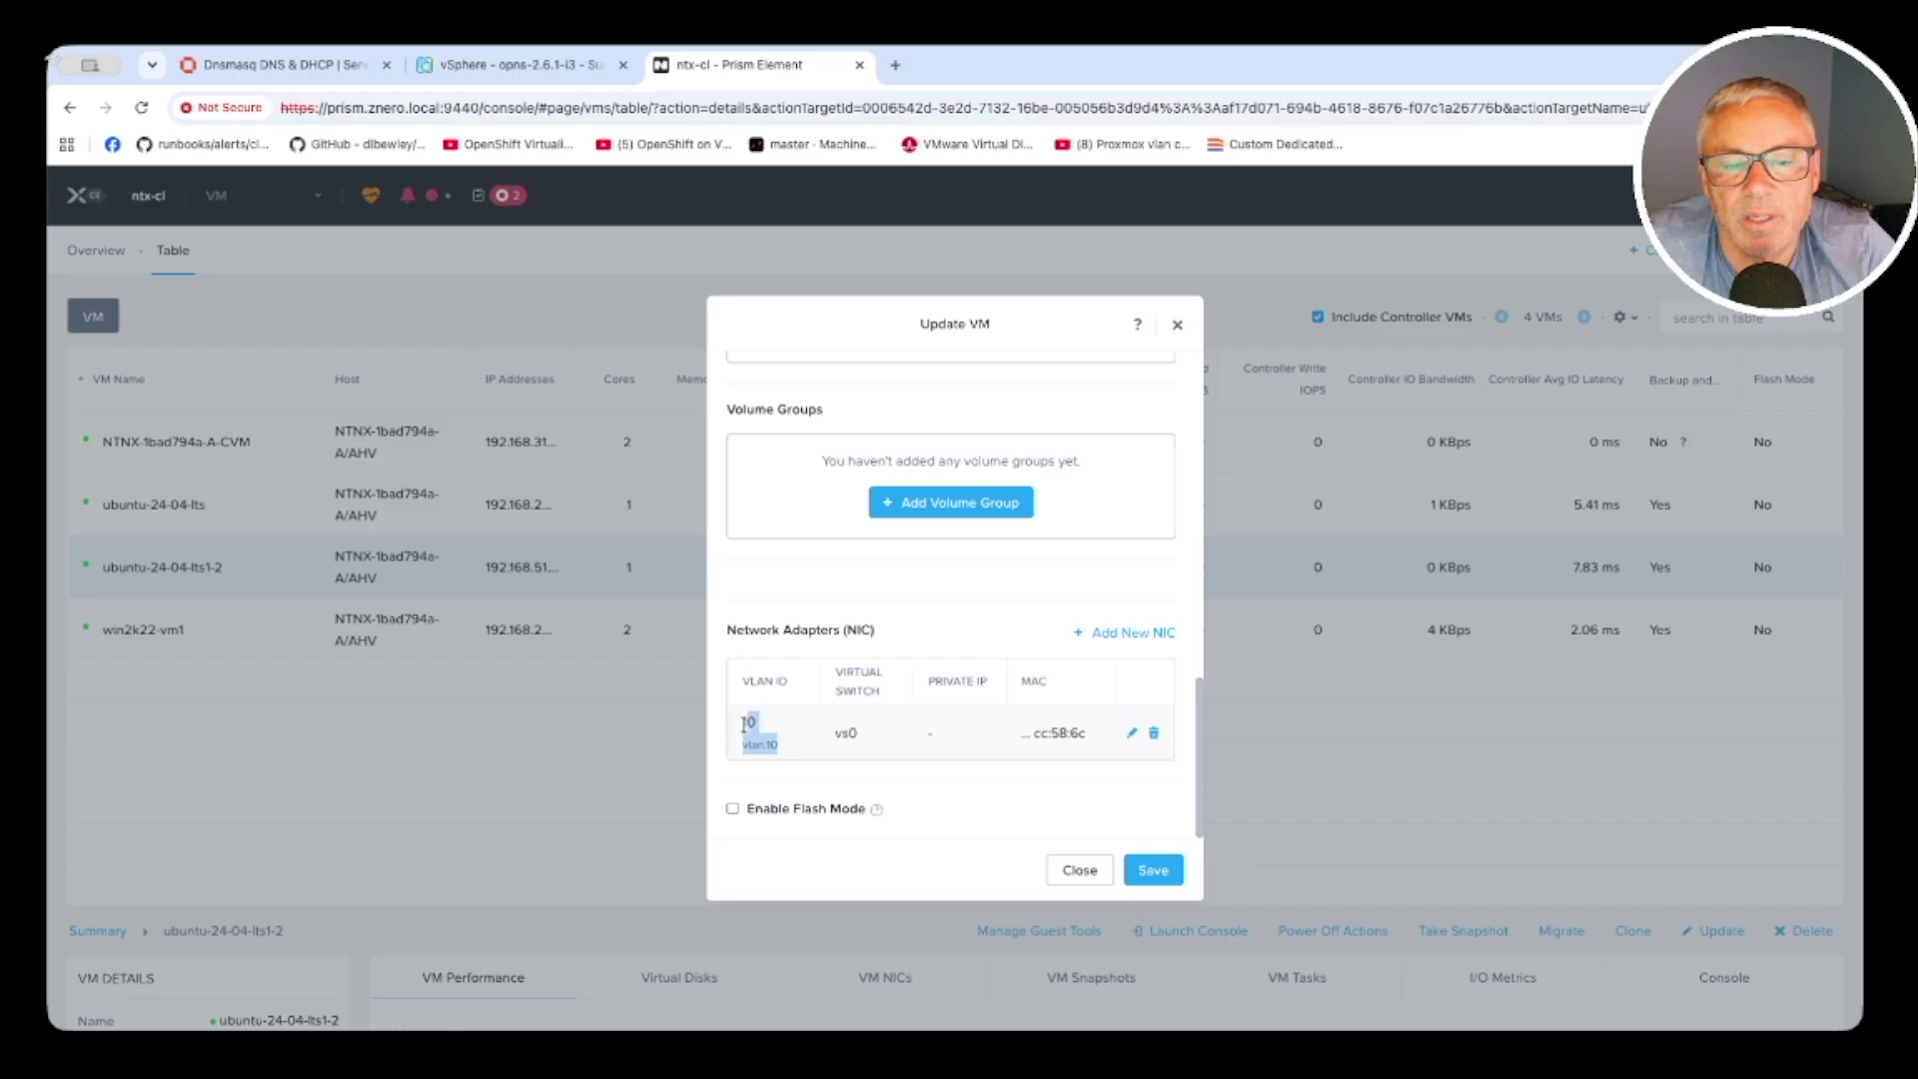
{"action": "left_click", "coordinate": [1068, 871]}
Look through the subnets offered for the ubuntu-24-04-lts1-2 network adapter, leaving the NIC and VM update forms without saving
{"action": "left_click", "coordinate": [160, 629]}
{"action": "left_click", "coordinate": [182, 571]}
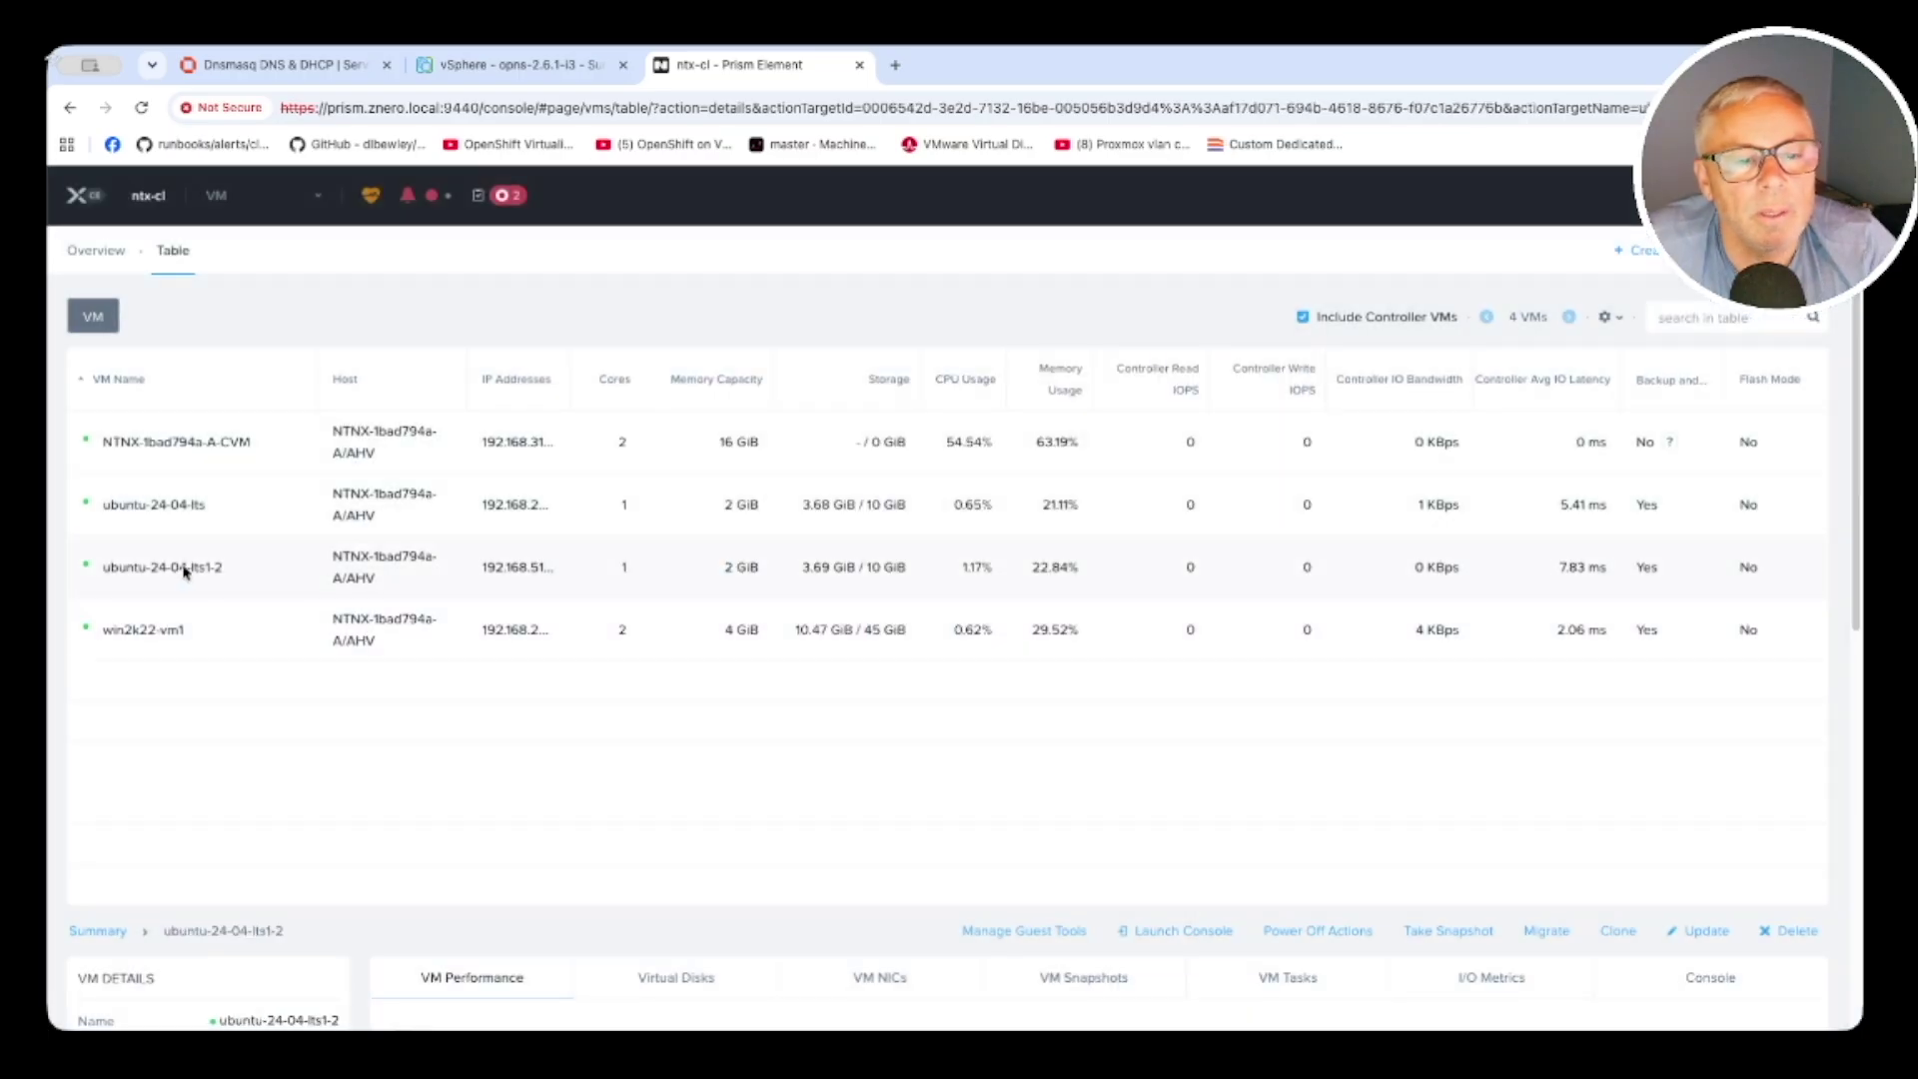
{"action": "right_click", "coordinate": [184, 570]}
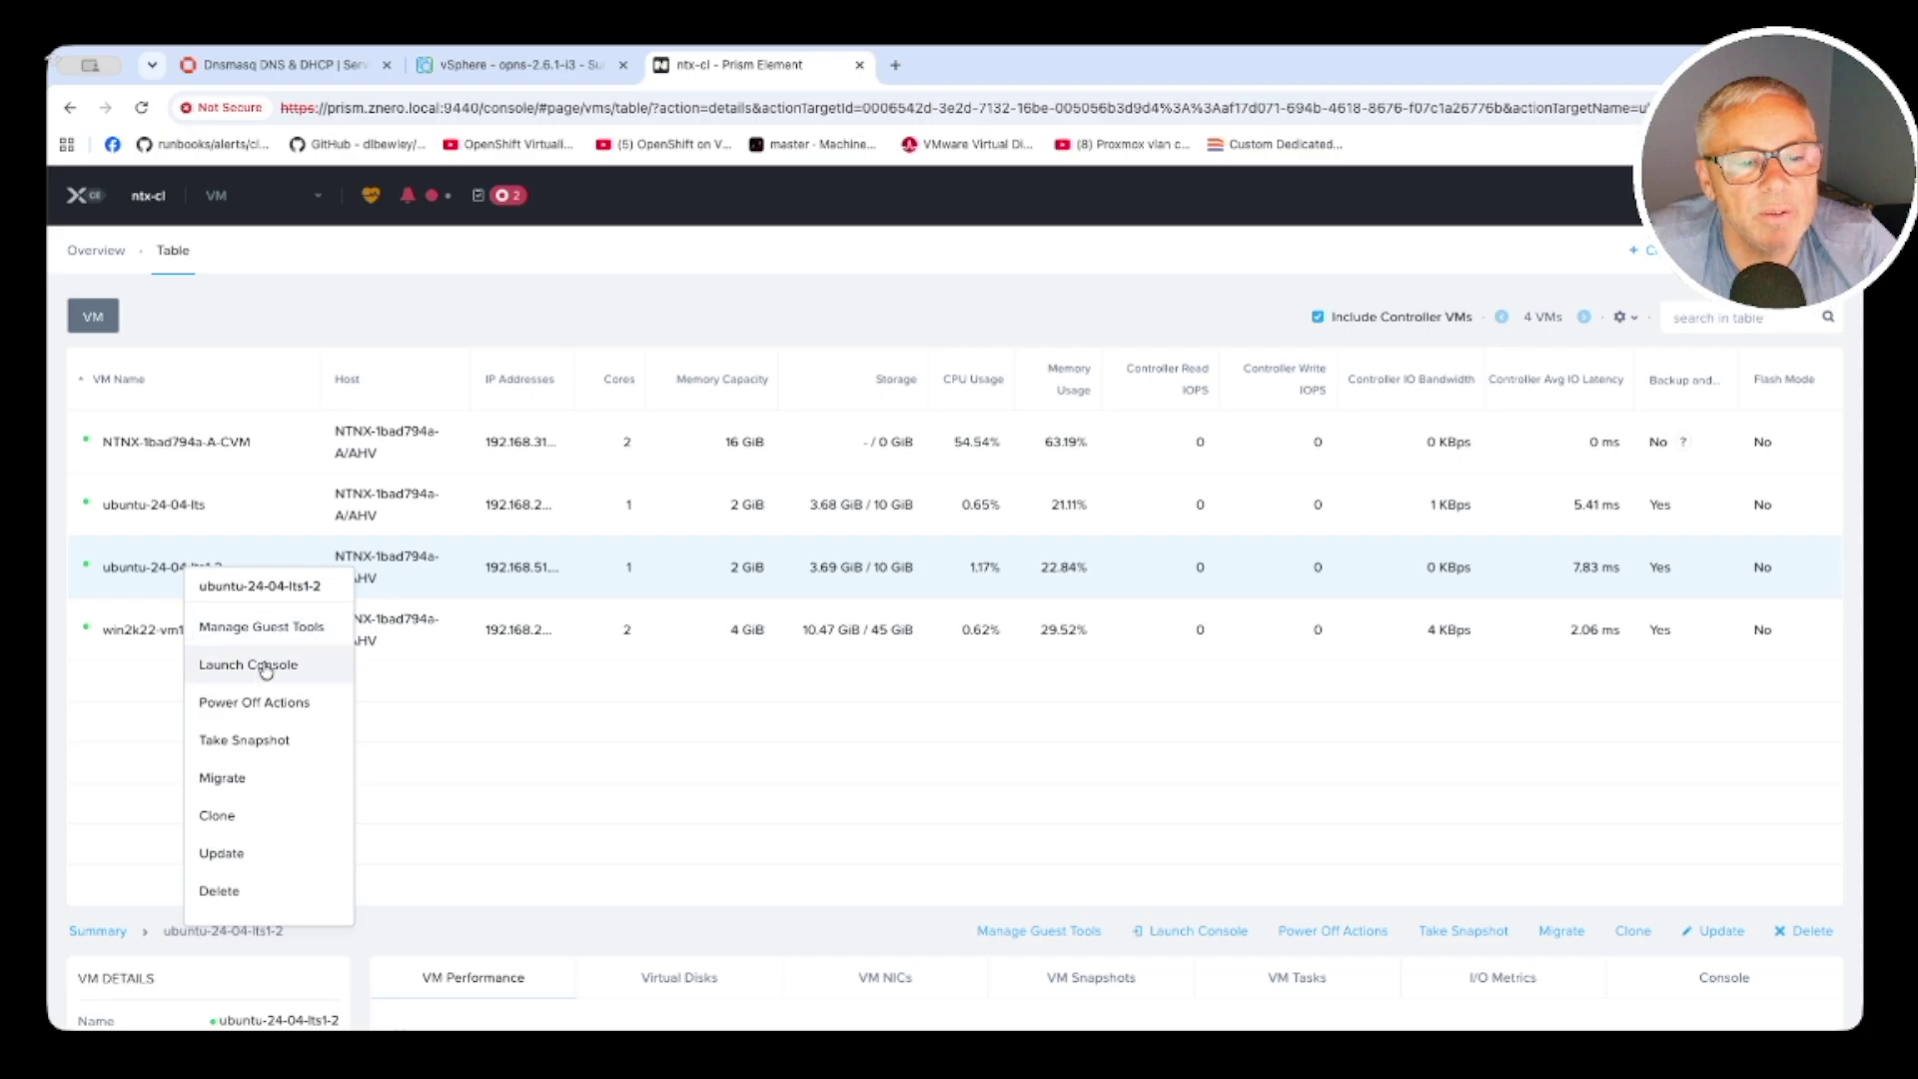
{"action": "left_click", "coordinate": [222, 853]}
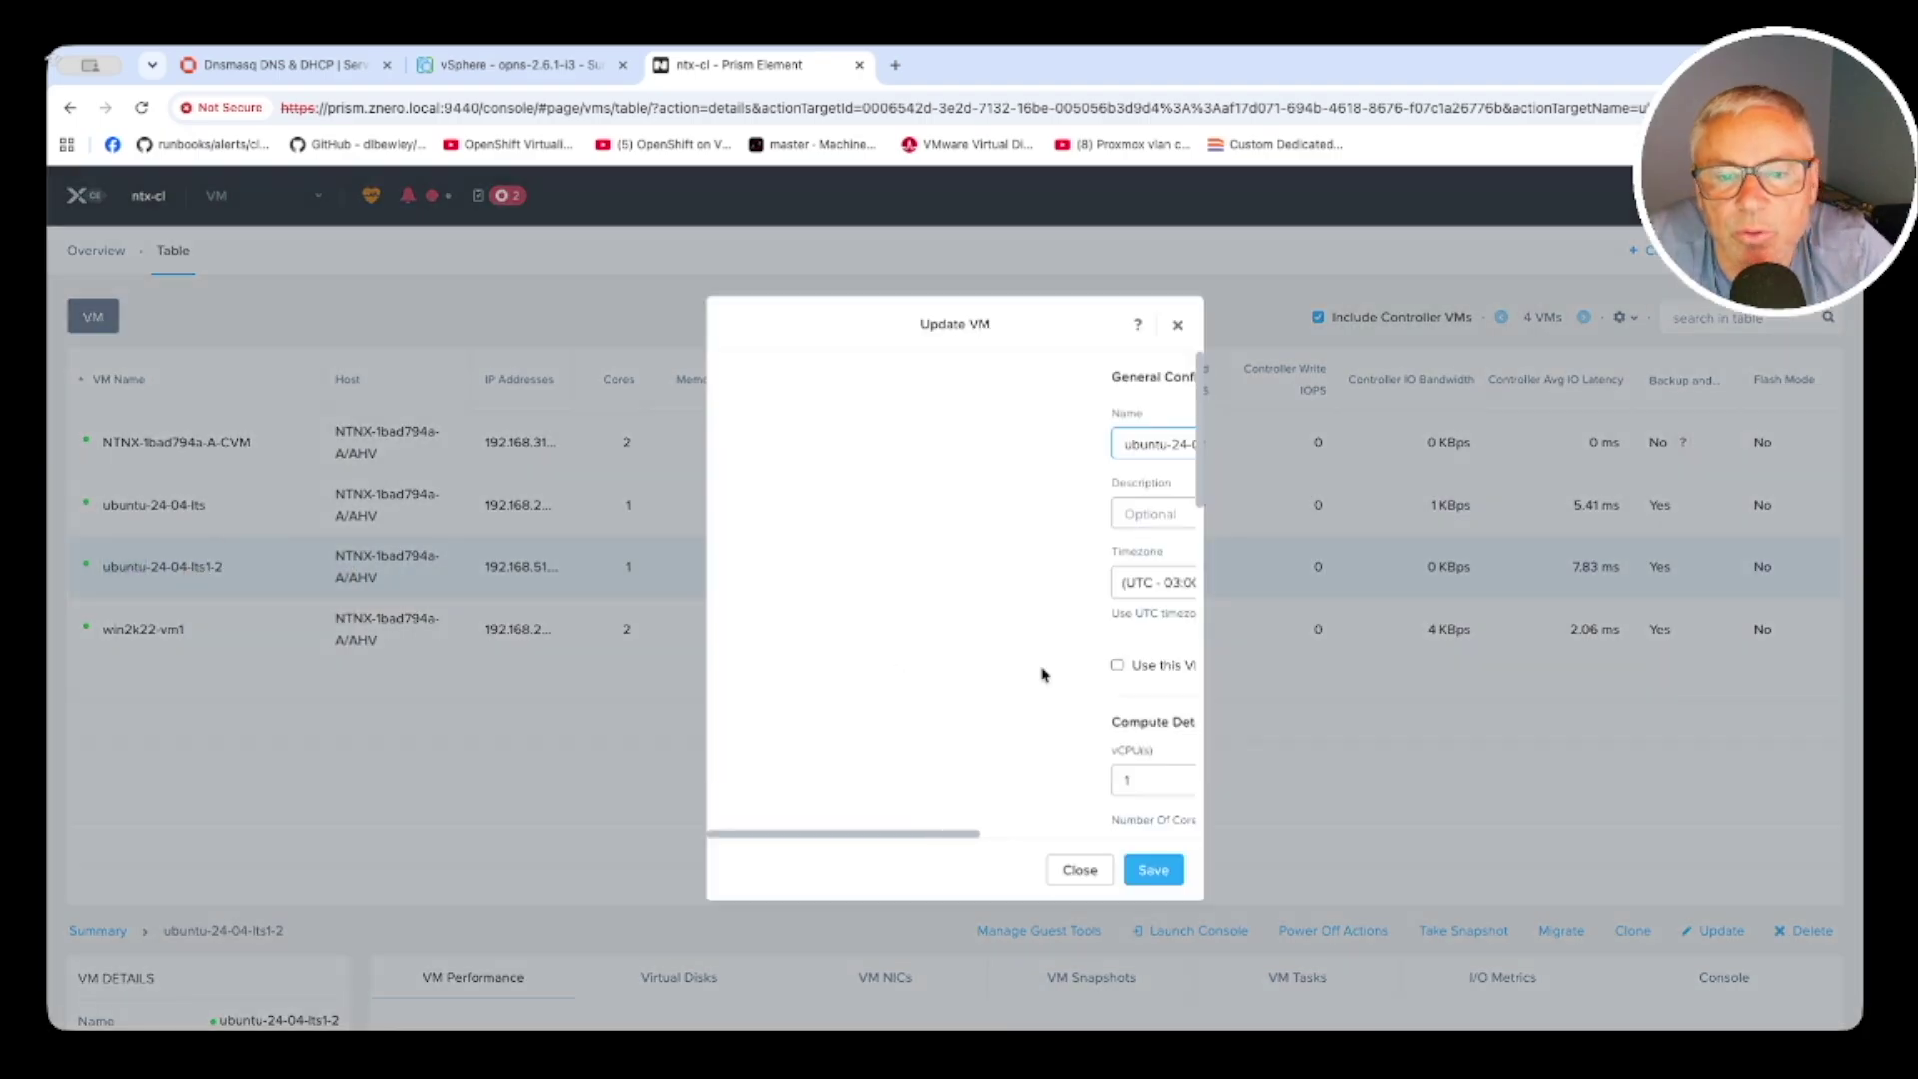
{"action": "scroll", "coordinate": [899, 679], "scroll_direction": "down", "scroll_amount": 10}
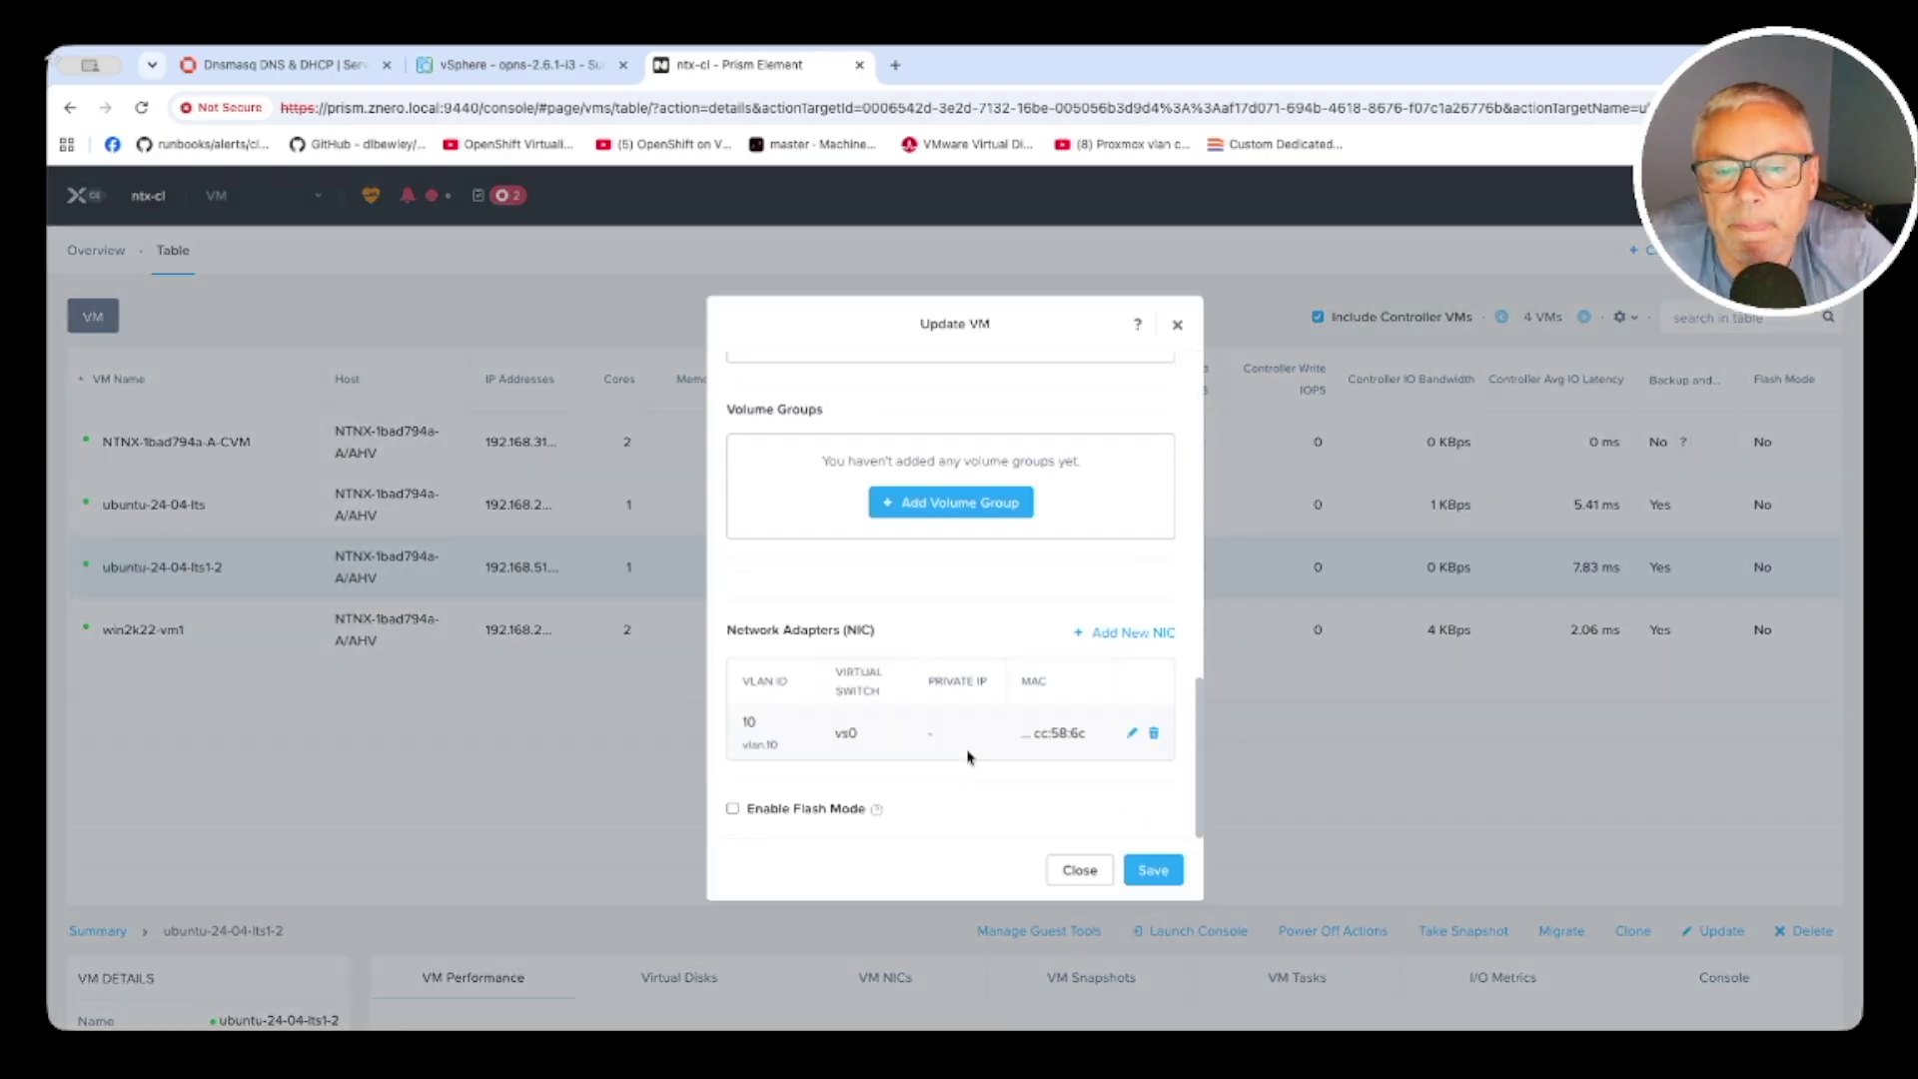
{"action": "left_click", "coordinate": [1132, 732]}
{"action": "left_click", "coordinate": [811, 445]}
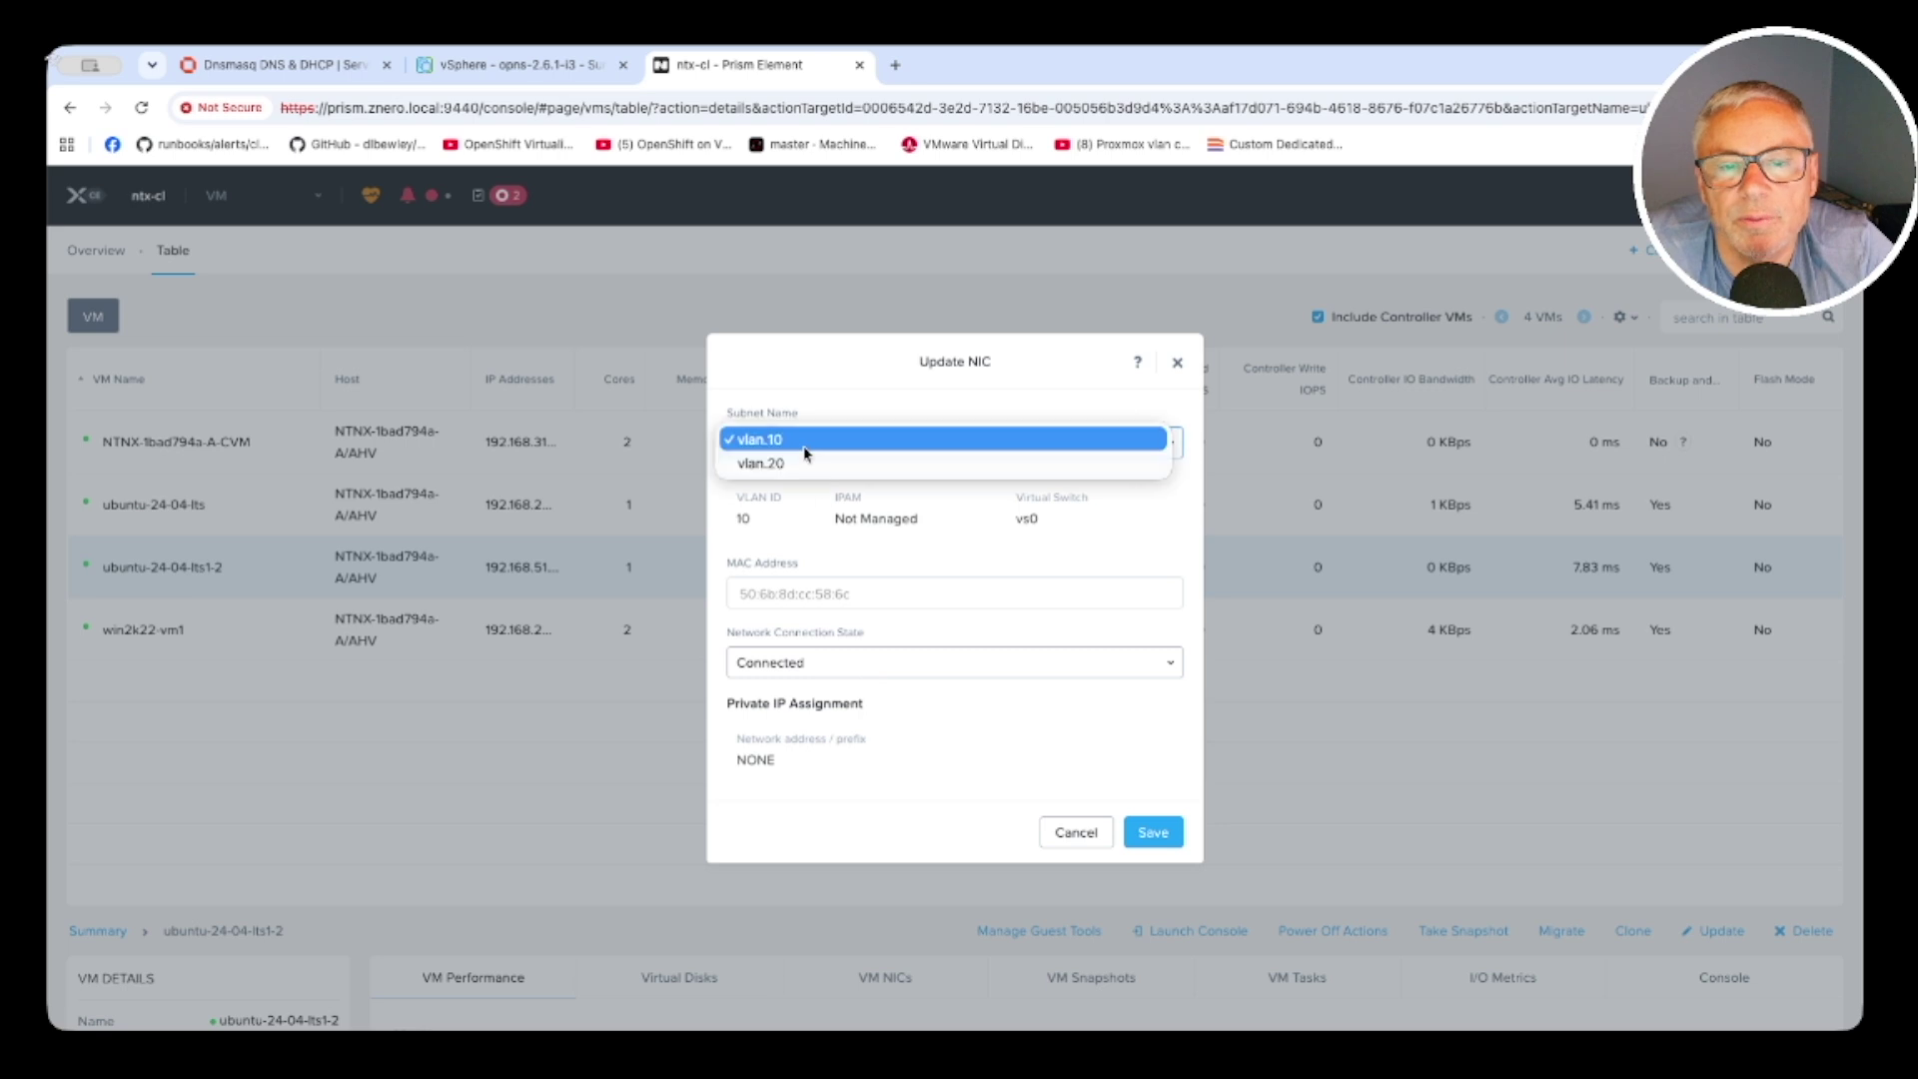
{"action": "left_click", "coordinate": [1087, 845]}
{"action": "left_click", "coordinate": [1088, 845]}
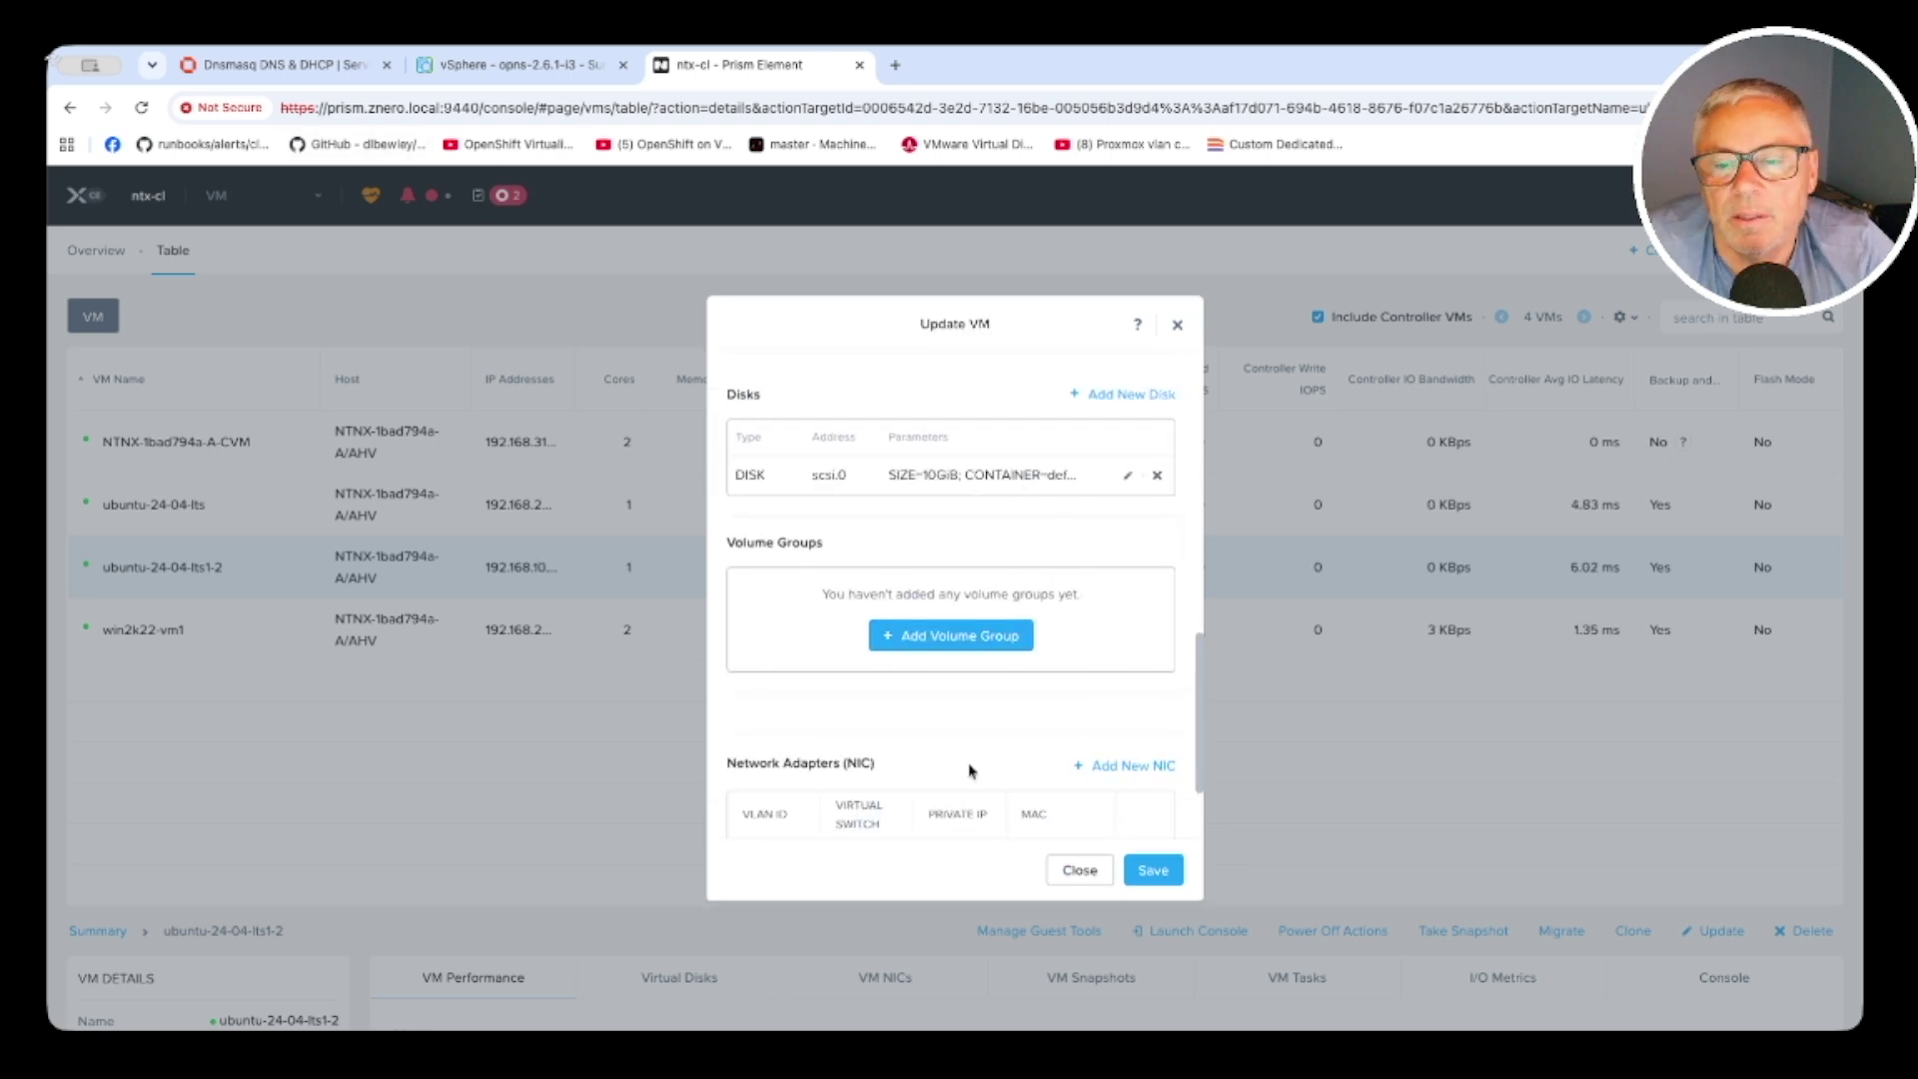
{"action": "left_click", "coordinate": [1076, 870]}
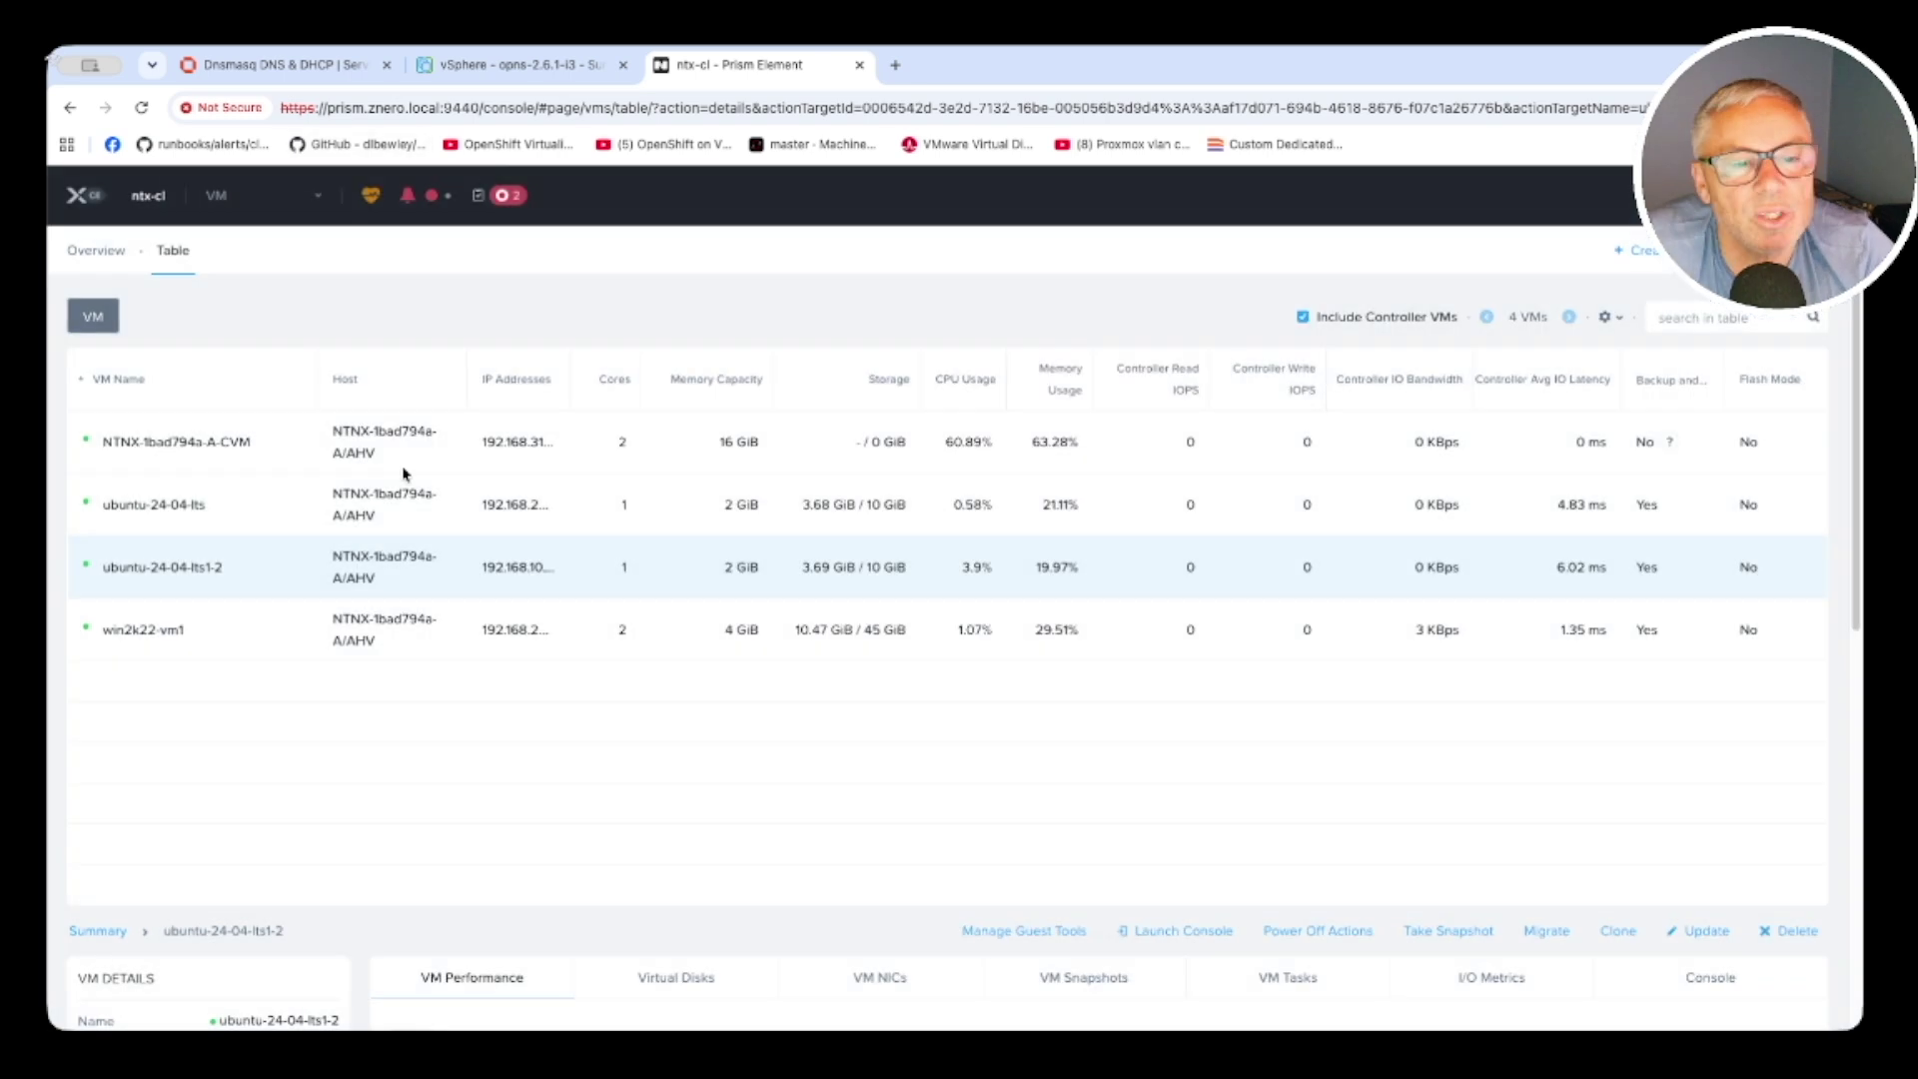
Open the cluster's Network Configuration settings at the list of subnets
{"action": "left_click", "coordinate": [215, 197]}
{"action": "left_click", "coordinate": [225, 626]}
{"action": "scroll", "coordinate": [145, 717], "scroll_direction": "down", "scroll_amount": 7}
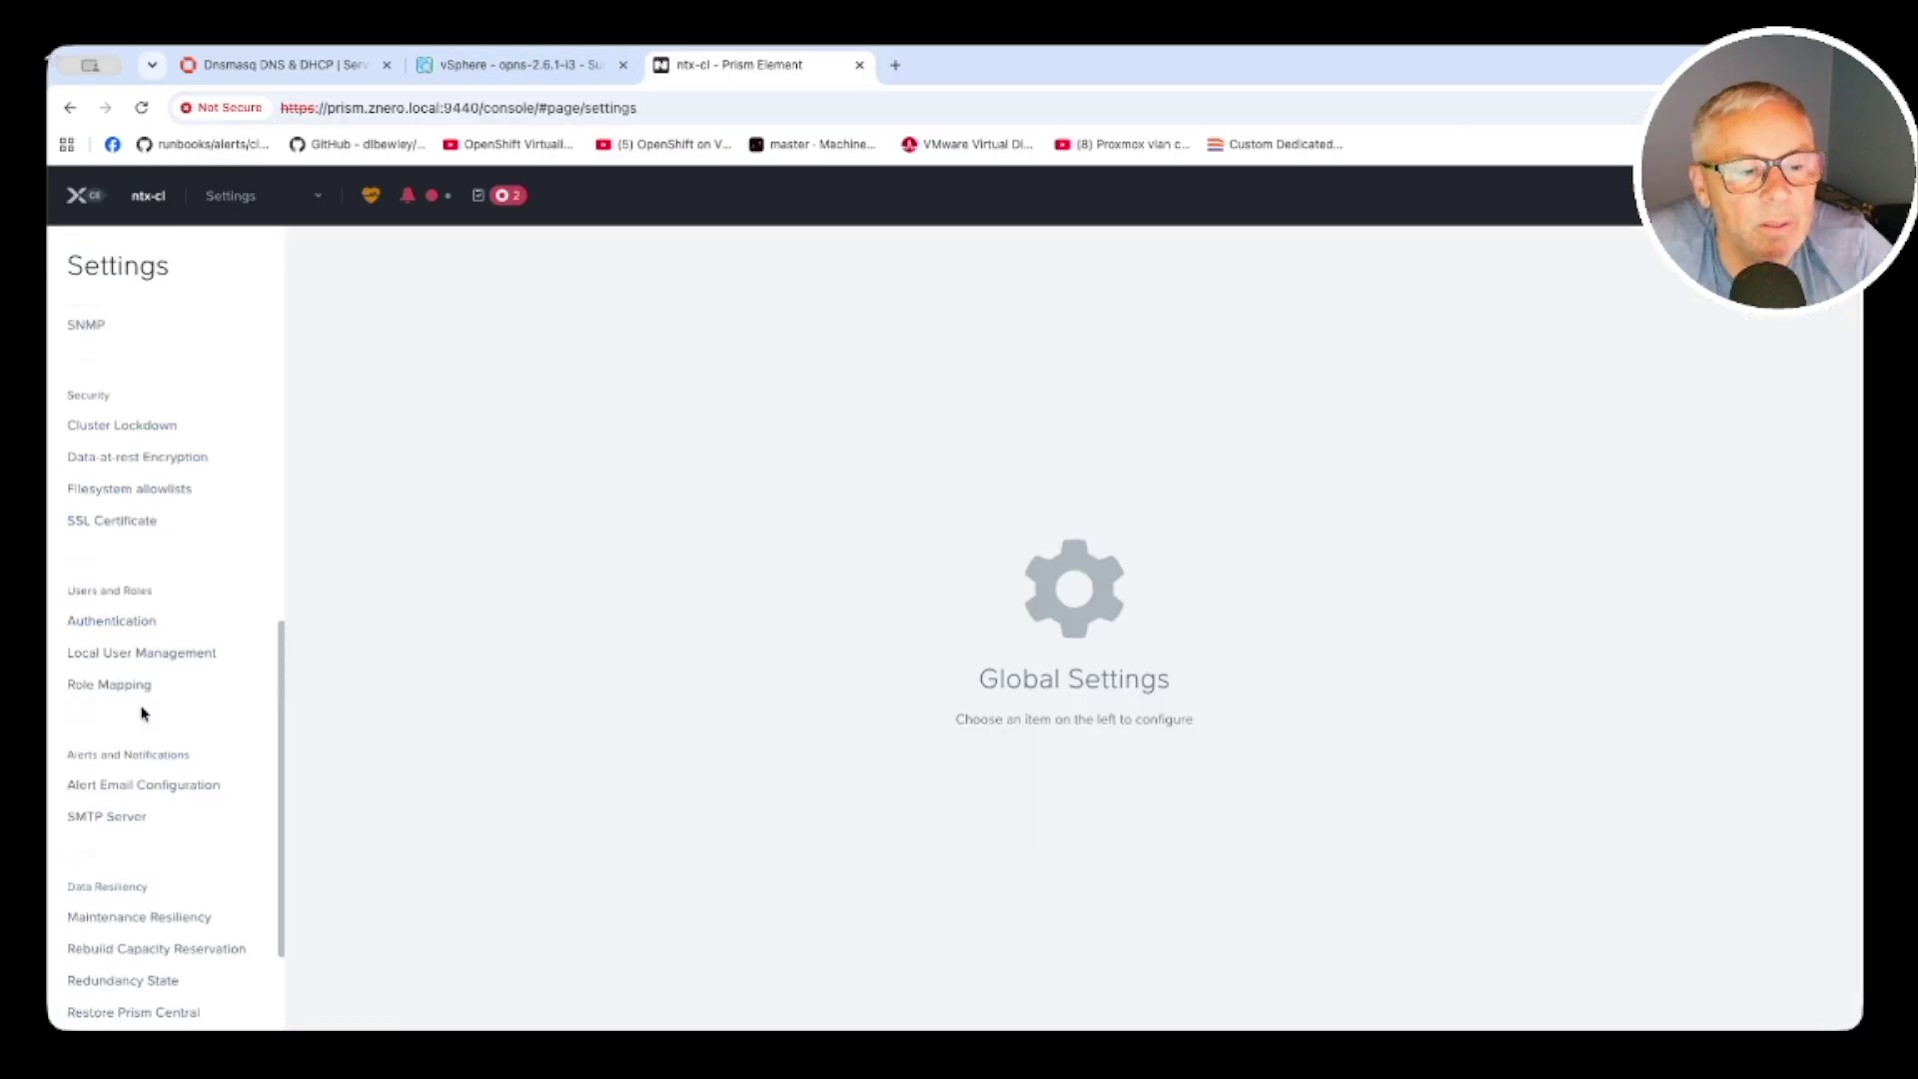
{"action": "scroll", "coordinate": [140, 775], "scroll_direction": "up", "scroll_amount": 4}
{"action": "left_click", "coordinate": [128, 584]}
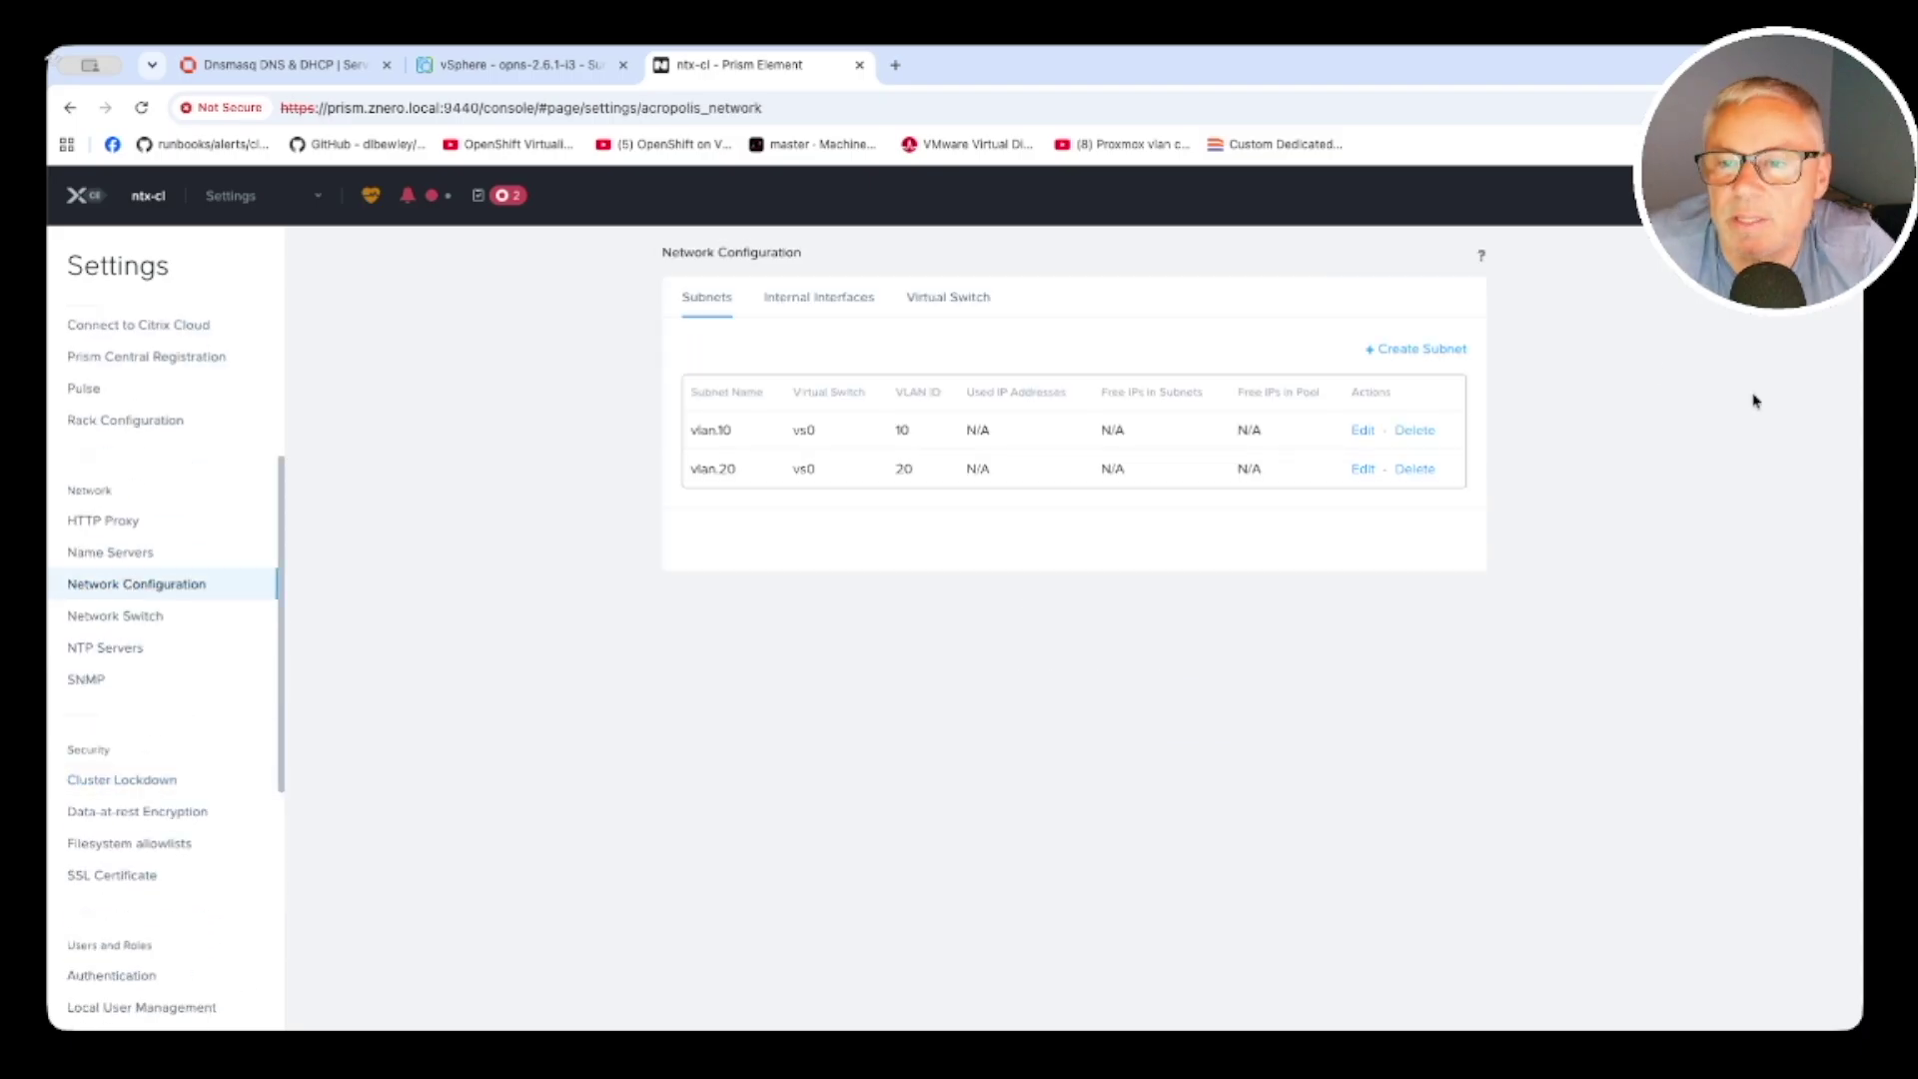
View the blank subnet creation form, cancel it, and examine the vlan.10 entry in the subnet list
{"action": "left_click", "coordinate": [1418, 349]}
{"action": "left_click", "coordinate": [1359, 605]}
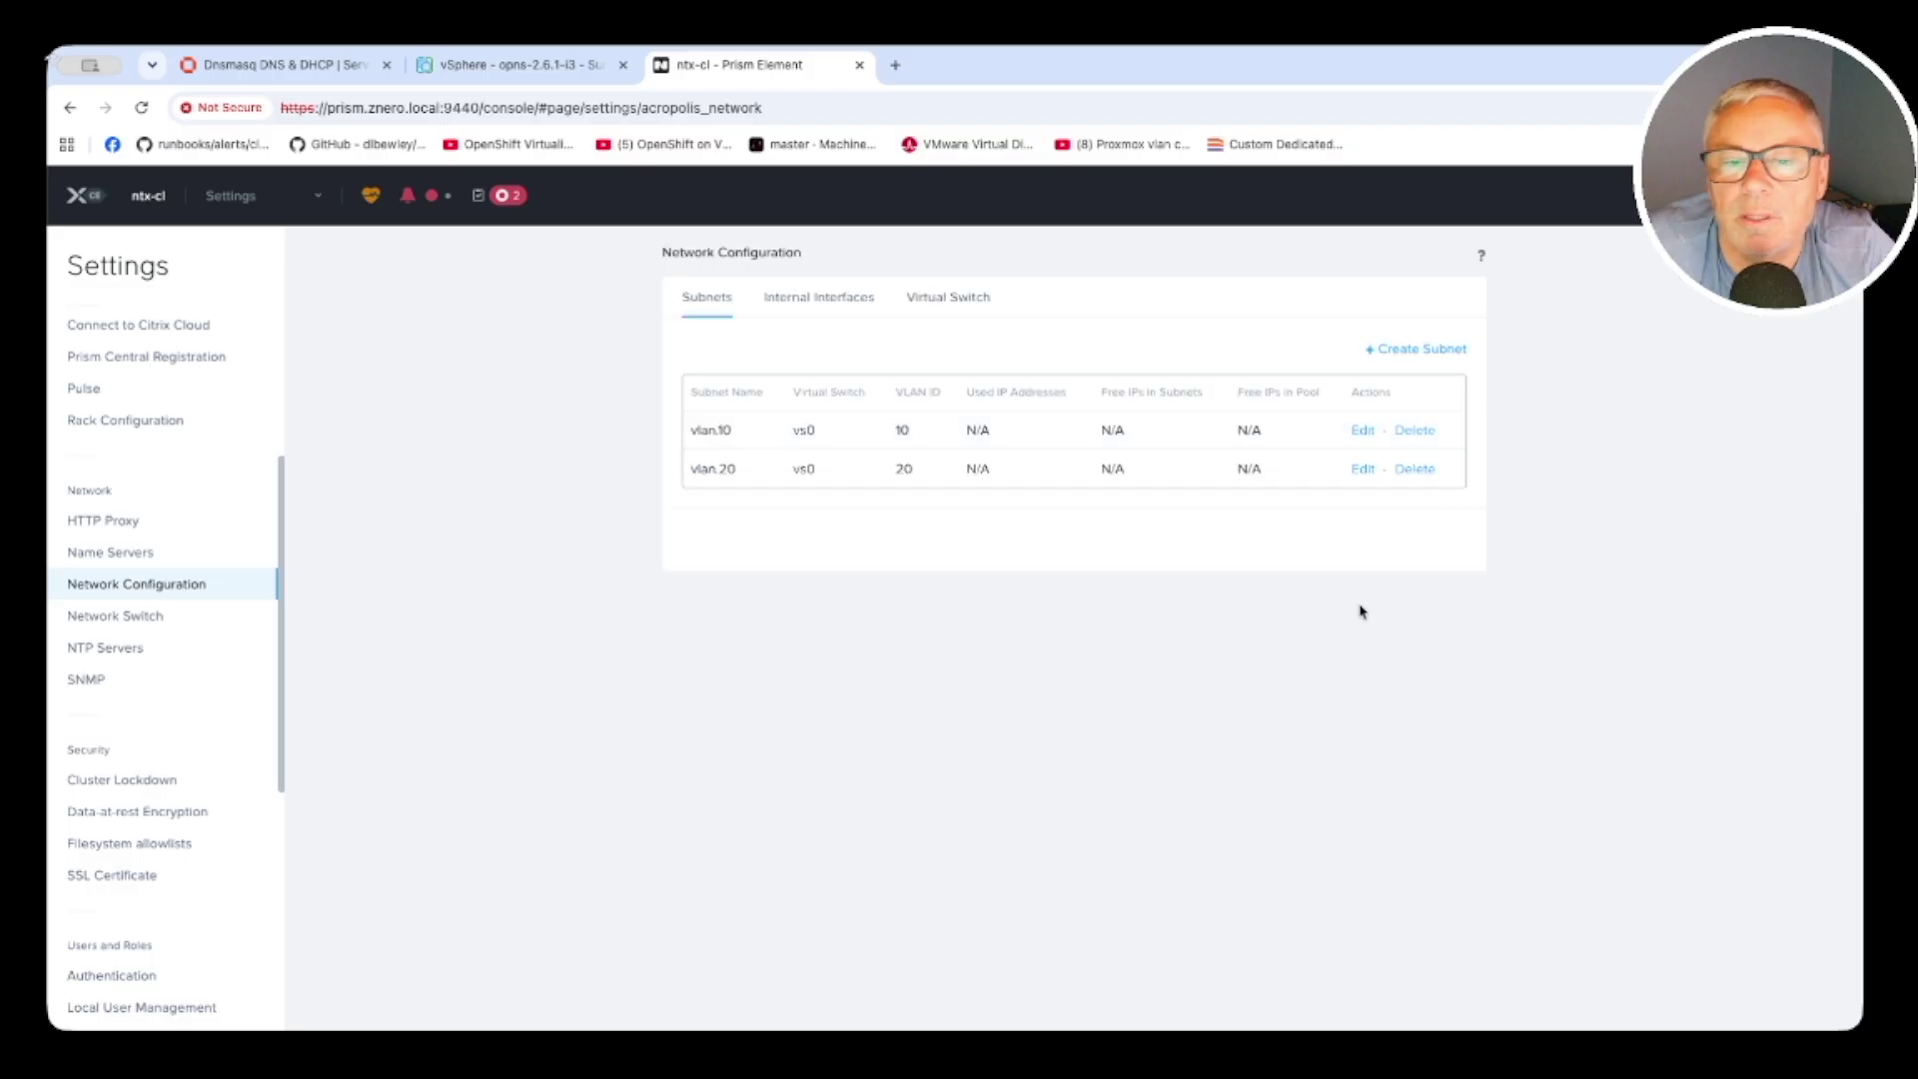
{"action": "left_click_drag", "start_coordinate": [734, 431], "coordinate": [690, 429]}
{"action": "left_click", "coordinate": [691, 435]}
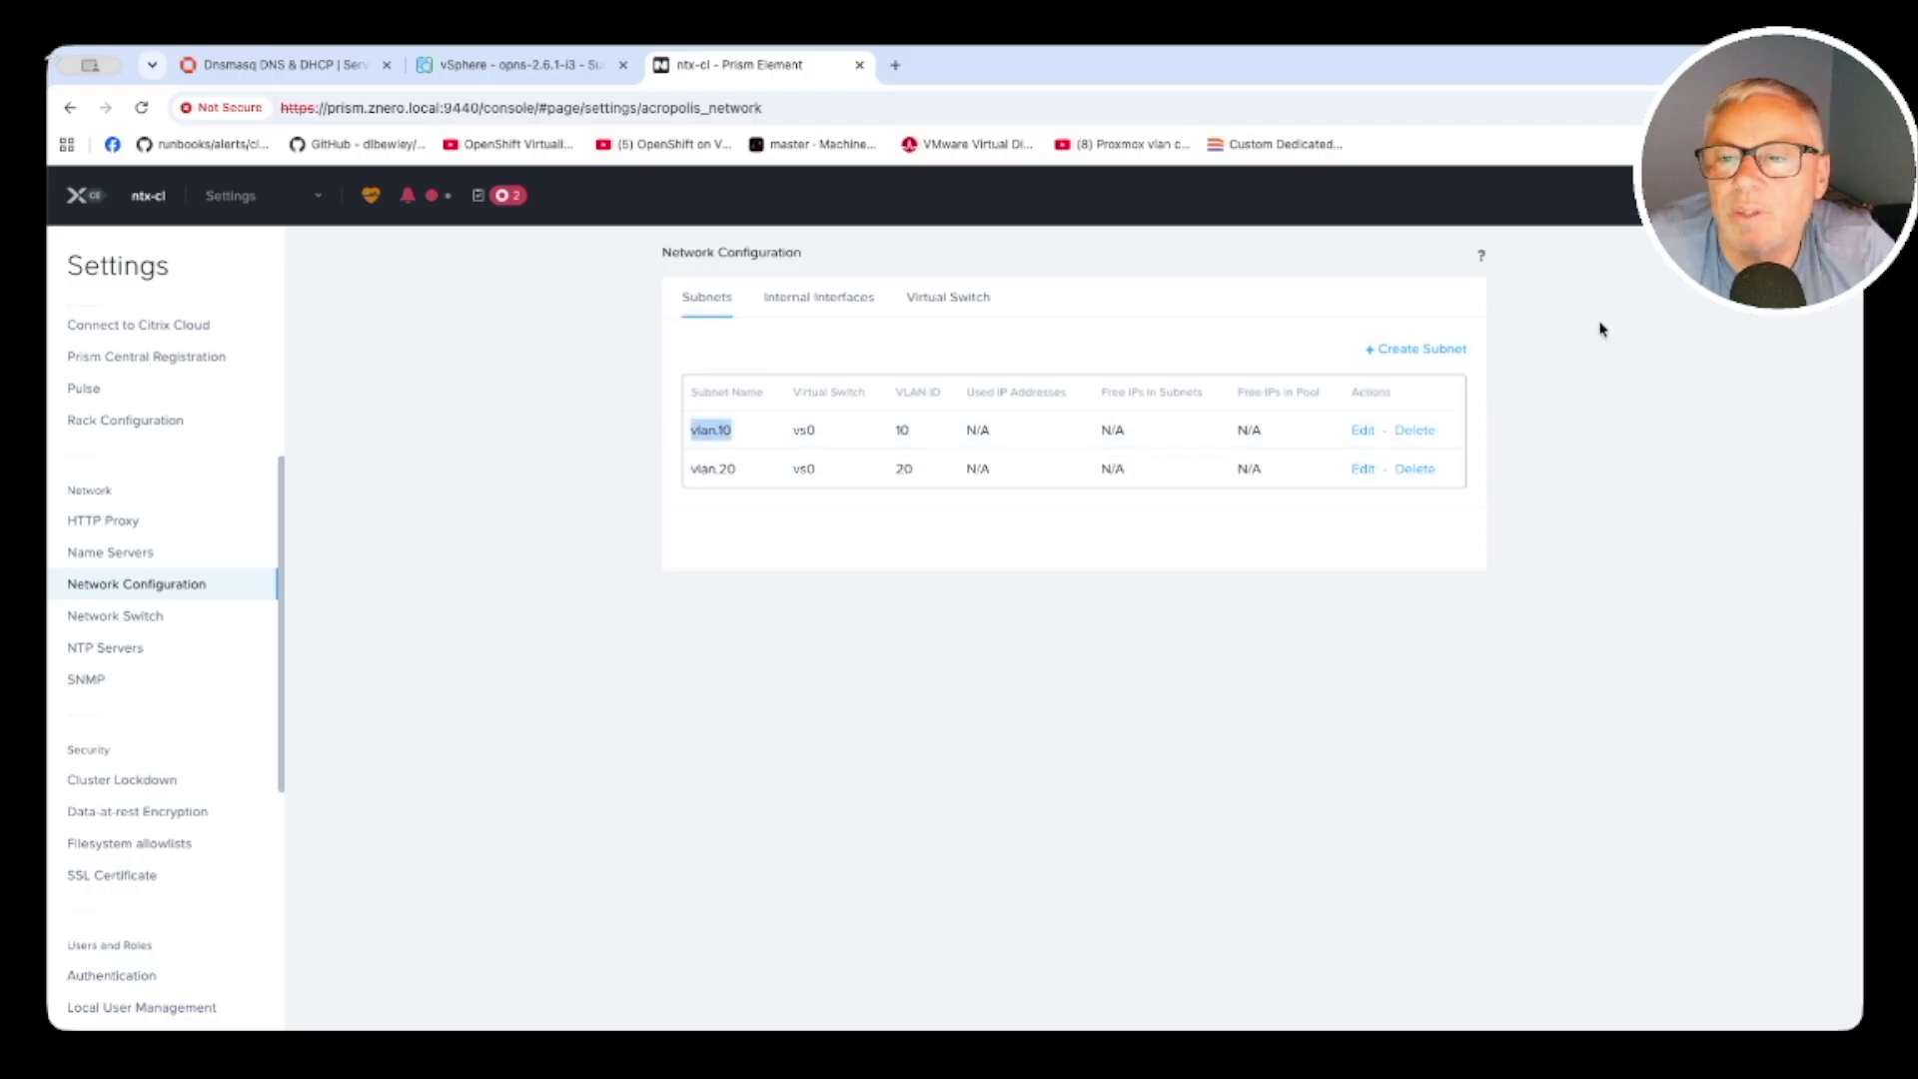
Create a subnet named net-untagging on virtual switch vs0 with VLAN ID 0, leaving IP address management off
{"action": "left_click", "coordinate": [1380, 351]}
{"action": "left_click", "coordinate": [714, 321]}
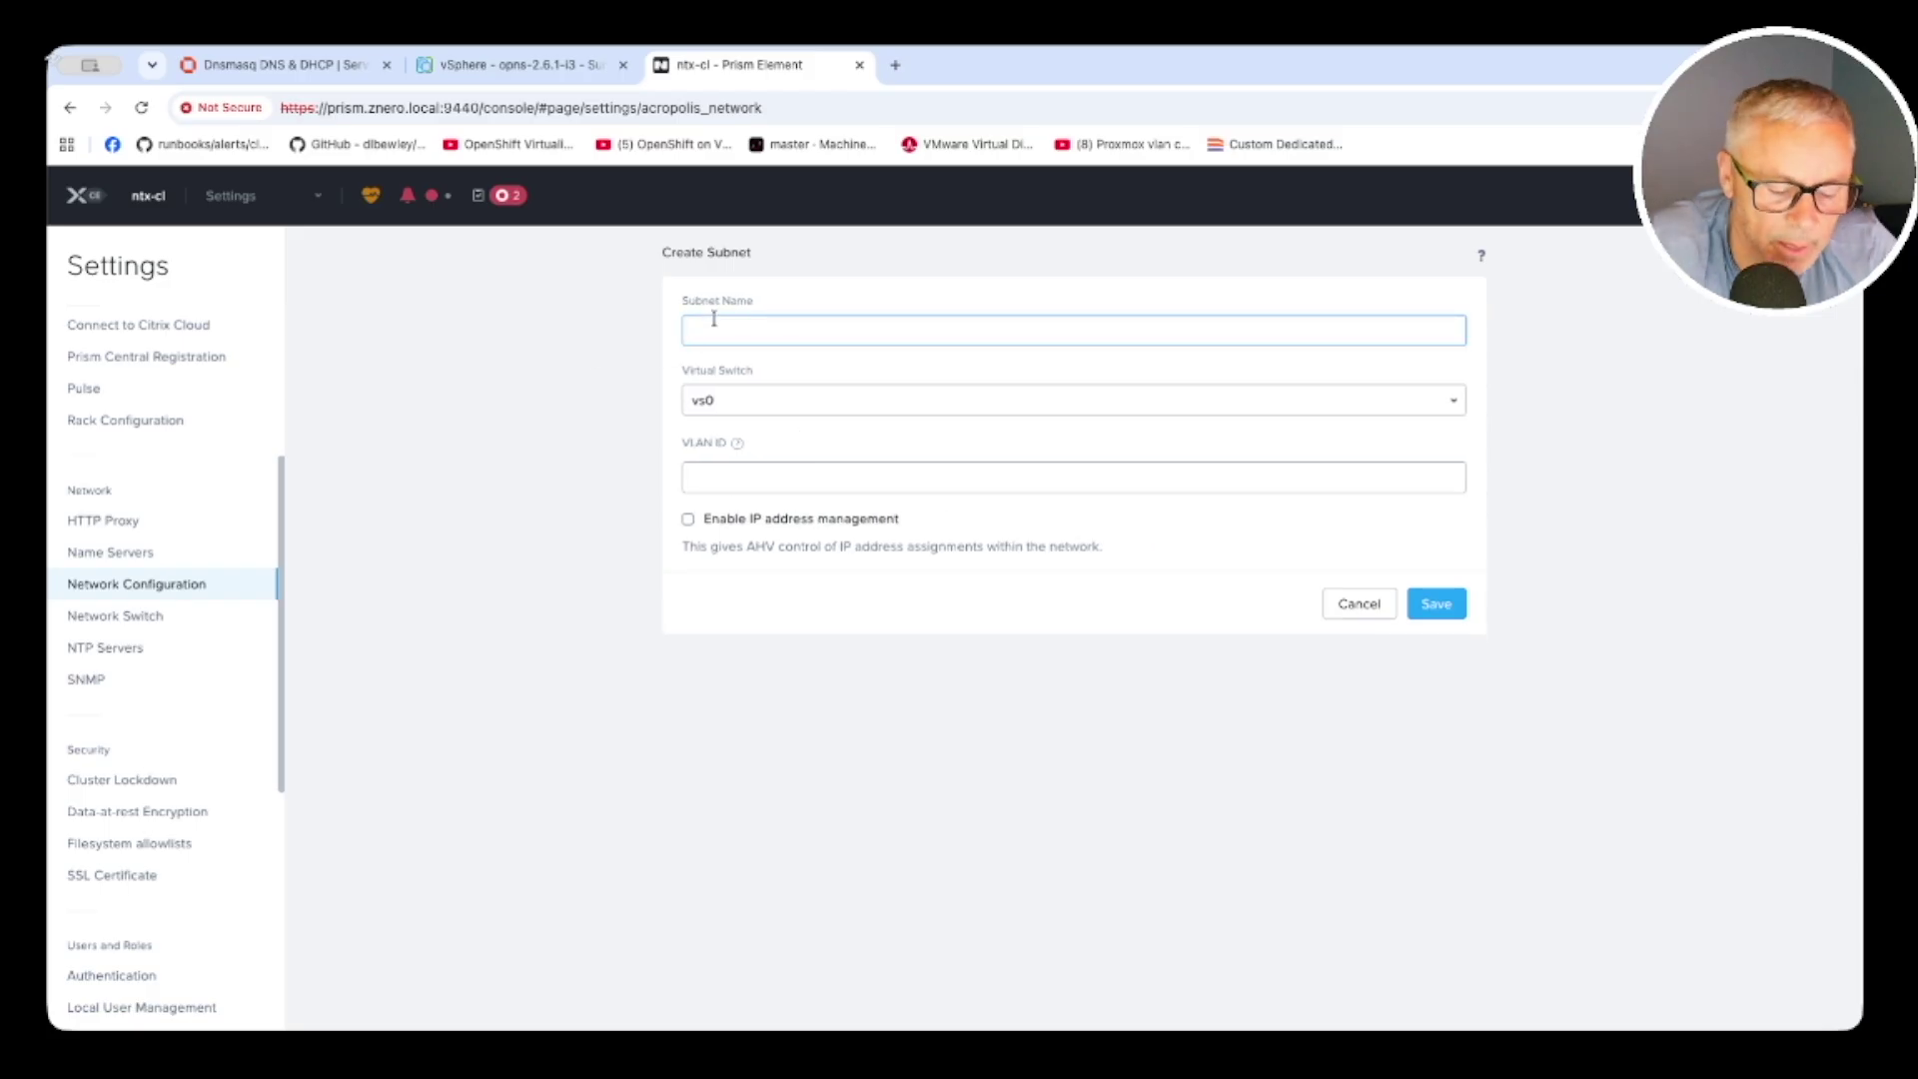
{"action": "type", "text": "re"}
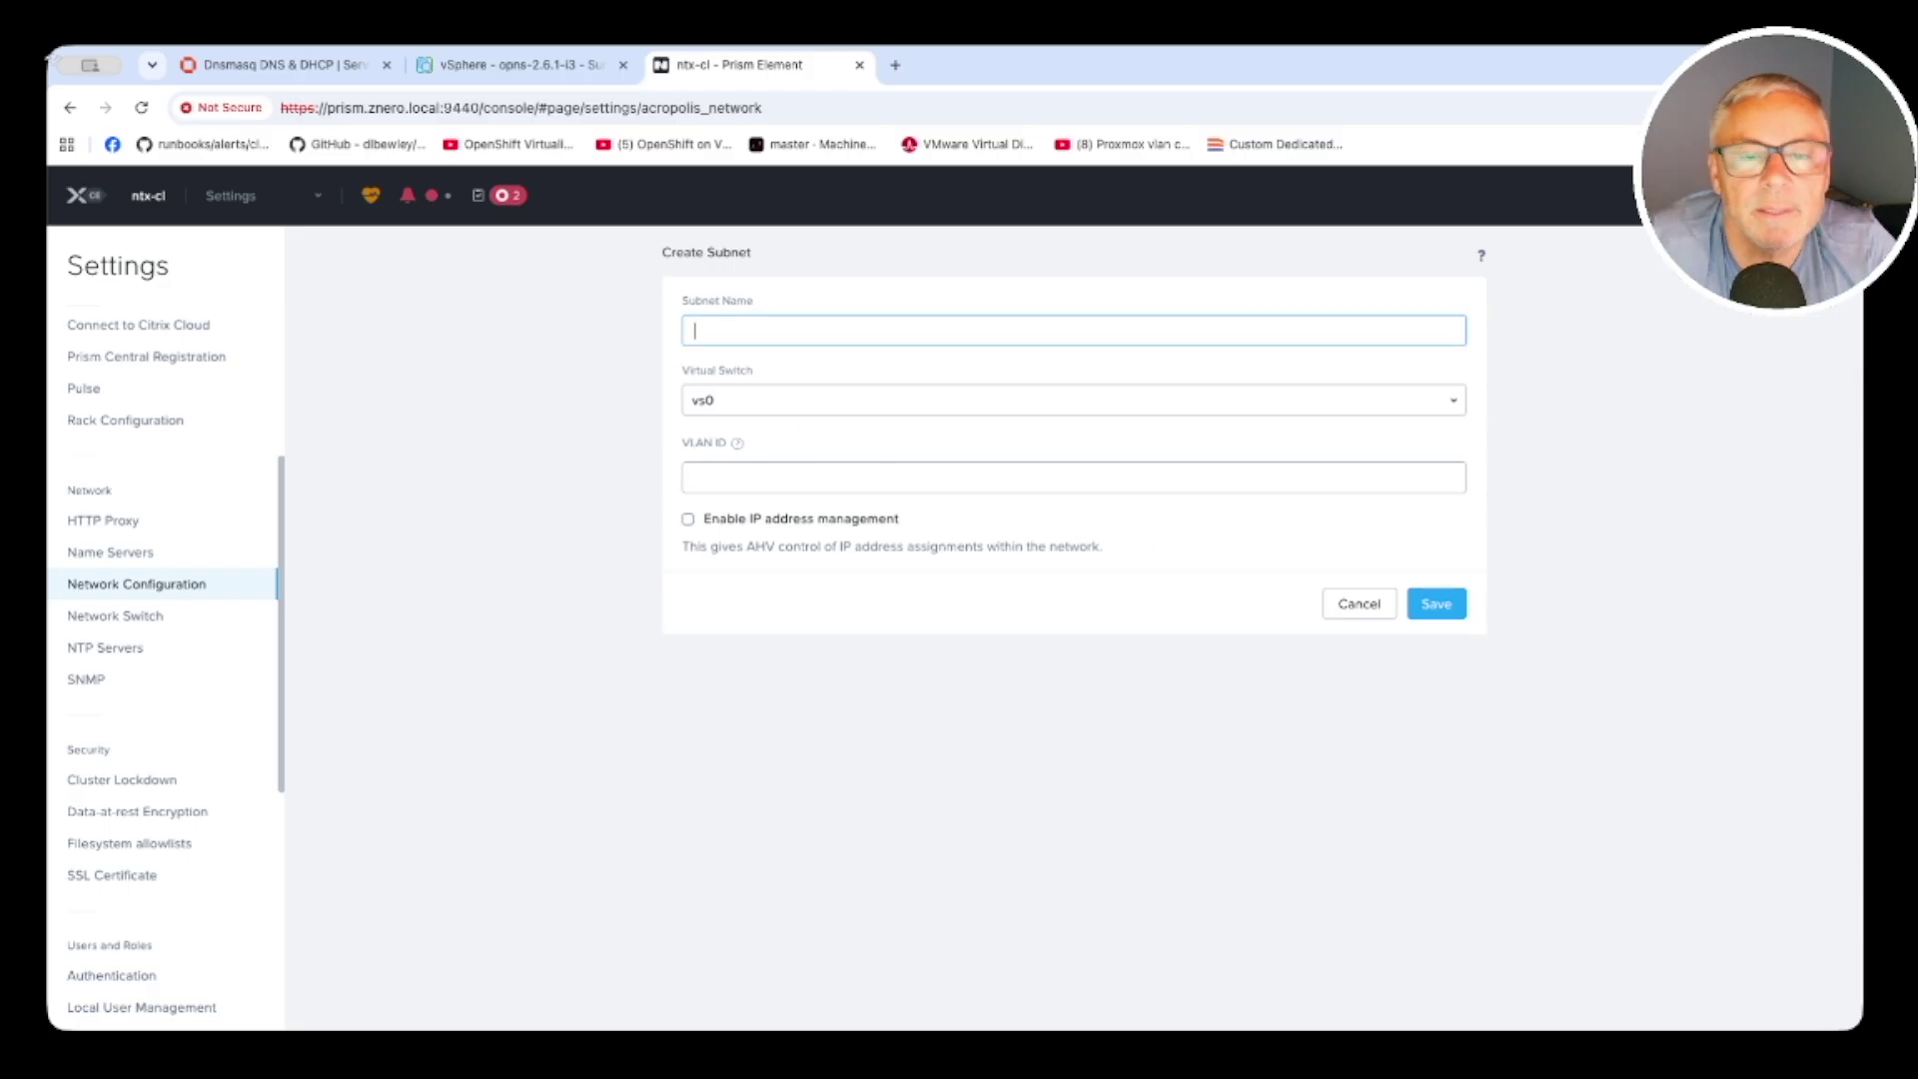
{"action": "type", "text": "t-untagging"}
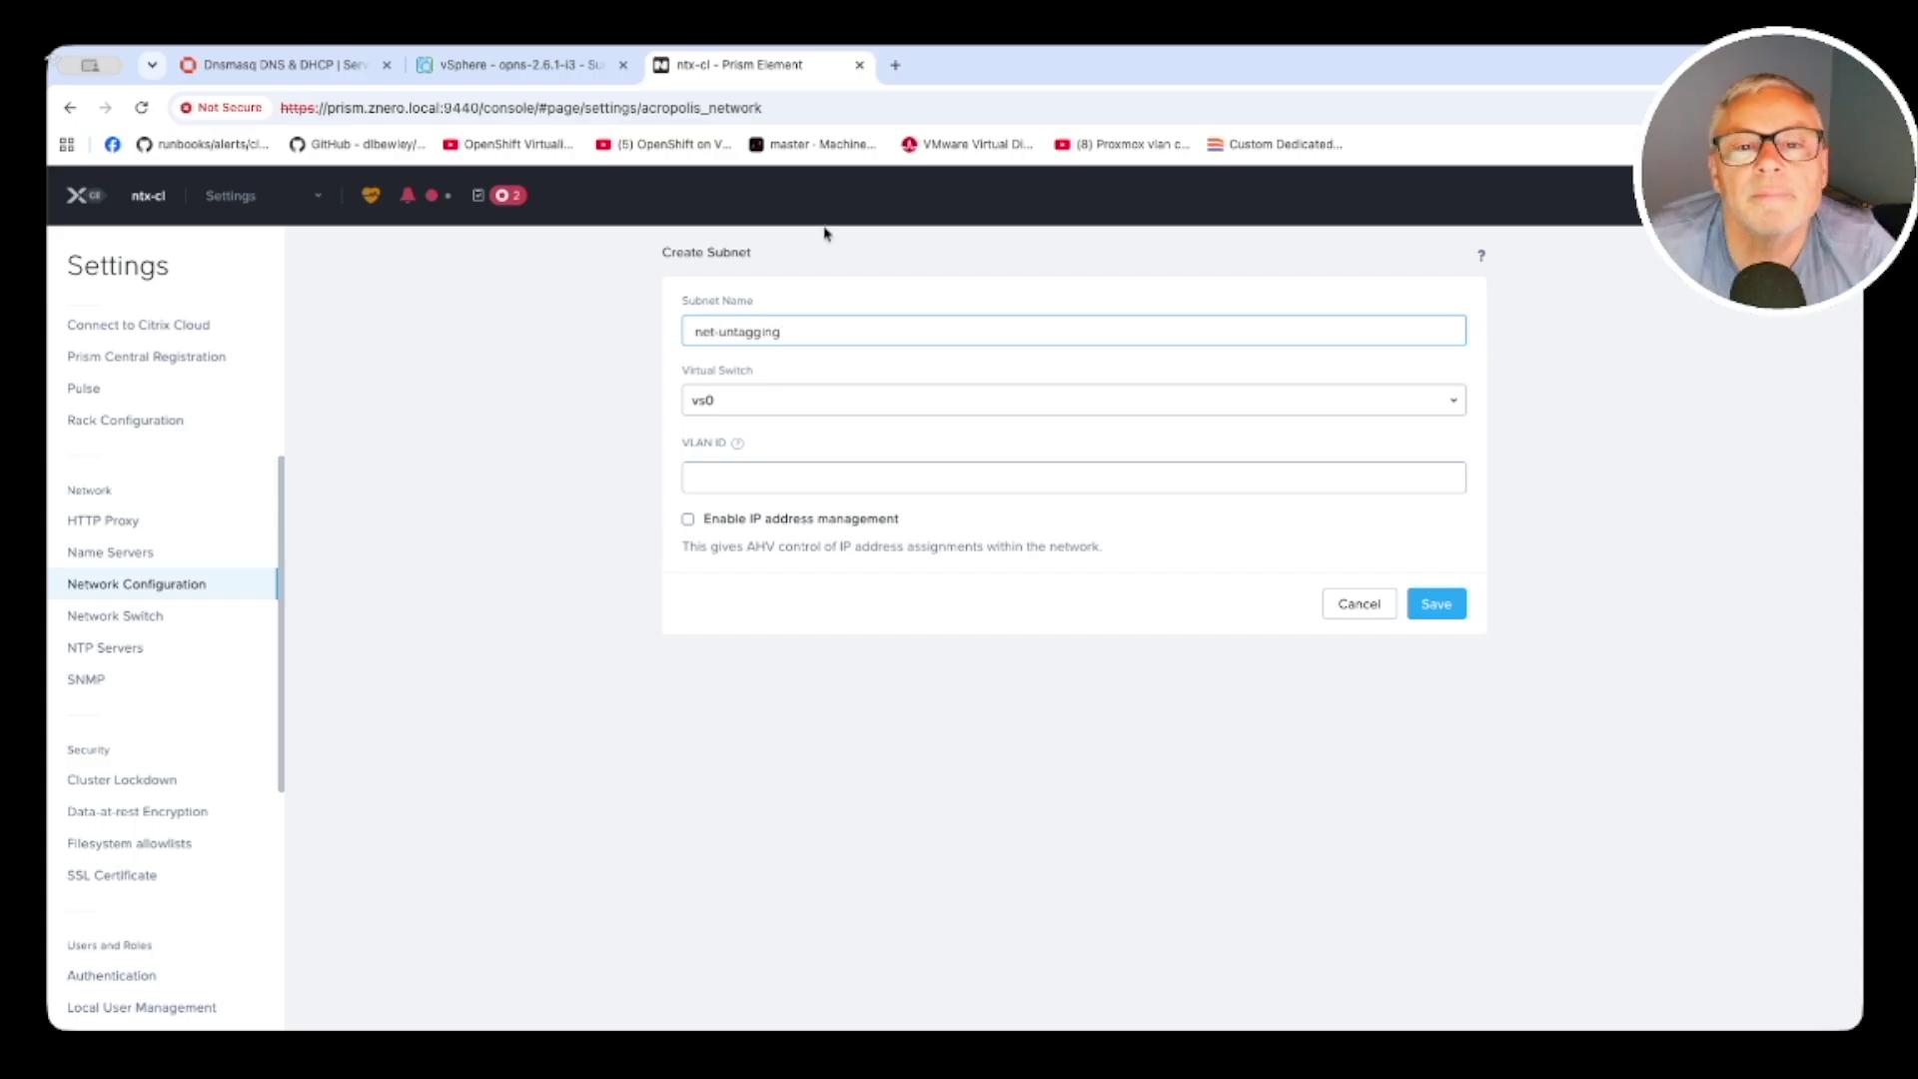
{"action": "left_click", "coordinate": [748, 484]}
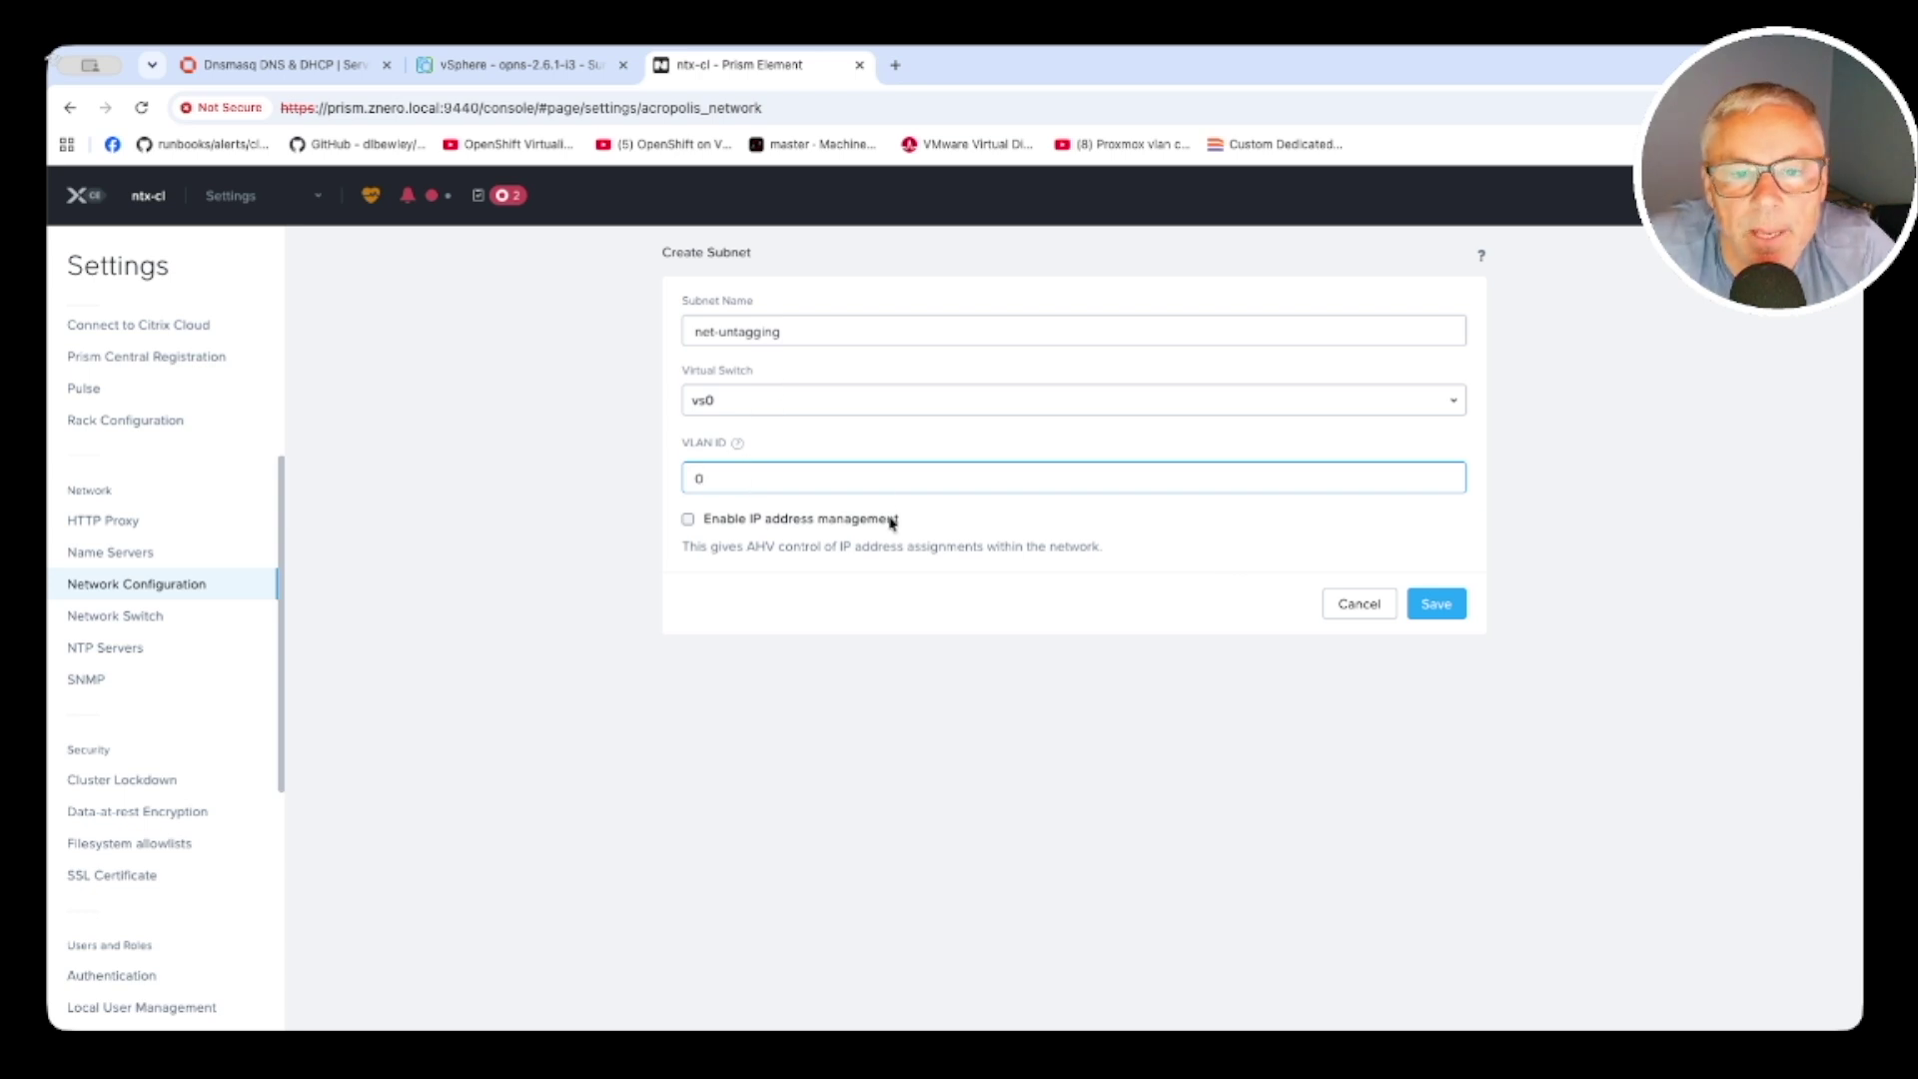
{"action": "left_click", "coordinate": [1435, 603]}
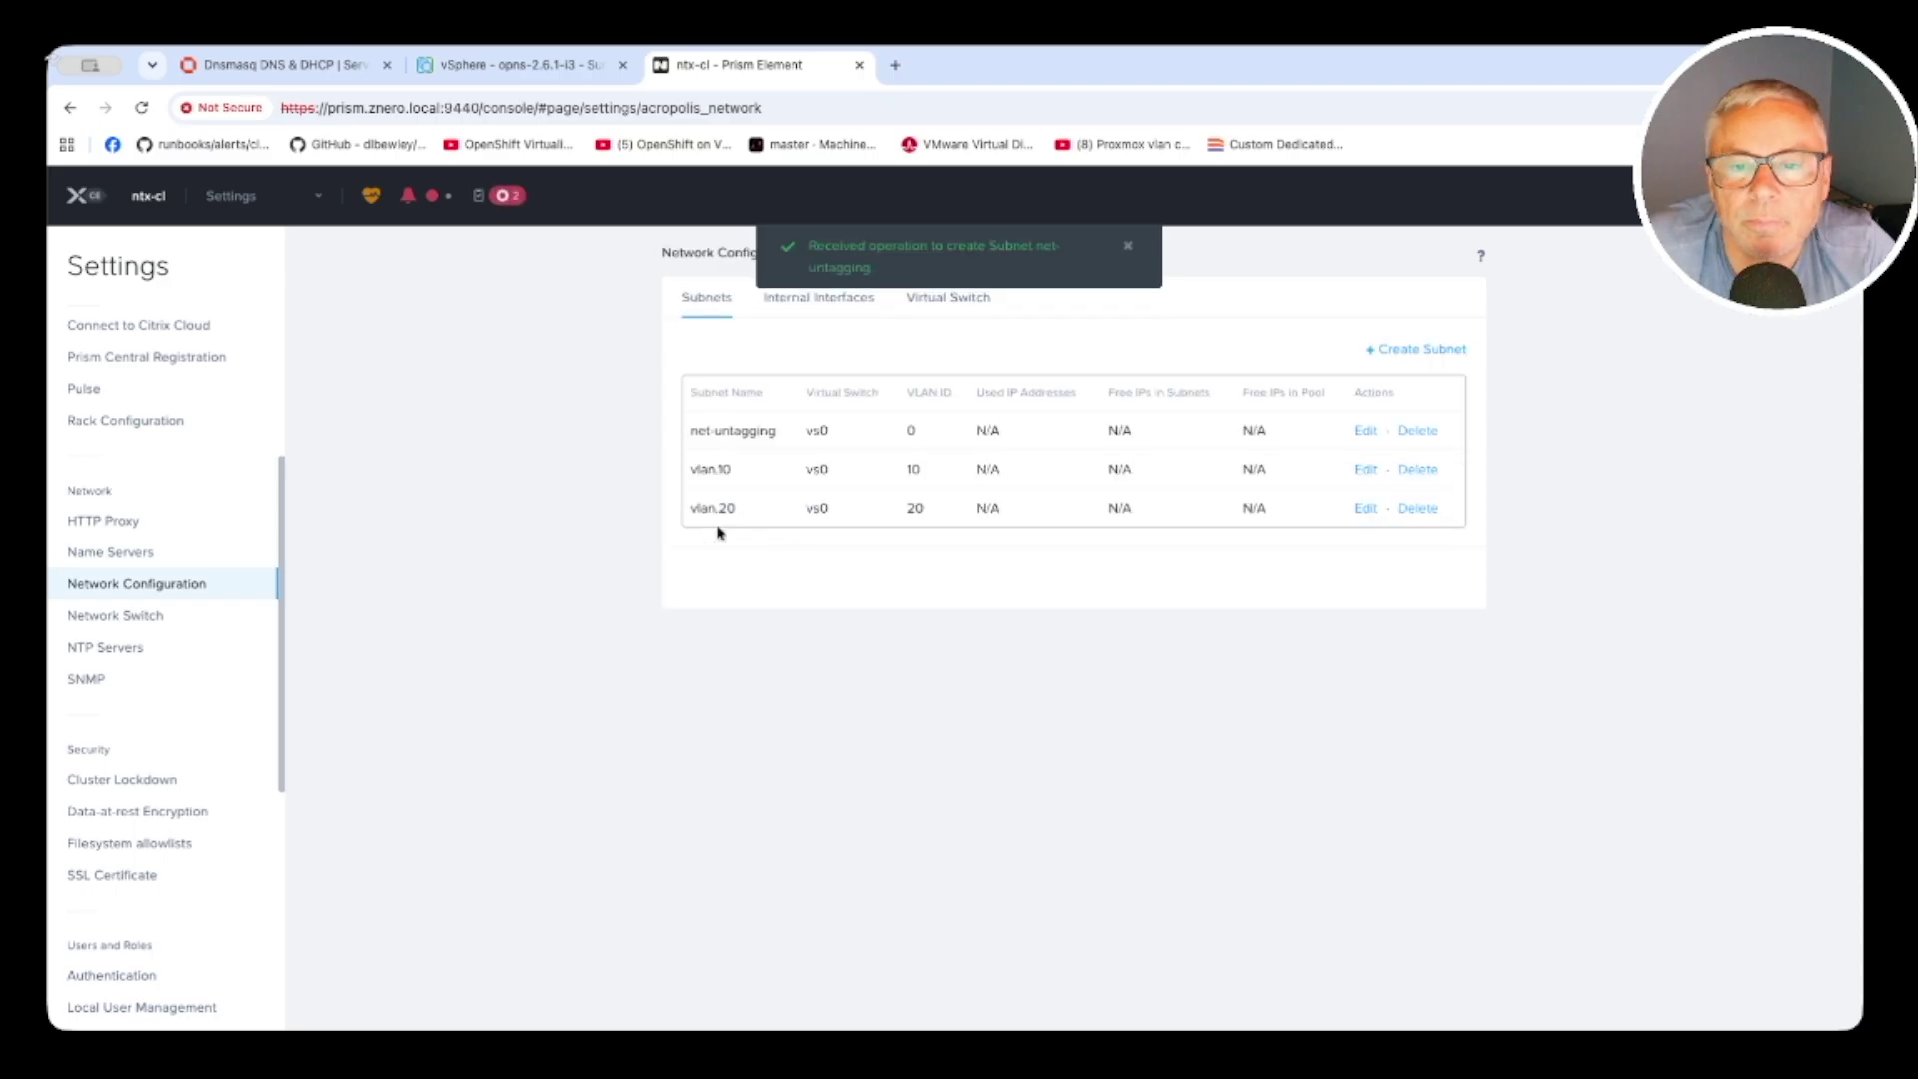
Return to the VM table and go back to the open console of ubuntu-24-04-lts1-2
{"action": "left_click", "coordinate": [244, 195]}
{"action": "left_click", "coordinate": [220, 306]}
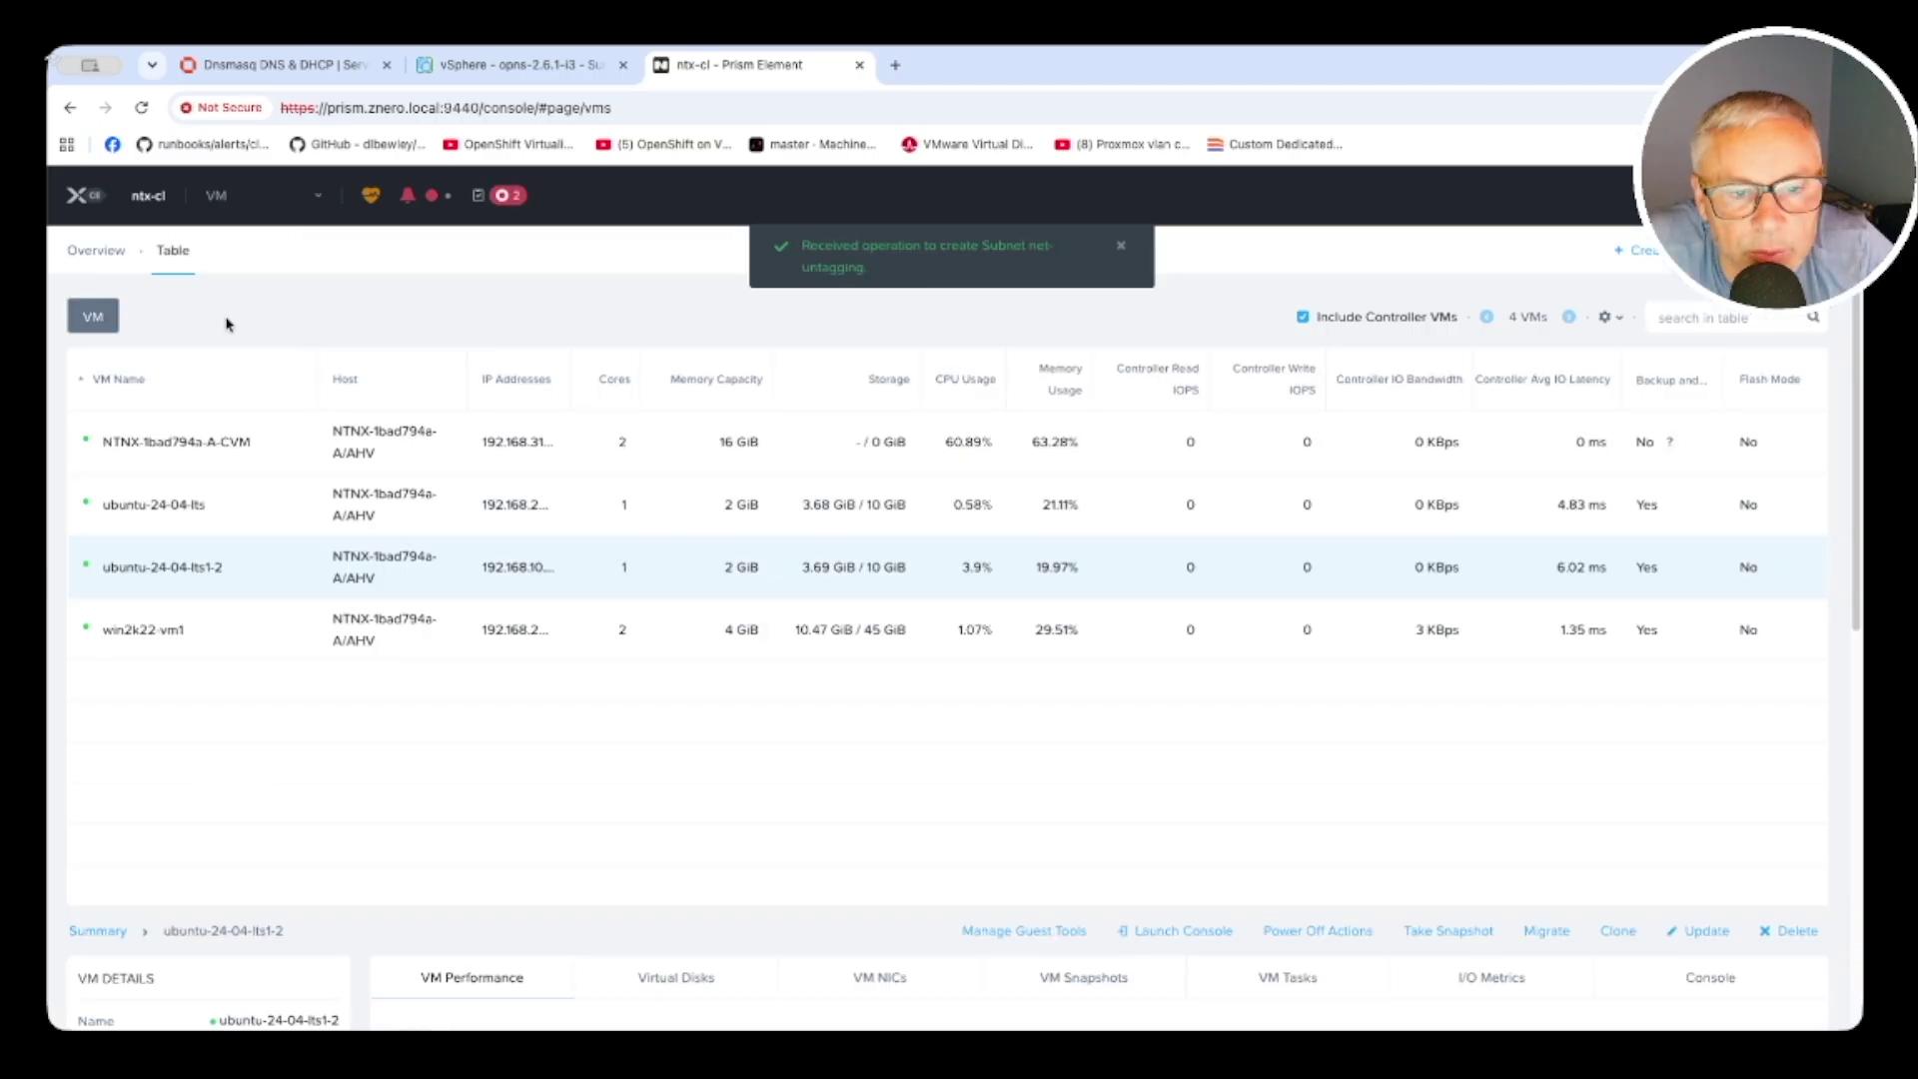
{"action": "left_click", "coordinate": [161, 570]}
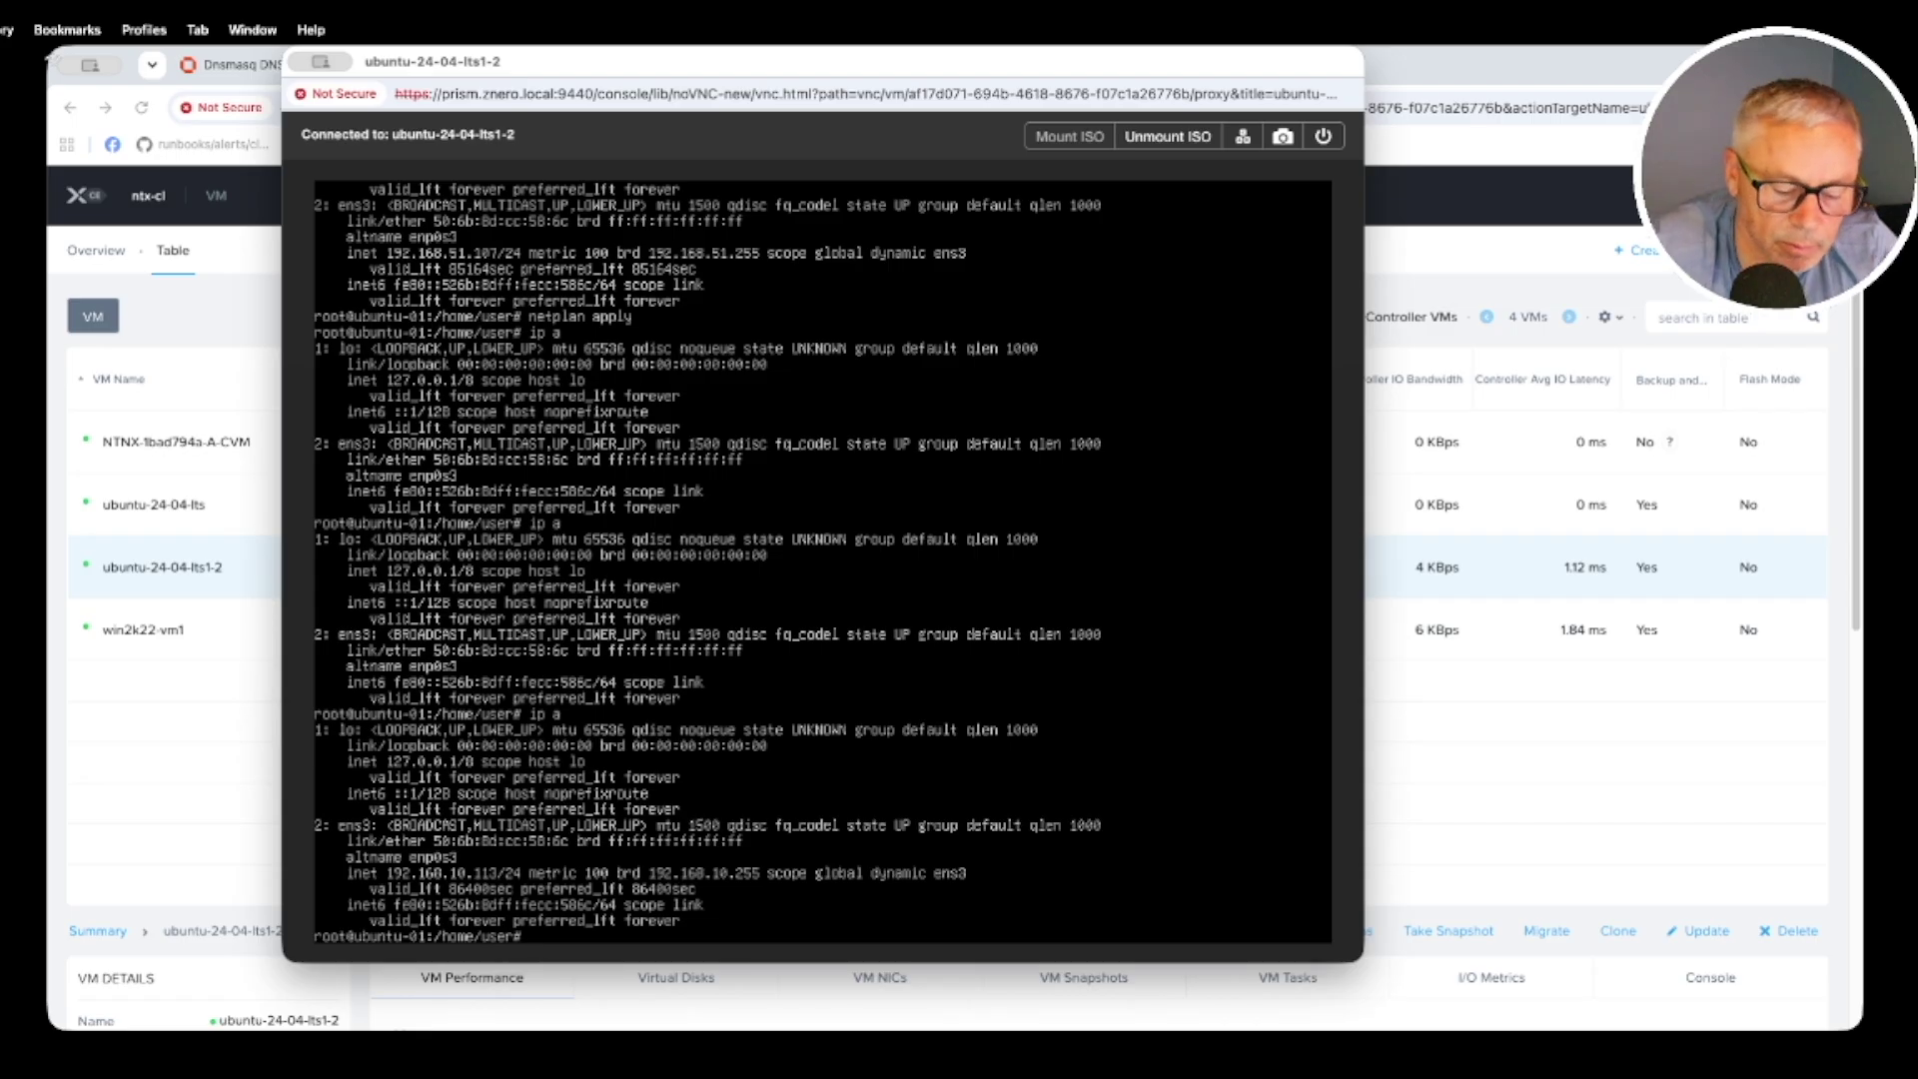
Clear the ubuntu-24-04-lts1-2 console and list the current interface addresses with ip a
{"action": "type", "text": "lear"}
{"action": "key", "text": "Return"}
{"action": "type", "text": "ip a"}
{"action": "key", "text": "Return"}
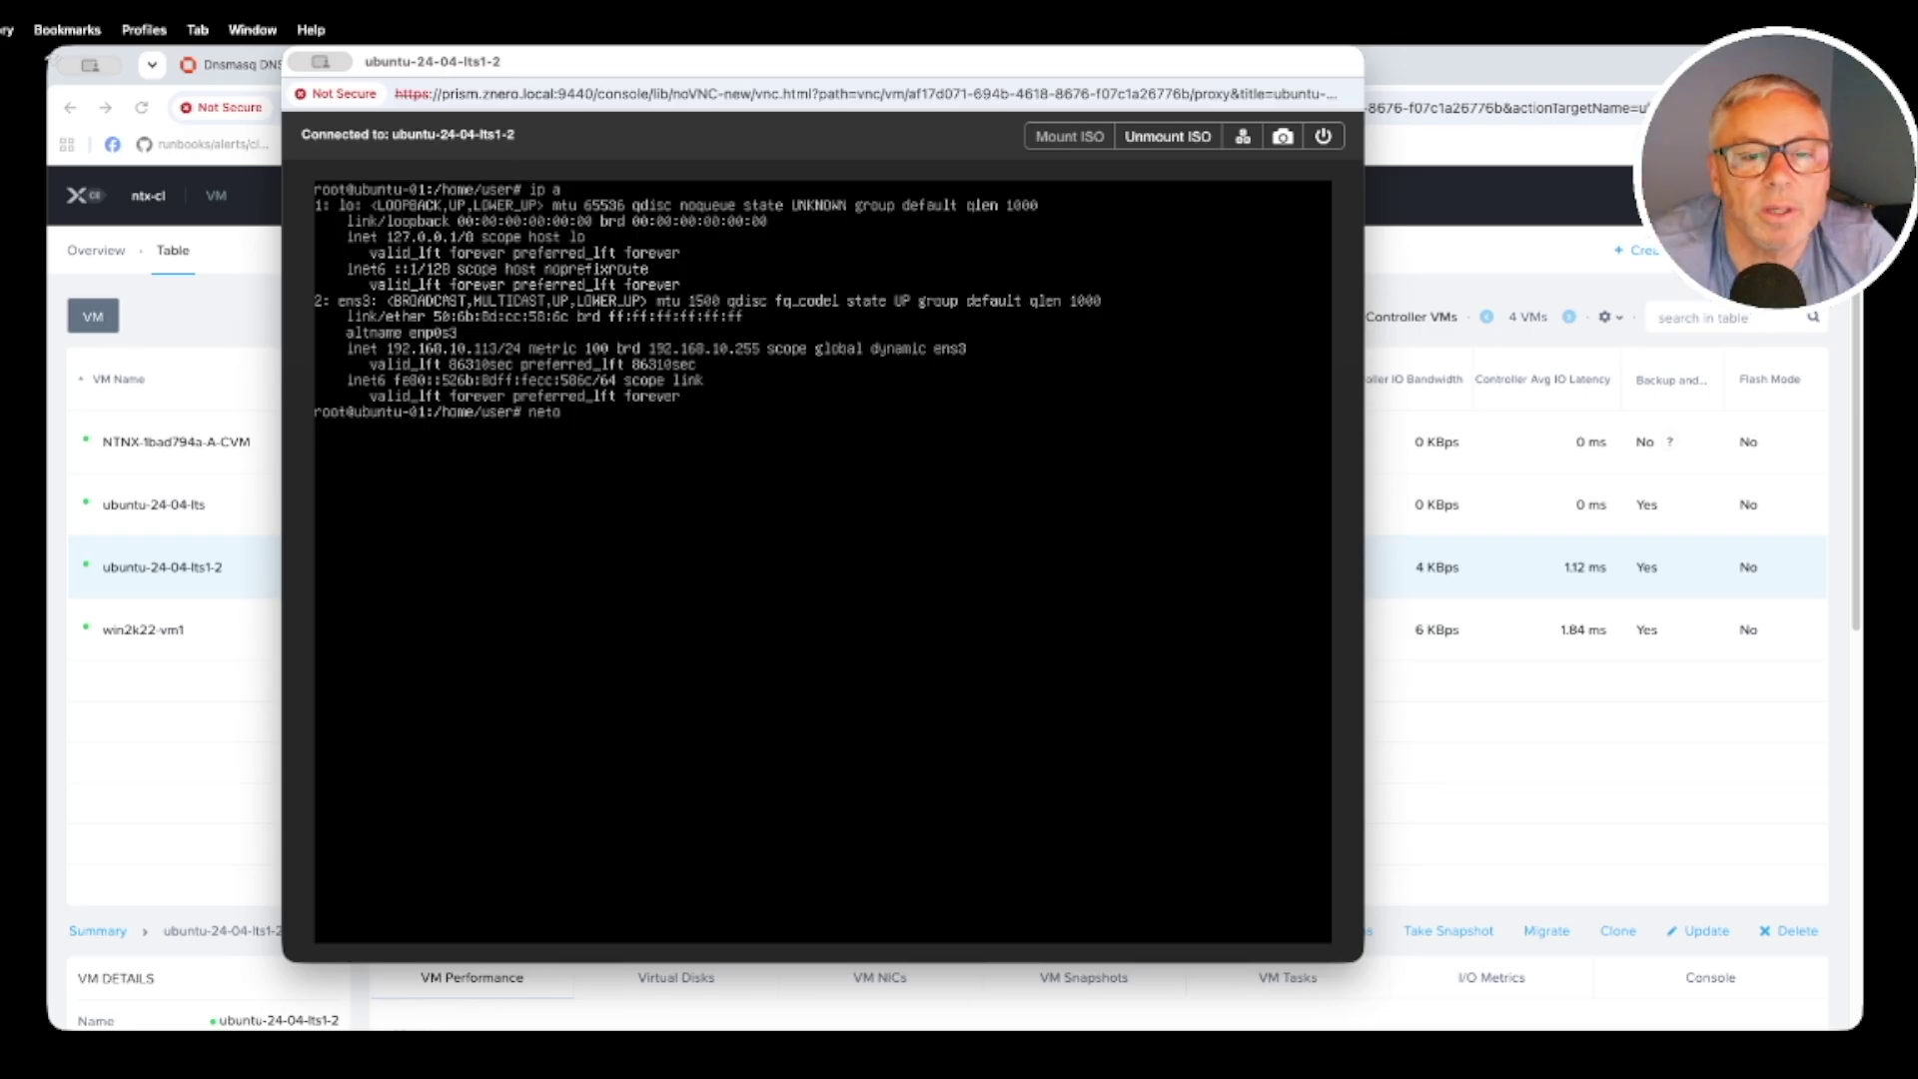
Run netplan apply on ubuntu-24-04-lts1-2, list the addresses with ip a, and run netplan apply a second time
{"action": "type", "text": "netplan a-"}
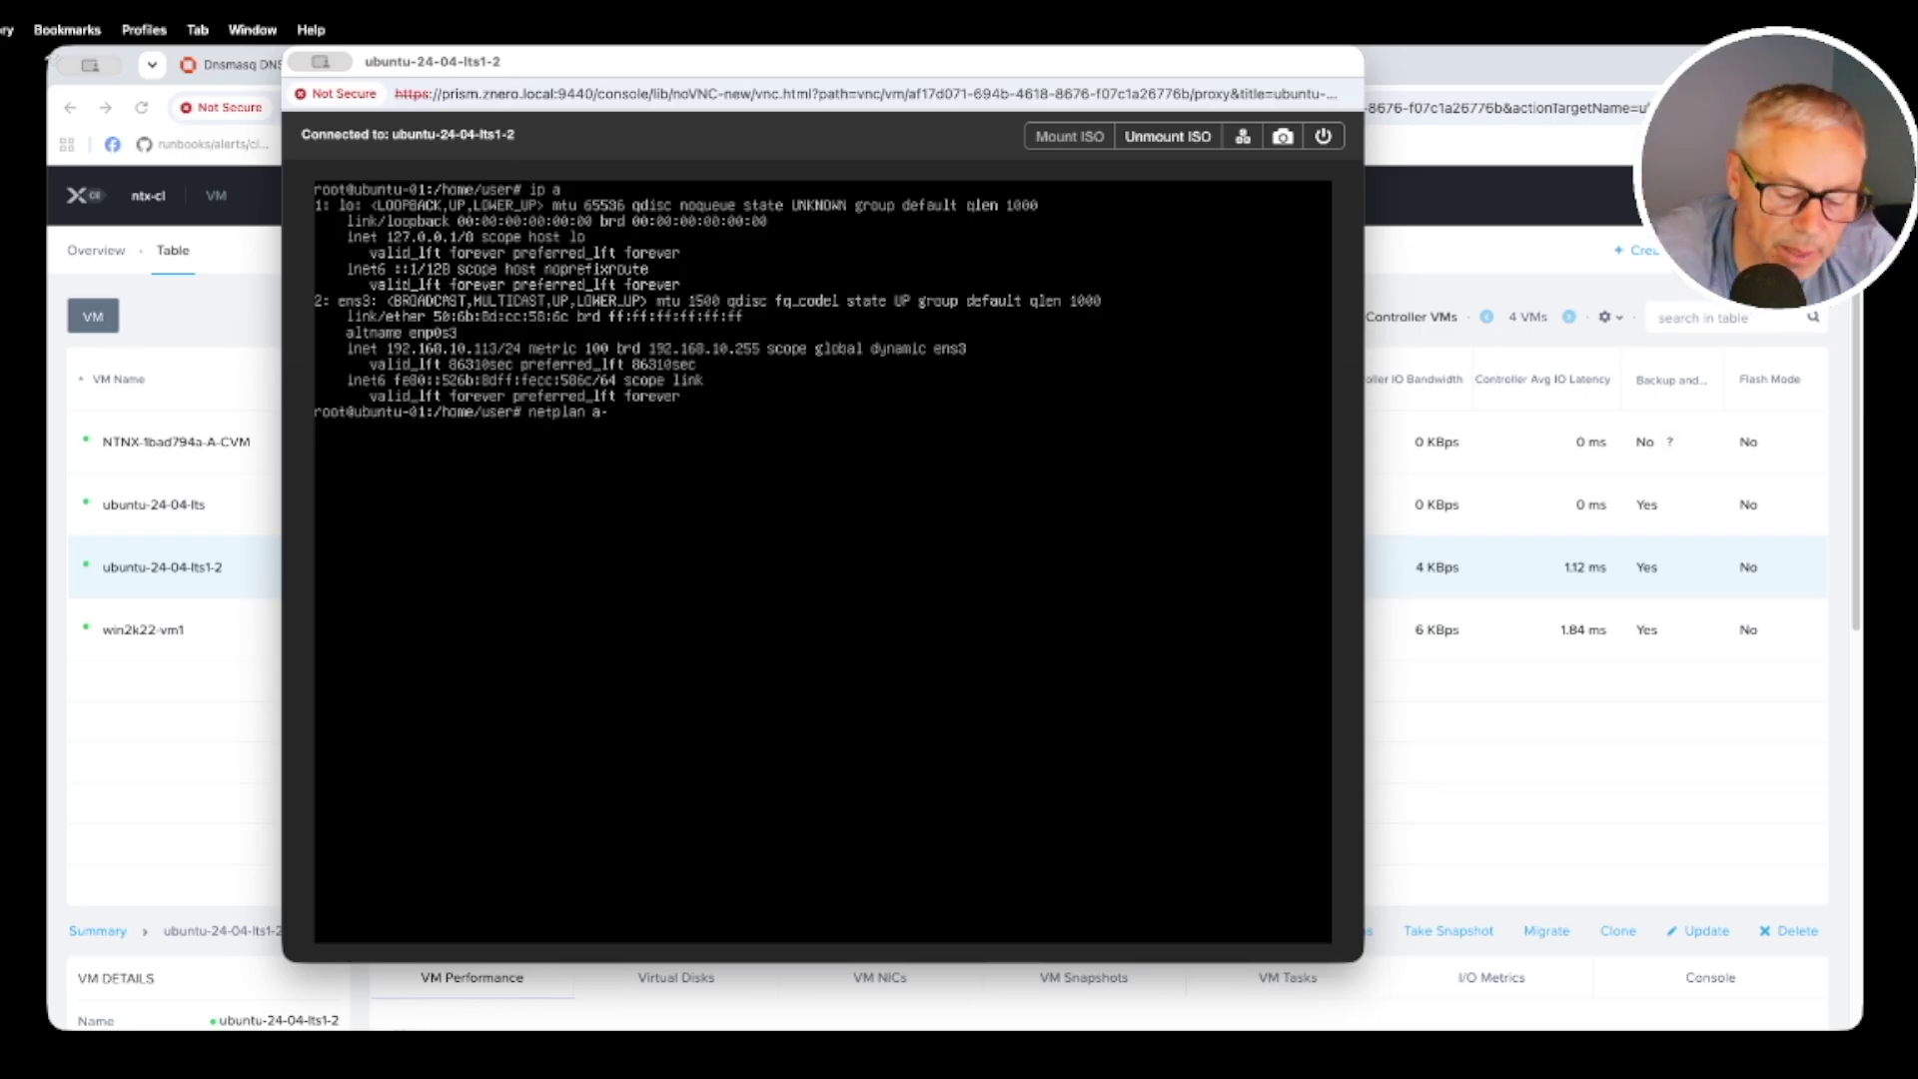
{"action": "type", "text": "pply"}
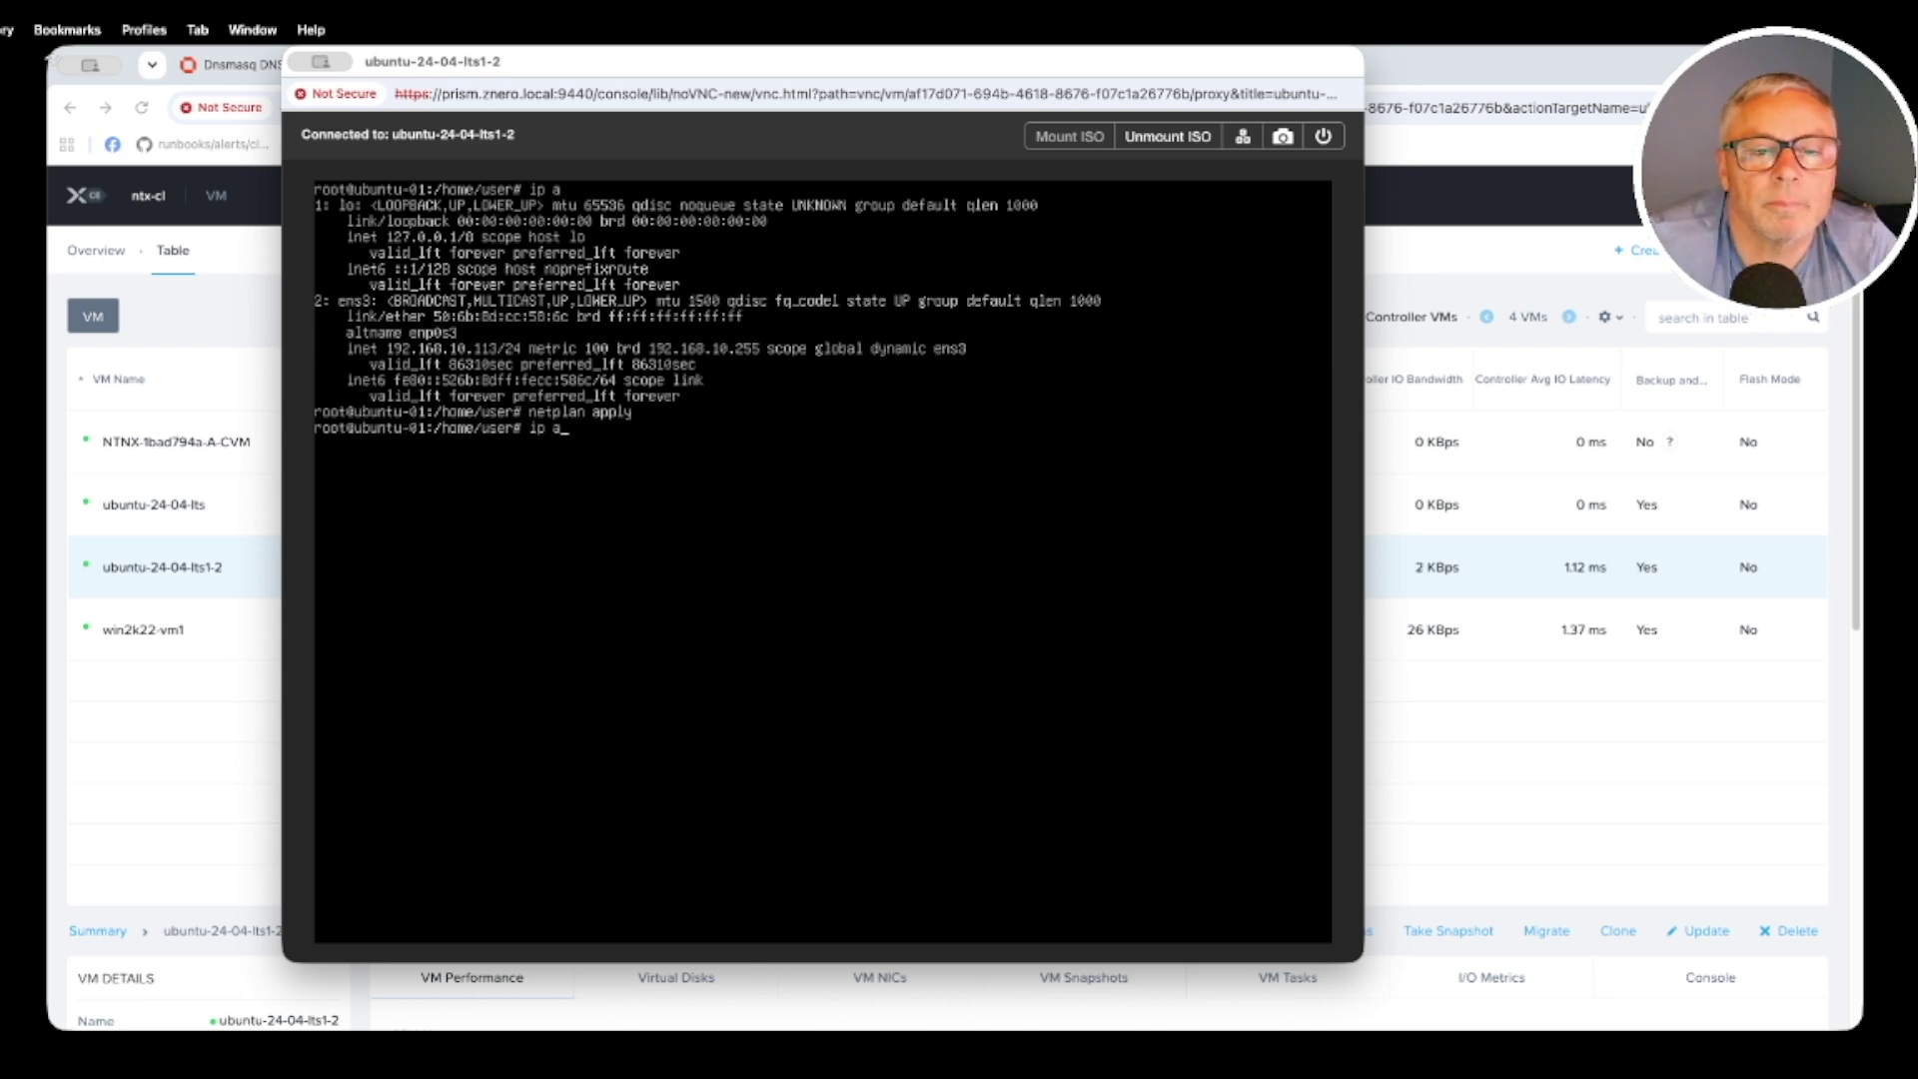
{"action": "type", "text": "a"}
{"action": "key", "text": "Return"}
{"action": "key", "text": "Up"}
{"action": "key", "text": "Up"}
{"action": "key", "text": "Up"}
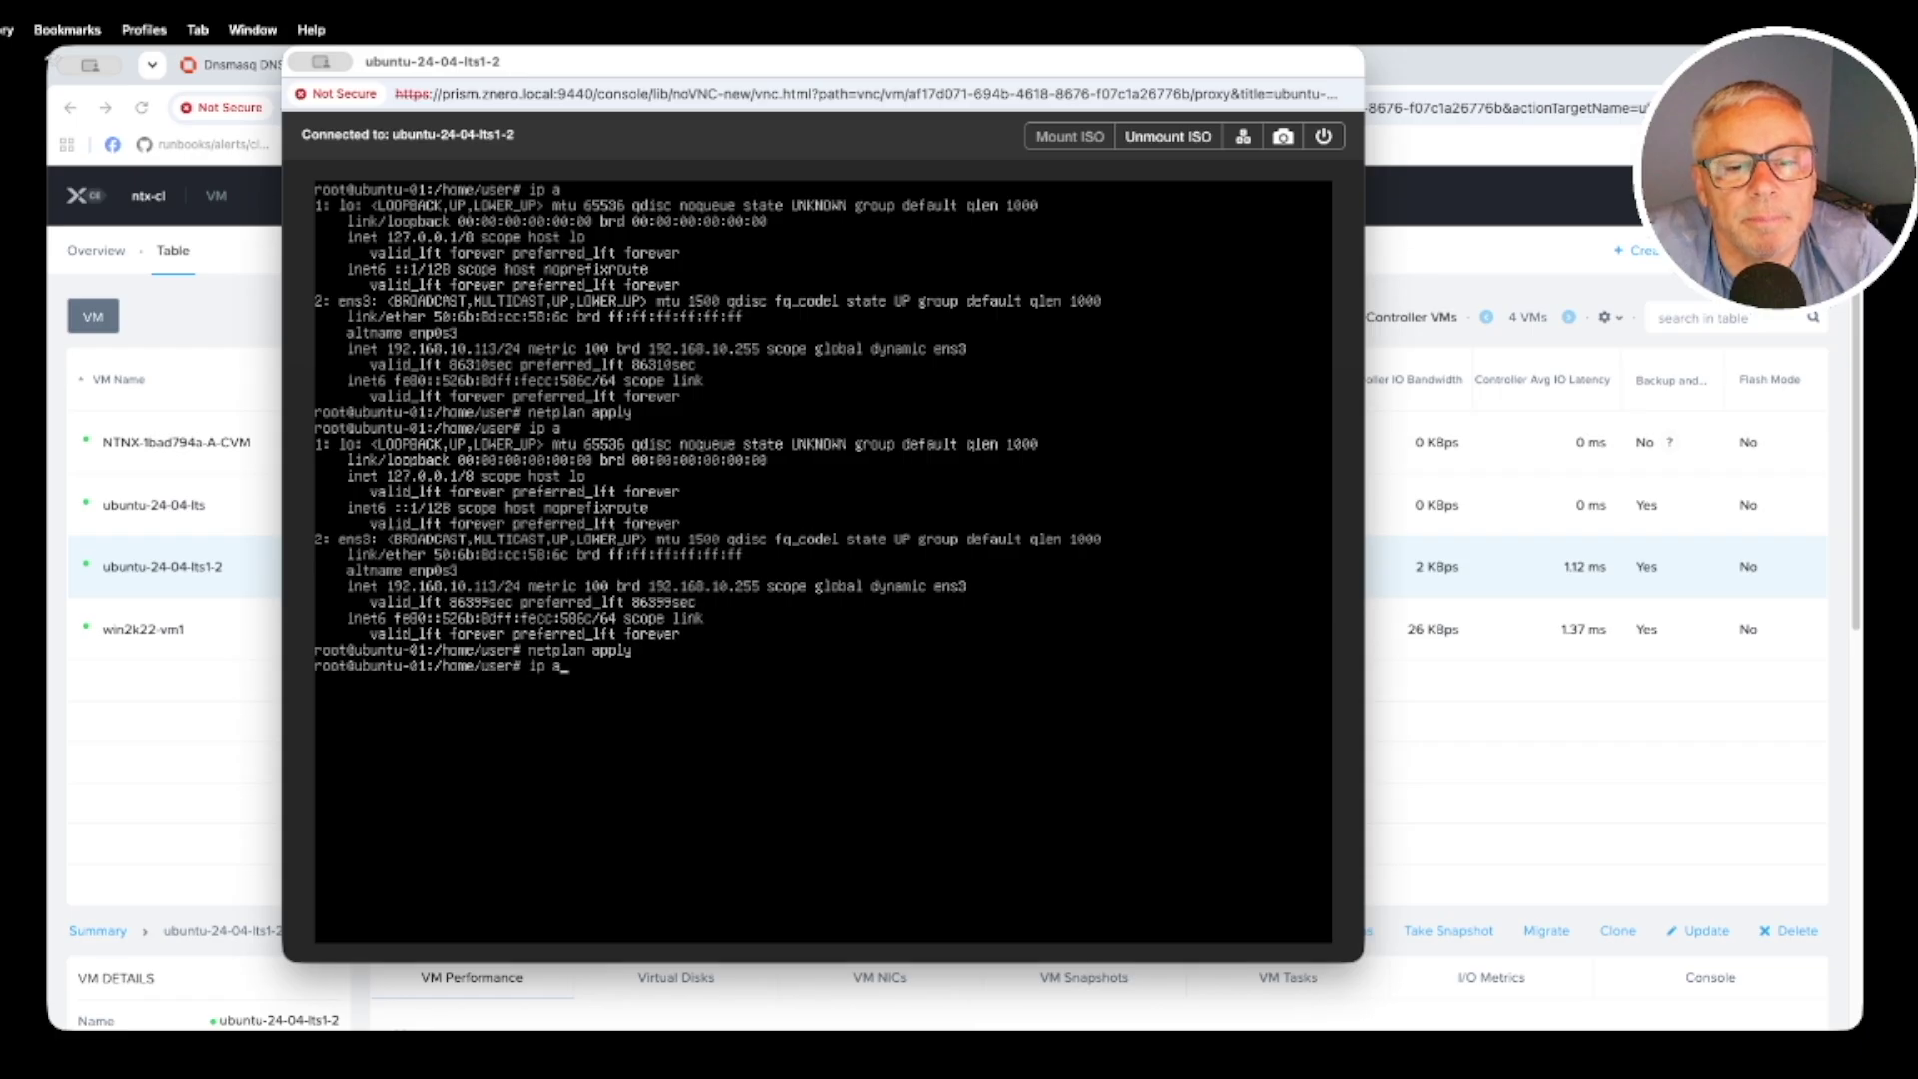
Repeat ip a several times to recheck the address of the ens3 interface on ubuntu-24-04-lts1-2
{"action": "key", "text": "Return"}
{"action": "key", "text": "Up"}
{"action": "key", "text": "Return"}
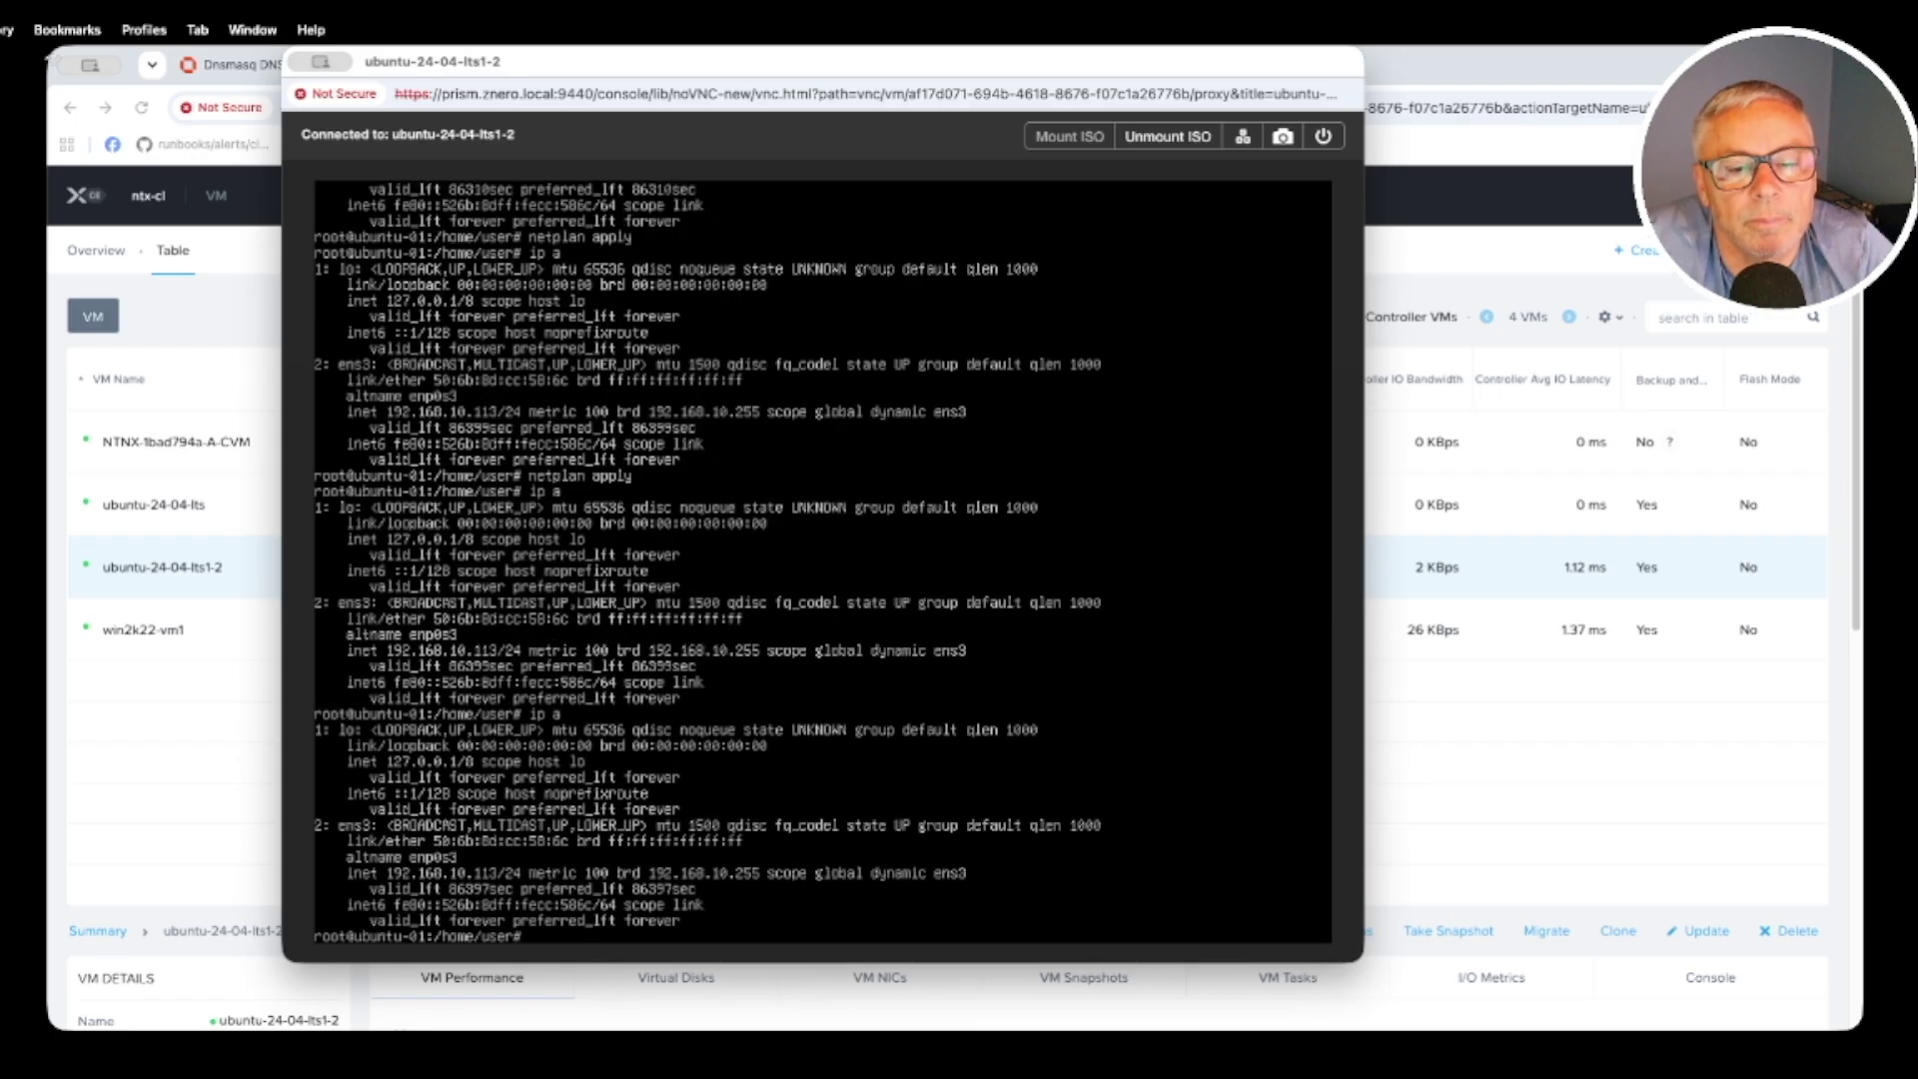
{"action": "key", "text": "Up"}
{"action": "key", "text": "Return"}
{"action": "key", "text": "Up"}
{"action": "key", "text": "Return"}
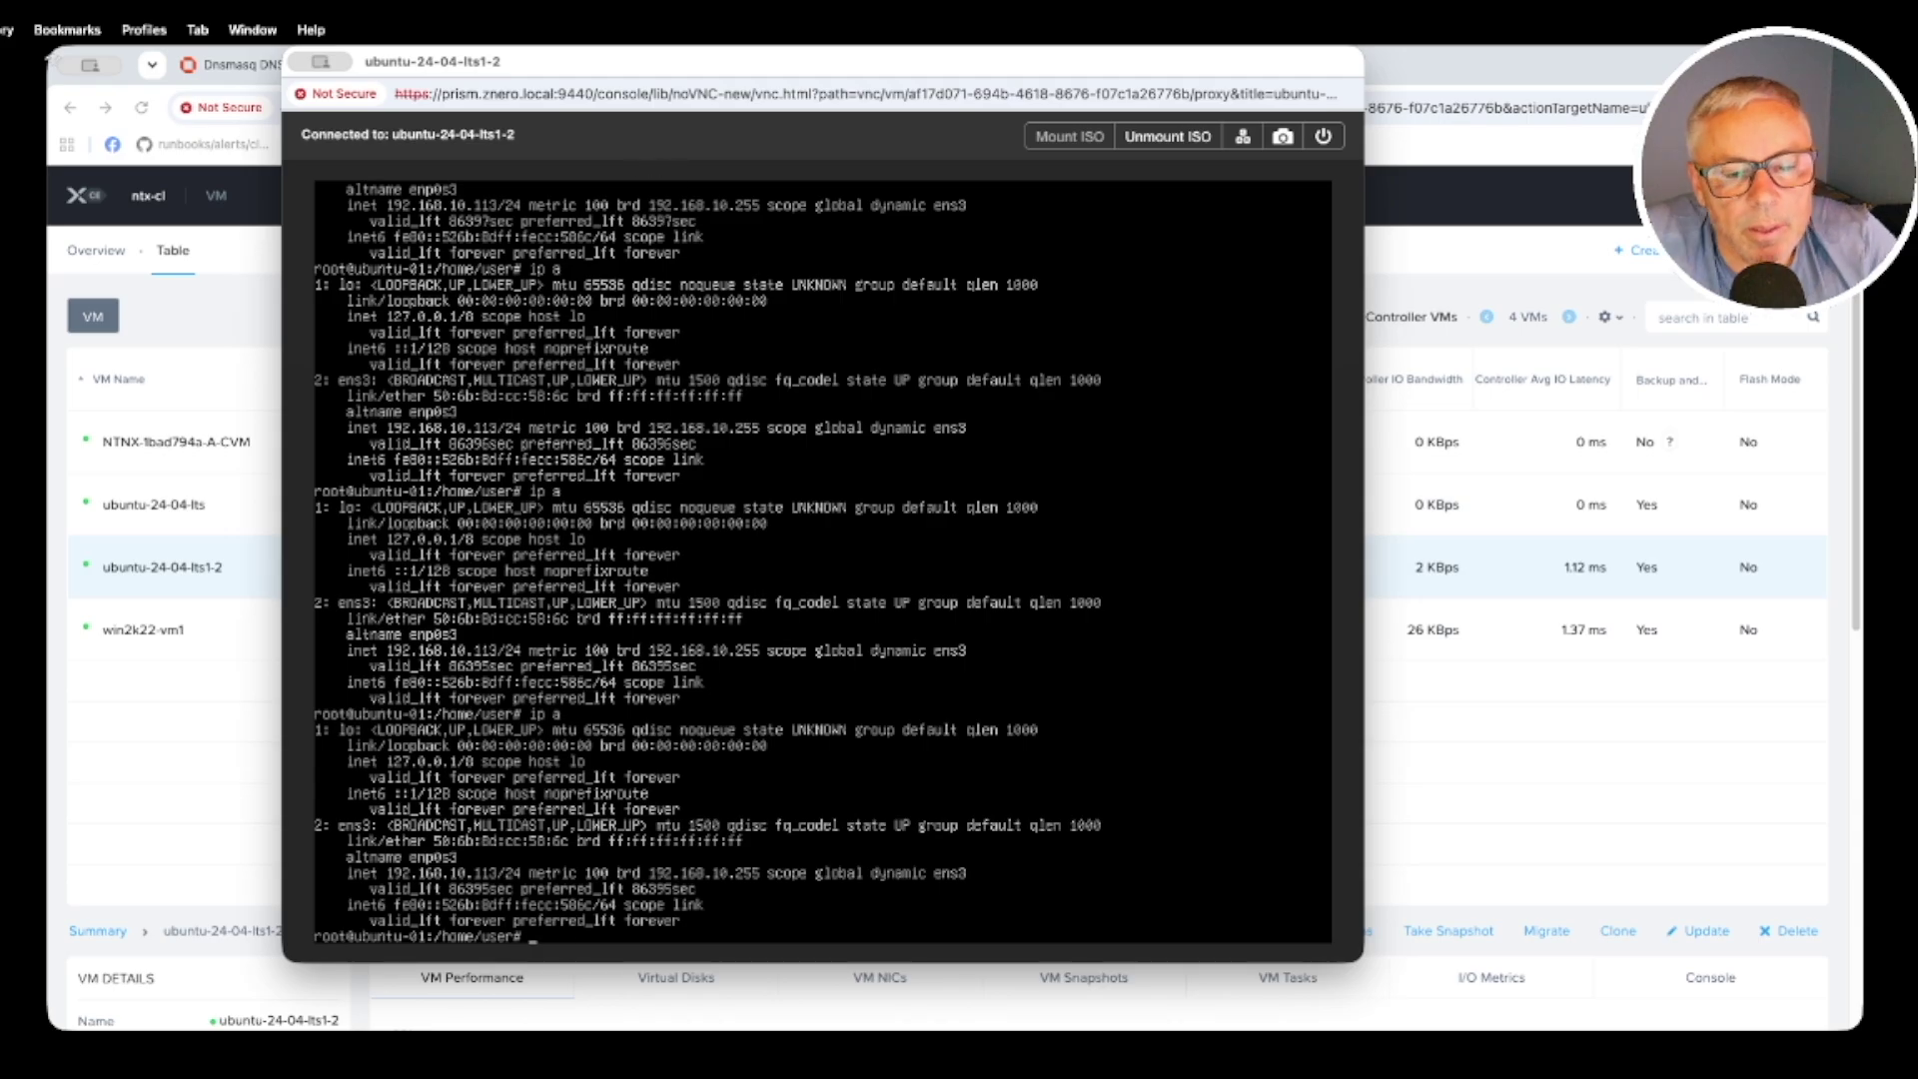
Move the ubuntu-24-04-lts1-2 network adapter to the net-untagging subnet and save the NIC and VM updates
{"action": "left_click", "coordinate": [133, 577]}
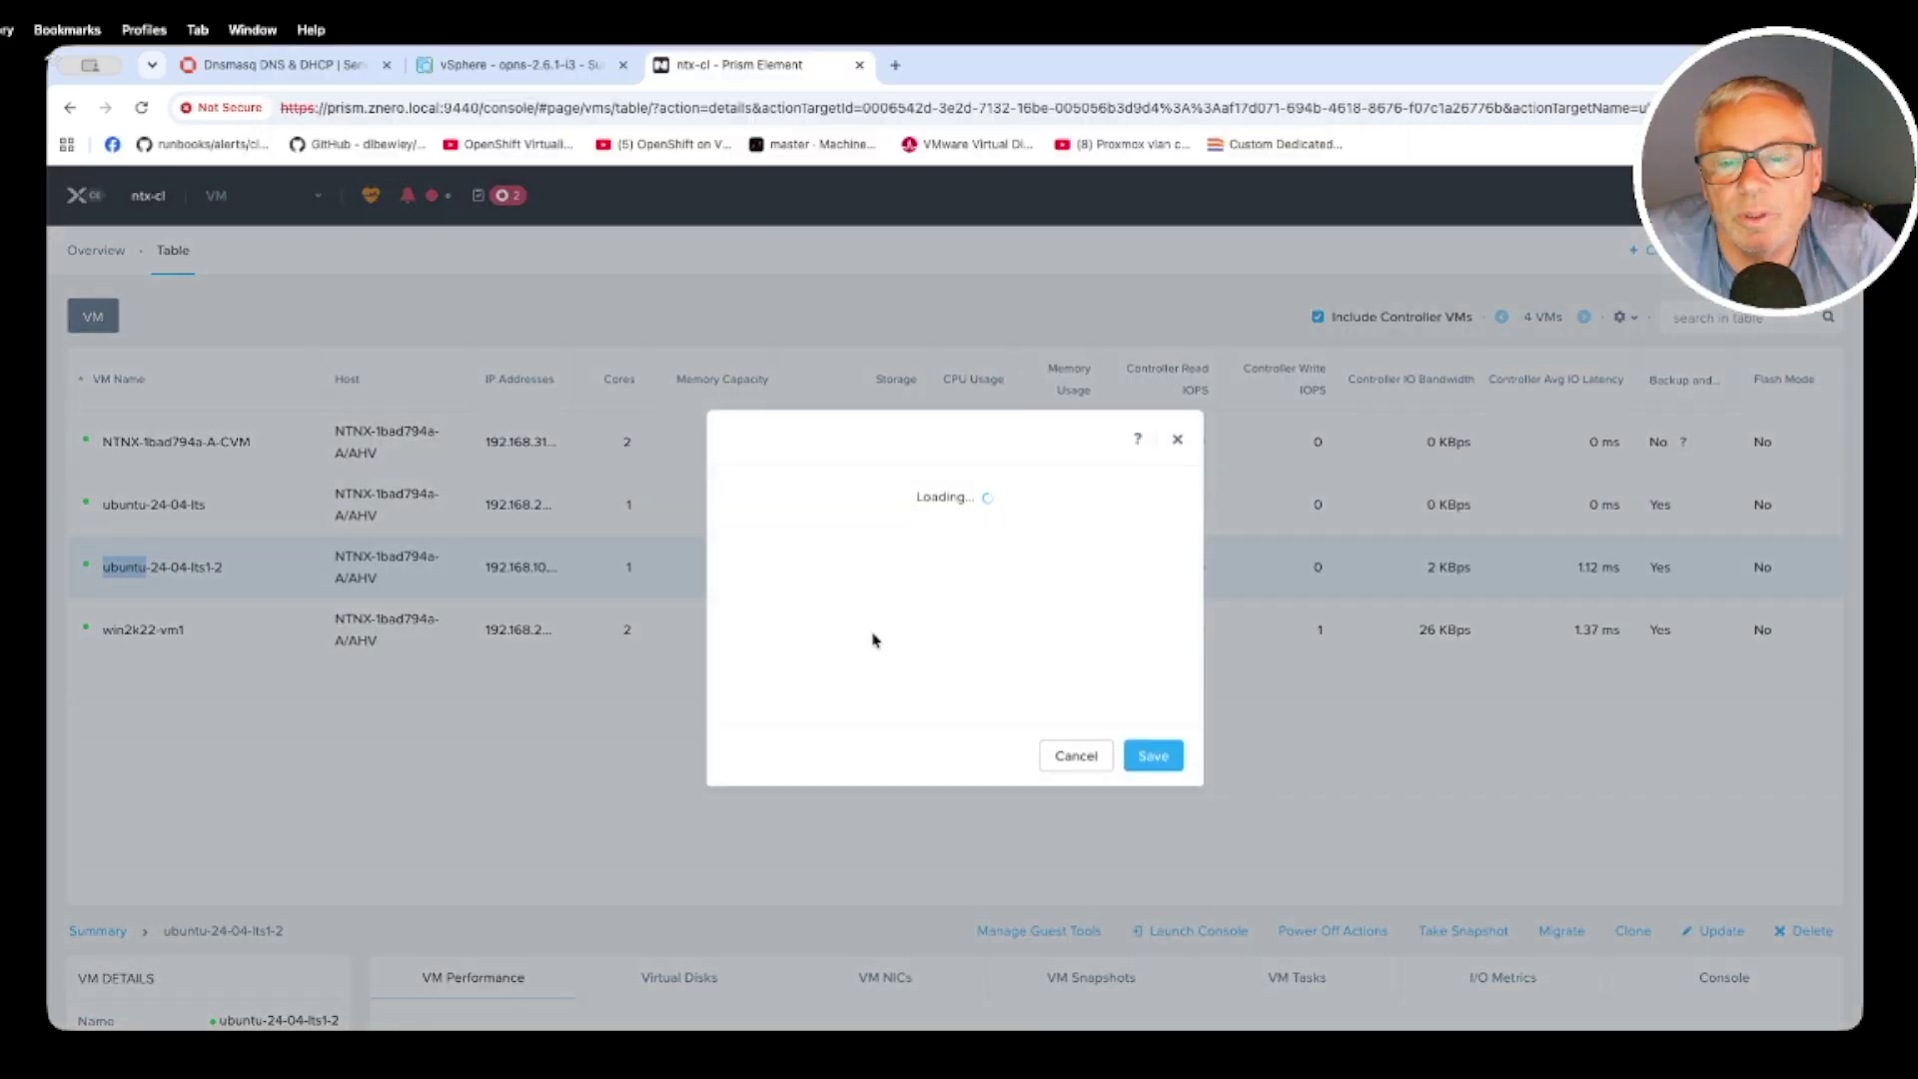
{"action": "scroll", "coordinate": [956, 617], "scroll_direction": "down", "scroll_amount": 10}
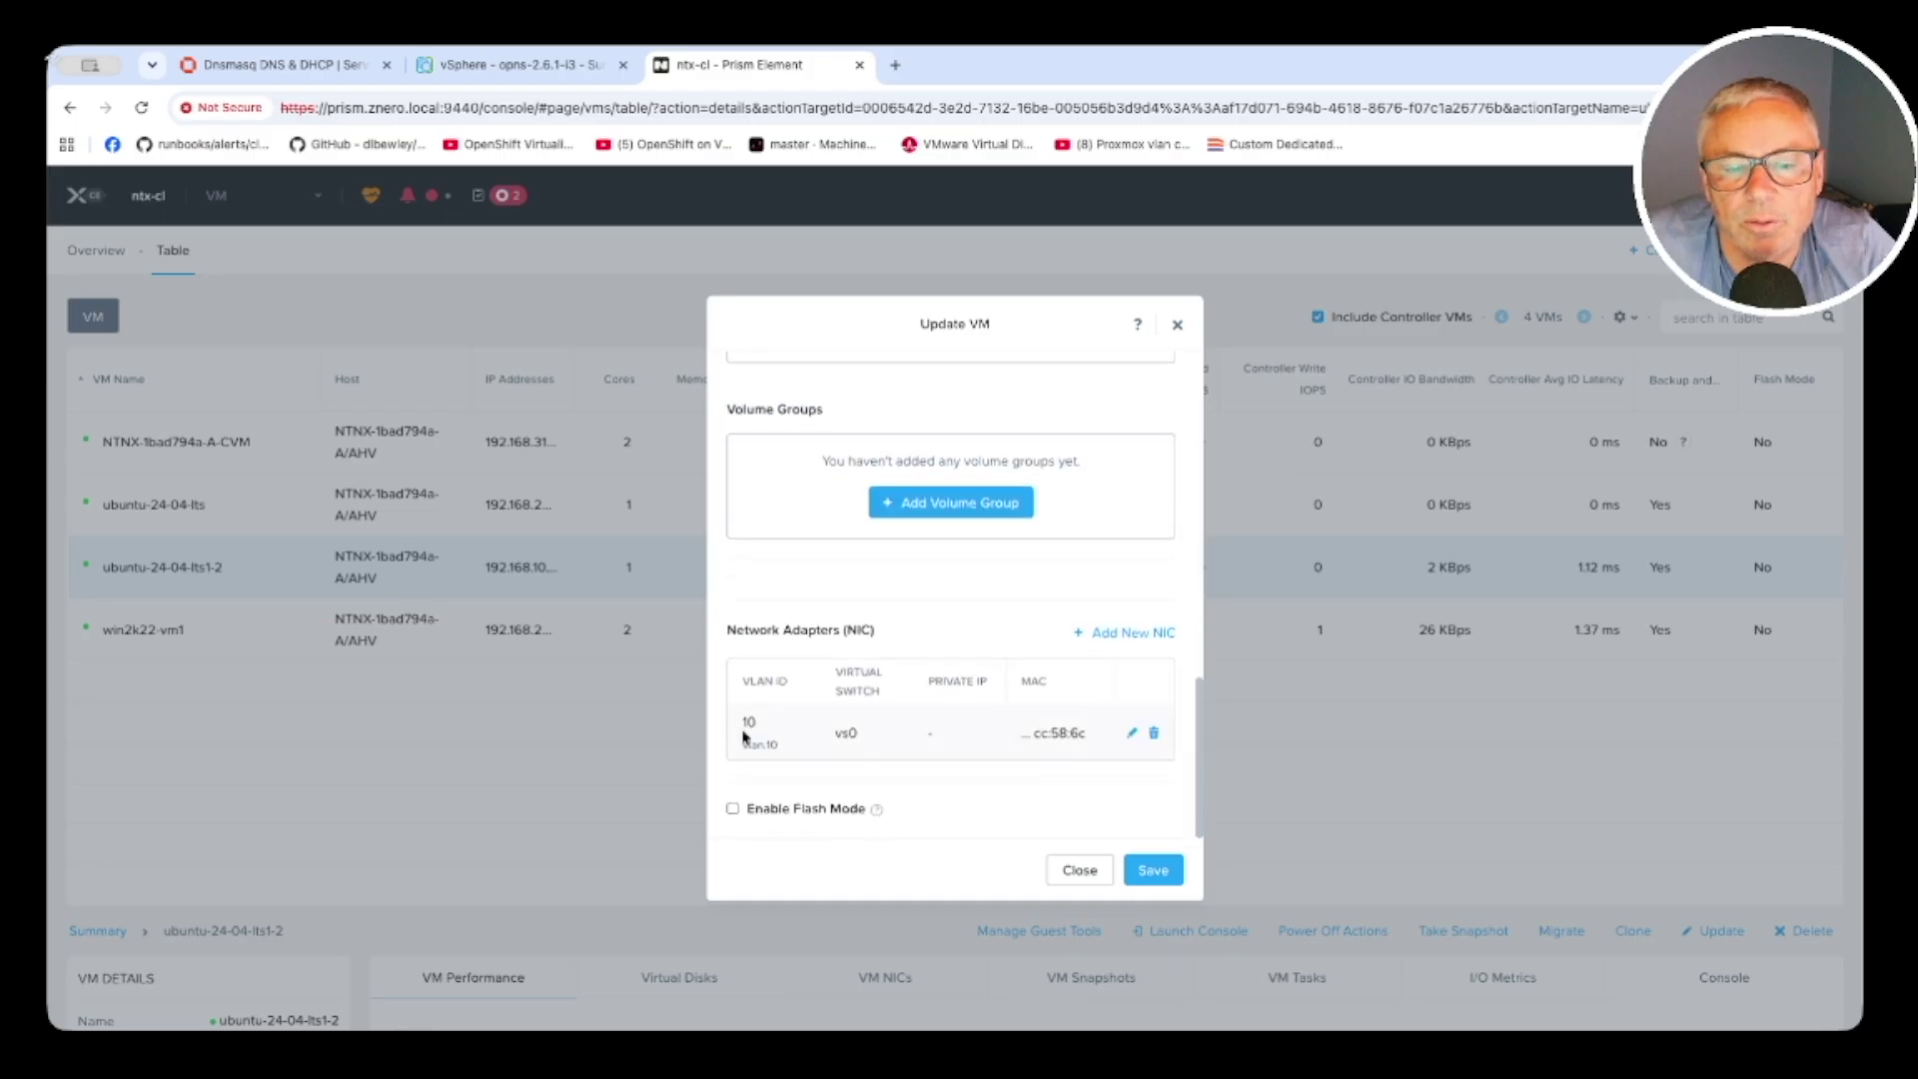
{"action": "left_click", "coordinate": [1131, 737]}
{"action": "left_click", "coordinate": [777, 445]}
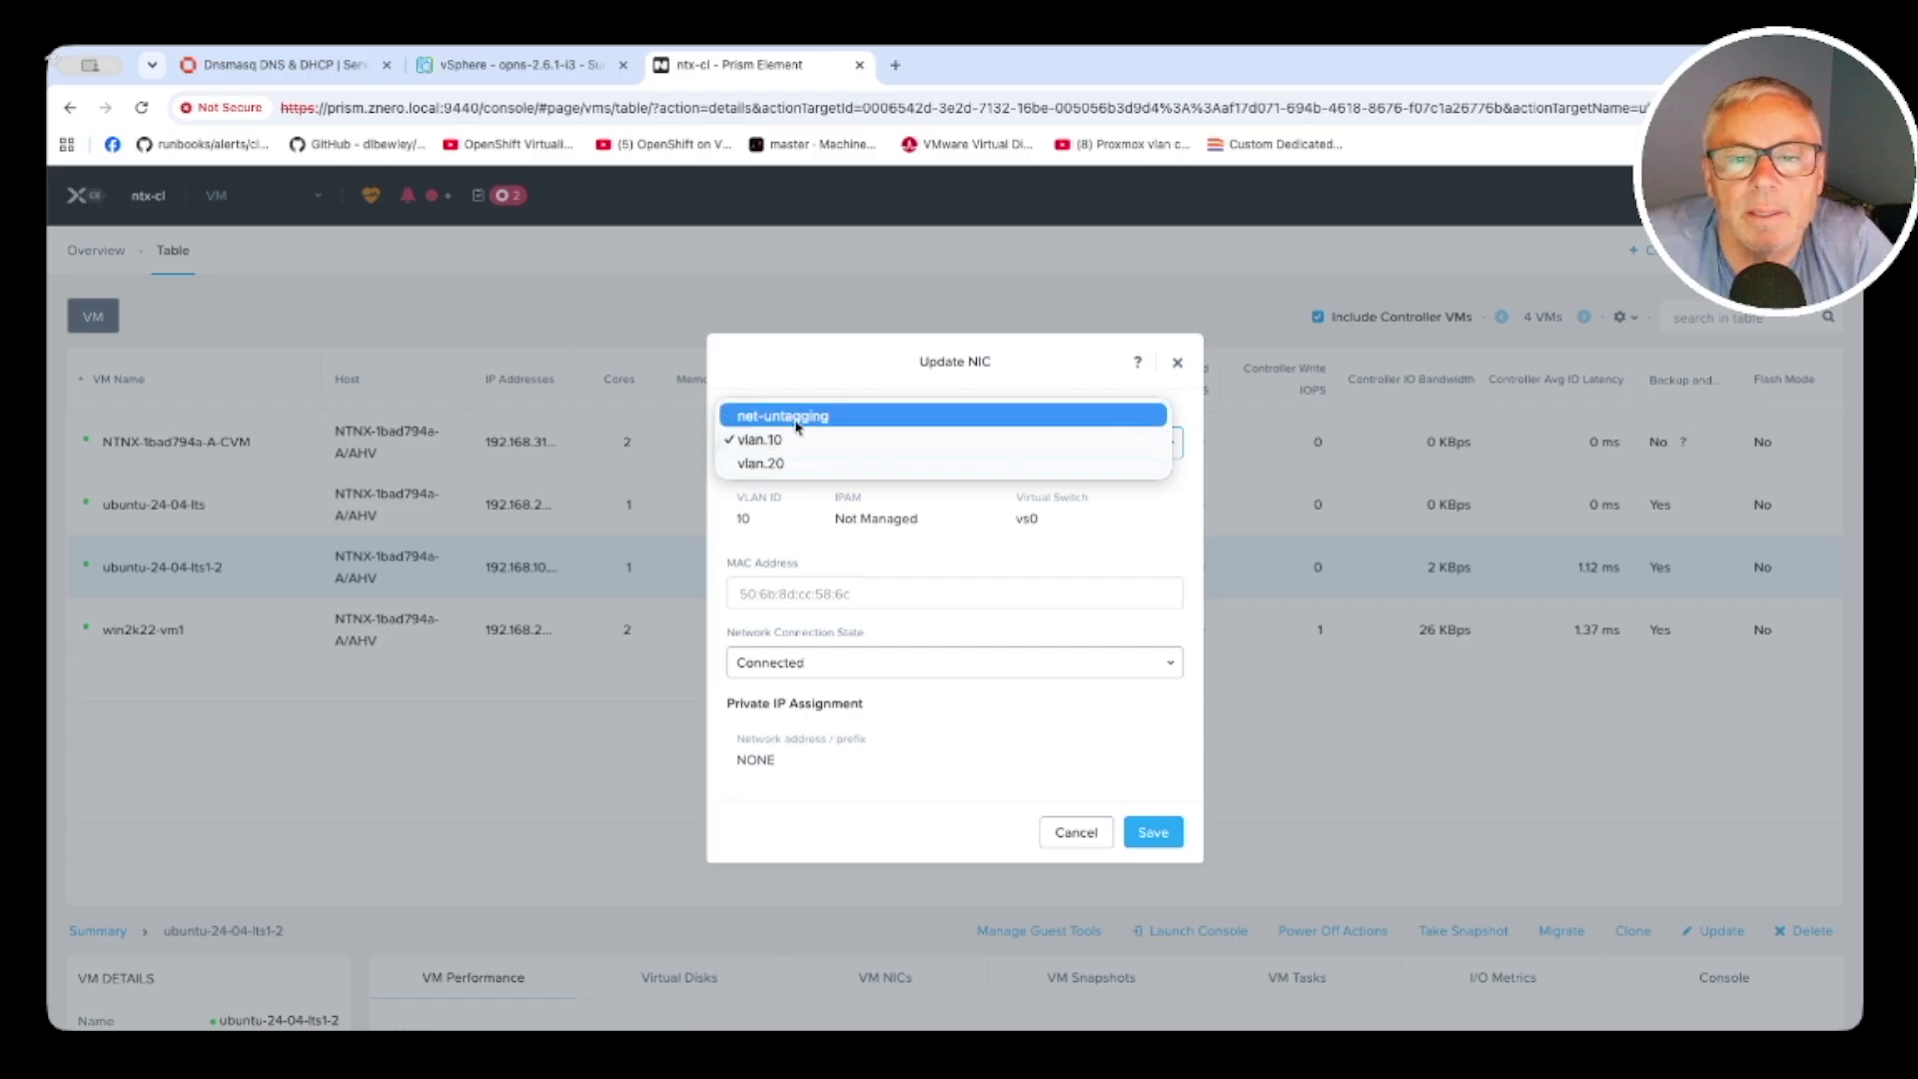
{"action": "left_click", "coordinate": [796, 419]}
{"action": "left_click", "coordinate": [1153, 785]}
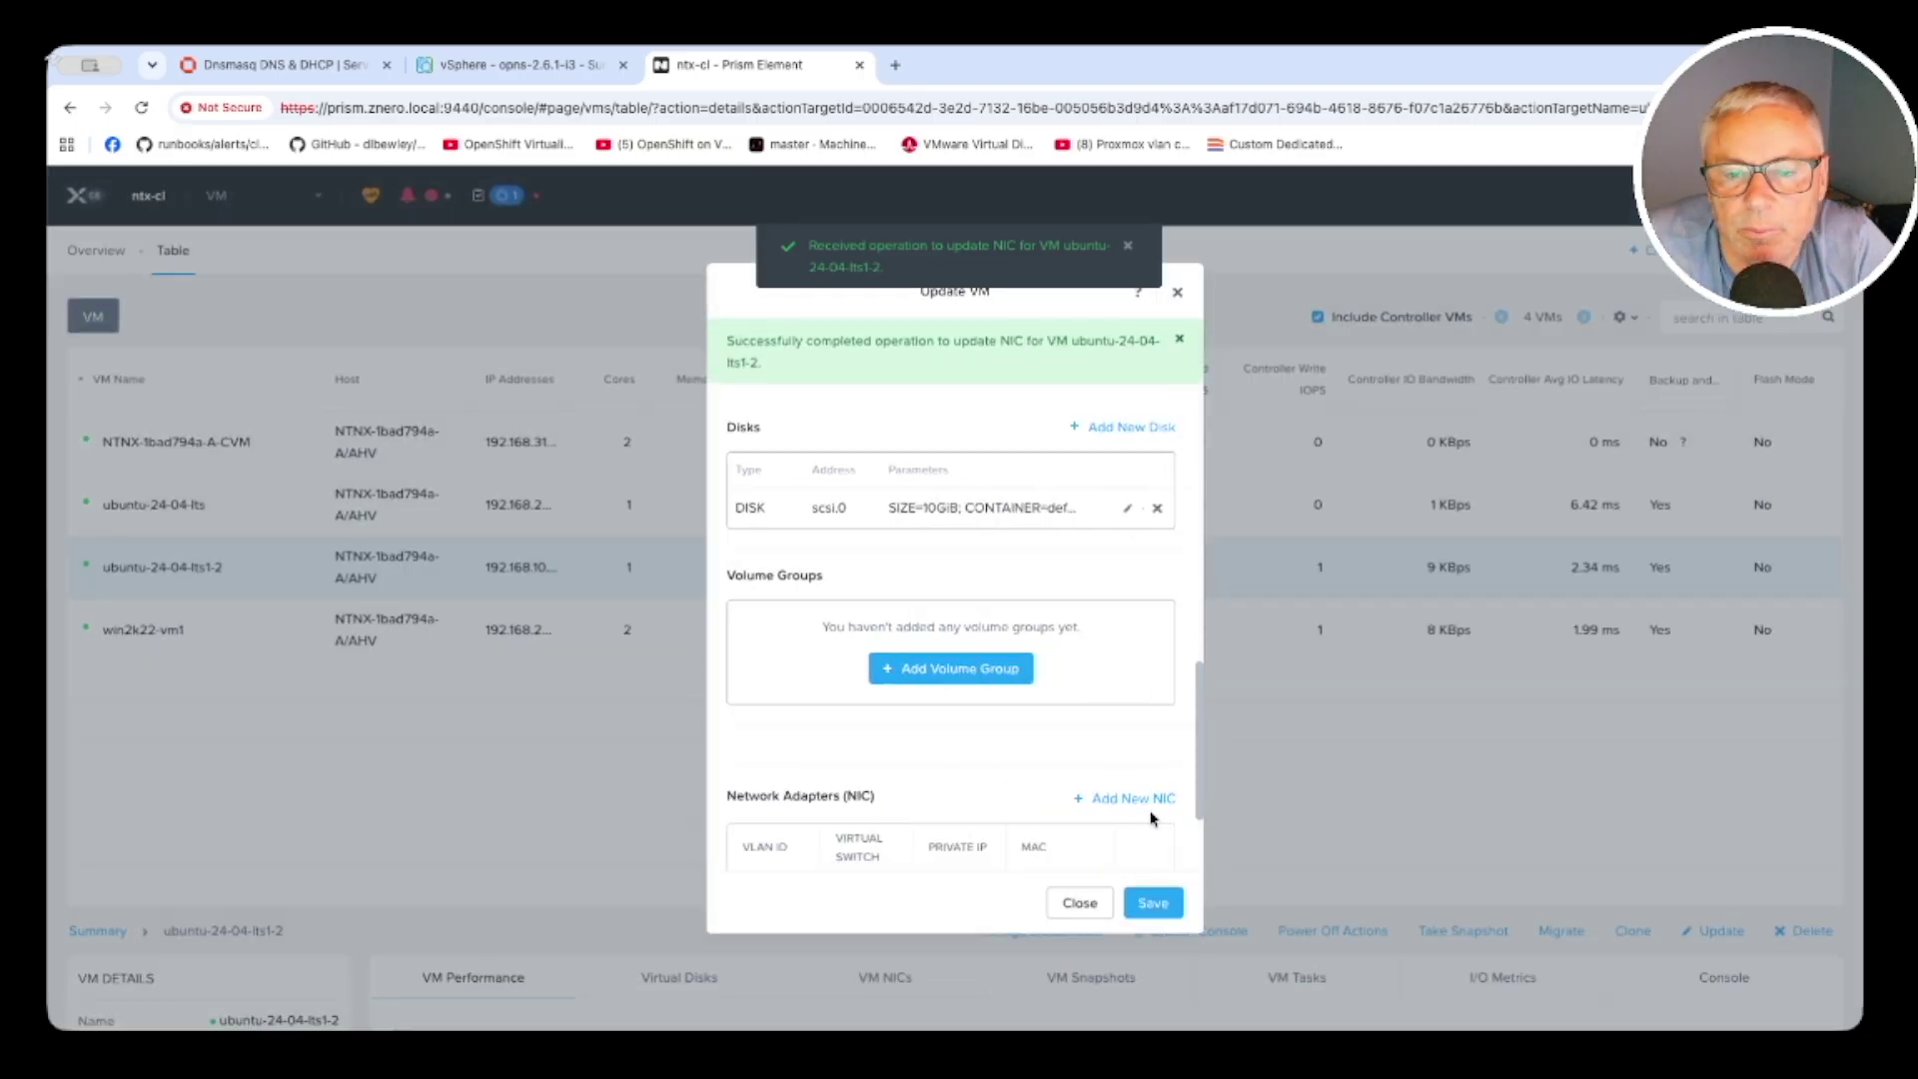
{"action": "left_click", "coordinate": [1146, 883]}
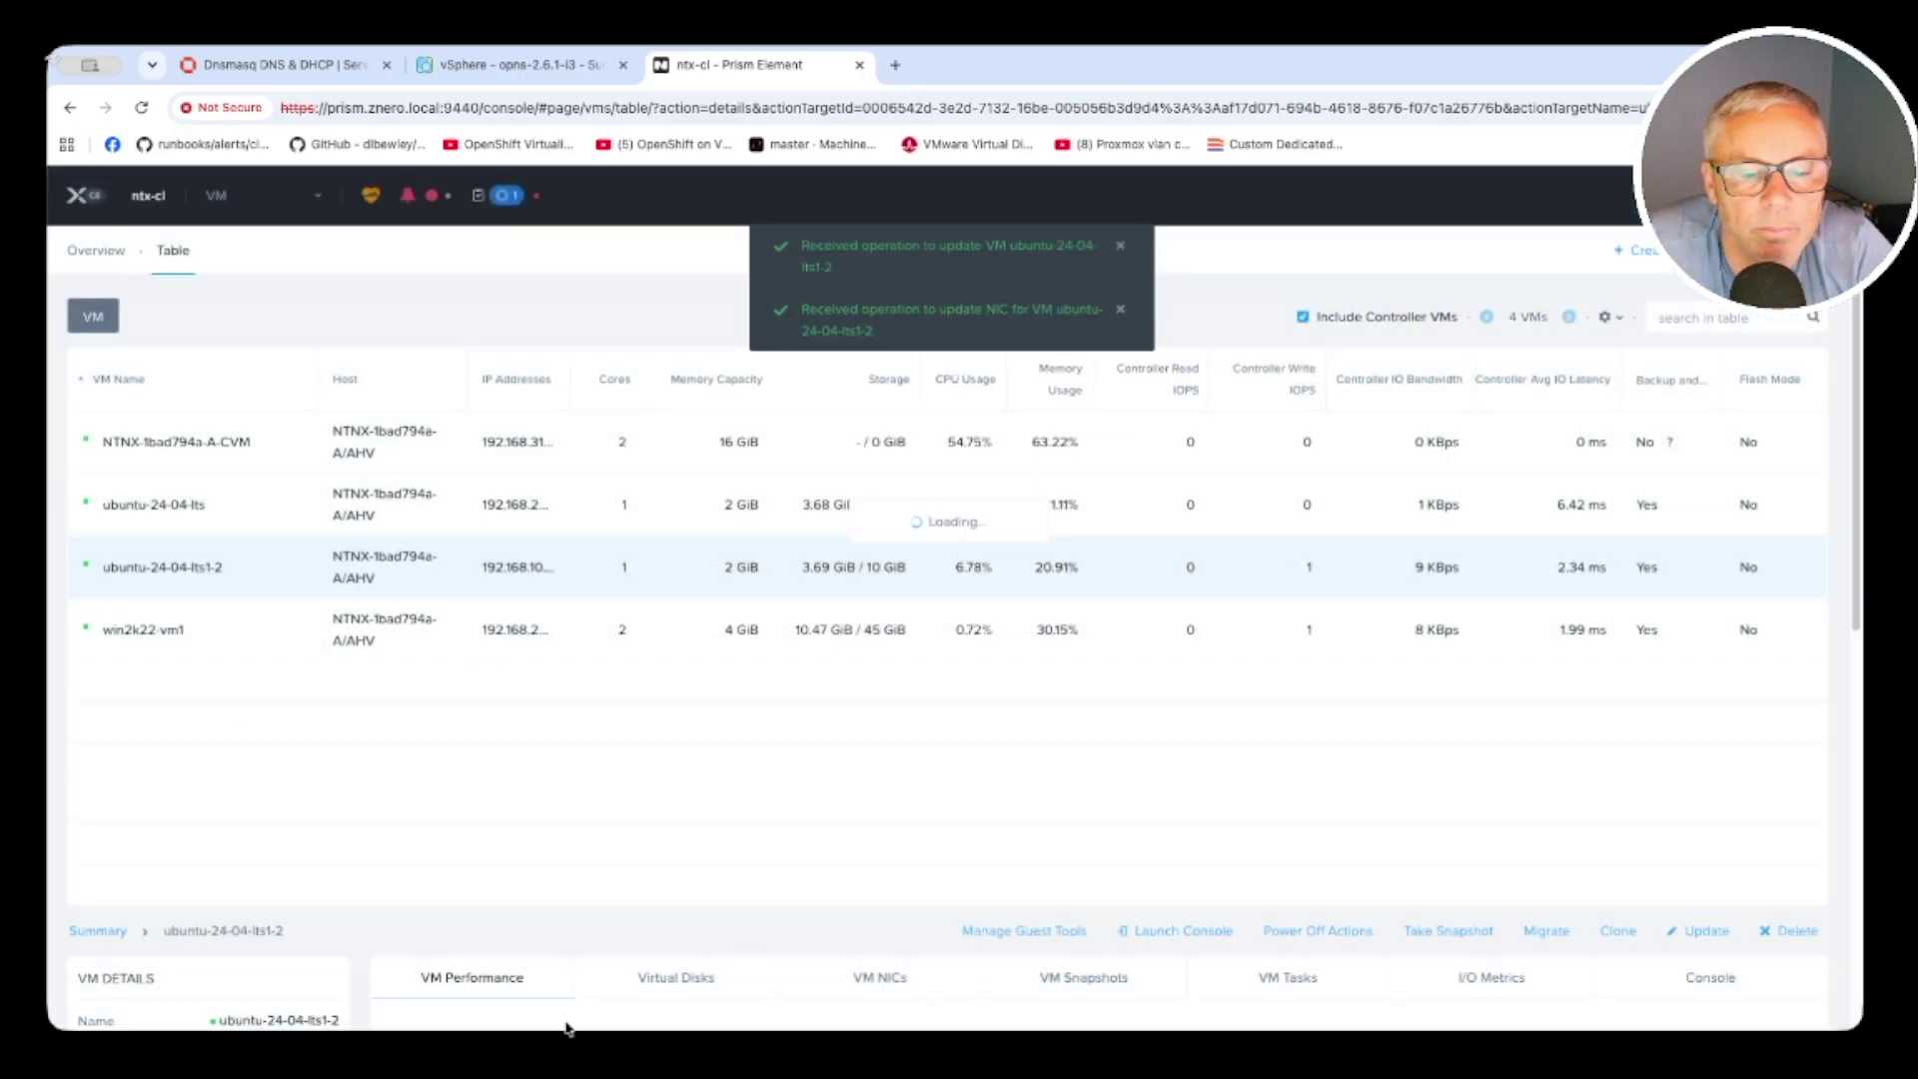
Return to the ubuntu-24-04-lts1-2 console, clear it, and list the interface addresses with ip a
{"action": "key", "text": "super+grave"}
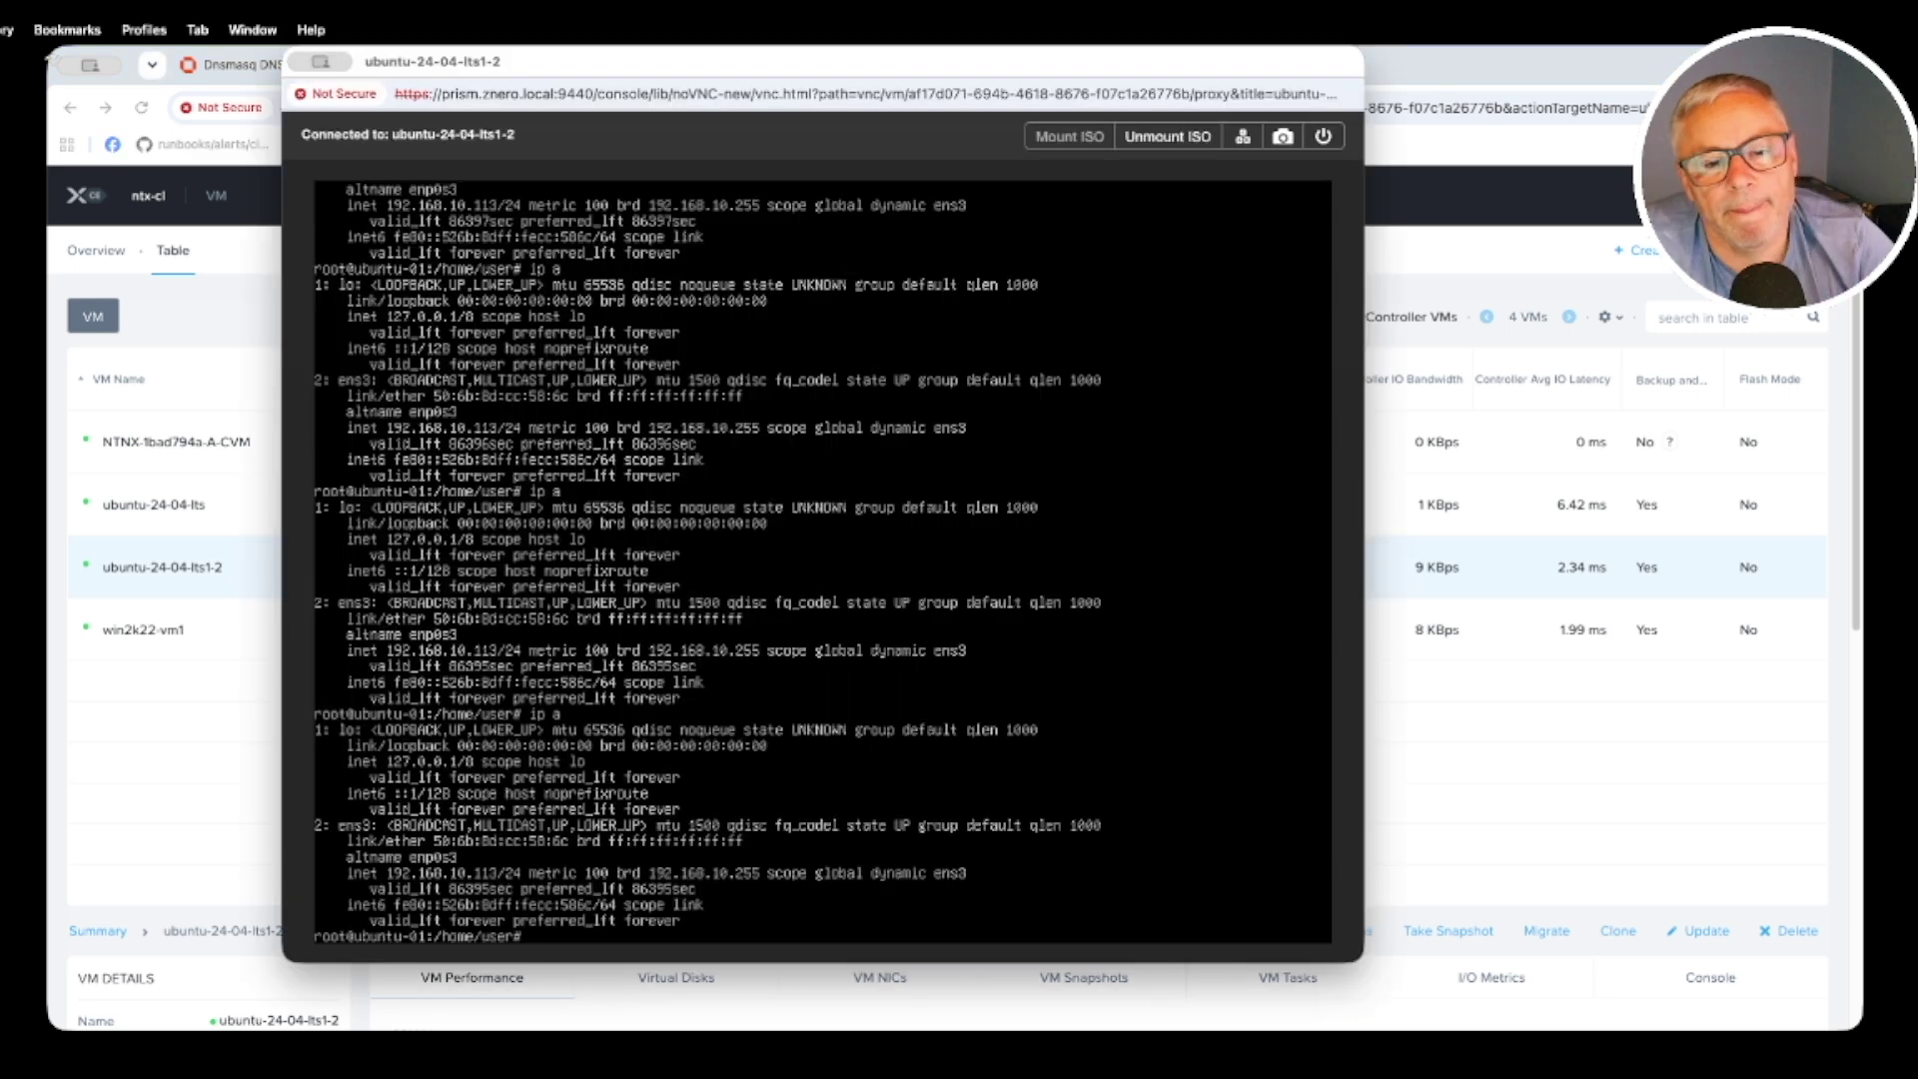
{"action": "type", "text": "clear"}
{"action": "key", "text": "Return"}
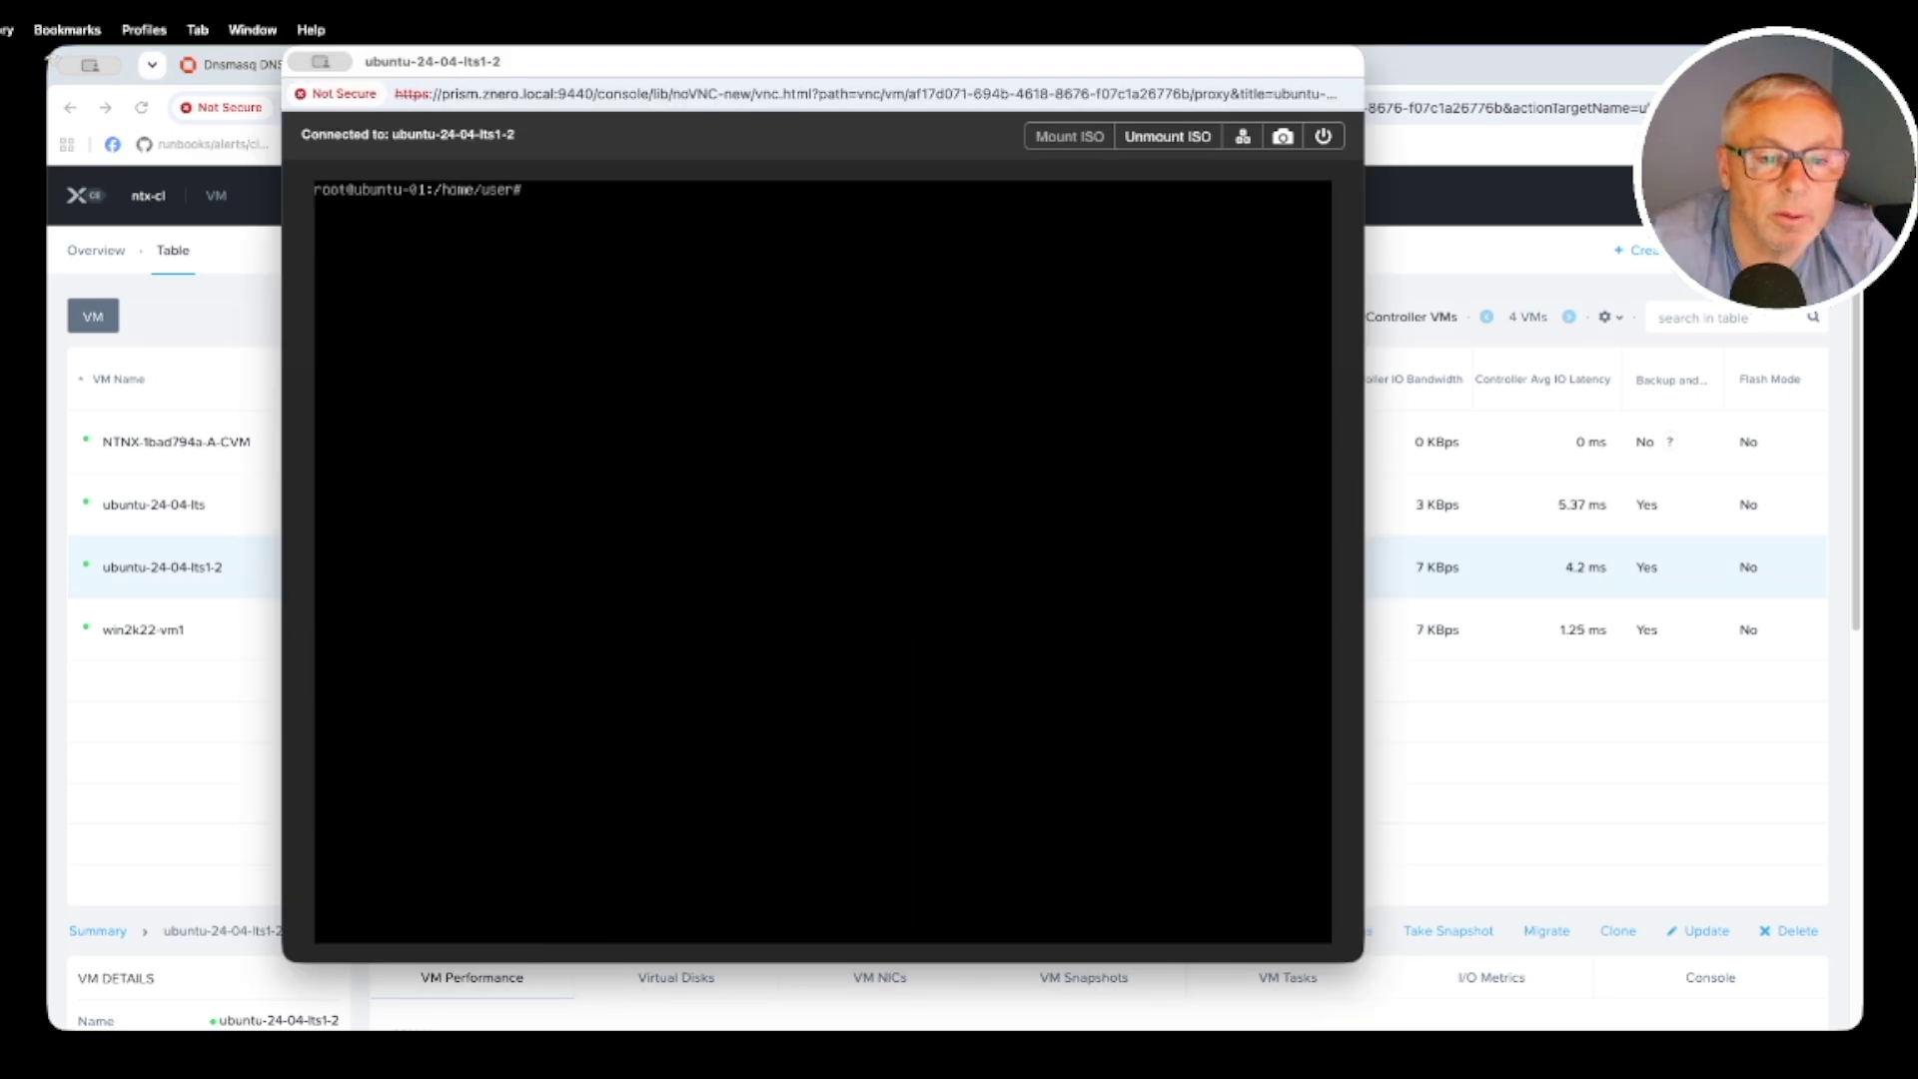
{"action": "type", "text": "ip"}
{"action": "key", "text": "Return"}
{"action": "type", "text": "ip a"}
{"action": "key", "text": "Return"}
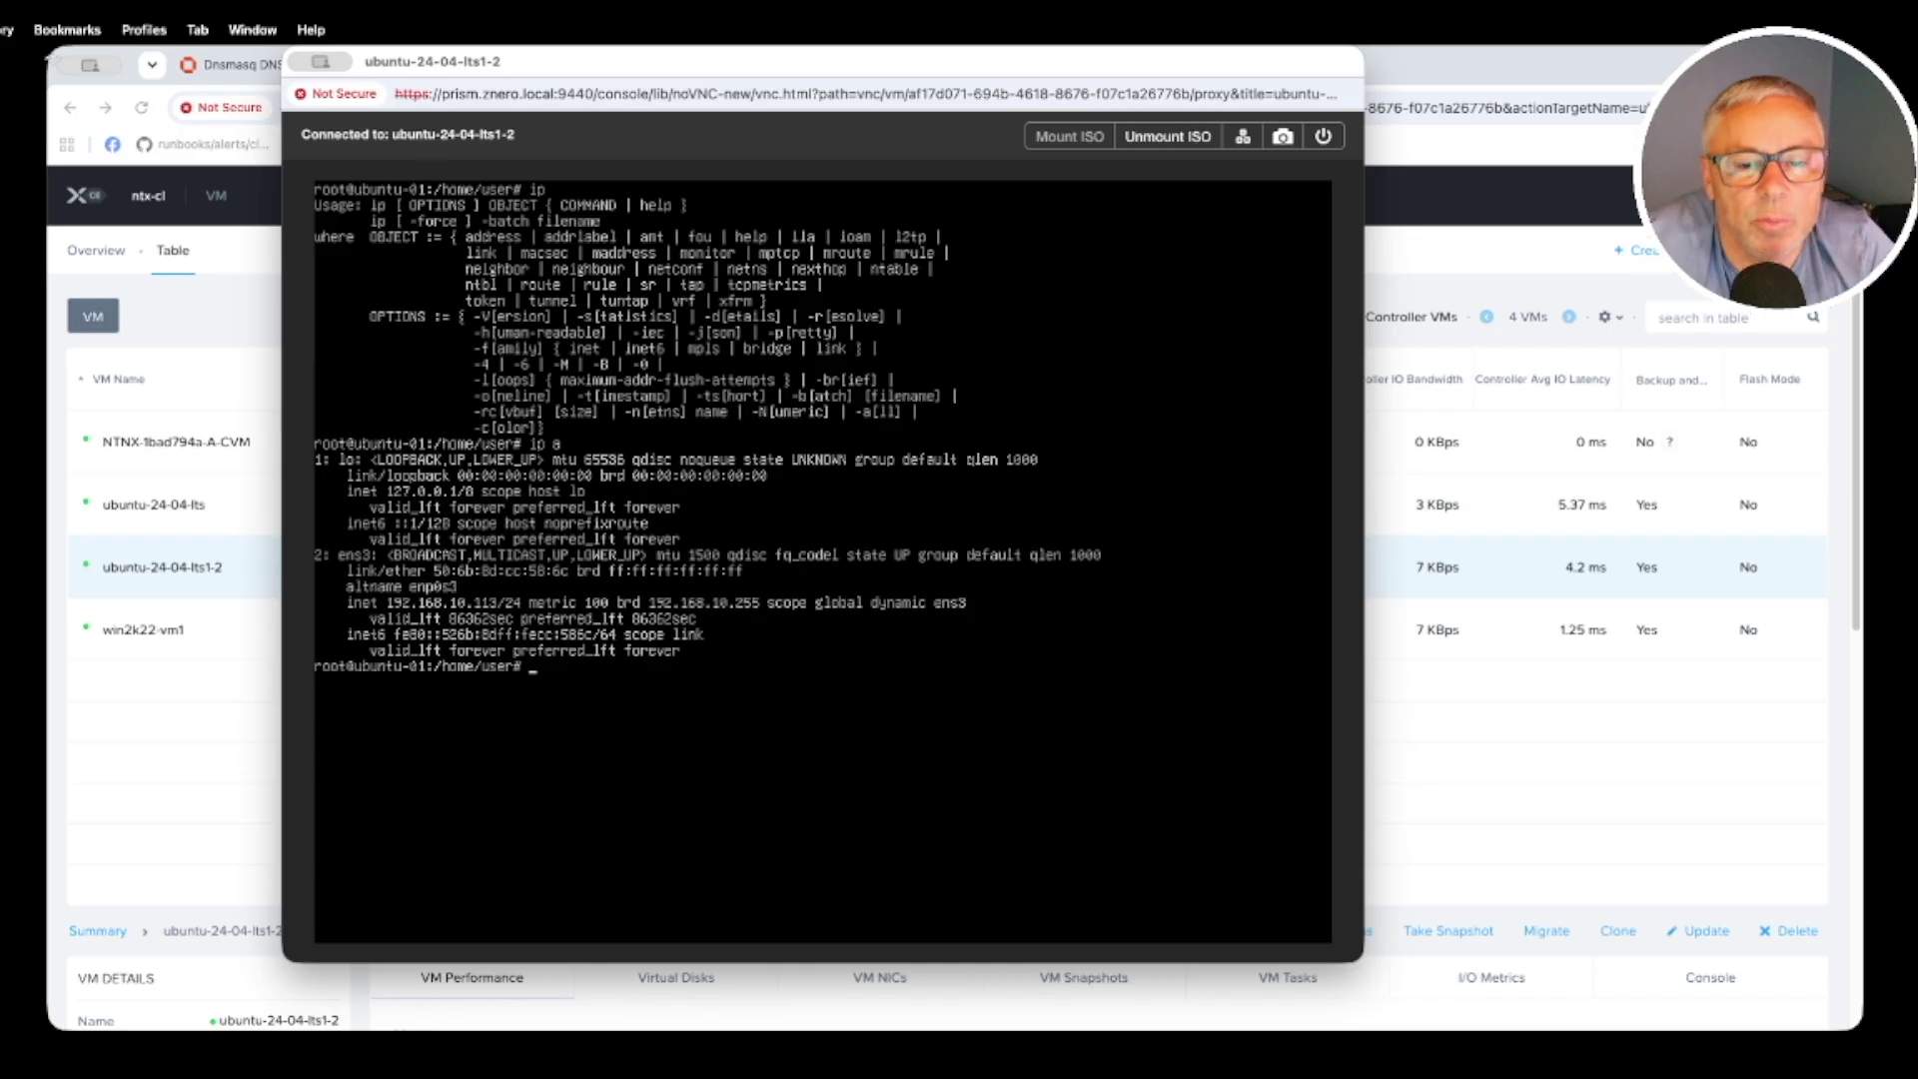
Run netplan apply on ubuntu-24-04-lts1-2, recheck the addresses with ip a, and repeat the listing on a cleared screen
{"action": "type", "text": "netplan apply"}
{"action": "key", "text": "Return"}
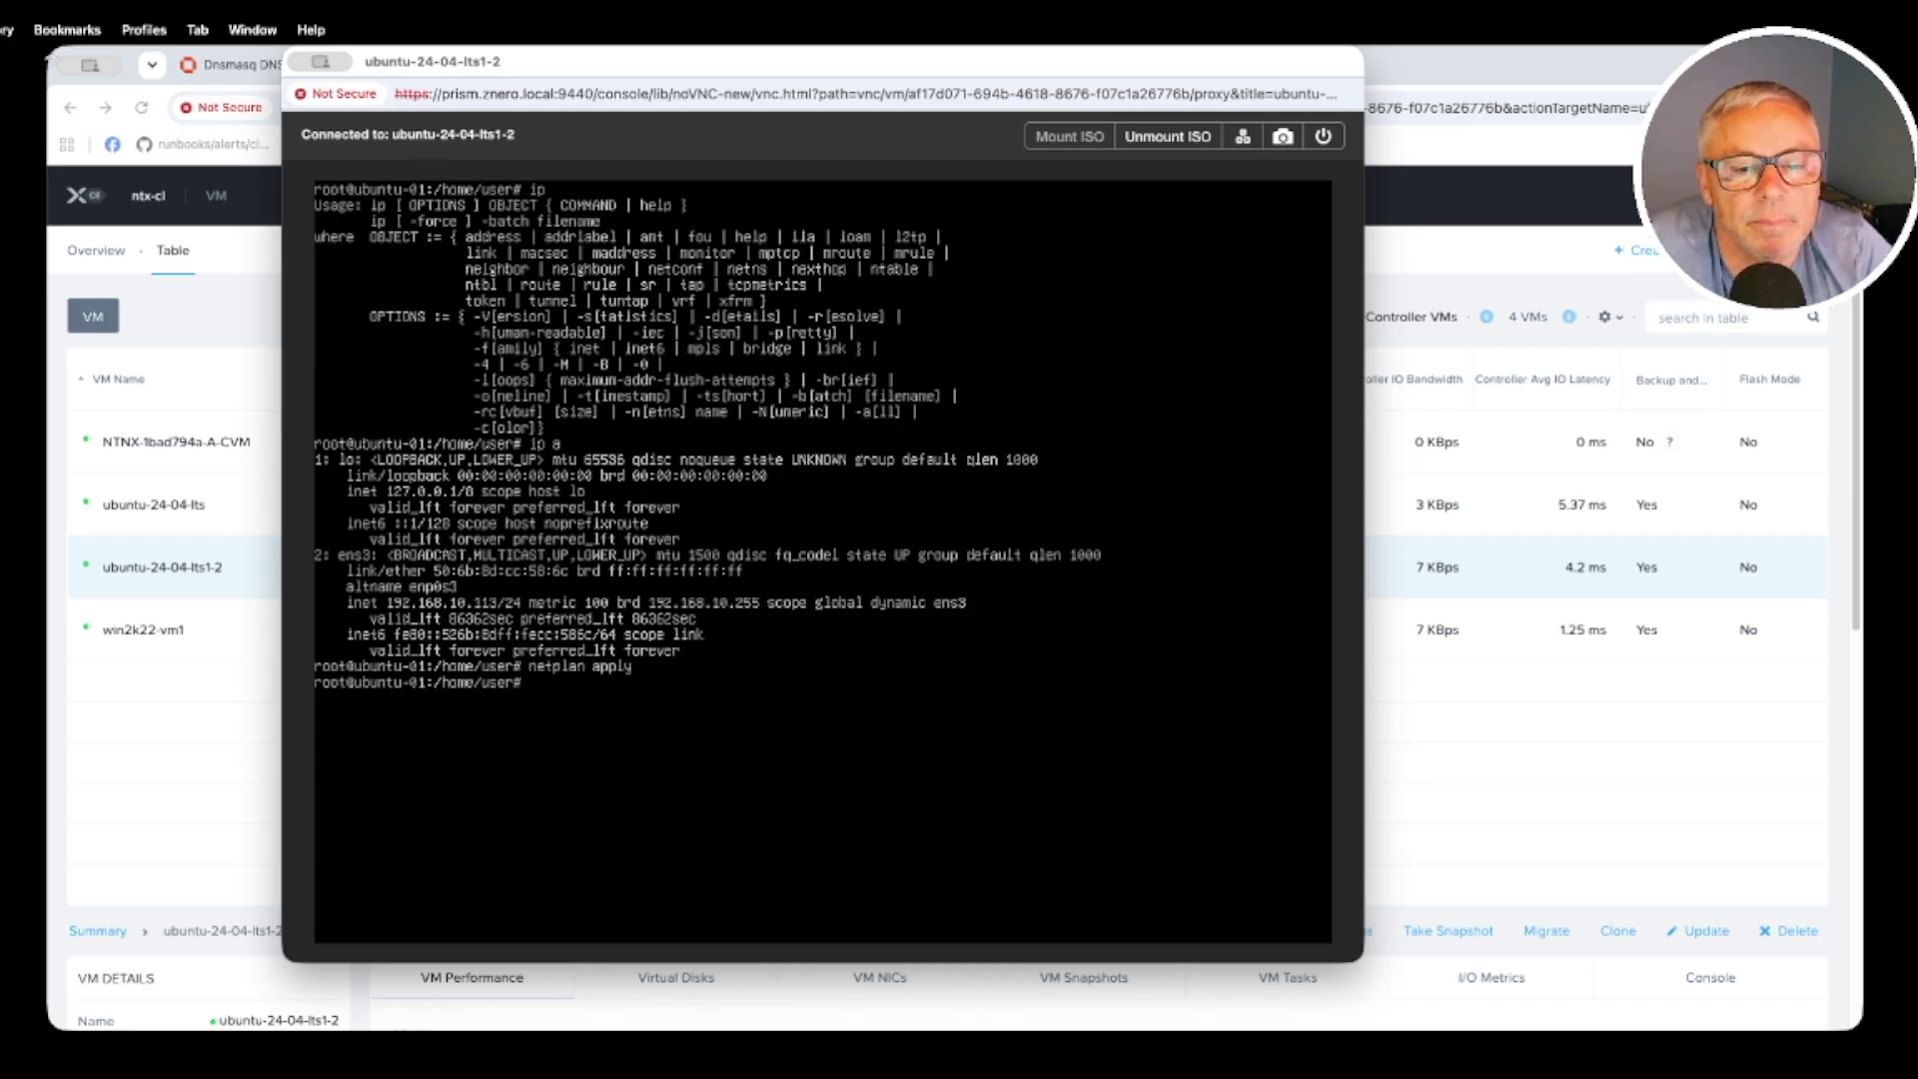
{"action": "type", "text": "ip a"}
{"action": "key", "text": "Return"}
{"action": "key", "text": "Up"}
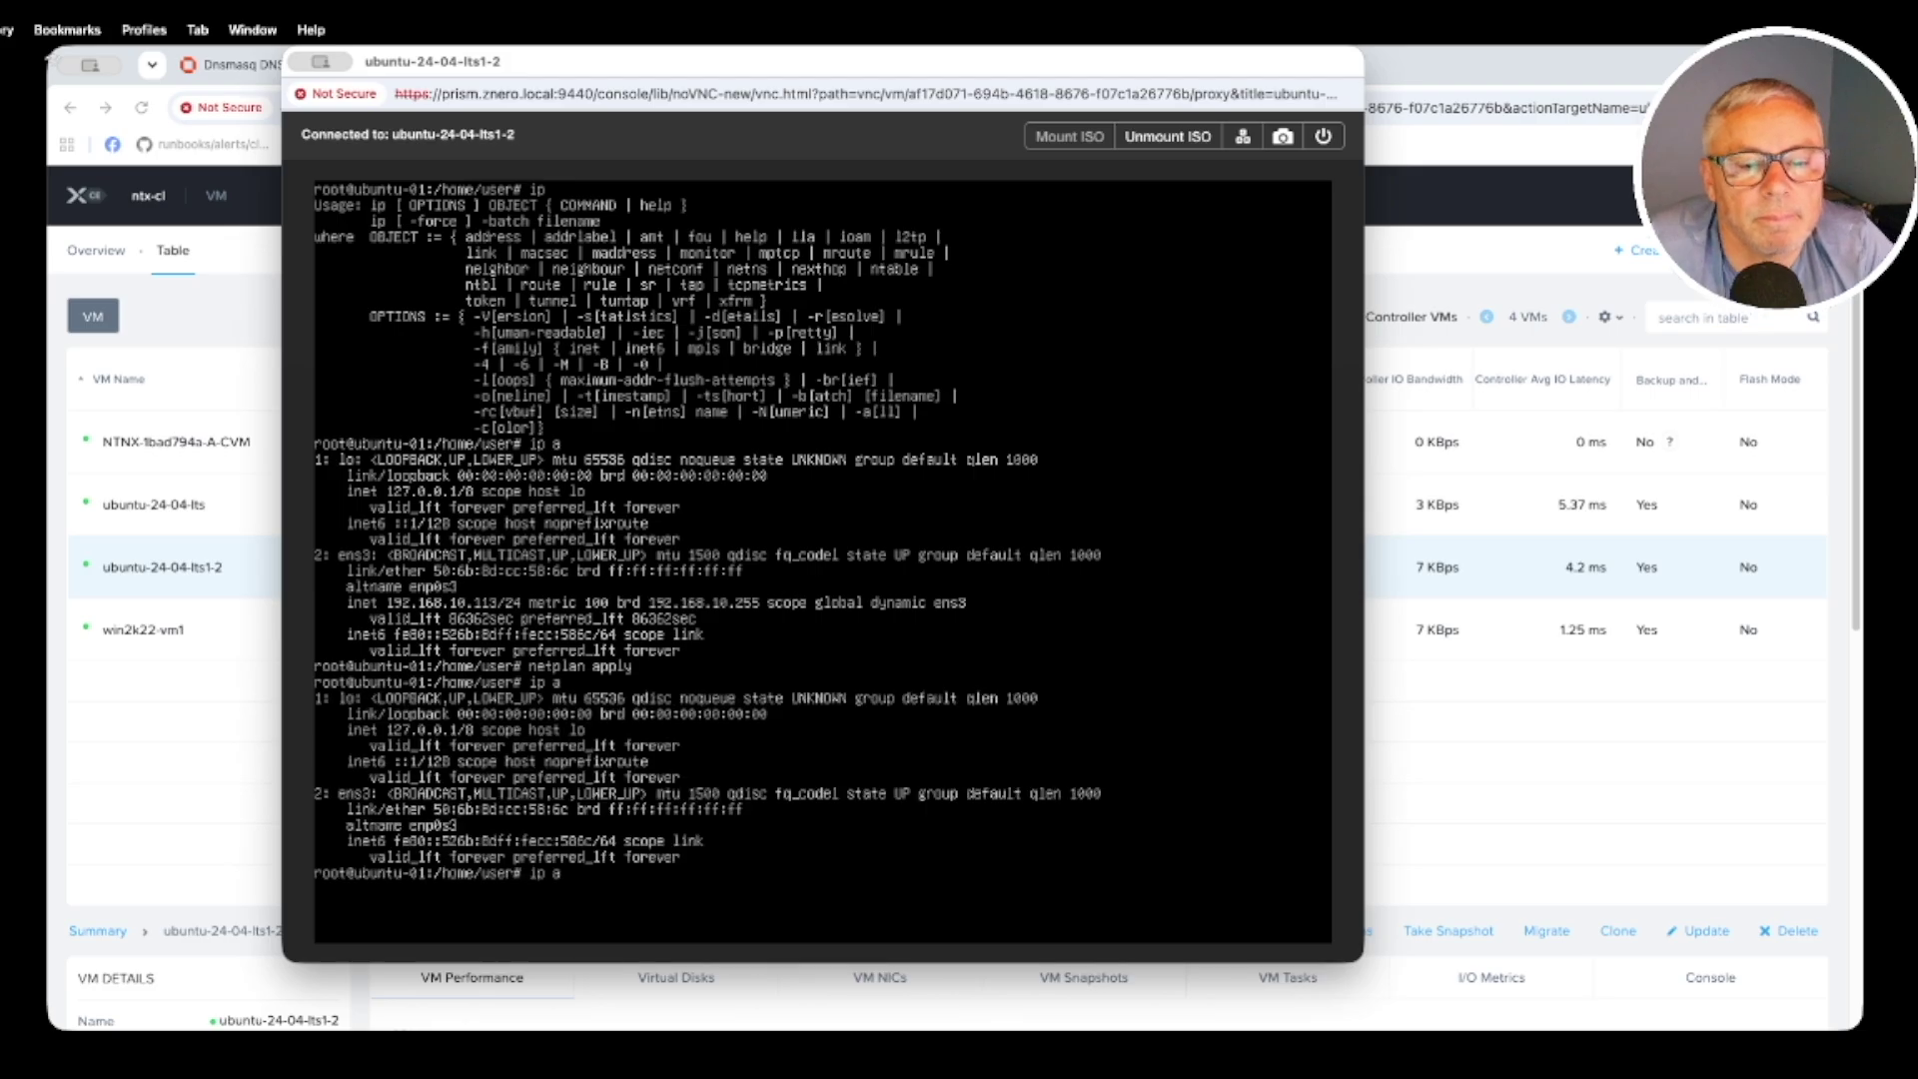
{"action": "key", "text": "Return"}
{"action": "type", "text": "clear"}
{"action": "key", "text": "Return"}
{"action": "key", "text": "Up"}
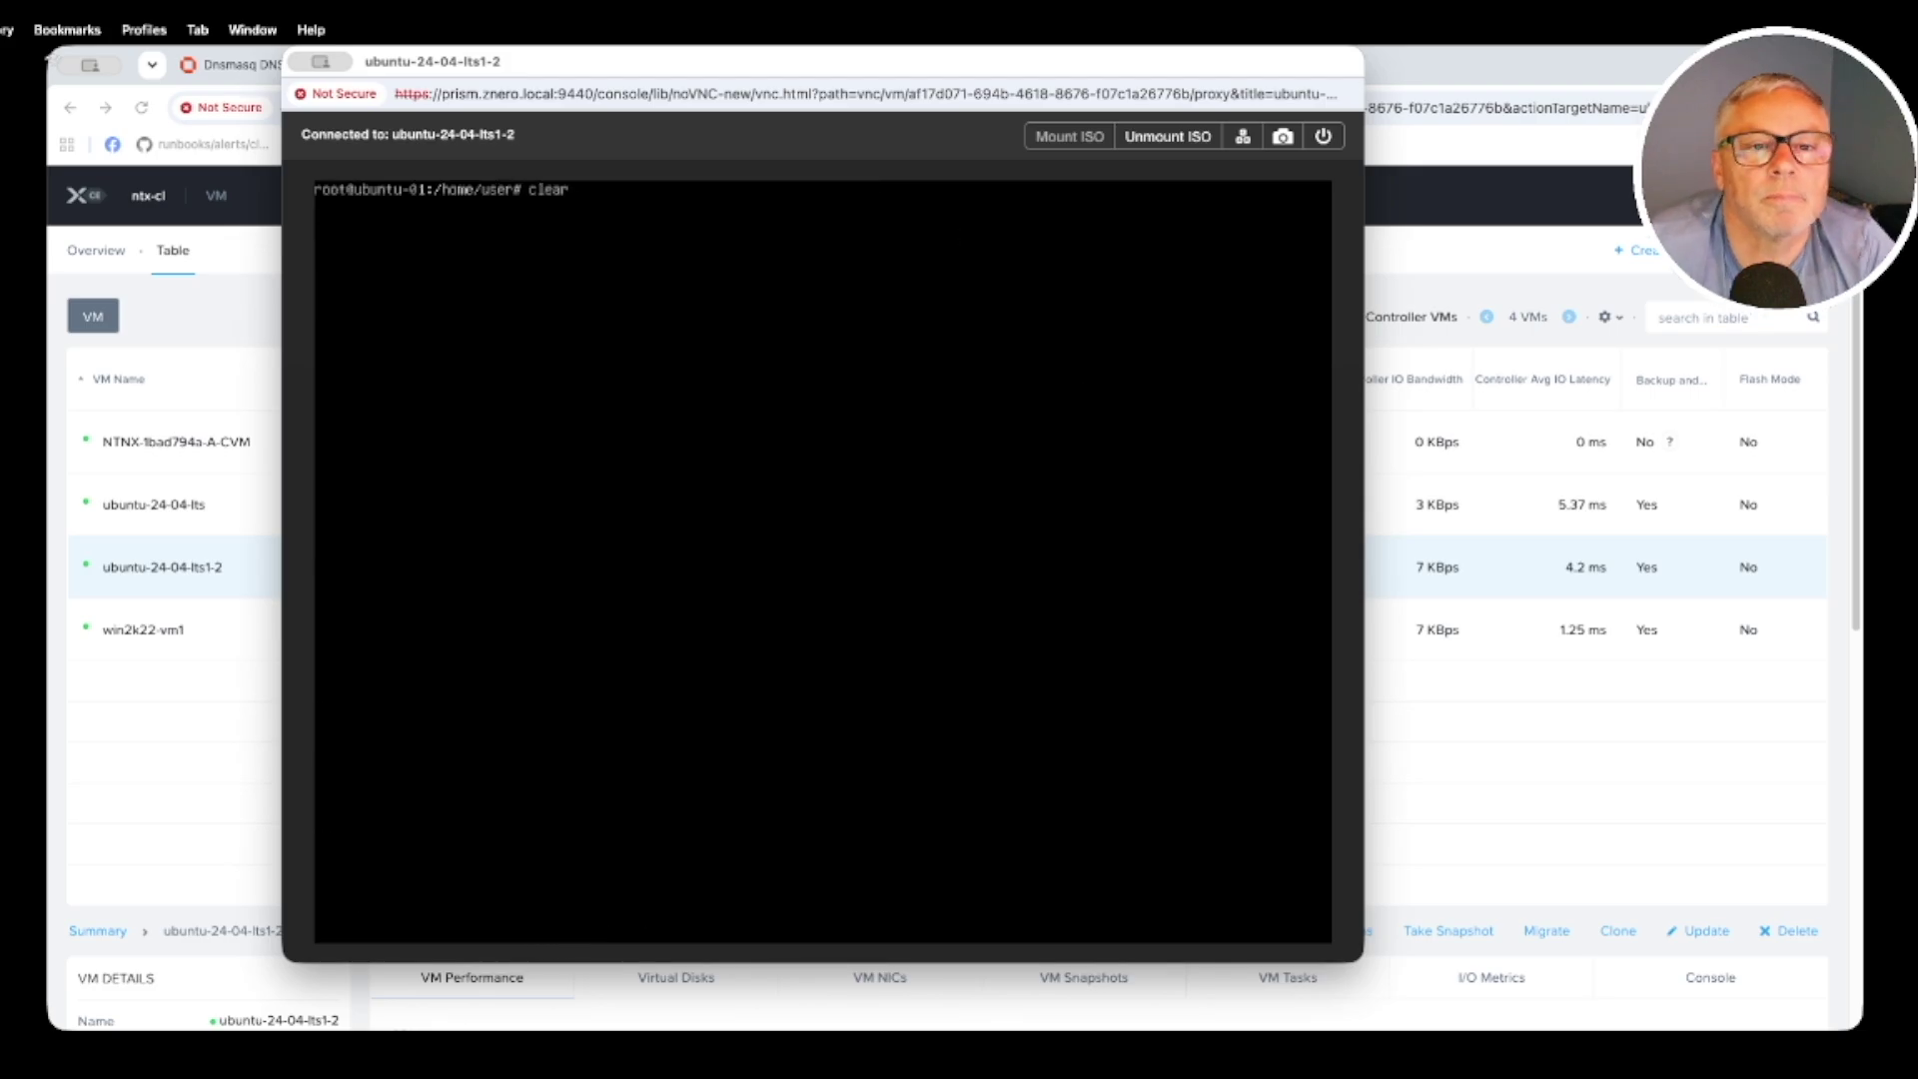
{"action": "key", "text": "Up"}
{"action": "key", "text": "Return"}
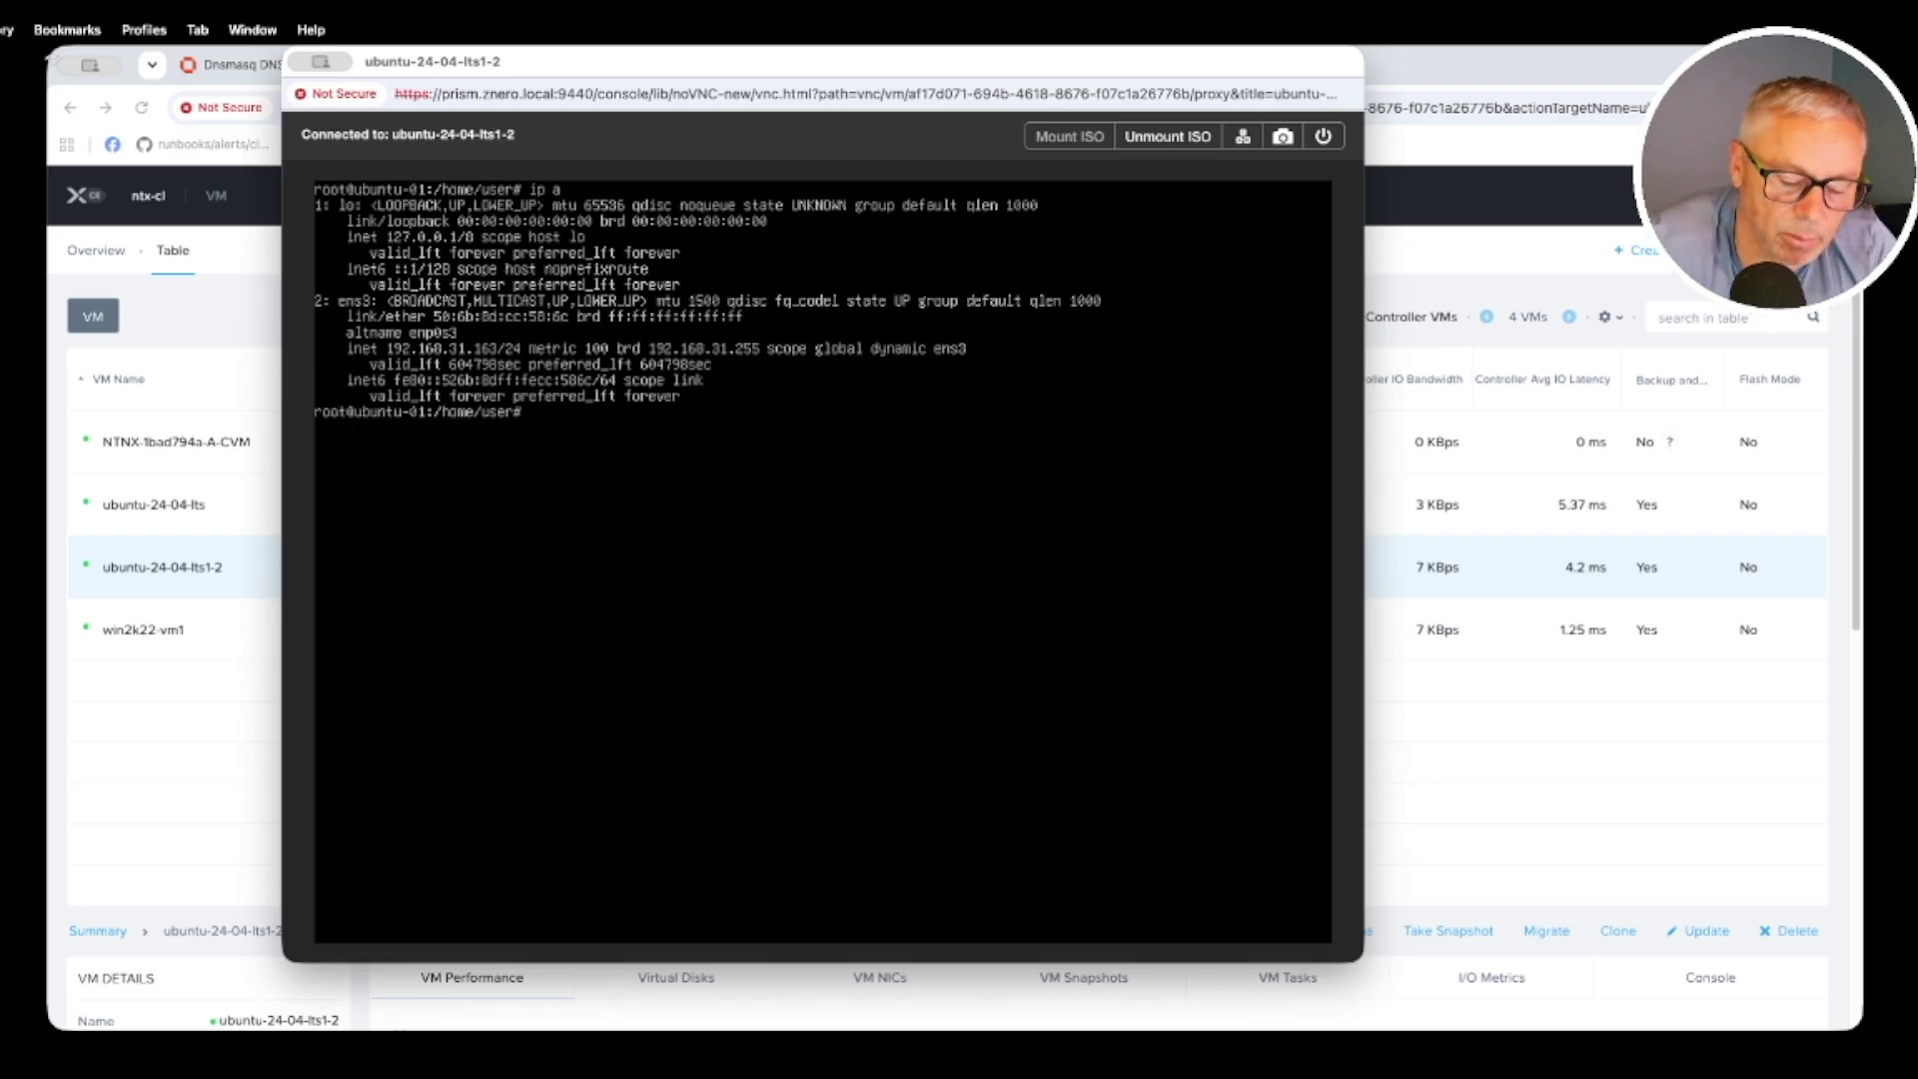
Ping 192.168.31.1, 8.8.8.8 and google.com from ubuntu-24-04-lts1-2, stopping each ping after a packet or two
{"action": "type", "text": "ping 192.168.31.1"}
{"action": "key", "text": "Return"}
{"action": "key", "text": "ctrl+c"}
{"action": "key", "text": "Up"}
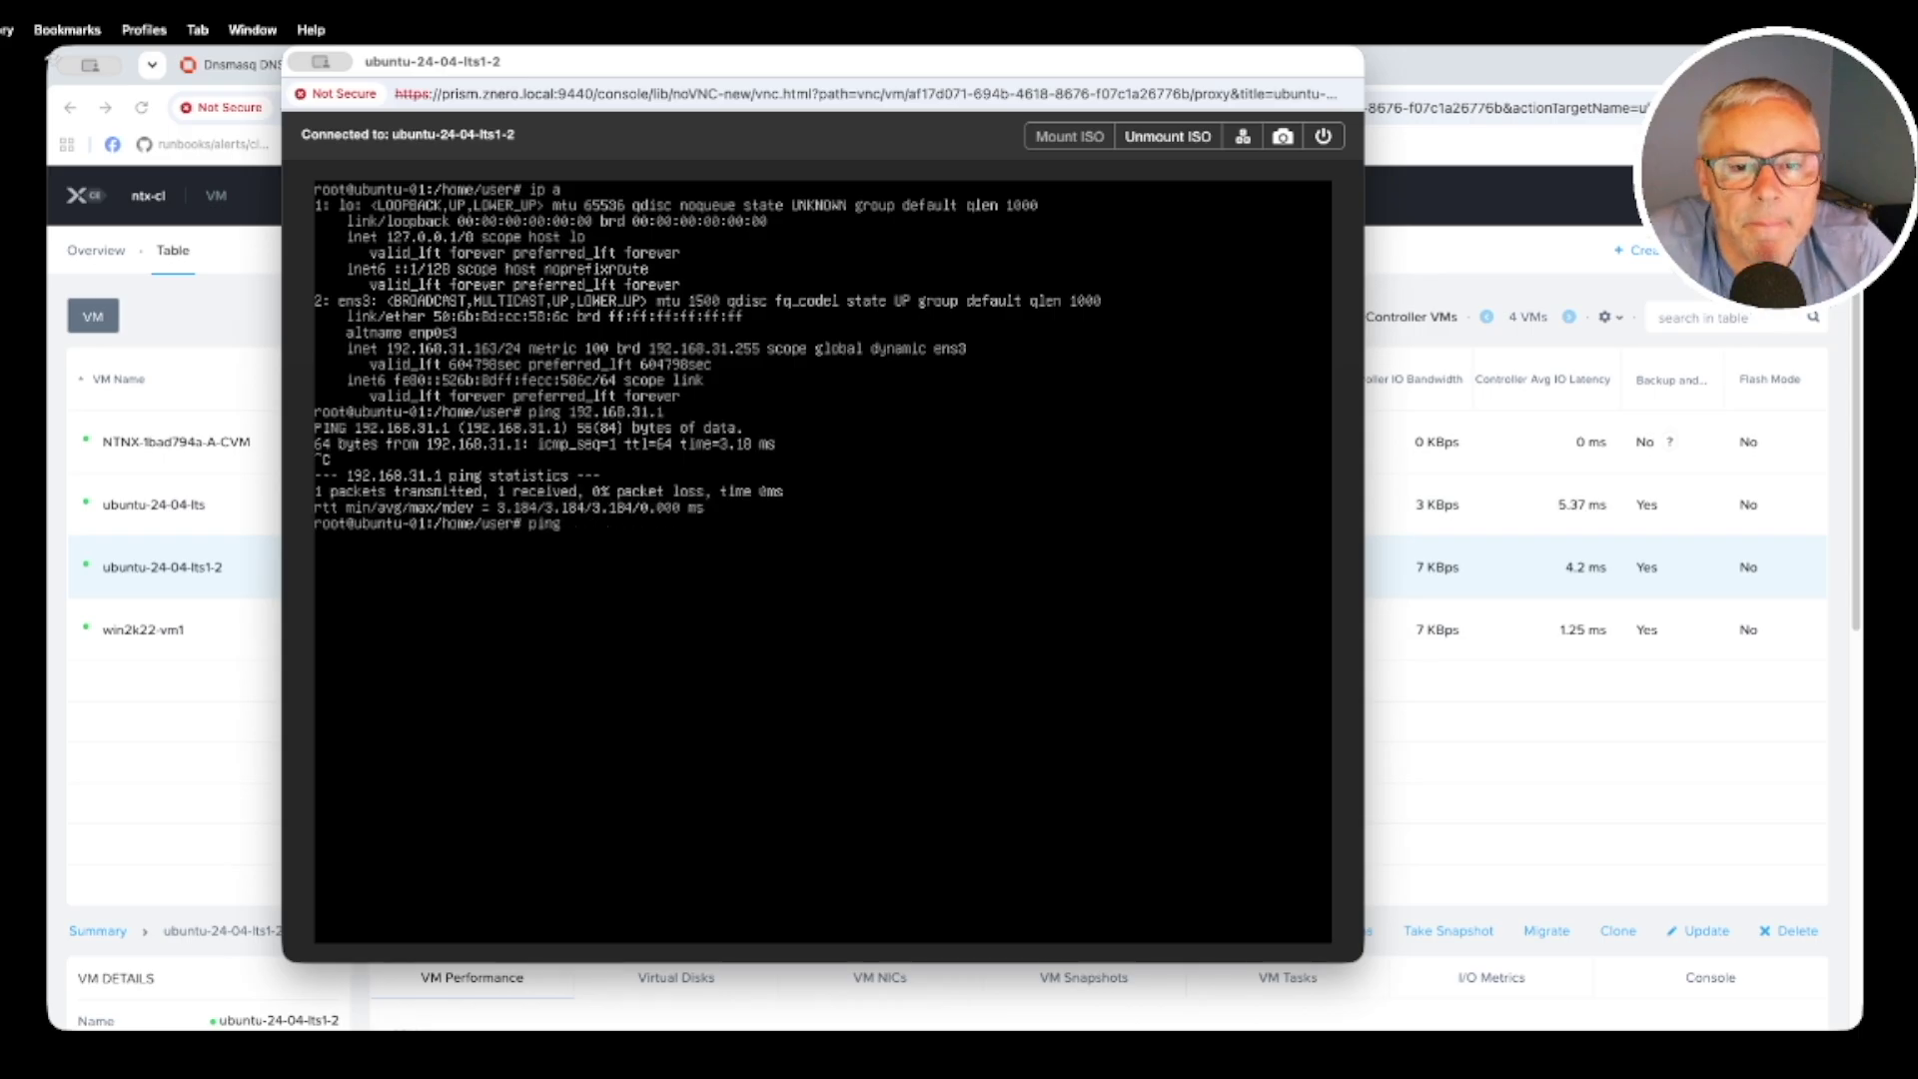
{"action": "type", "text": "8.8.8.8"}
{"action": "key", "text": "Return"}
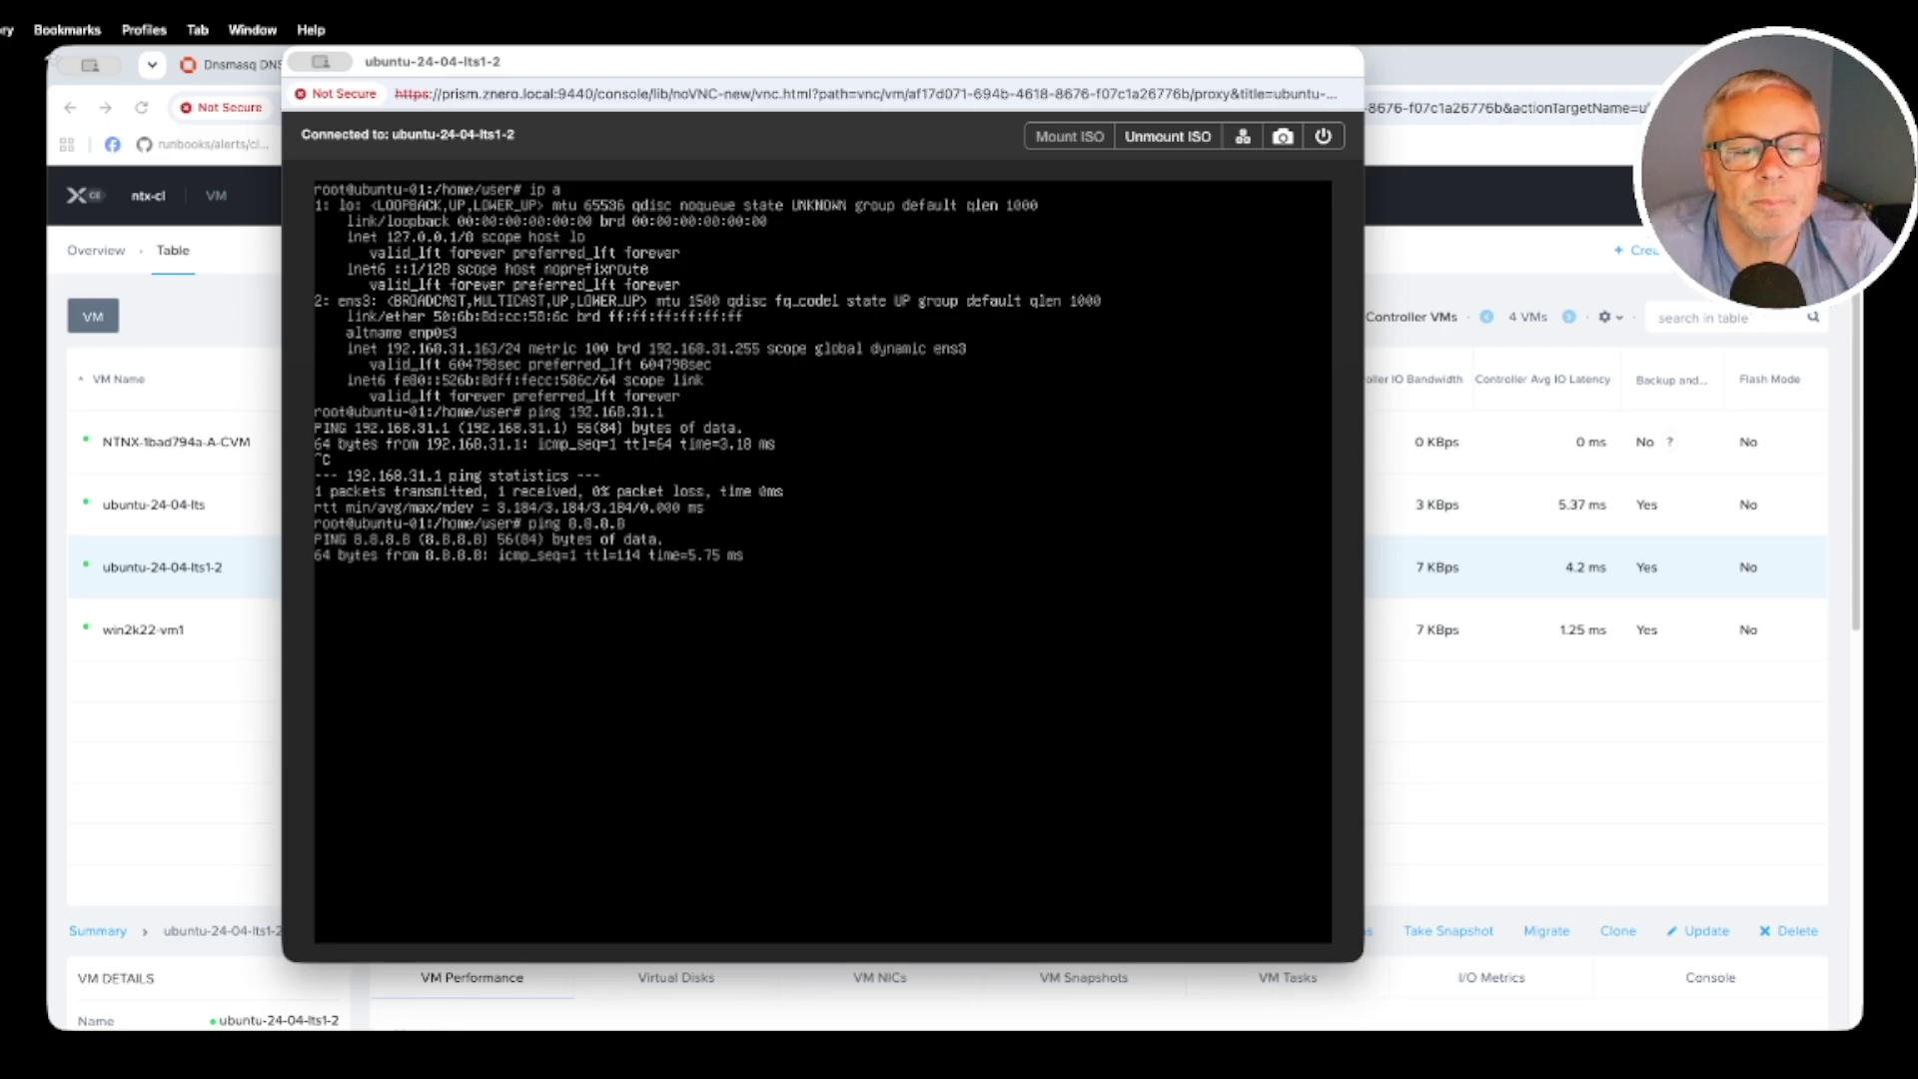
{"action": "key", "text": "ctrl+c"}
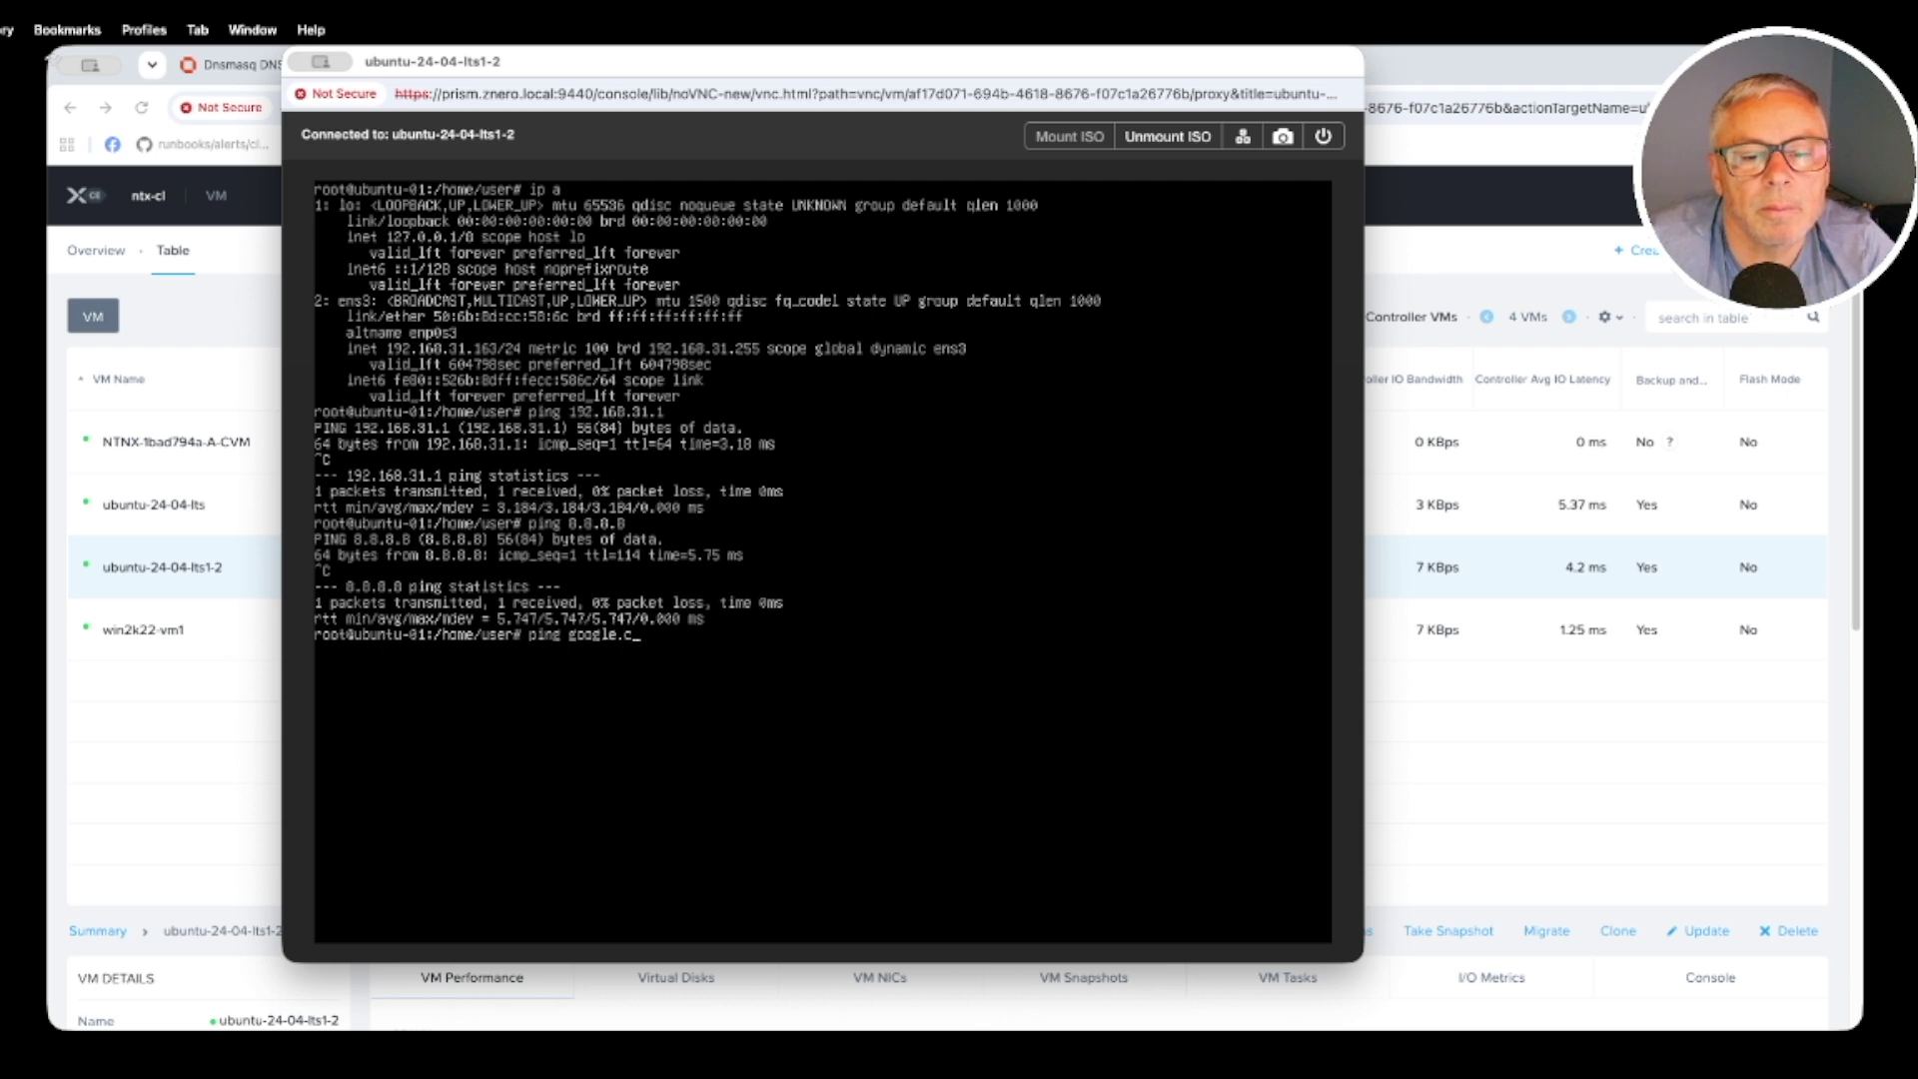
{"action": "key", "text": "Return"}
{"action": "key", "text": "ctrl+c"}
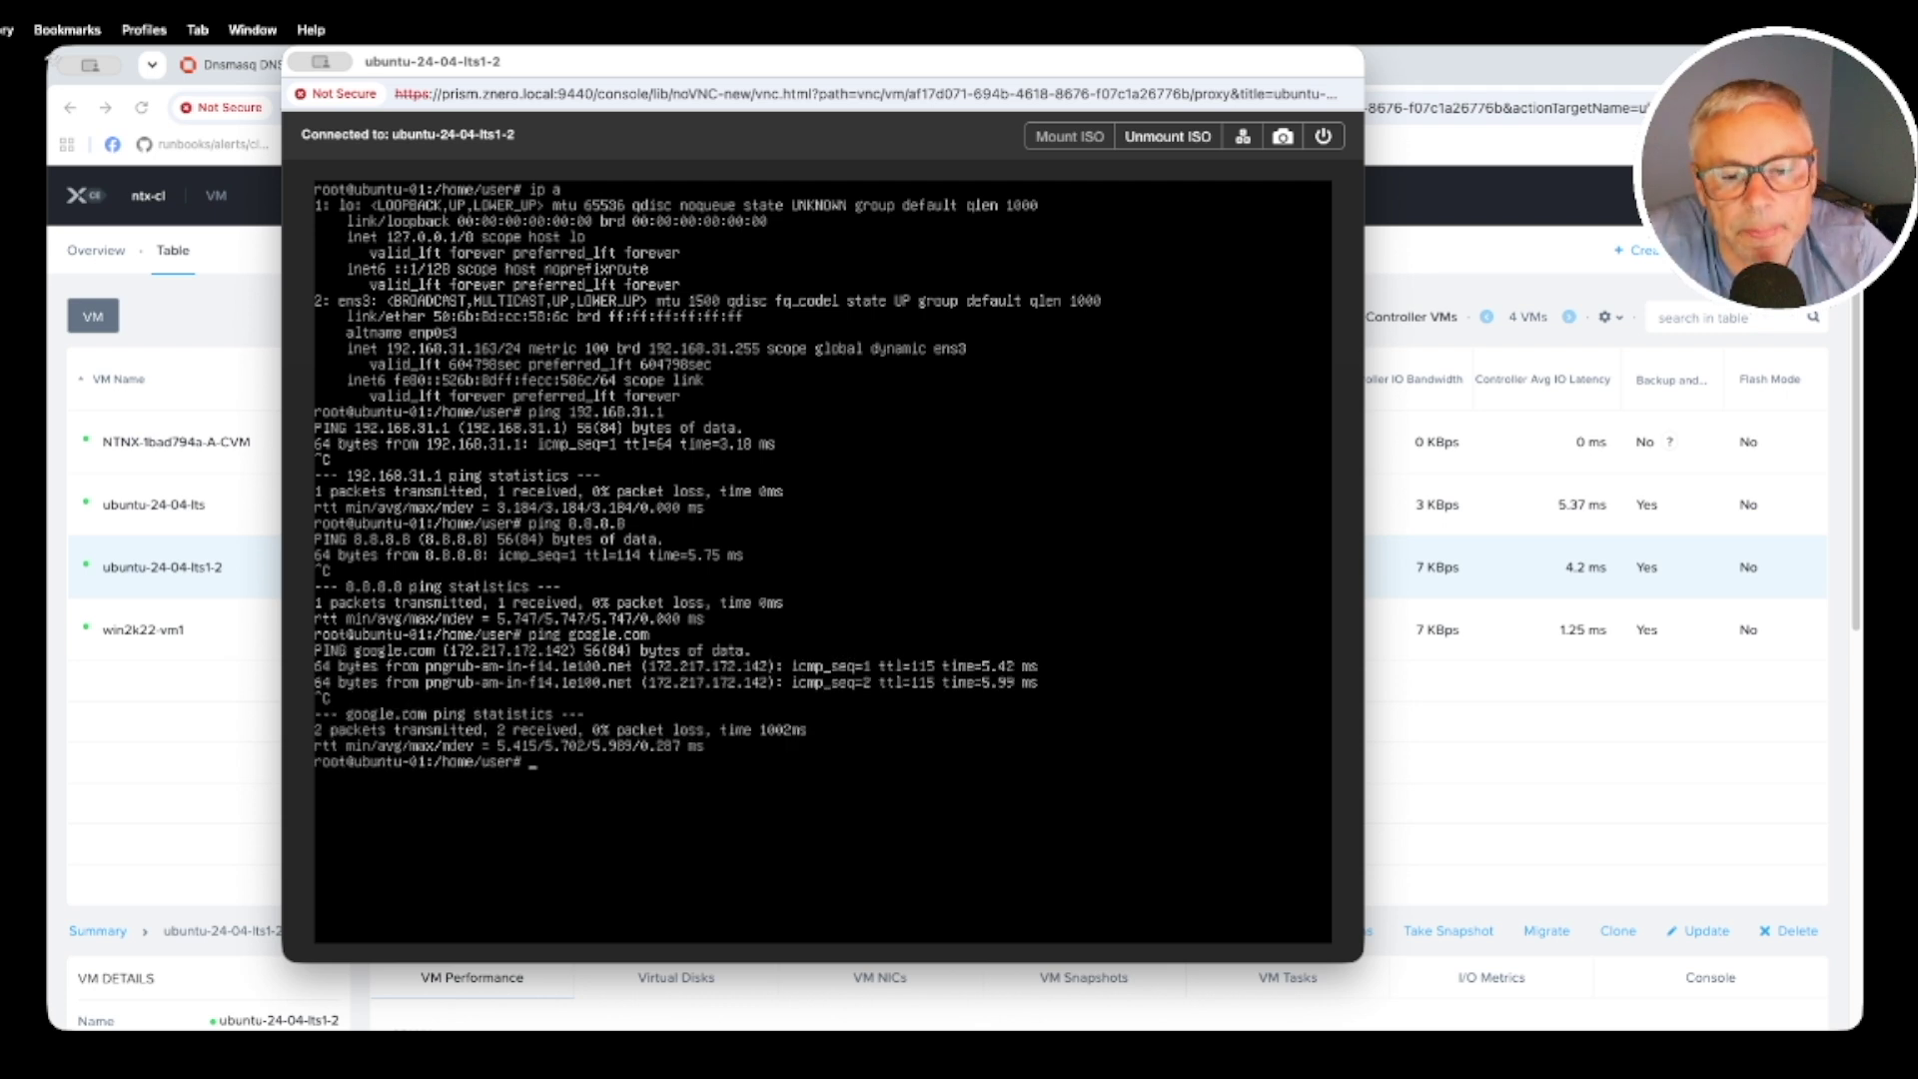
Test reachability of the other VLANs by pinging 192.168.10.254 and 192.168.20.254 from ubuntu-24-04-lts1-2
{"action": "type", "text": "ping 192.168.1"}
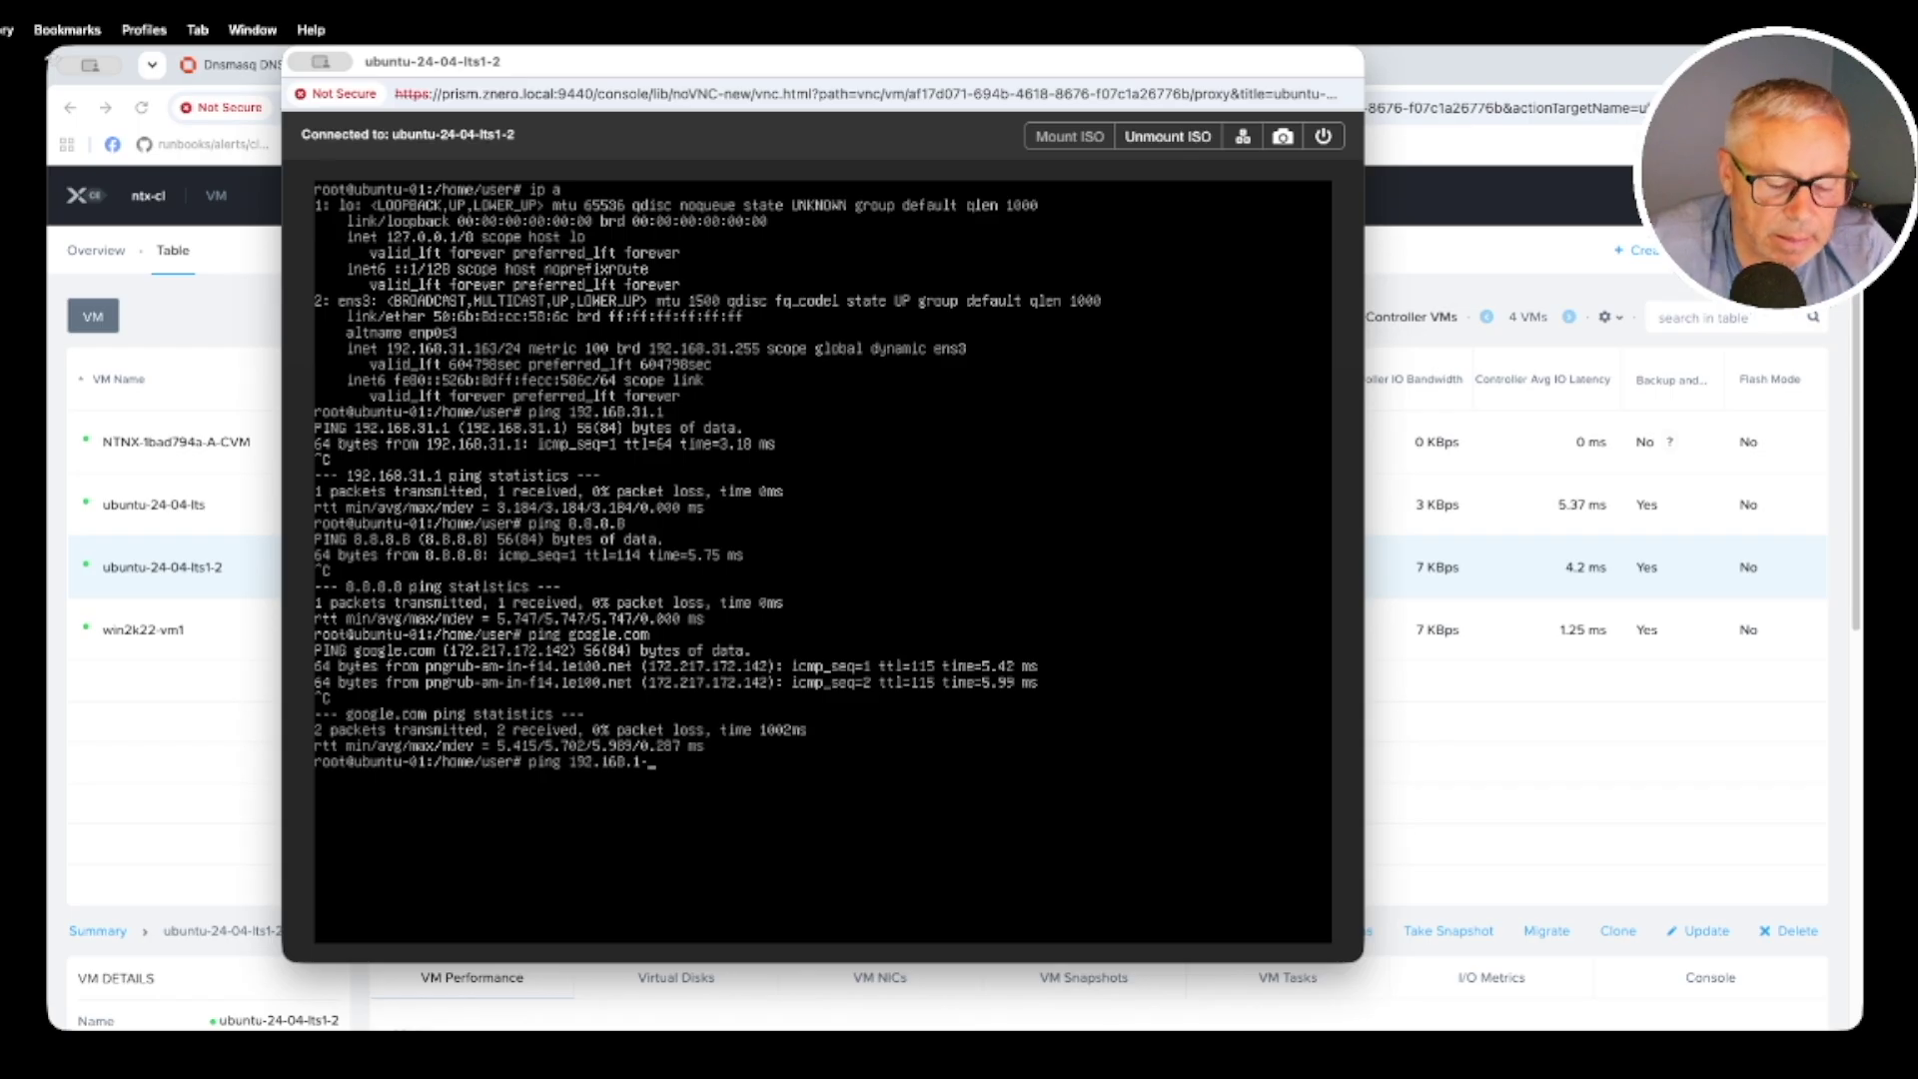
{"action": "type", "text": "0.254"}
{"action": "key", "text": "Return"}
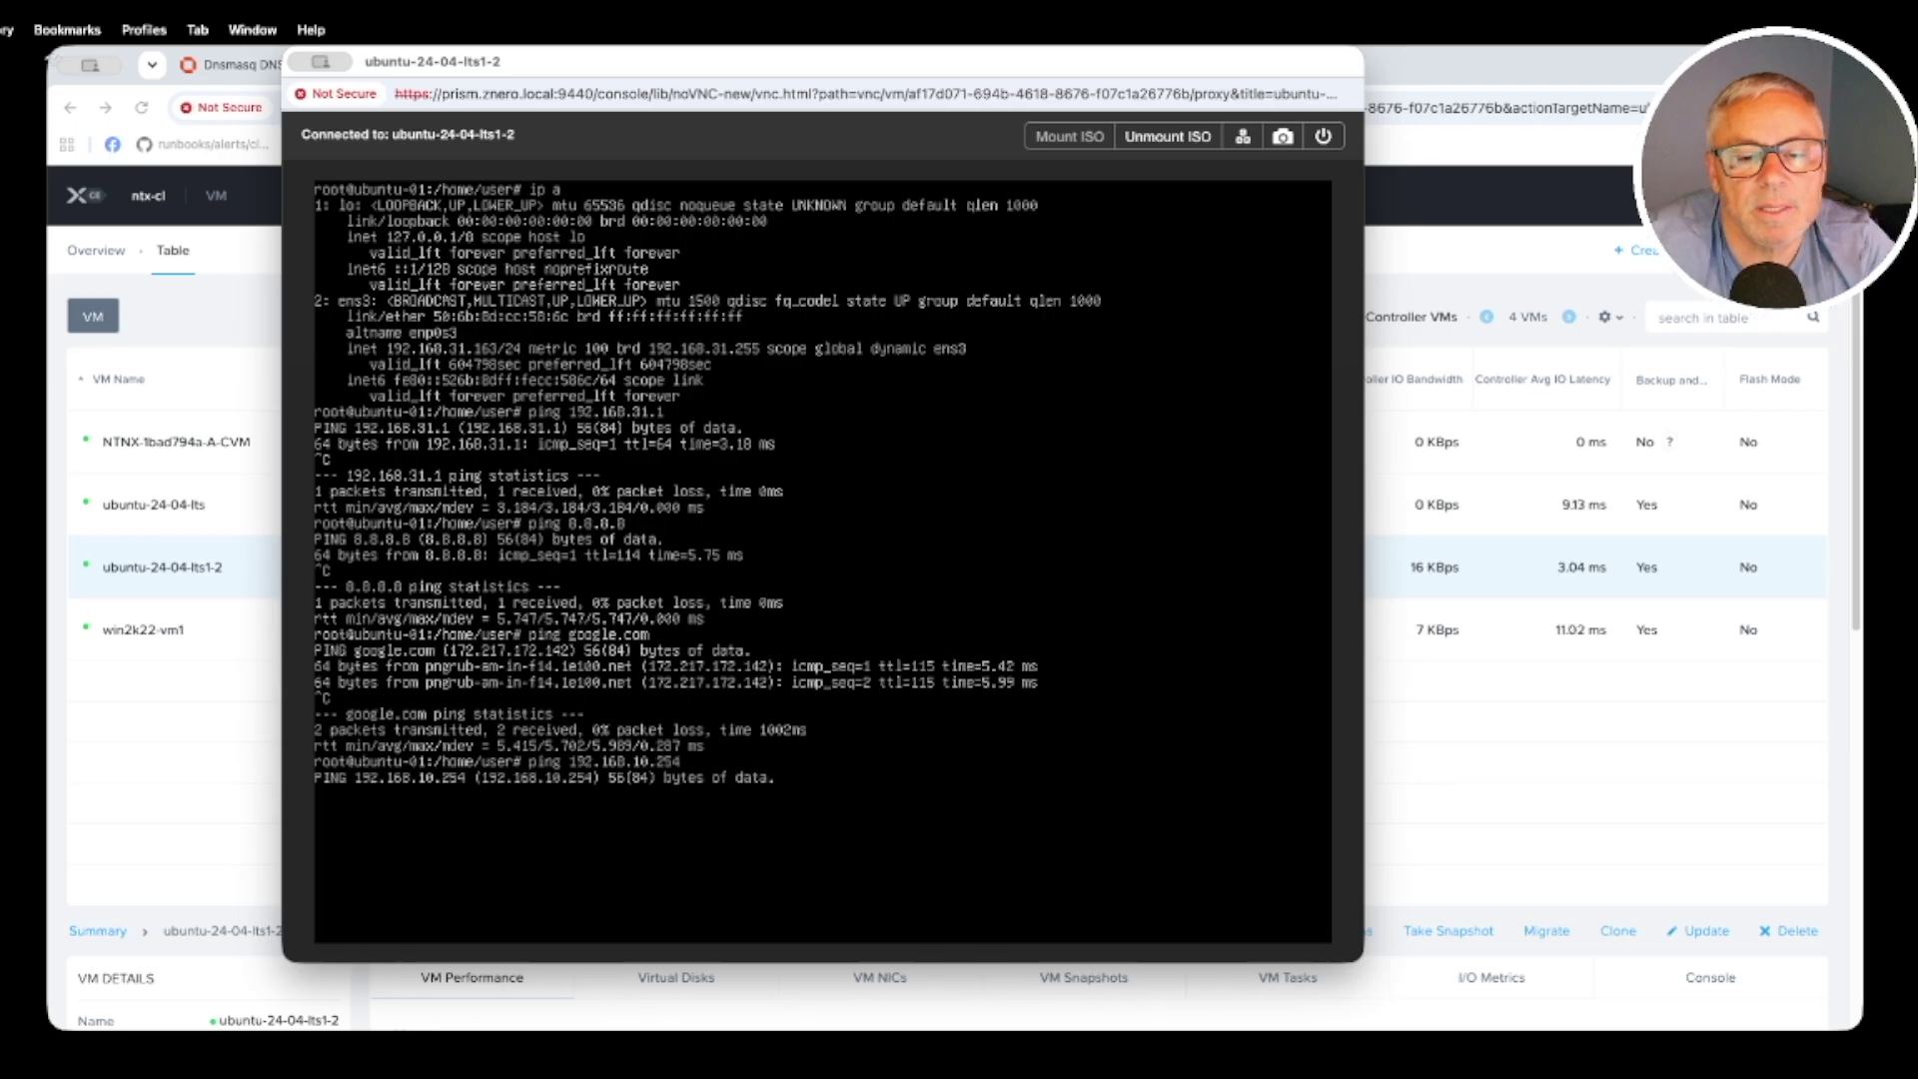
{"action": "key", "text": "ctrl+c"}
{"action": "key", "text": "Up"}
{"action": "key", "text": "BackSpace"}
{"action": "key", "text": "BackSpace"}
{"action": "key", "text": "BackSpace"}
{"action": "key", "text": "BackSpace"}
{"action": "key", "text": "BackSpace"}
{"action": "key", "text": "BackSpace"}
{"action": "type", "text": "20.254"}
{"action": "key", "text": "Return"}
{"action": "key", "text": "ctrl+c"}
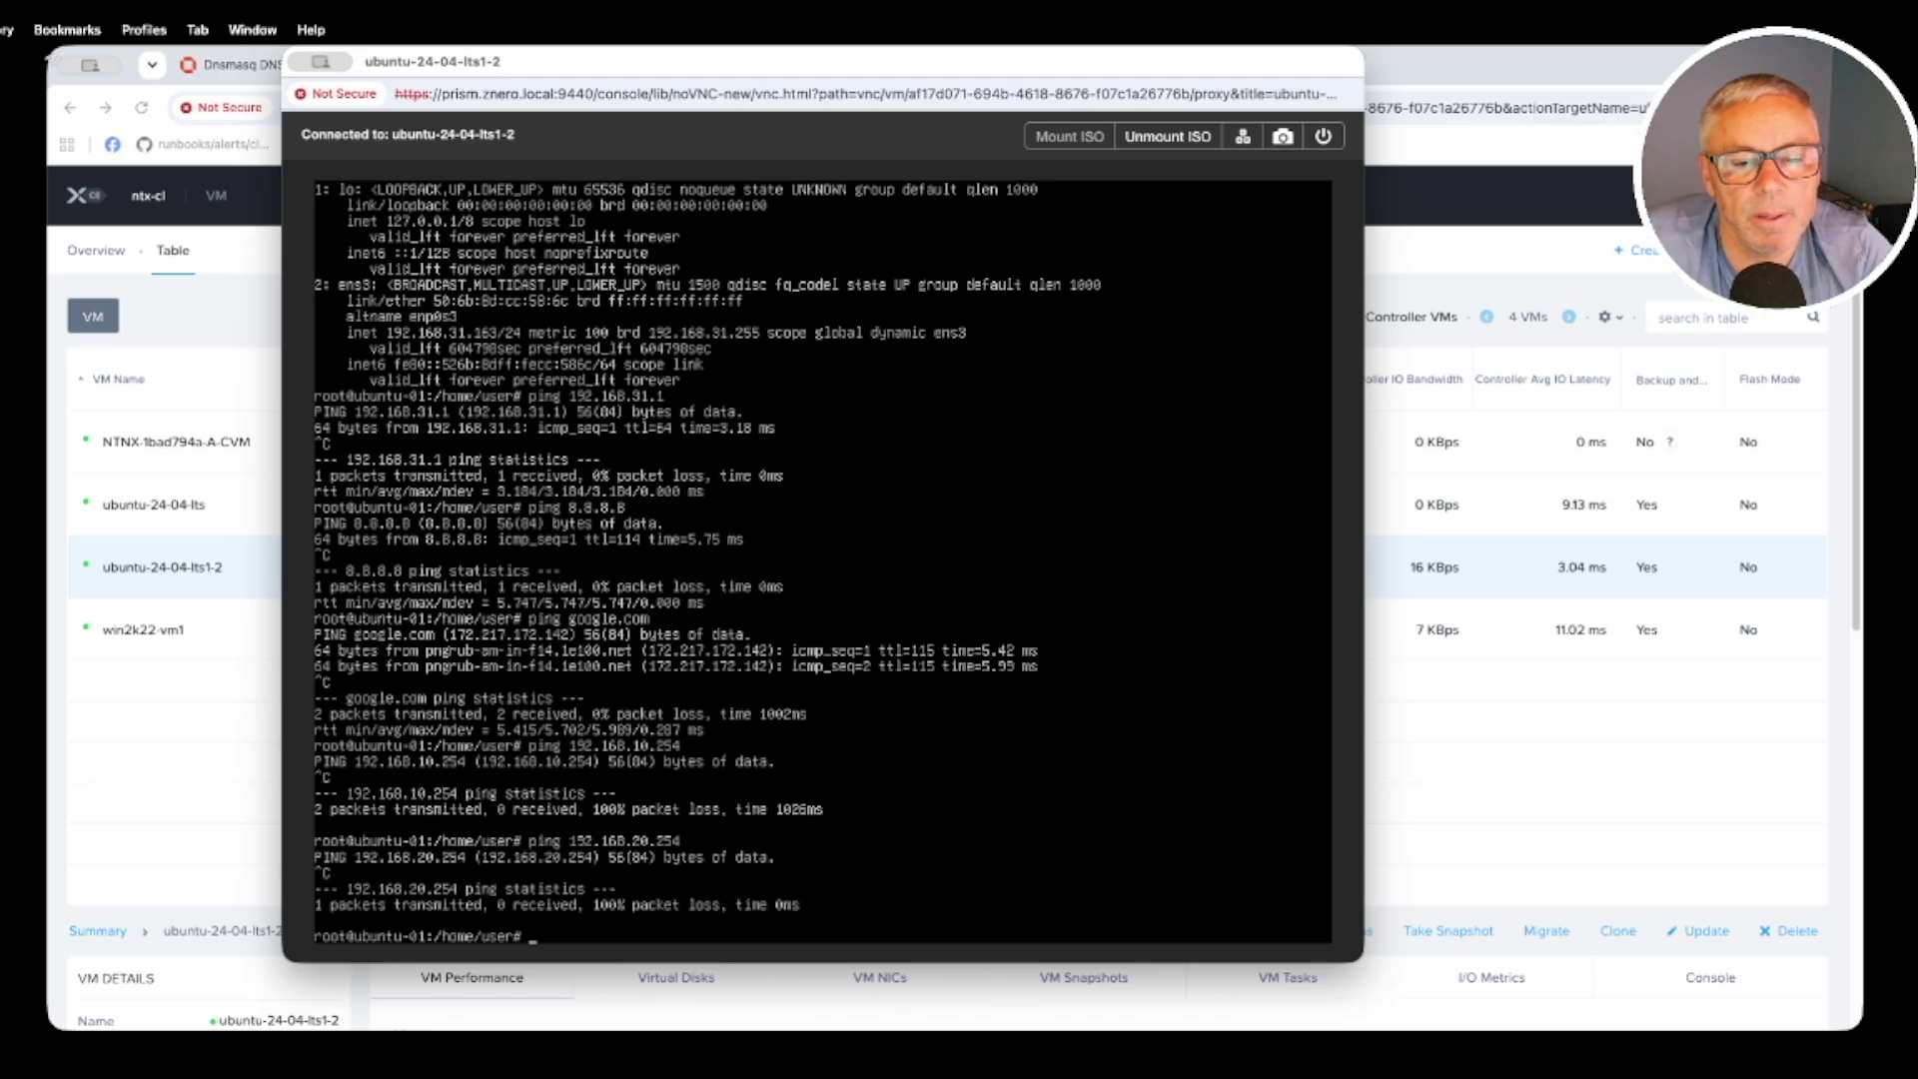
Open the cluster's Network Configuration settings in Prism Element and copy the vlan.20 subnet name
{"action": "left_click", "coordinate": [186, 575]}
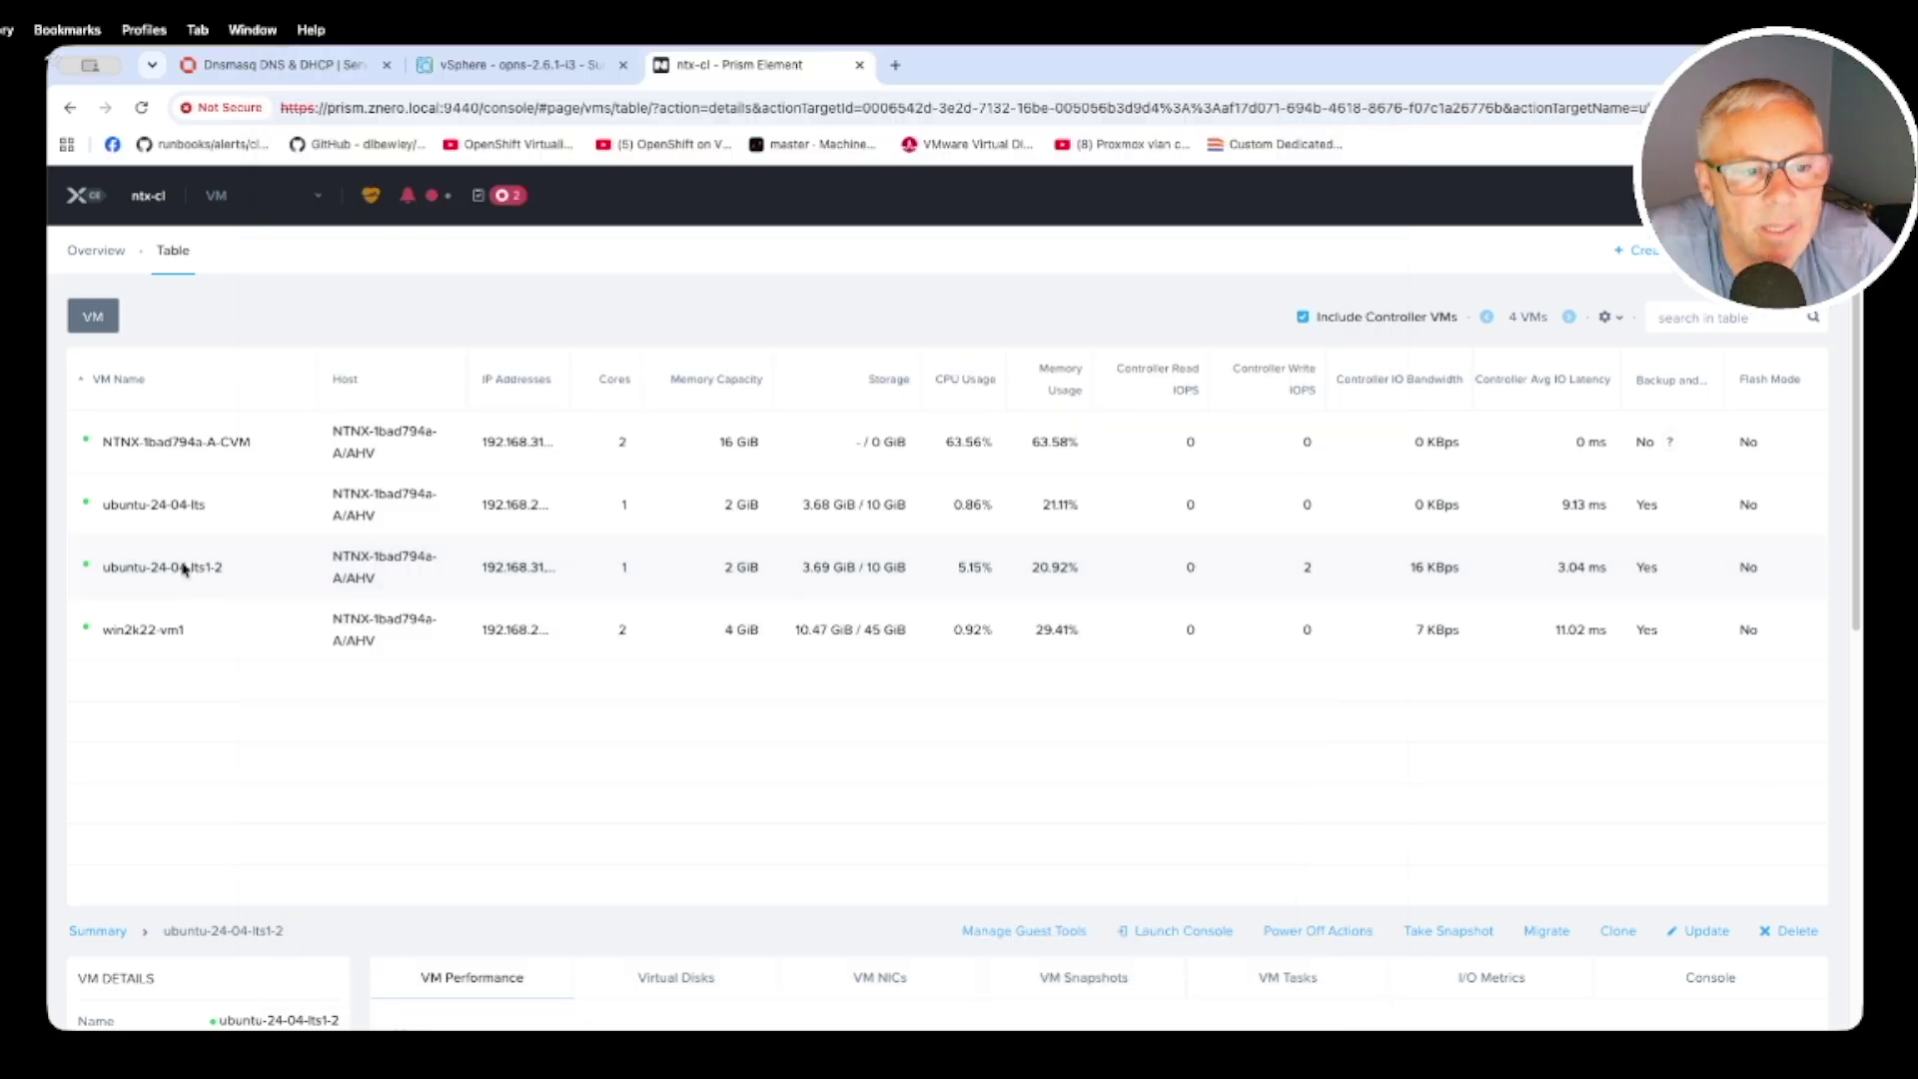
{"action": "left_click", "coordinate": [216, 196]}
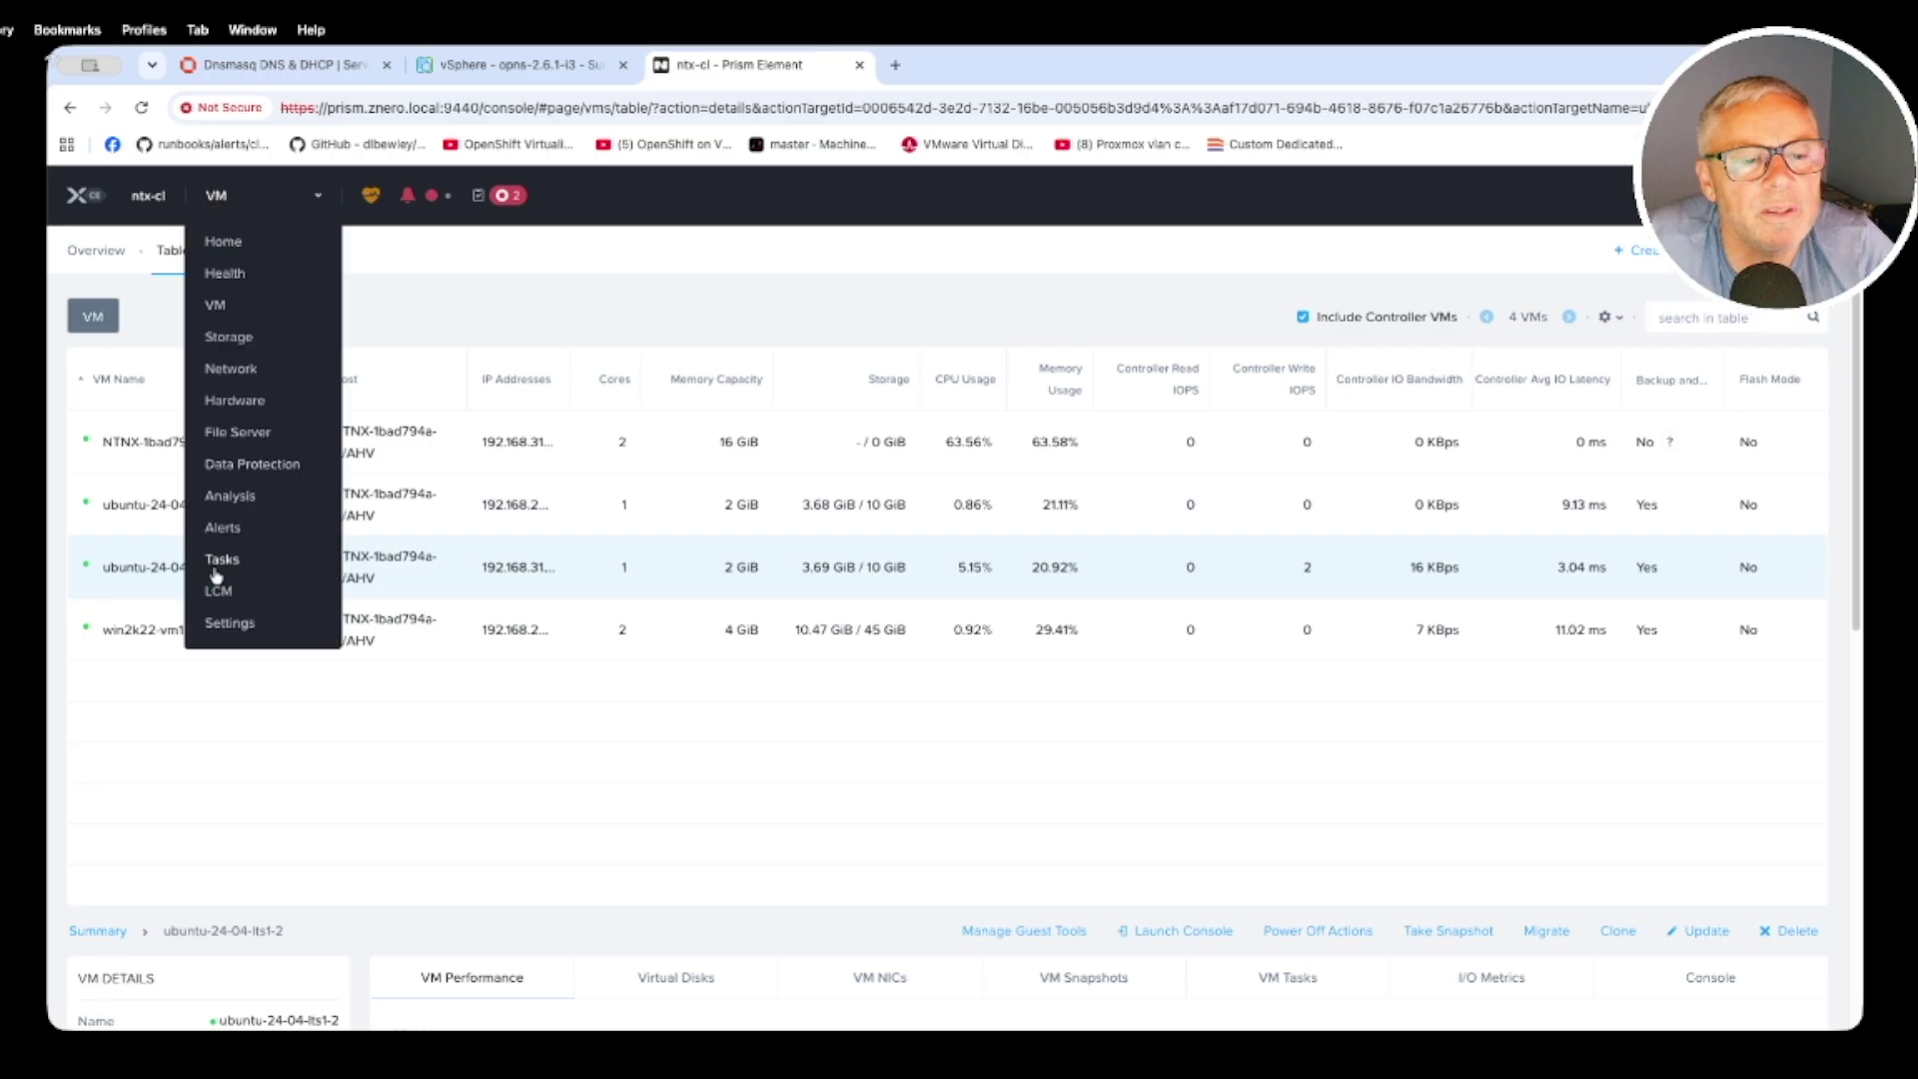
{"action": "left_click", "coordinate": [234, 639]}
{"action": "scroll", "coordinate": [128, 807], "scroll_direction": "down", "scroll_amount": 3}
{"action": "left_click", "coordinate": [141, 785]}
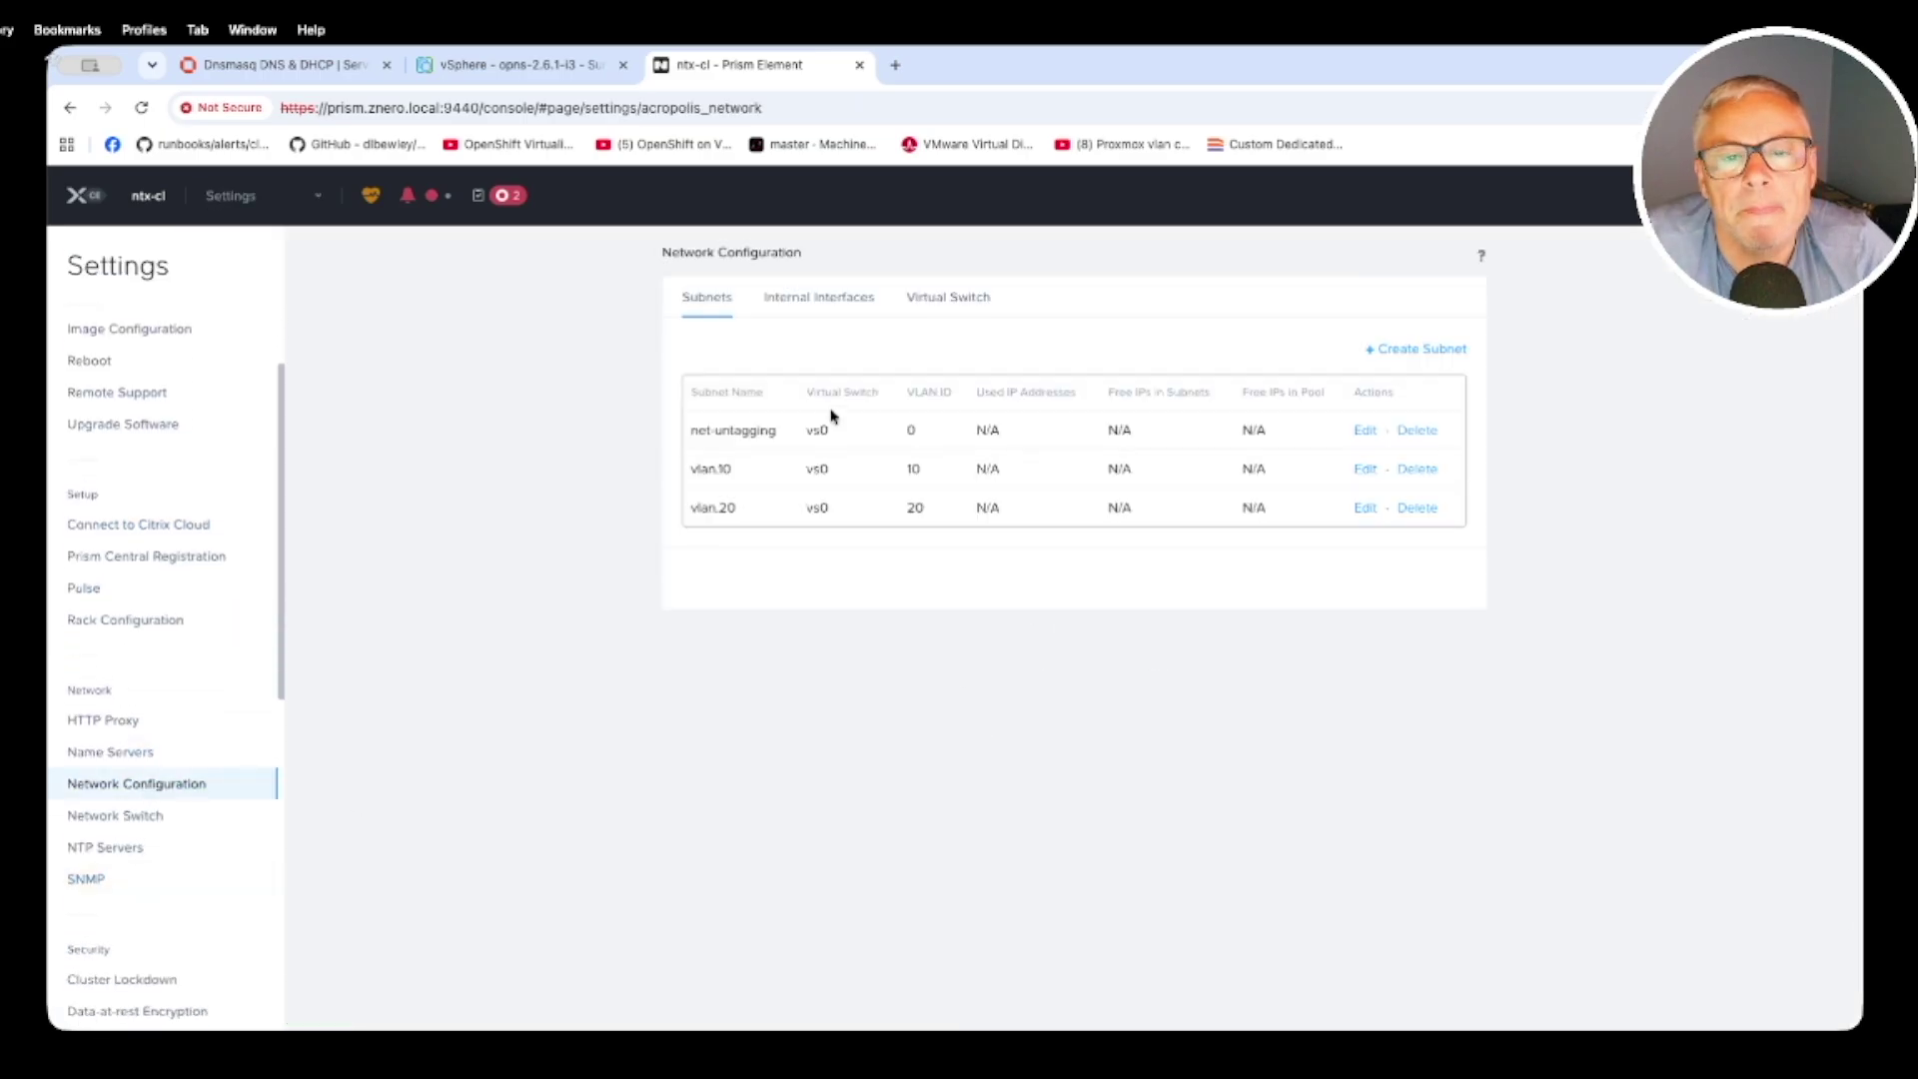
{"action": "left_click_drag", "start_coordinate": [740, 511], "coordinate": [685, 512]}
{"action": "right_click", "coordinate": [701, 510]}
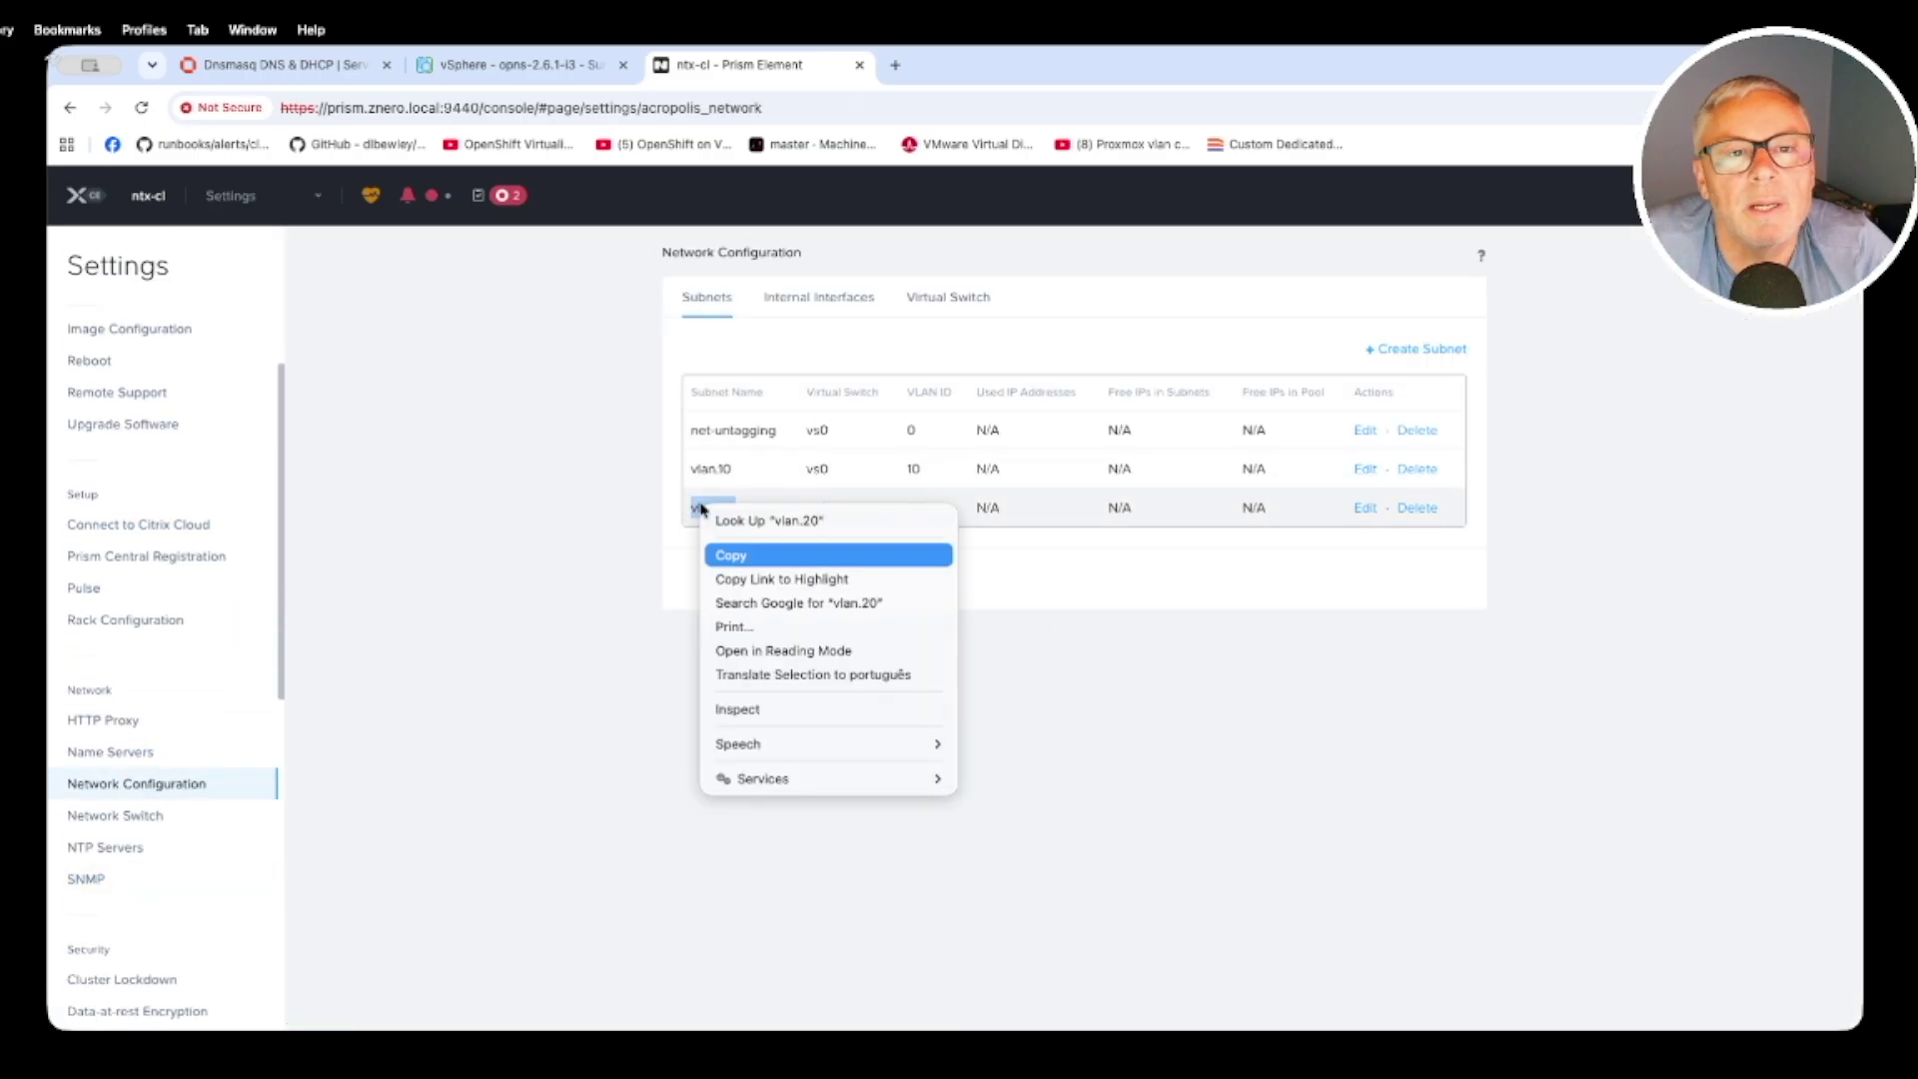
{"action": "left_click", "coordinate": [729, 554]}
Glance at the OPNsense DHCP ranges and fill in a new Prism Element subnet named vlan.200 with VLAN ID 200
{"action": "left_click", "coordinate": [280, 64]}
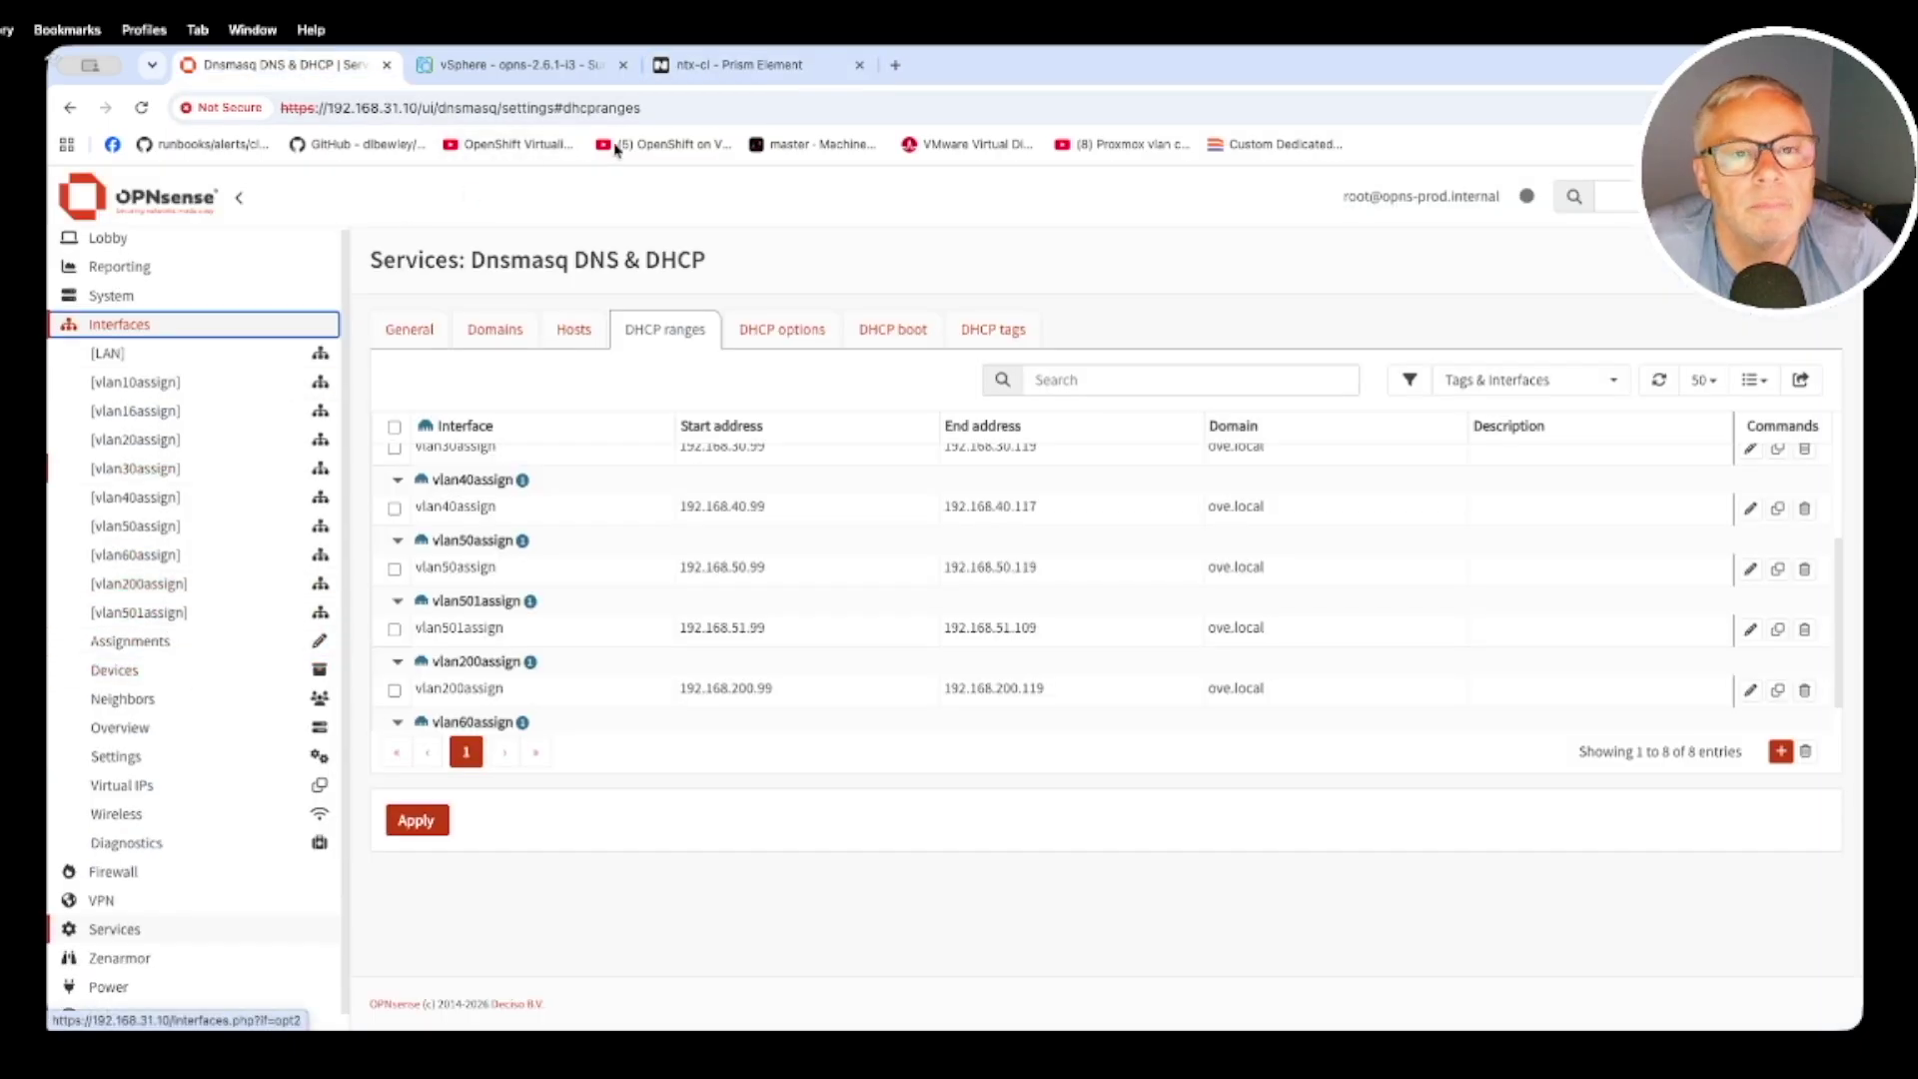
{"action": "left_click", "coordinate": [709, 64]}
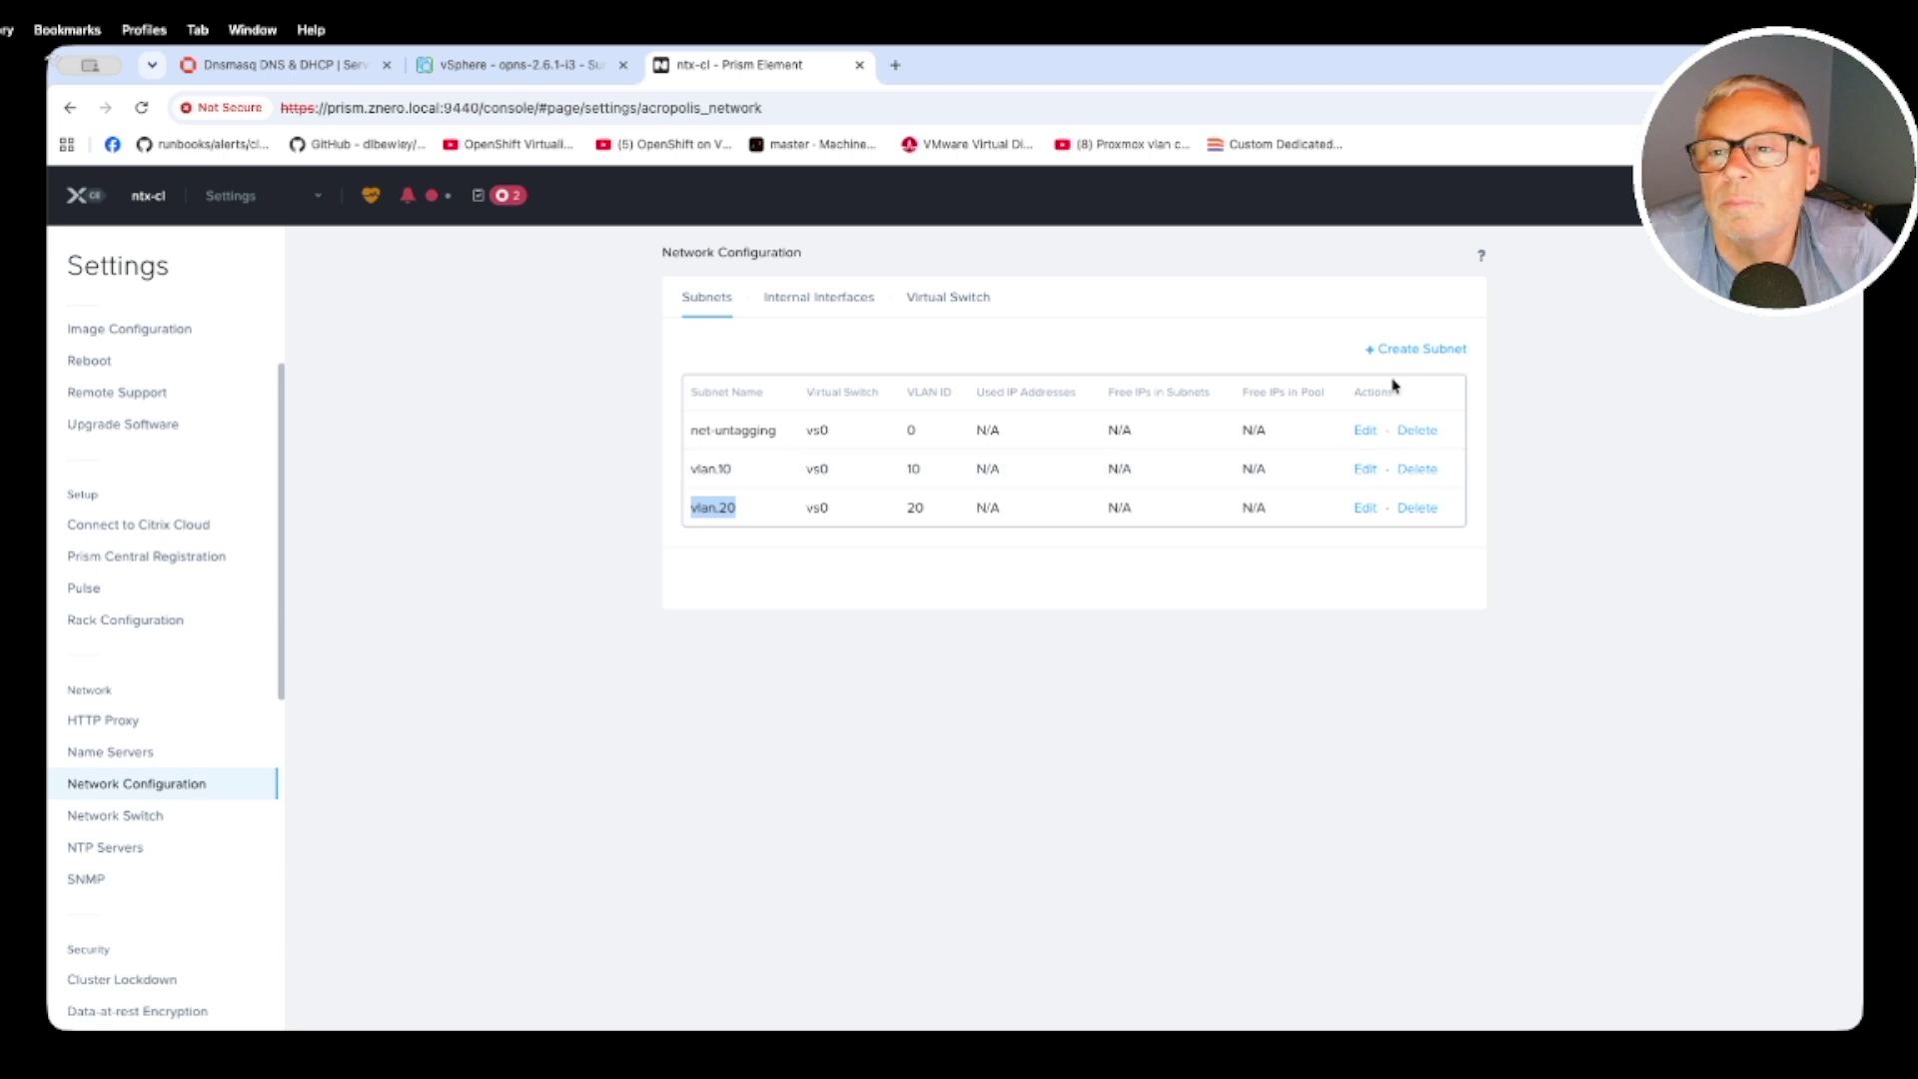
{"action": "left_click", "coordinate": [1416, 349]}
{"action": "left_click", "coordinate": [721, 329]}
{"action": "key", "text": "super+v"}
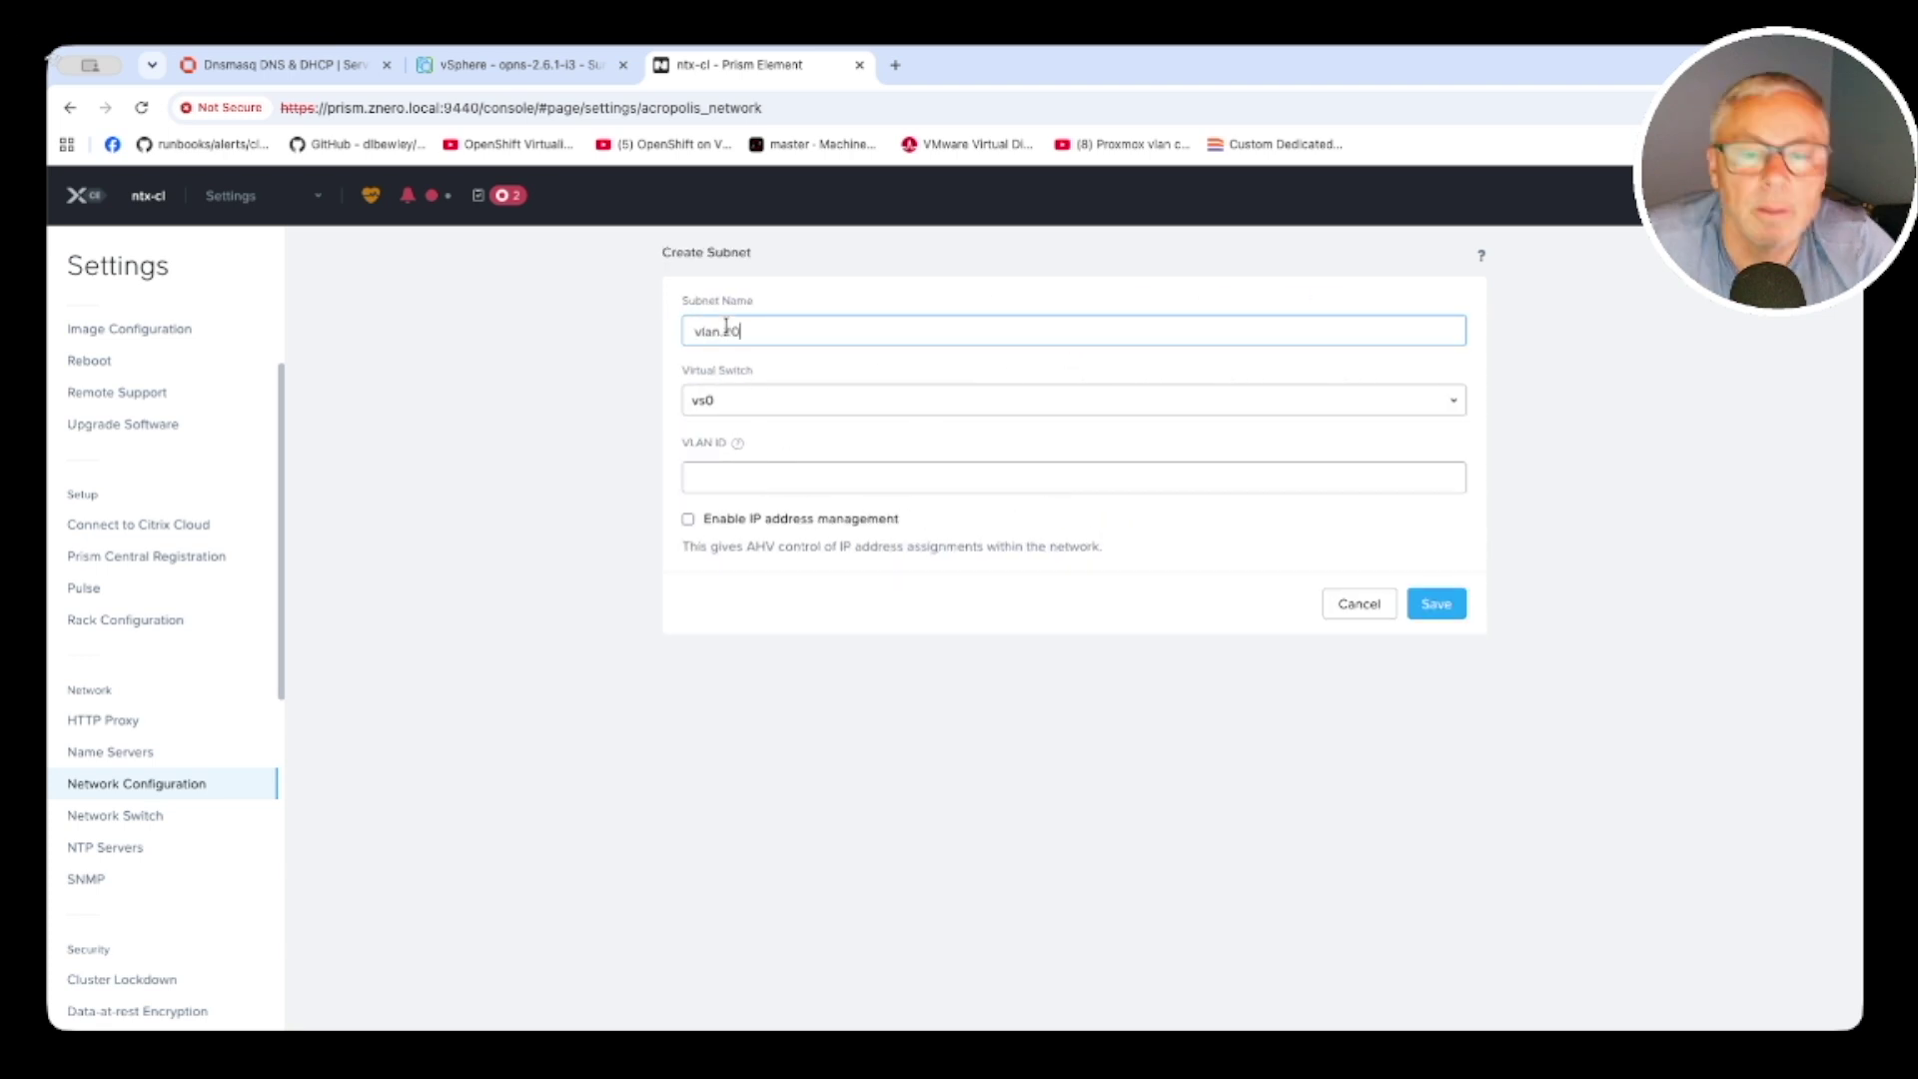
{"action": "type", "text": "0"}
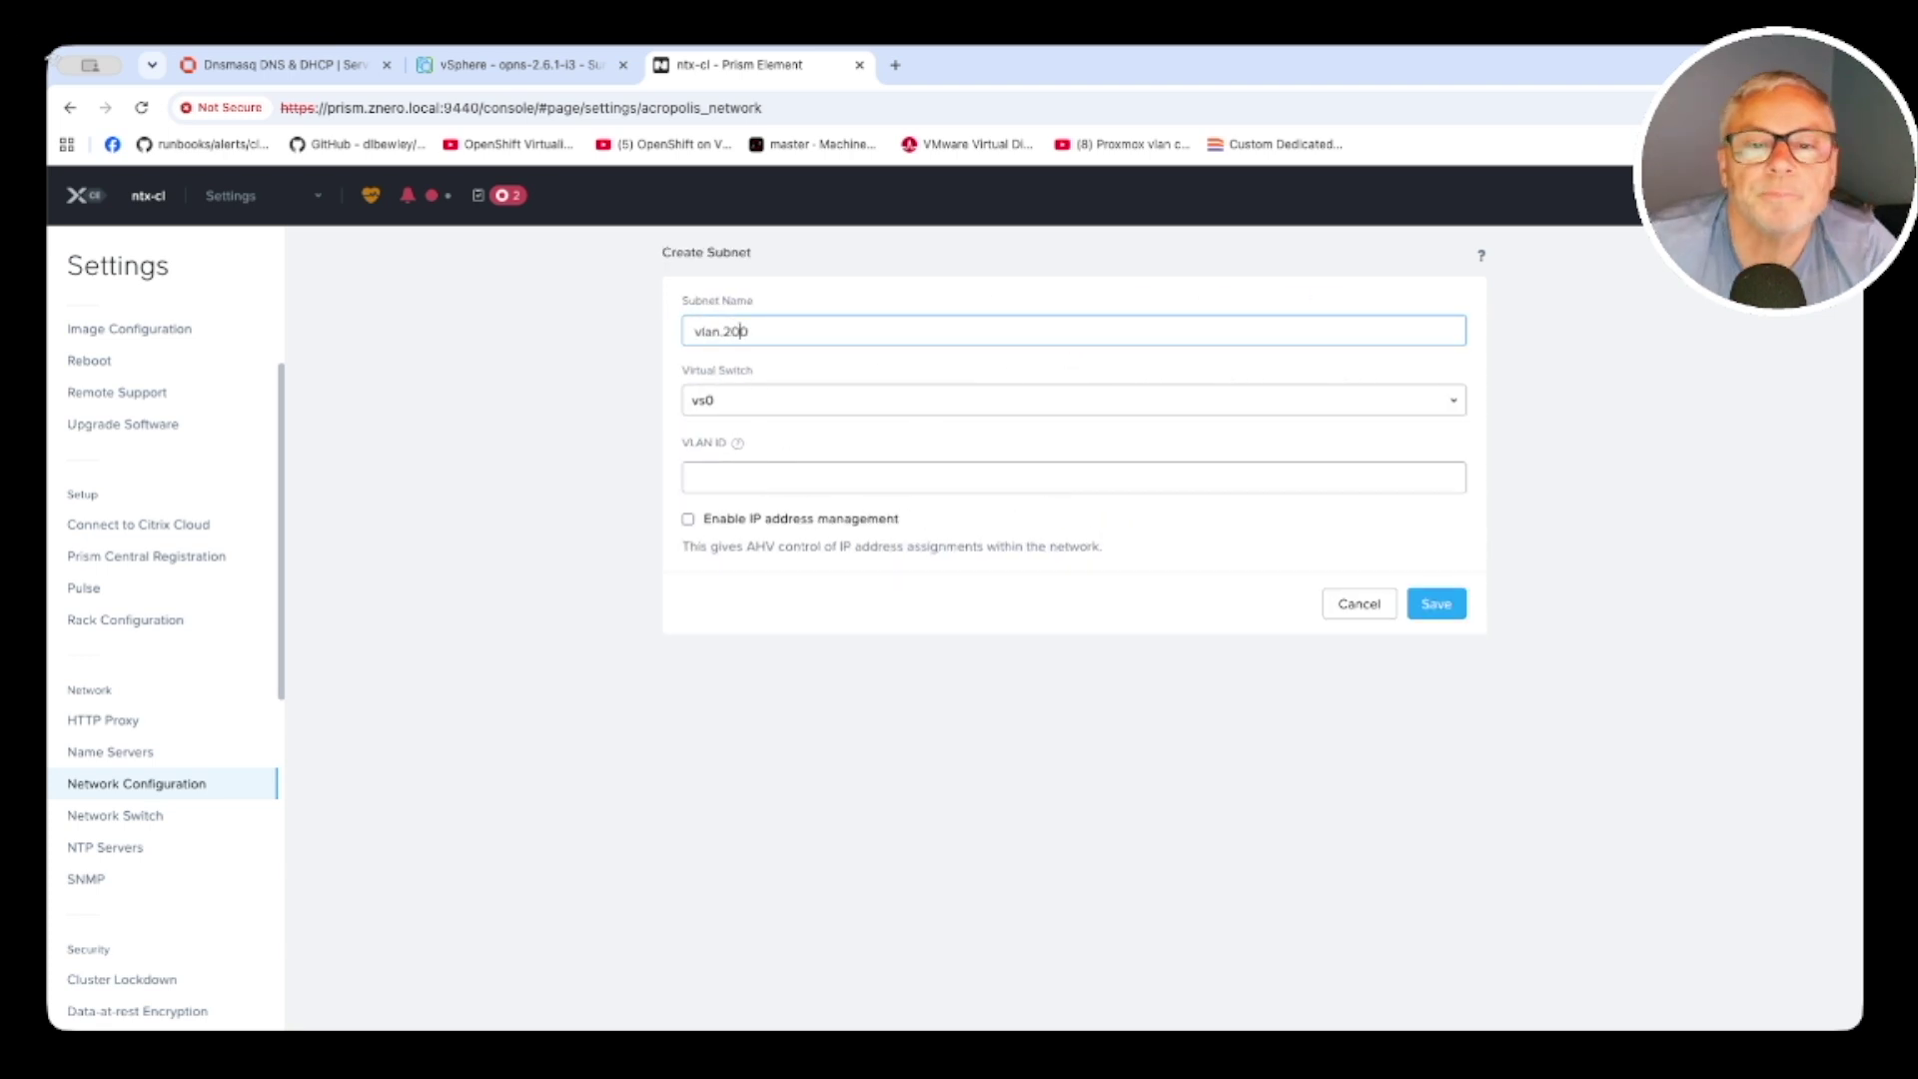
{"action": "left_click", "coordinate": [743, 478]}
{"action": "type", "text": "200"}
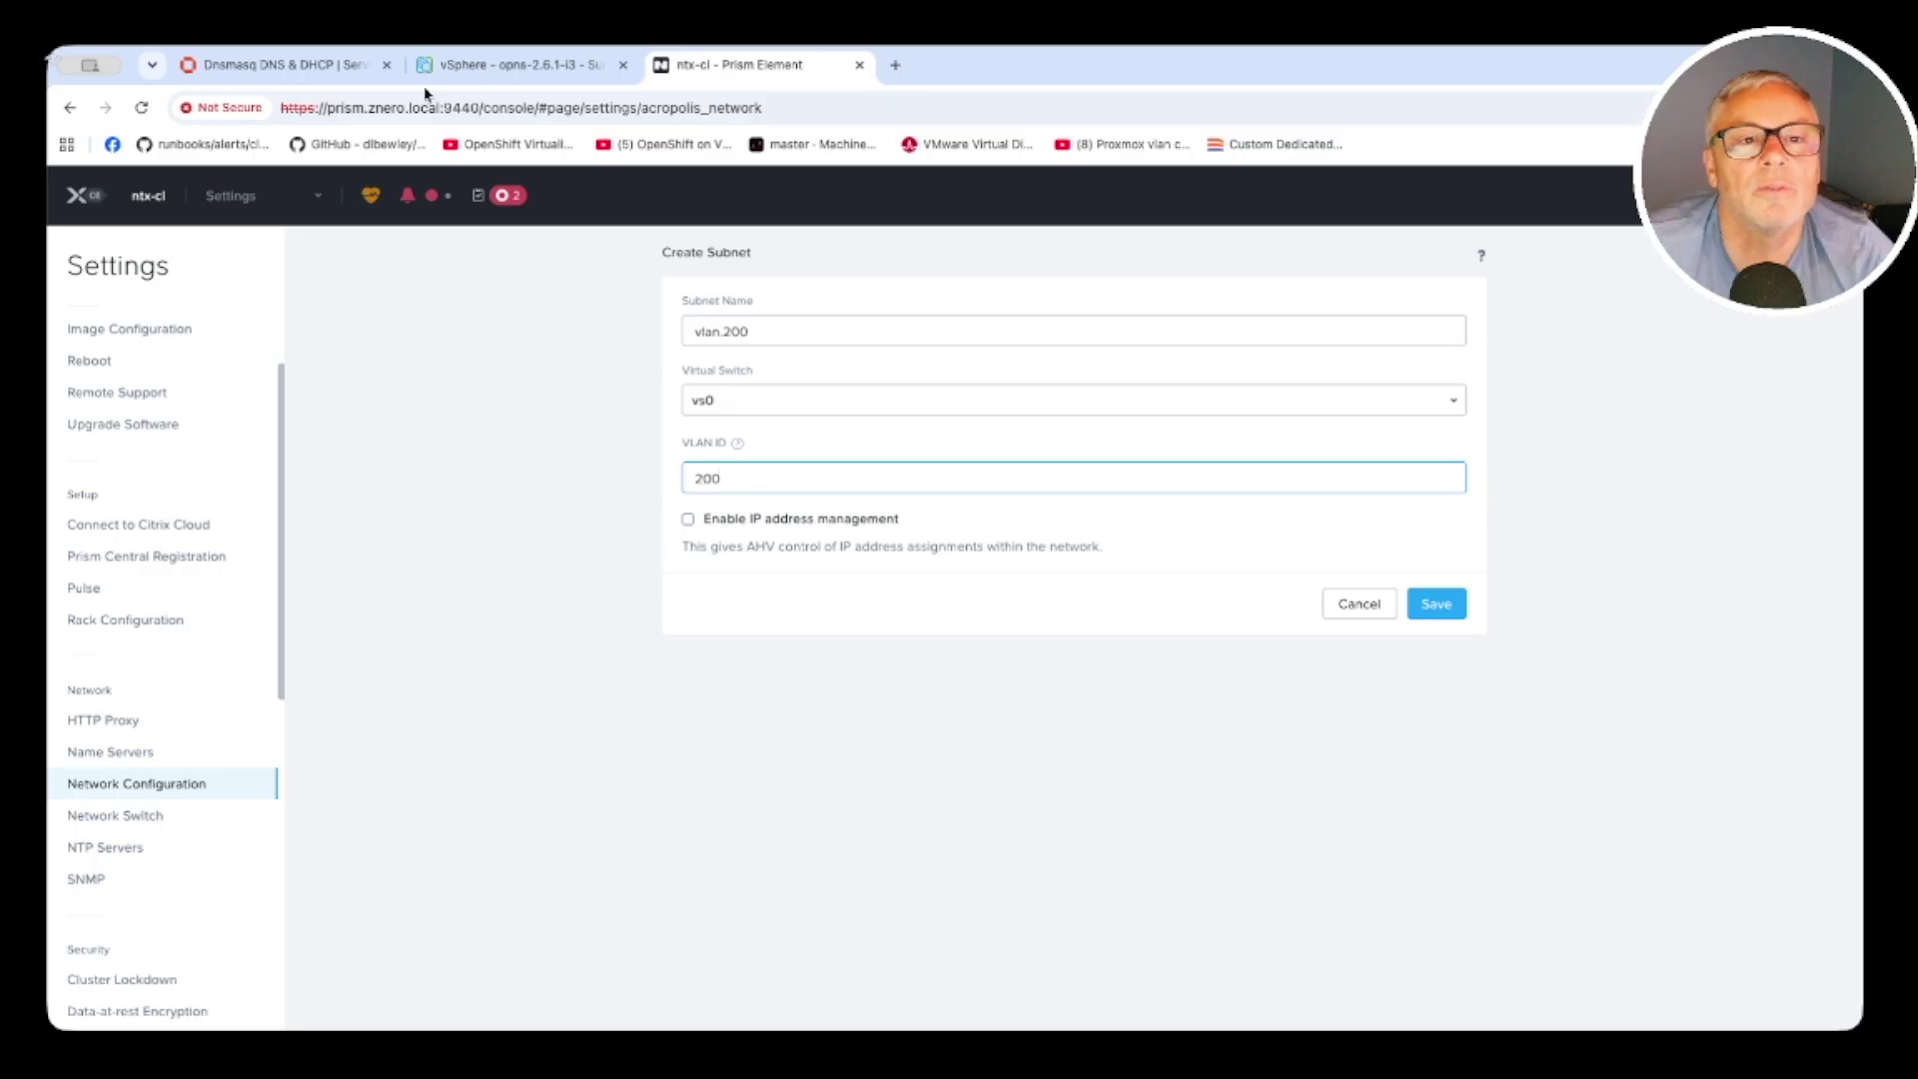
Switch to OPNsense and review the VLAN tag of the vlan0.200 device, closing its settings without changes
{"action": "left_click", "coordinate": [256, 66]}
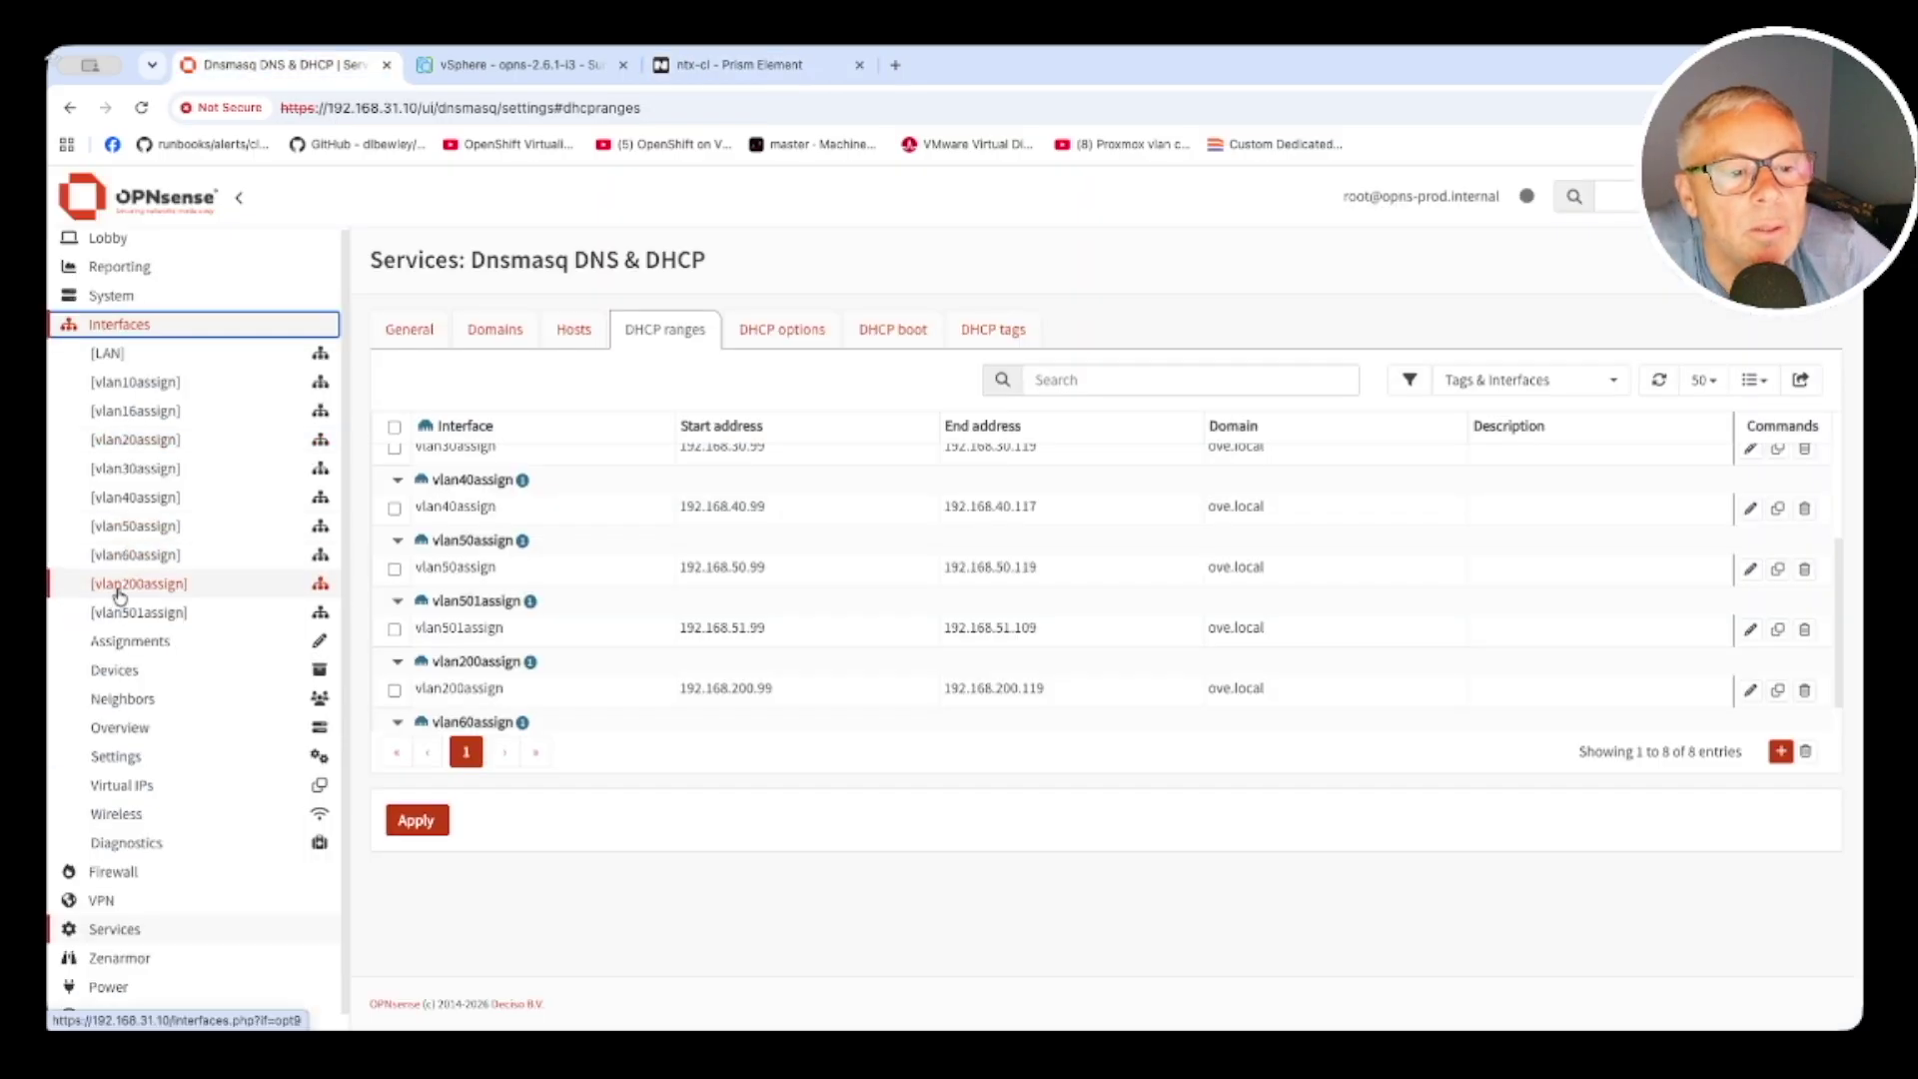
{"action": "left_click", "coordinate": [118, 671]}
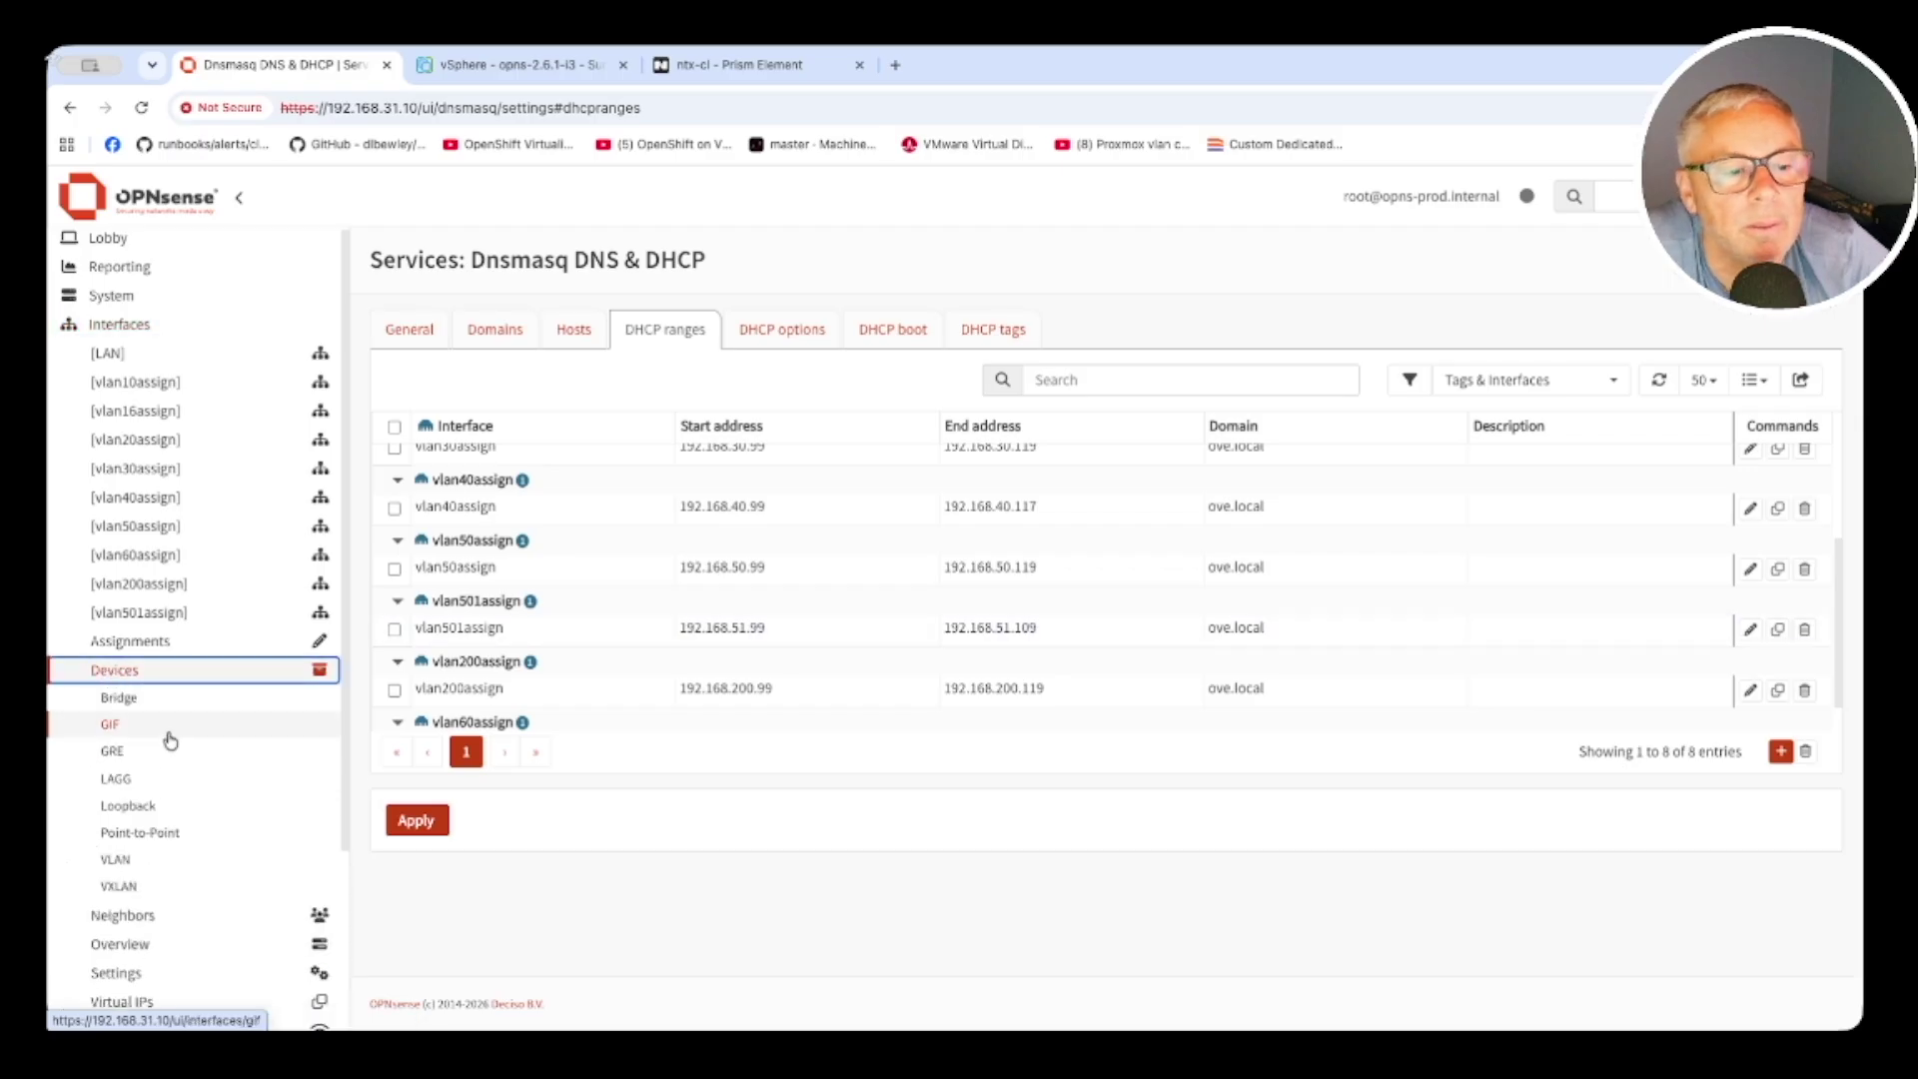
{"action": "left_click", "coordinate": [130, 859]}
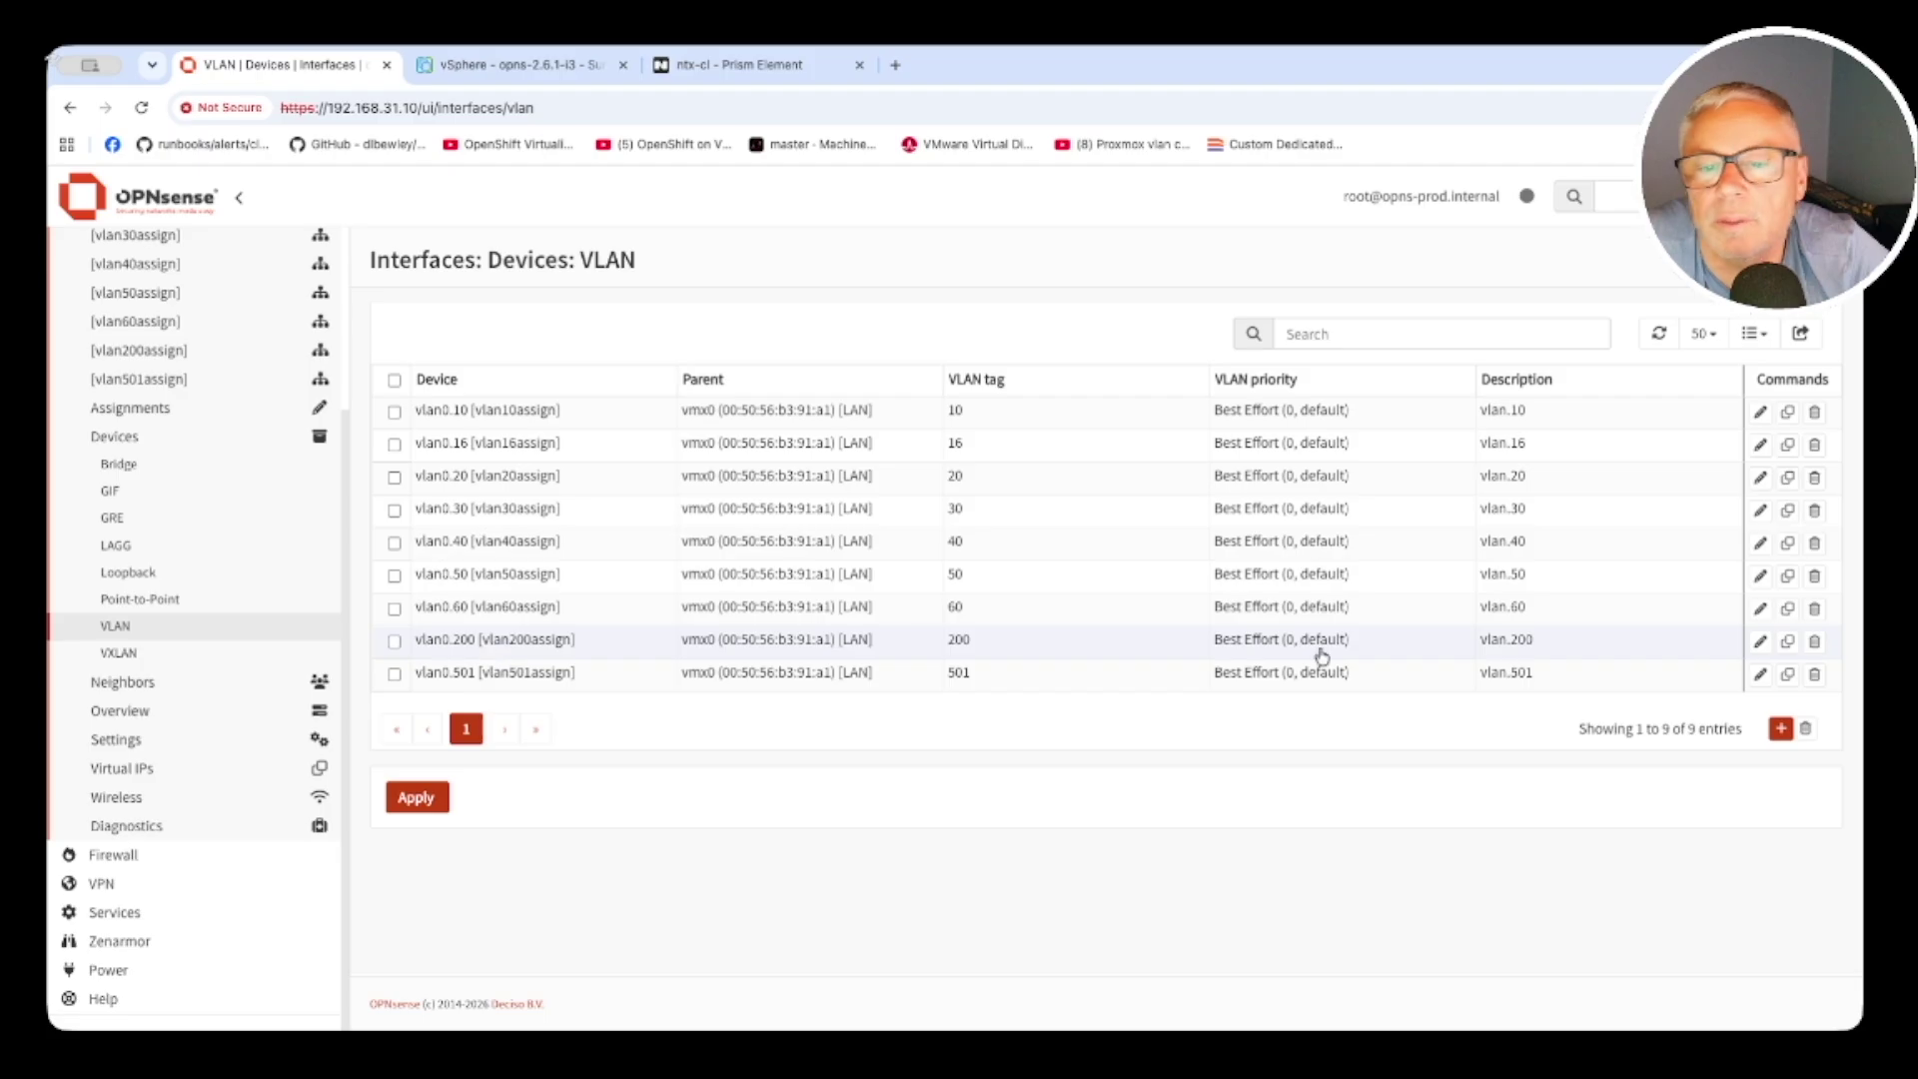
{"action": "left_click", "coordinate": [1760, 643]}
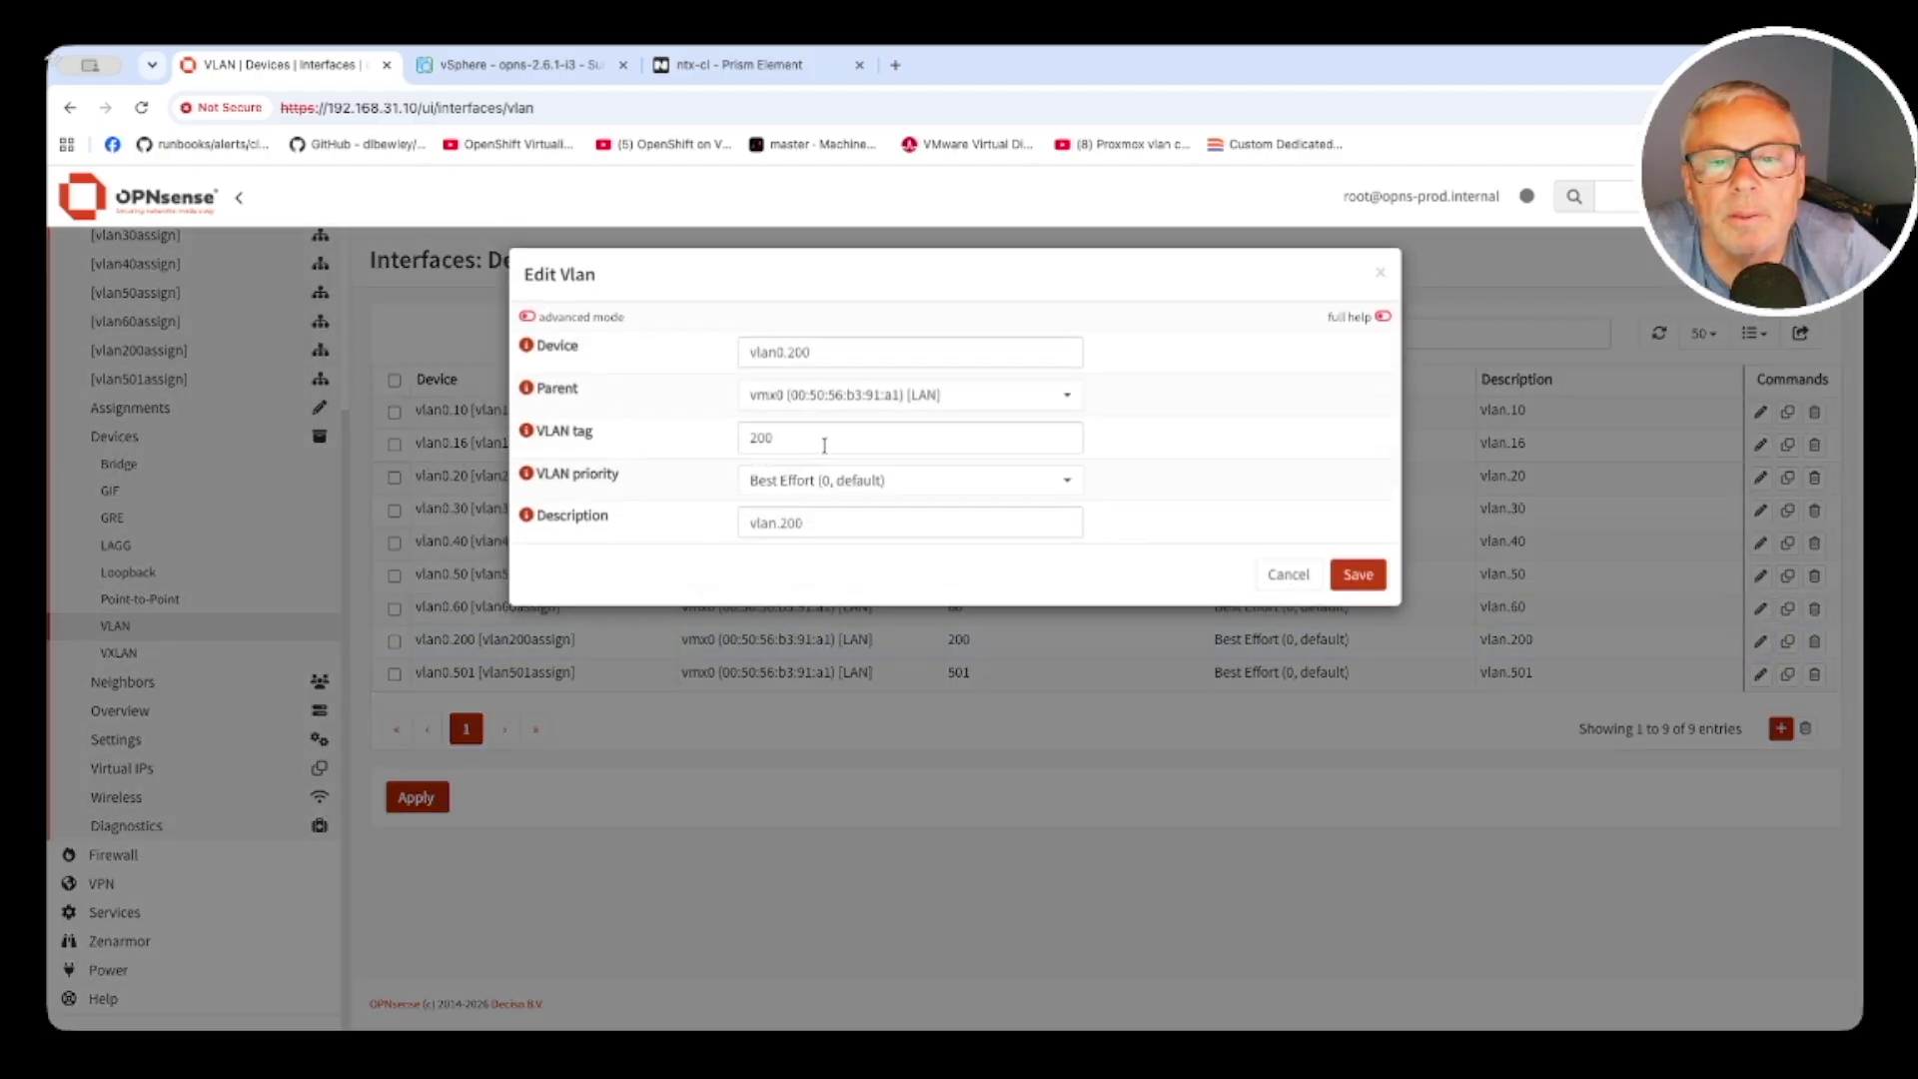
{"action": "left_click", "coordinate": [1287, 577]}
Switch back to Prism Element and save the vlan.200 subnet
{"action": "left_click", "coordinate": [754, 67]}
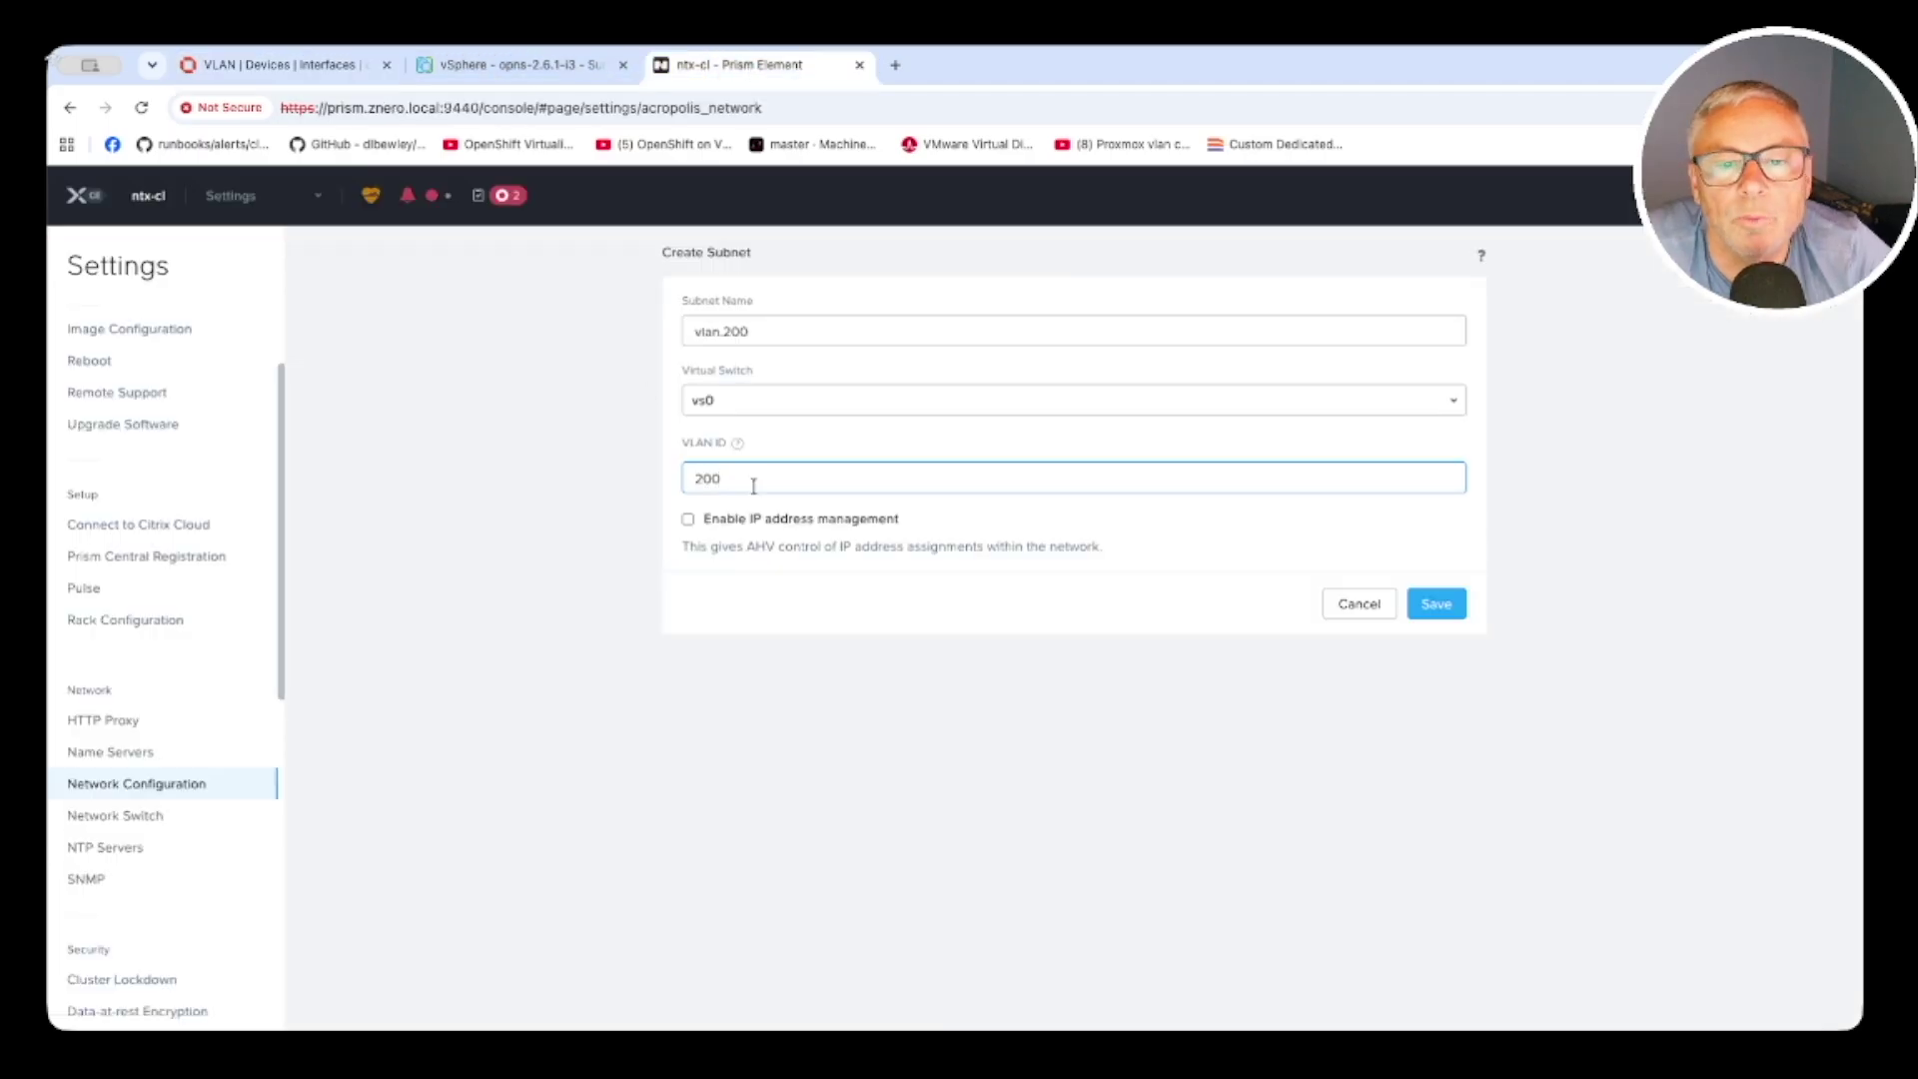
{"action": "left_click", "coordinate": [1439, 605]}
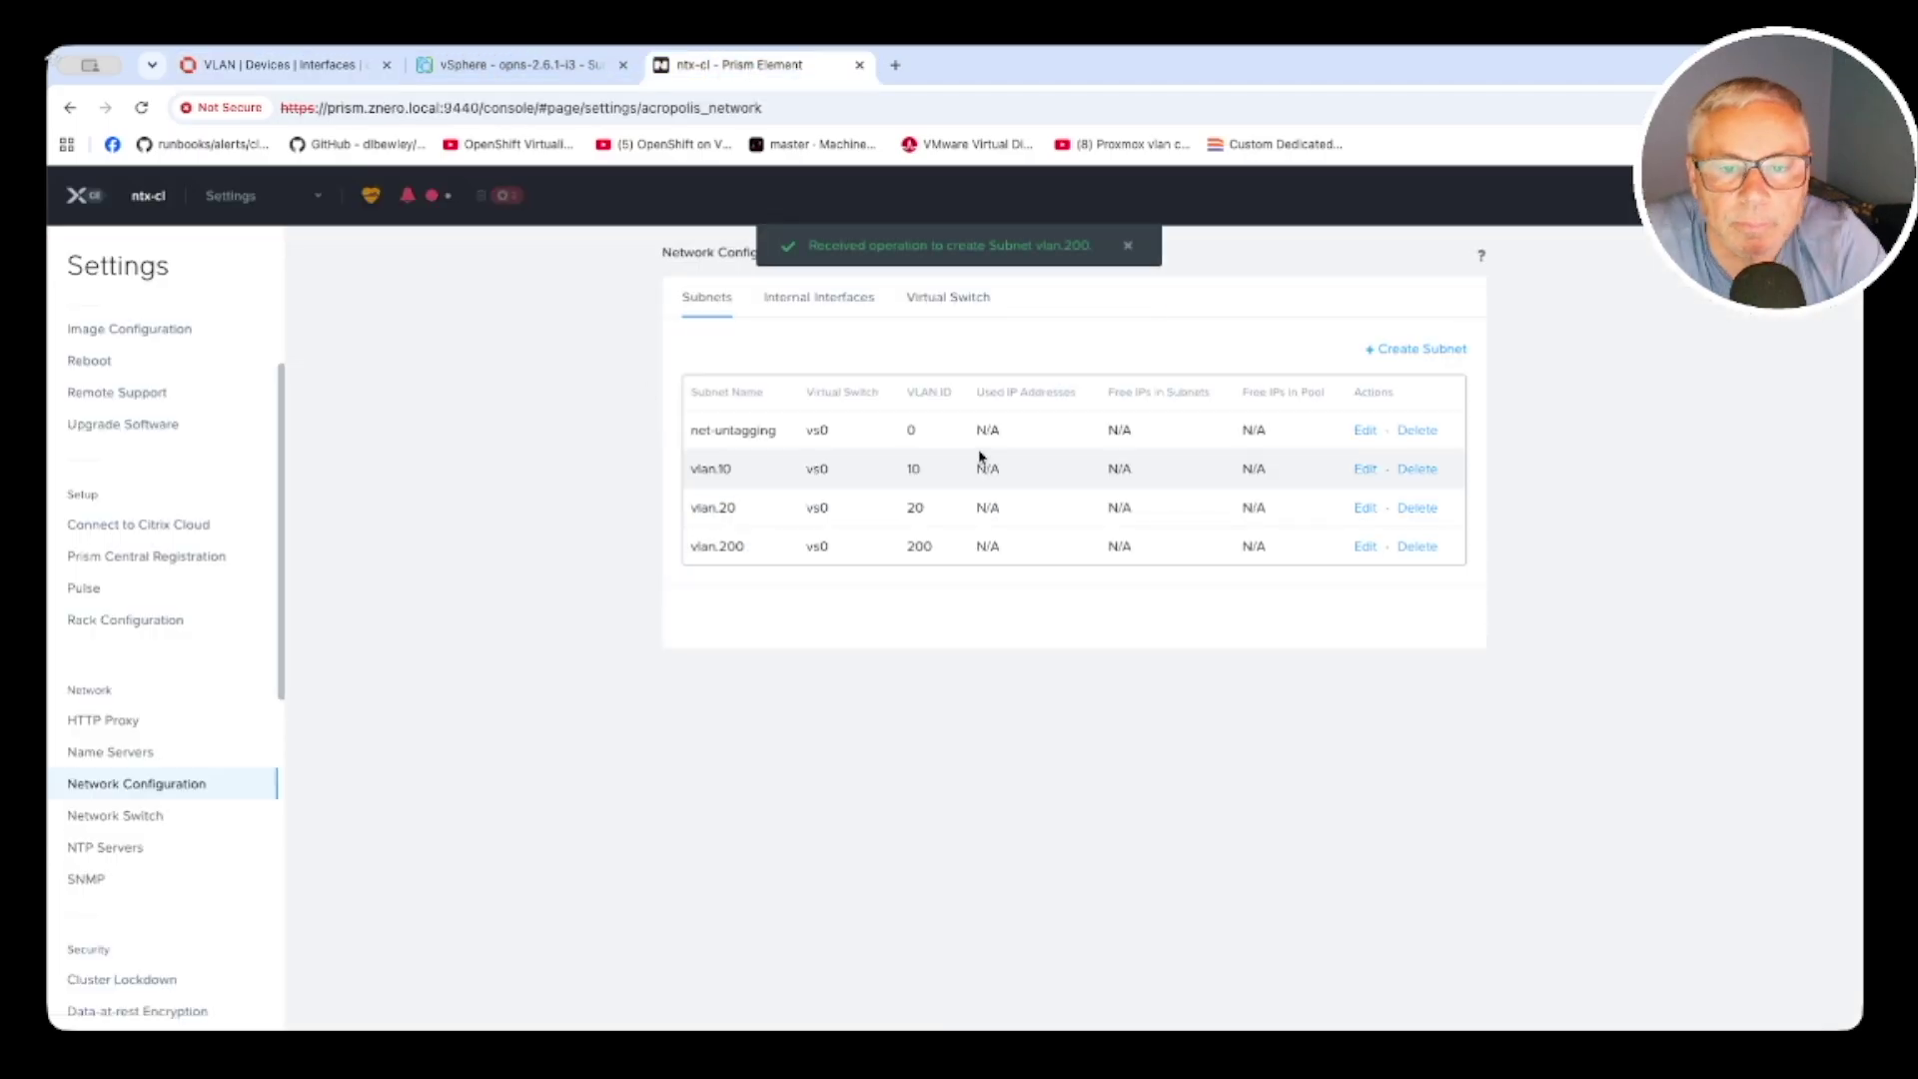
Consult the OPNsense VLAN device list, and create a Prism Element subnet named vlan.60 on vs0 with VLAN ID 60
{"action": "left_click", "coordinate": [340, 68]}
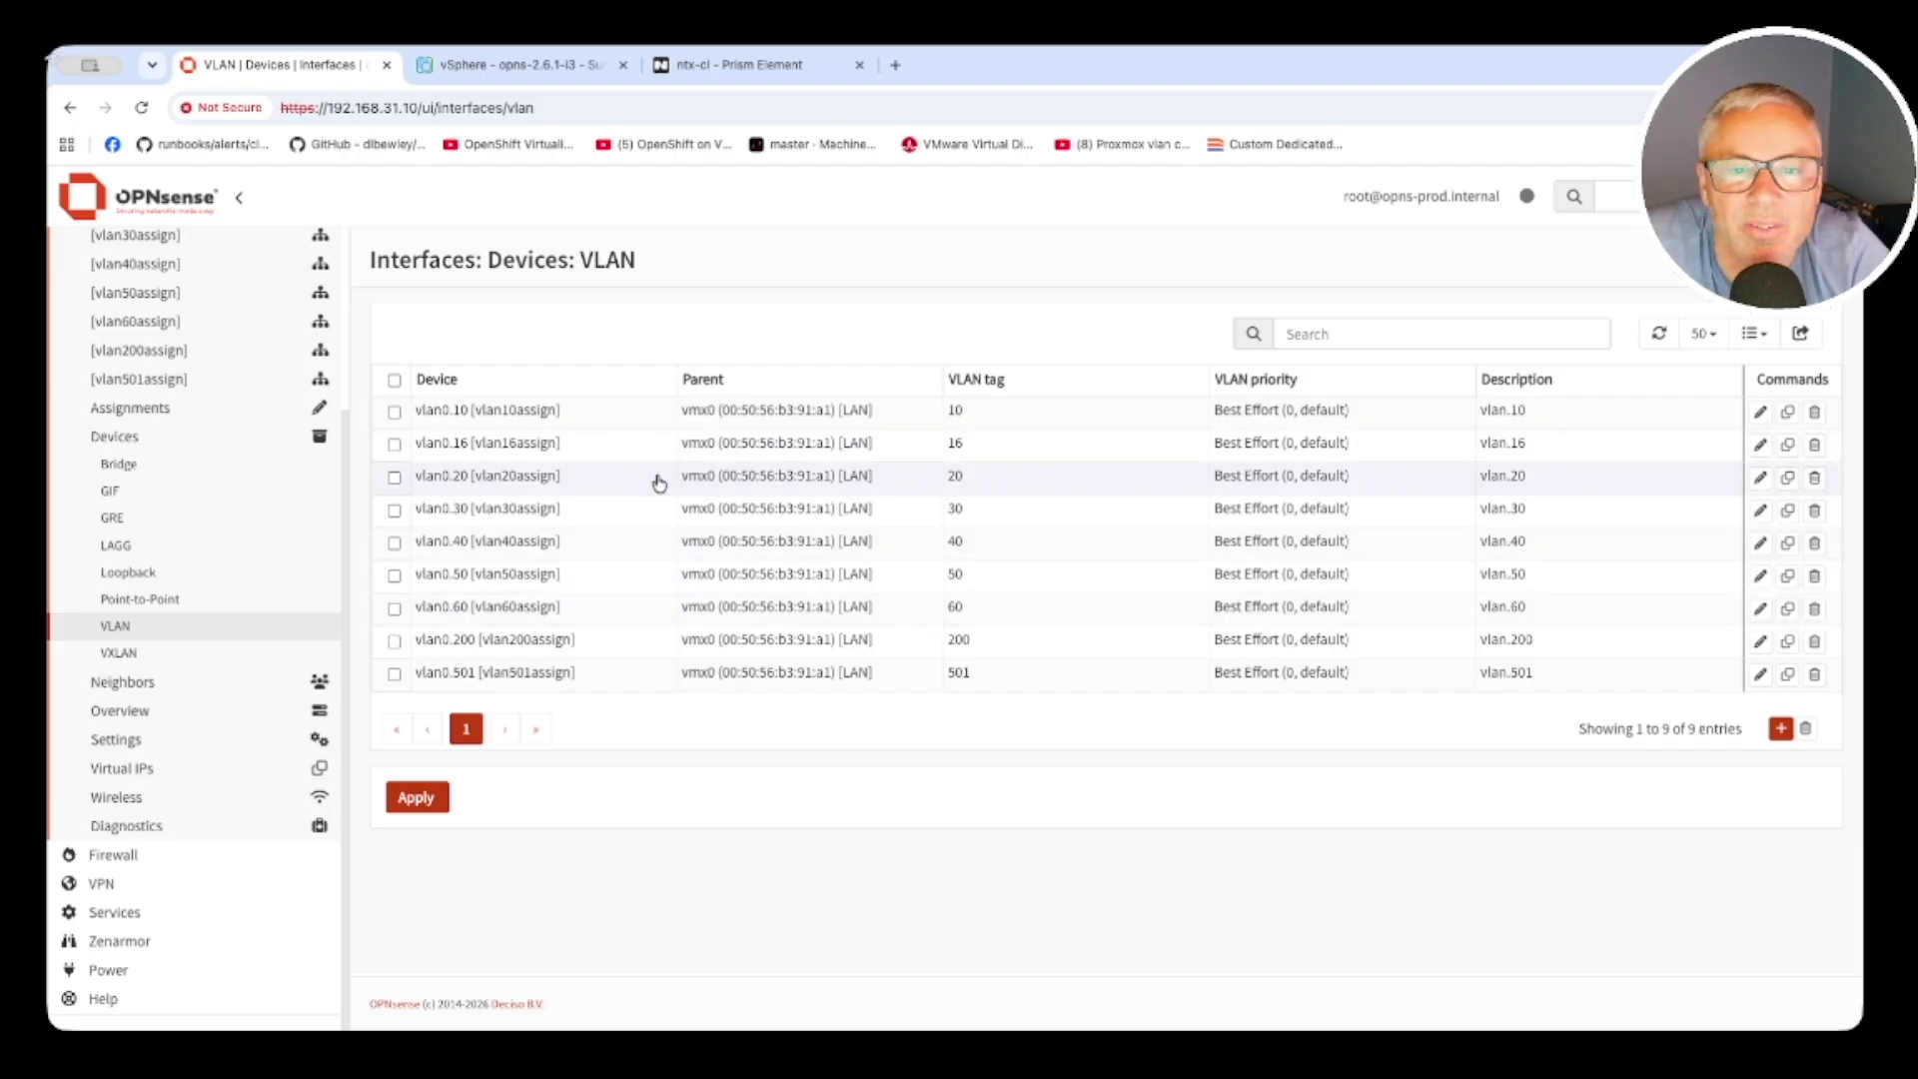
{"action": "left_click", "coordinate": [750, 68]}
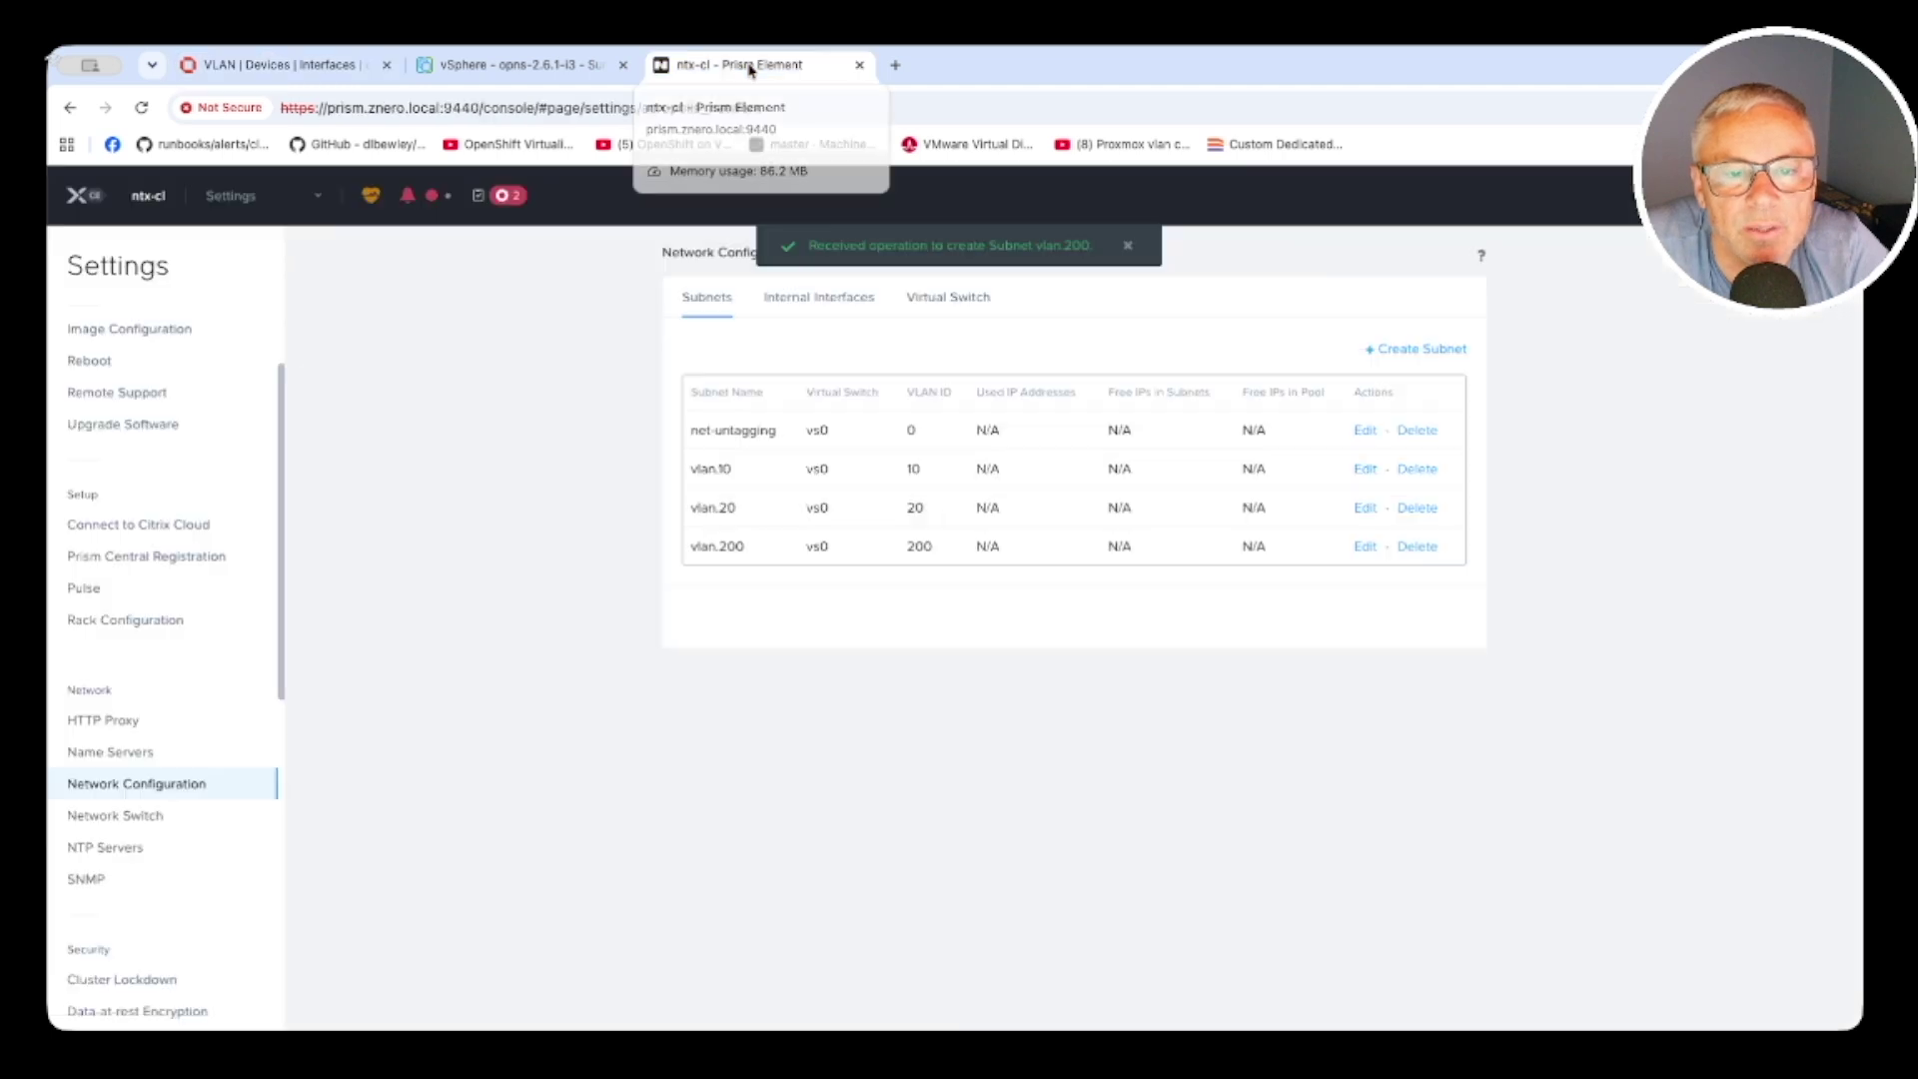
{"action": "left_click", "coordinate": [1408, 348]}
{"action": "left_click", "coordinate": [713, 326]}
{"action": "type", "text": "vlan.20"}
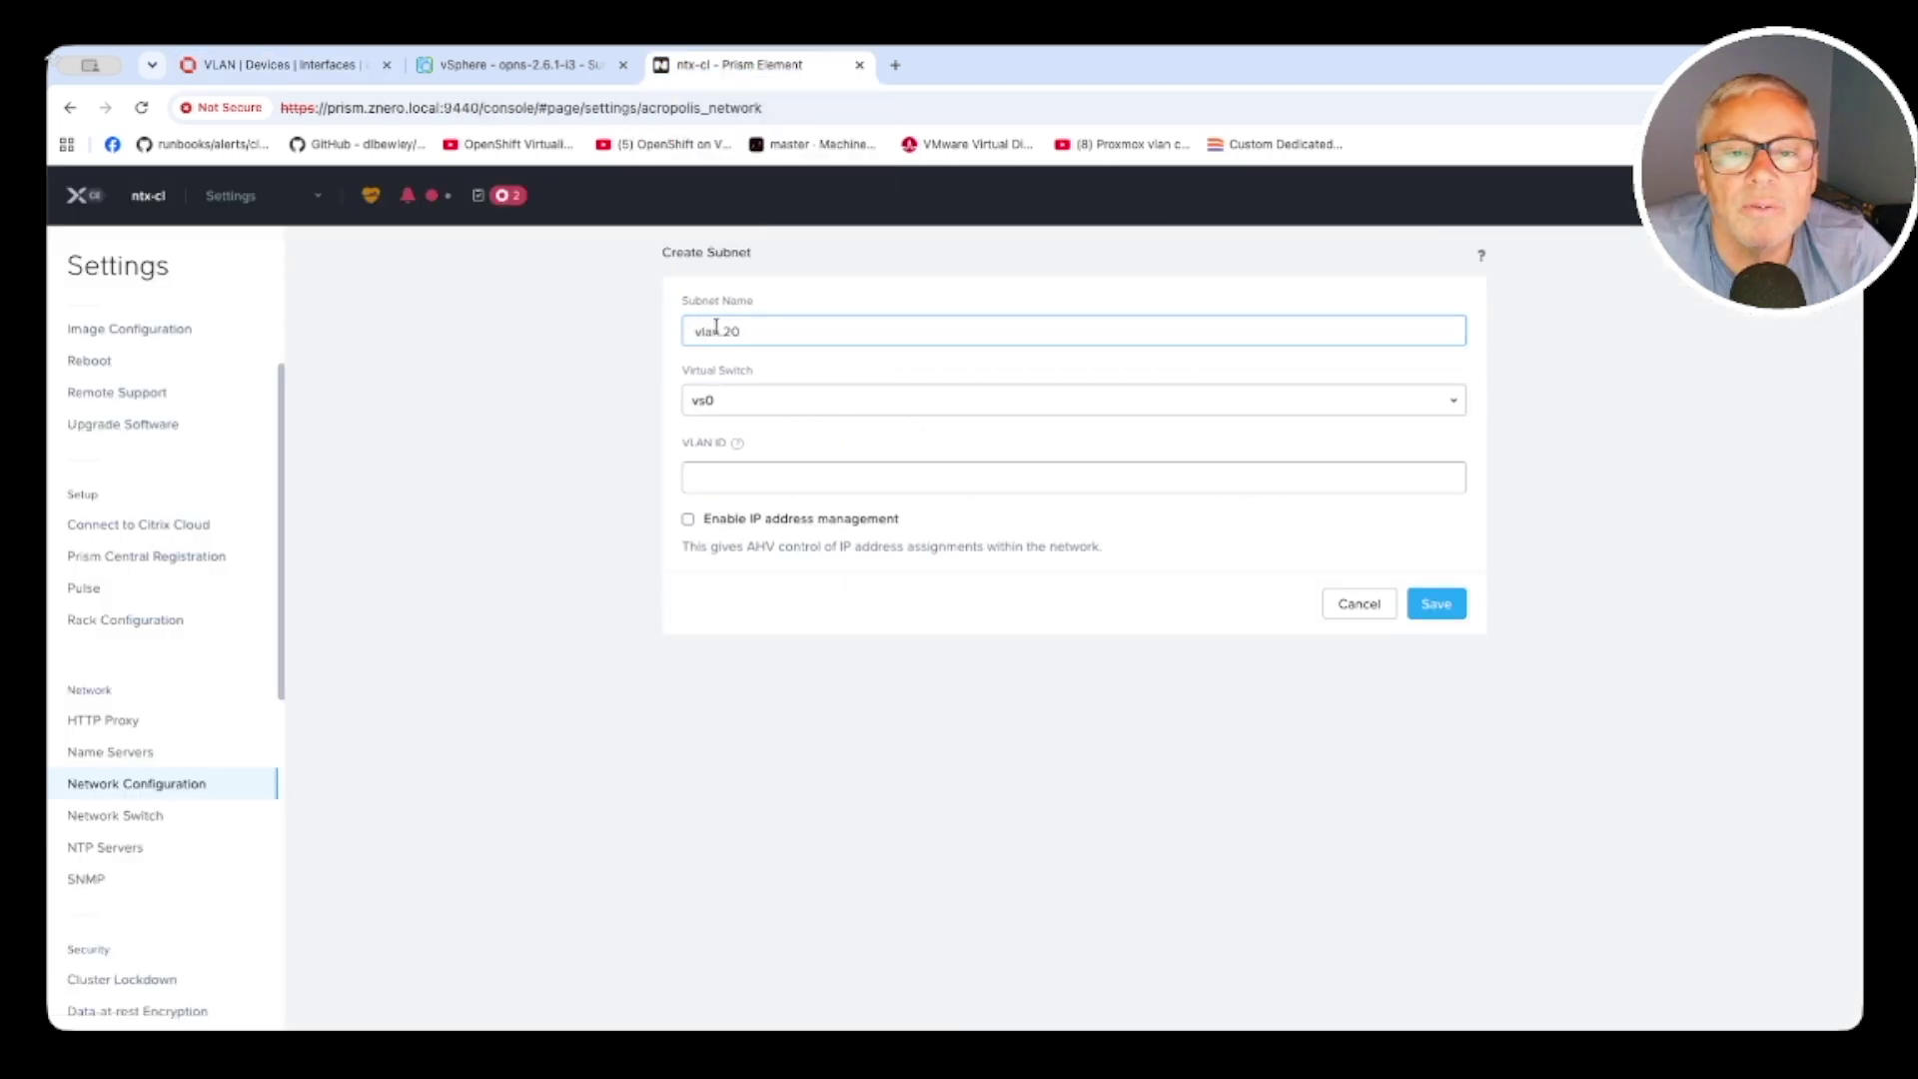
{"action": "type", "text": ".6"}
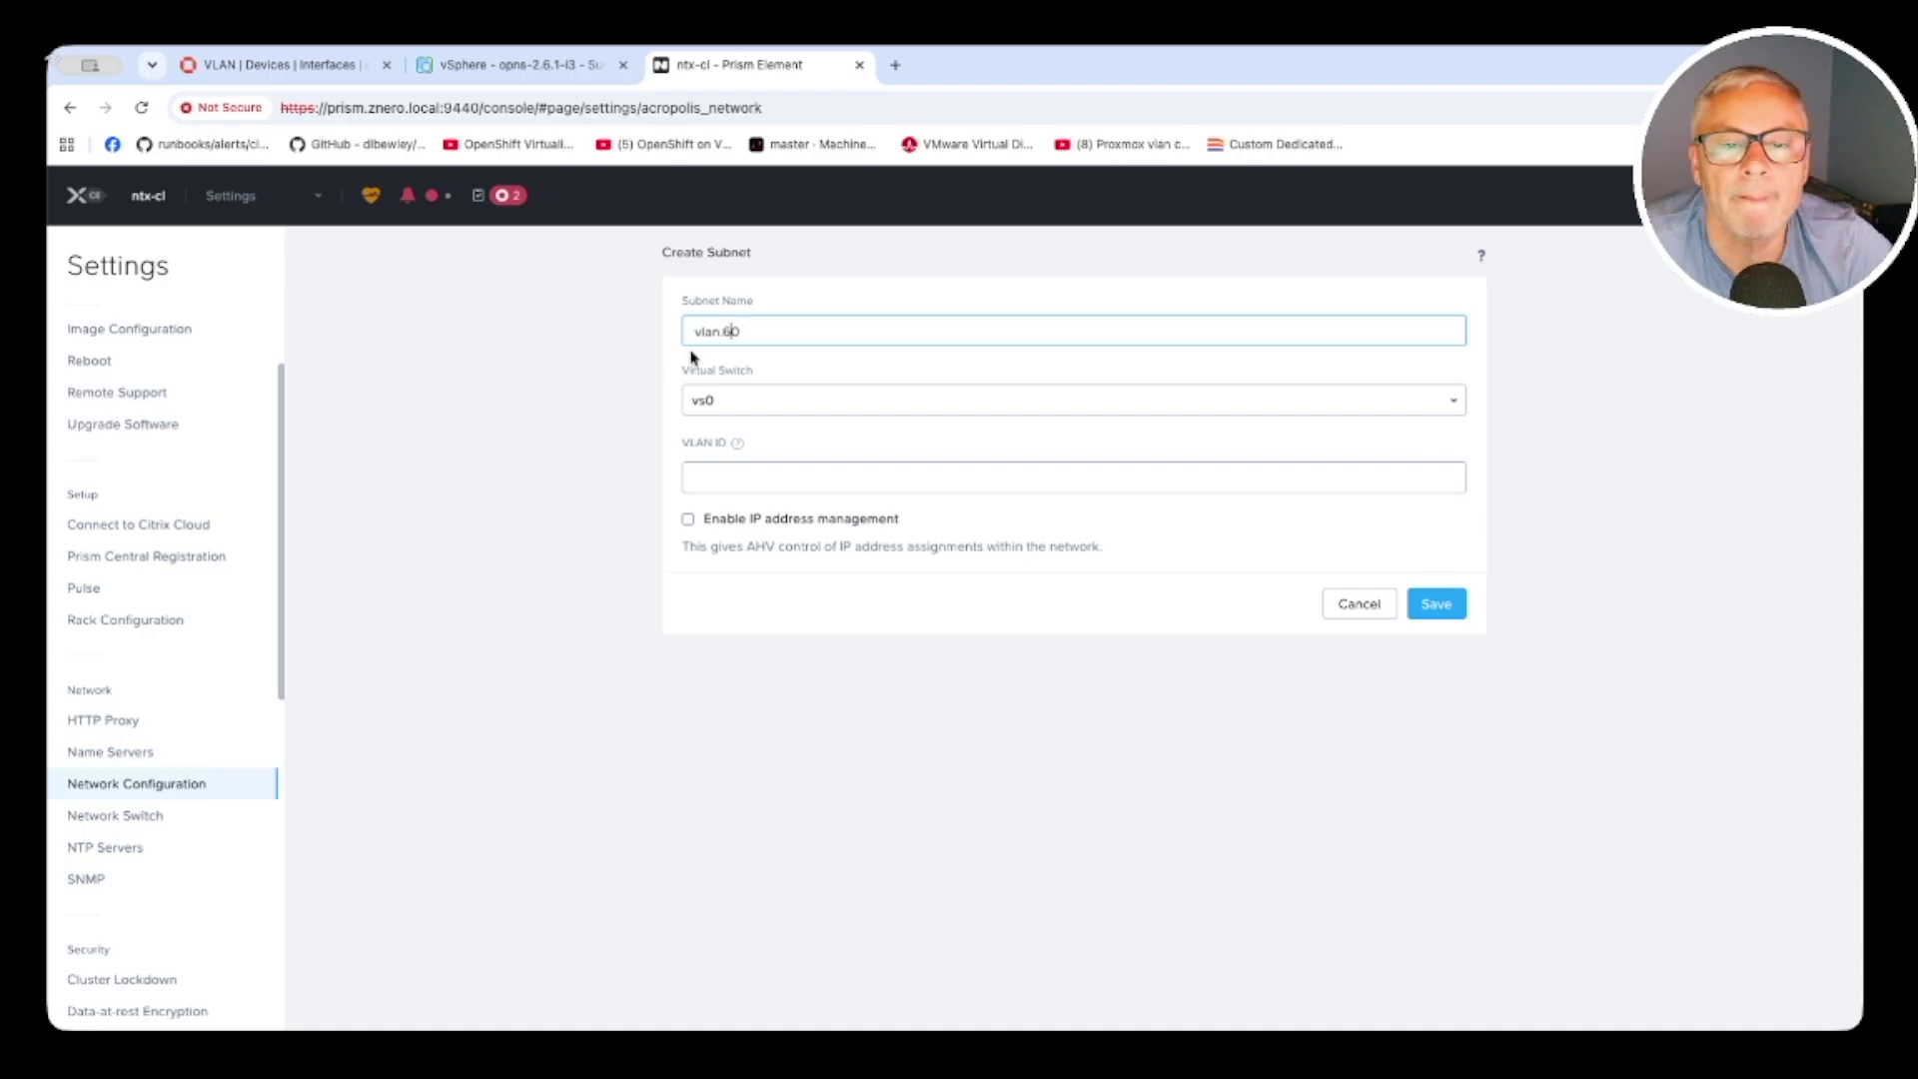
{"action": "left_click", "coordinate": [703, 484]}
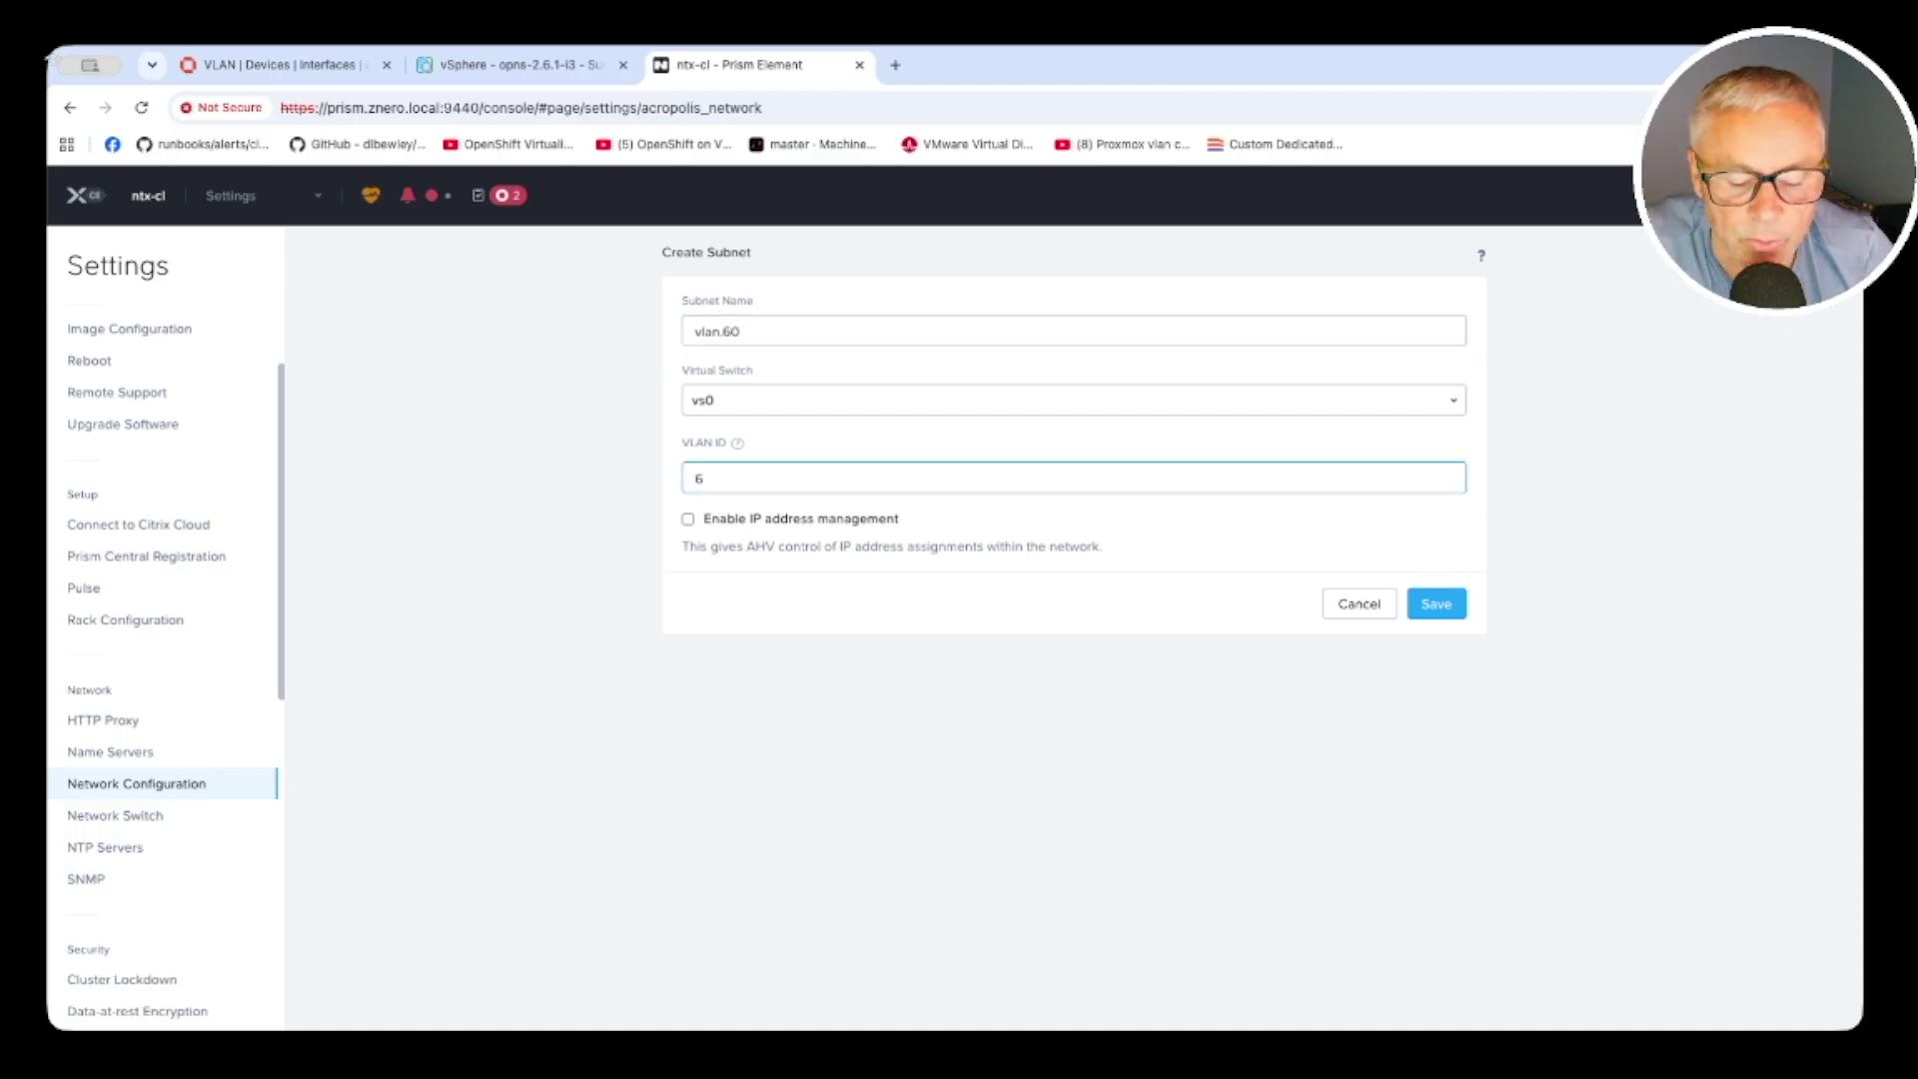
{"action": "left_click", "coordinate": [1436, 603]}
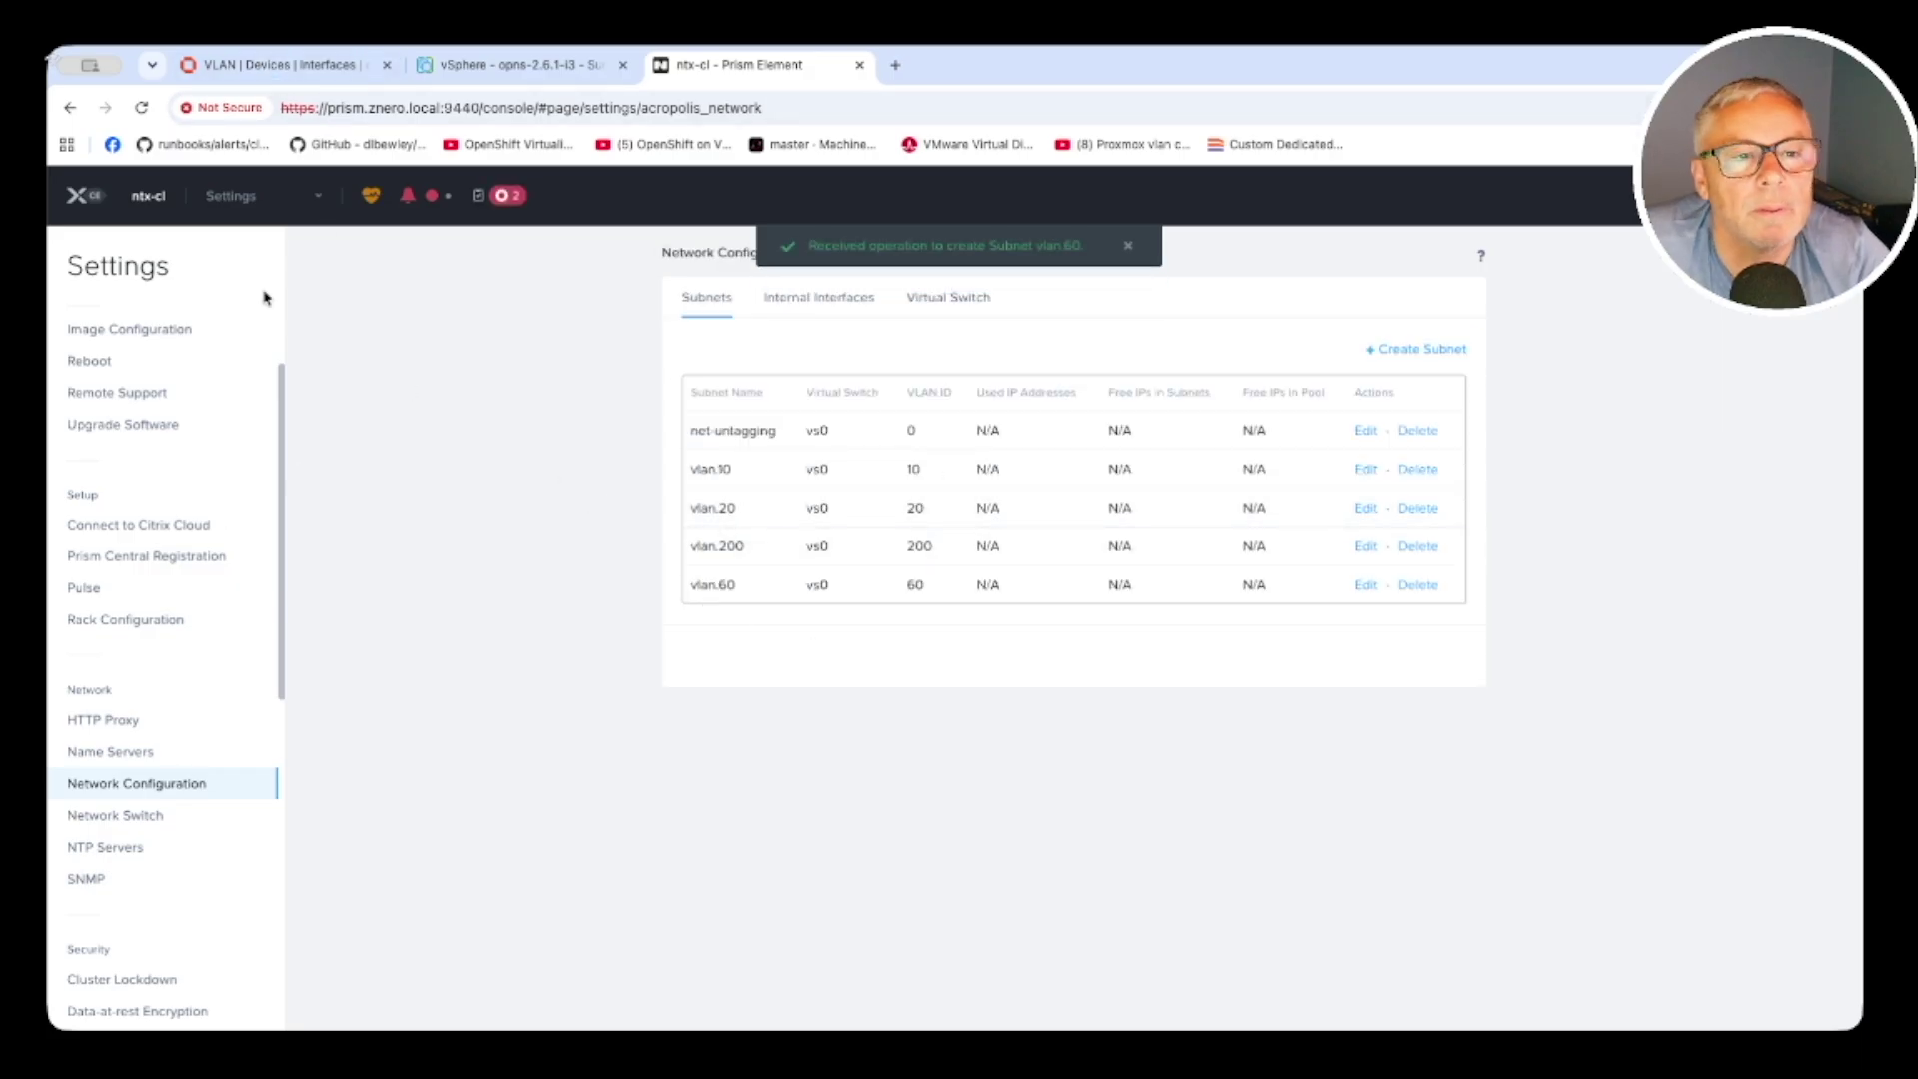
Go to the VM list and move the ubuntu-24-04-lts VM's network adapter to the vlan.200 subnet
{"action": "left_click", "coordinate": [258, 198]}
{"action": "left_click", "coordinate": [222, 303]}
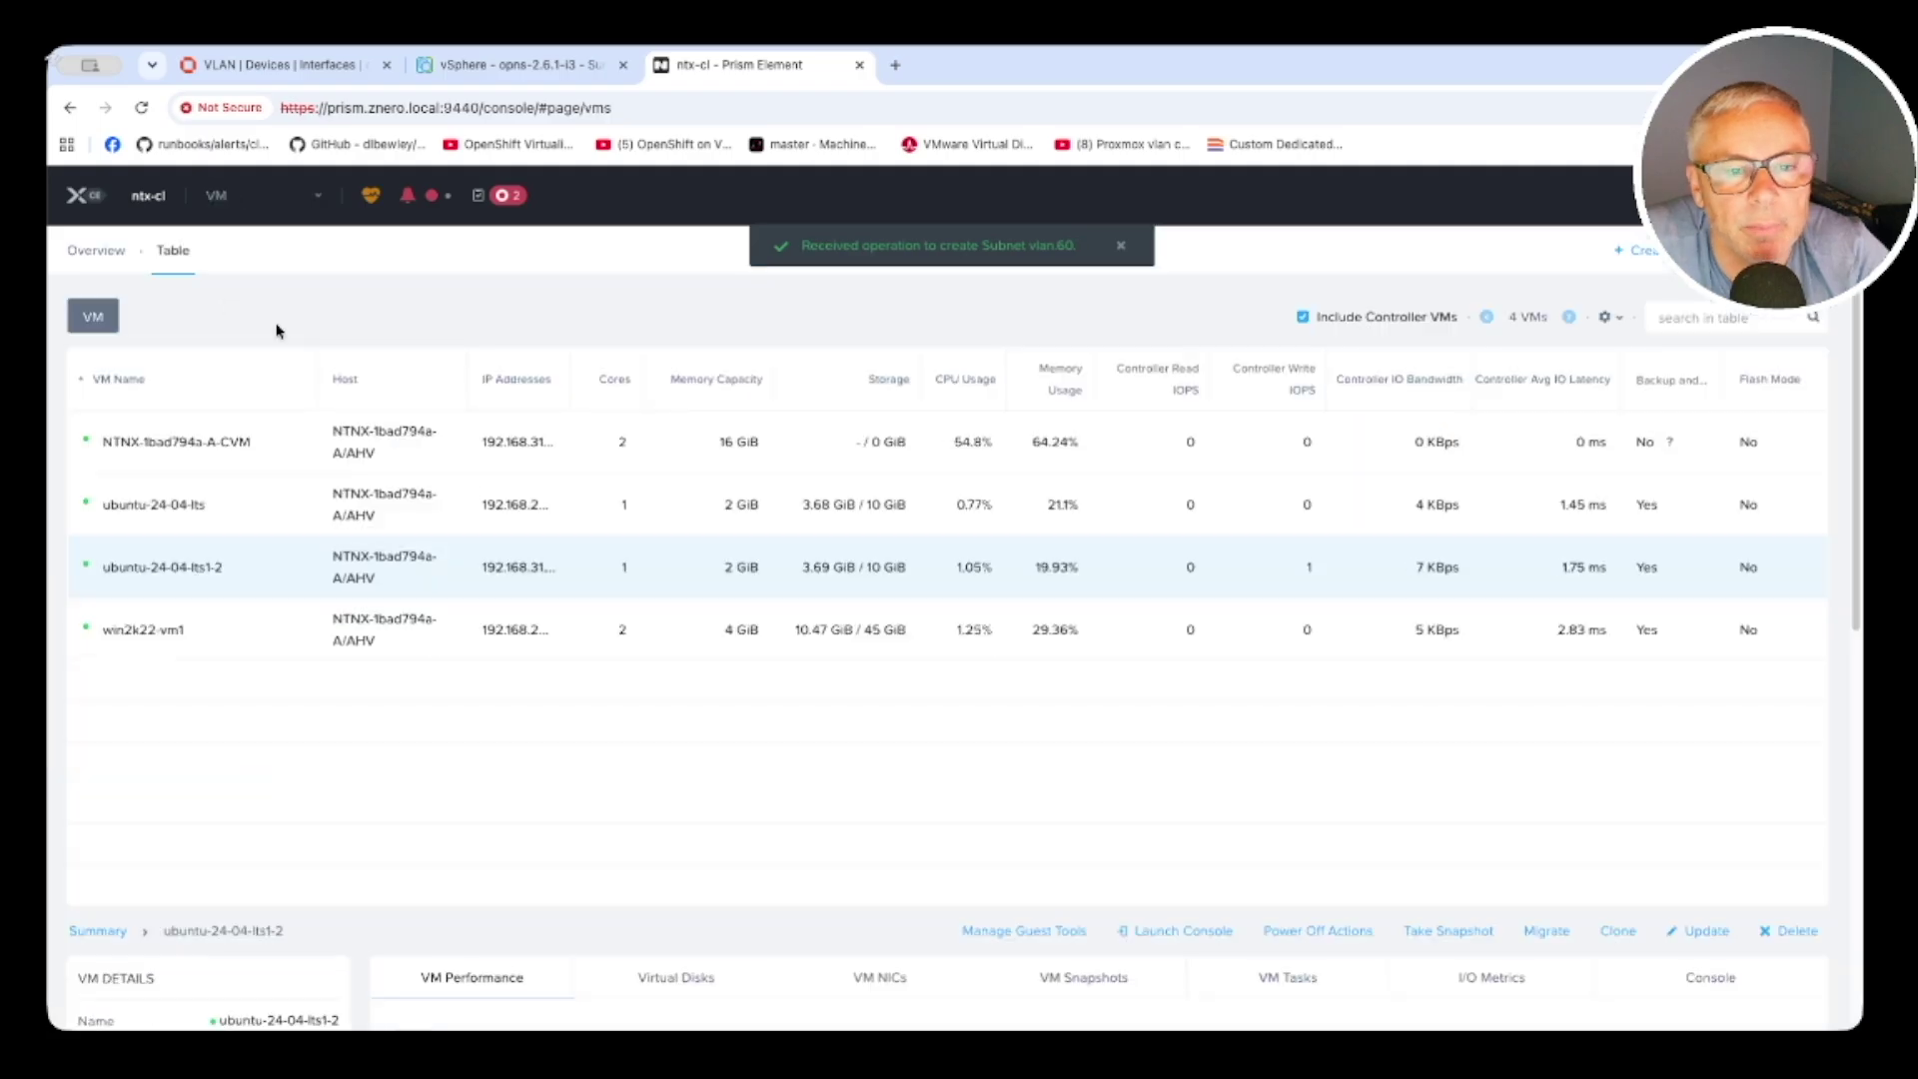
{"action": "left_click", "coordinate": [158, 504]}
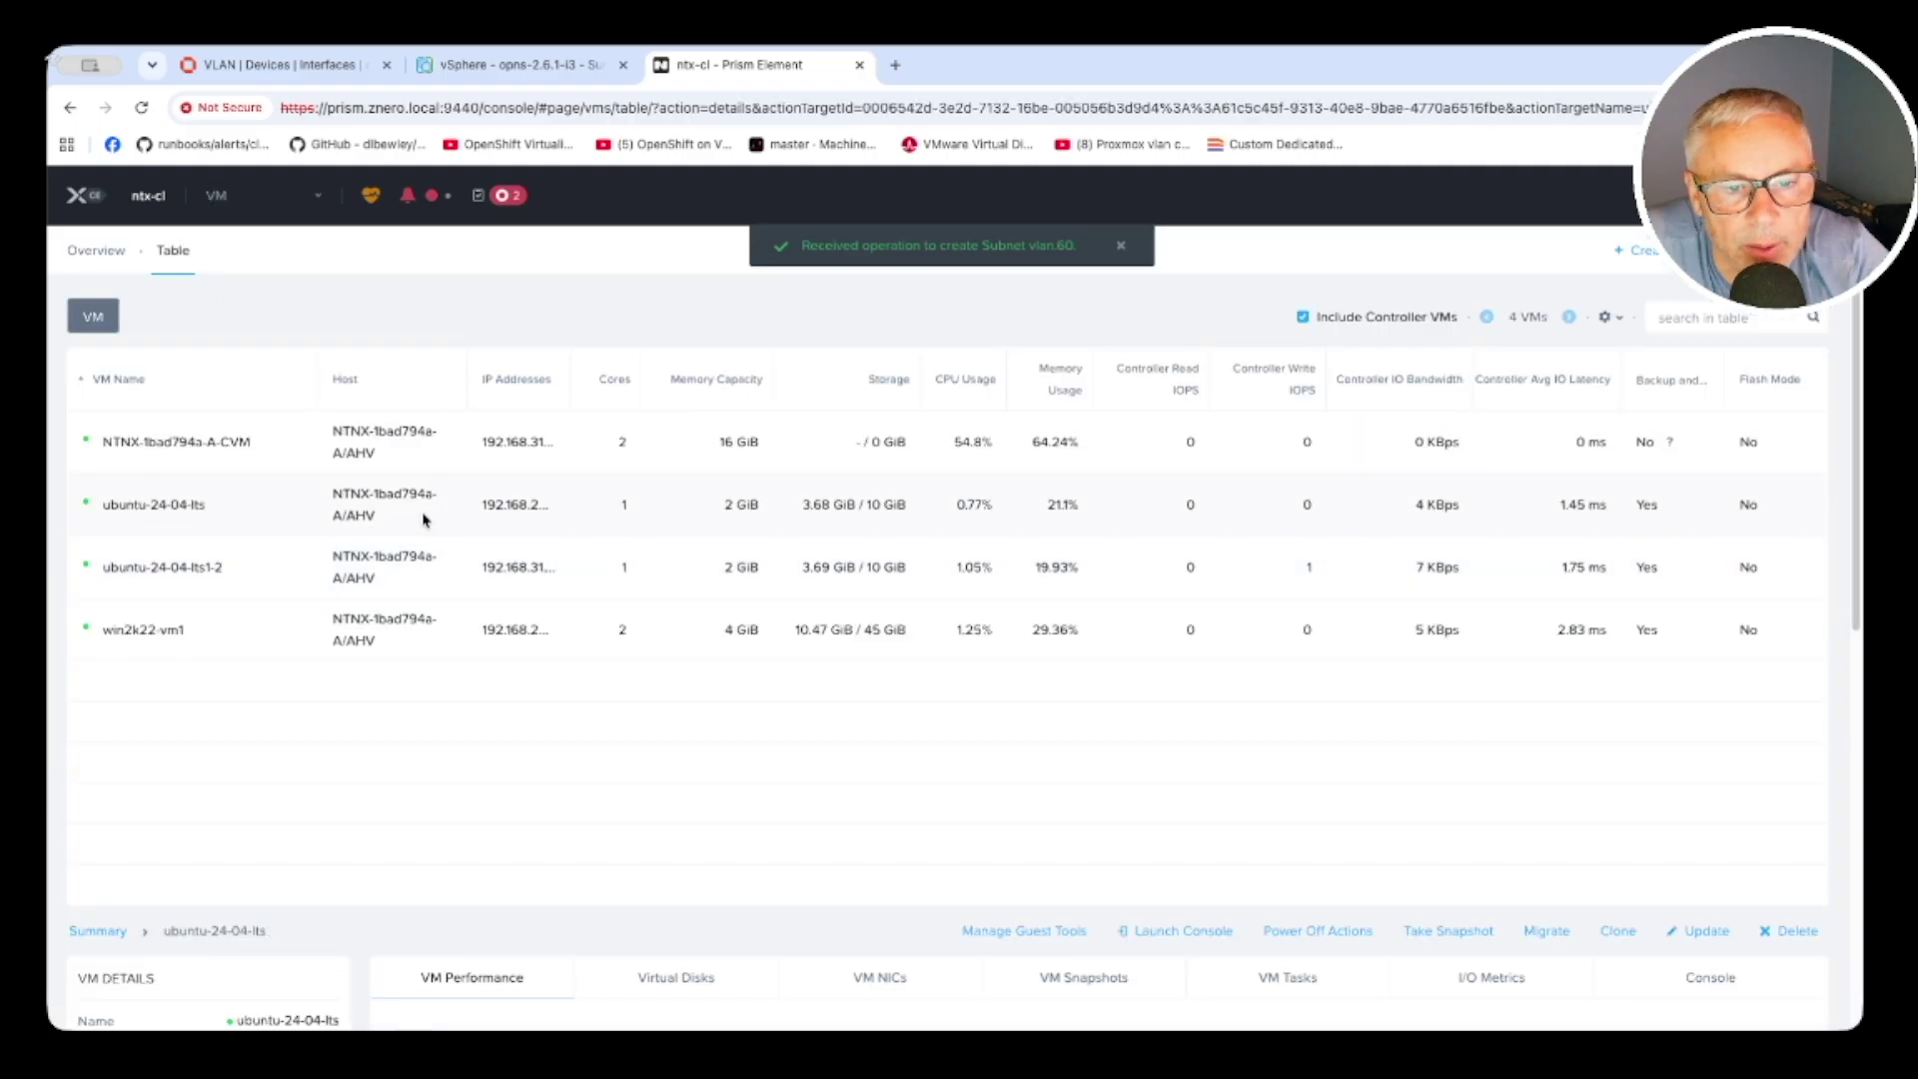
{"action": "double_click", "coordinate": [139, 513]}
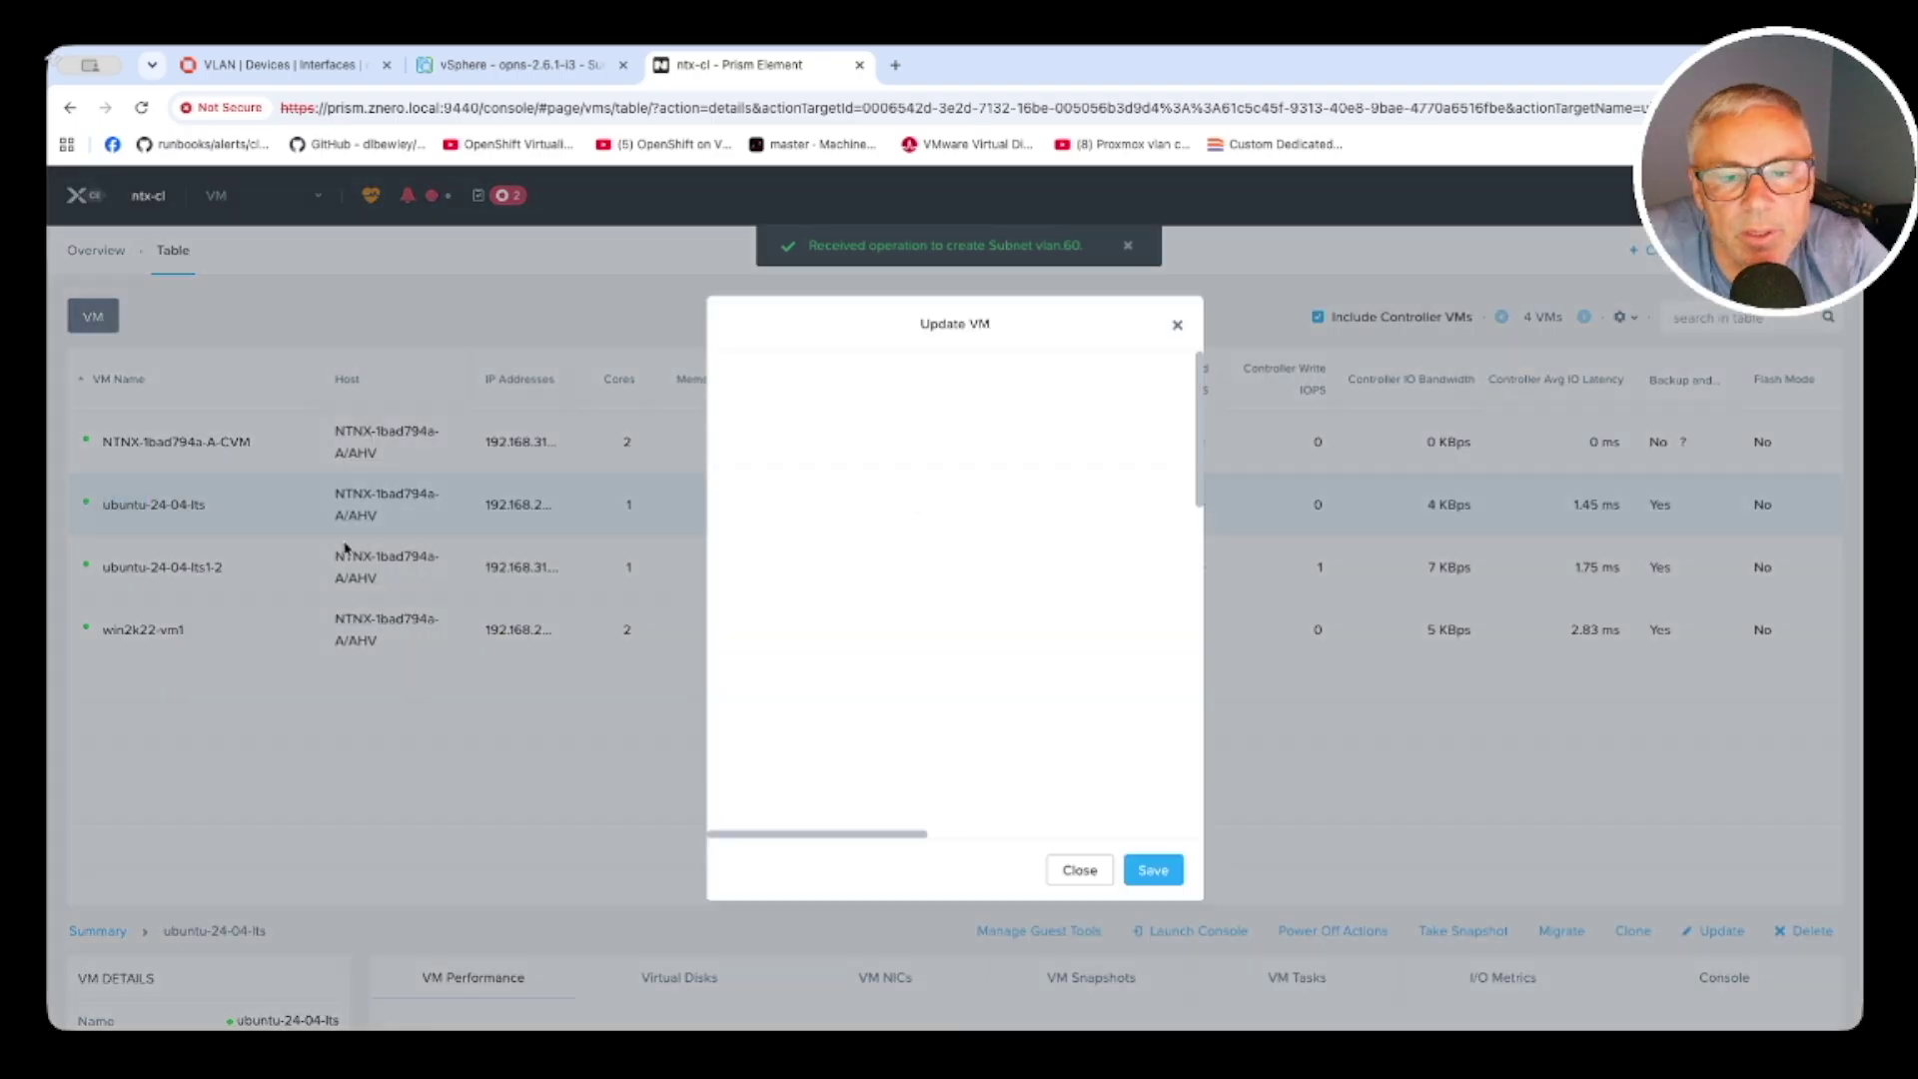
{"action": "left_click", "coordinate": [1080, 870]}
{"action": "double_click", "coordinate": [185, 515]}
{"action": "scroll", "coordinate": [1047, 678], "scroll_direction": "down", "scroll_amount": 5}
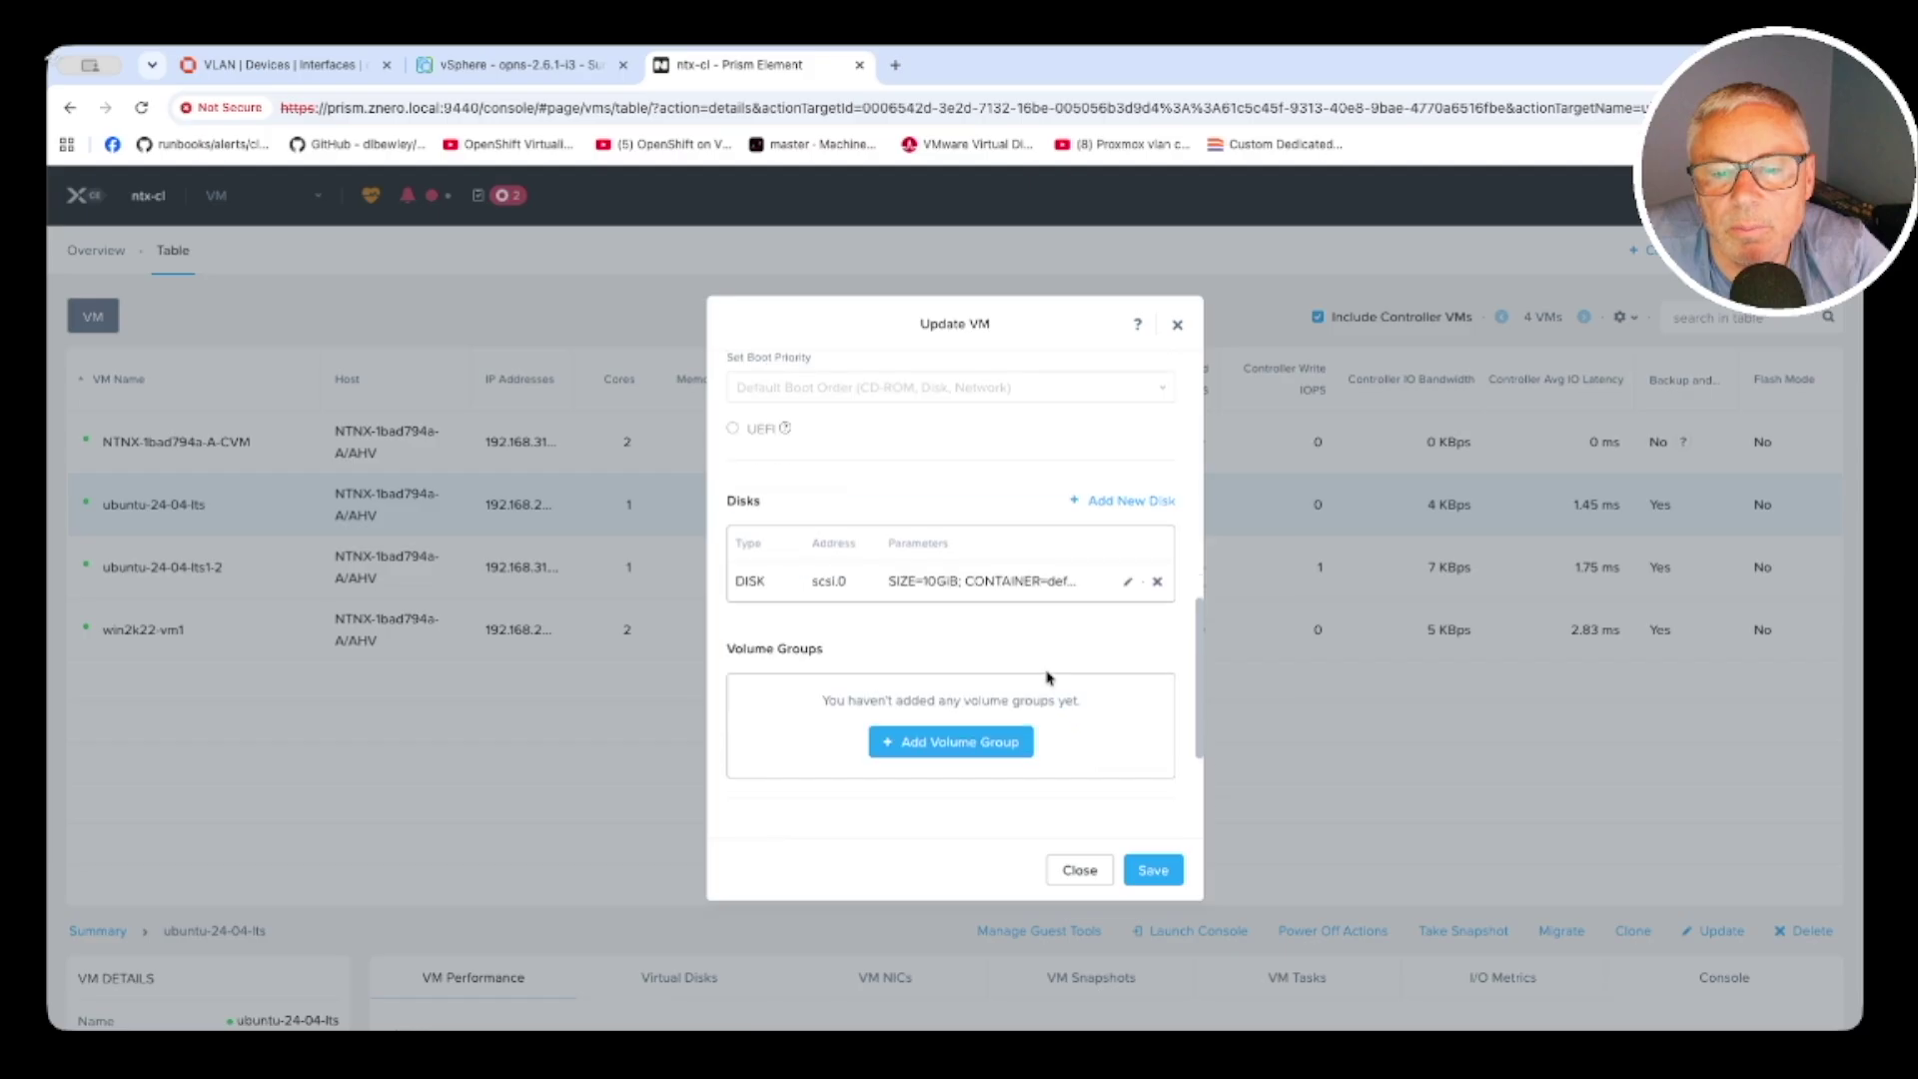
{"action": "scroll", "coordinate": [1047, 678], "scroll_direction": "down", "scroll_amount": 3}
{"action": "left_click", "coordinate": [1128, 736]}
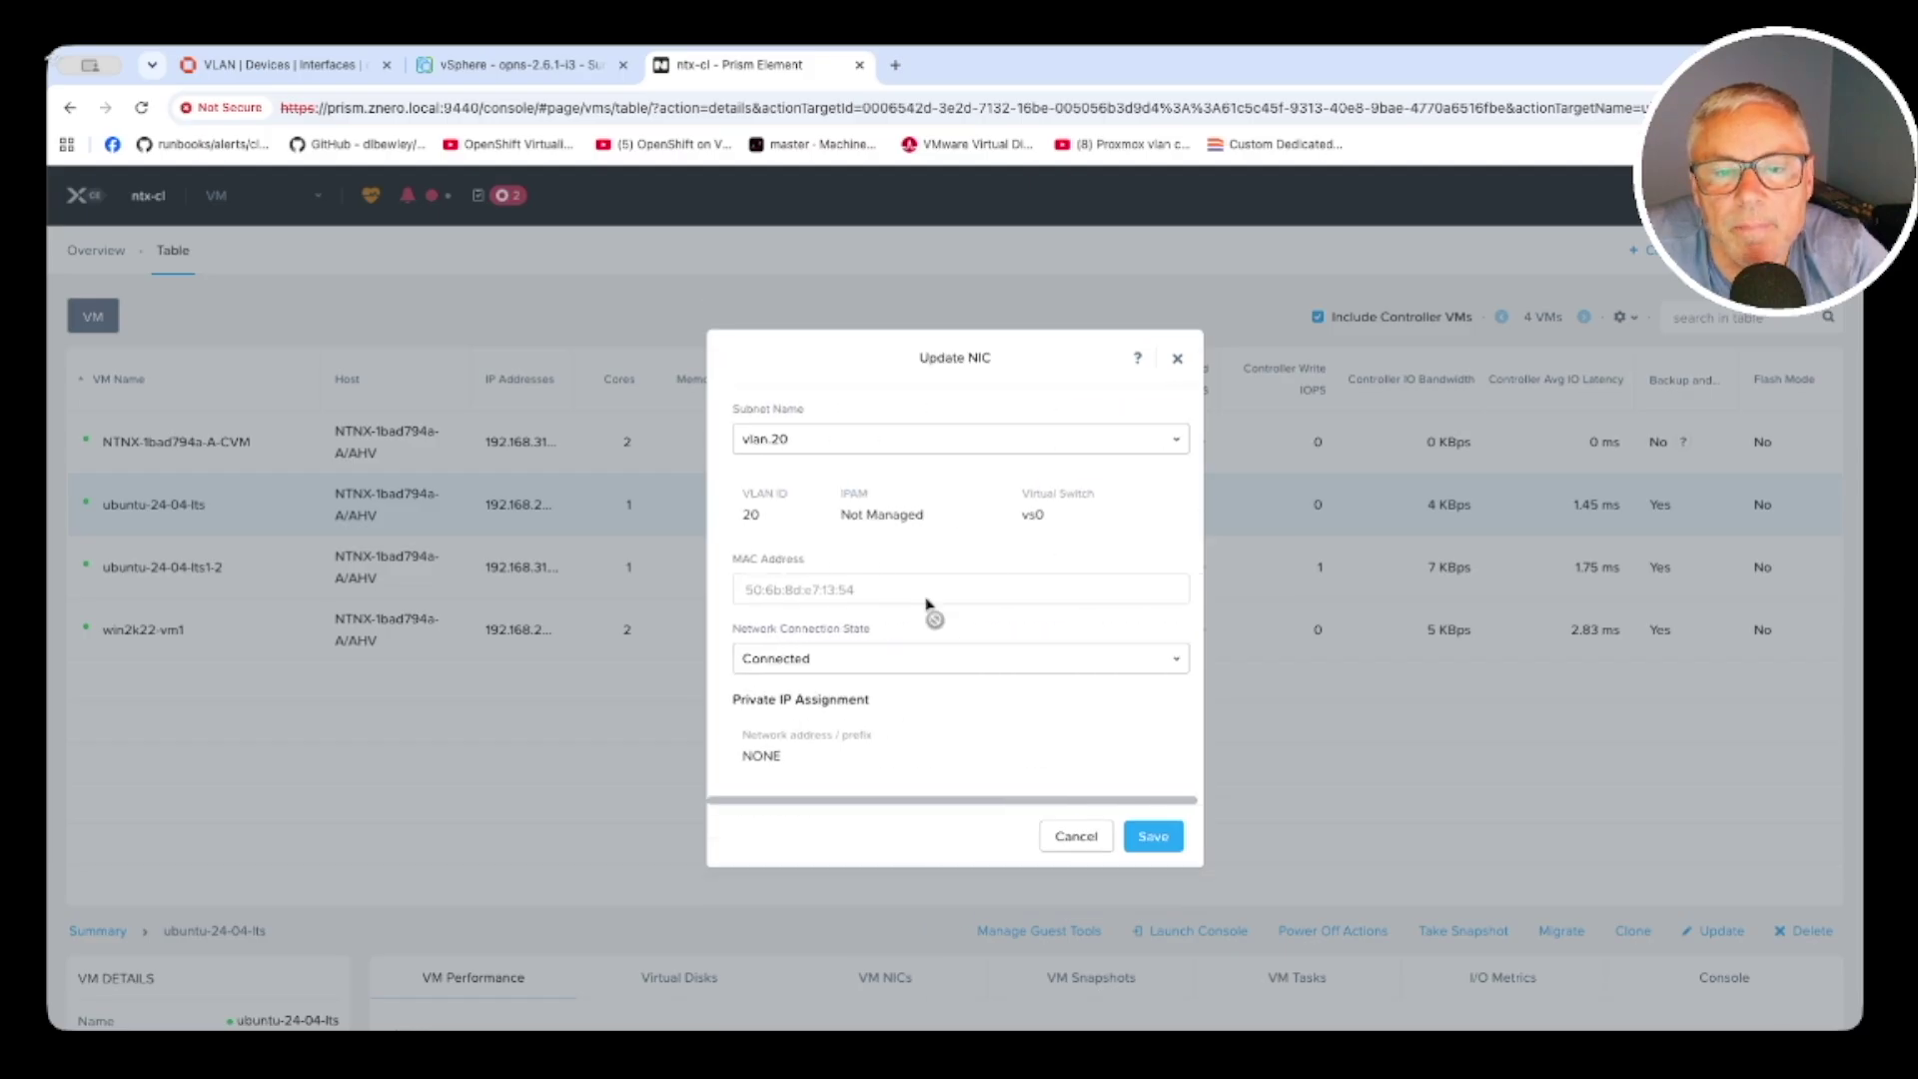
{"action": "left_click", "coordinate": [783, 445]}
{"action": "left_click", "coordinate": [791, 467]}
{"action": "left_click", "coordinate": [1155, 839]}
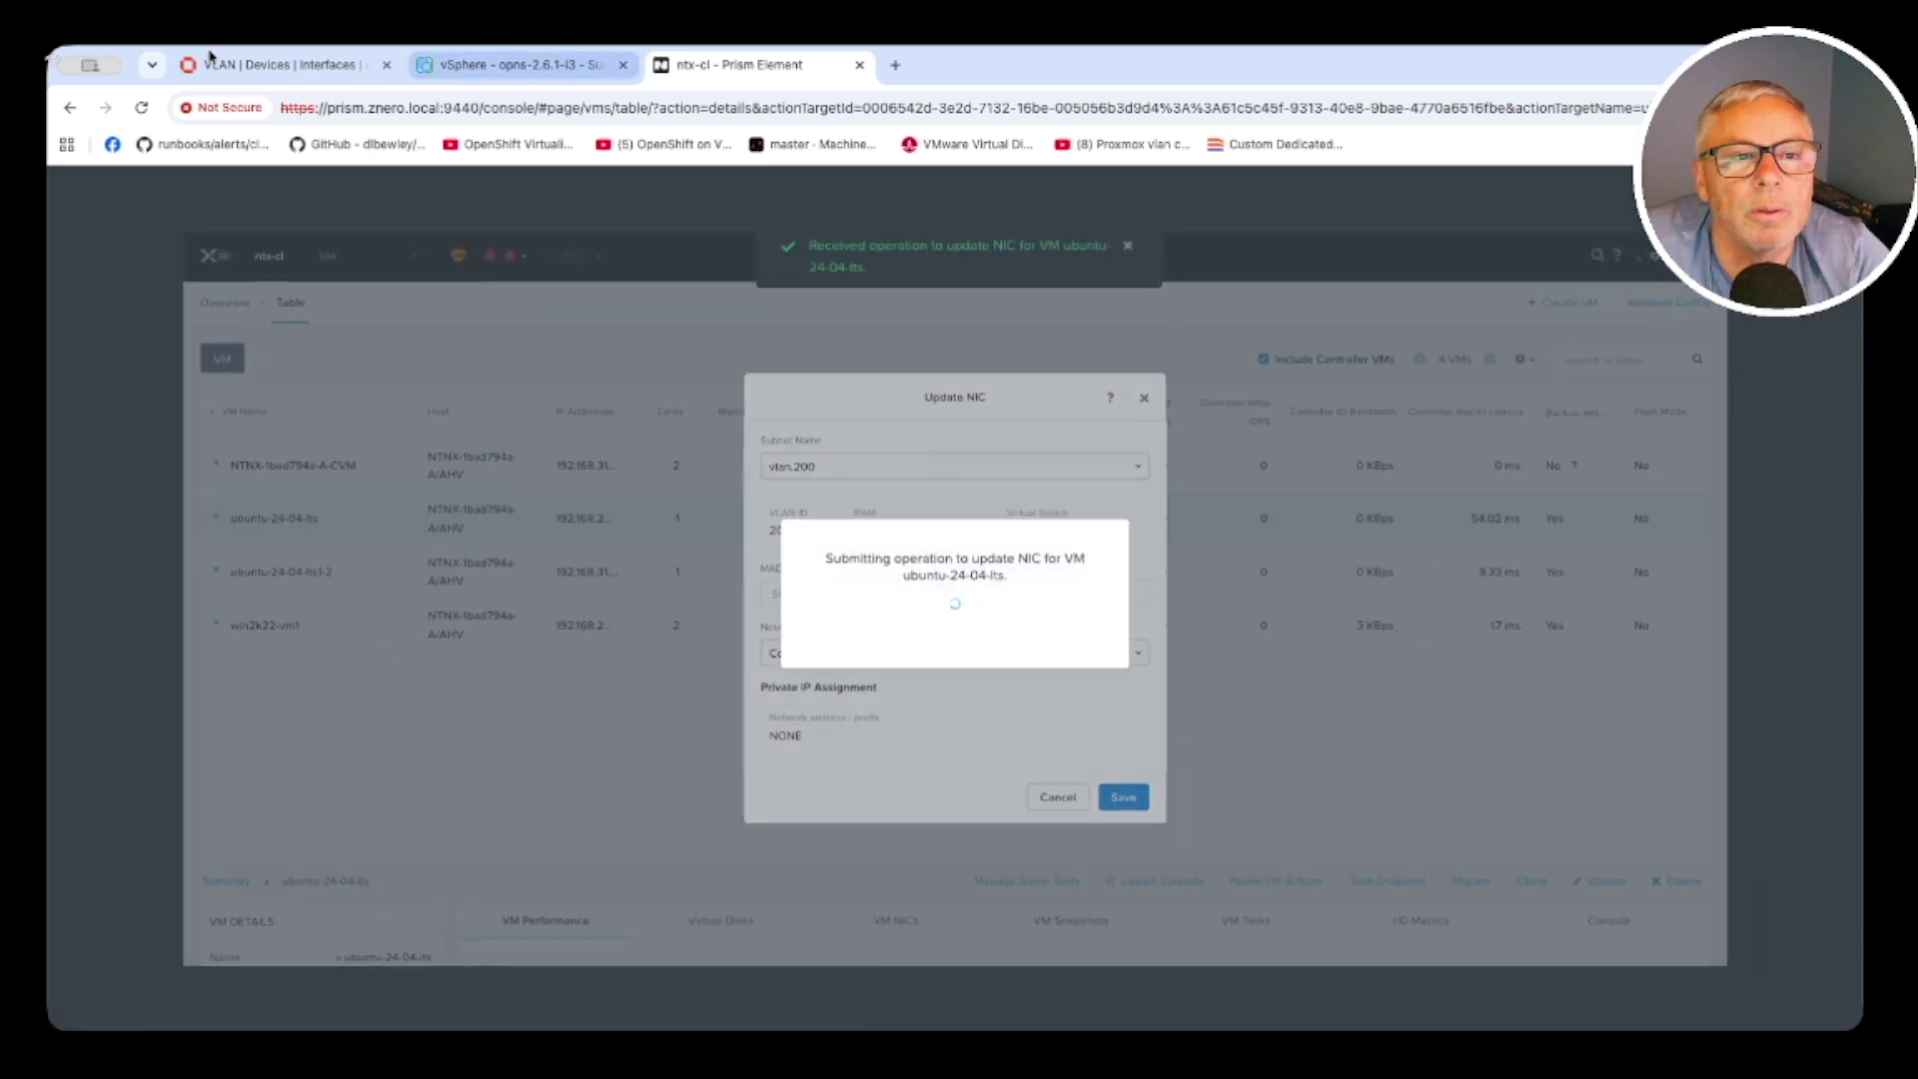
Switch to OPNsense and review the Dnsmasq DHCP range of vlan200assign, including its start address
{"action": "left_click", "coordinate": [267, 64]}
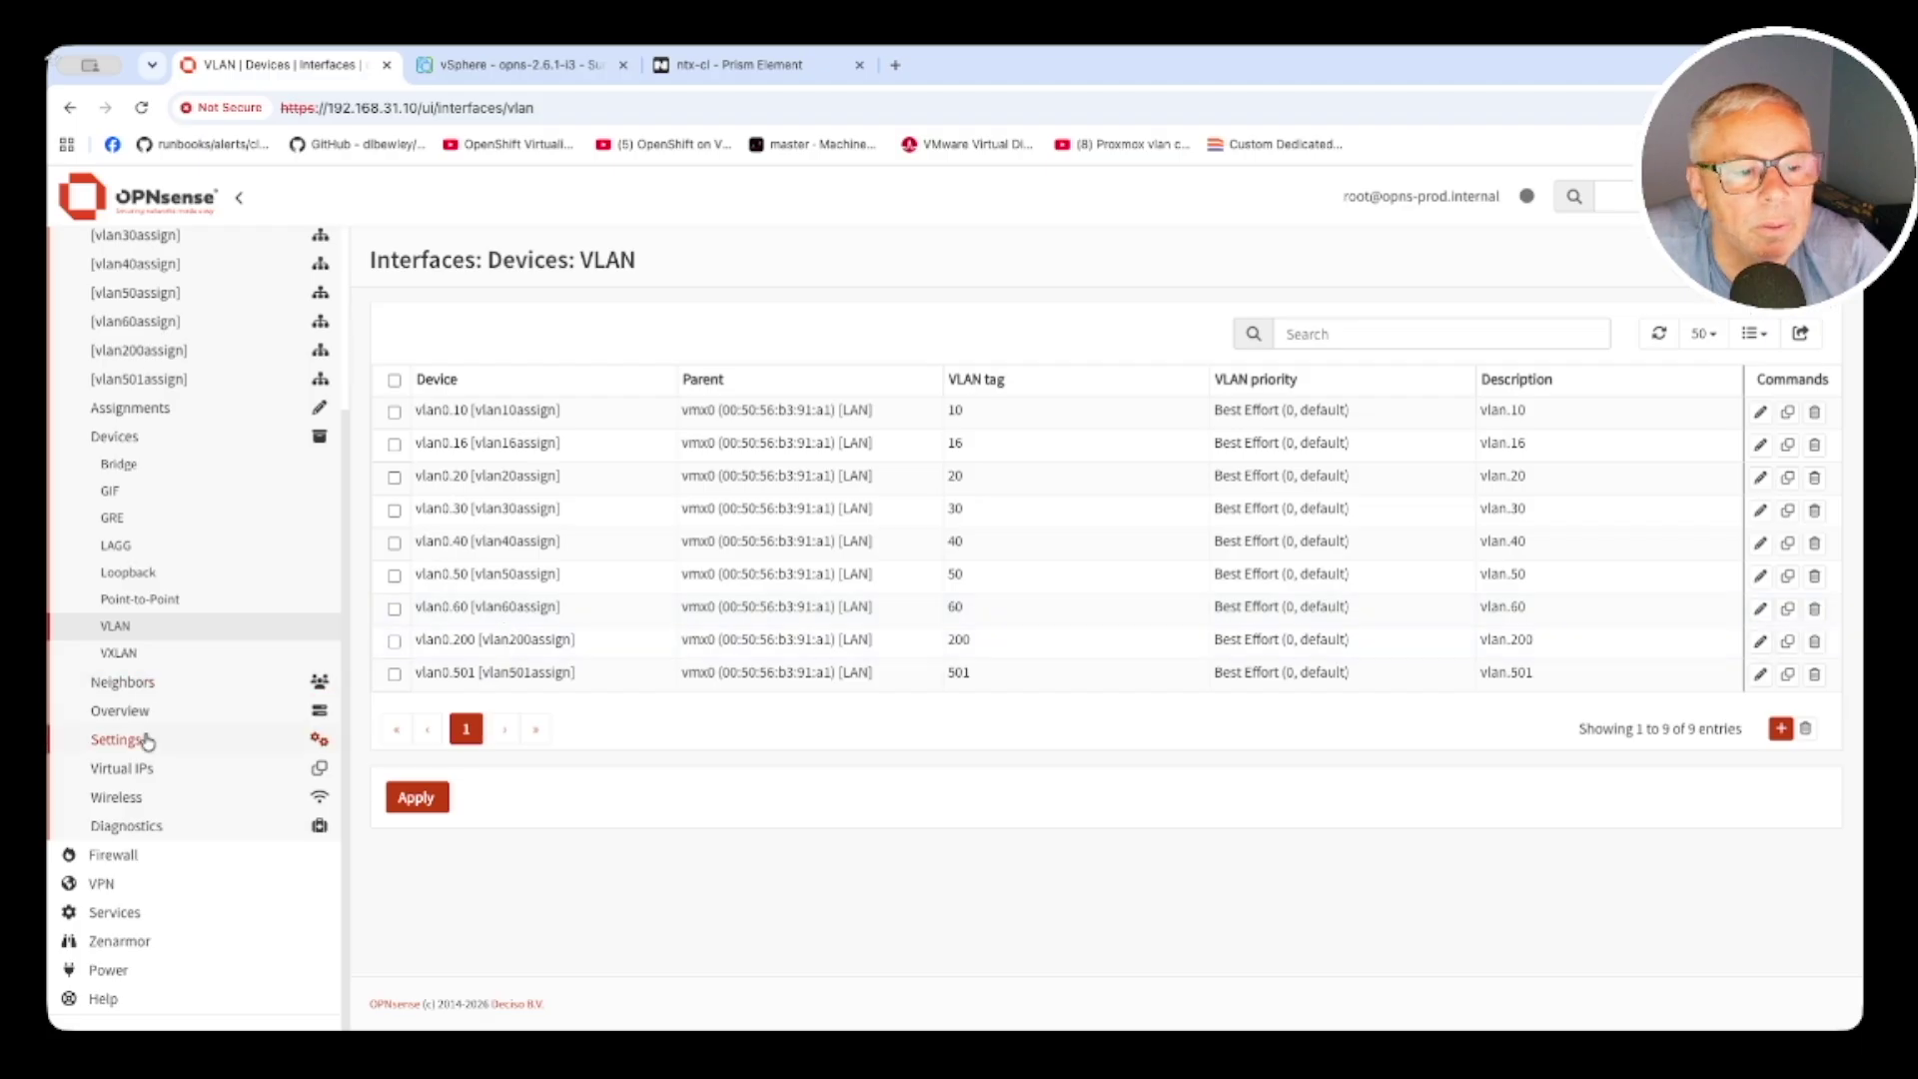
{"action": "left_click", "coordinate": [112, 913]}
{"action": "left_click", "coordinate": [150, 529]}
{"action": "left_click", "coordinate": [137, 639]}
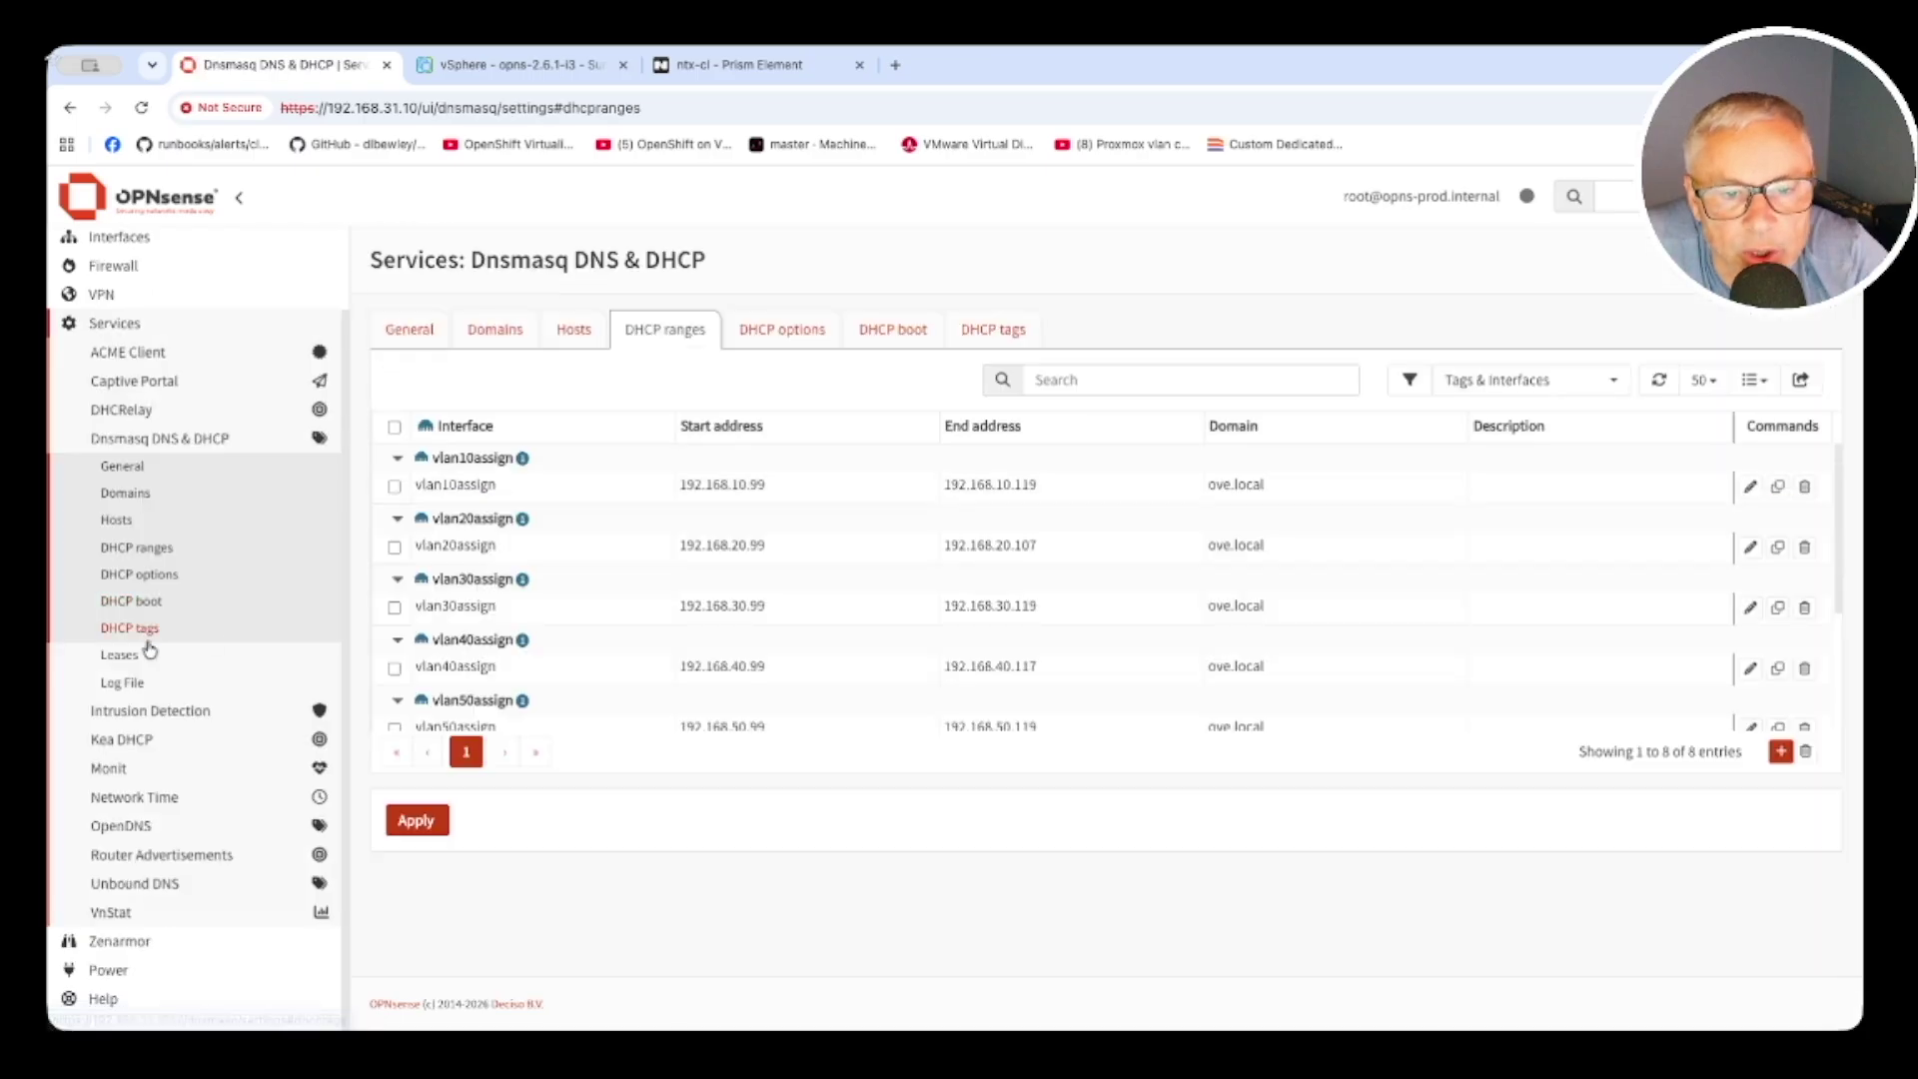
{"action": "scroll", "coordinate": [478, 627], "scroll_direction": "down", "scroll_amount": 3}
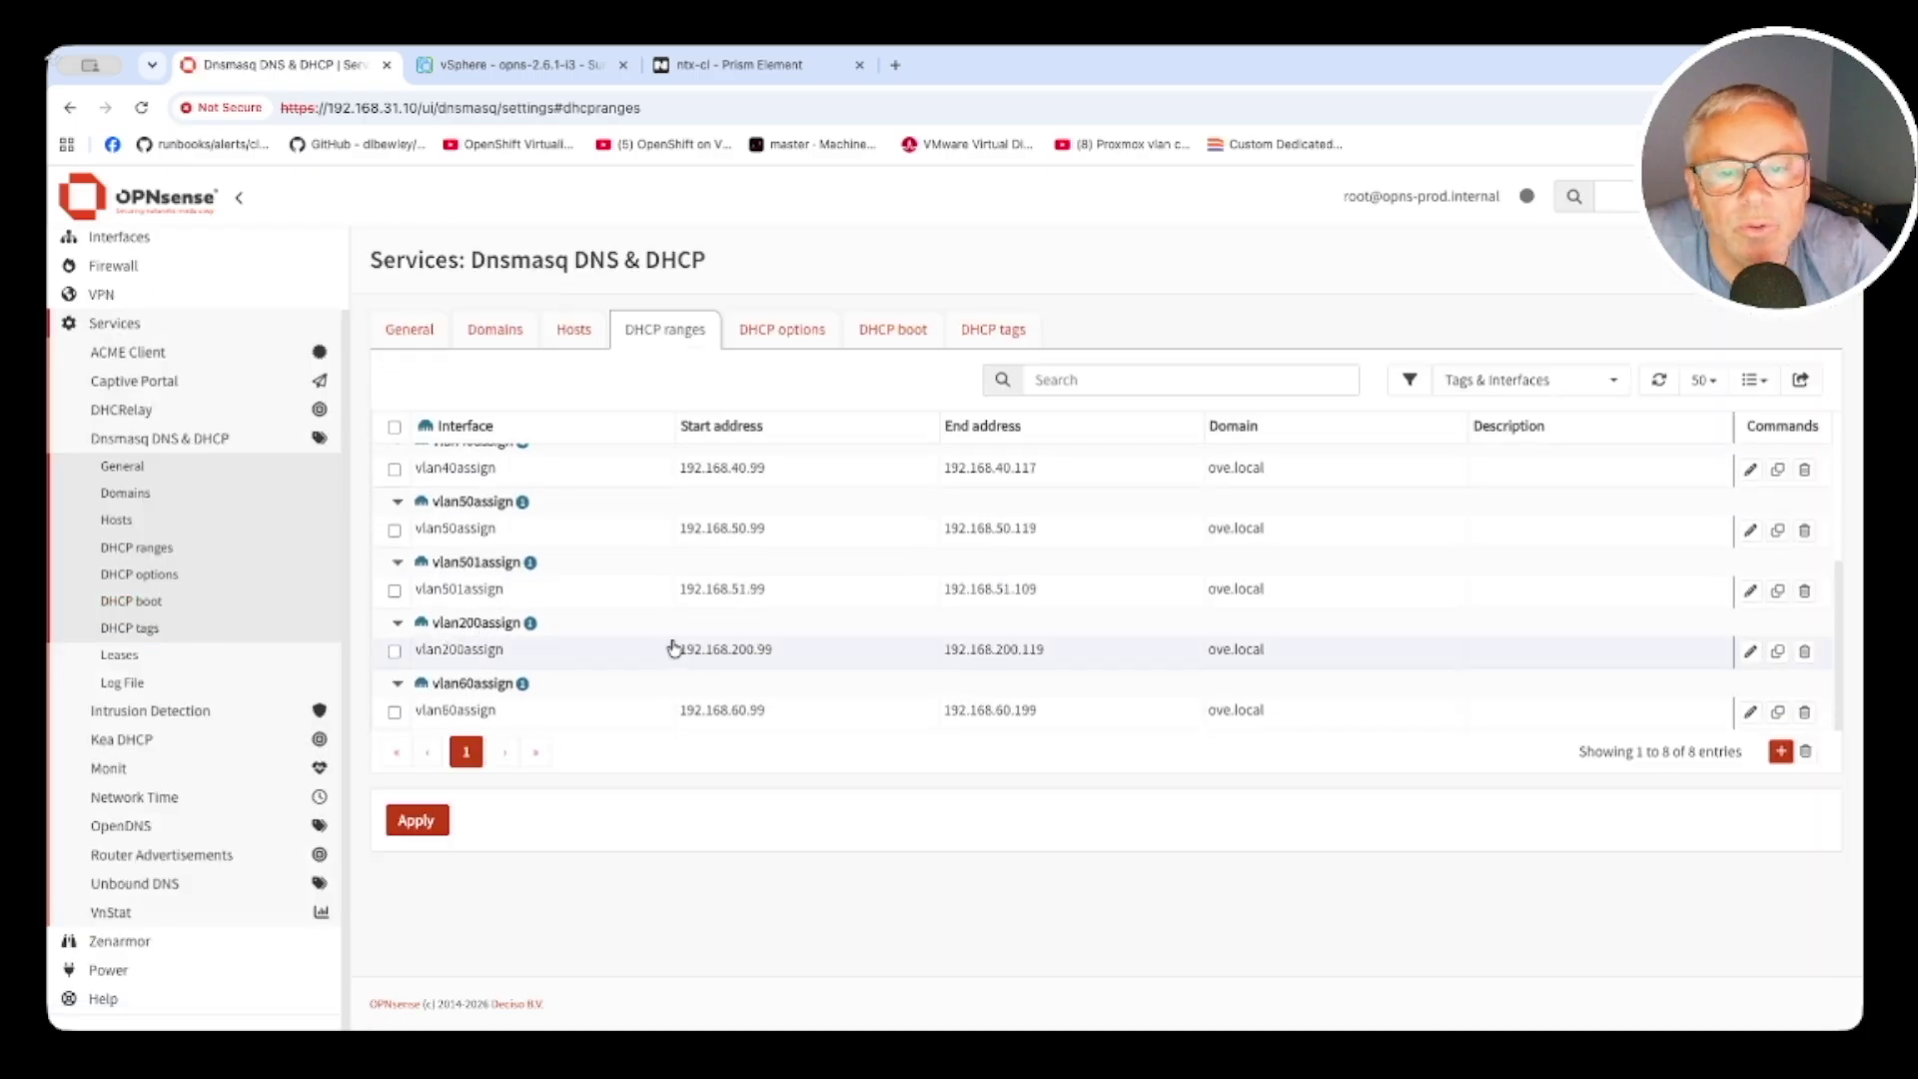
{"action": "left_click_drag", "start_coordinate": [781, 650], "coordinate": [676, 649]}
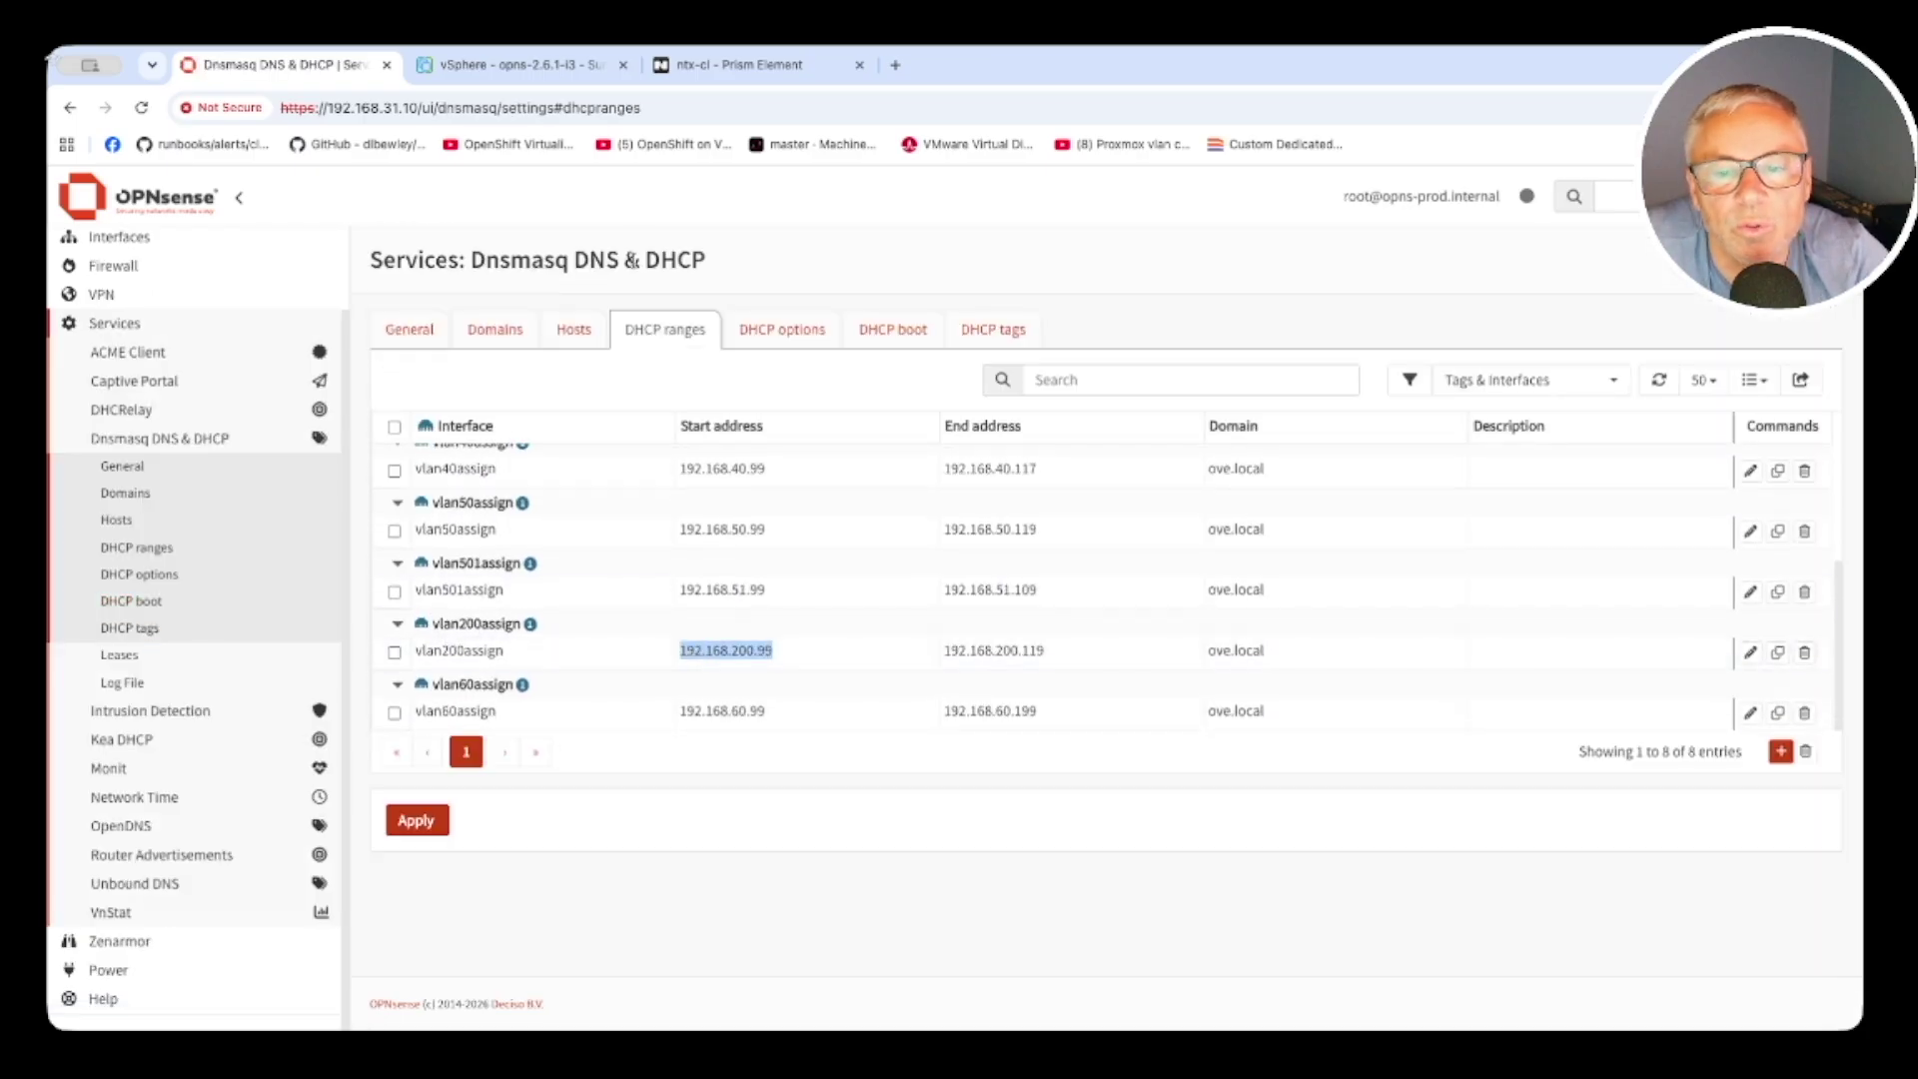
Switch back to Prism Element and save the ubuntu-24-04-lts VM update
{"action": "left_click", "coordinate": [741, 65]}
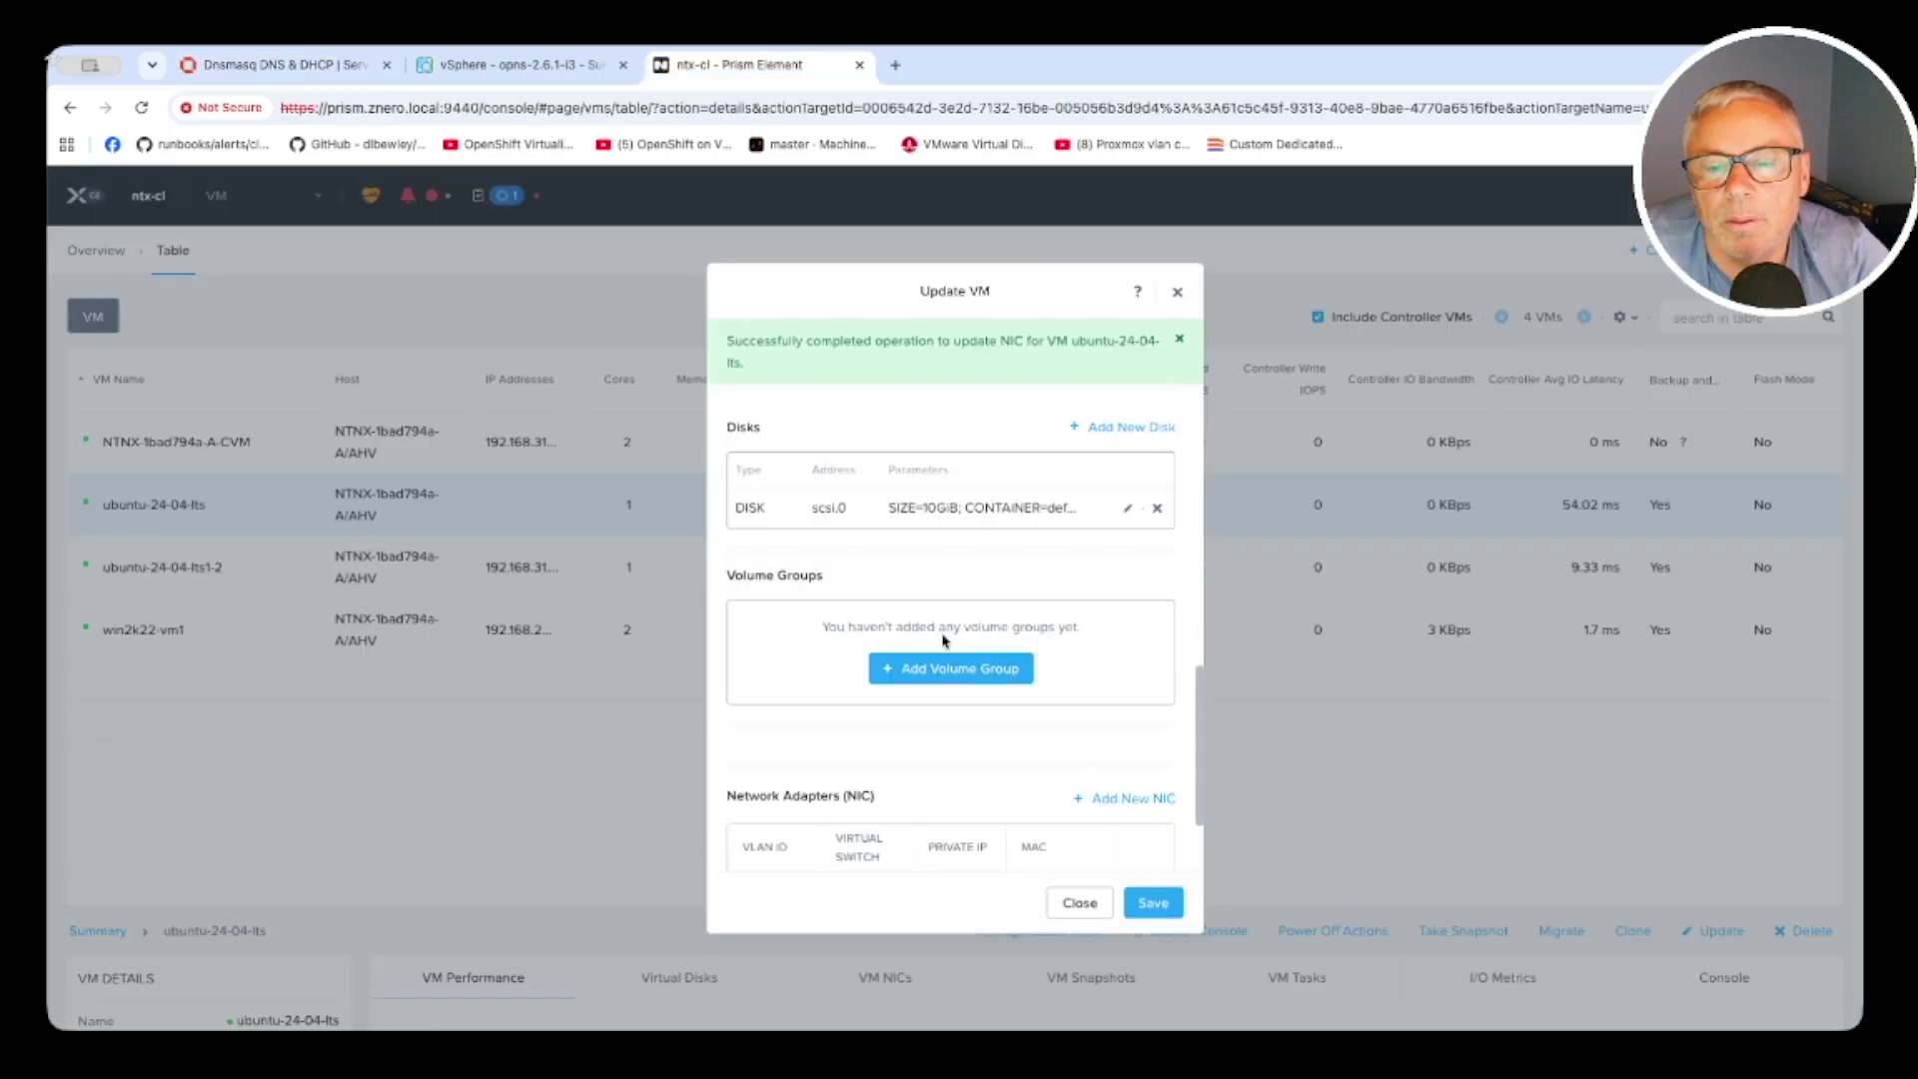
{"action": "scroll", "coordinate": [908, 614], "scroll_direction": "down", "scroll_amount": 2}
{"action": "left_click", "coordinate": [1153, 903]}
Switch to the ubuntu-24-04-lts console, clear the screen and list the network interfaces with ip a
{"action": "key", "text": "super+grave"}
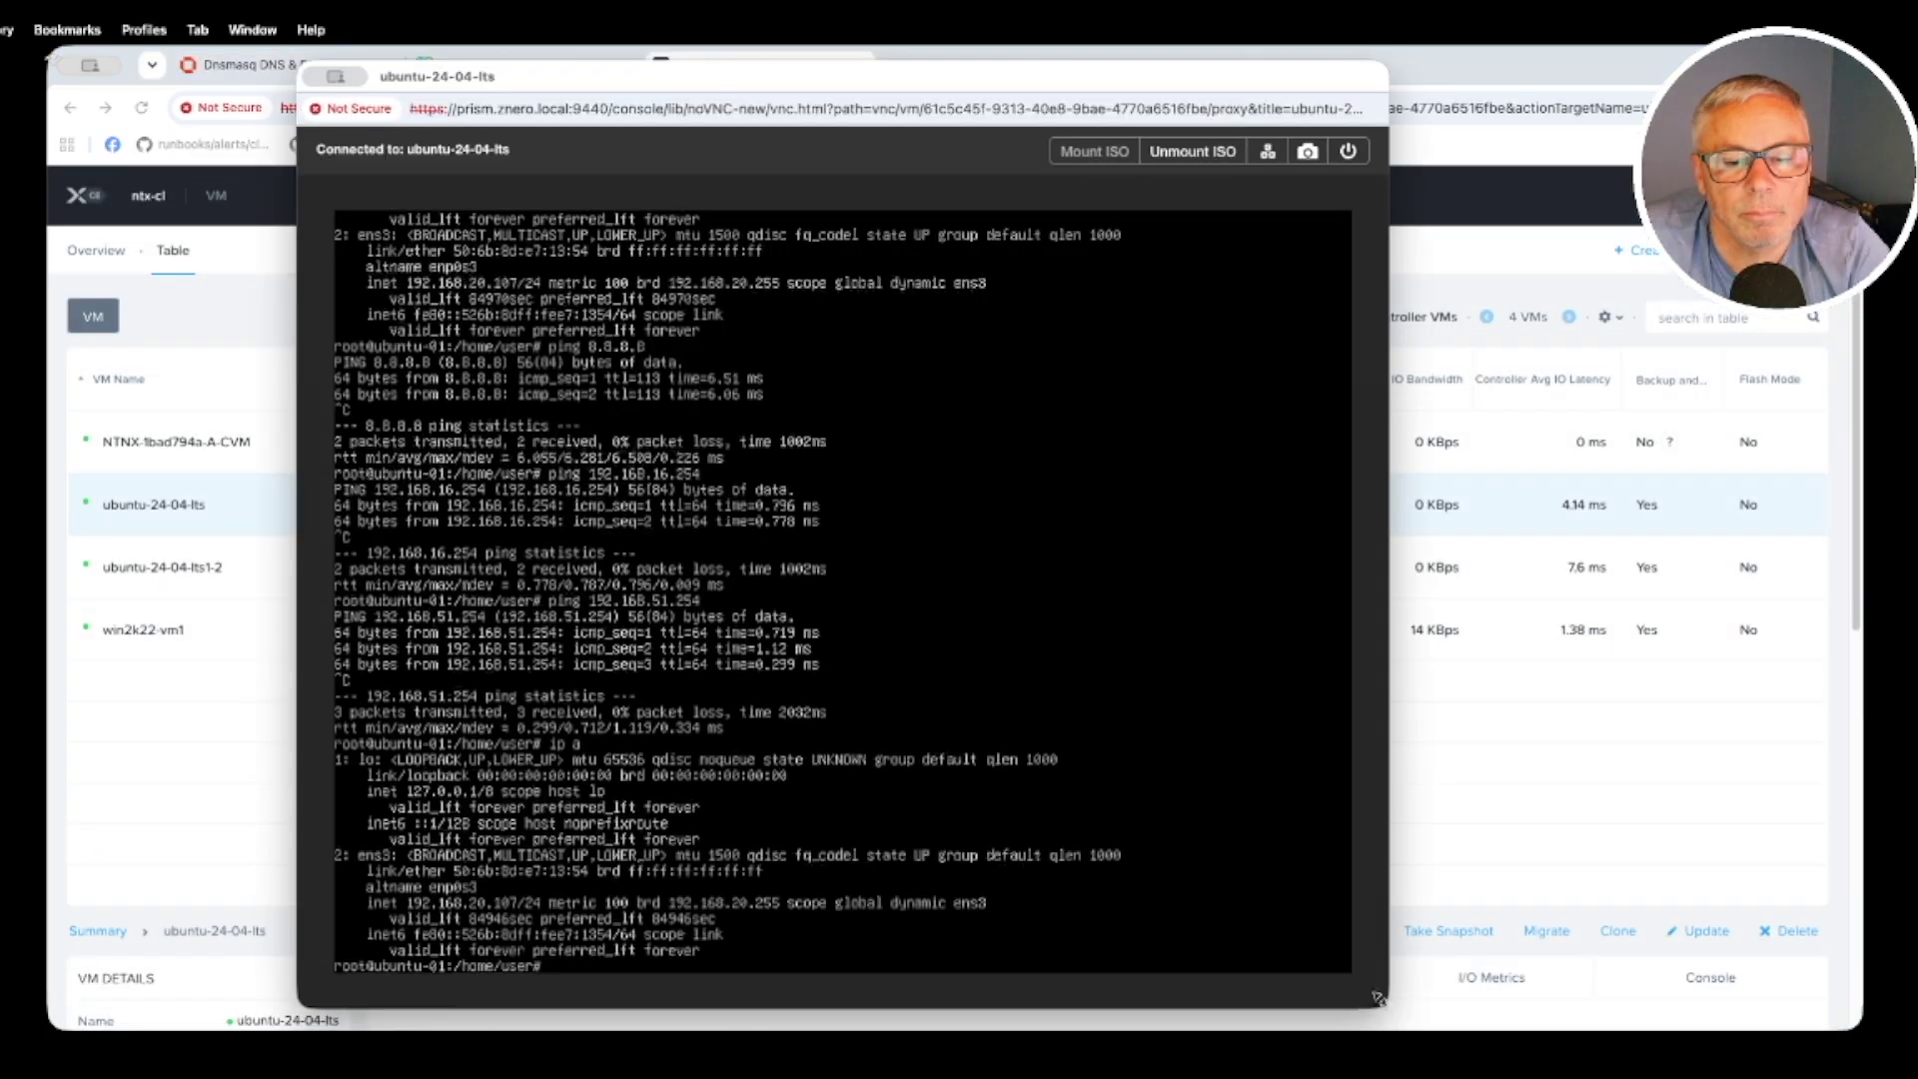
{"action": "type", "text": "clear"}
{"action": "key", "text": "Return"}
{"action": "type", "text": "i"}
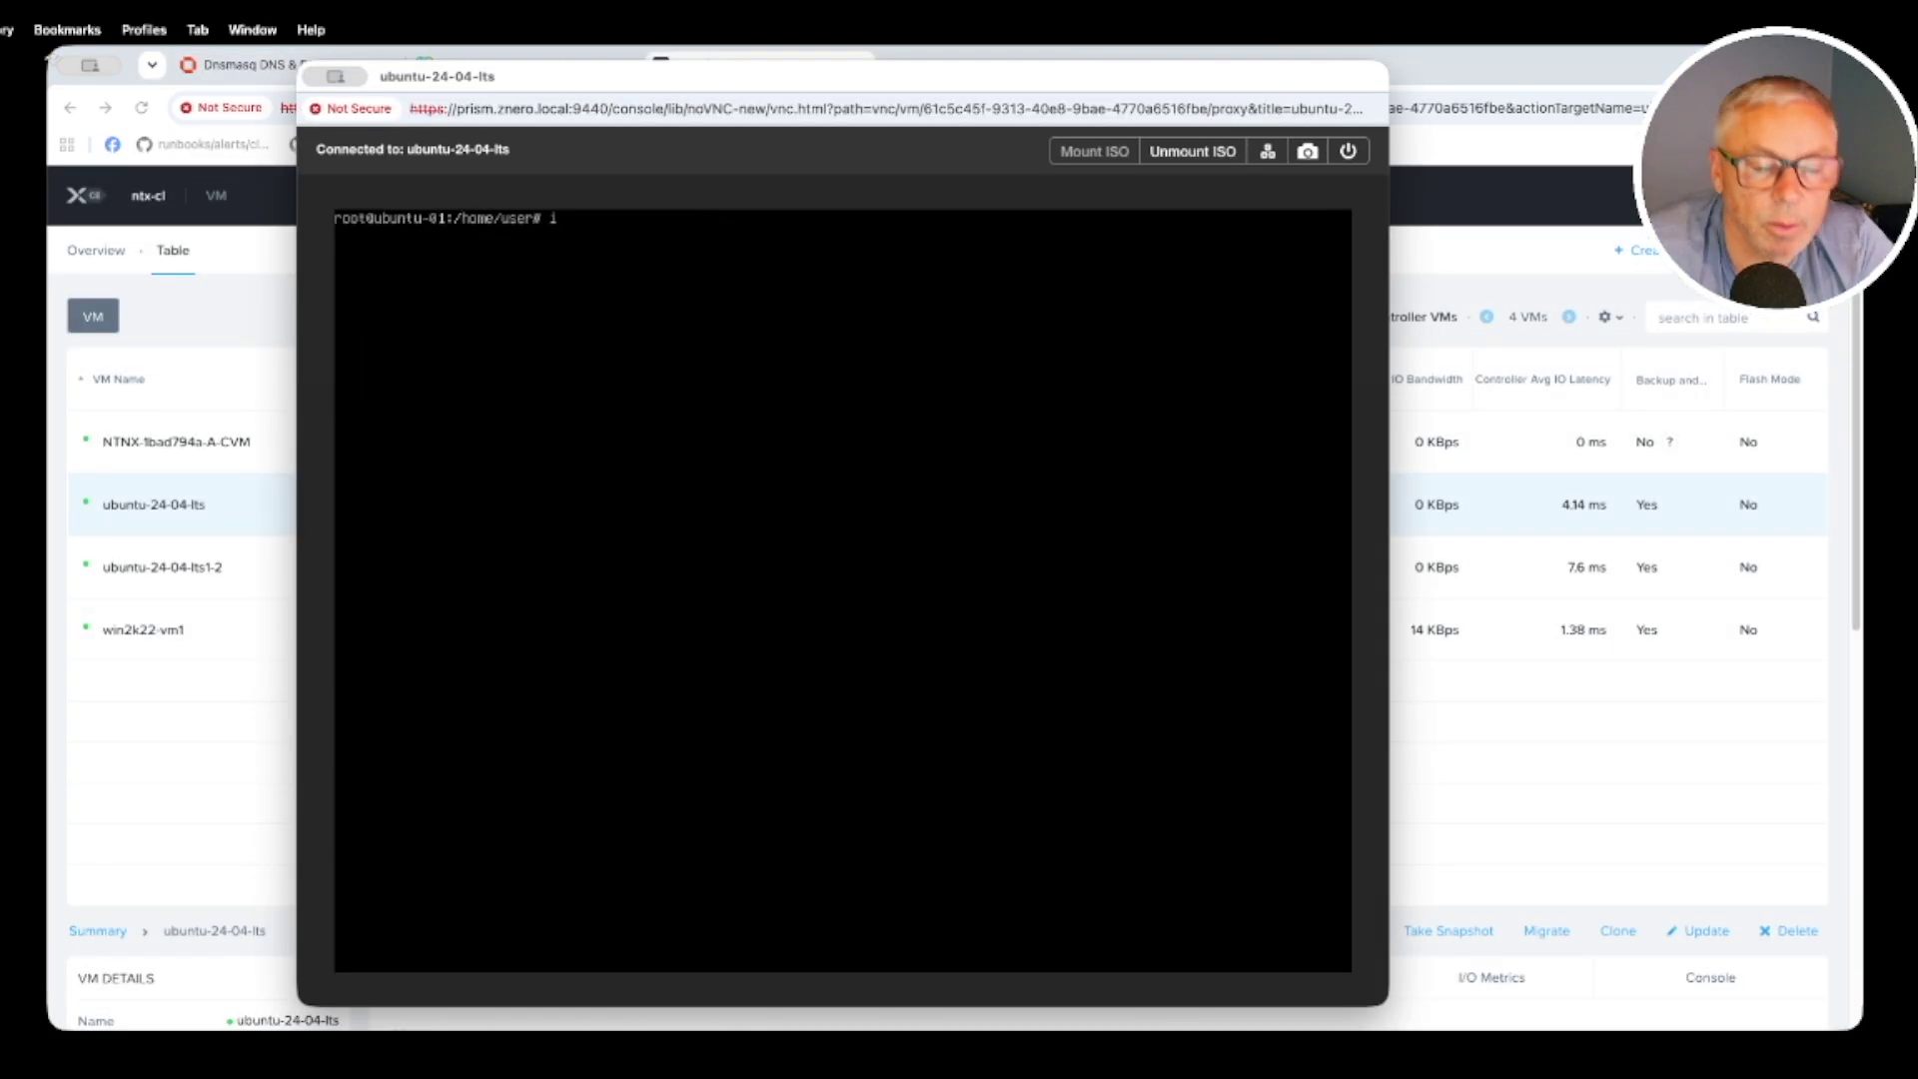
{"action": "type", "text": "p a"}
{"action": "key", "text": "Return"}
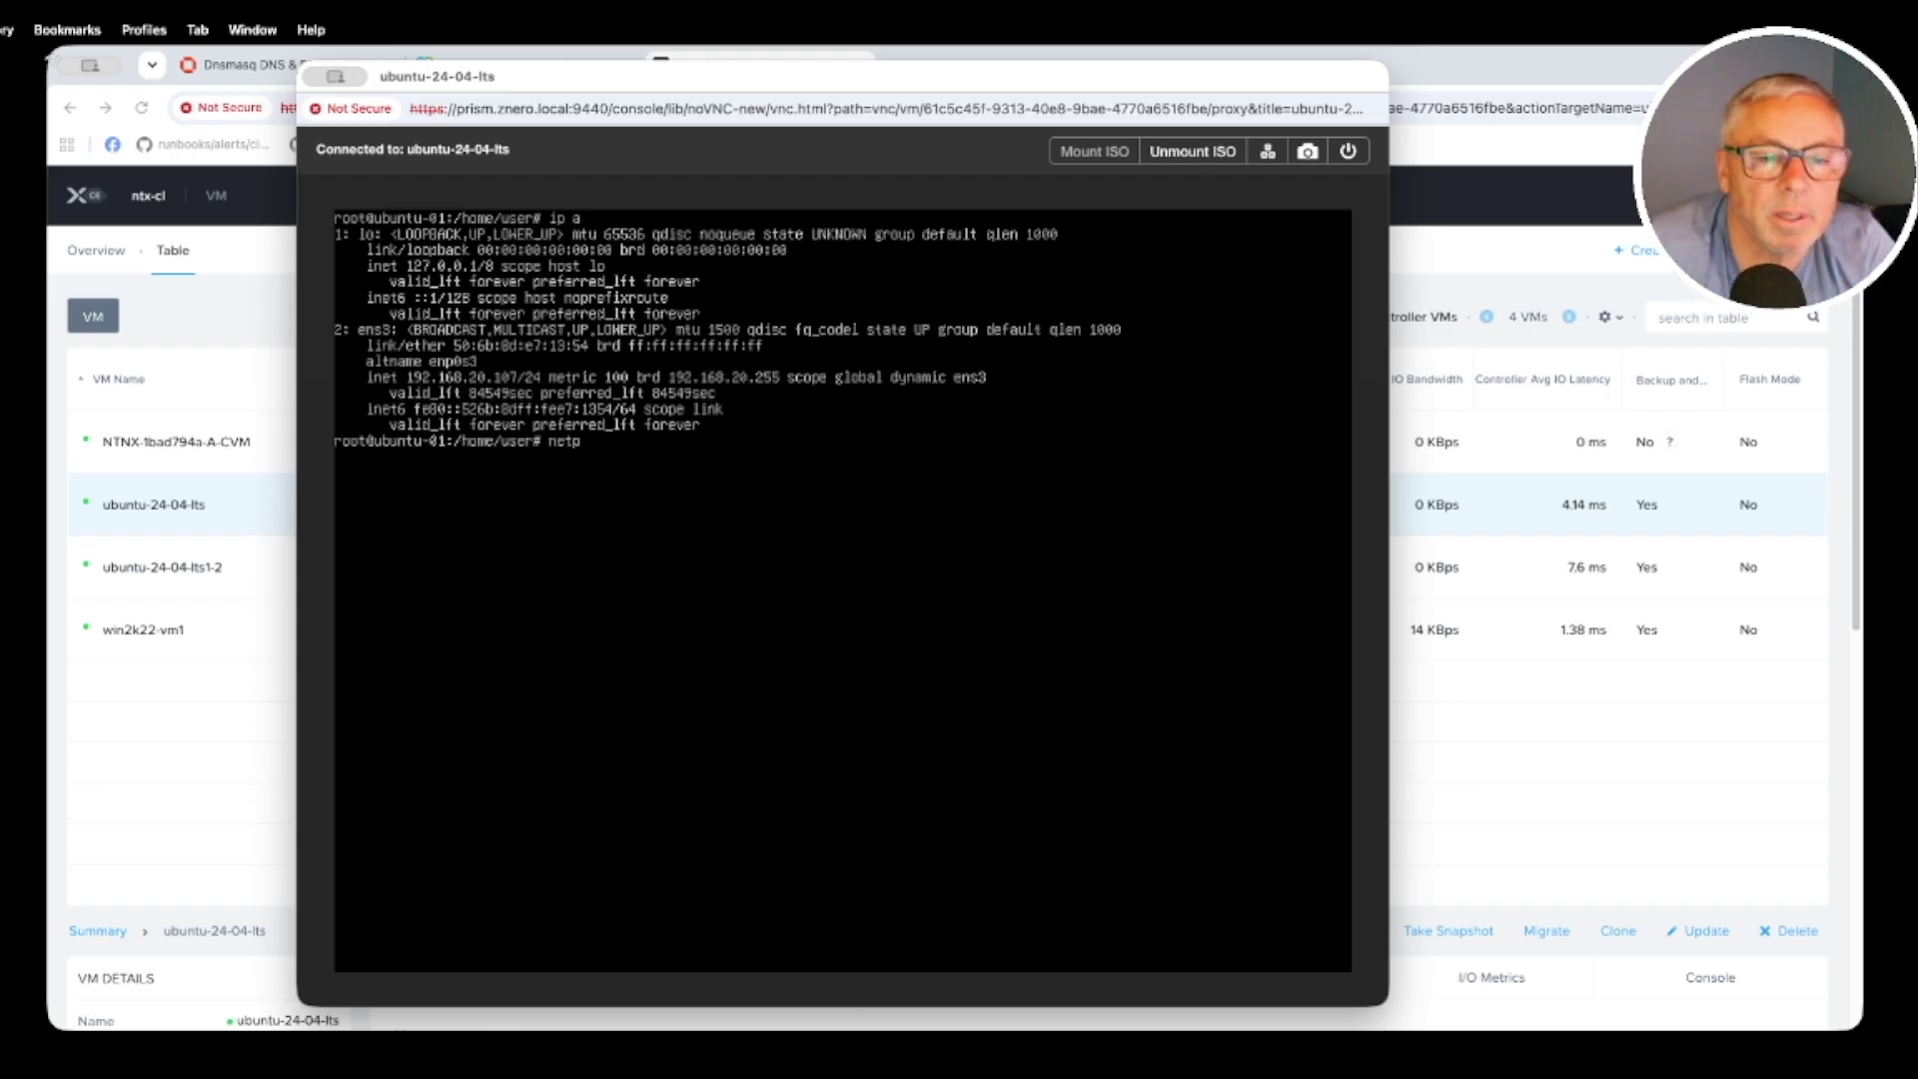
Reapply the network configuration with netplan apply and recheck the interface addresses with ip a
{"action": "key", "text": "Return"}
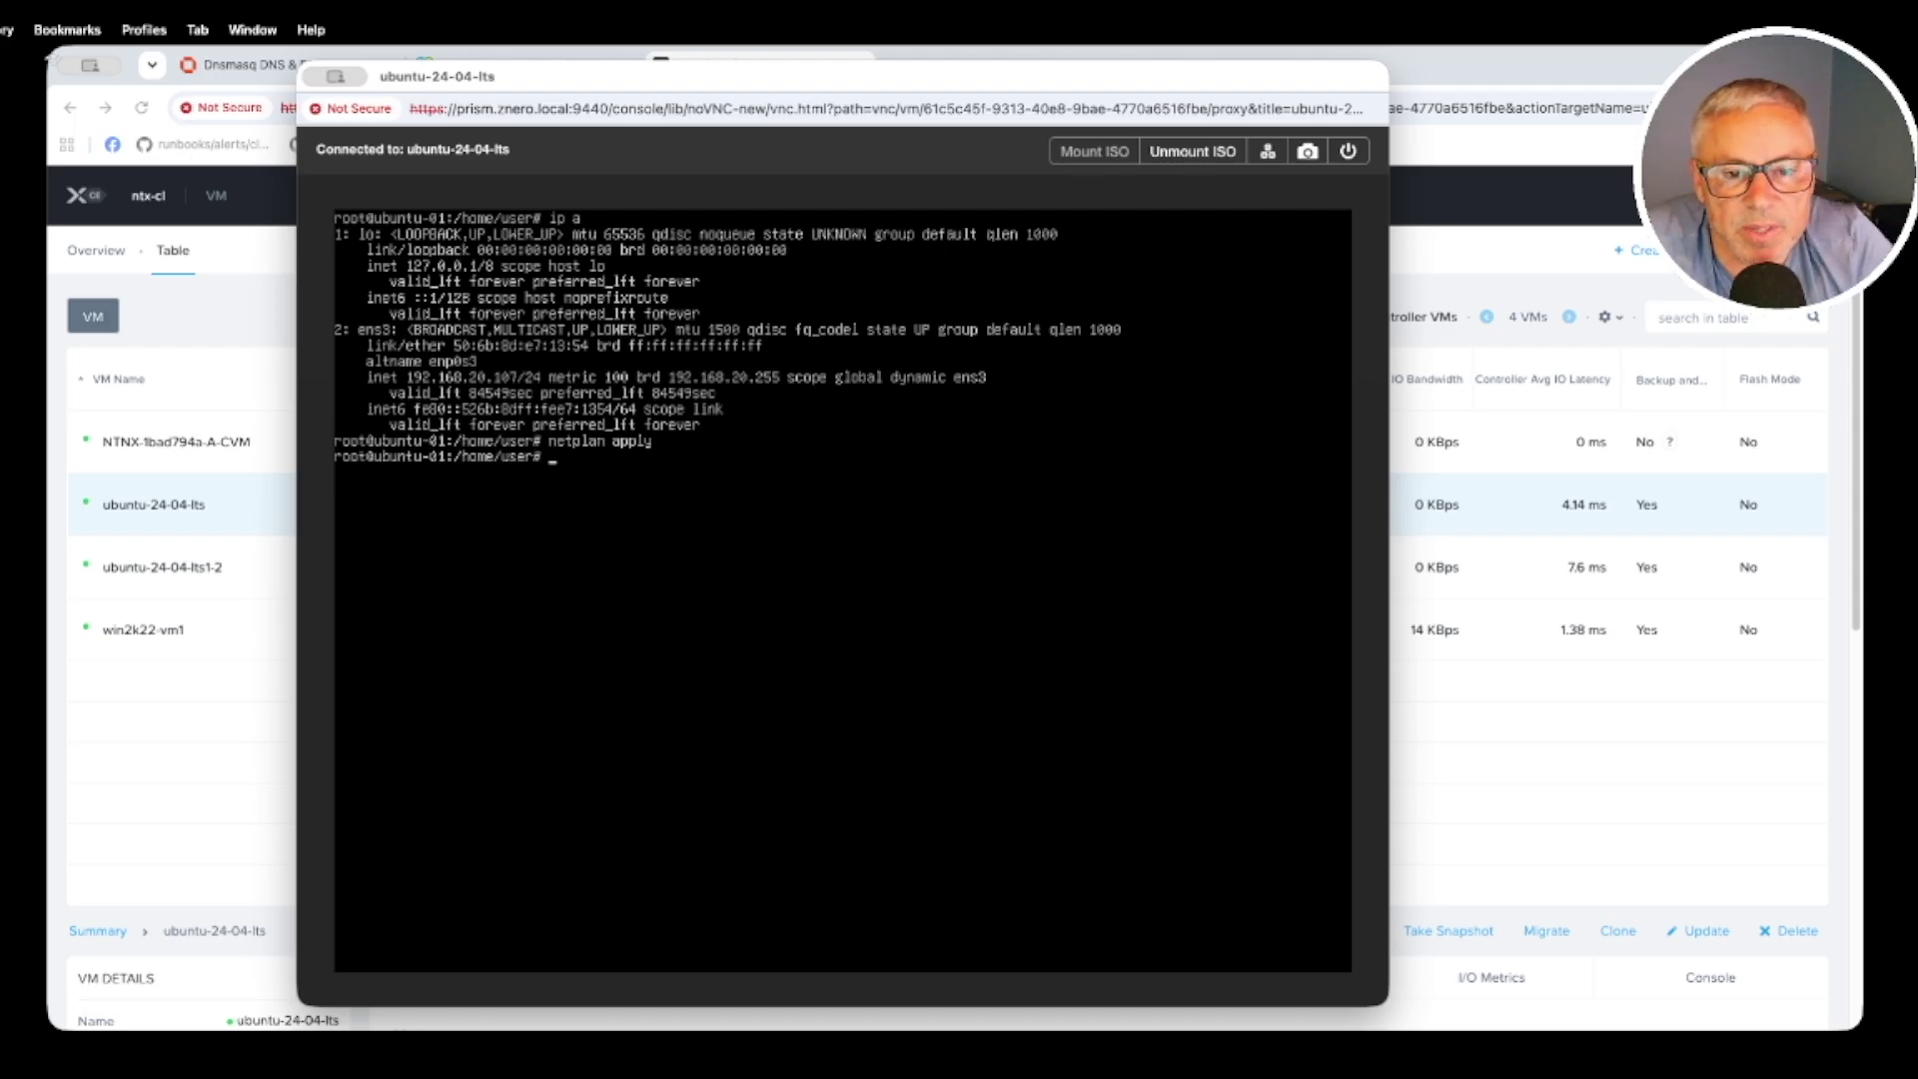
{"action": "key", "text": "Up"}
{"action": "key", "text": "Up"}
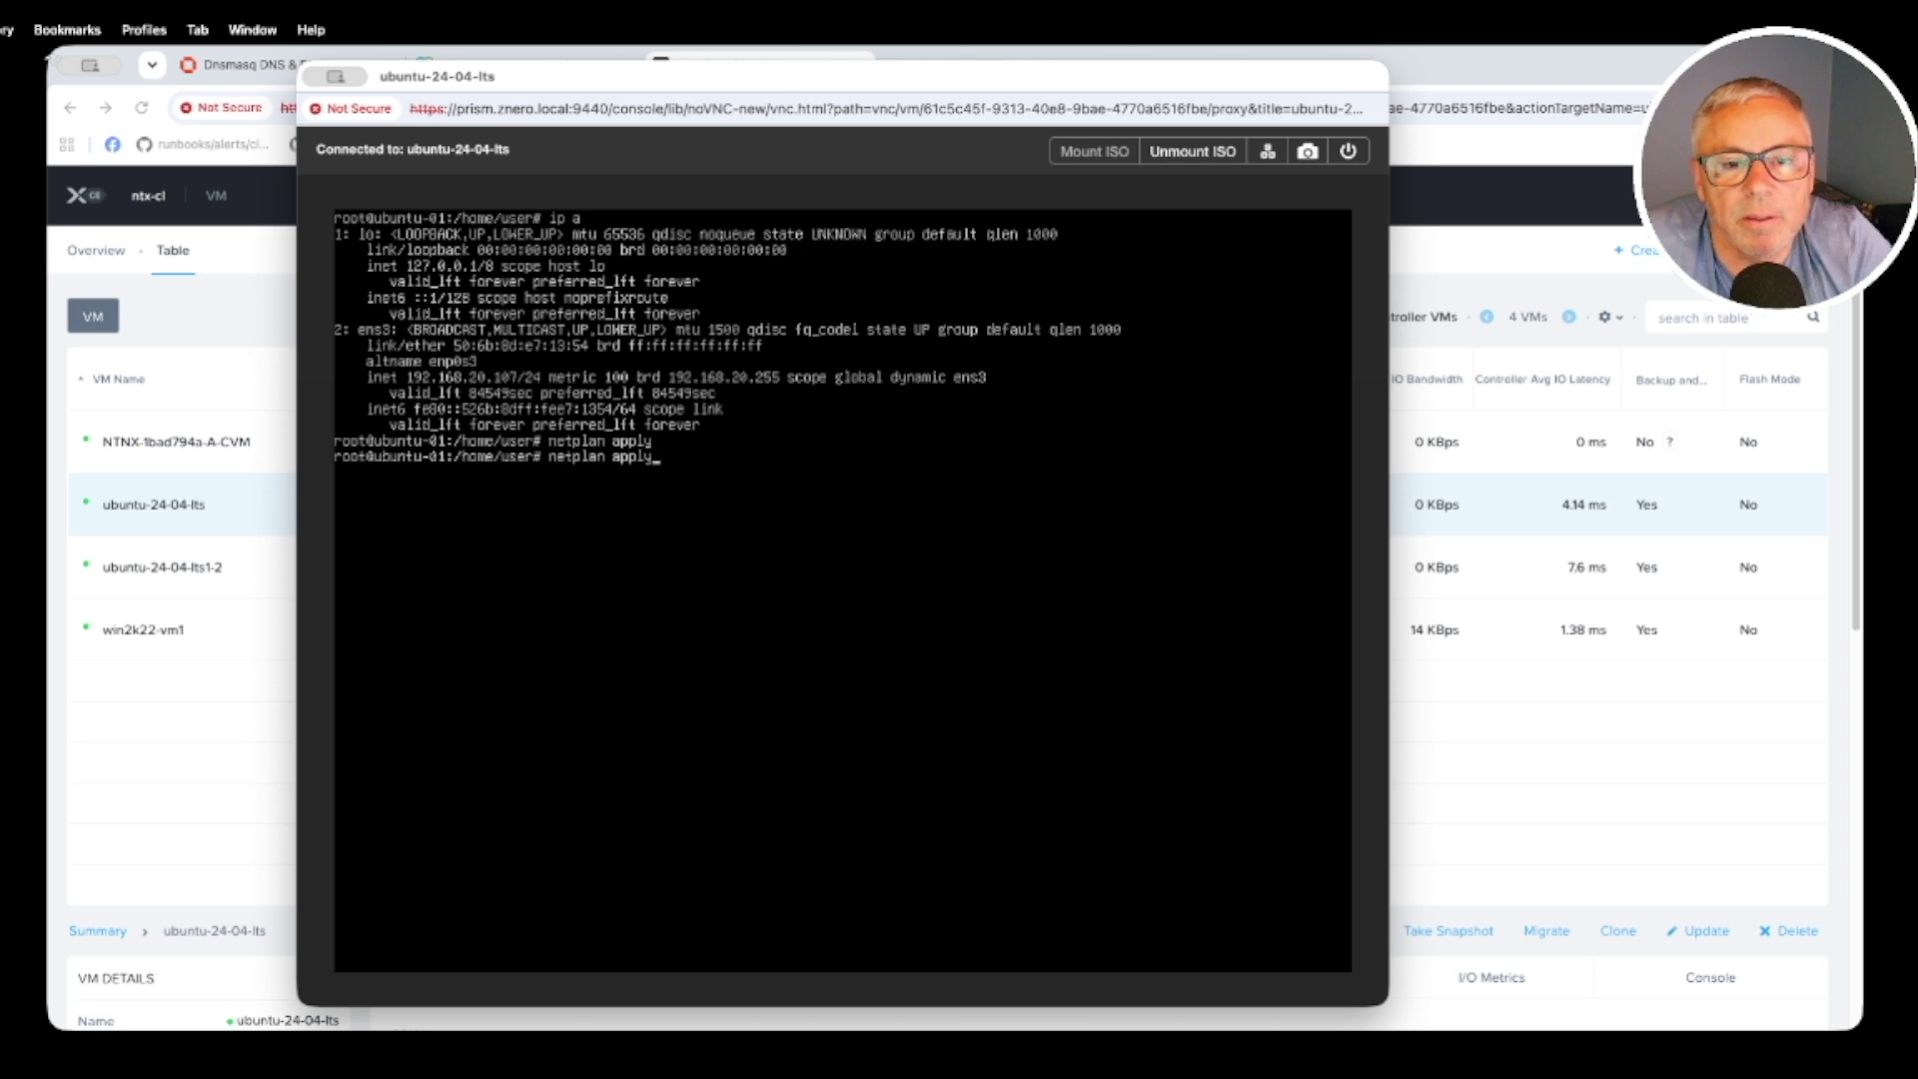
{"action": "key", "text": "Return"}
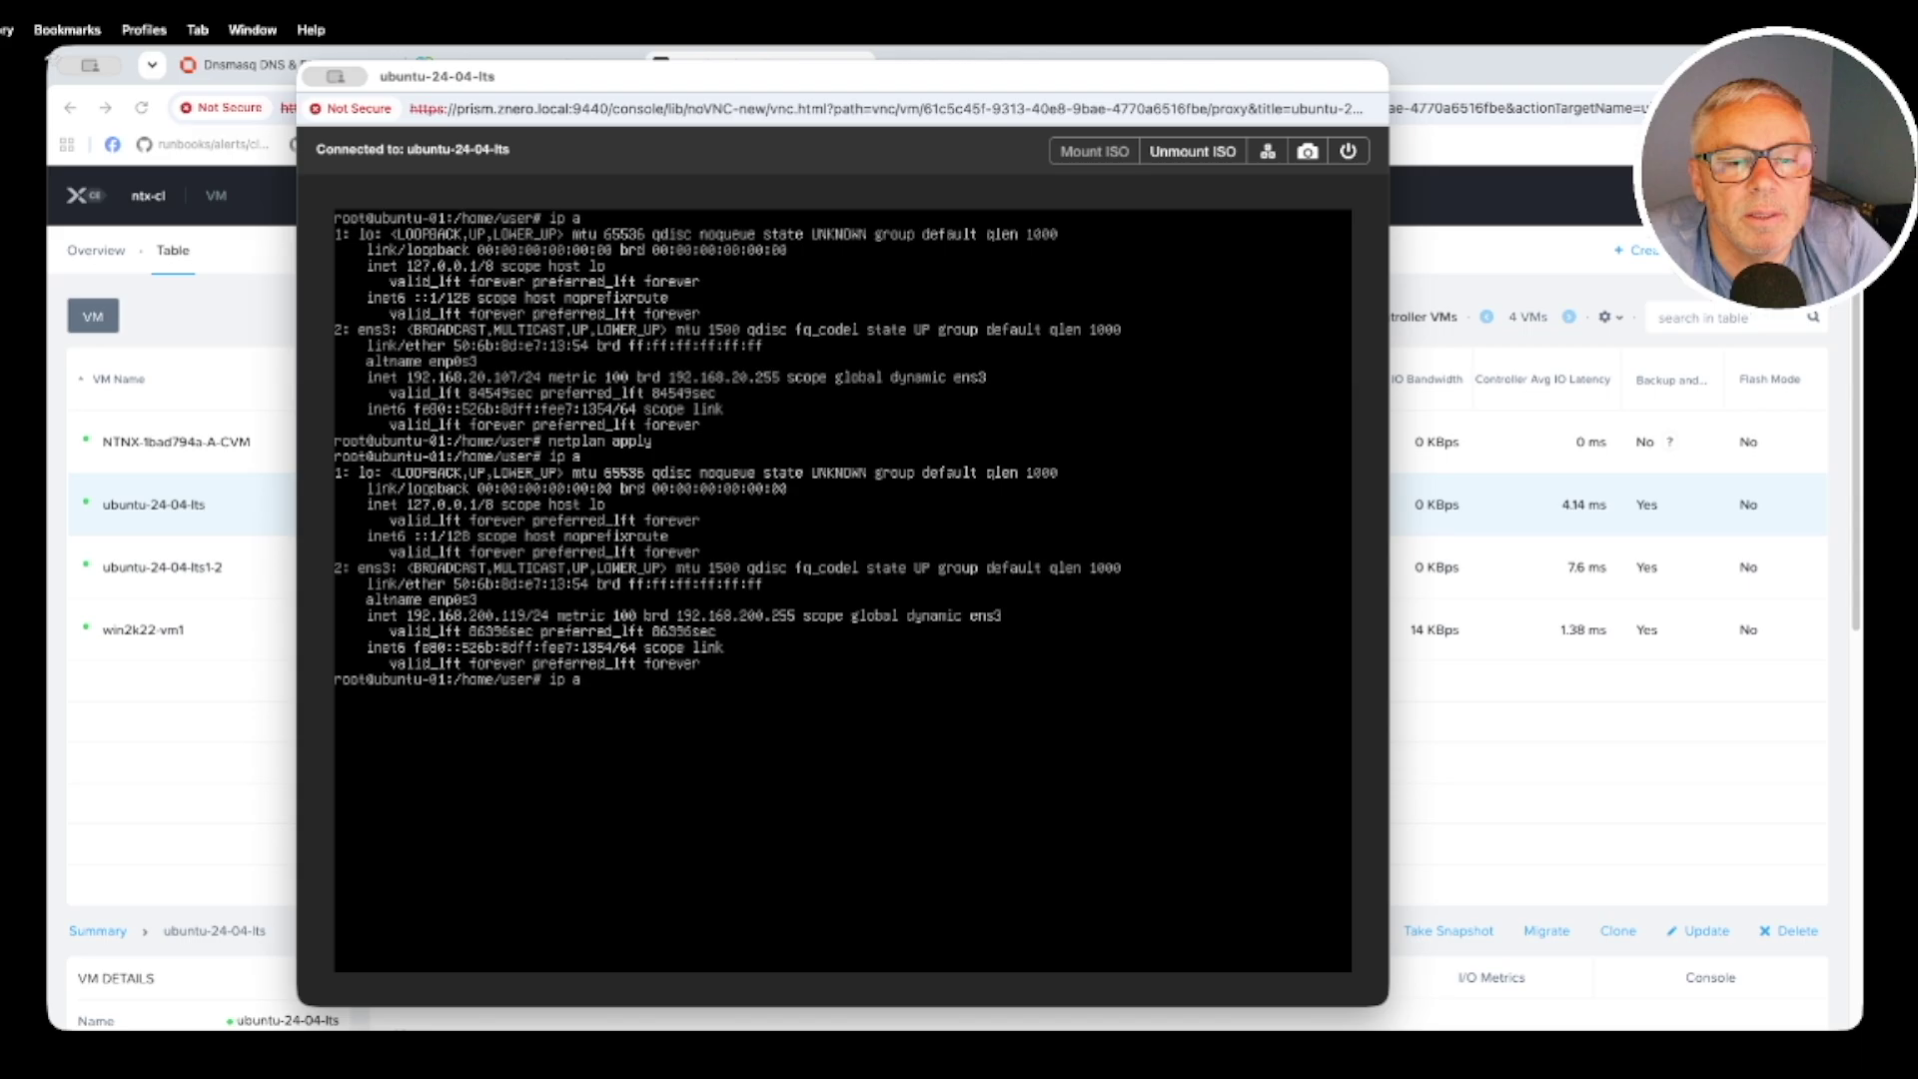
Switch to the OPNsense Dnsmasq leases, examine the vlan200assign entries, and return to the ubuntu-24-04-lts console to compare the address
{"action": "left_click", "coordinate": [232, 64]}
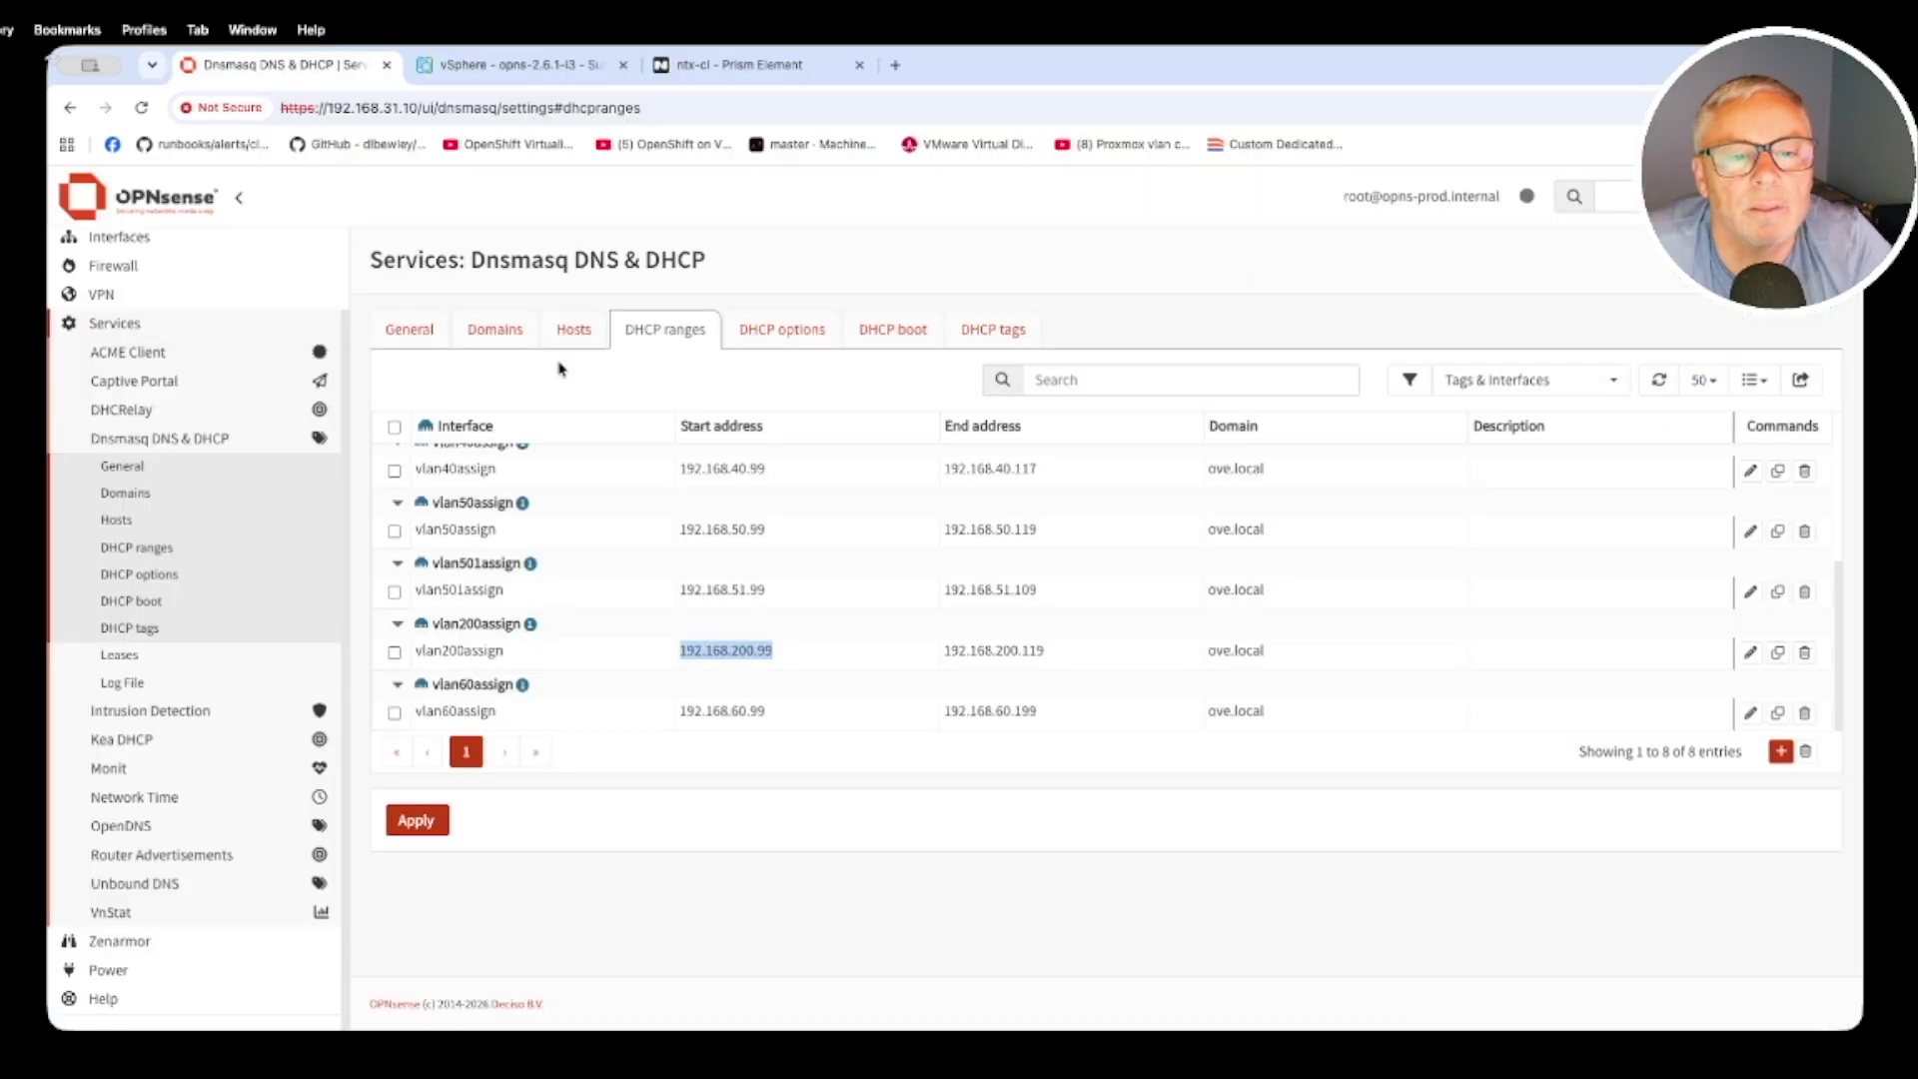
{"action": "left_click", "coordinate": [108, 656]}
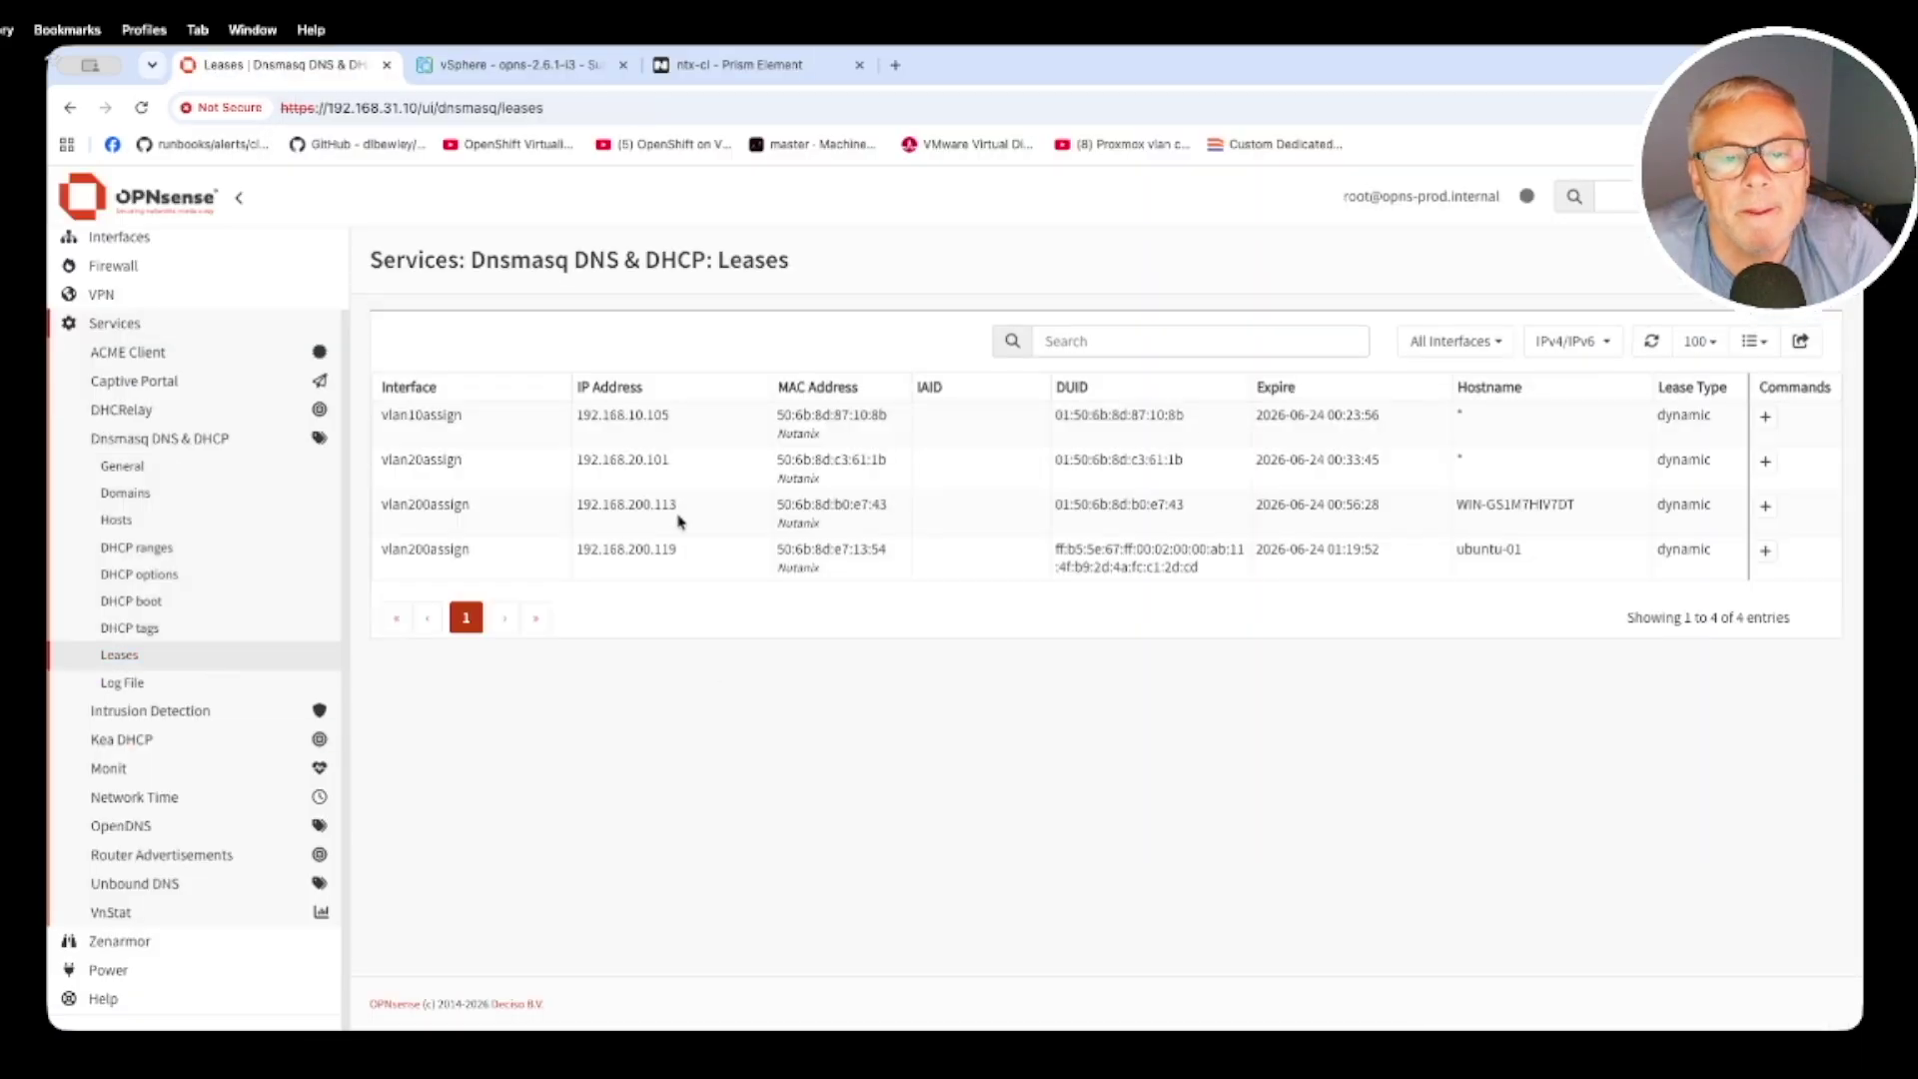
{"action": "left_click_drag", "start_coordinate": [689, 511], "coordinate": [531, 497]}
{"action": "triple_click", "coordinate": [767, 510]}
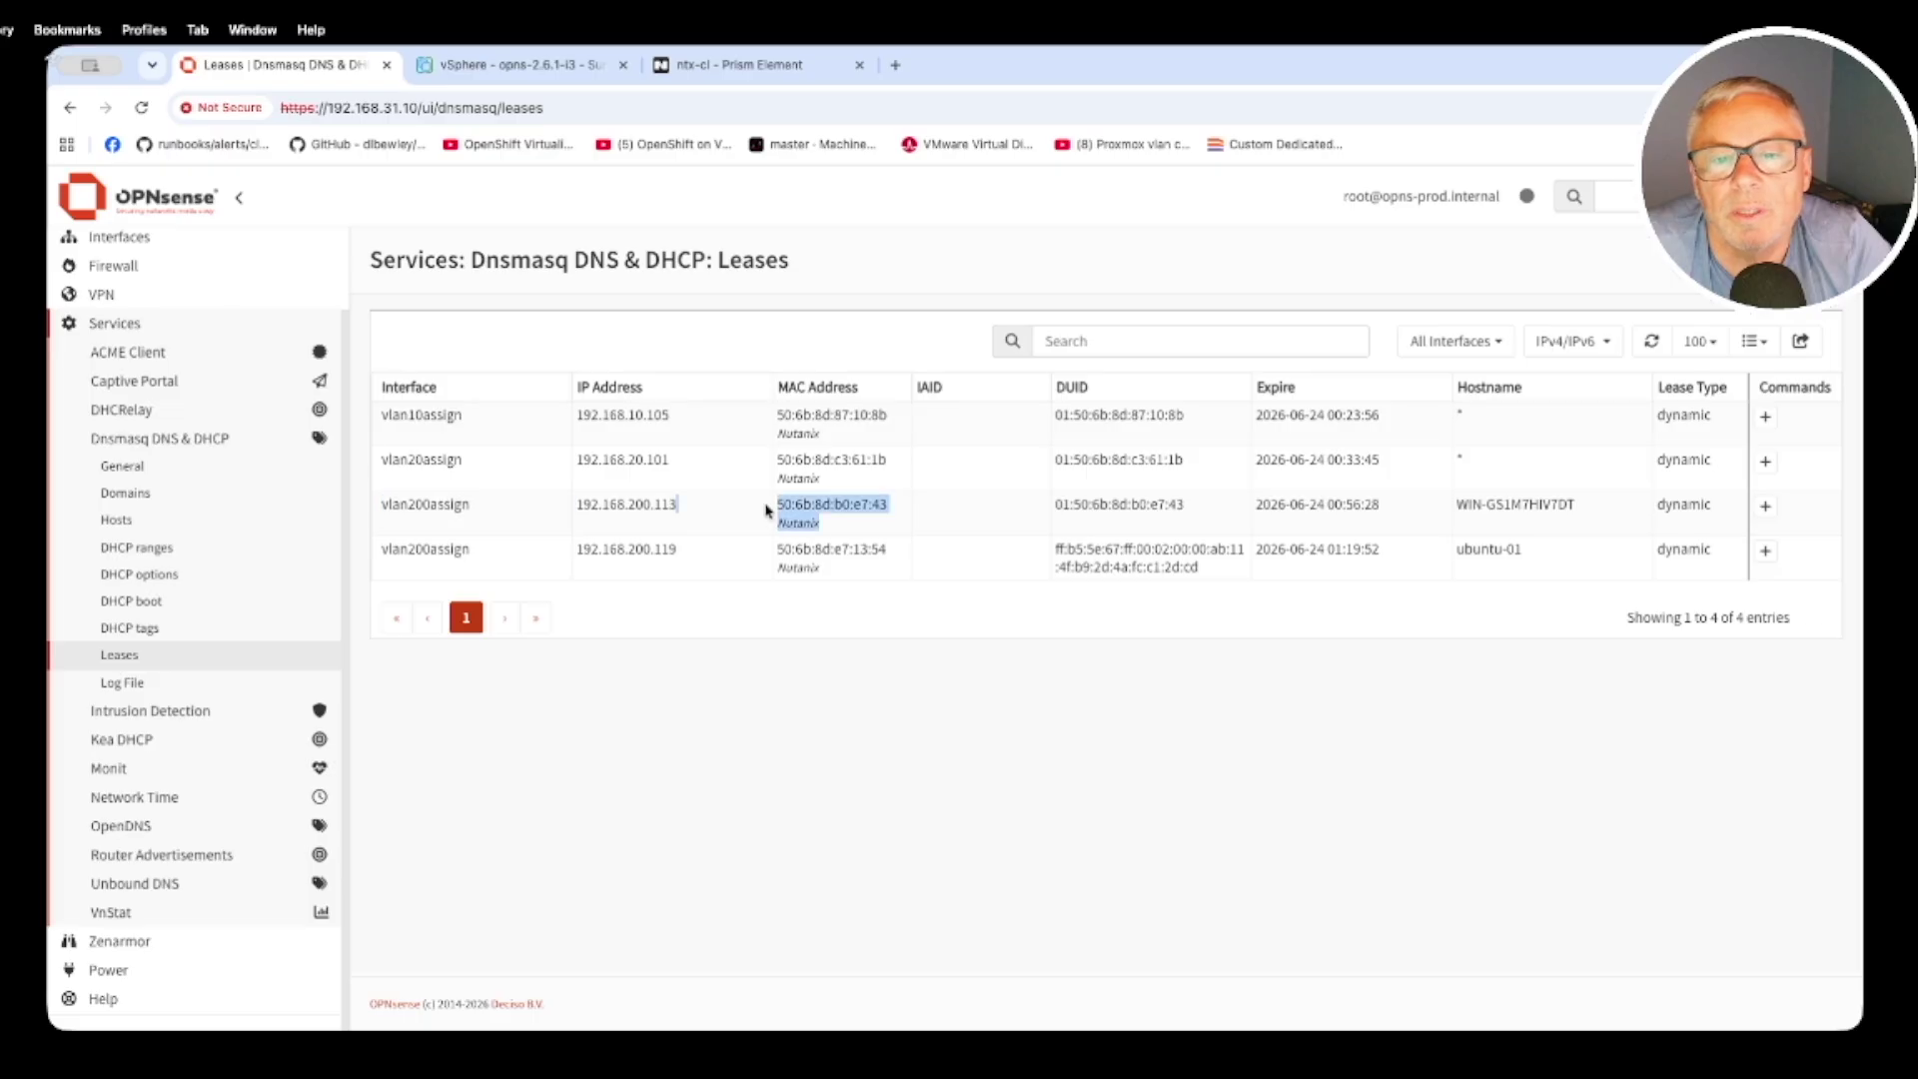
{"action": "left_click", "coordinate": [1596, 507]}
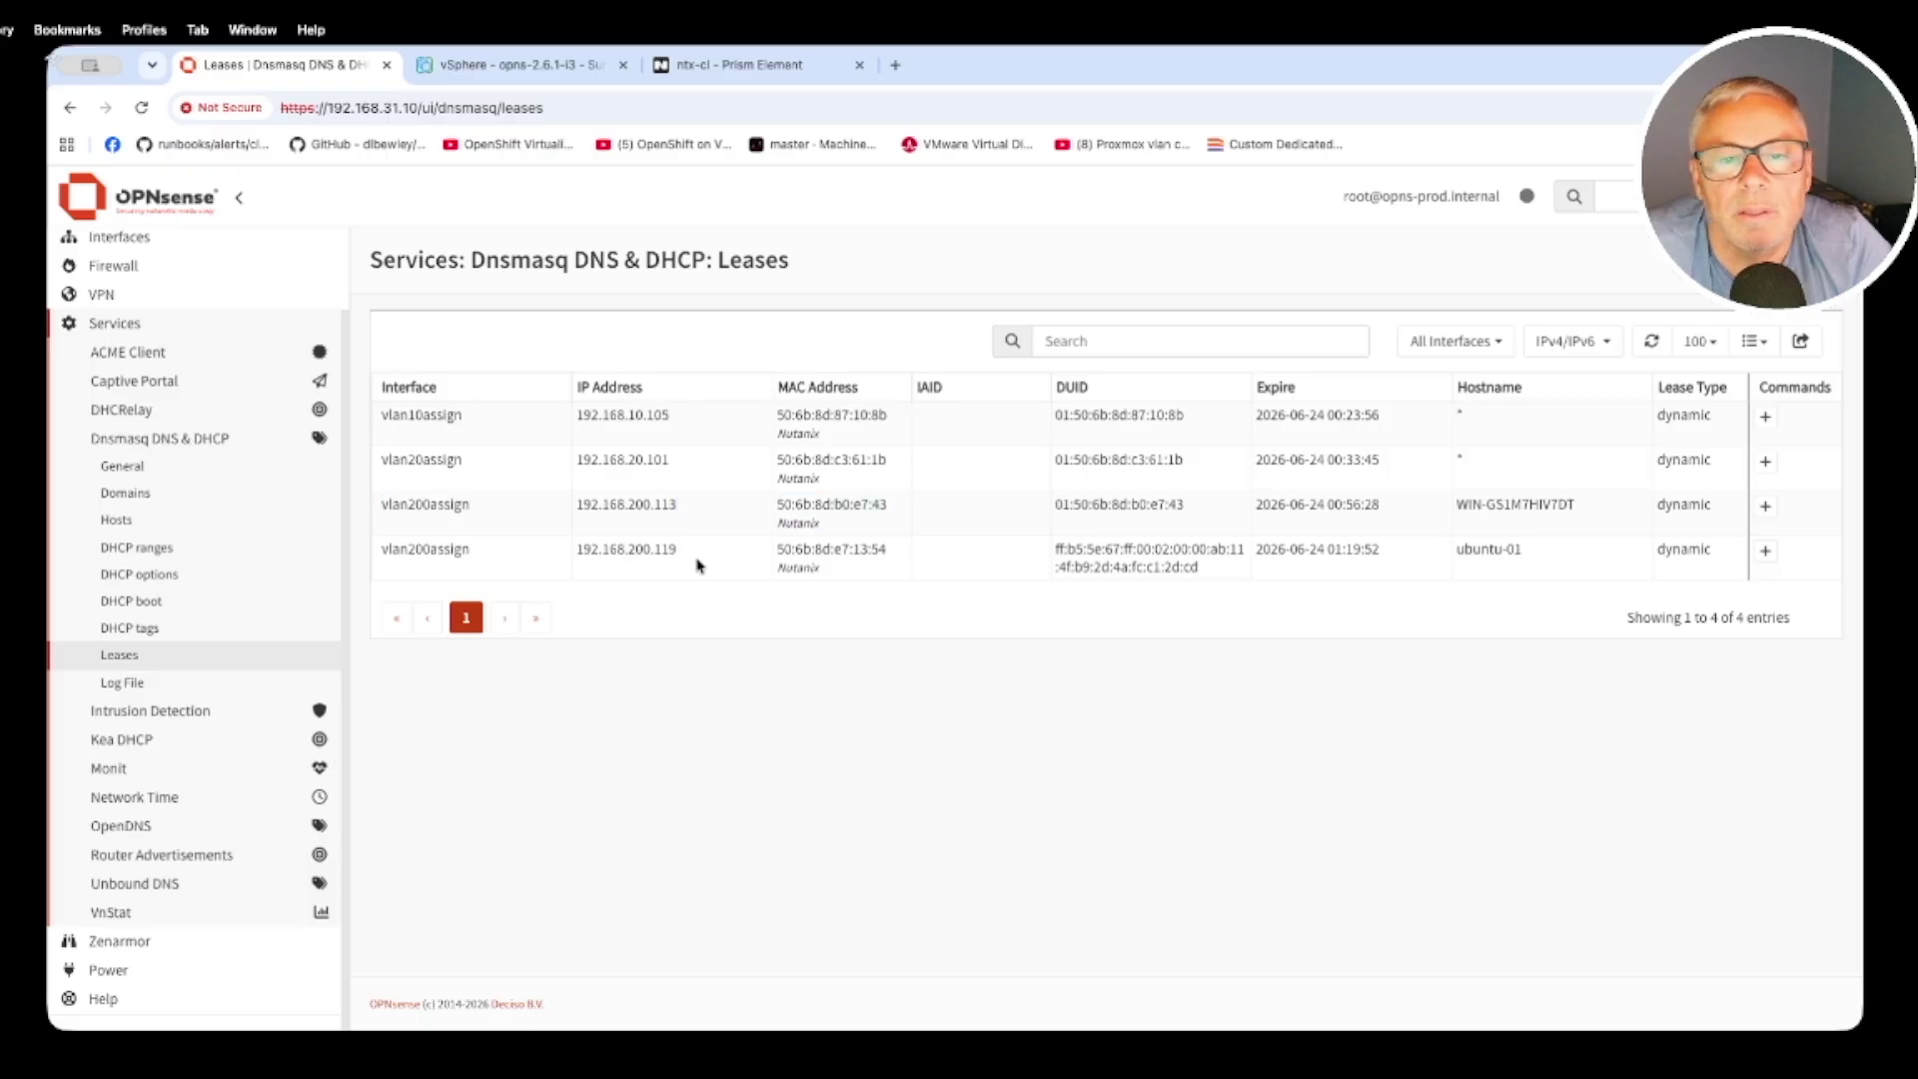
{"action": "left_click_drag", "start_coordinate": [714, 555], "coordinate": [576, 550]}
{"action": "key", "text": "super+3"}
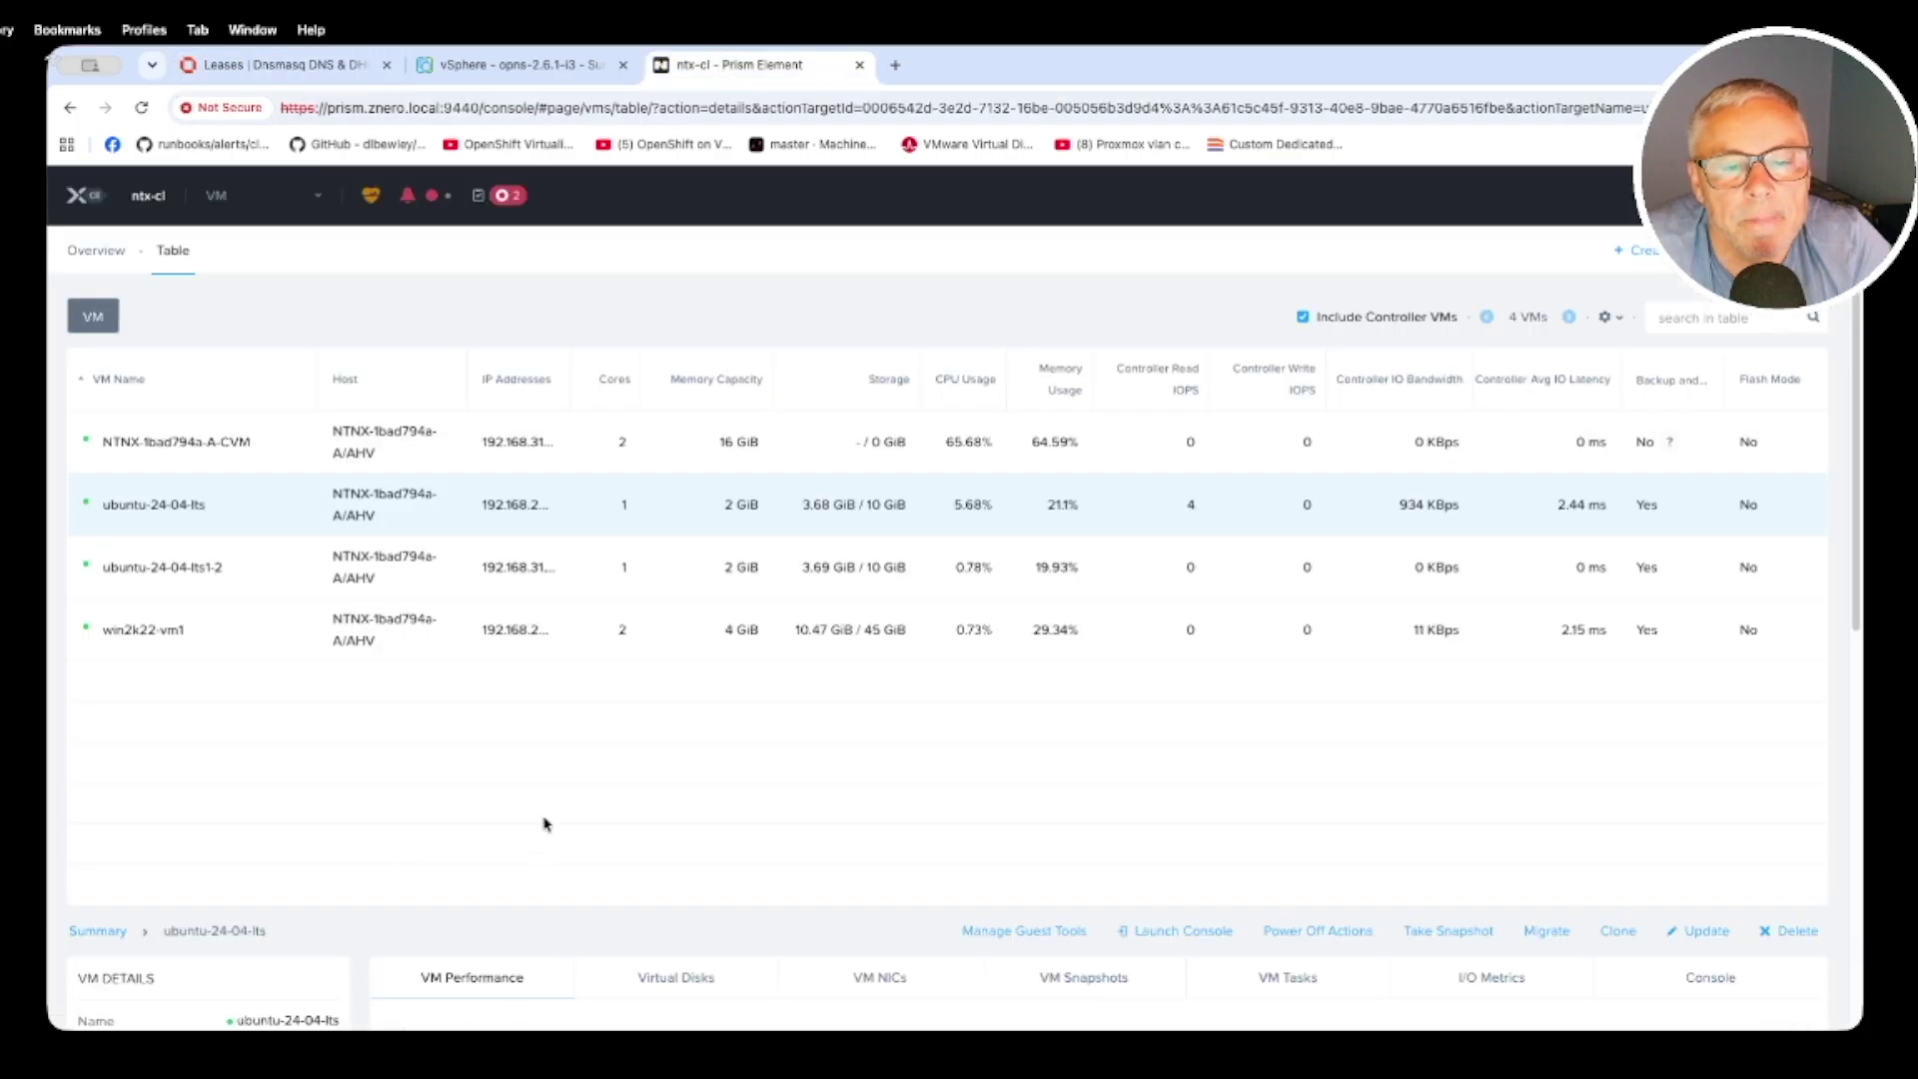
{"action": "key", "text": "super+grave"}
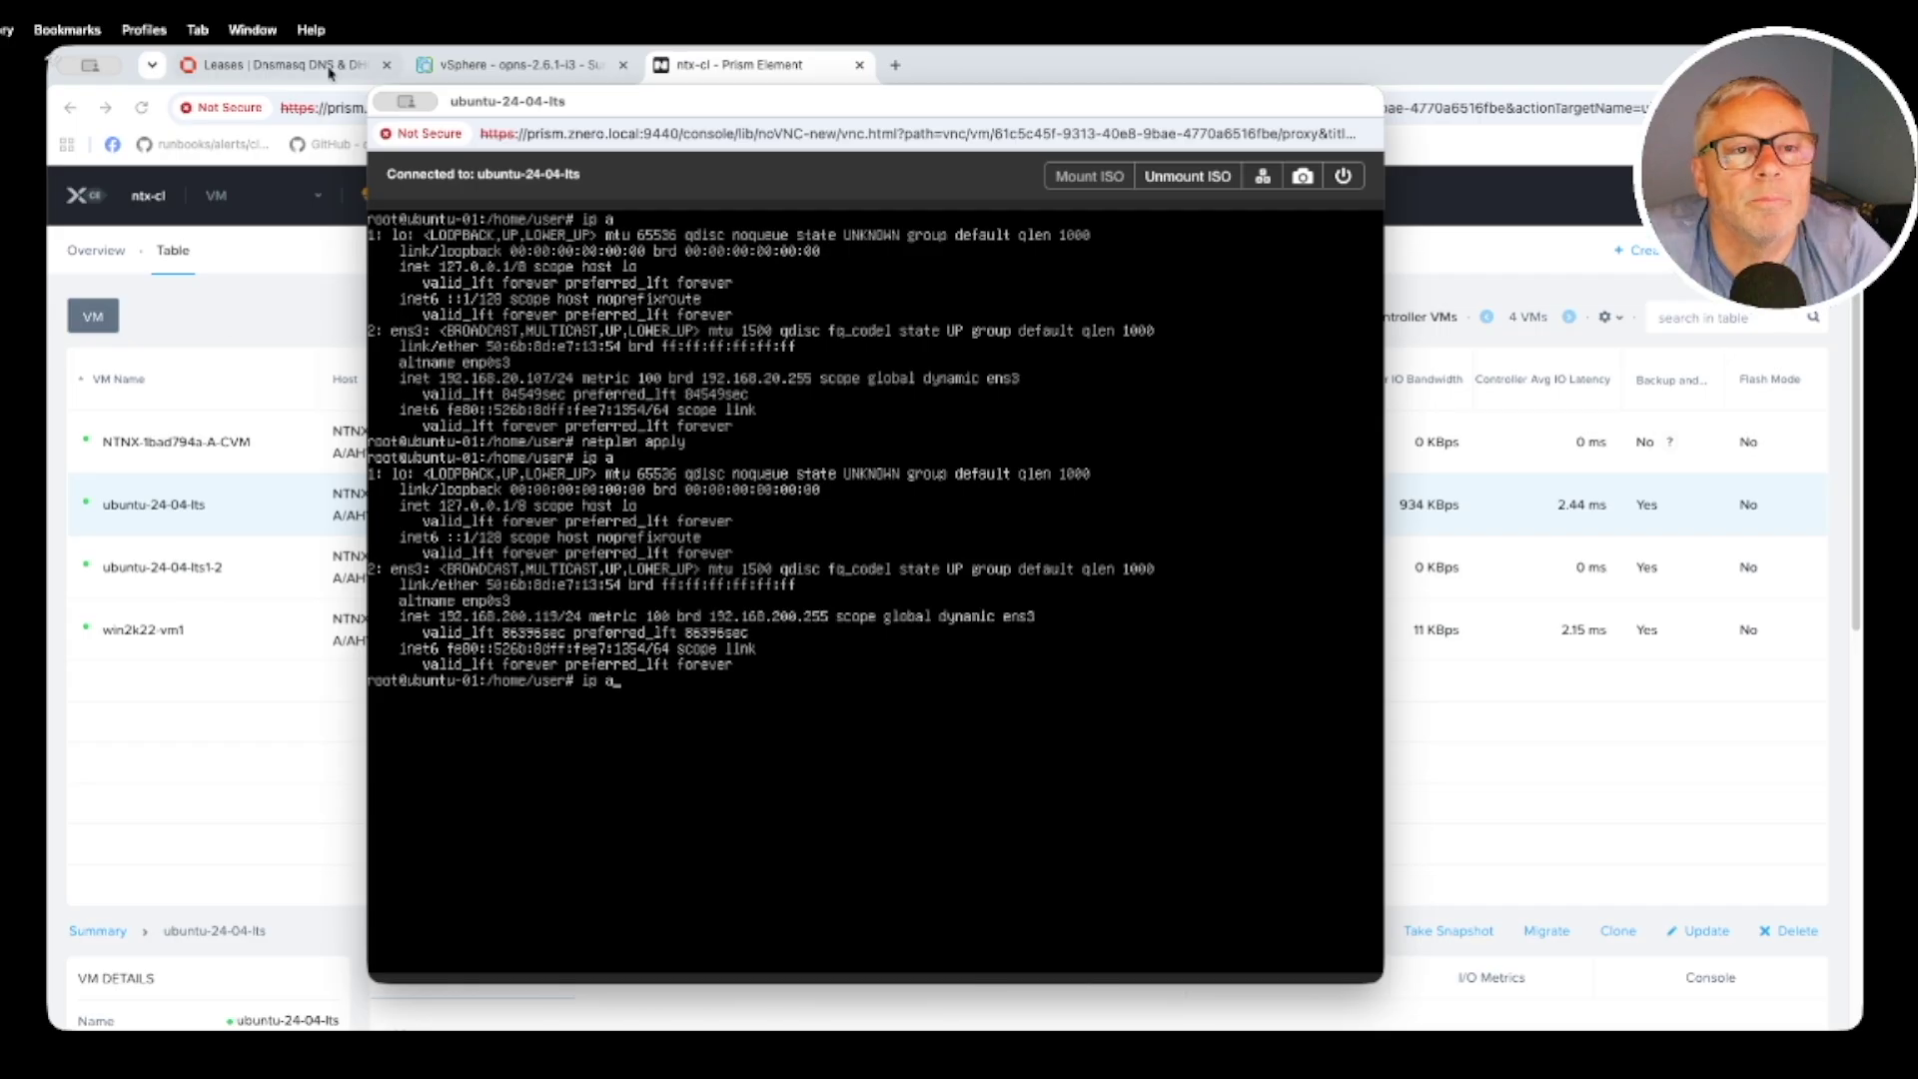
Check the VLAN assigned to the win2k22-vm1 network adapter in Prism Element, closing the VM settings without changes
{"action": "left_click", "coordinate": [210, 565]}
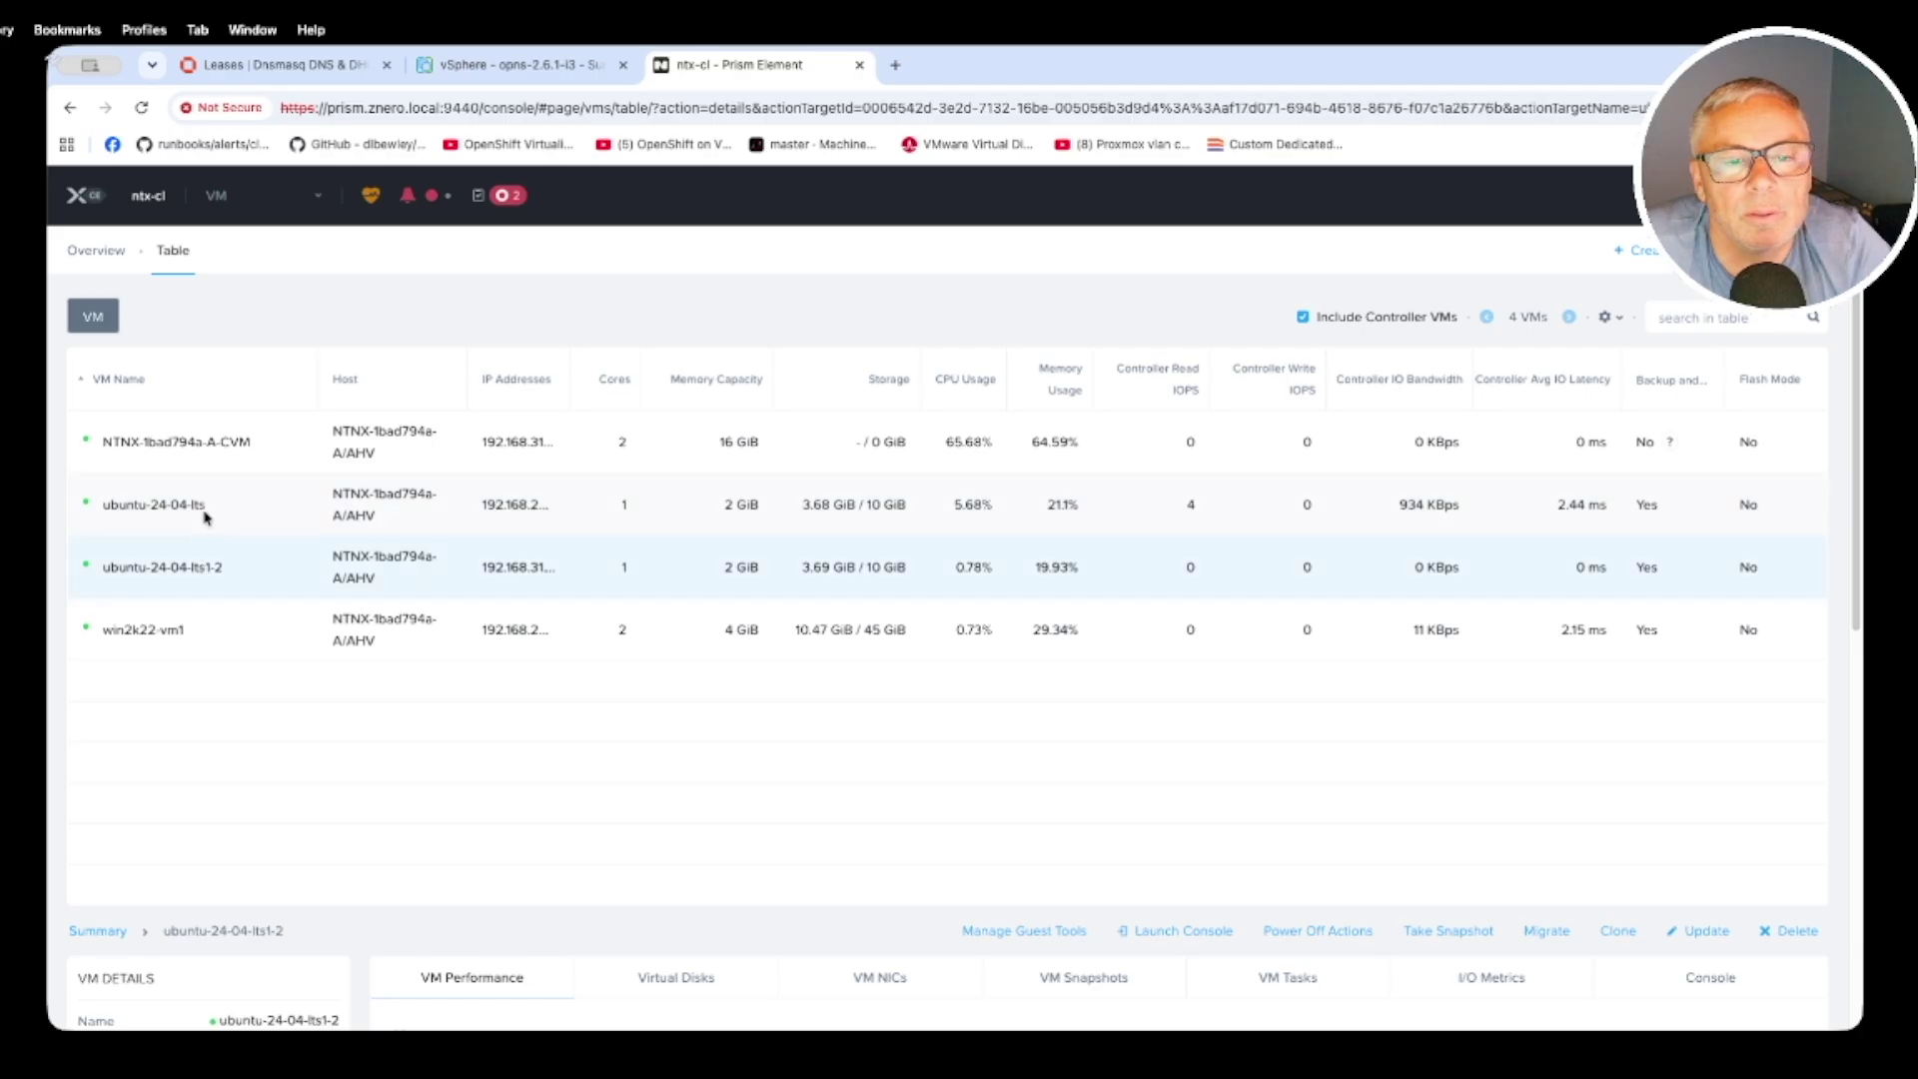
{"action": "left_click", "coordinate": [203, 625]}
{"action": "double_click", "coordinate": [186, 630]}
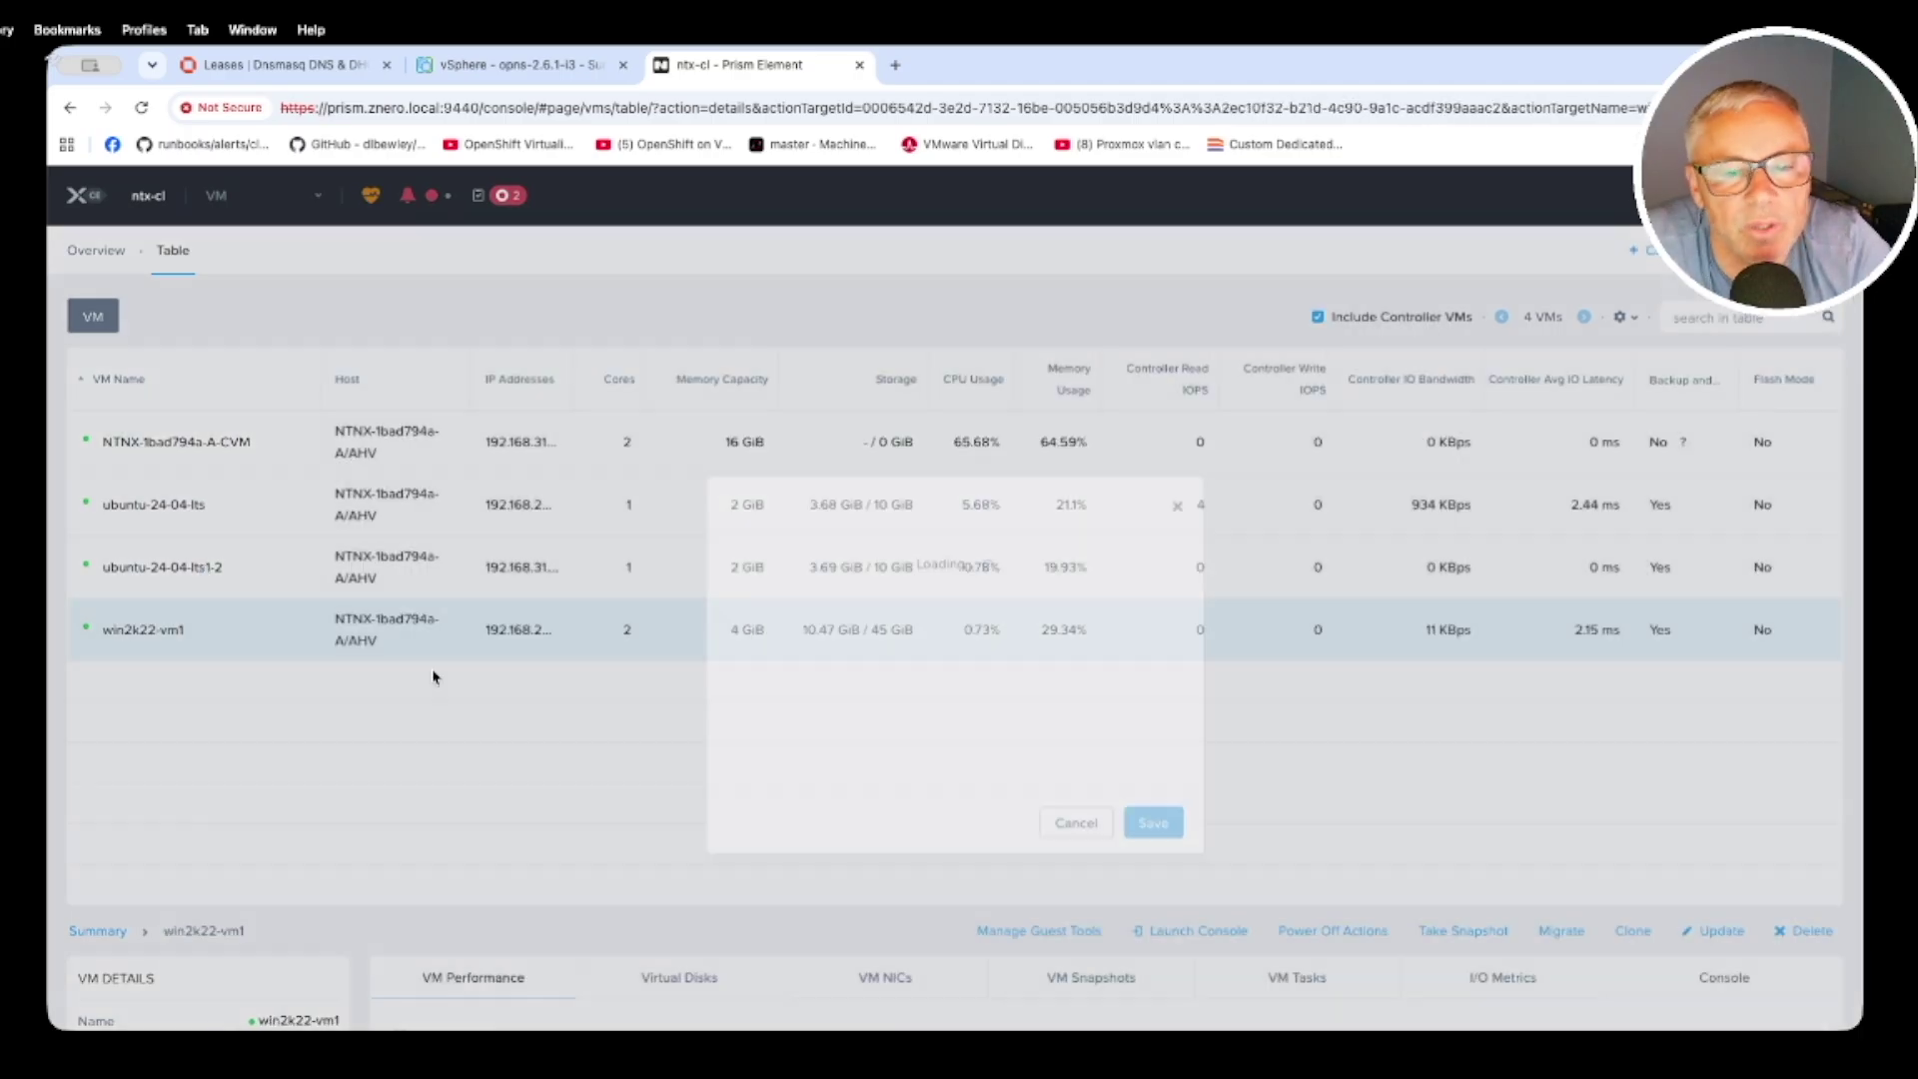
{"action": "scroll", "coordinate": [770, 633], "scroll_direction": "down", "scroll_amount": 6}
{"action": "scroll", "coordinate": [978, 691], "scroll_direction": "down", "scroll_amount": 2}
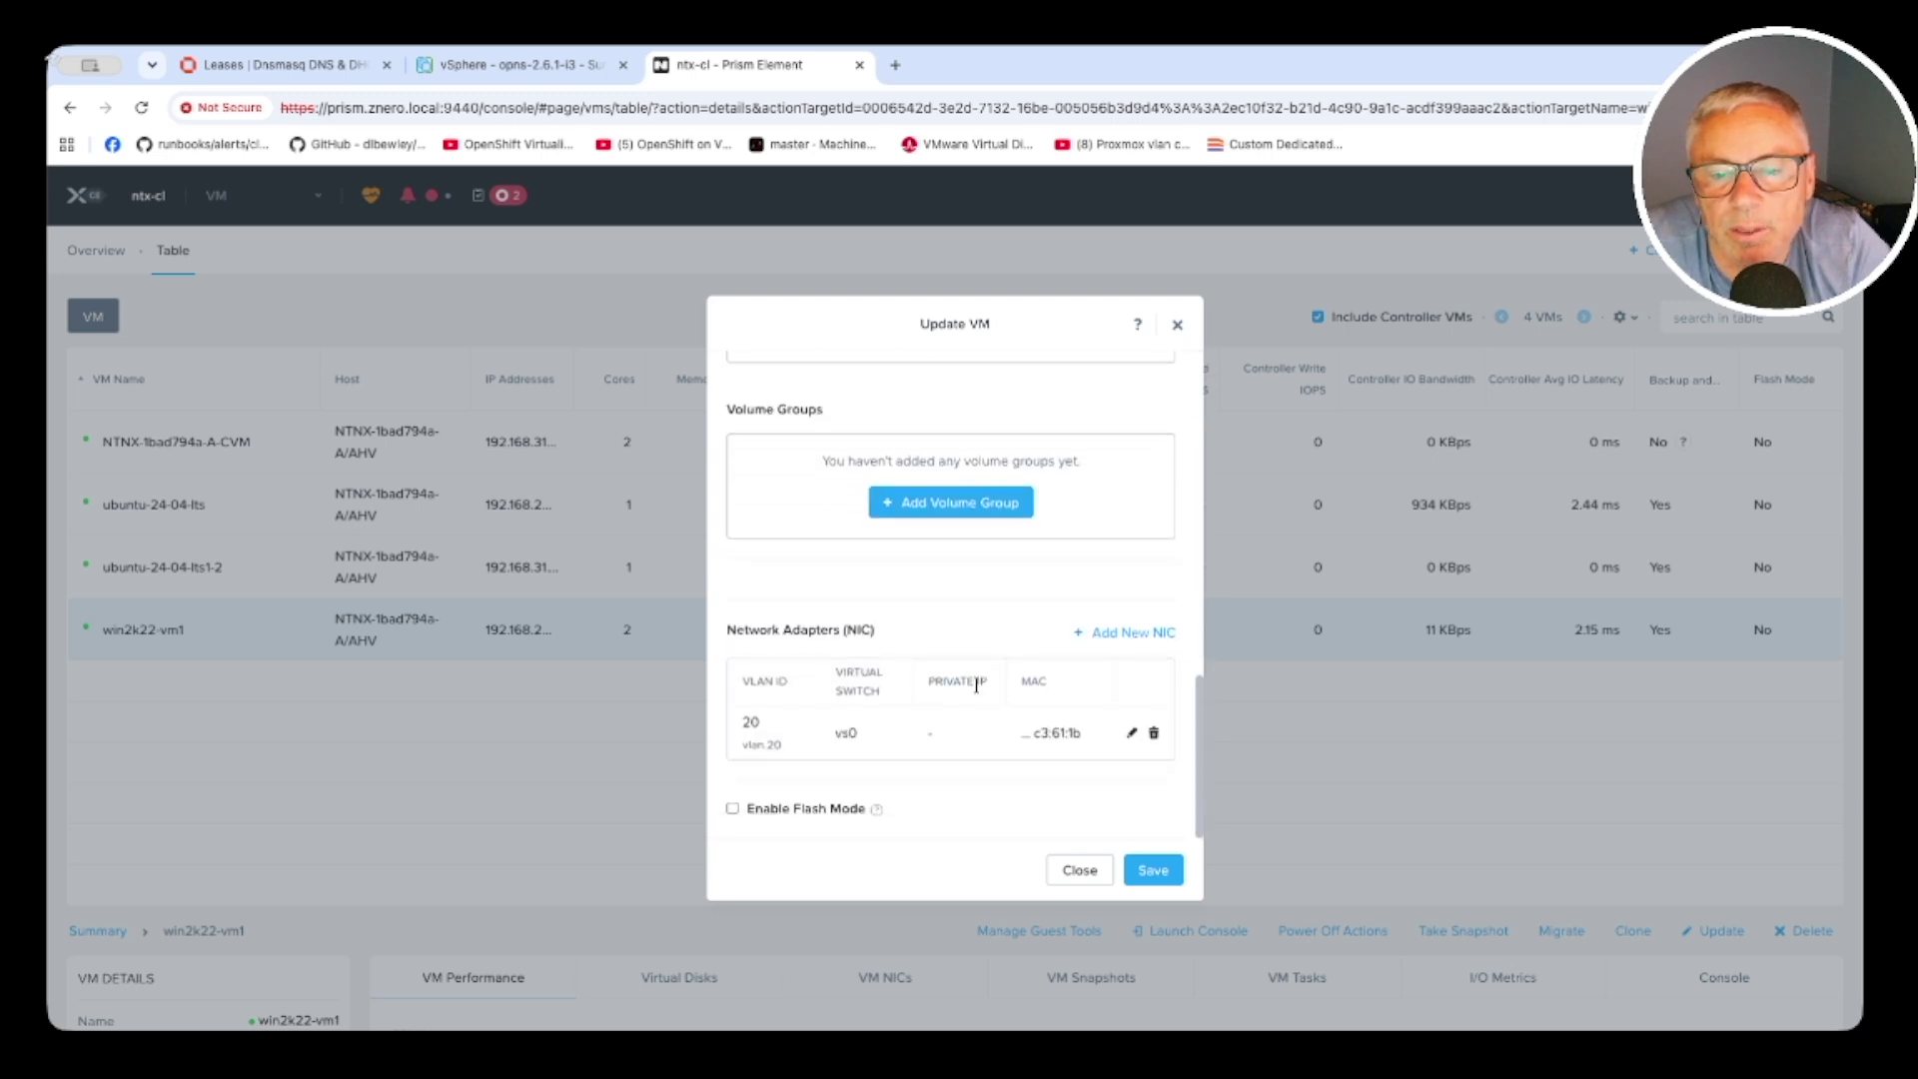
{"action": "left_click_drag", "start_coordinate": [800, 747], "coordinate": [744, 723]}
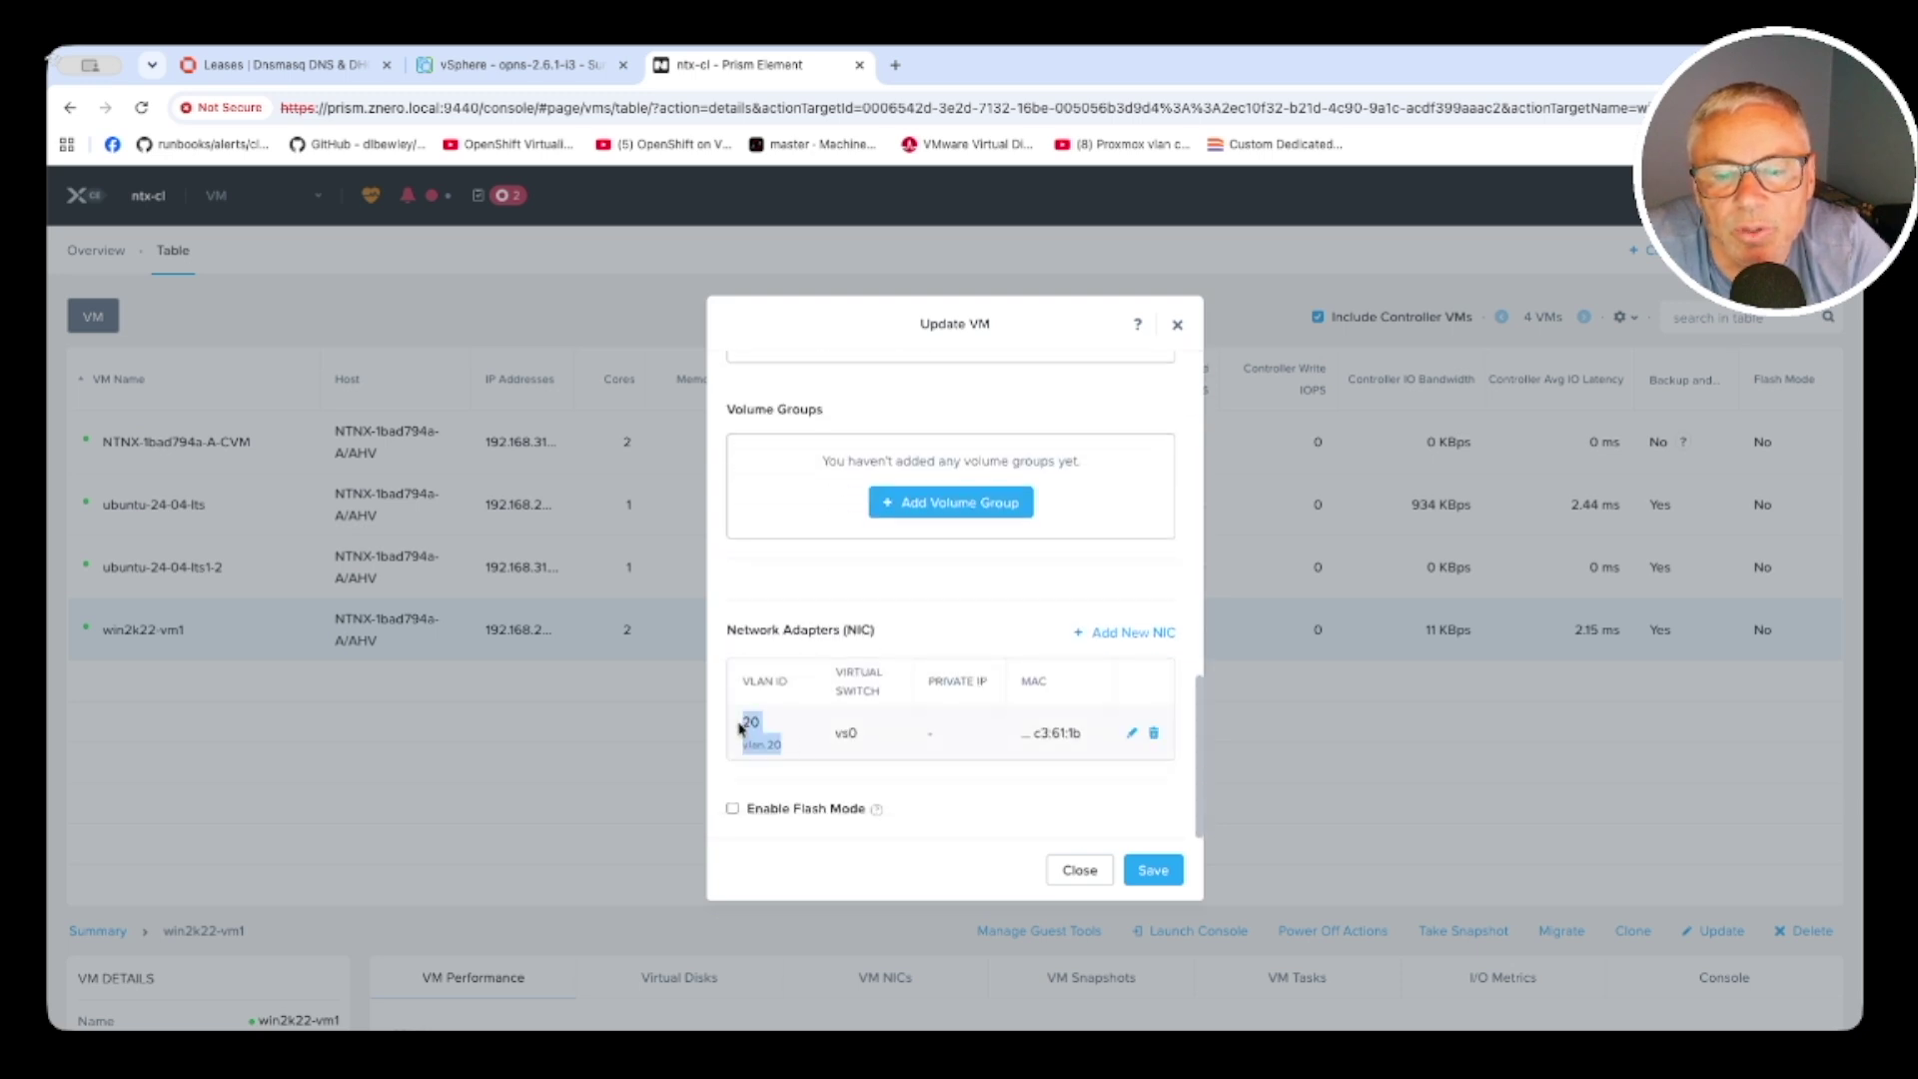
{"action": "left_click", "coordinate": [1070, 870]}
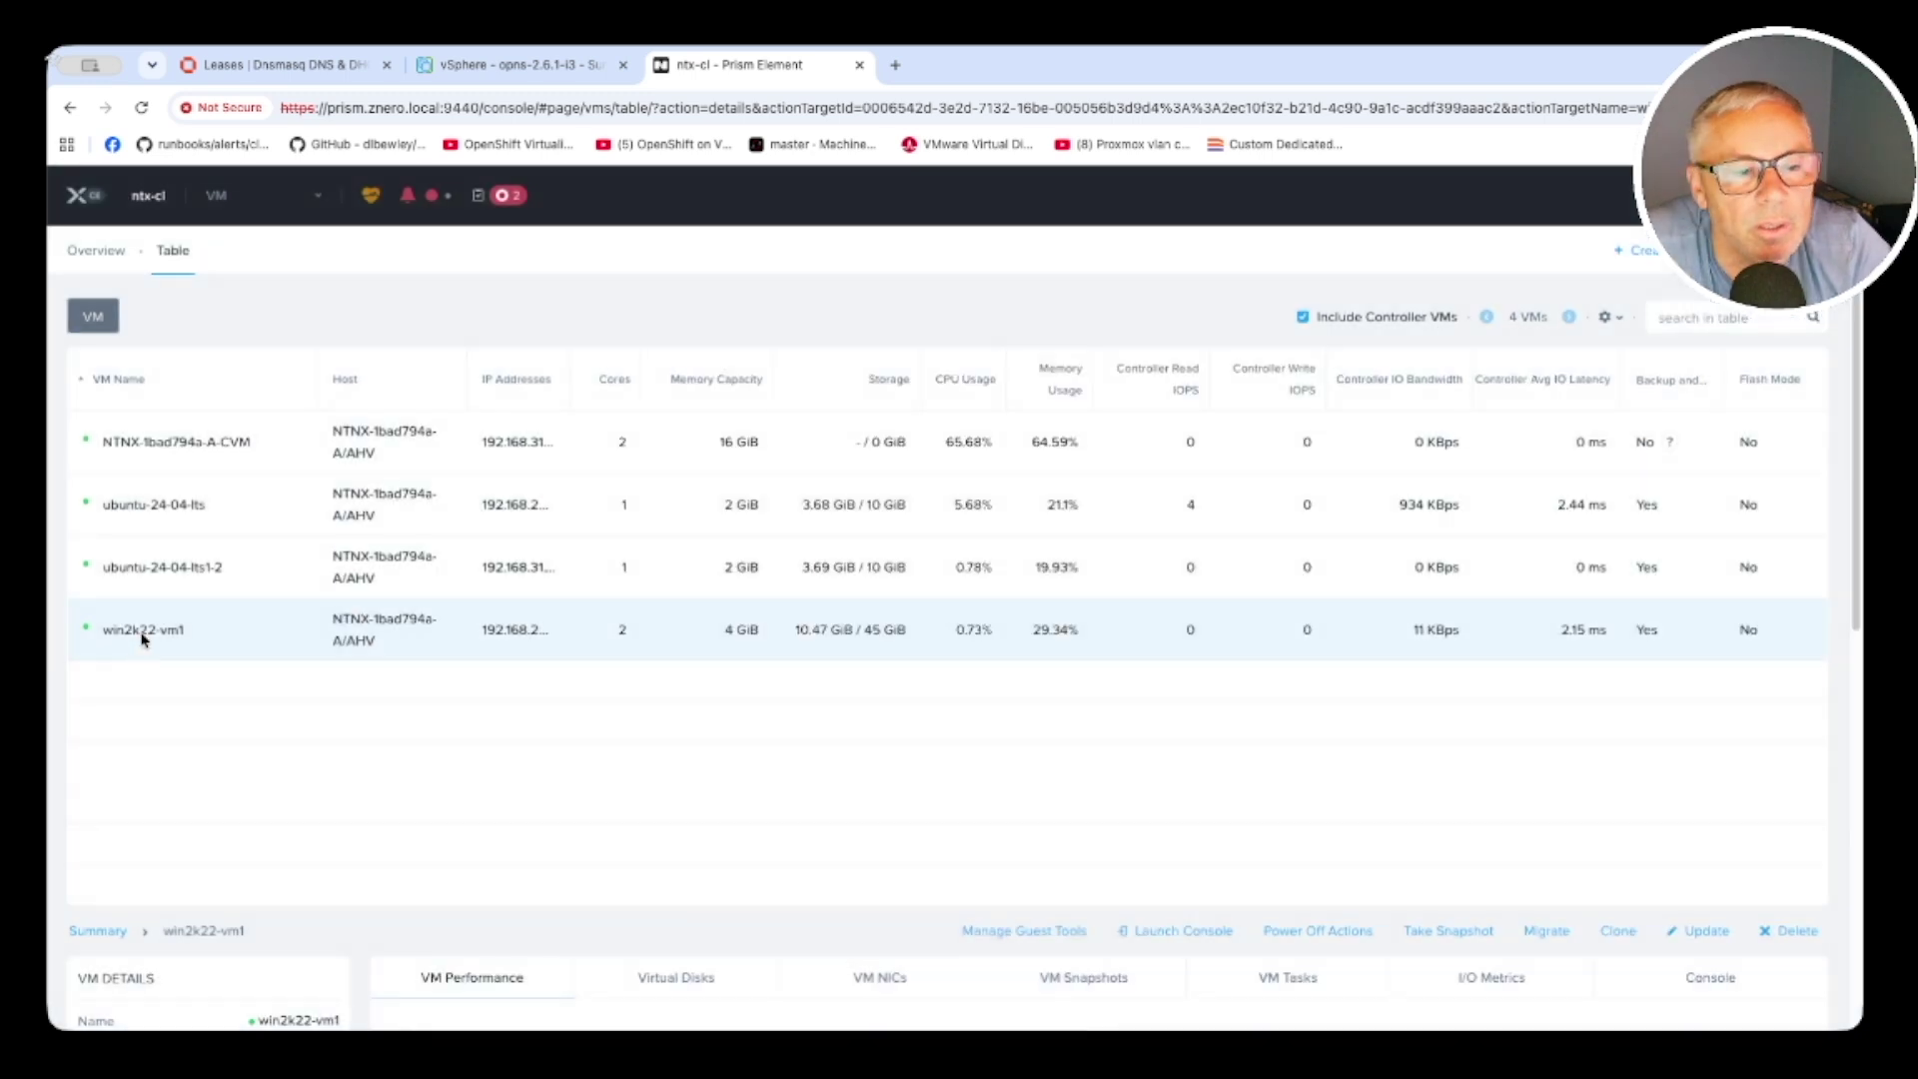
Switch to the win2k22-vm1 console and view the Ethernet adapter's connection details through the Windows network settings
{"action": "left_click", "coordinate": [509, 1040]}
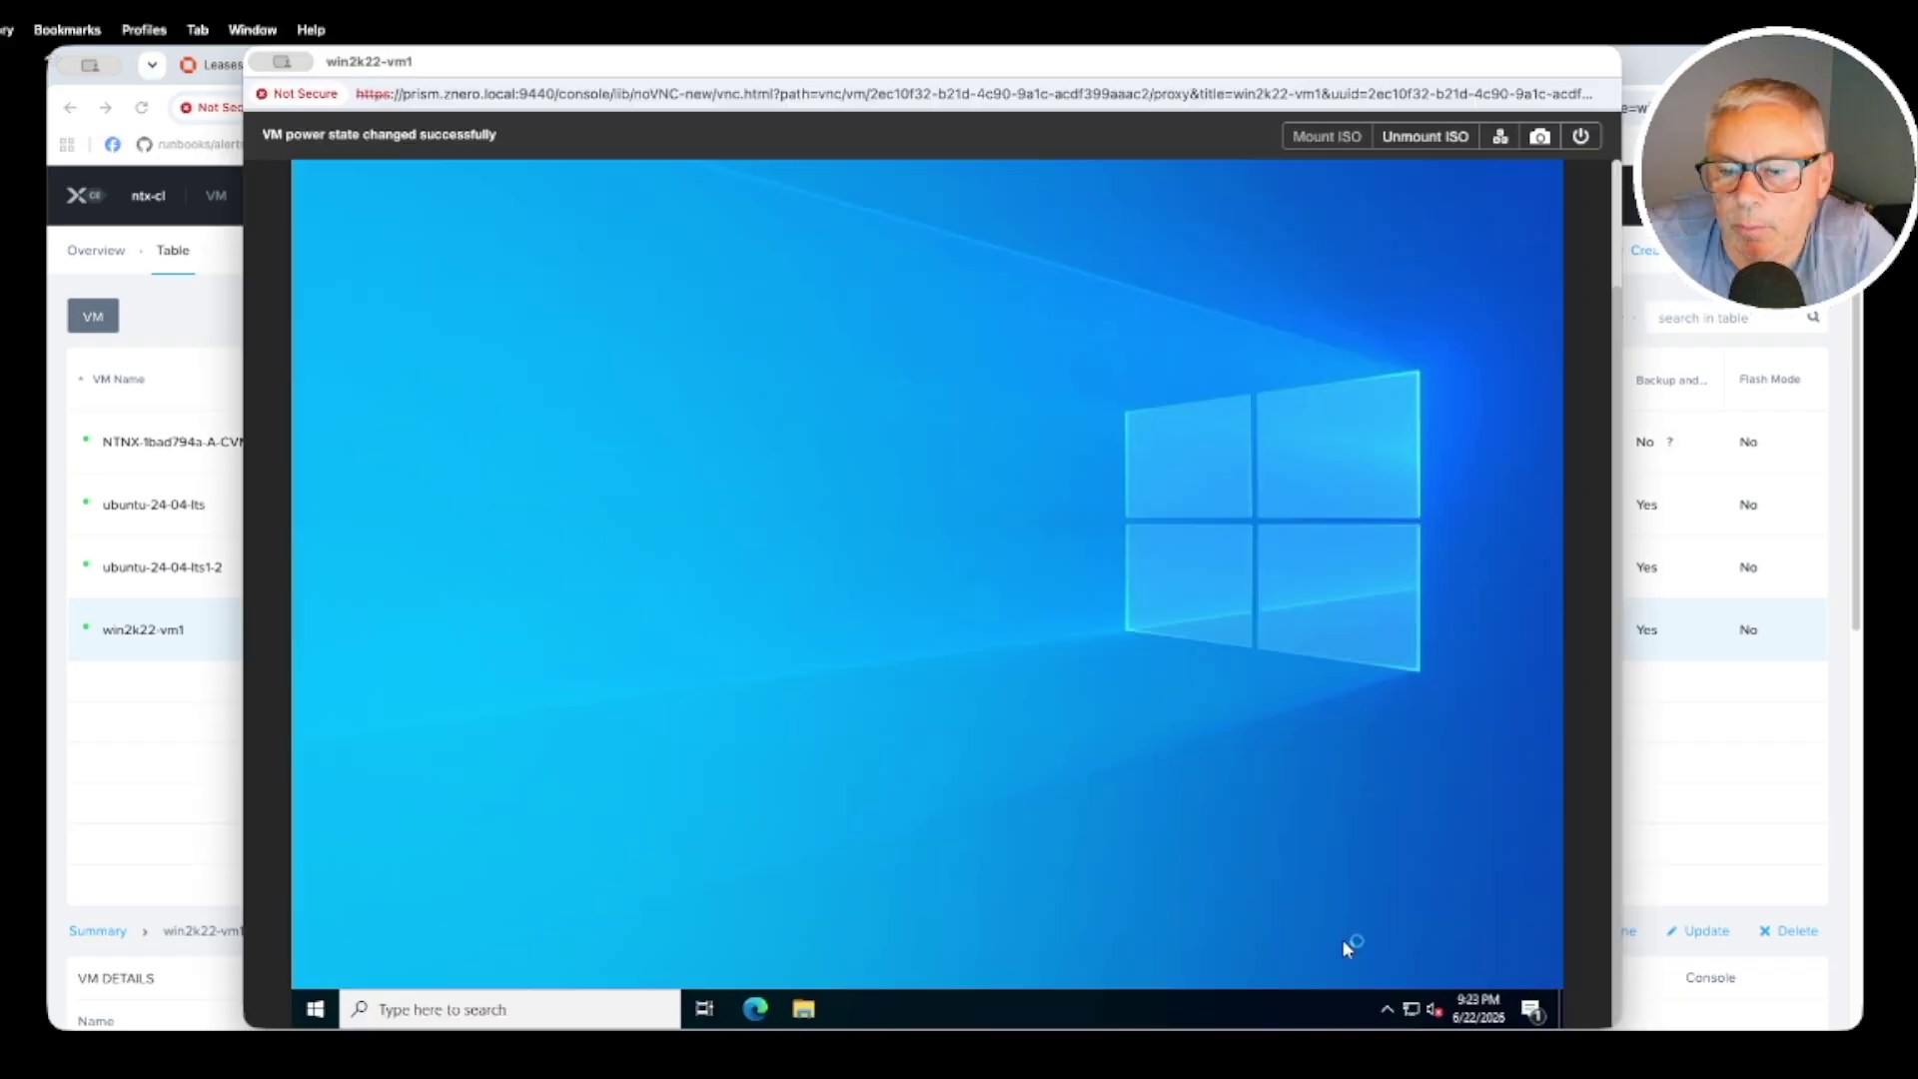
{"action": "right_click", "coordinate": [1423, 1009]}
{"action": "left_click", "coordinate": [1399, 981]}
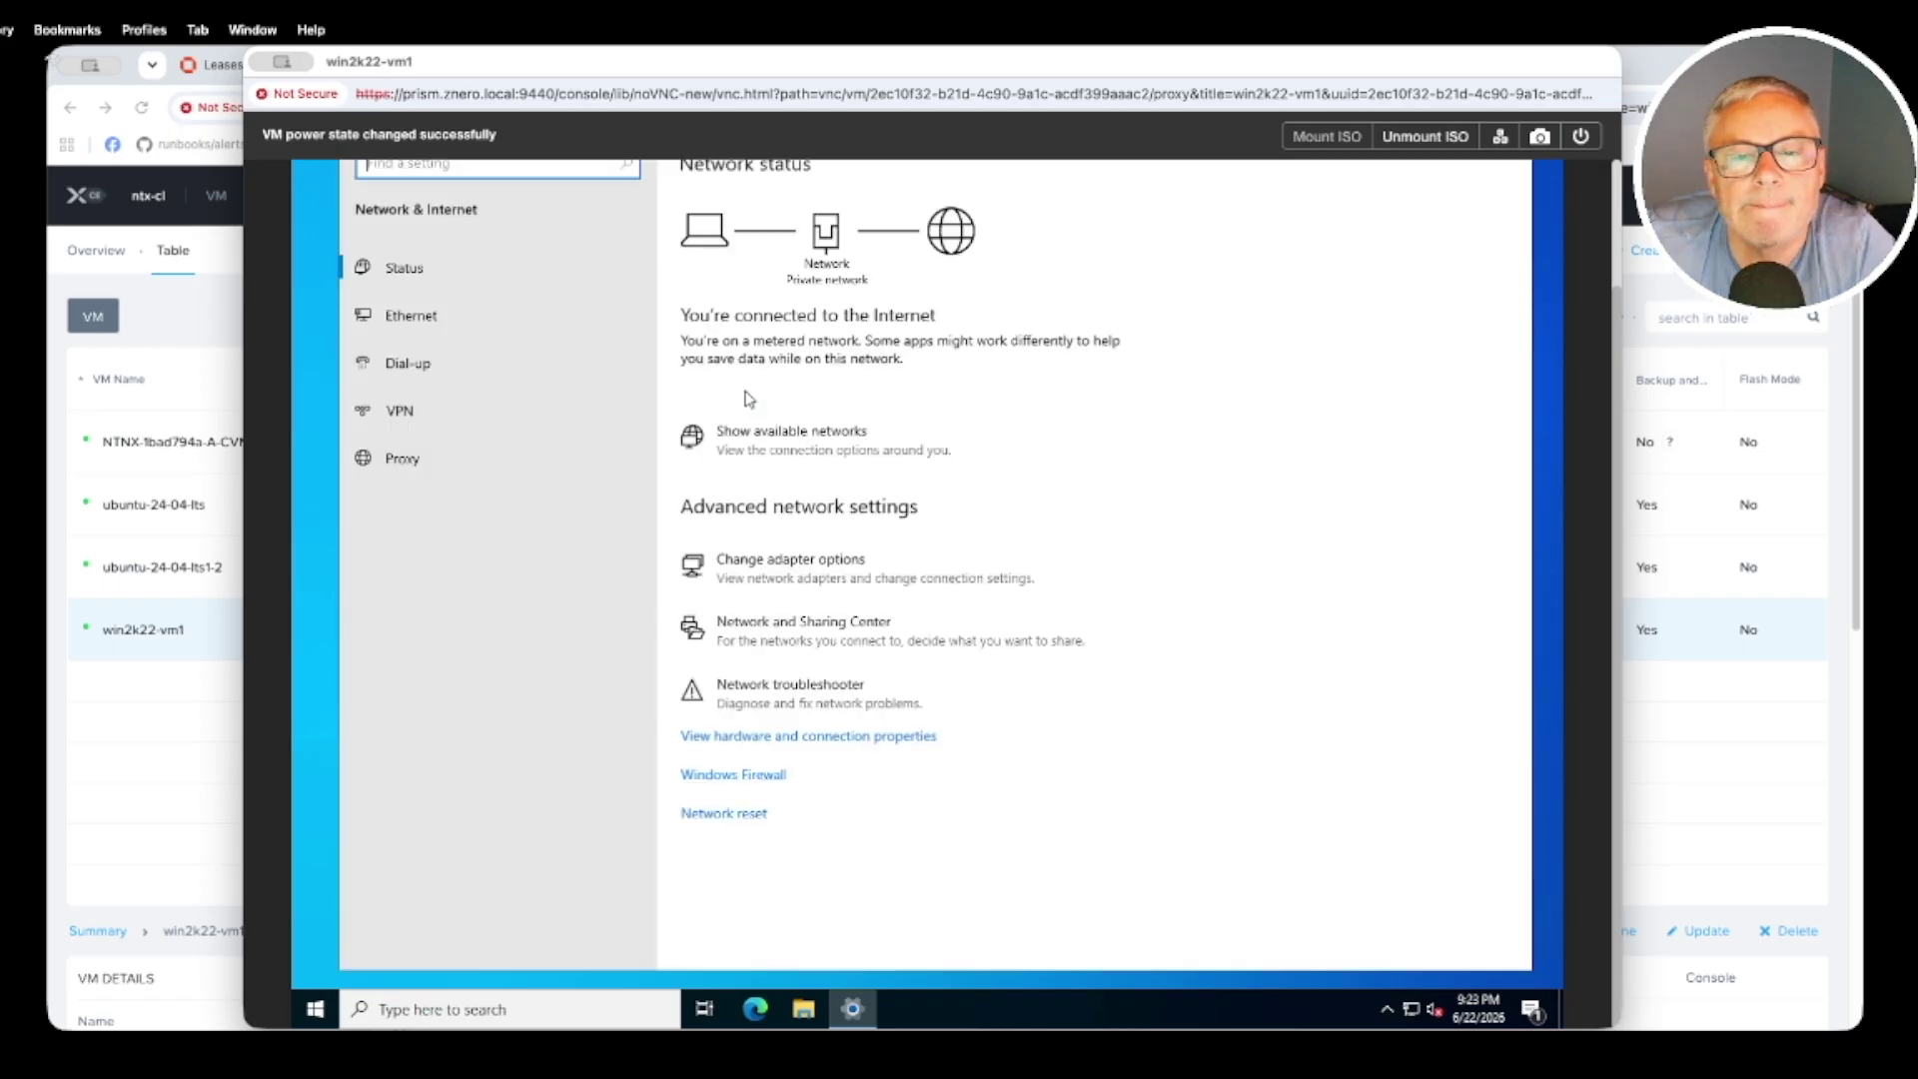
{"action": "left_click", "coordinate": [470, 315]}
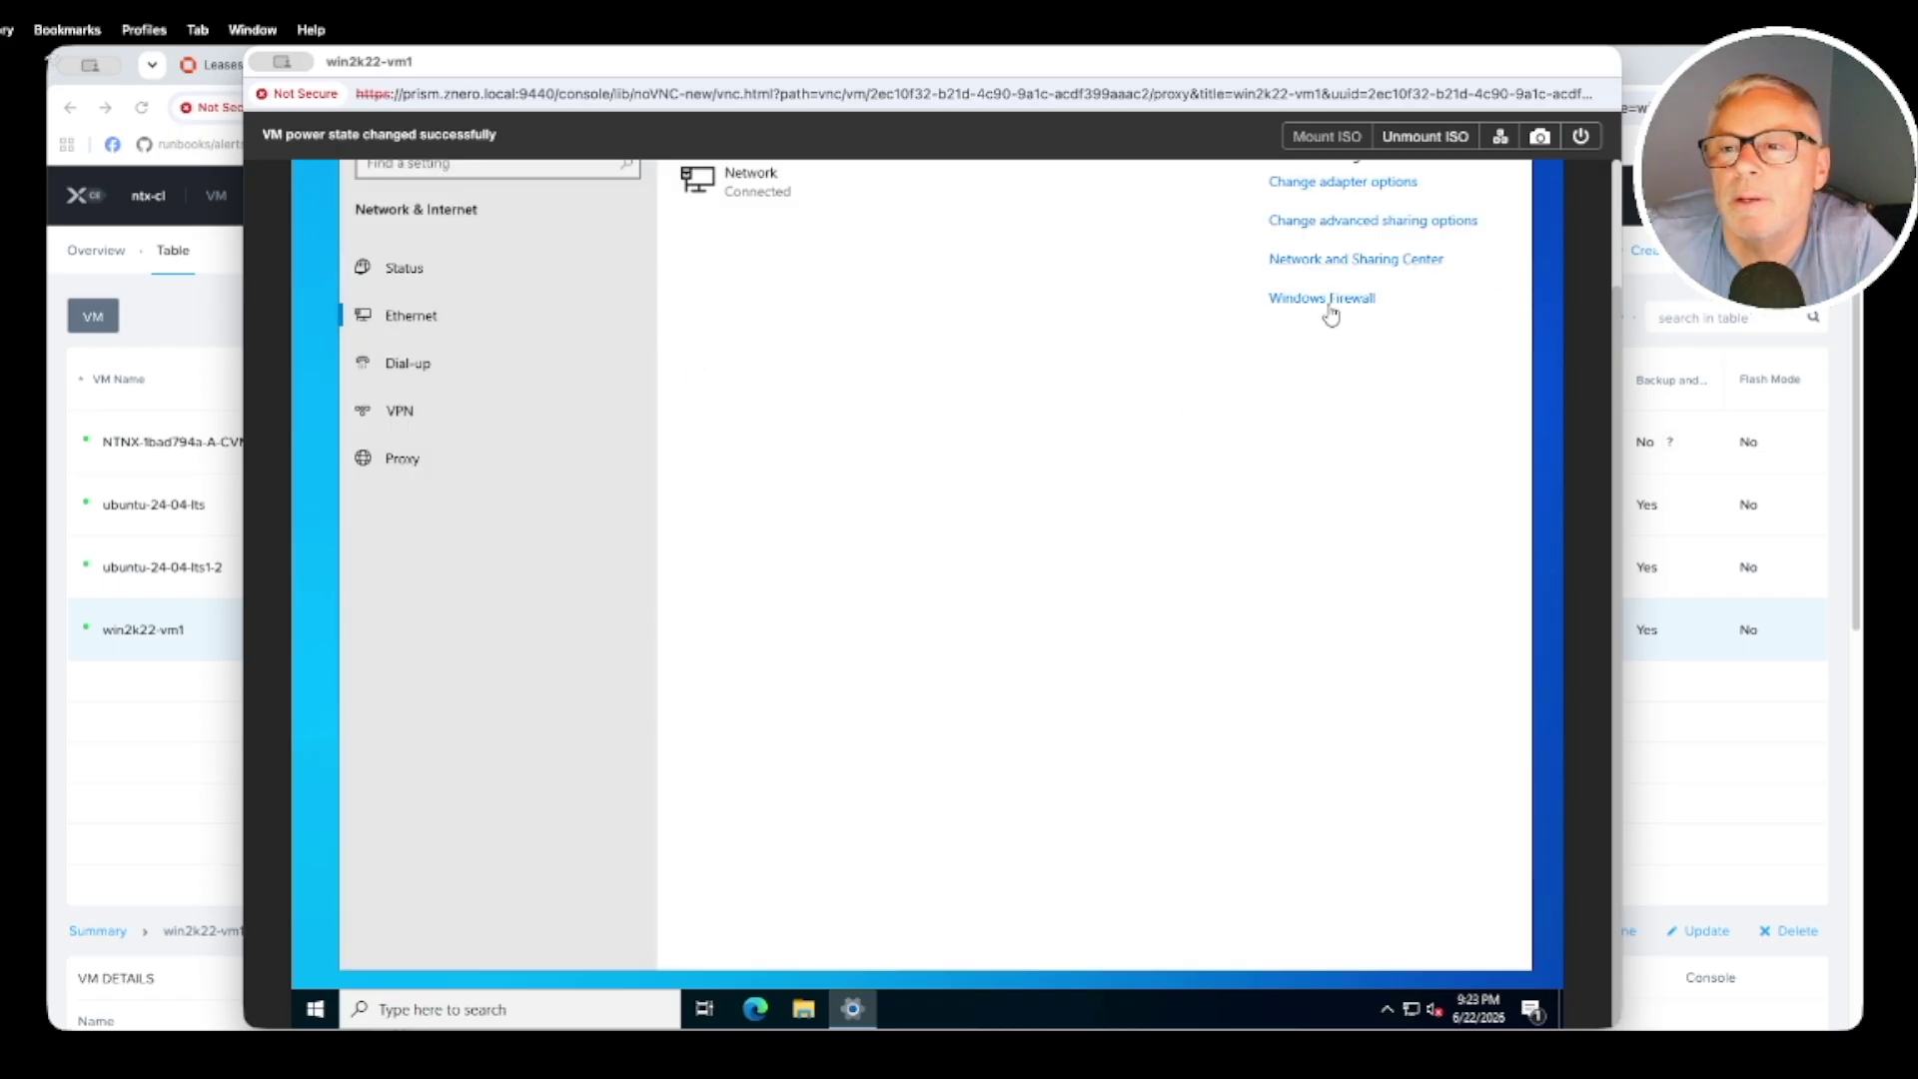
{"action": "scroll", "coordinate": [1544, 305], "scroll_direction": "up", "scroll_amount": 2}
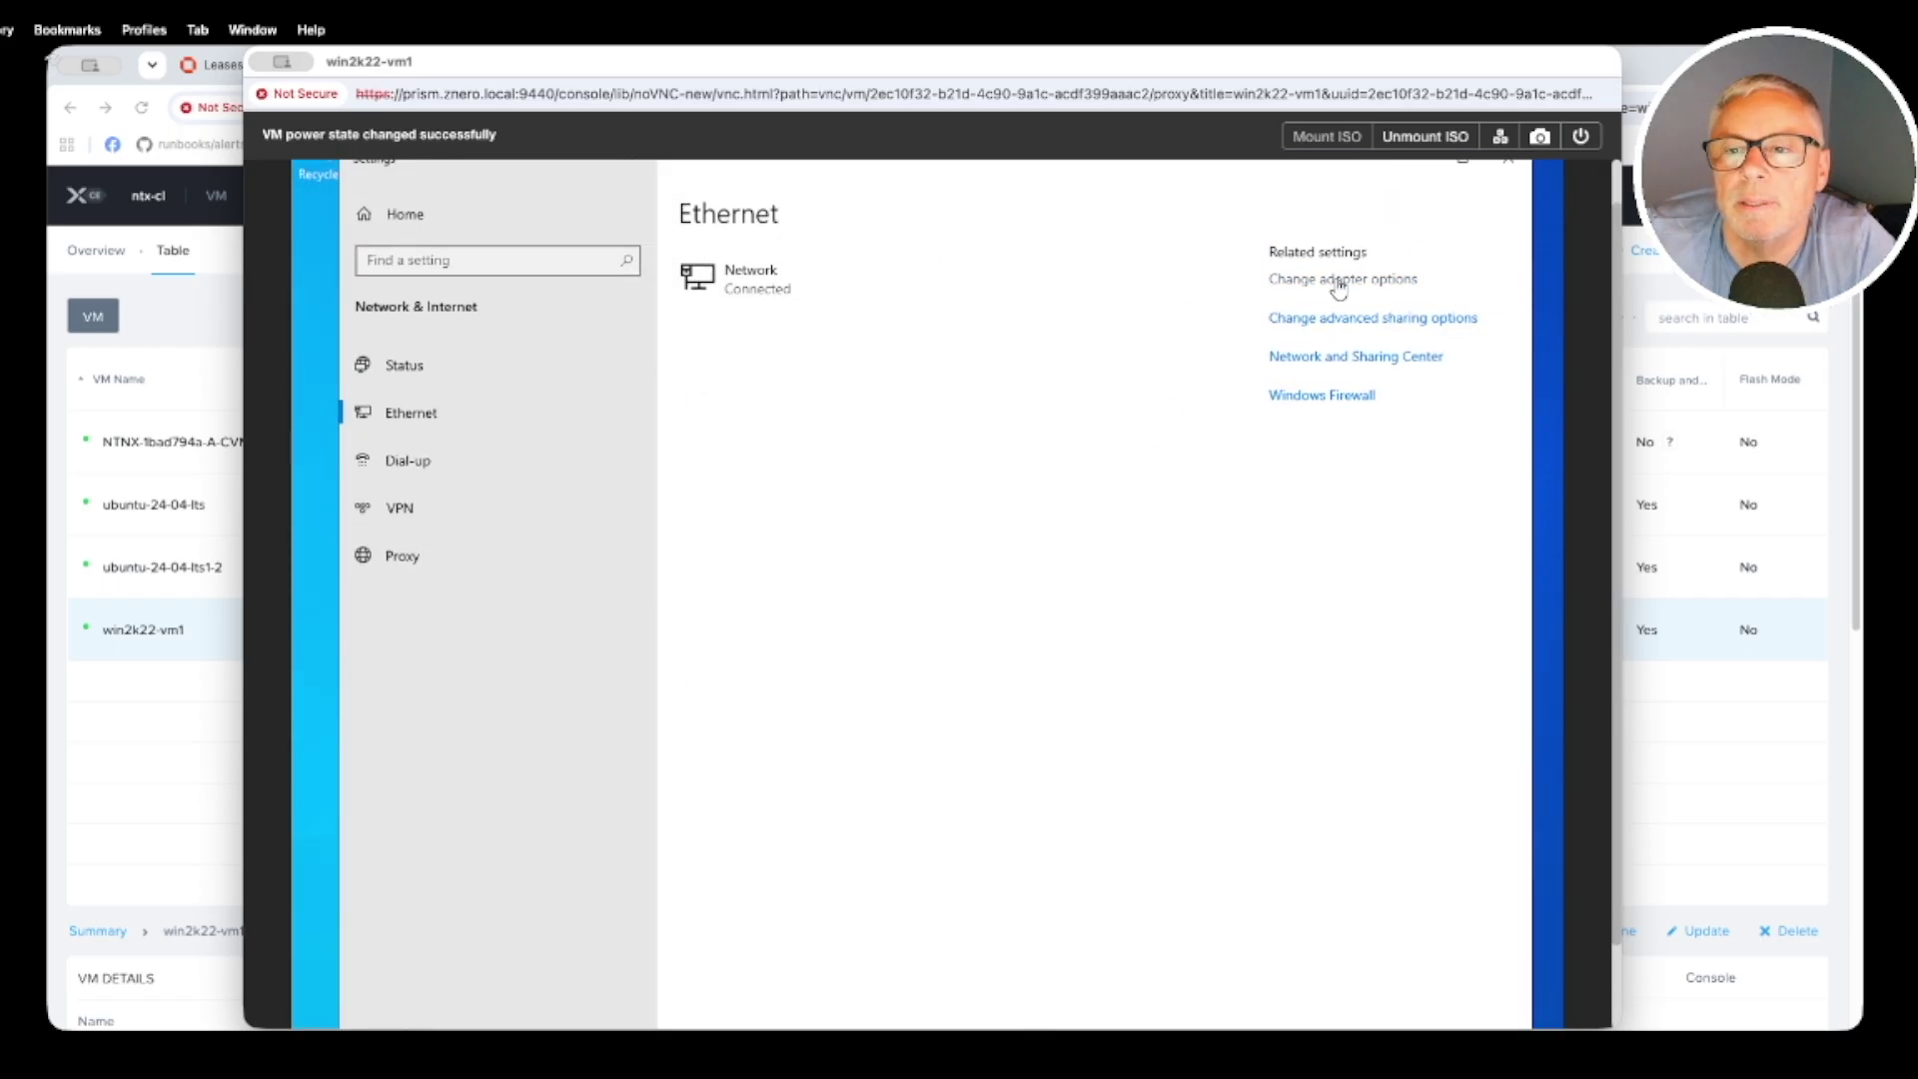
{"action": "left_click", "coordinate": [1338, 283]}
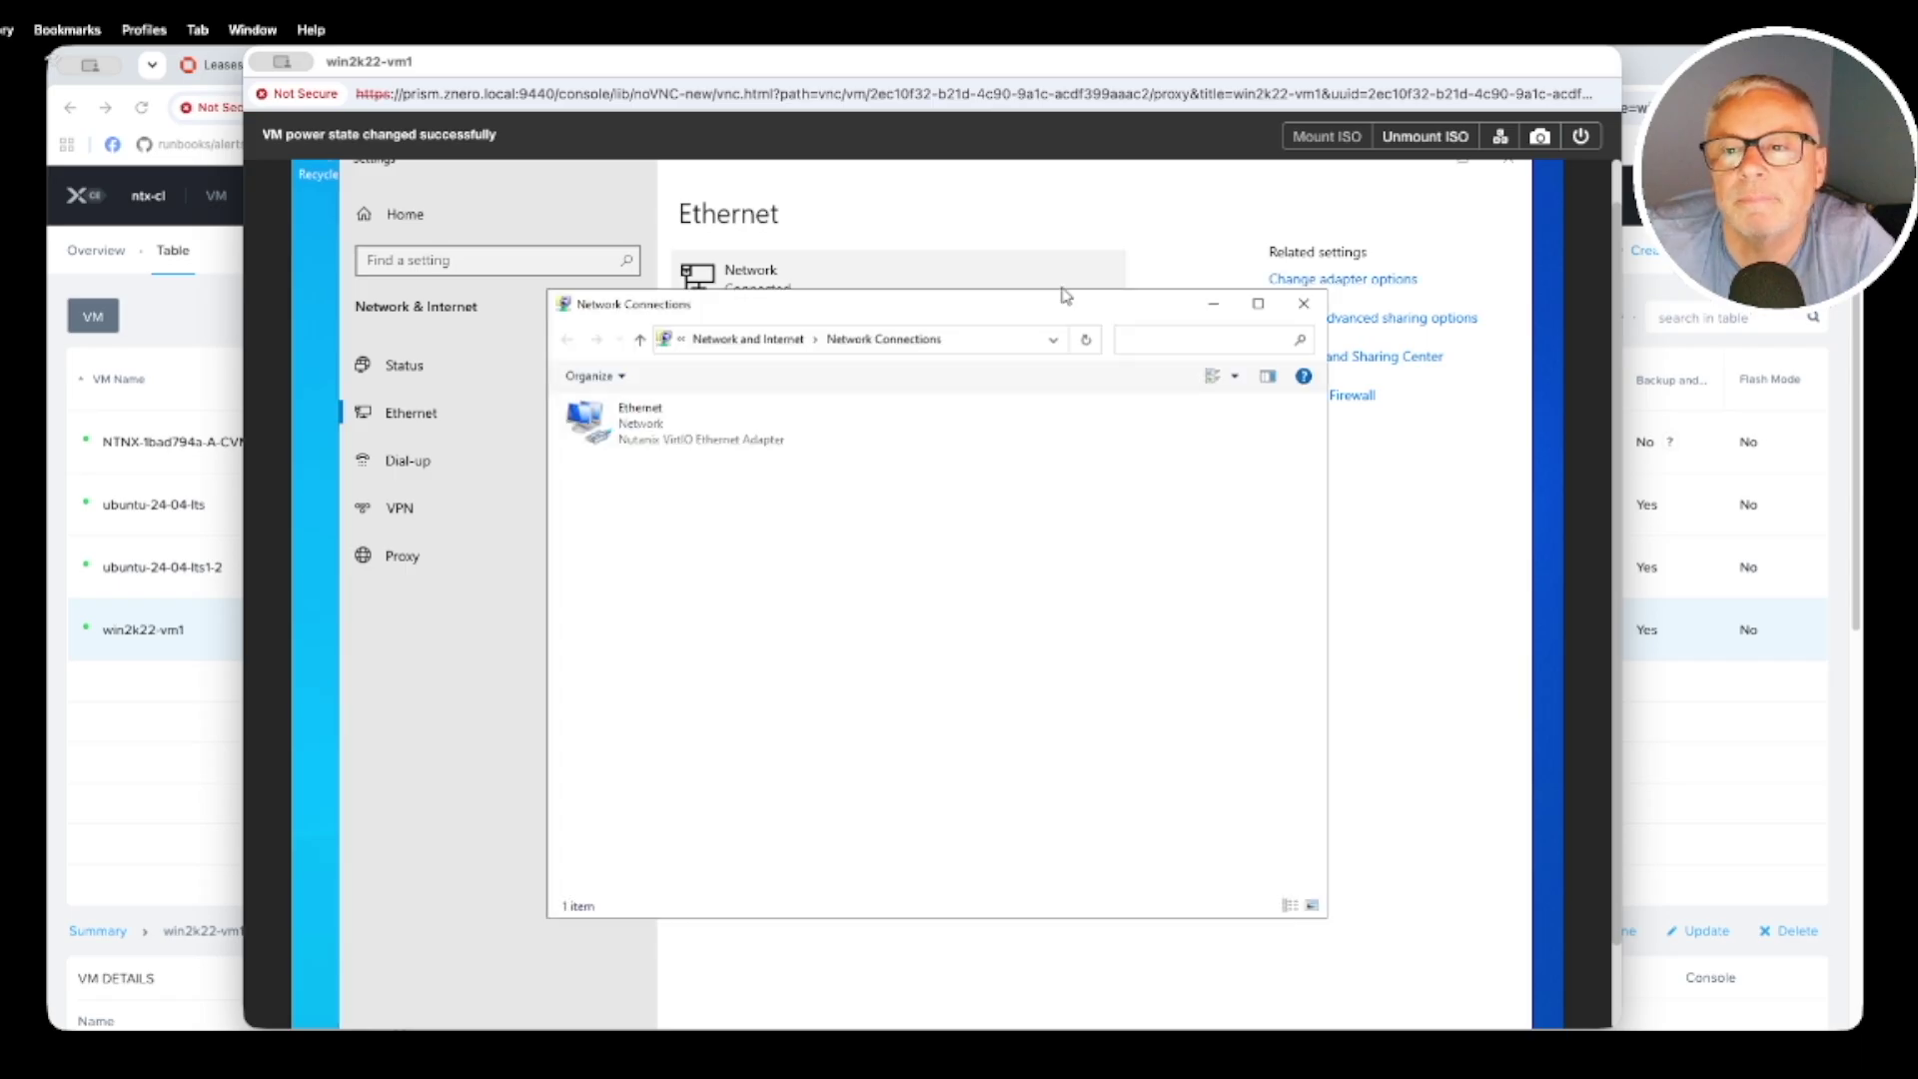
{"action": "right_click", "coordinate": [636, 429]}
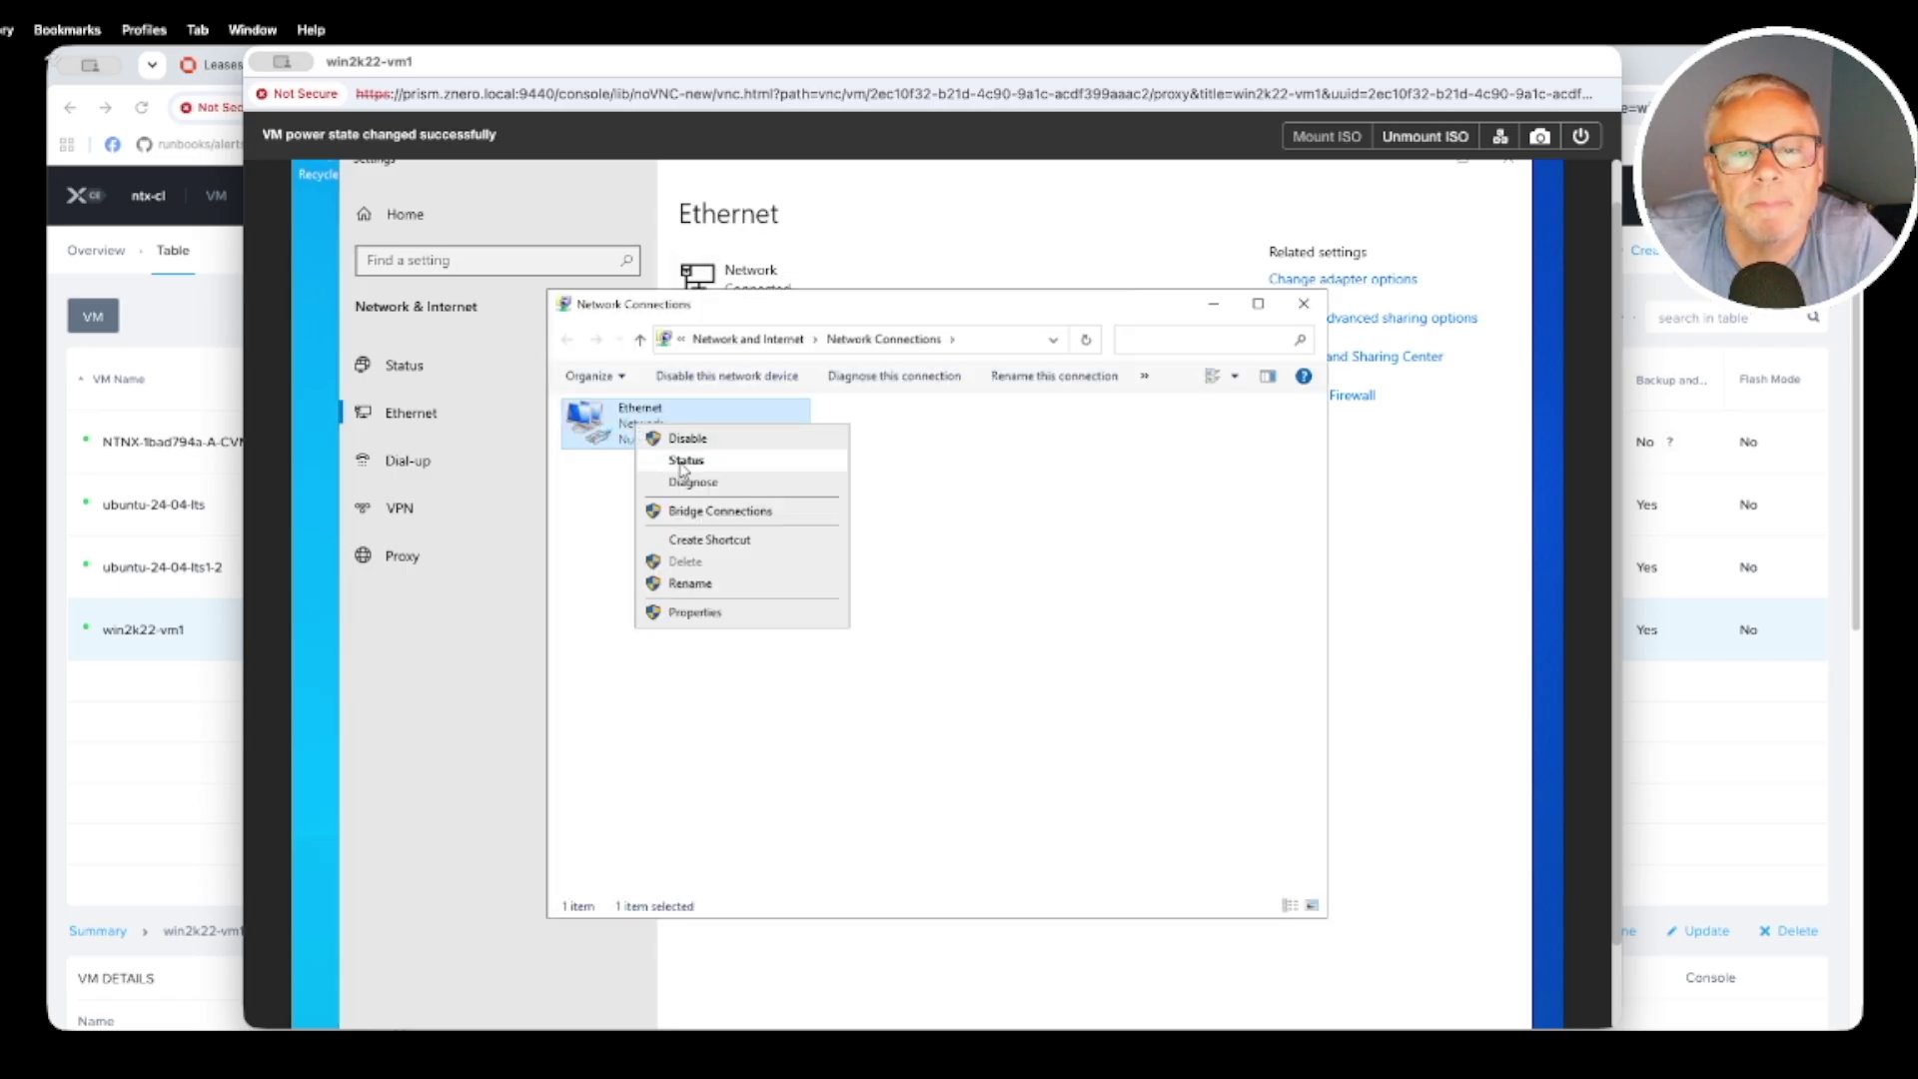
{"action": "key", "text": "Escape"}
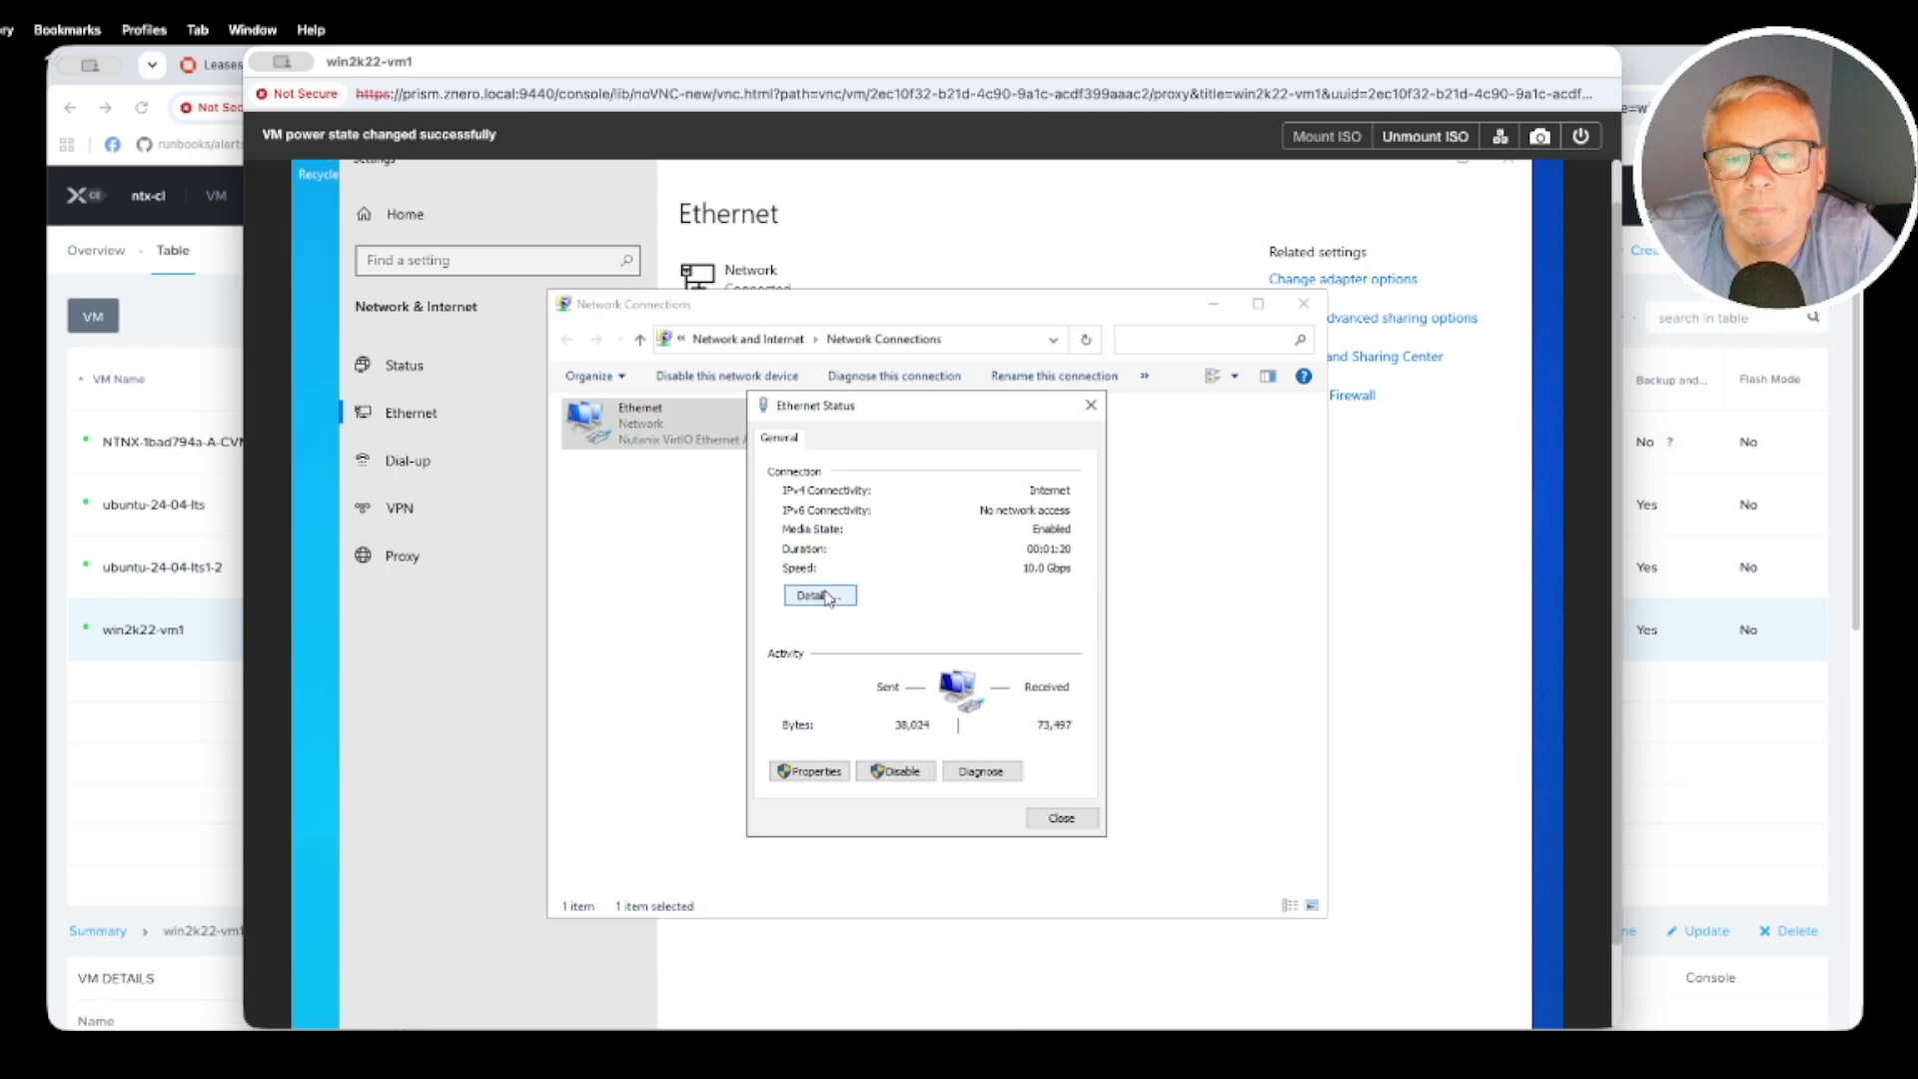
{"action": "left_click", "coordinate": [827, 596]}
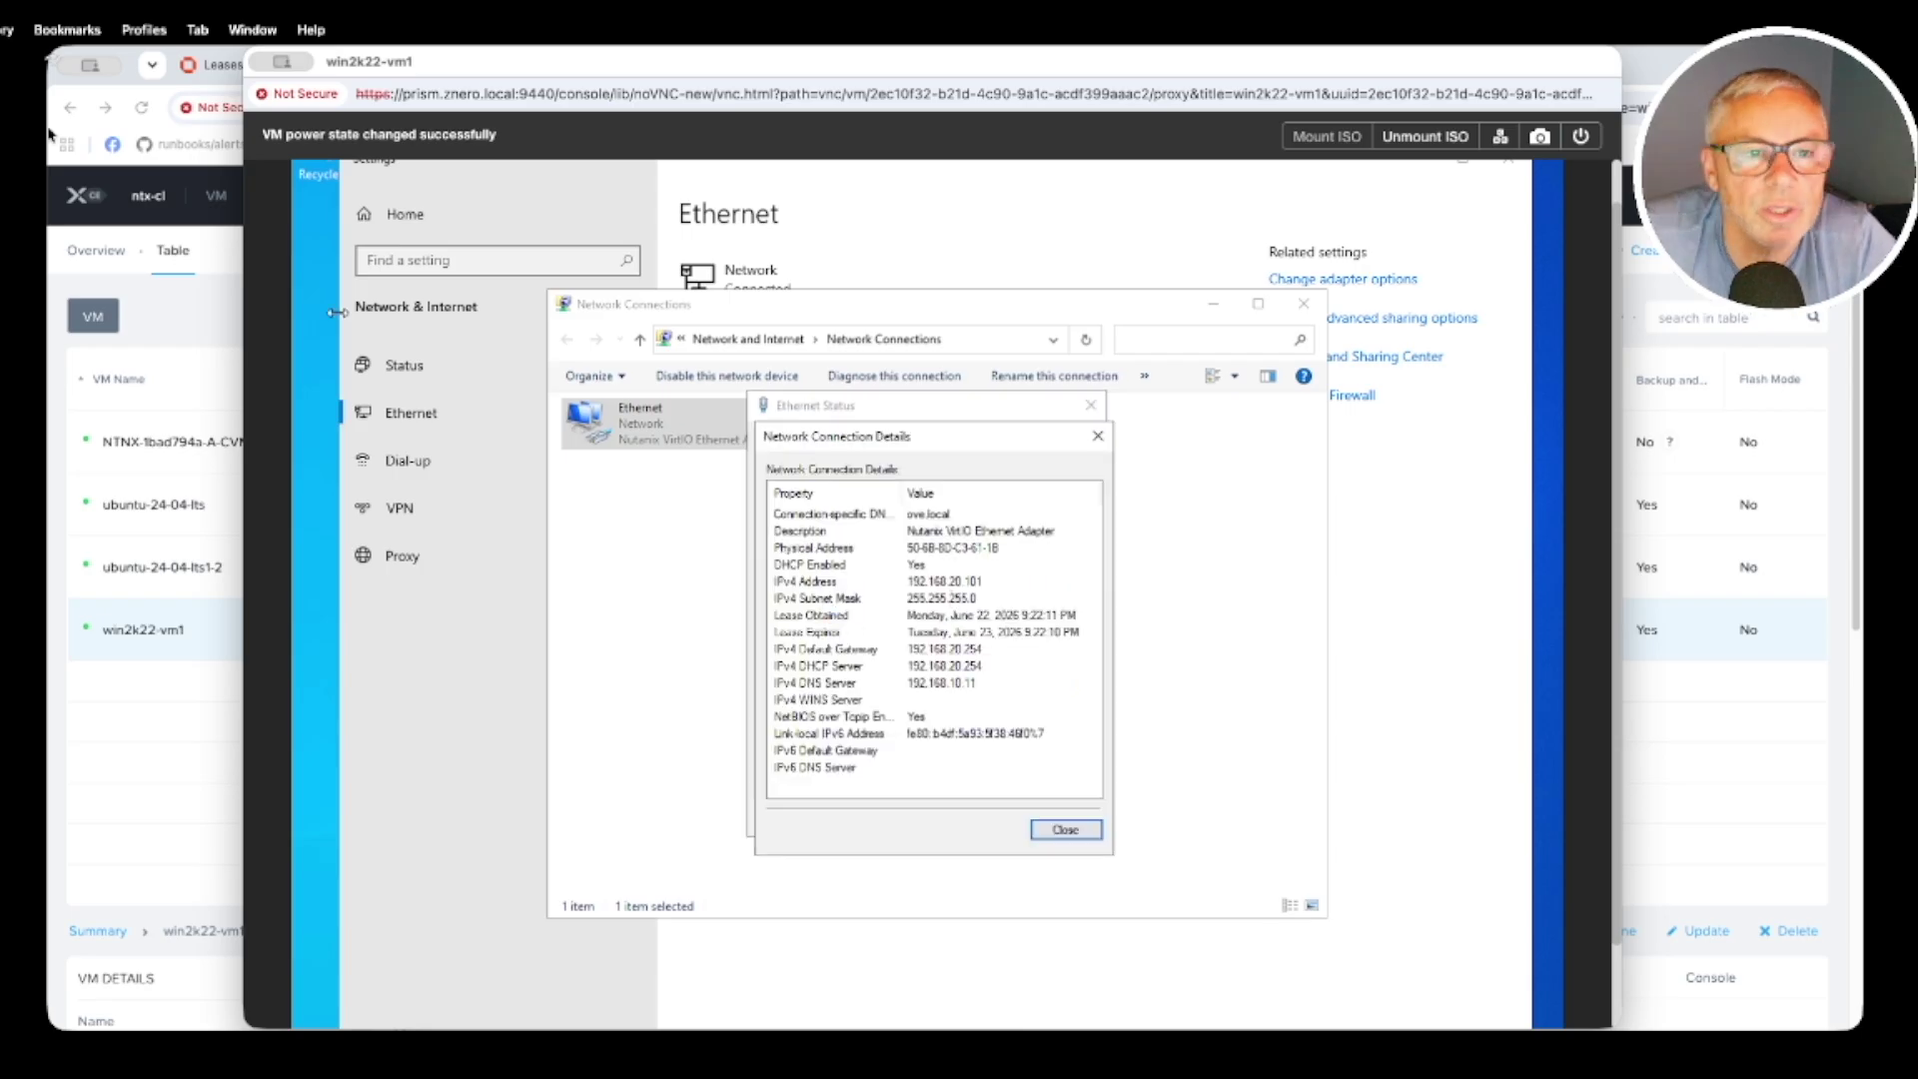
Compare the Windows connection details with win2k22-vm1's IP address in Prism Element, then close the details and Ethernet status
{"action": "left_click_drag", "start_coordinate": [479, 62], "coordinate": [910, 62]}
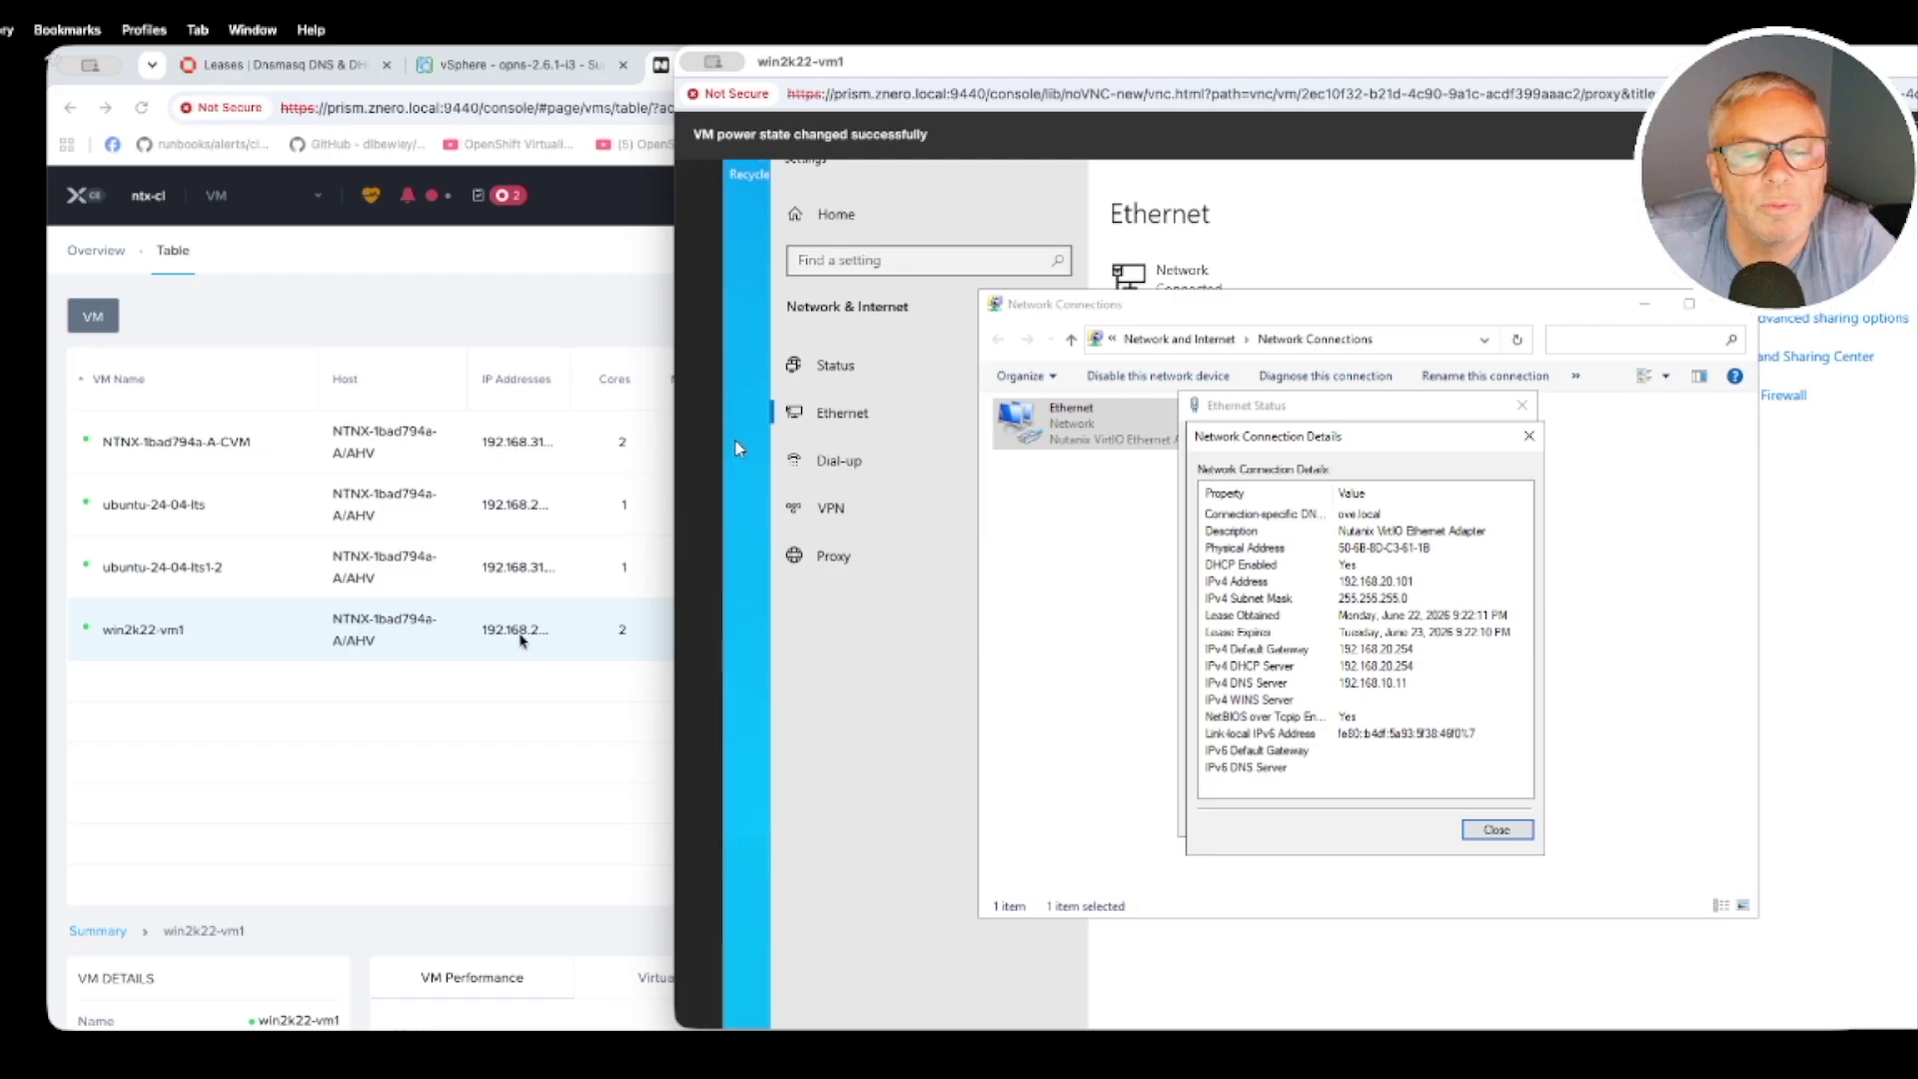
{"action": "left_click", "coordinate": [518, 638]}
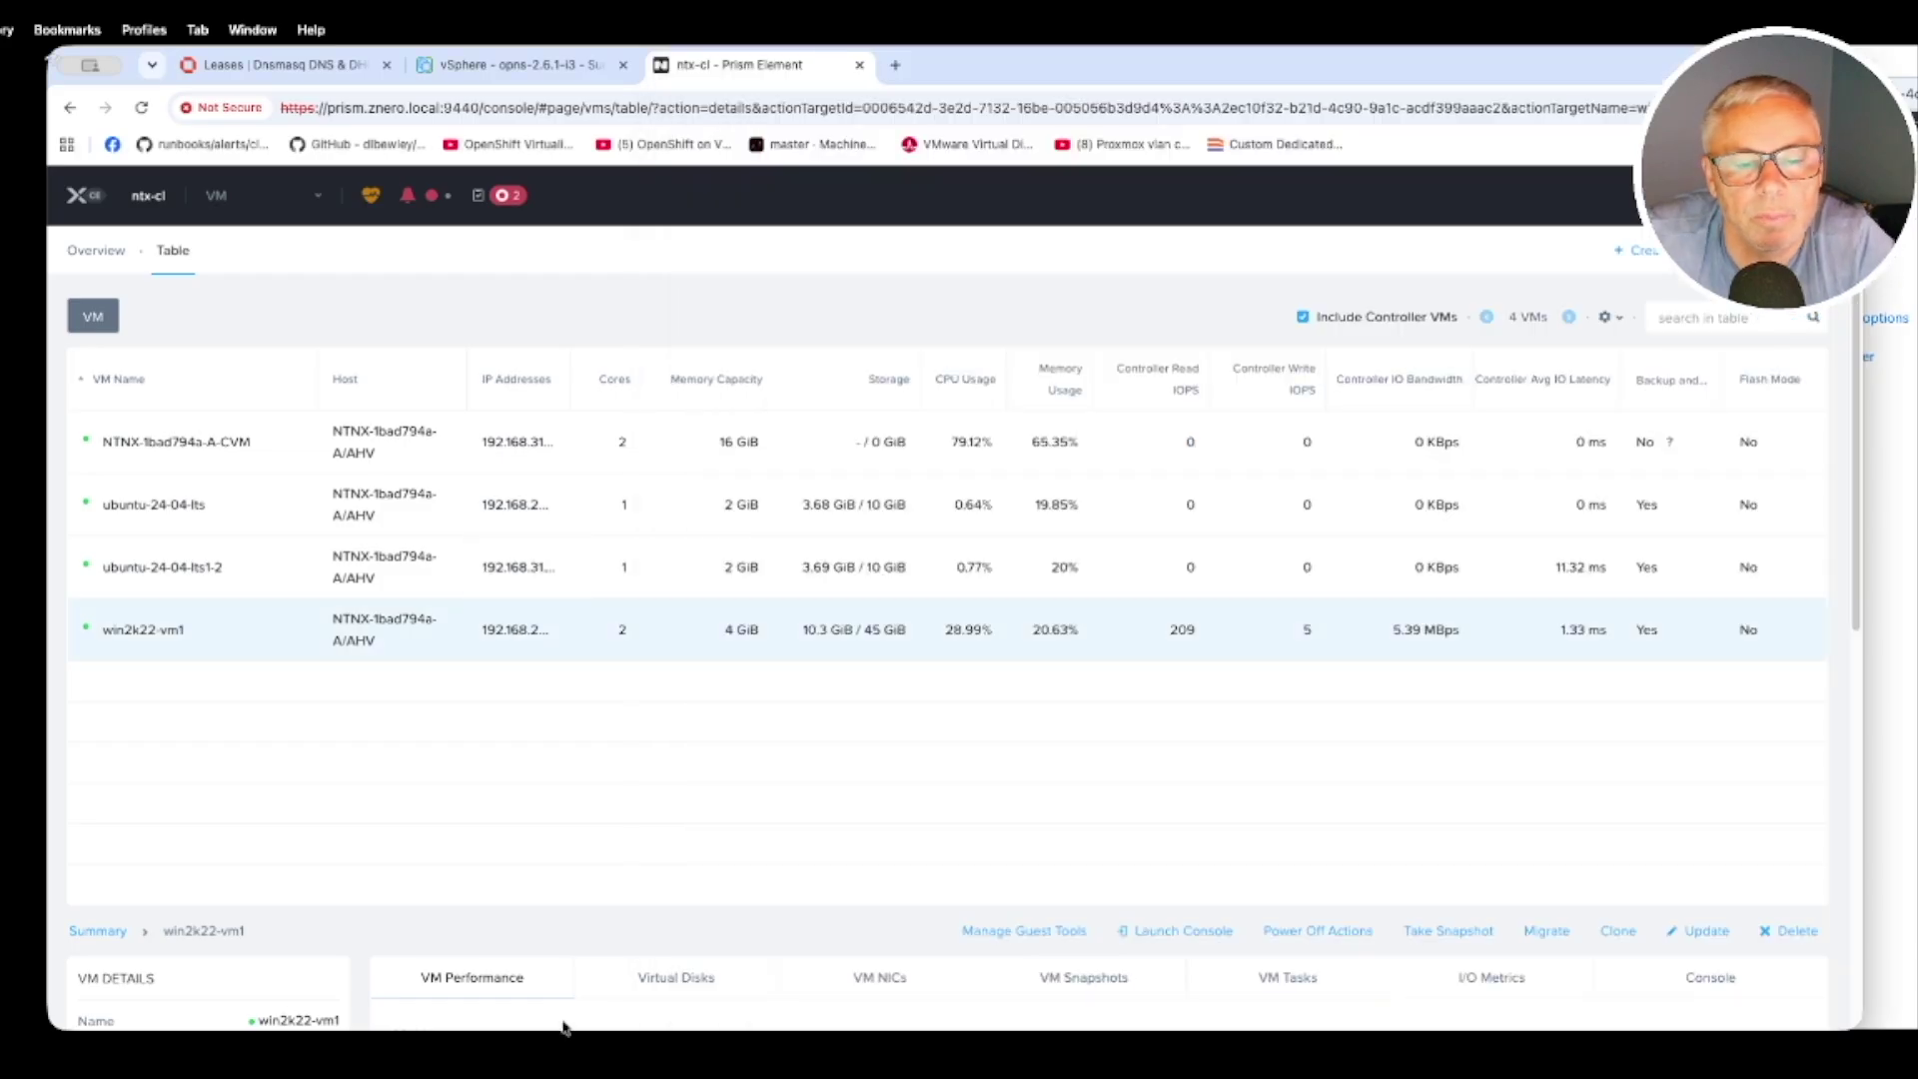
{"action": "key", "text": "super+grave"}
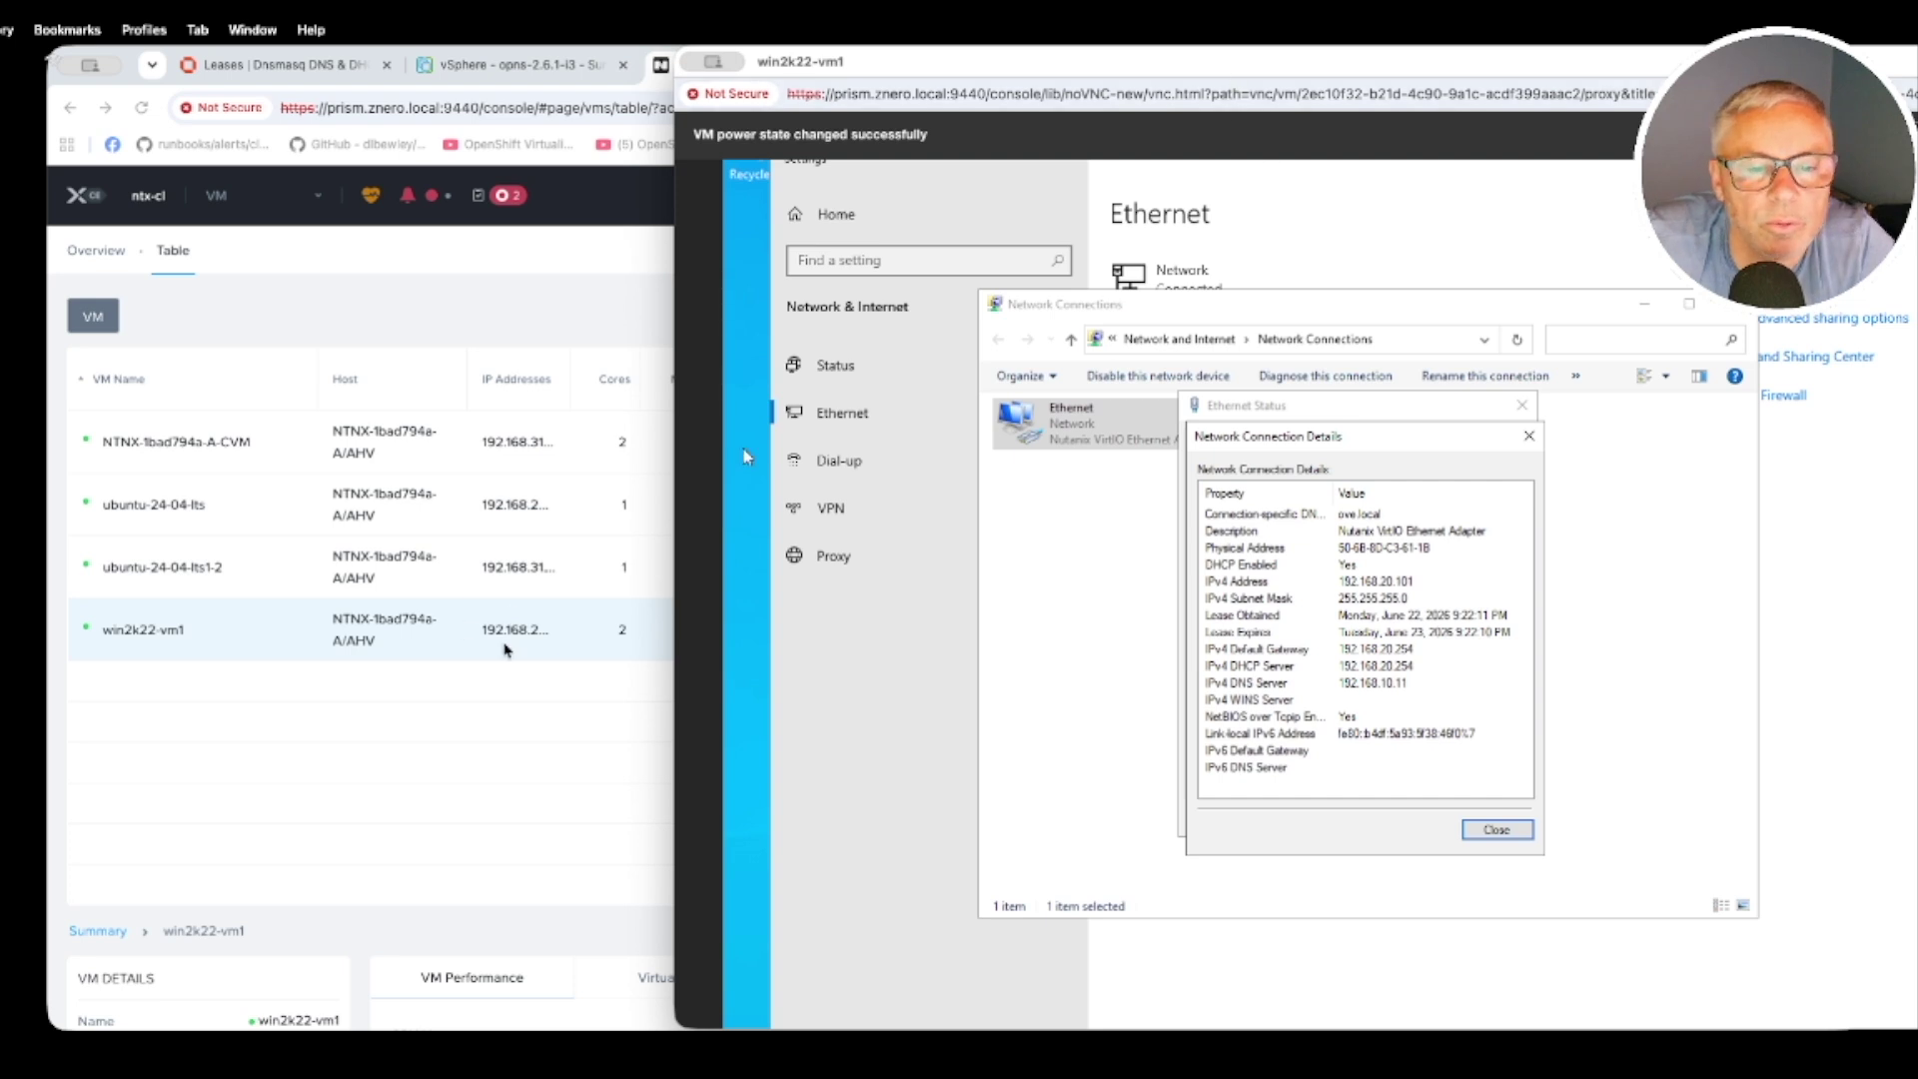
{"action": "left_click_drag", "start_coordinate": [1169, 57], "coordinate": [842, 57]}
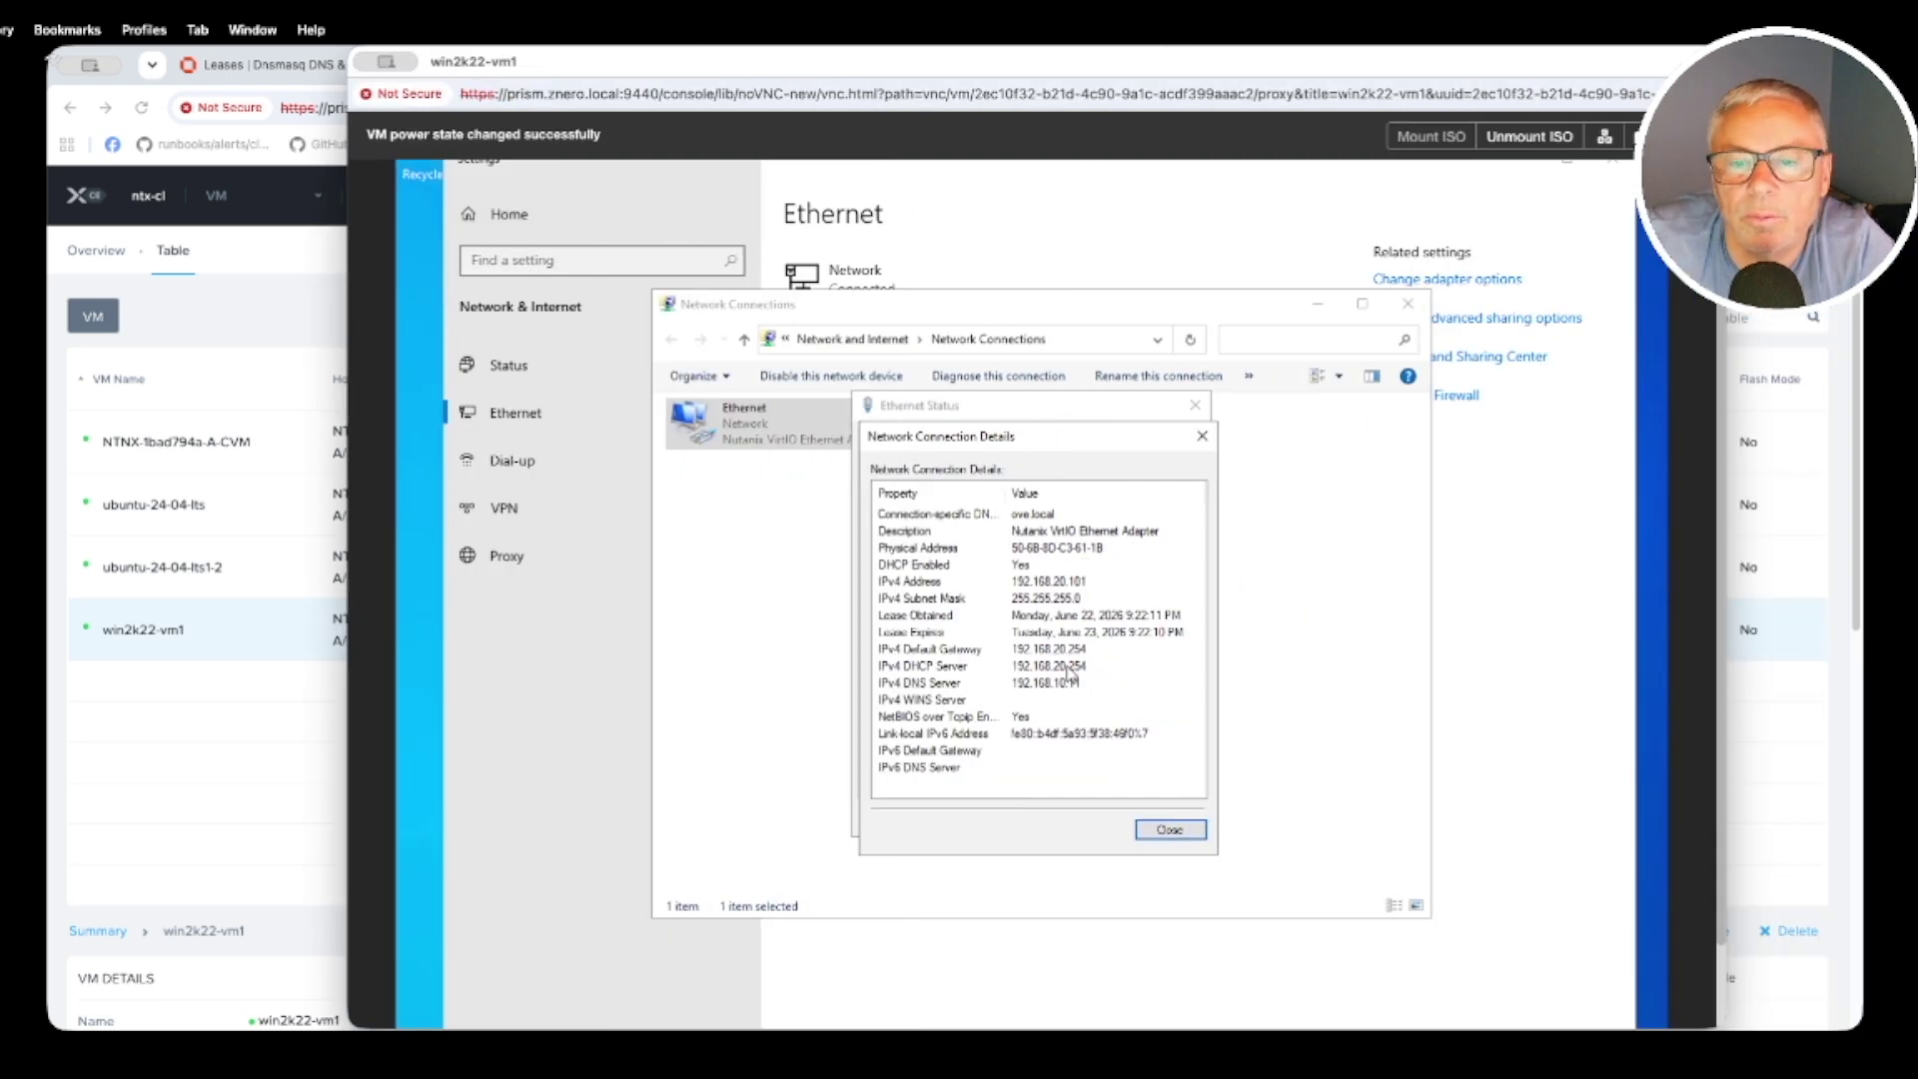
{"action": "left_click", "coordinate": [1182, 829]}
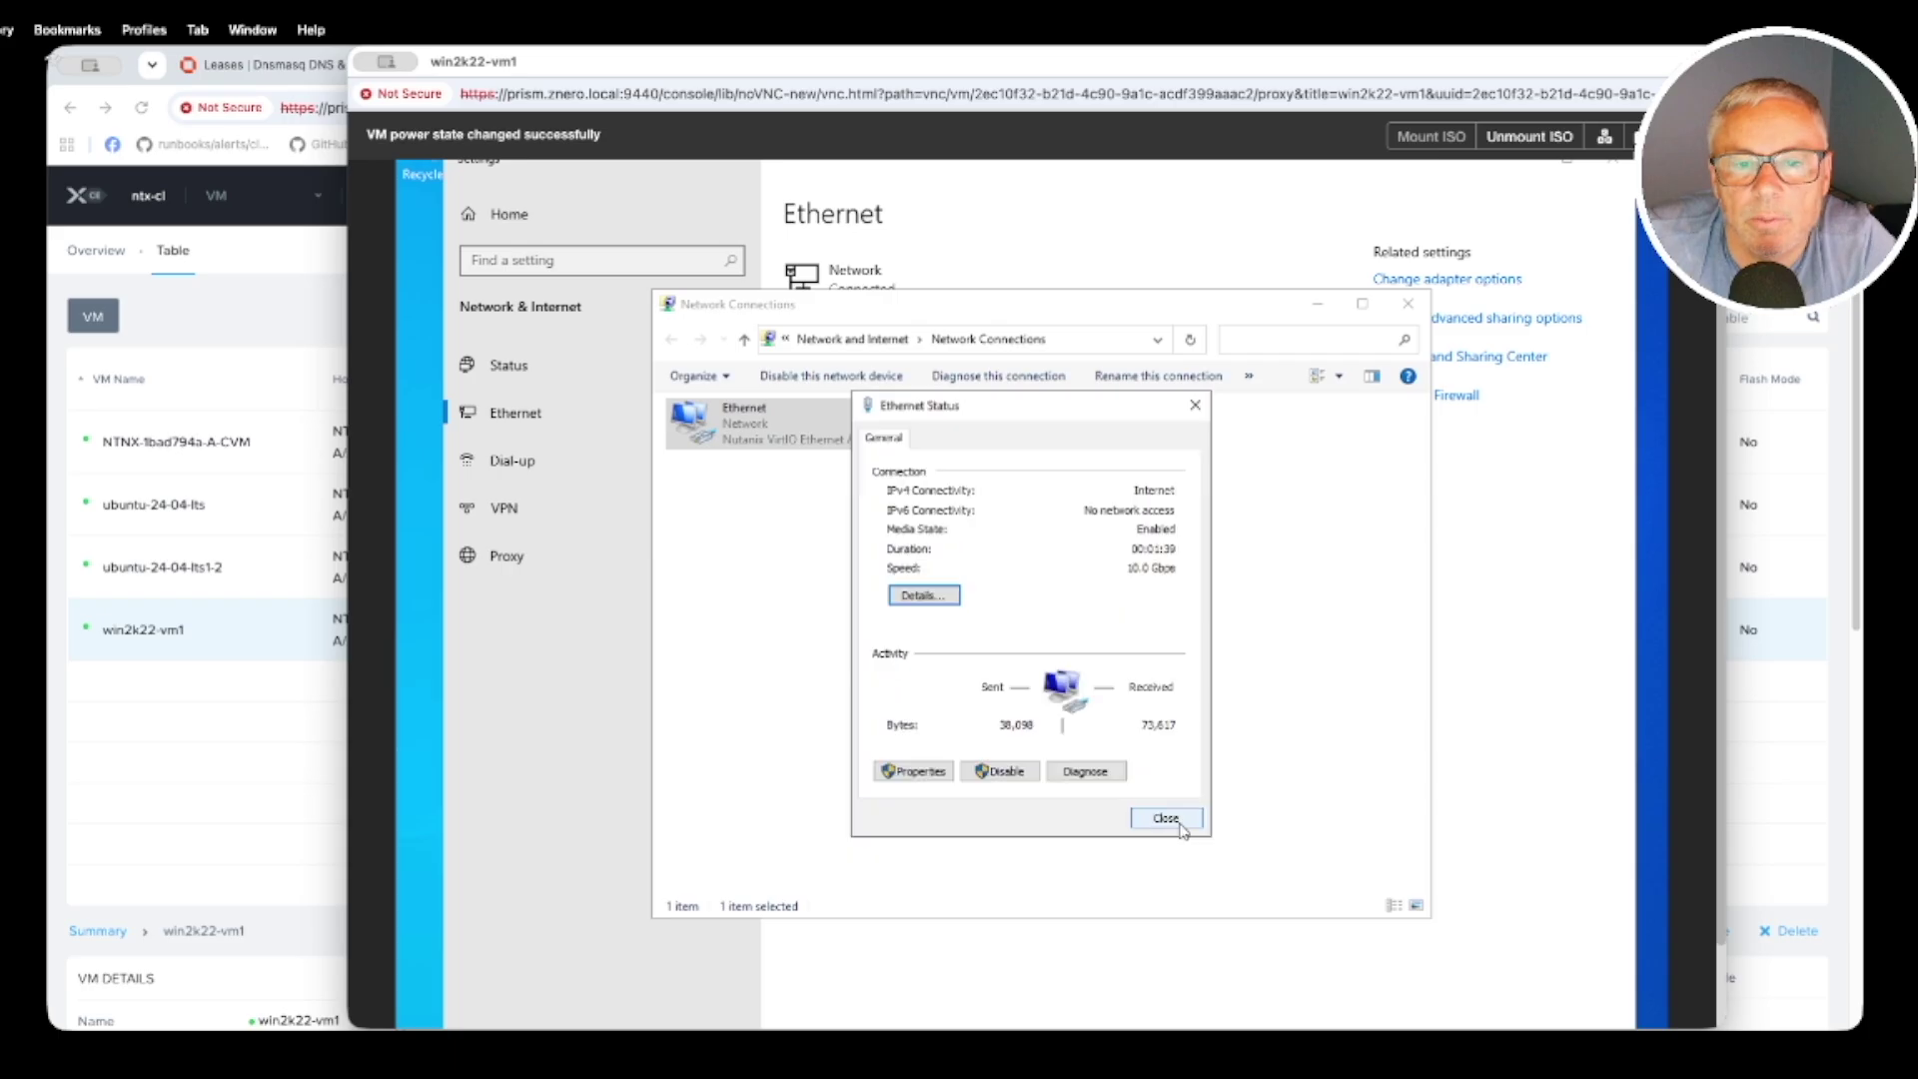
{"action": "left_click", "coordinate": [1167, 825]}
Return to Prism Element and add a second connected NIC on subnet vlan.200 to win2k22-vm1
{"action": "left_click", "coordinate": [257, 767]}
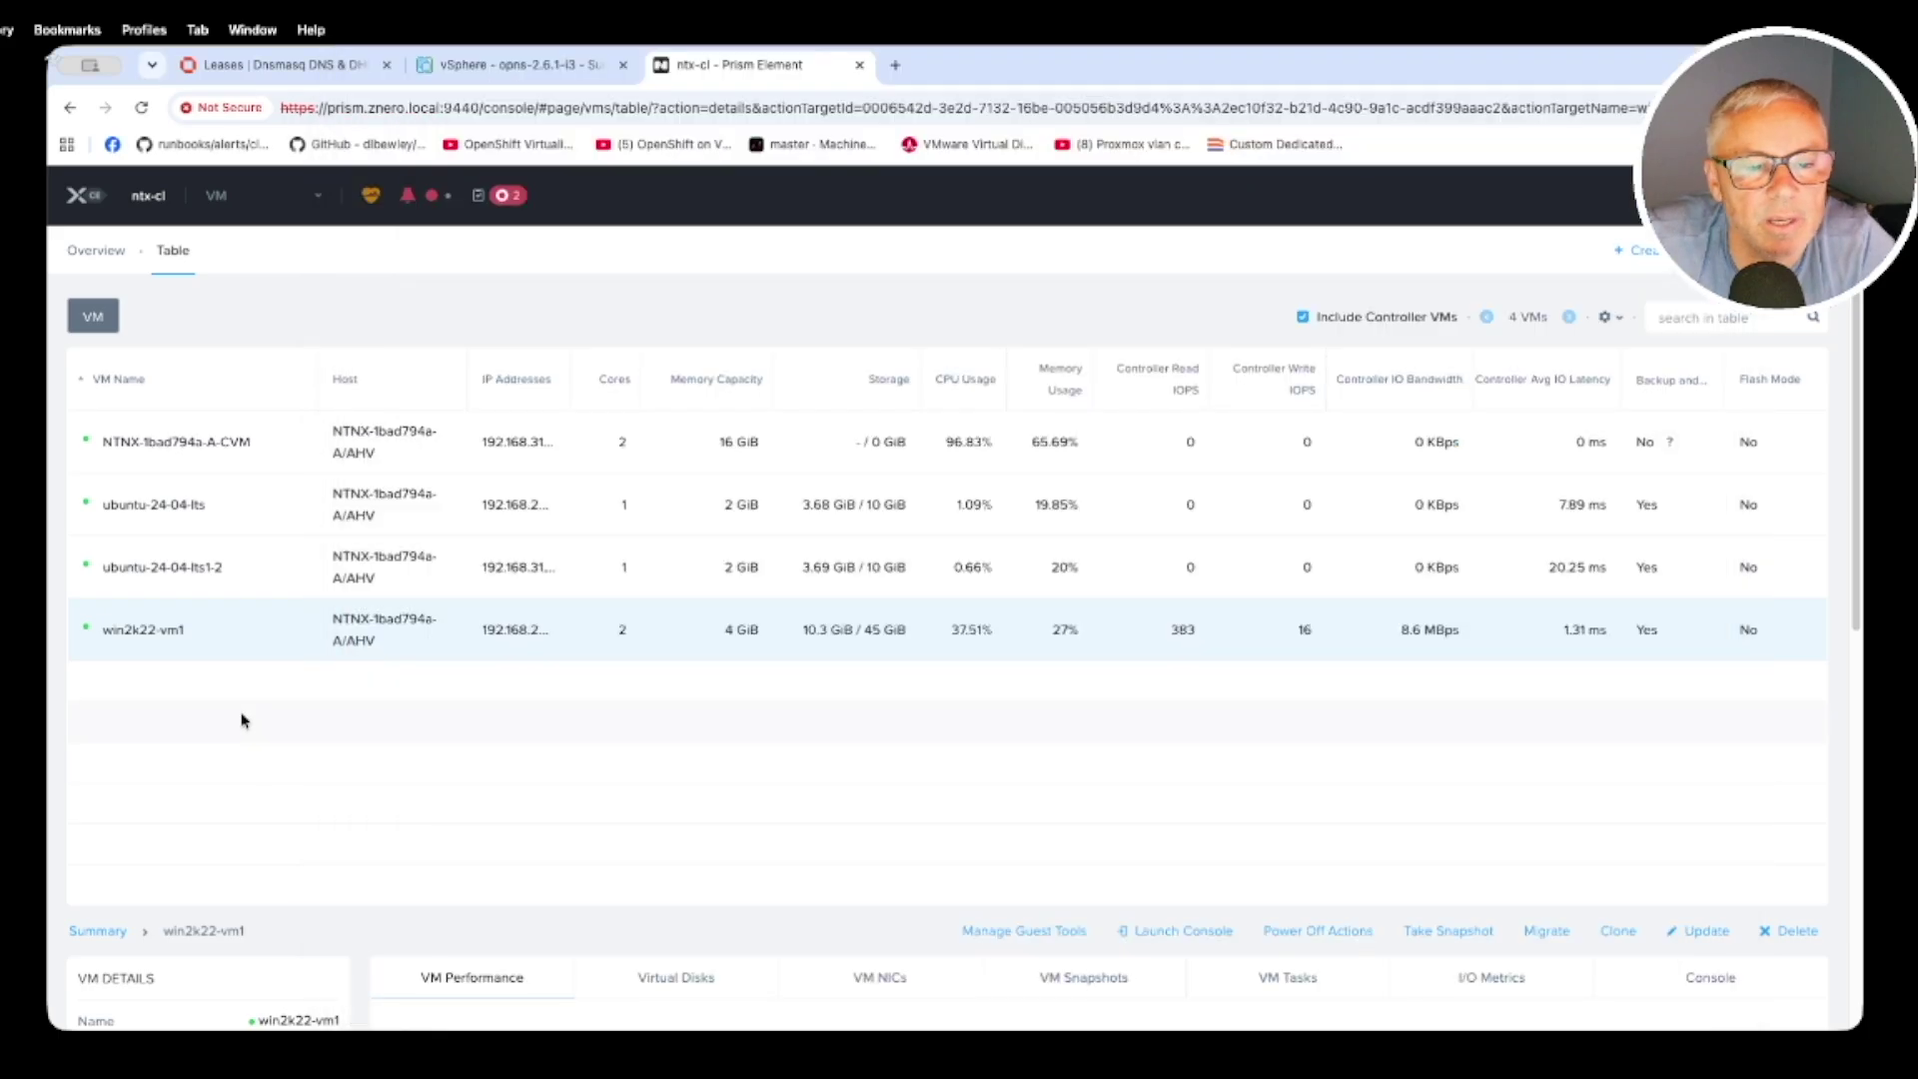
{"action": "double_click", "coordinate": [197, 630]}
{"action": "left_click_drag", "start_coordinate": [1196, 469], "coordinate": [1194, 705]}
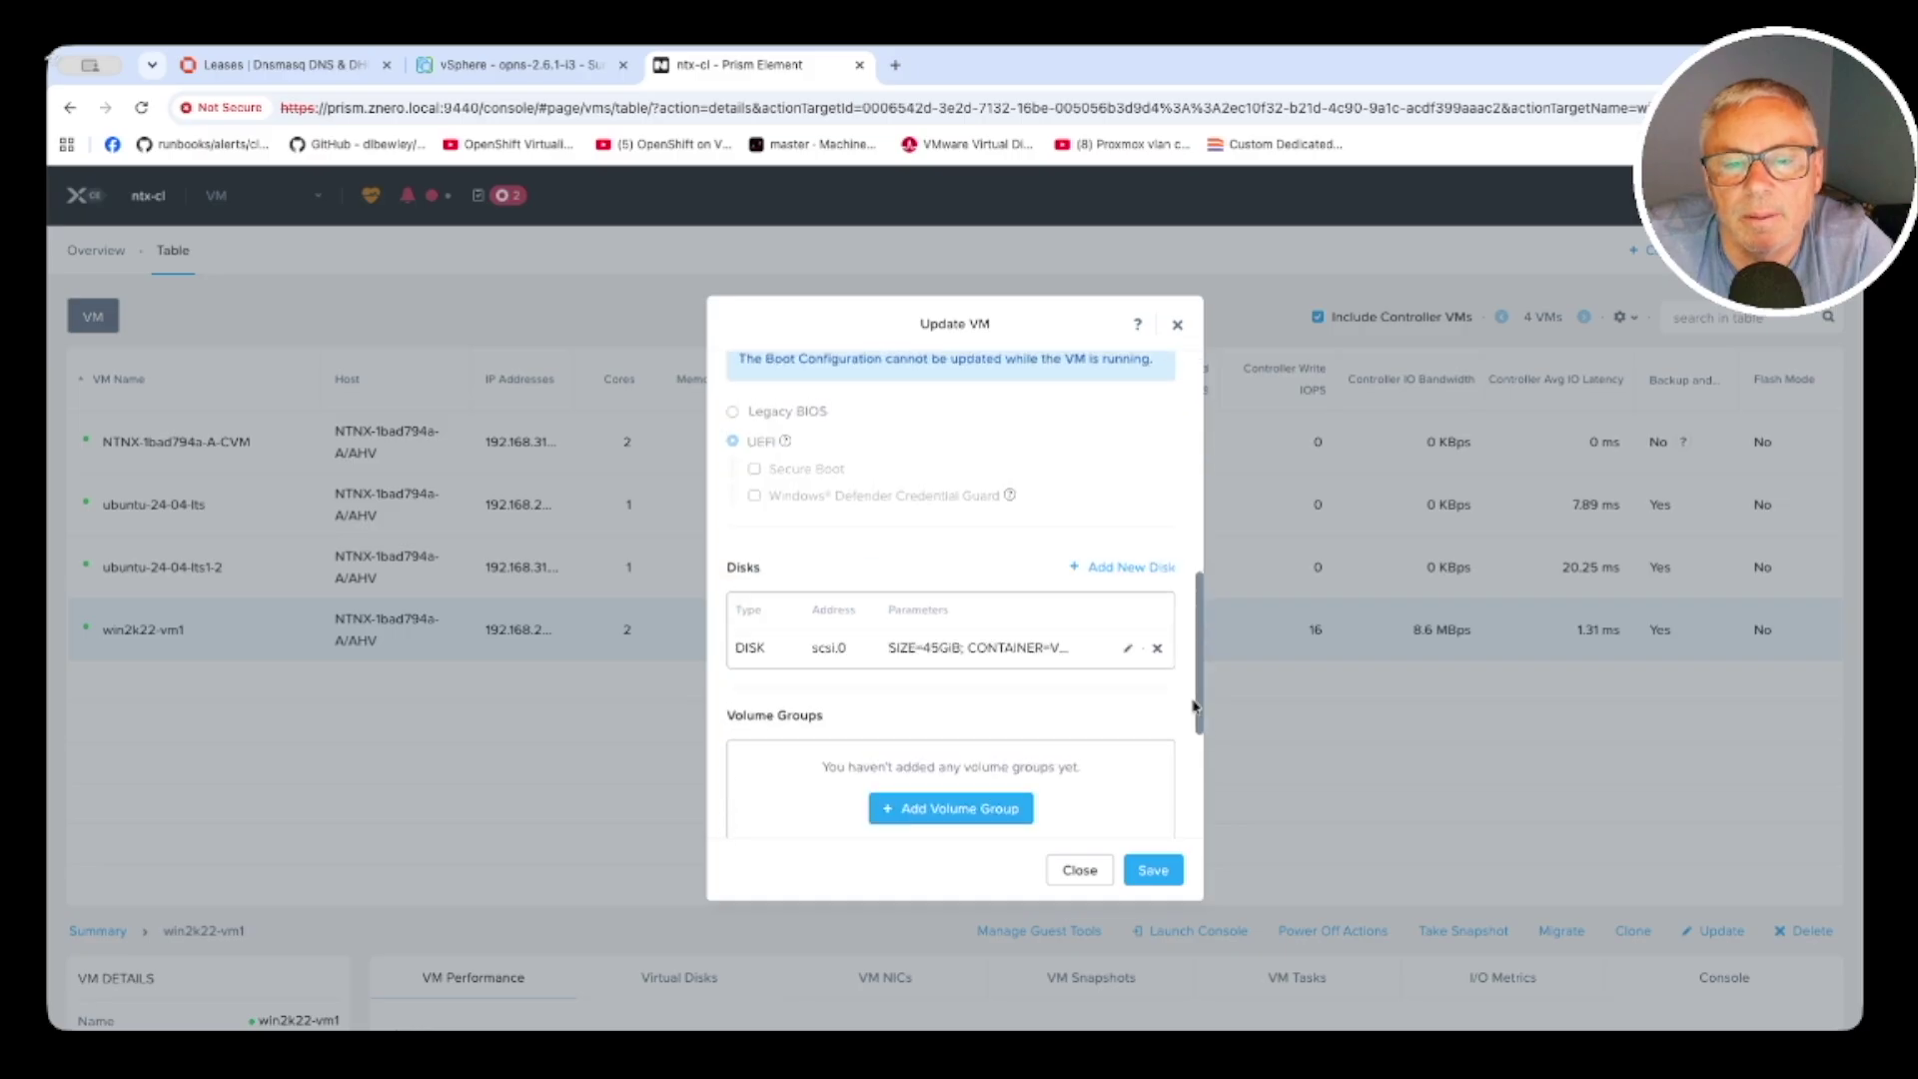
{"action": "scroll", "coordinate": [1009, 719], "scroll_direction": "down", "scroll_amount": 3}
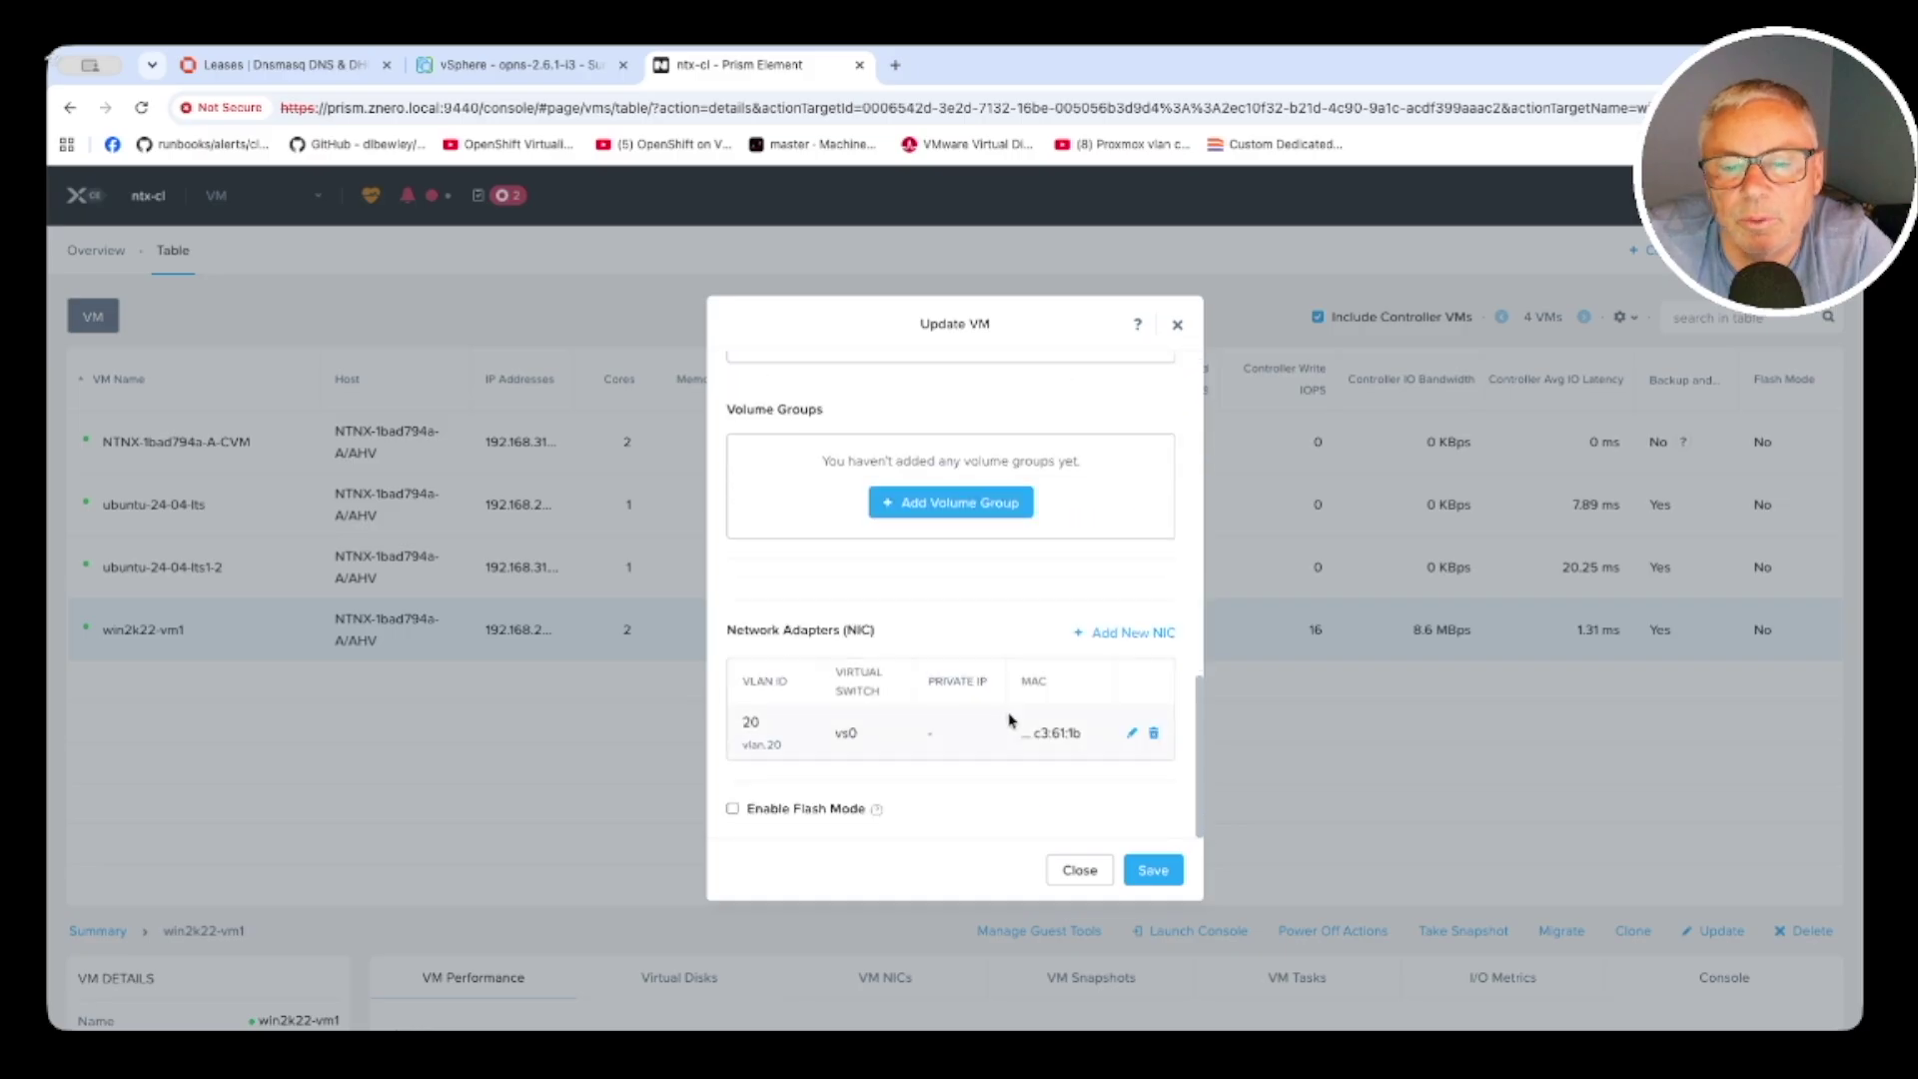
{"action": "left_click", "coordinate": [1128, 635]}
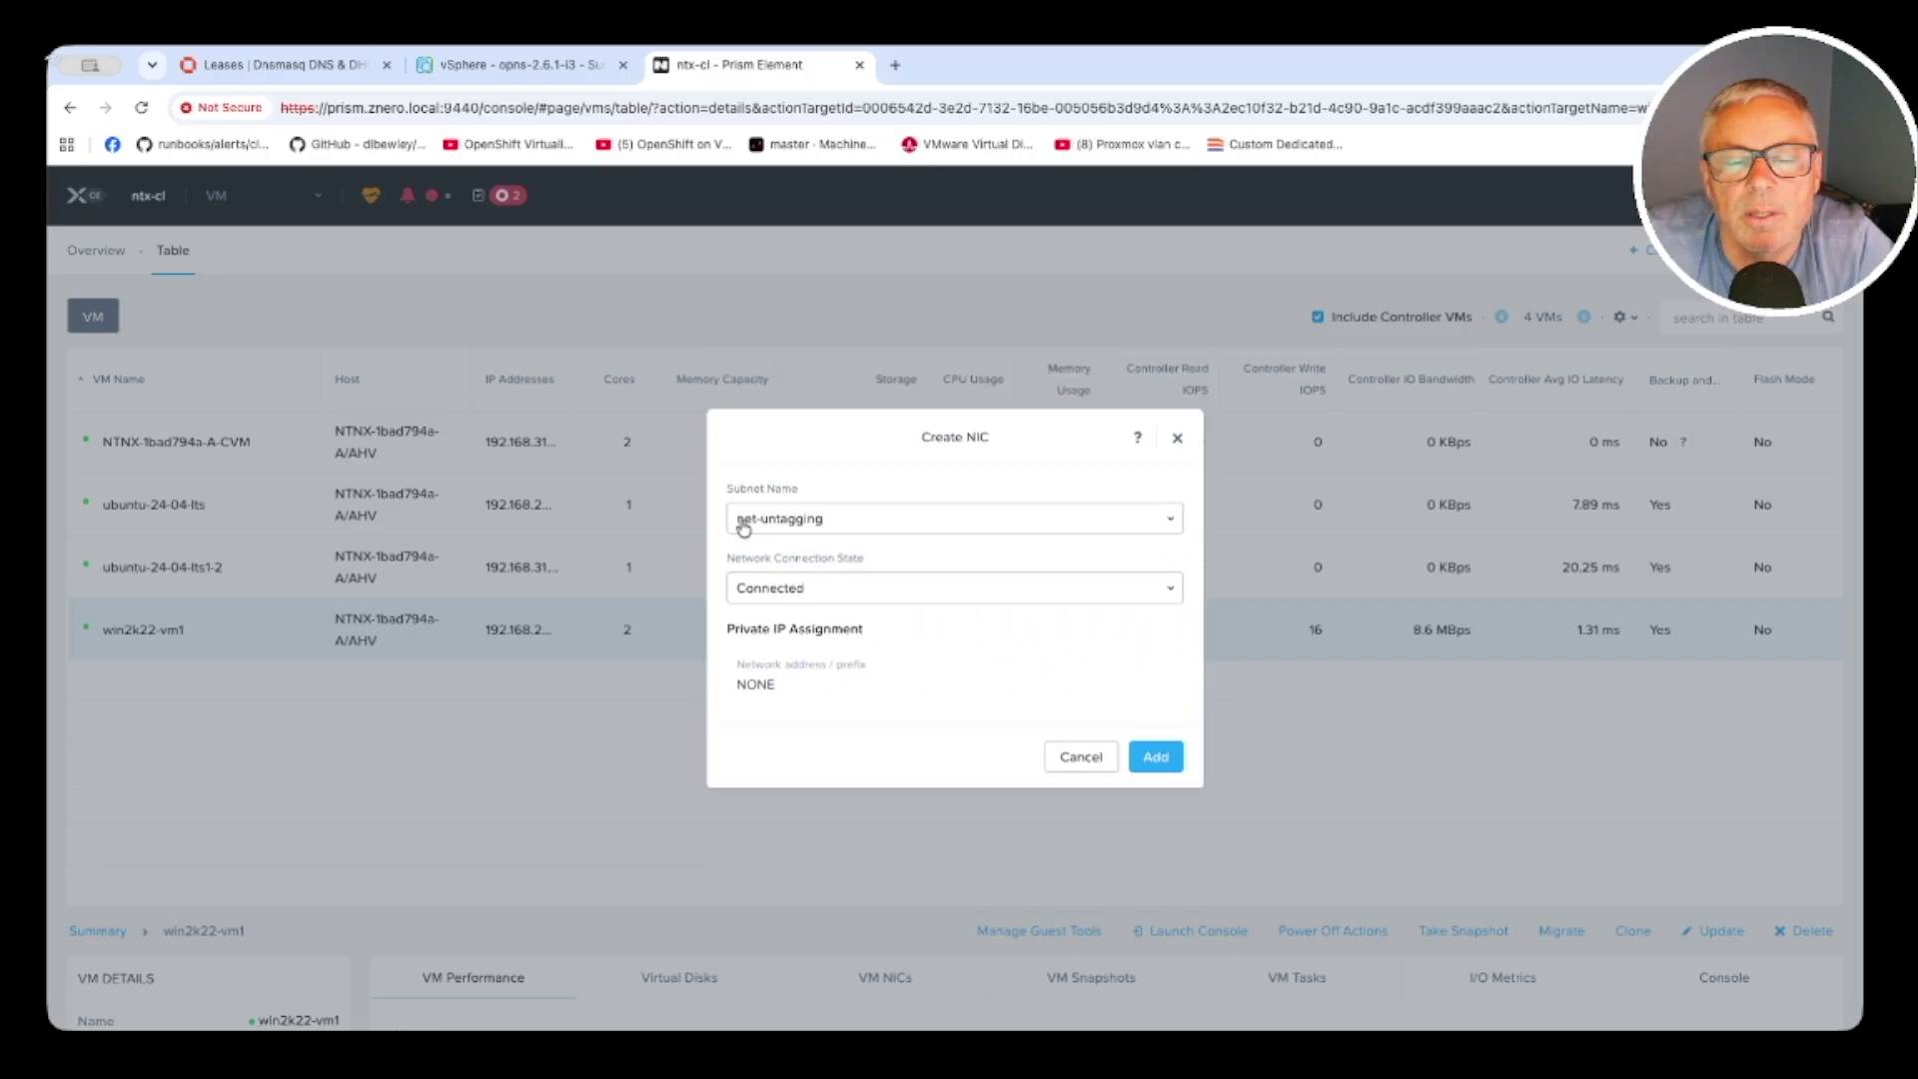
{"action": "left_click", "coordinate": [816, 518]}
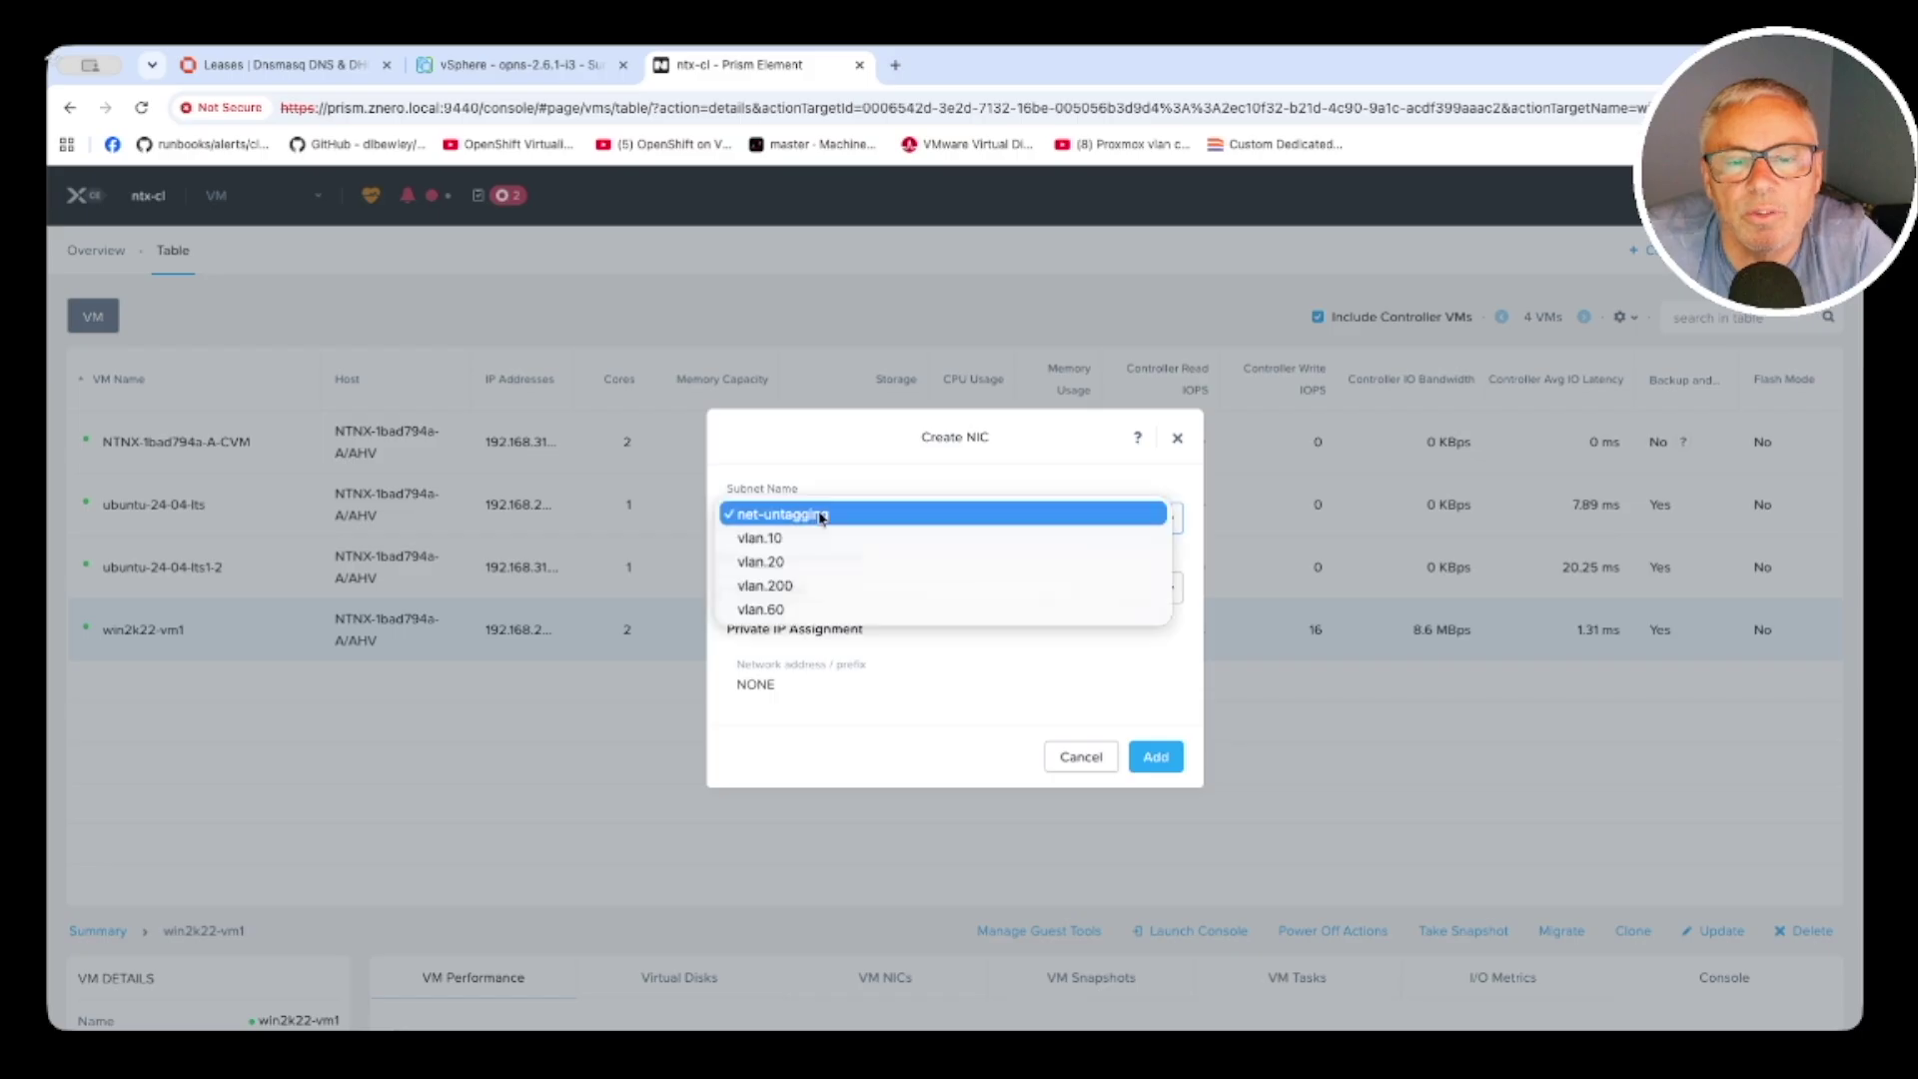
{"action": "left_click", "coordinate": [792, 593]}
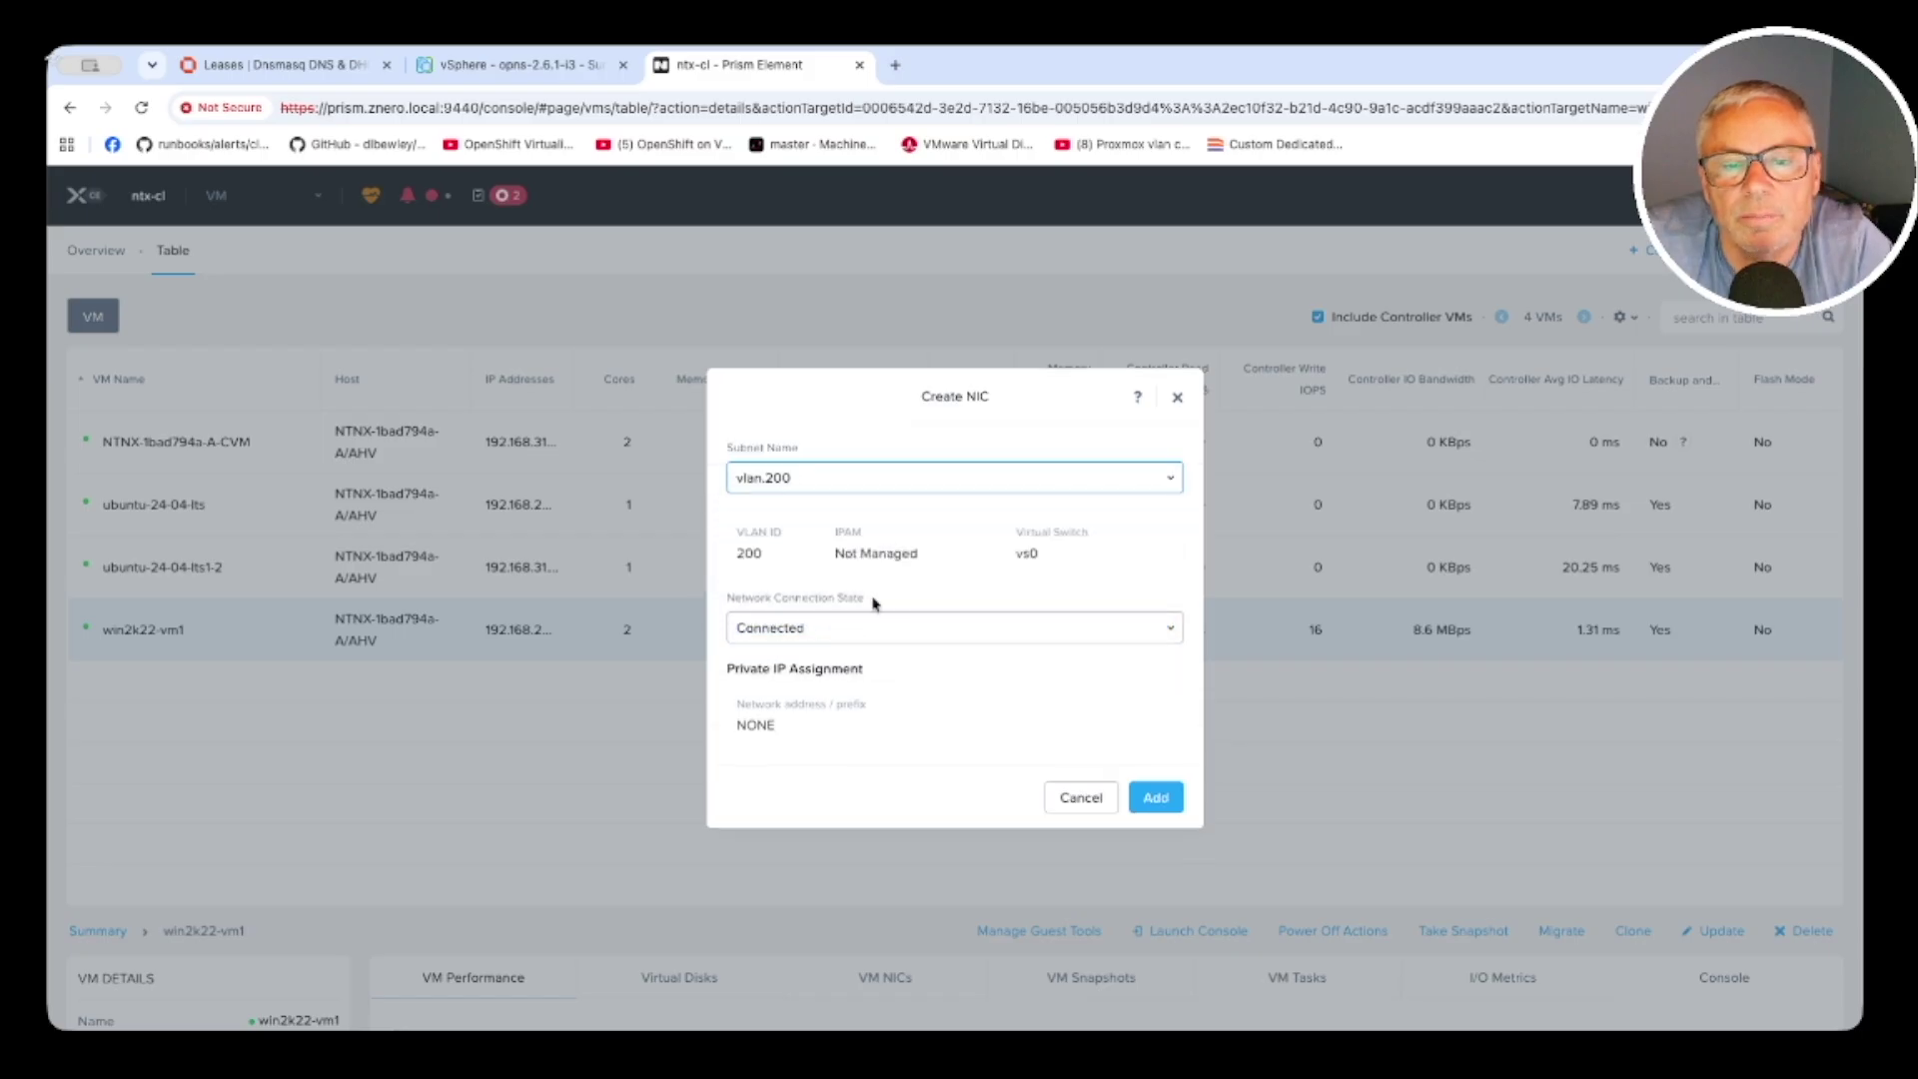
{"action": "left_click", "coordinate": [1155, 800]}
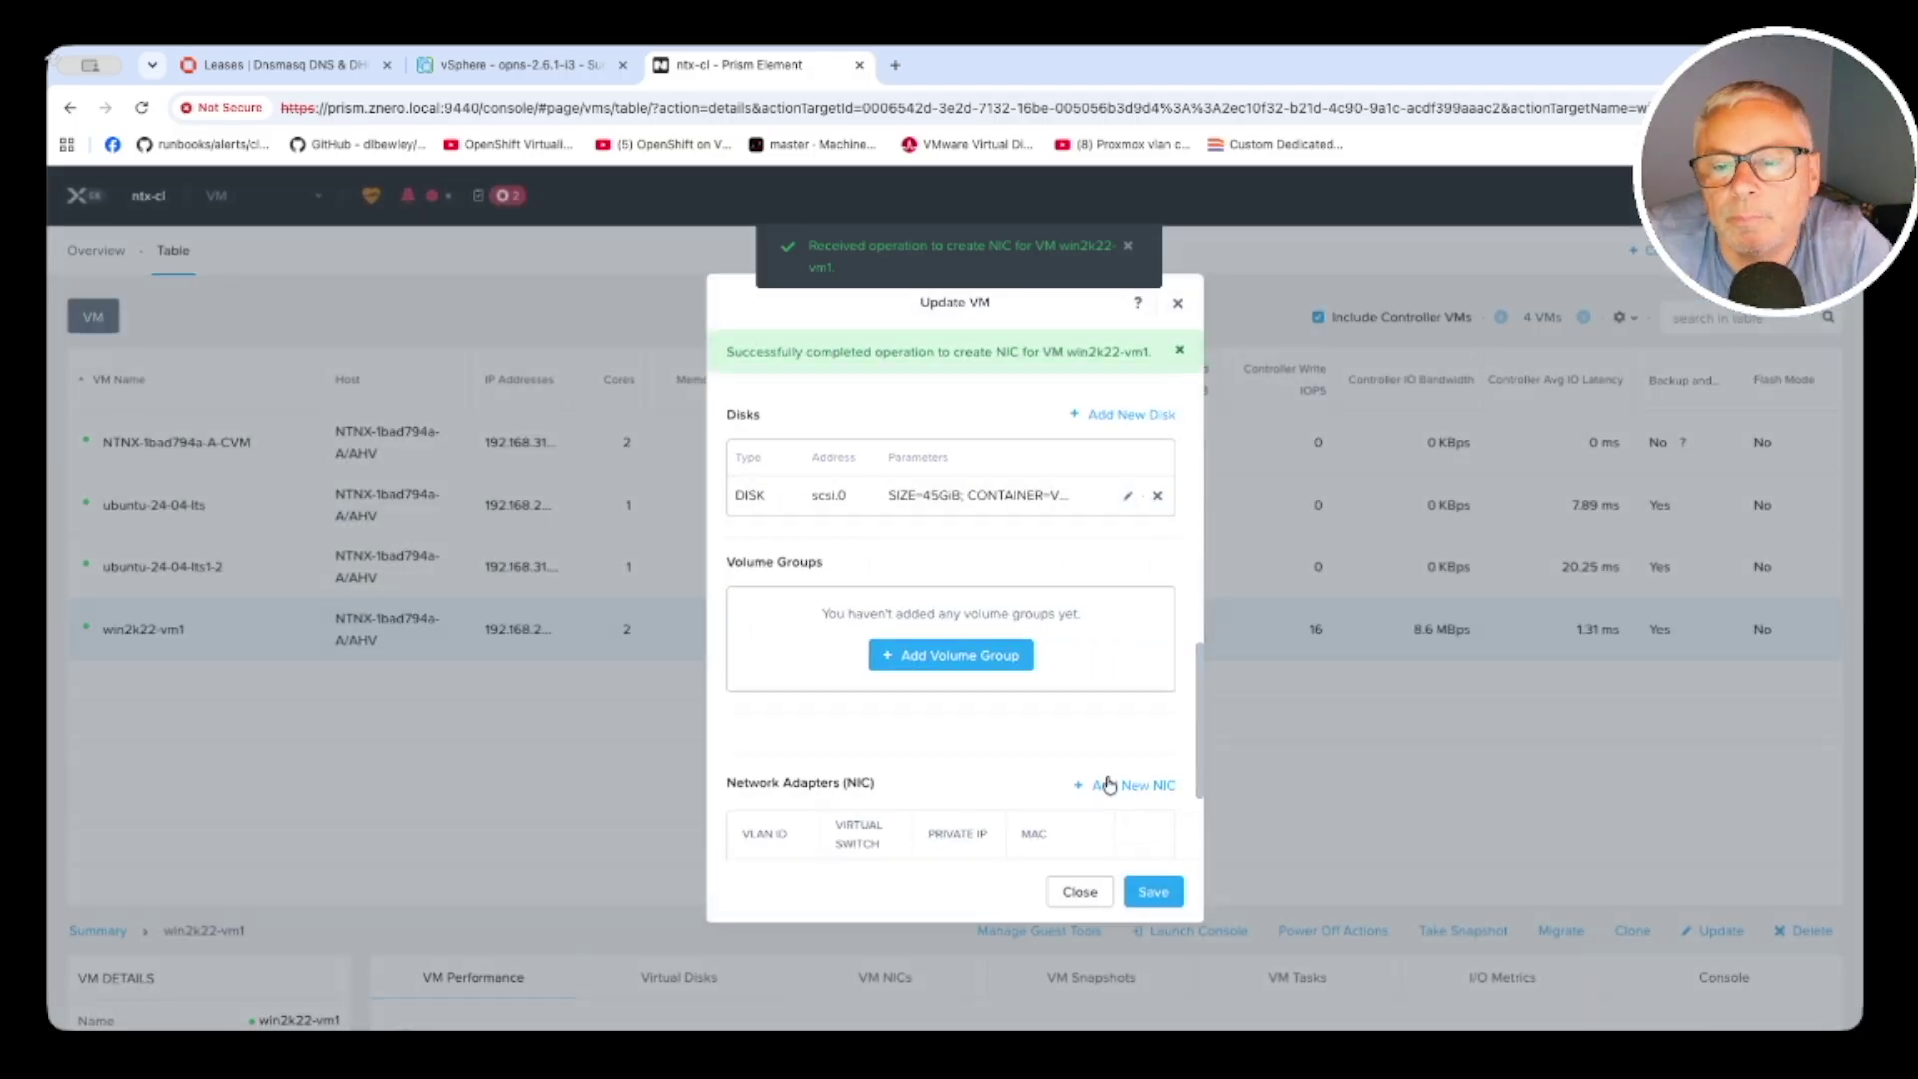
{"action": "scroll", "coordinate": [1108, 784], "scroll_direction": "down", "scroll_amount": 2}
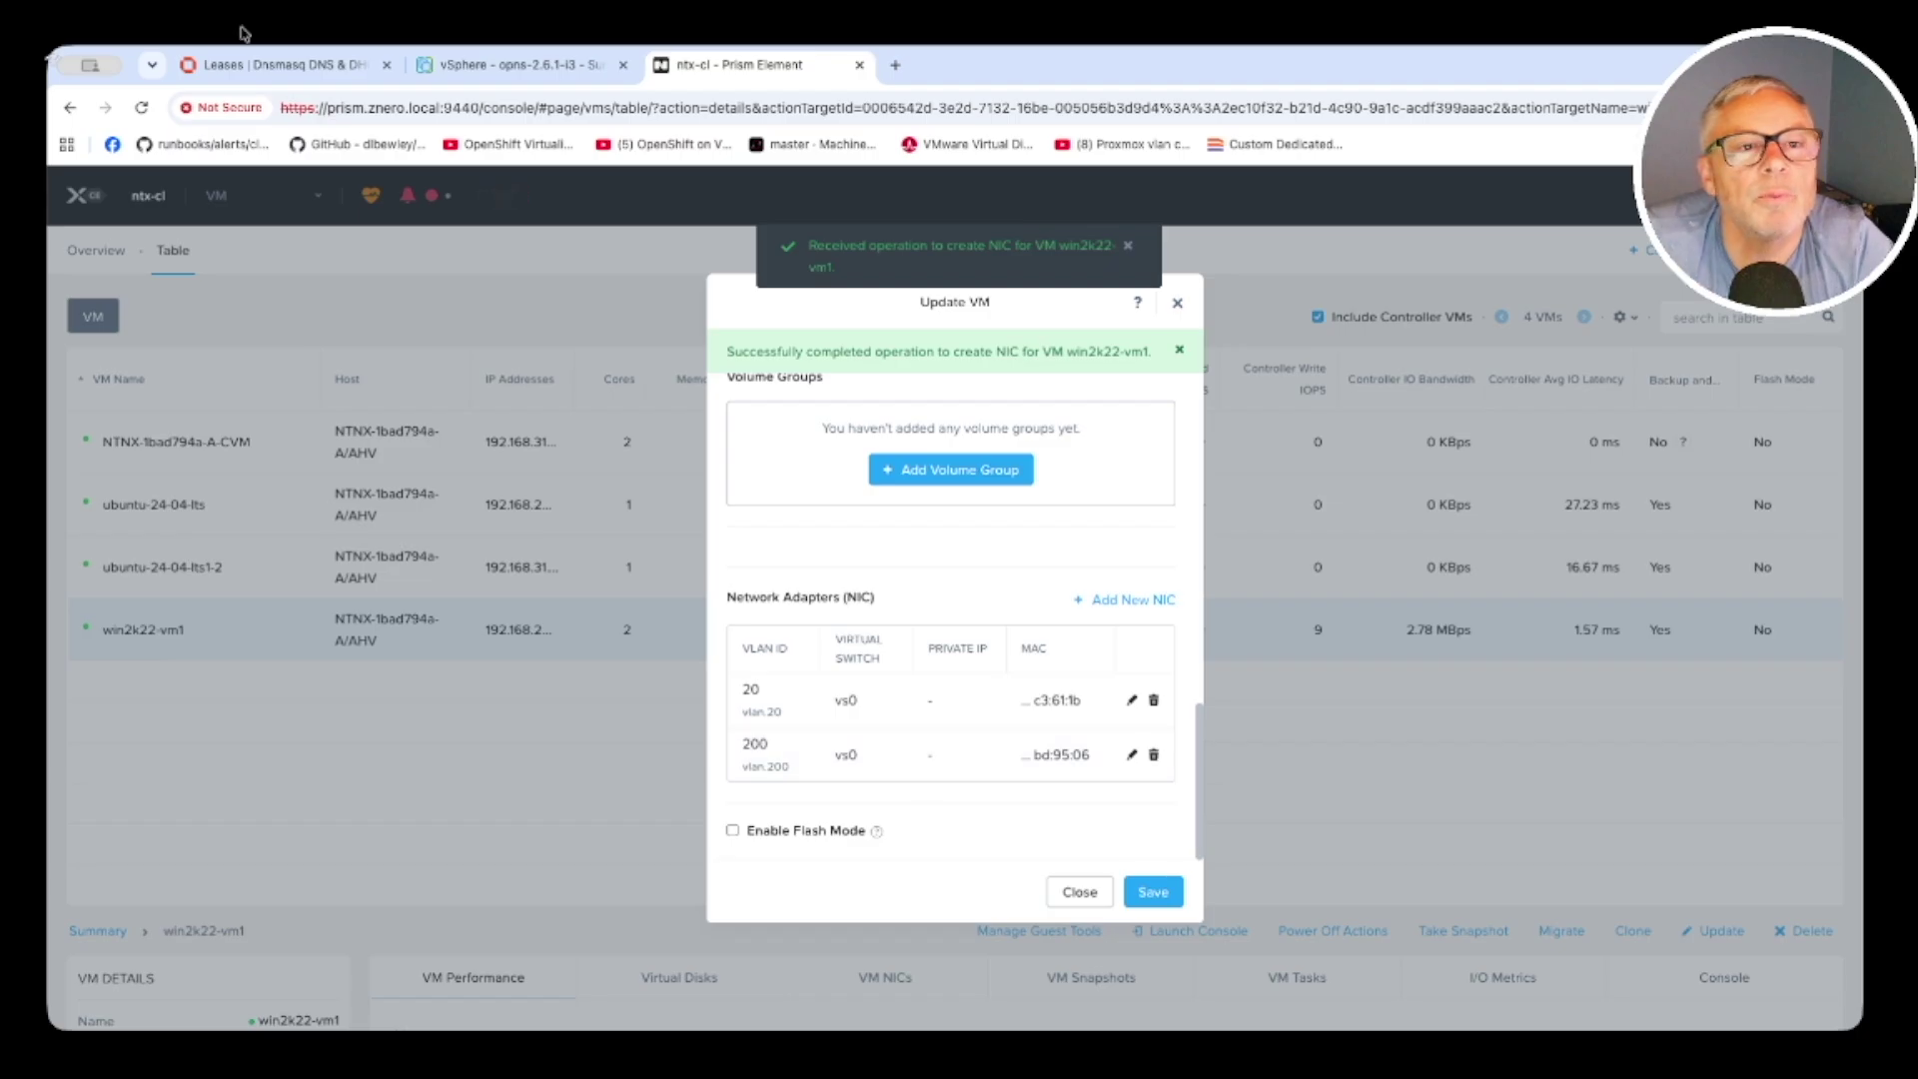
{"action": "left_click", "coordinate": [1134, 599]}
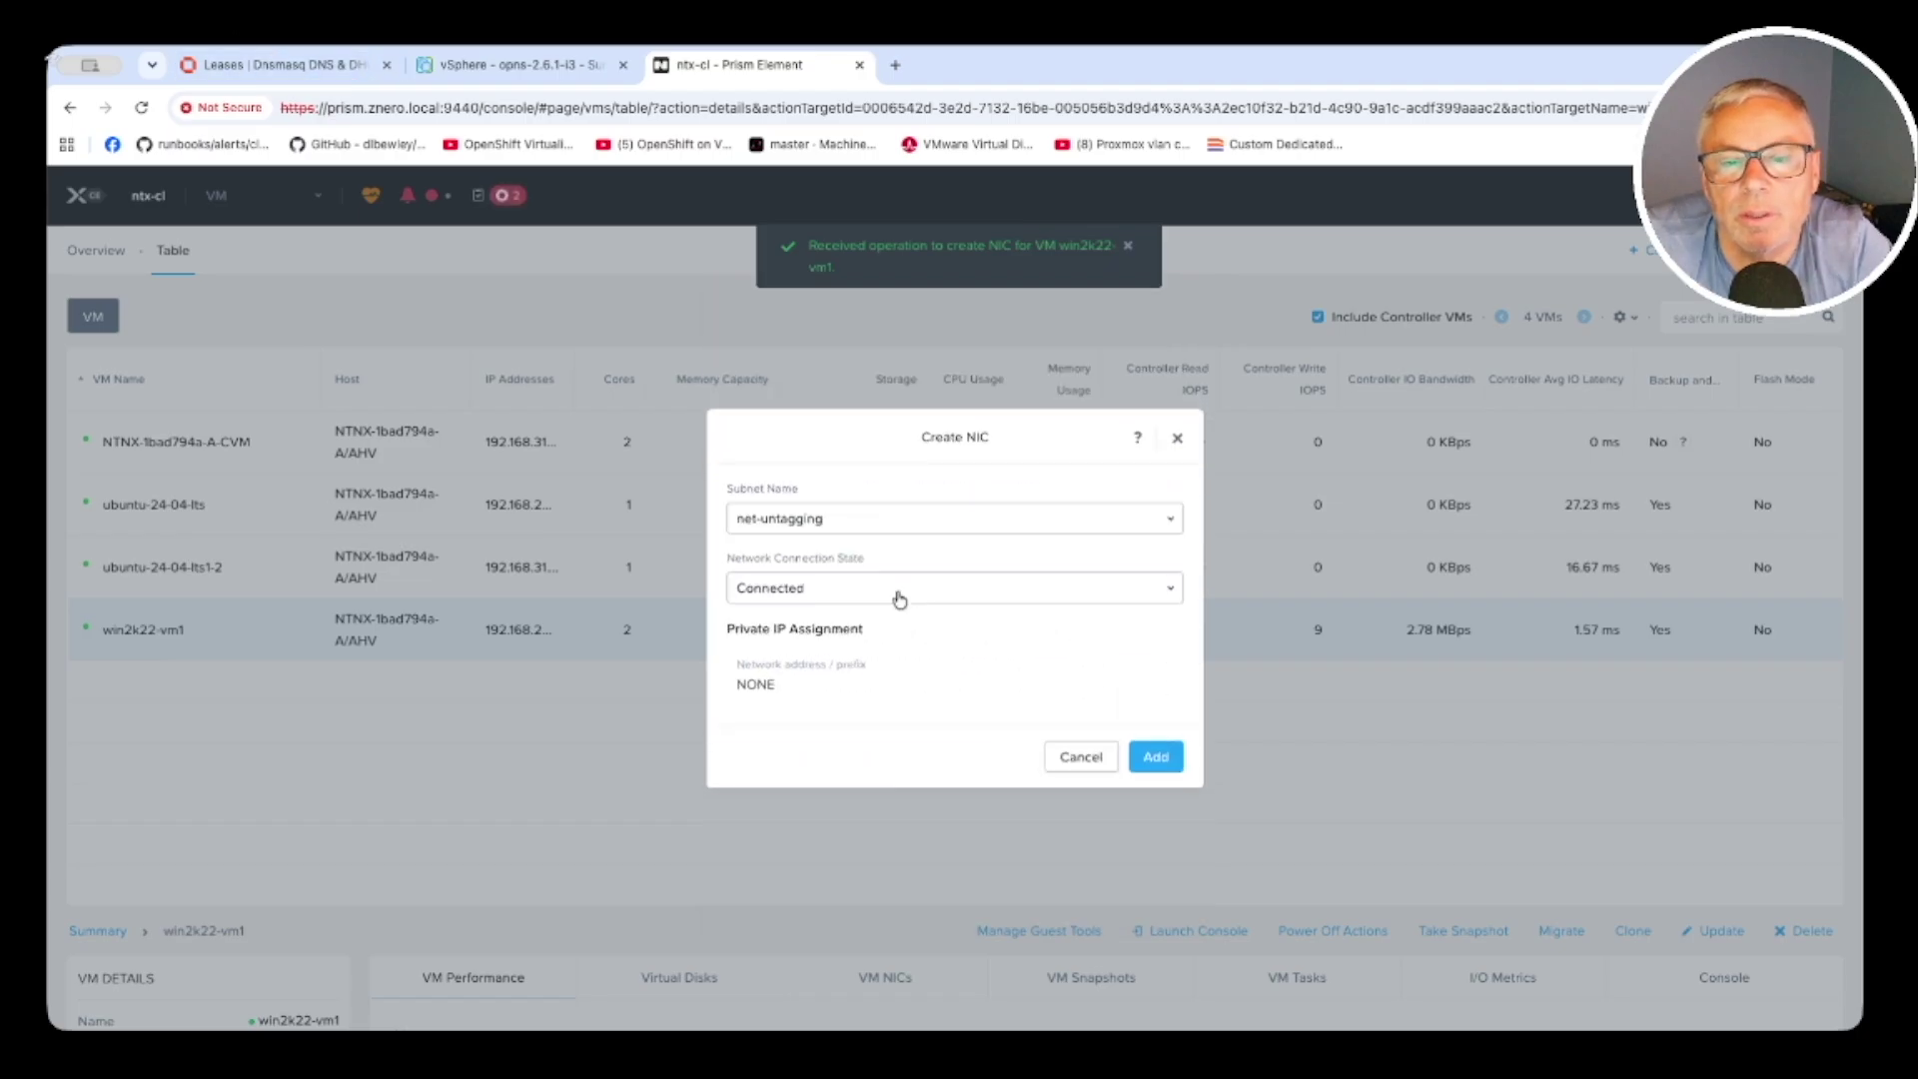
{"action": "left_click", "coordinate": [802, 530]}
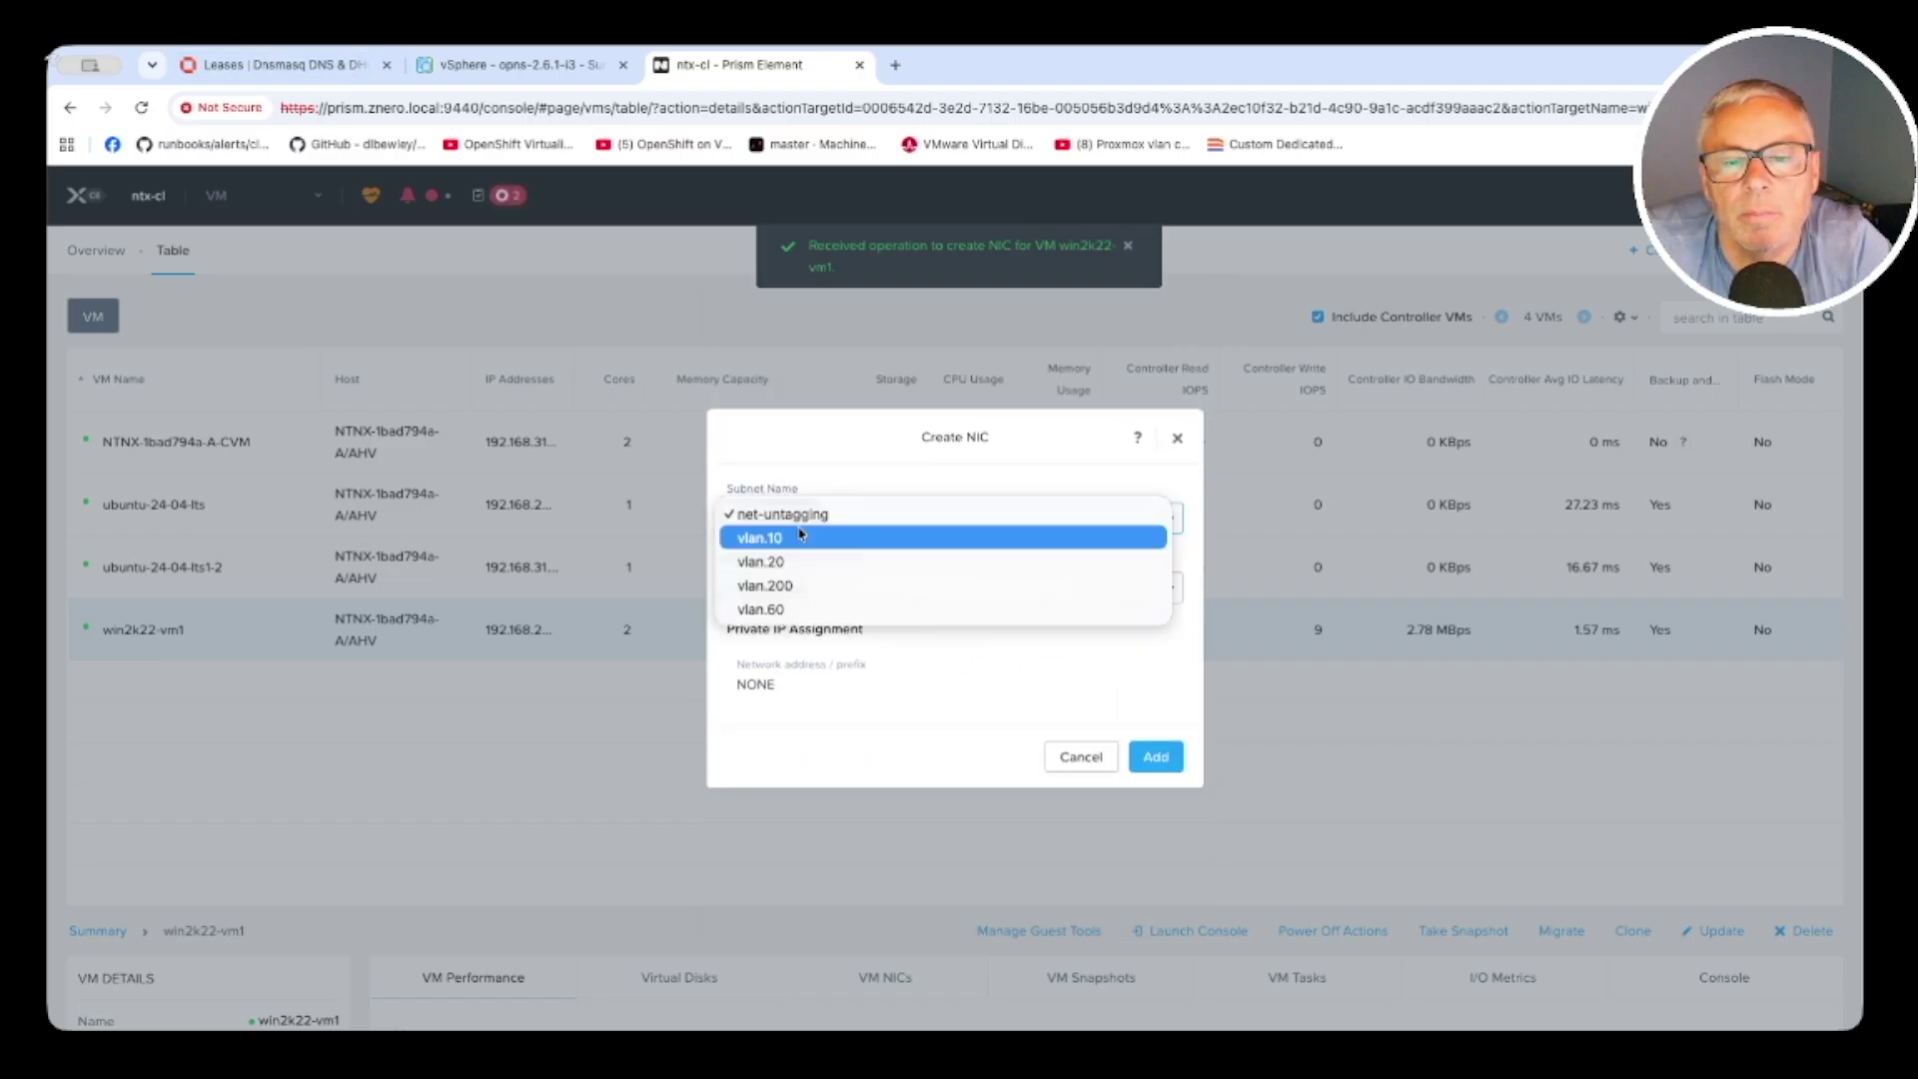
{"action": "left_click", "coordinate": [937, 722]}
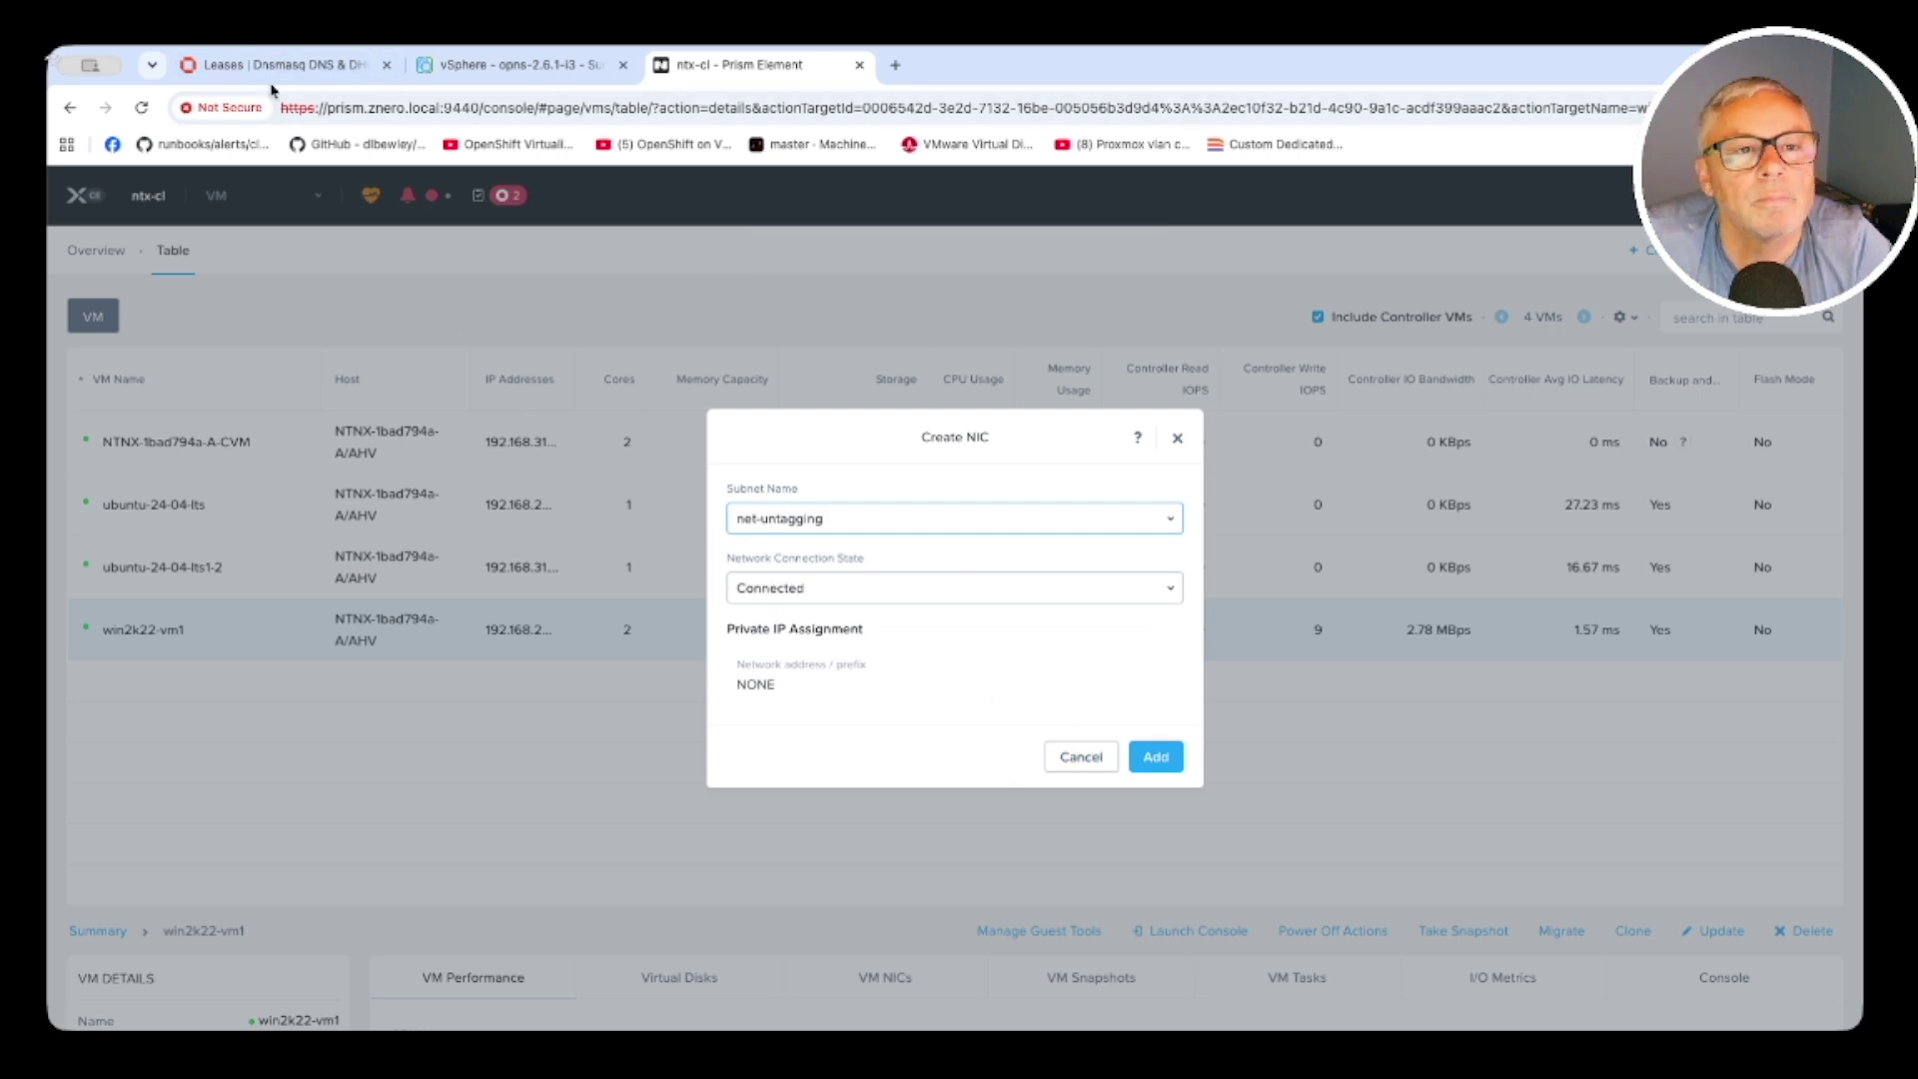
{"action": "left_click", "coordinate": [1073, 760]}
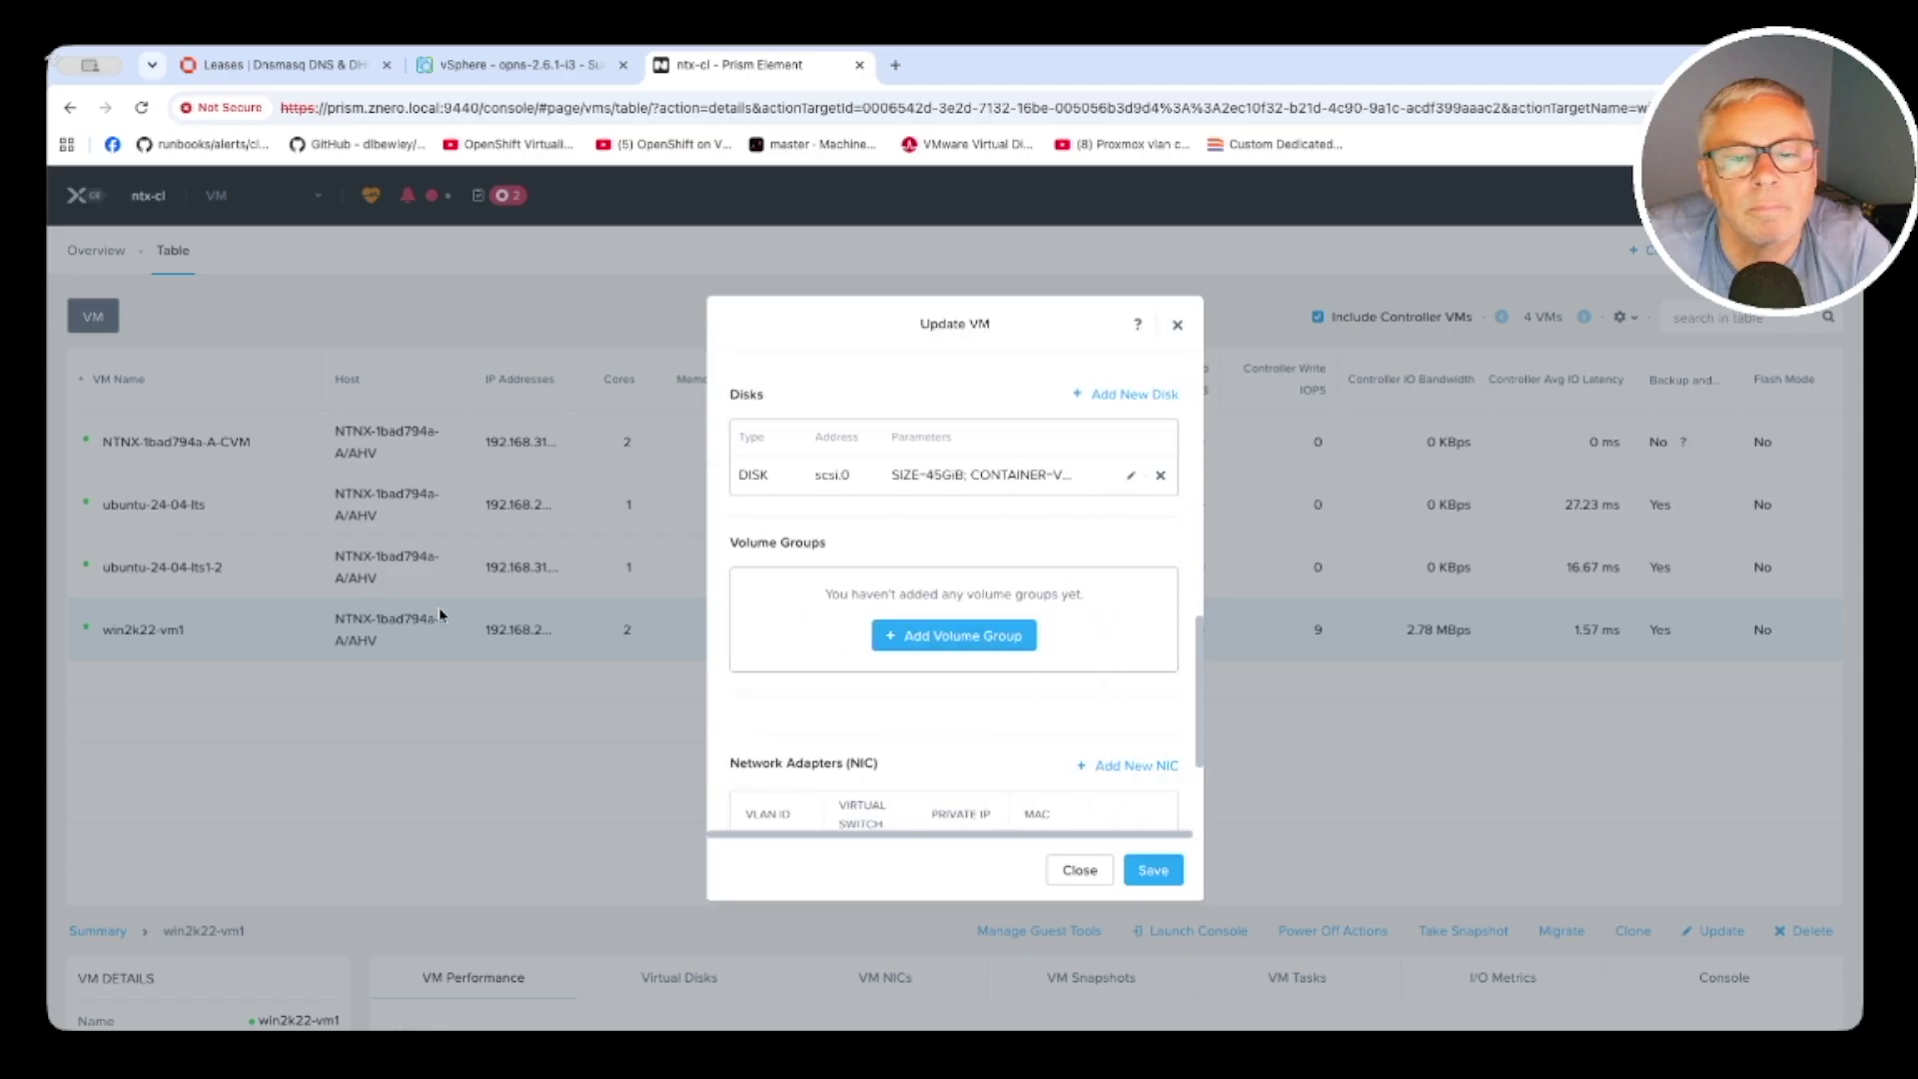
Save the win2k22-vm1 update with its vlan.20 and vlan.200 network adapters
{"action": "scroll", "coordinate": [975, 697], "scroll_direction": "down", "scroll_amount": 5}
{"action": "left_click", "coordinate": [1150, 870]}
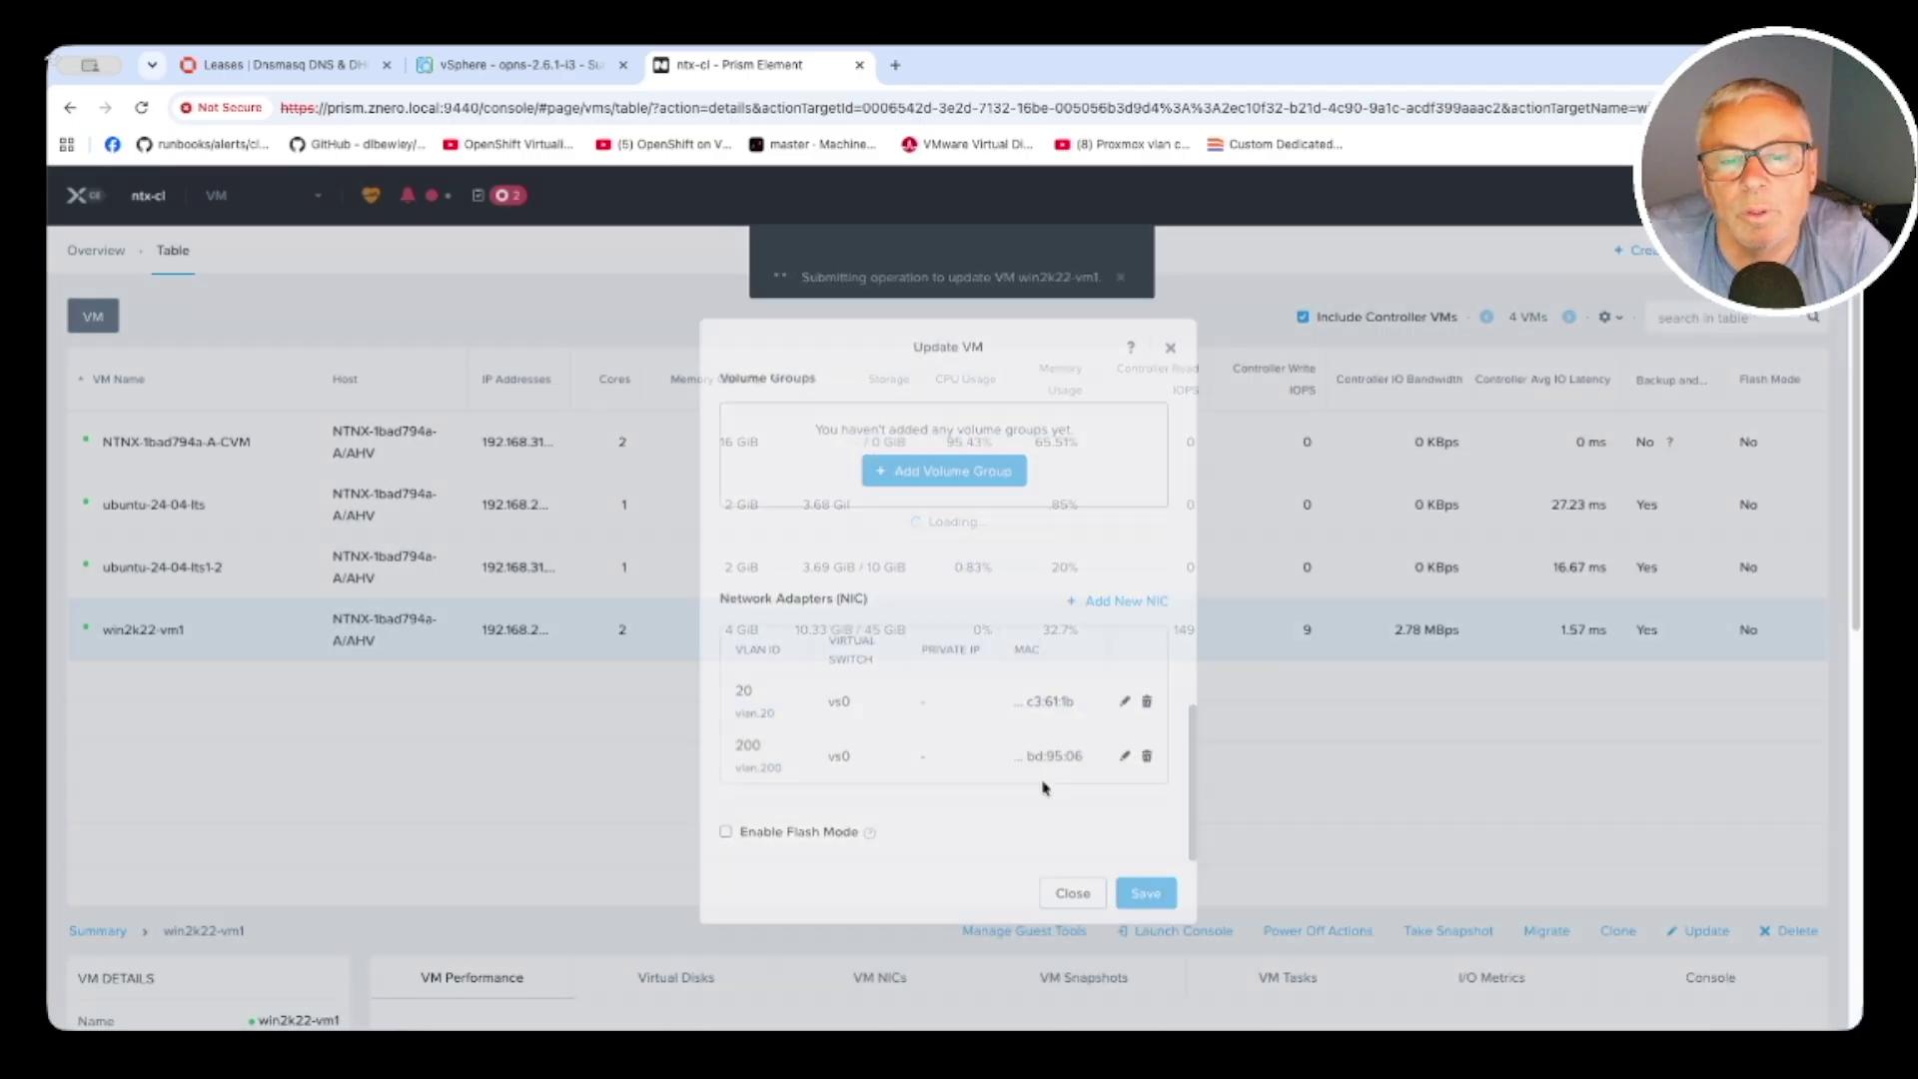
Check the assigned VLAN interfaces and leases in OPNsense, then inspect win2k22-vm1's IP addresses in Prism Element
{"action": "left_click", "coordinate": [280, 63]}
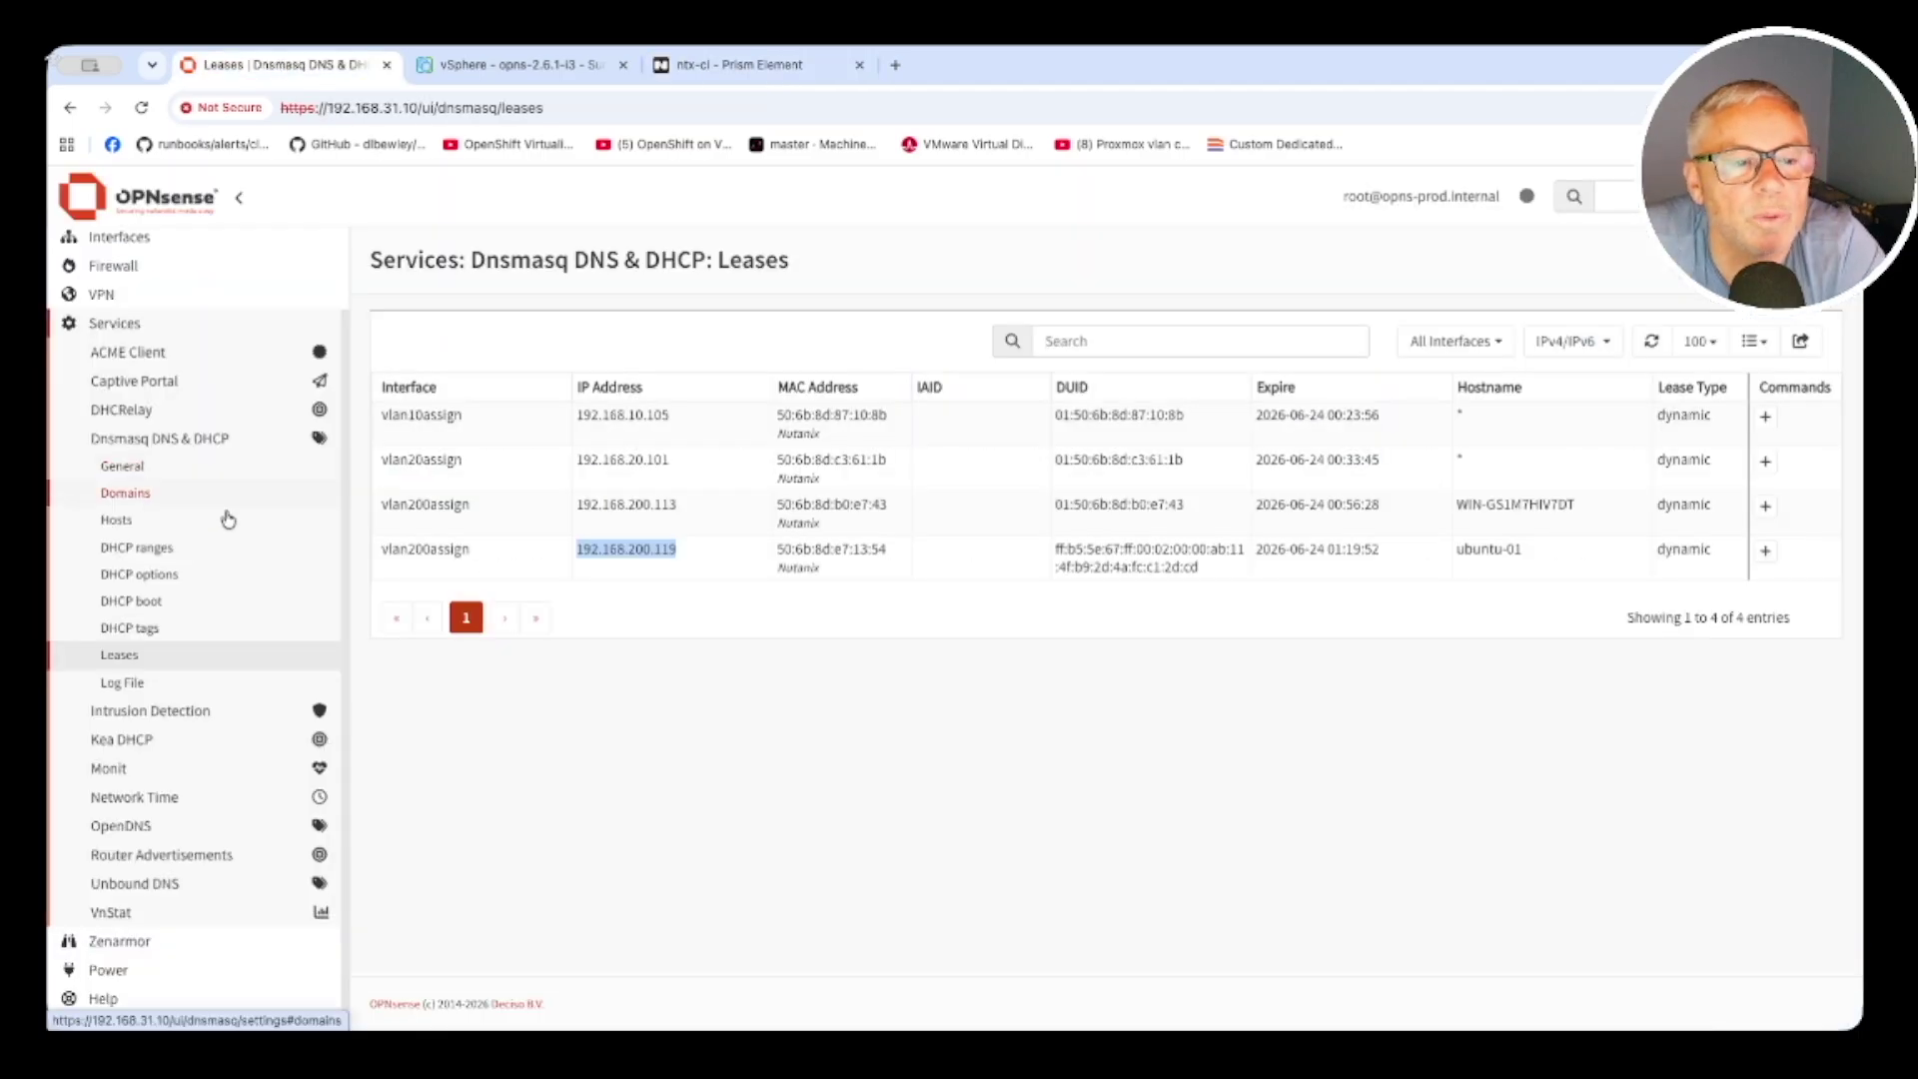
{"action": "left_click", "coordinate": [118, 323]}
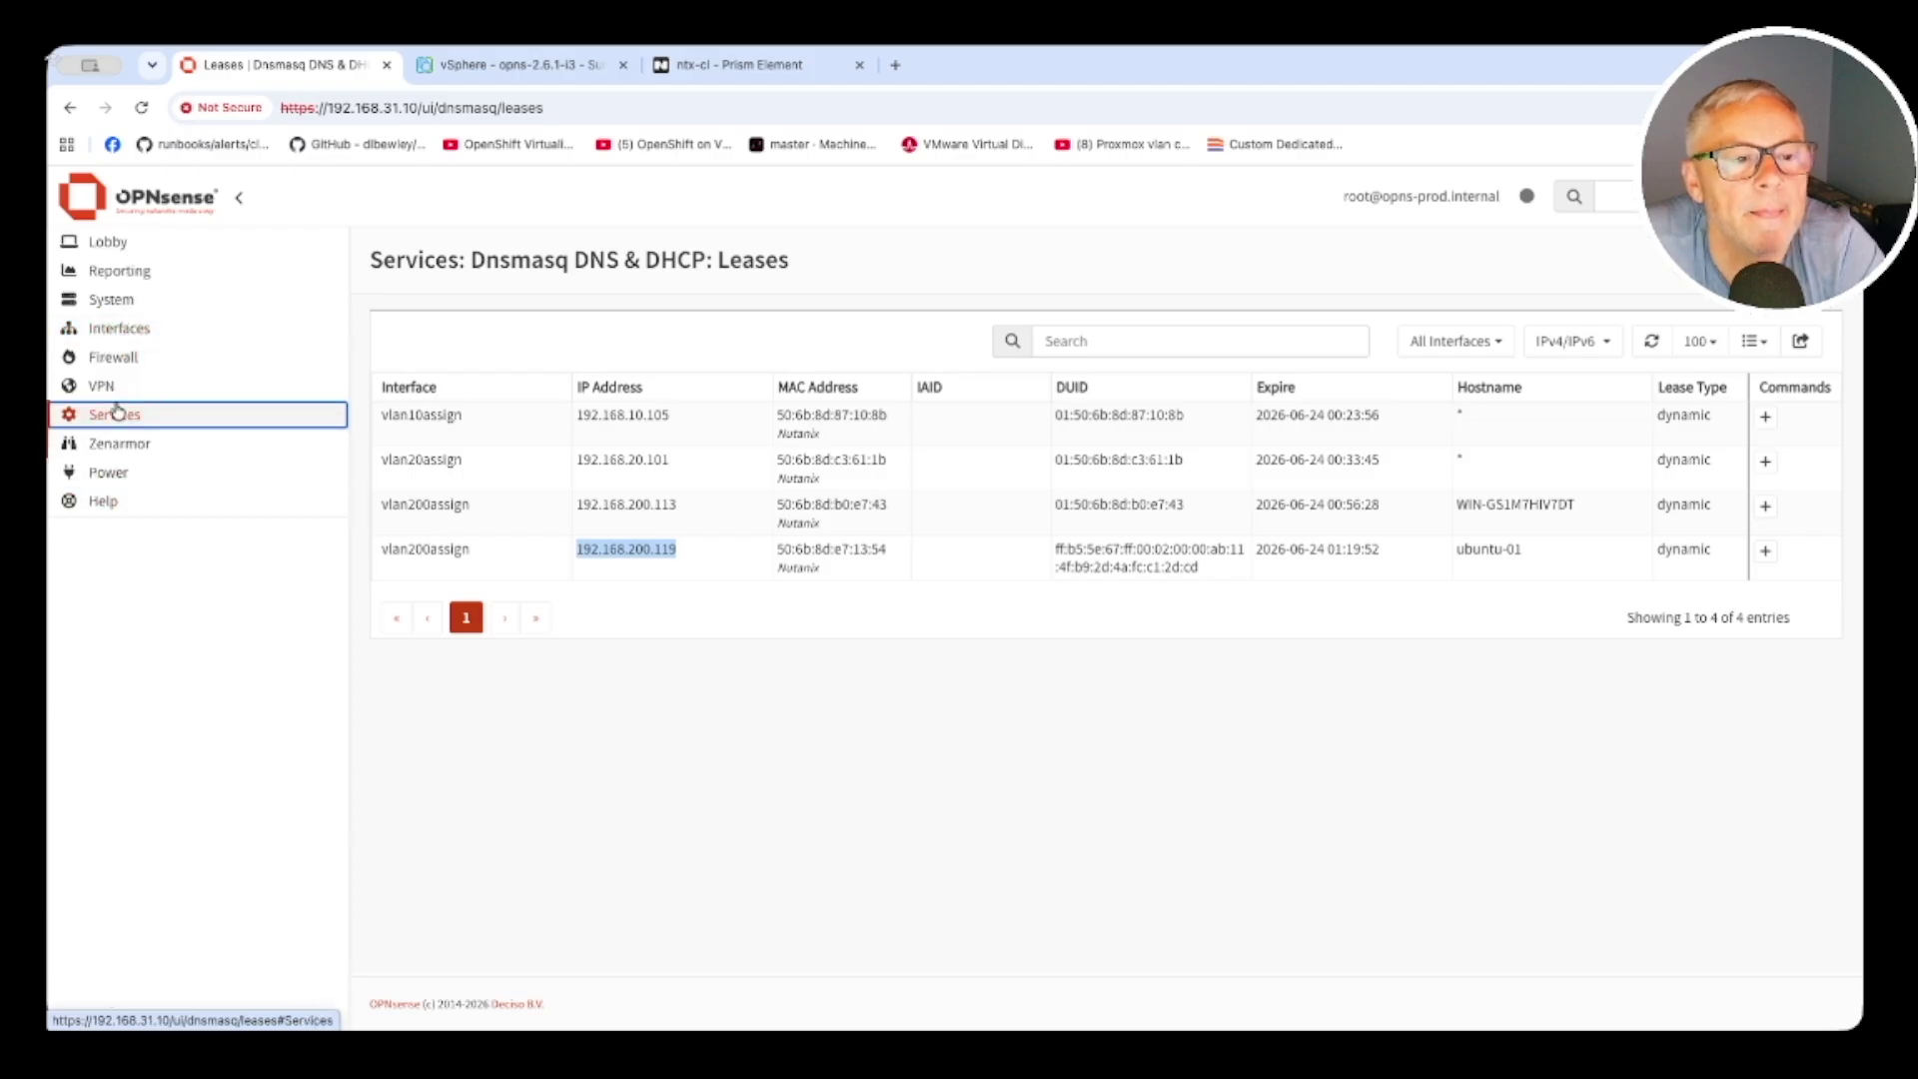
{"action": "left_click", "coordinate": [116, 329]}
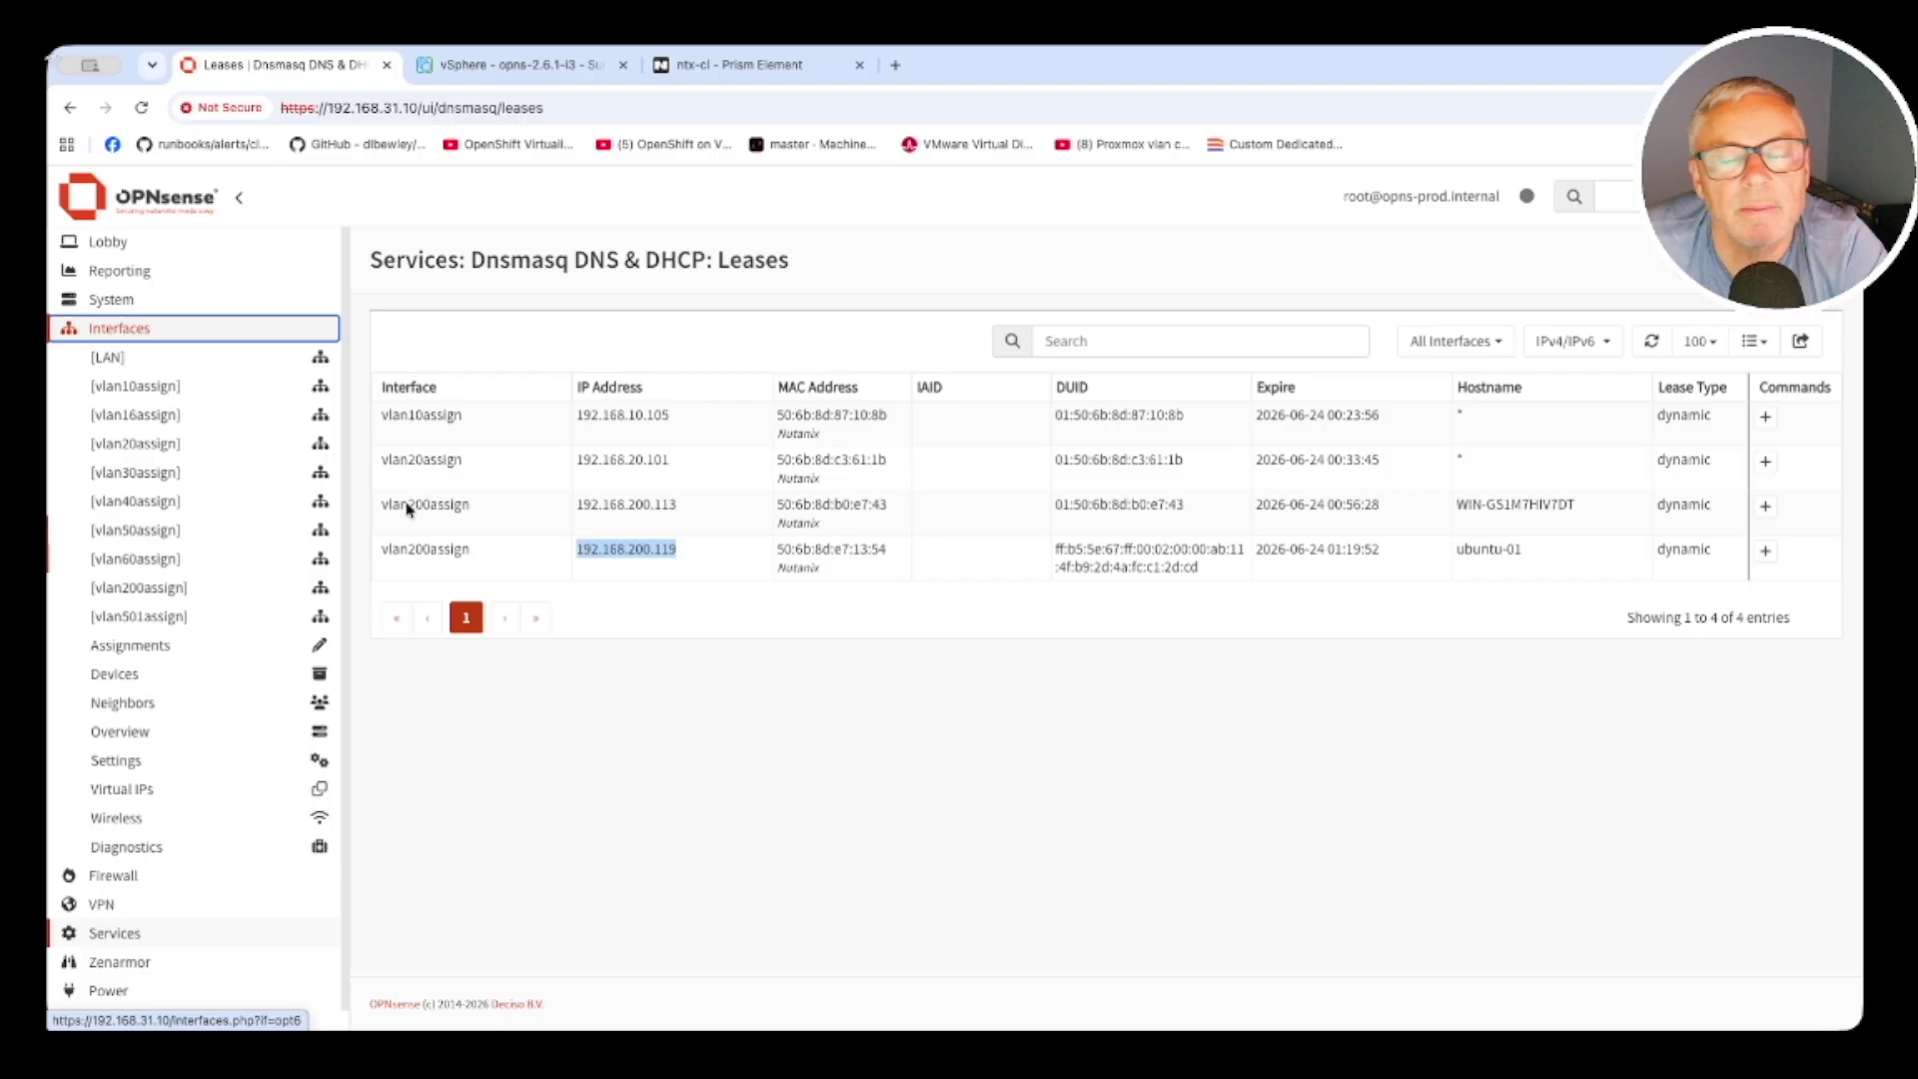
{"action": "left_click", "coordinate": [739, 65]}
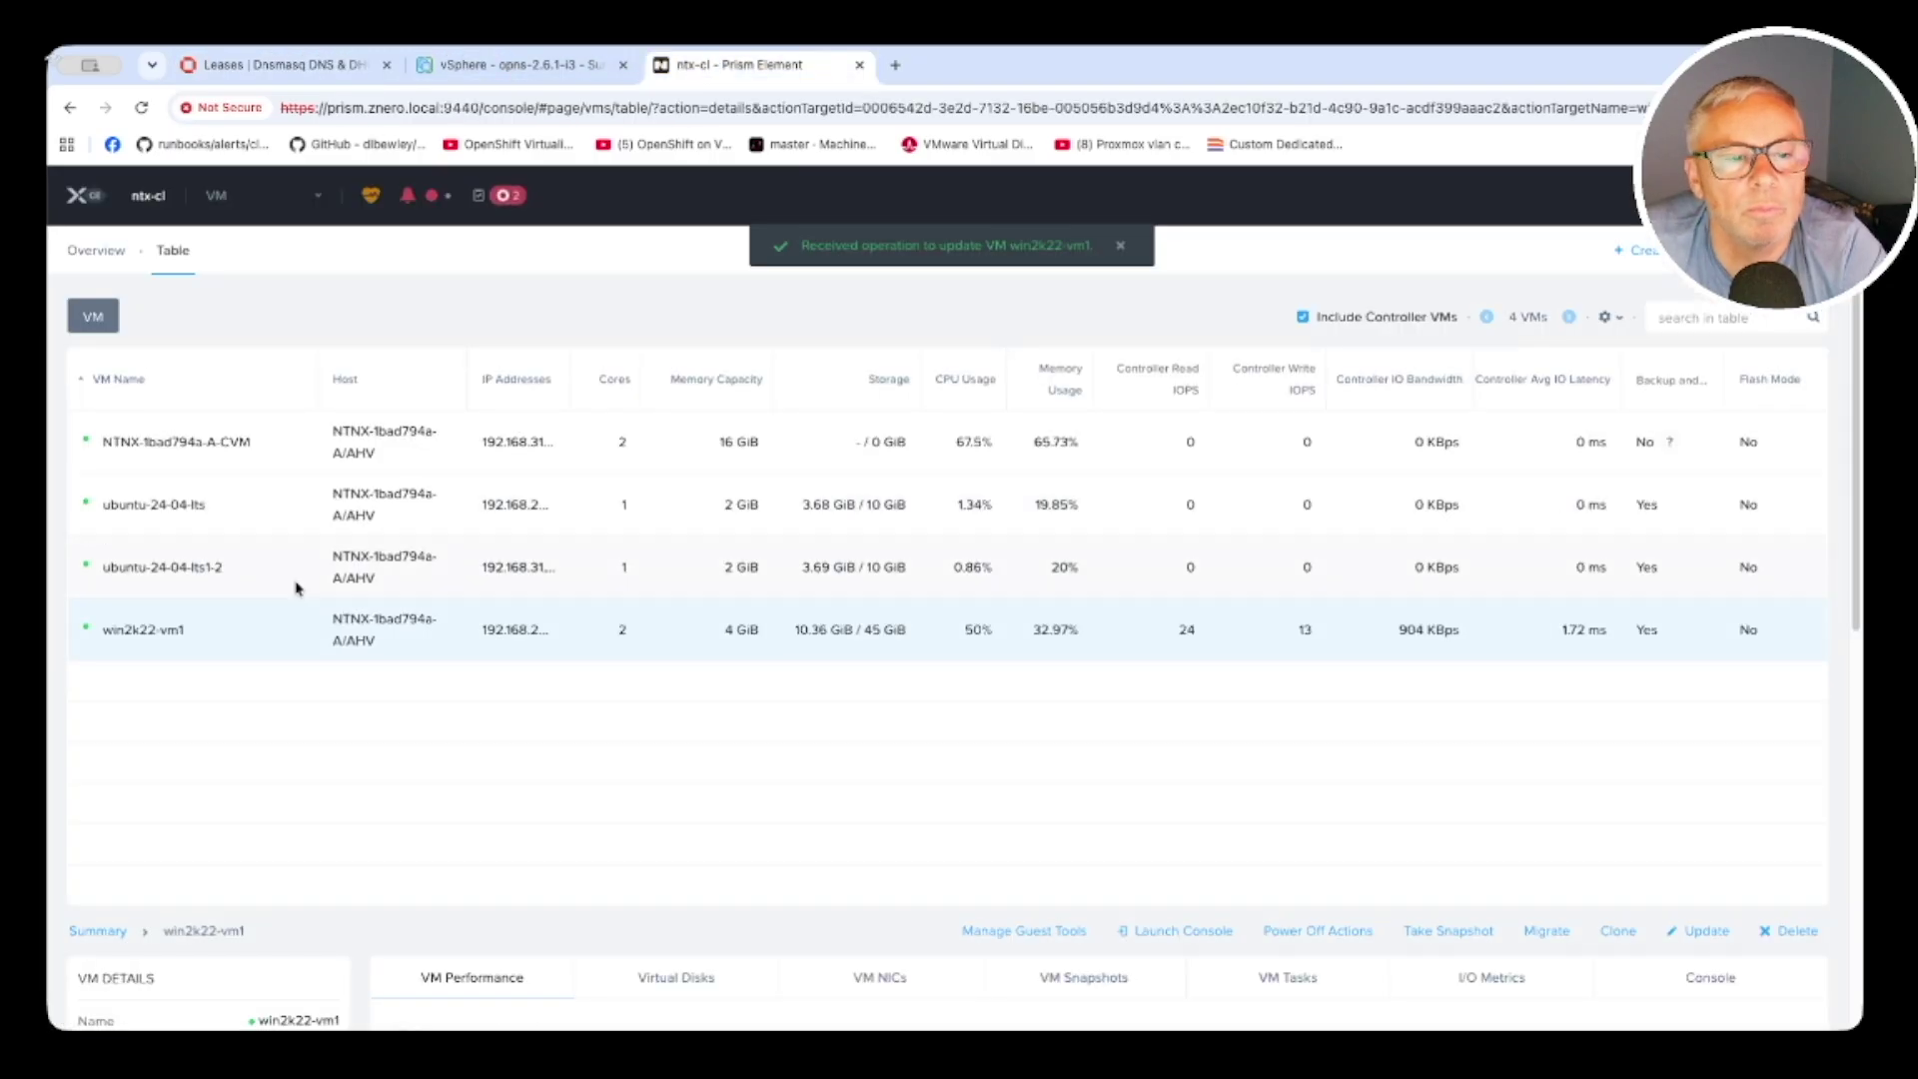
{"action": "mouse_move", "coordinate": [515, 633]}
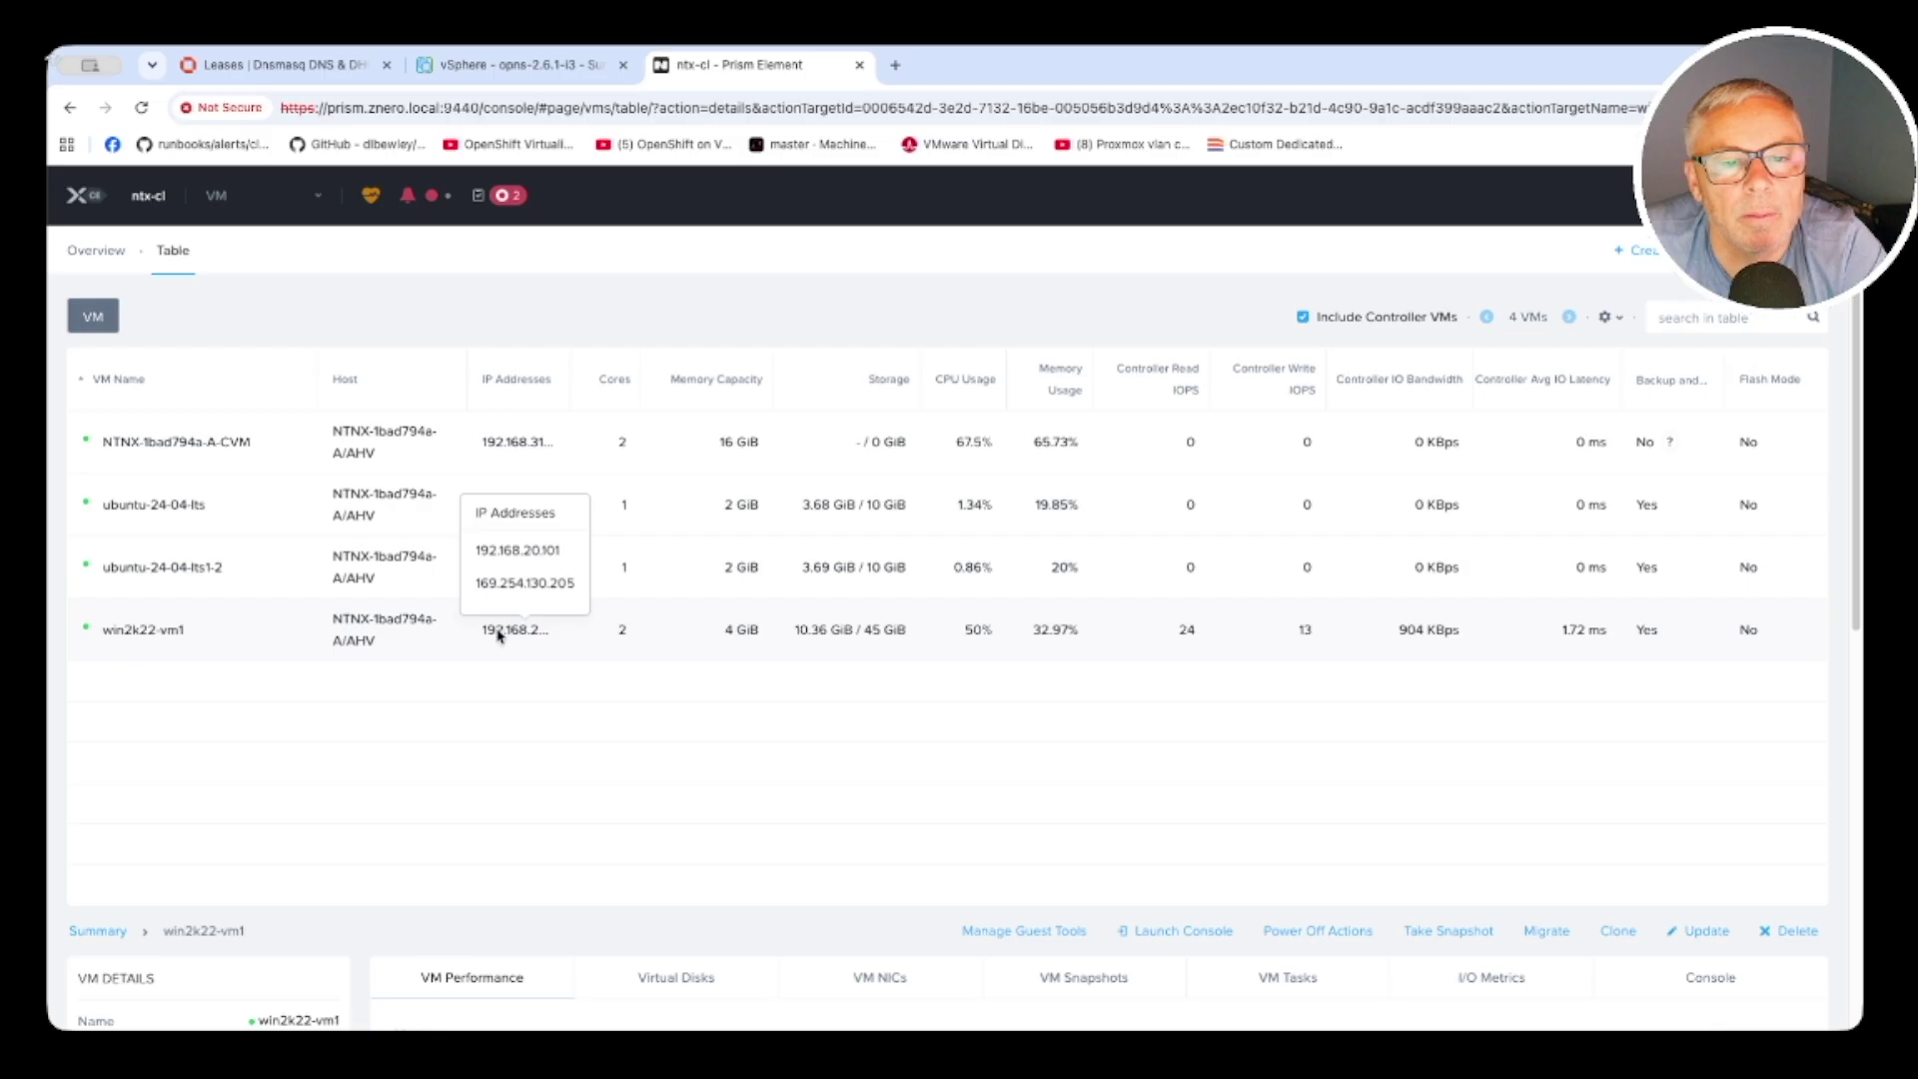
Open the subnet list in the cluster's network configuration and copy the subnet name vlan.10
{"action": "left_click", "coordinate": [224, 202]}
{"action": "left_click", "coordinate": [248, 620]}
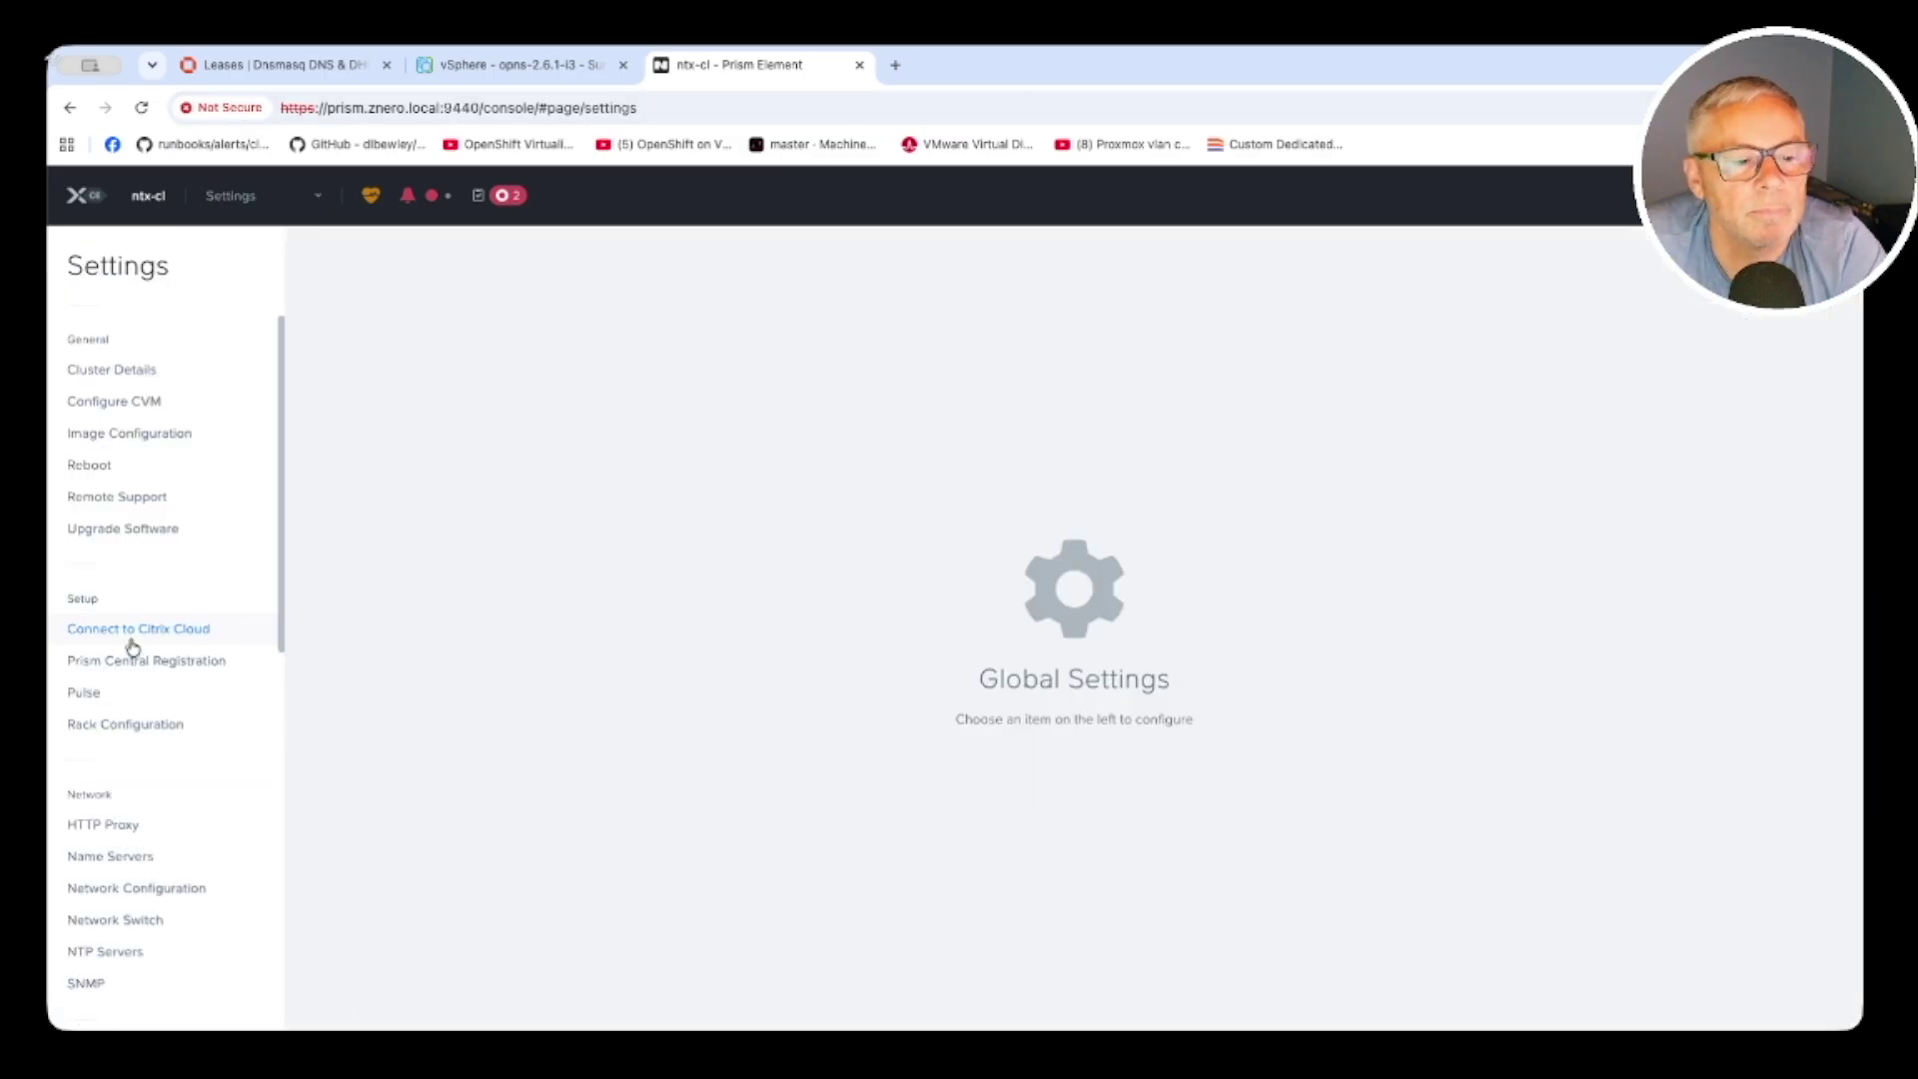
{"action": "scroll", "coordinate": [140, 689], "scroll_direction": "down", "scroll_amount": 3}
{"action": "left_click", "coordinate": [130, 536]}
{"action": "left_click_drag", "start_coordinate": [745, 484], "coordinate": [687, 479]}
{"action": "right_click", "coordinate": [699, 465]}
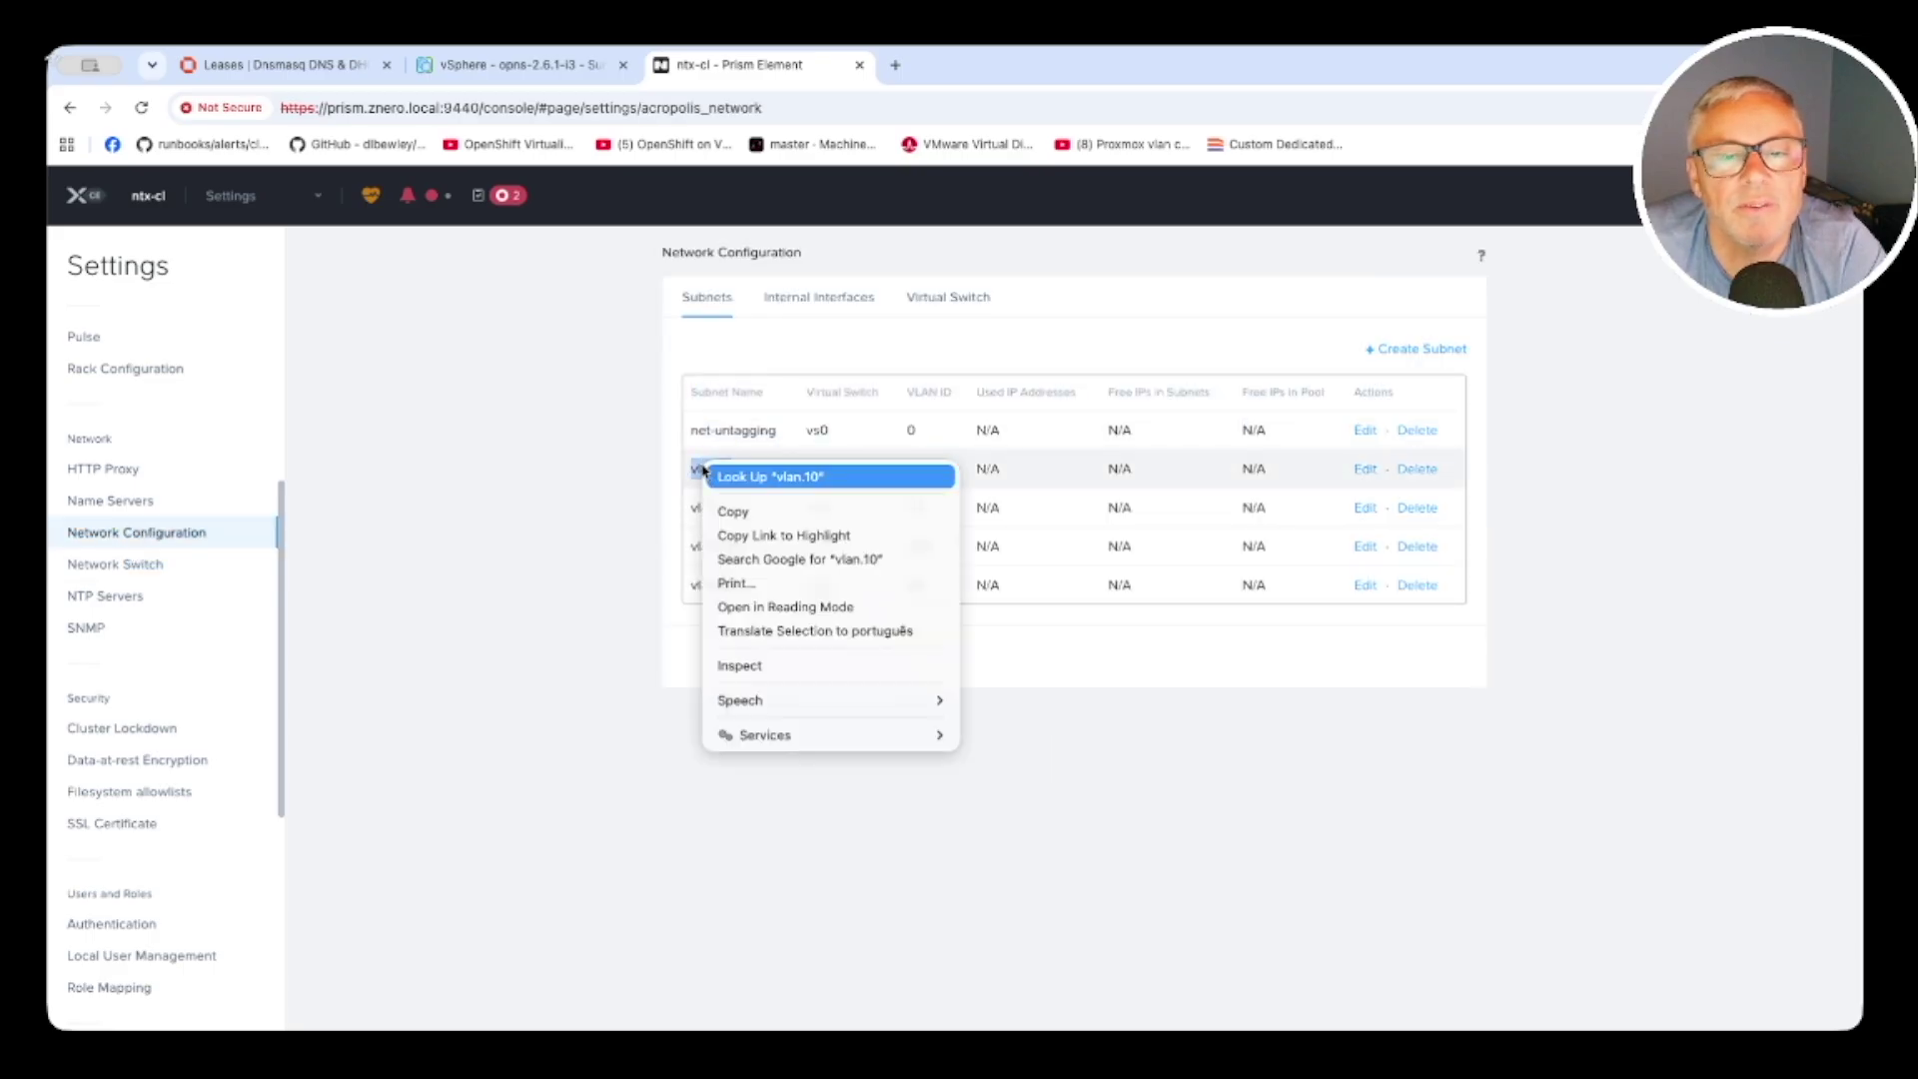
{"action": "left_click", "coordinate": [725, 508]}
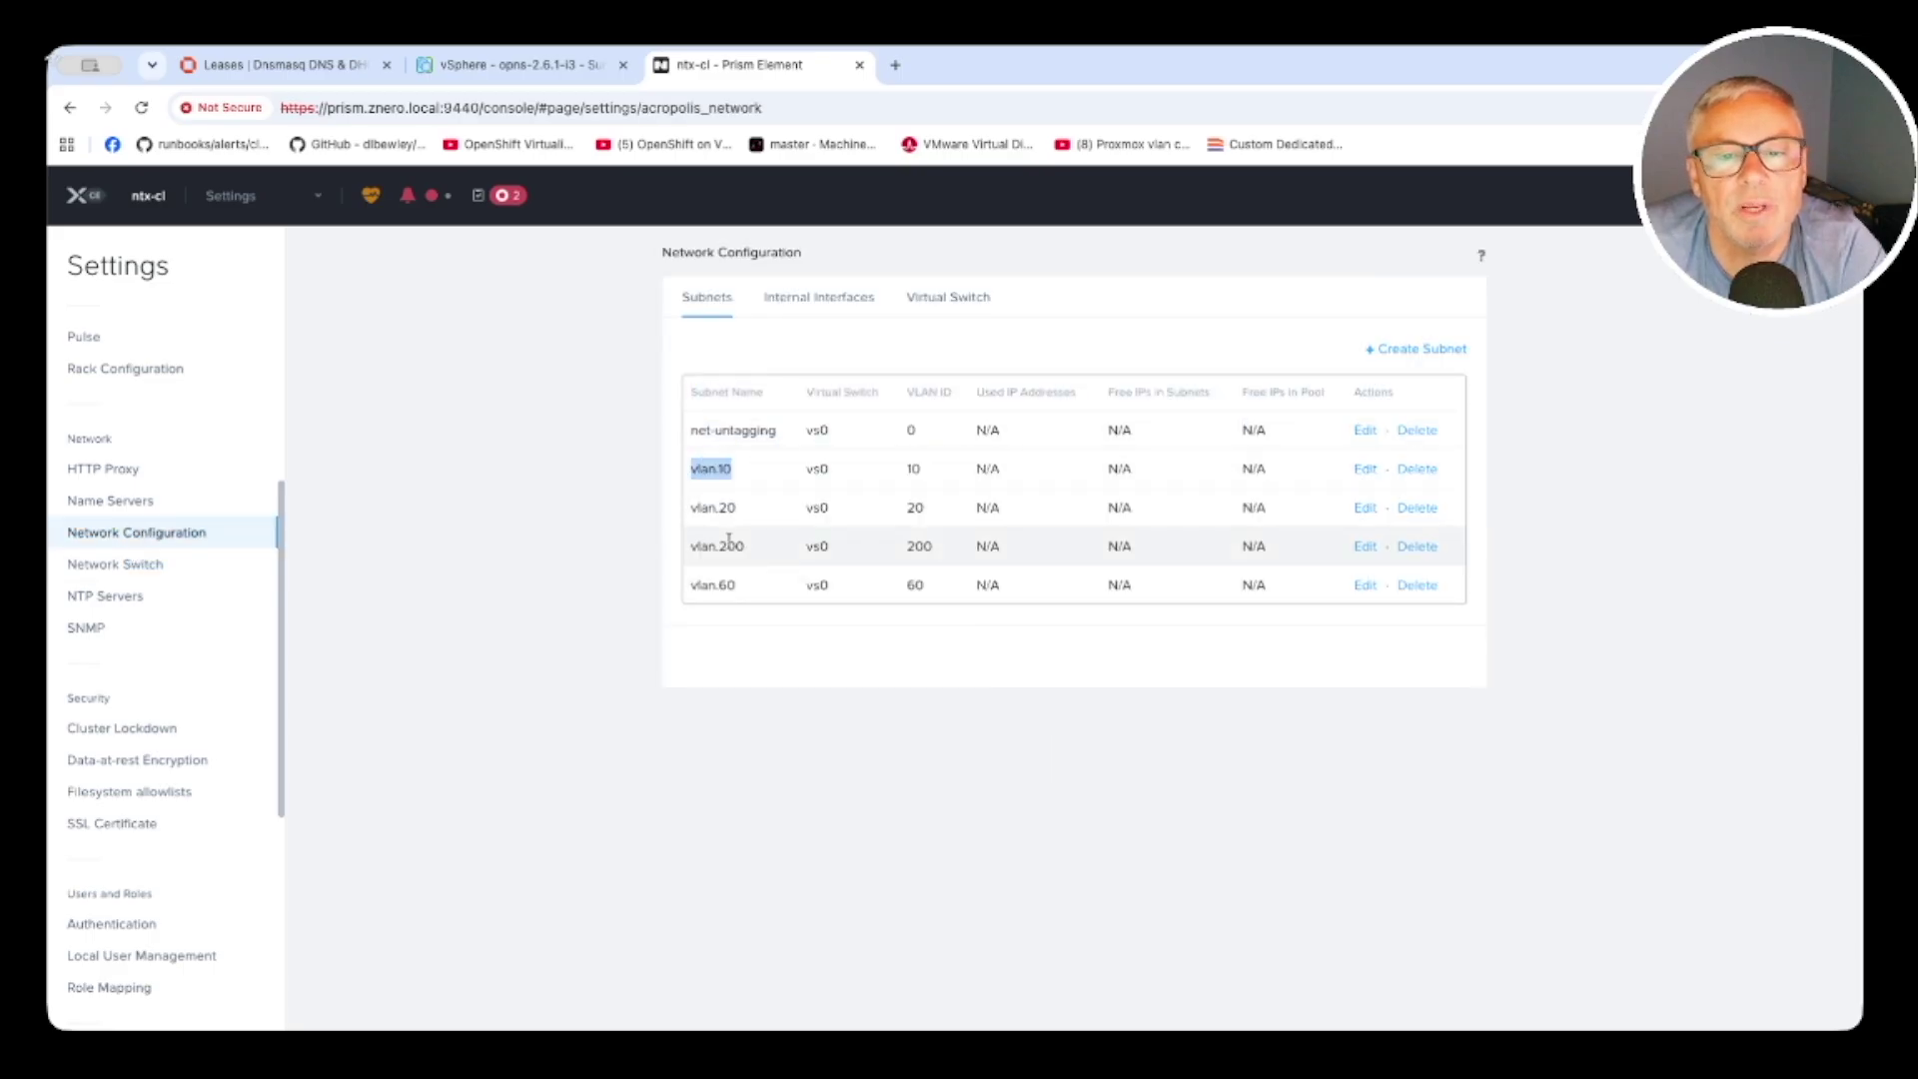
Create a subnet named vlan.50 on virtual switch vs0 with VLAN ID 50
{"action": "left_click", "coordinate": [1421, 347]}
{"action": "left_click", "coordinate": [826, 334]}
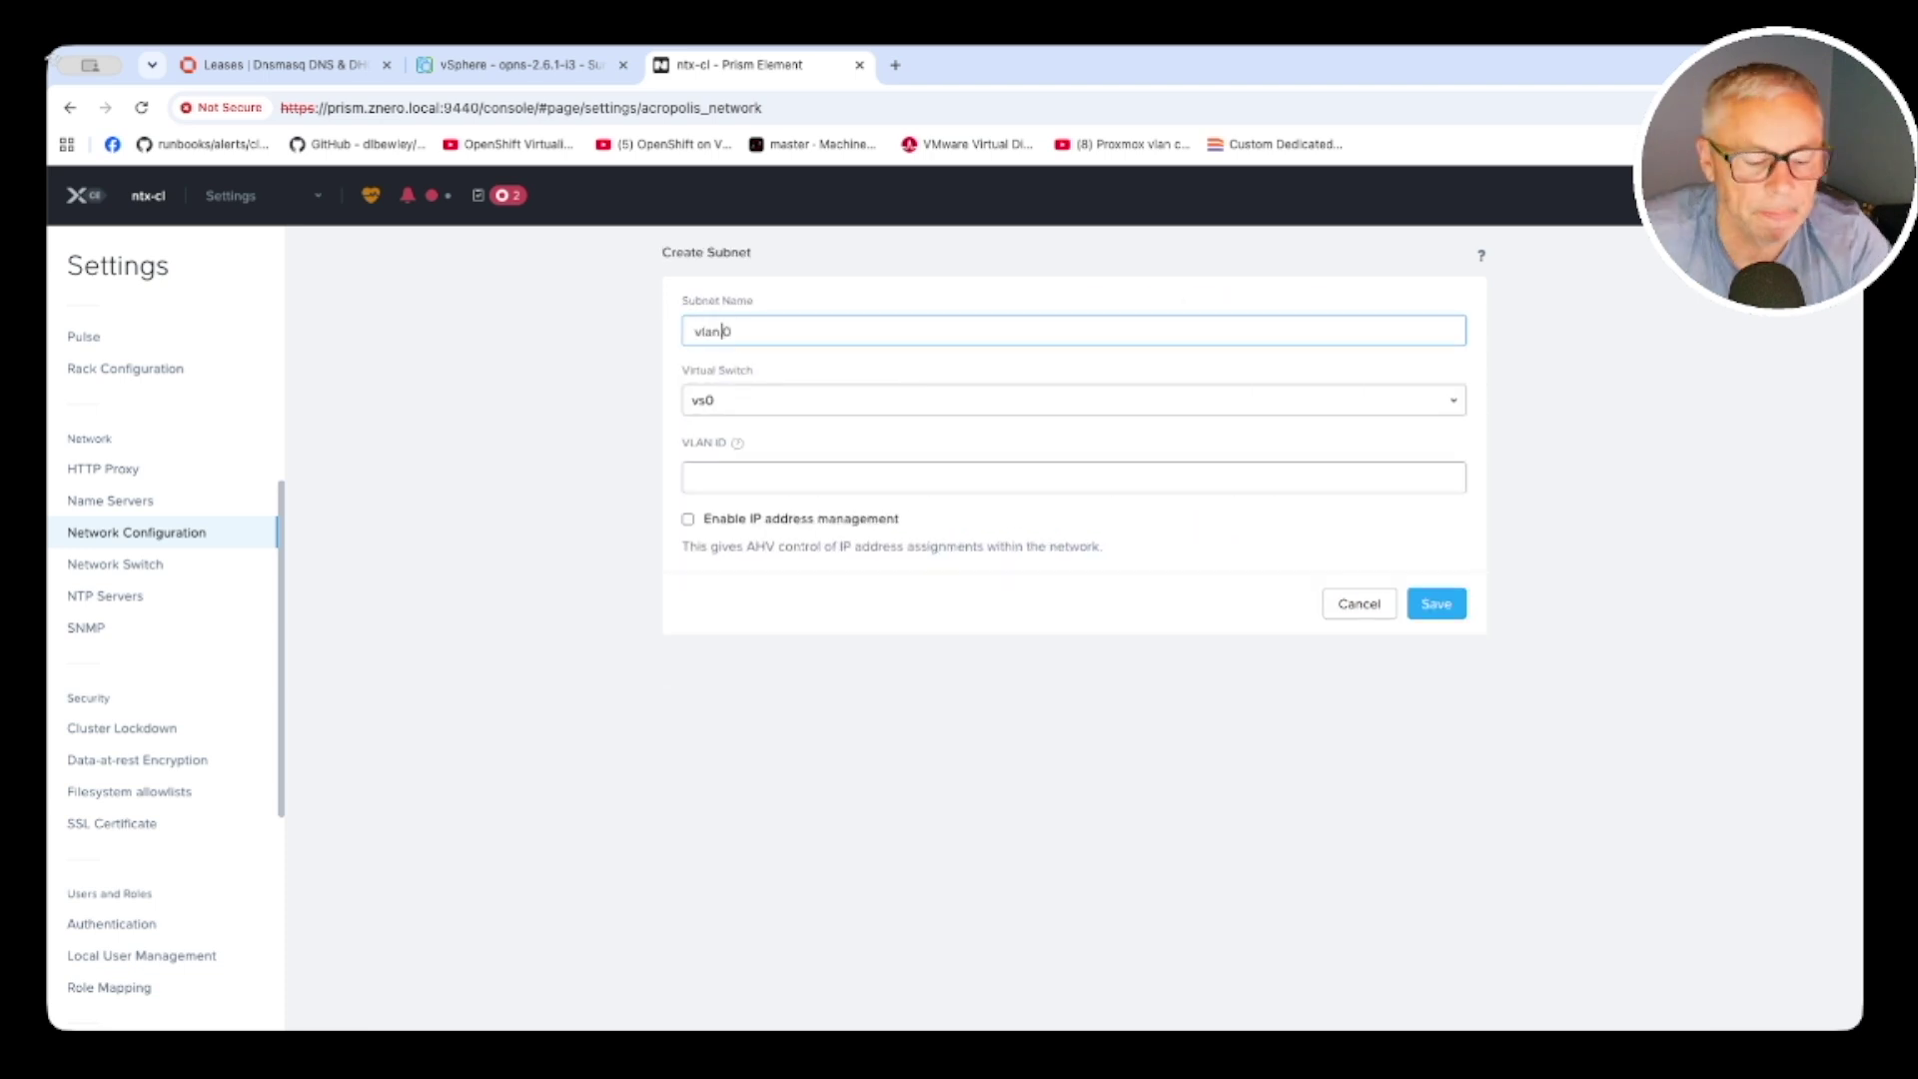
{"action": "left_click", "coordinate": [723, 472]}
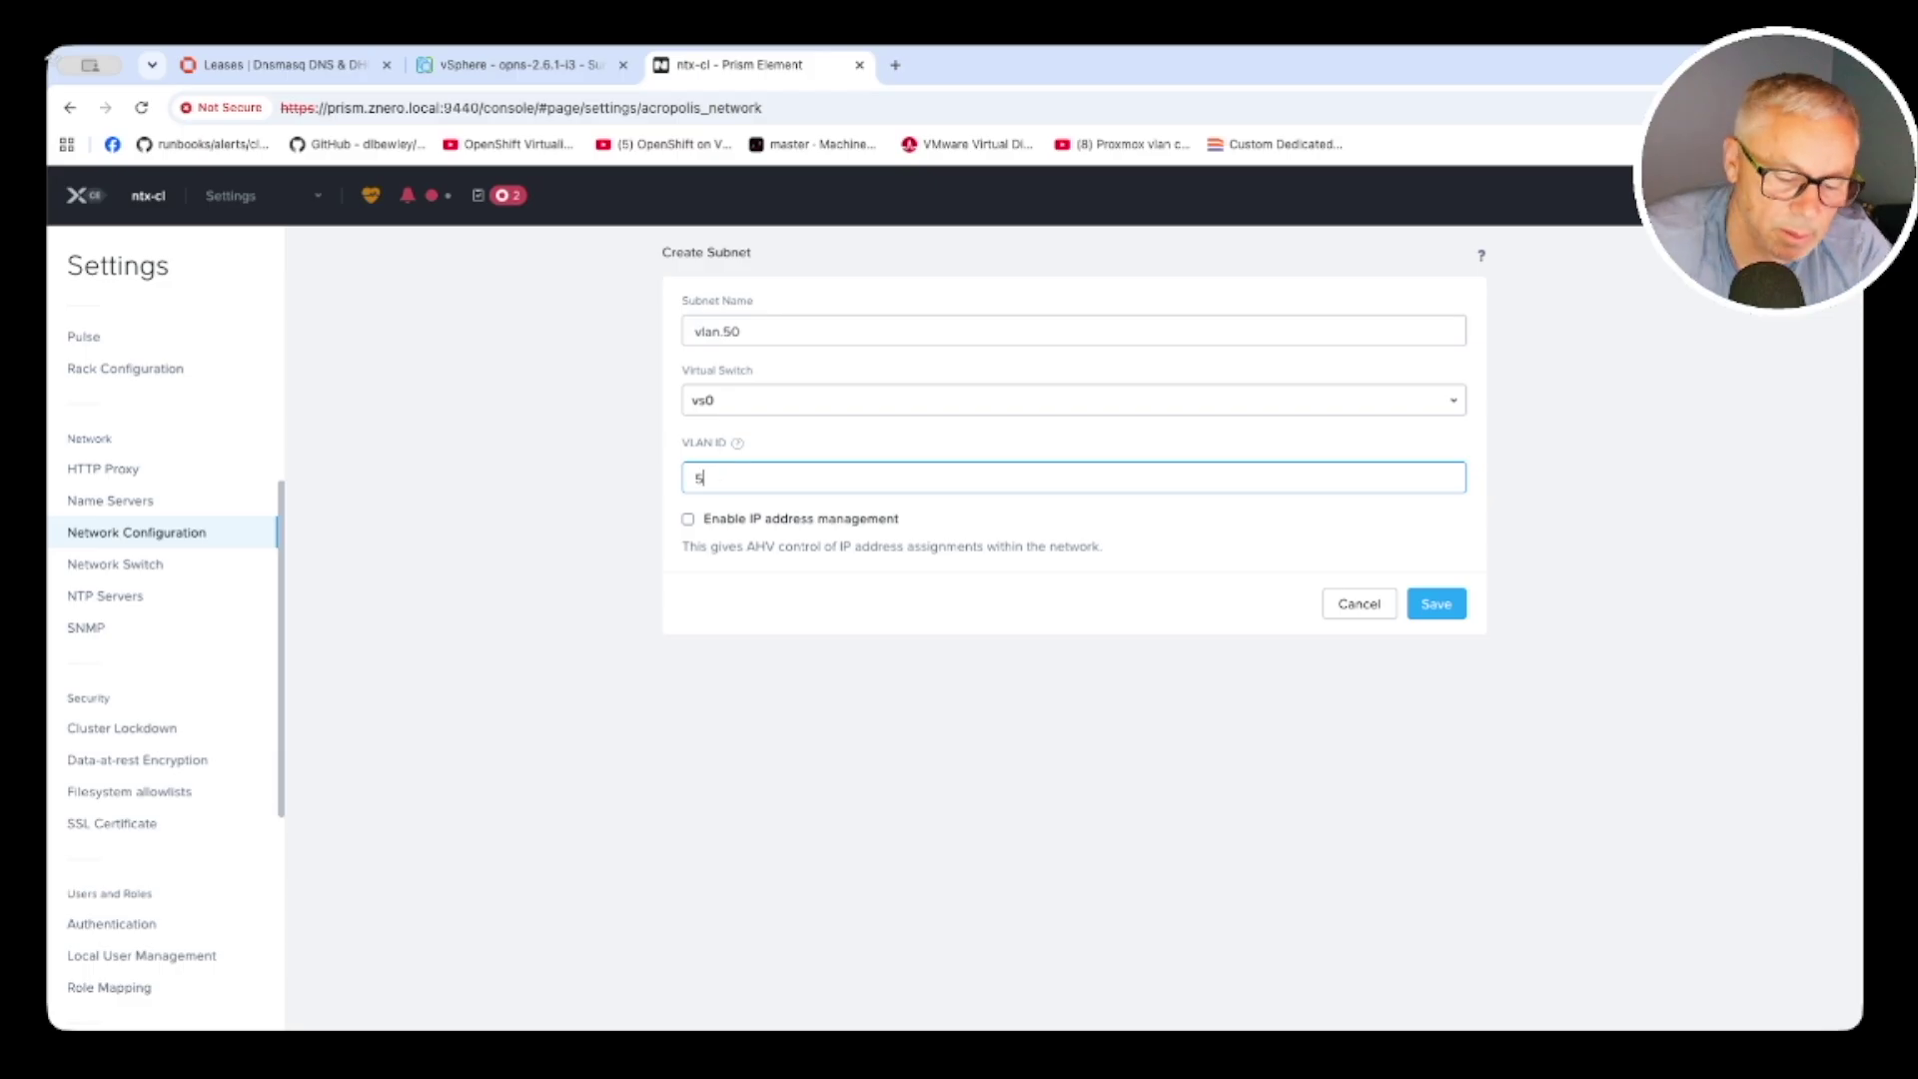
{"action": "left_click", "coordinate": [1419, 604]}
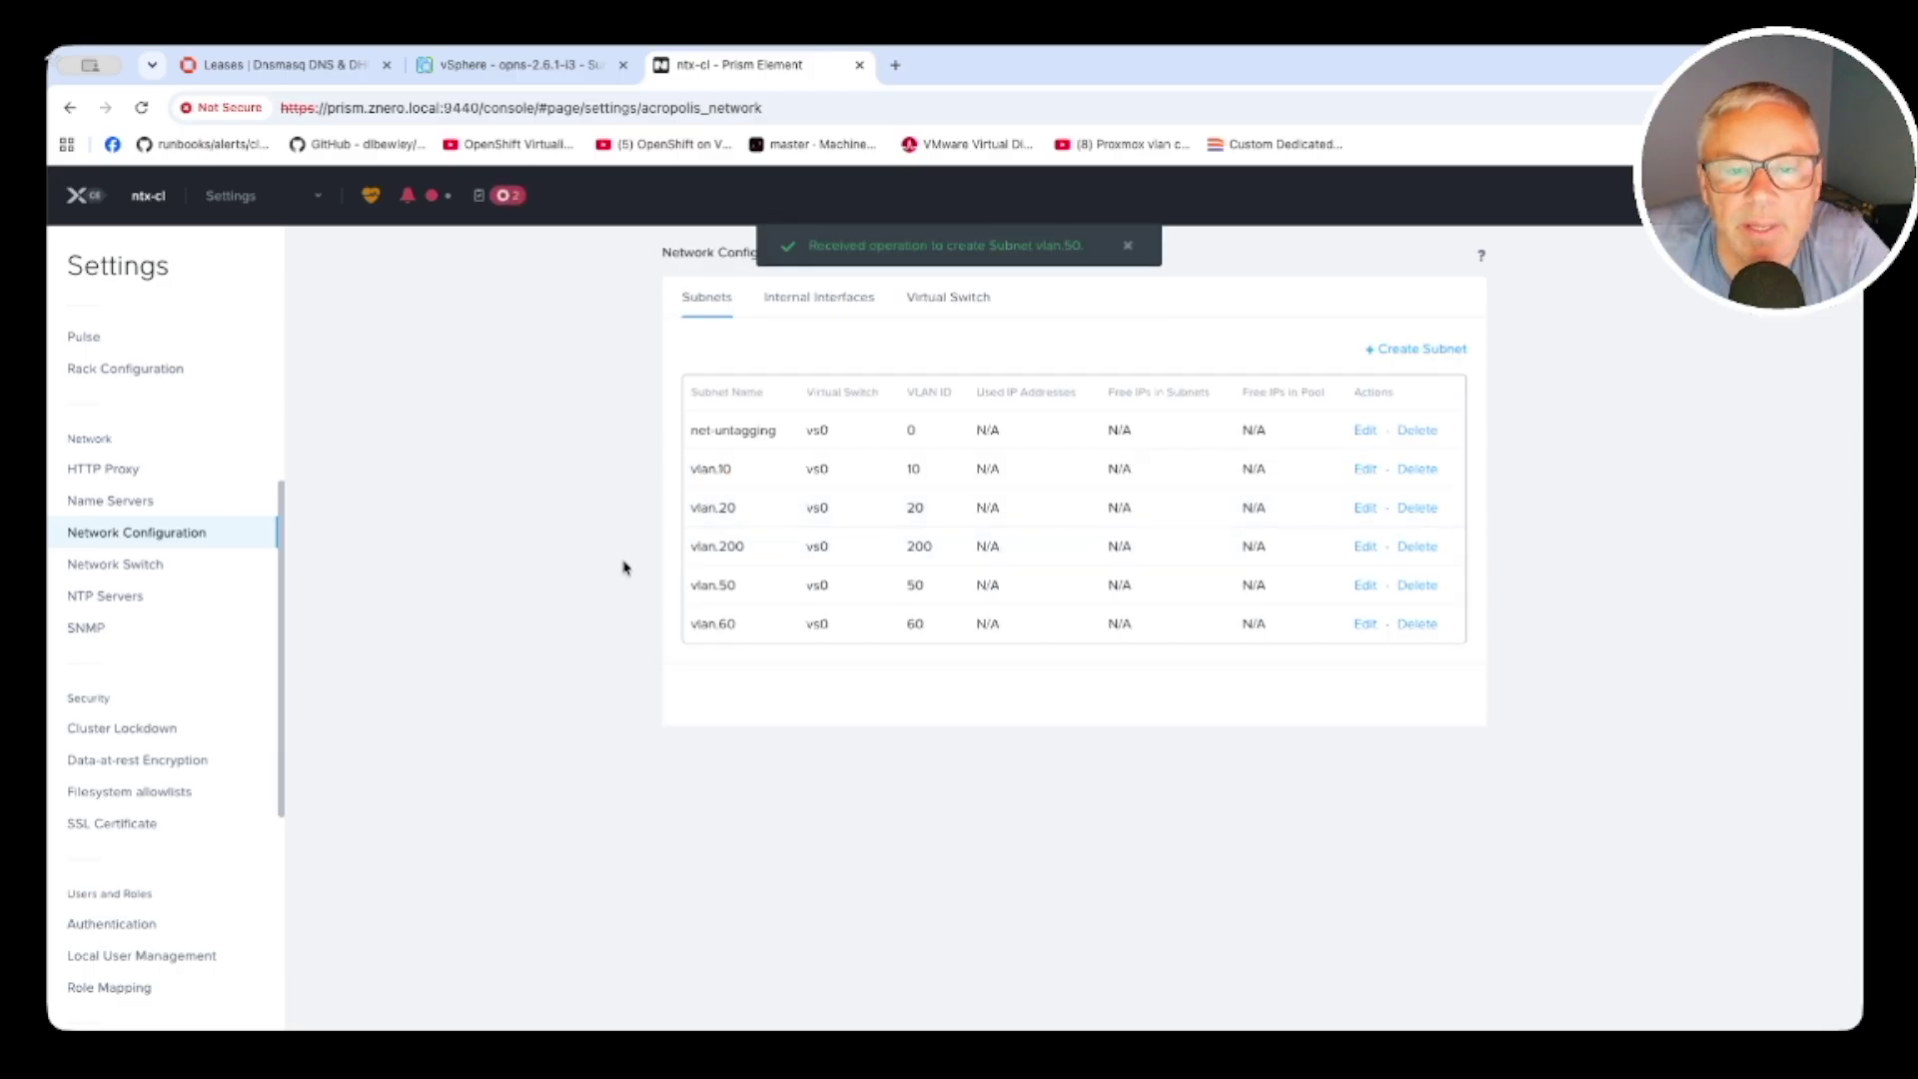
Return to the VM list and add a connected NIC on subnet vlan.50 to win2k22-vm1
{"action": "left_click", "coordinate": [495, 66]}
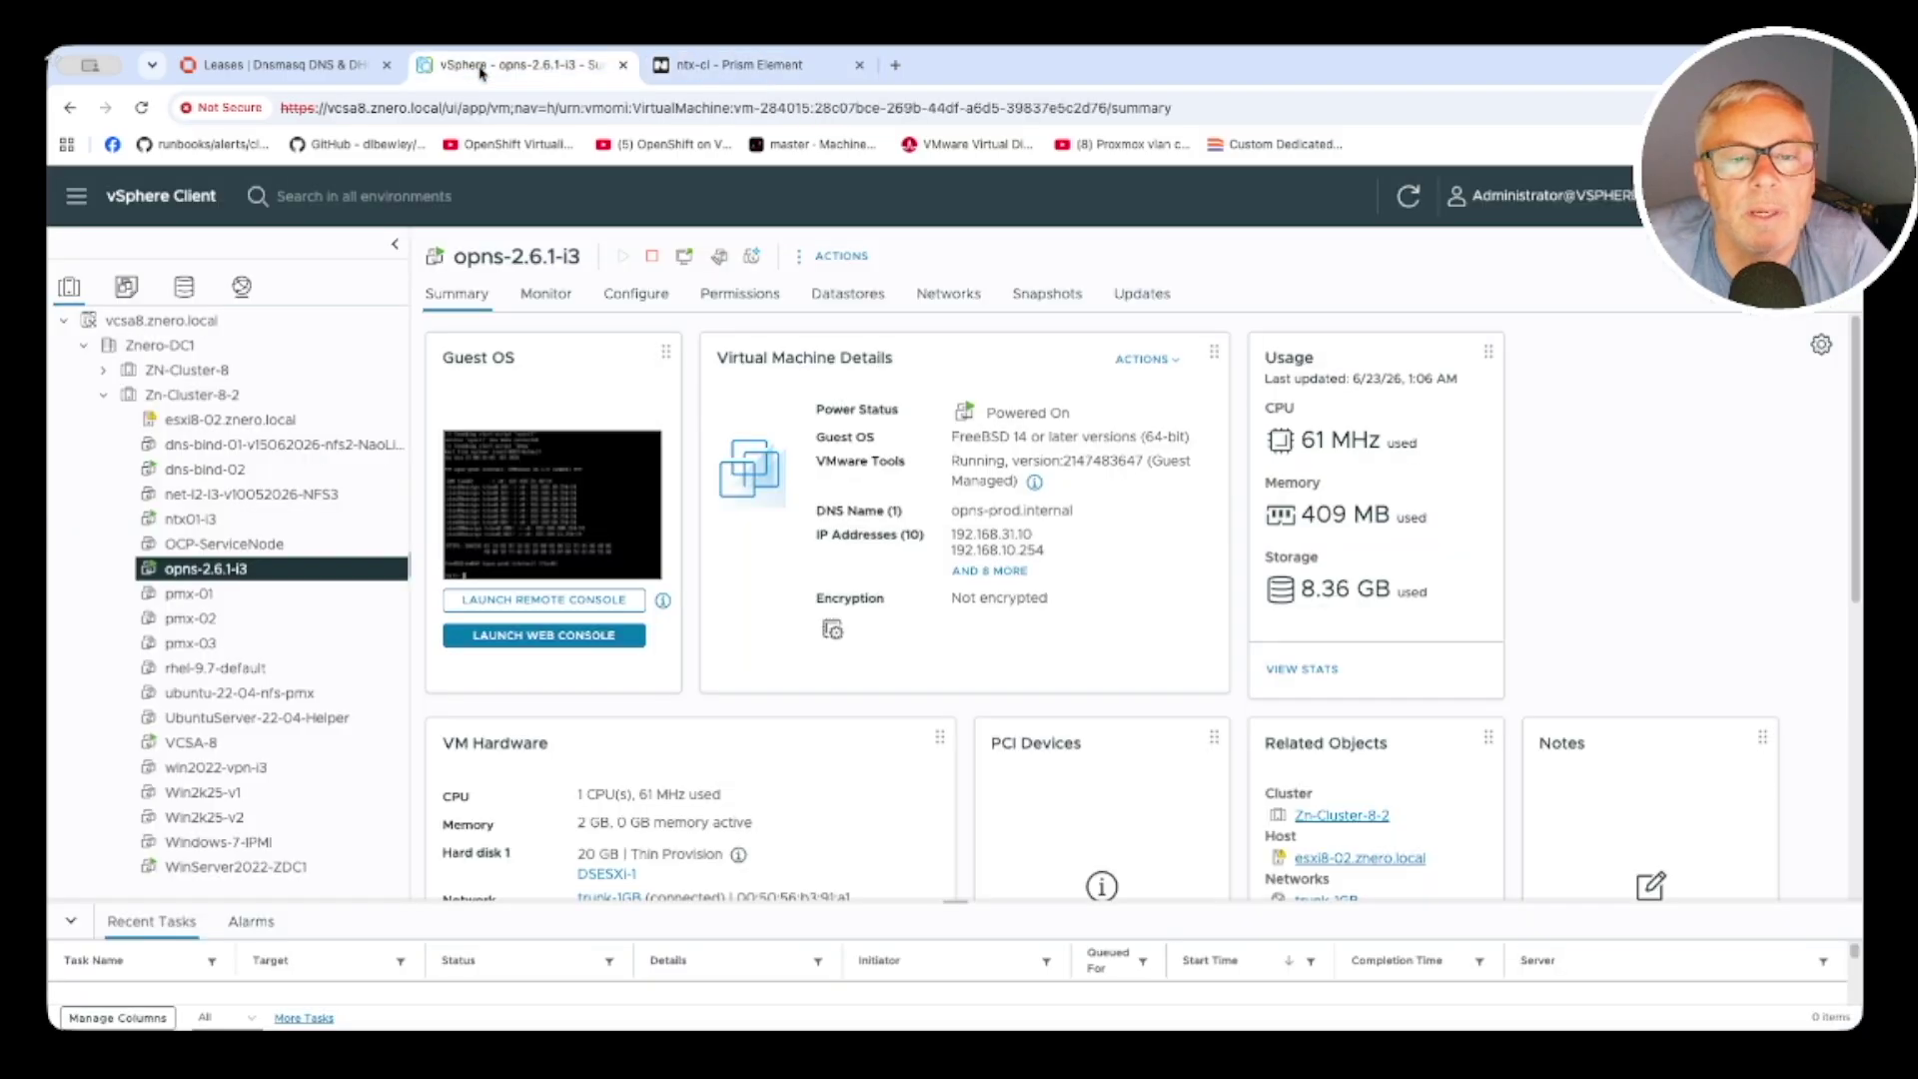
{"action": "left_click", "coordinate": [739, 64]}
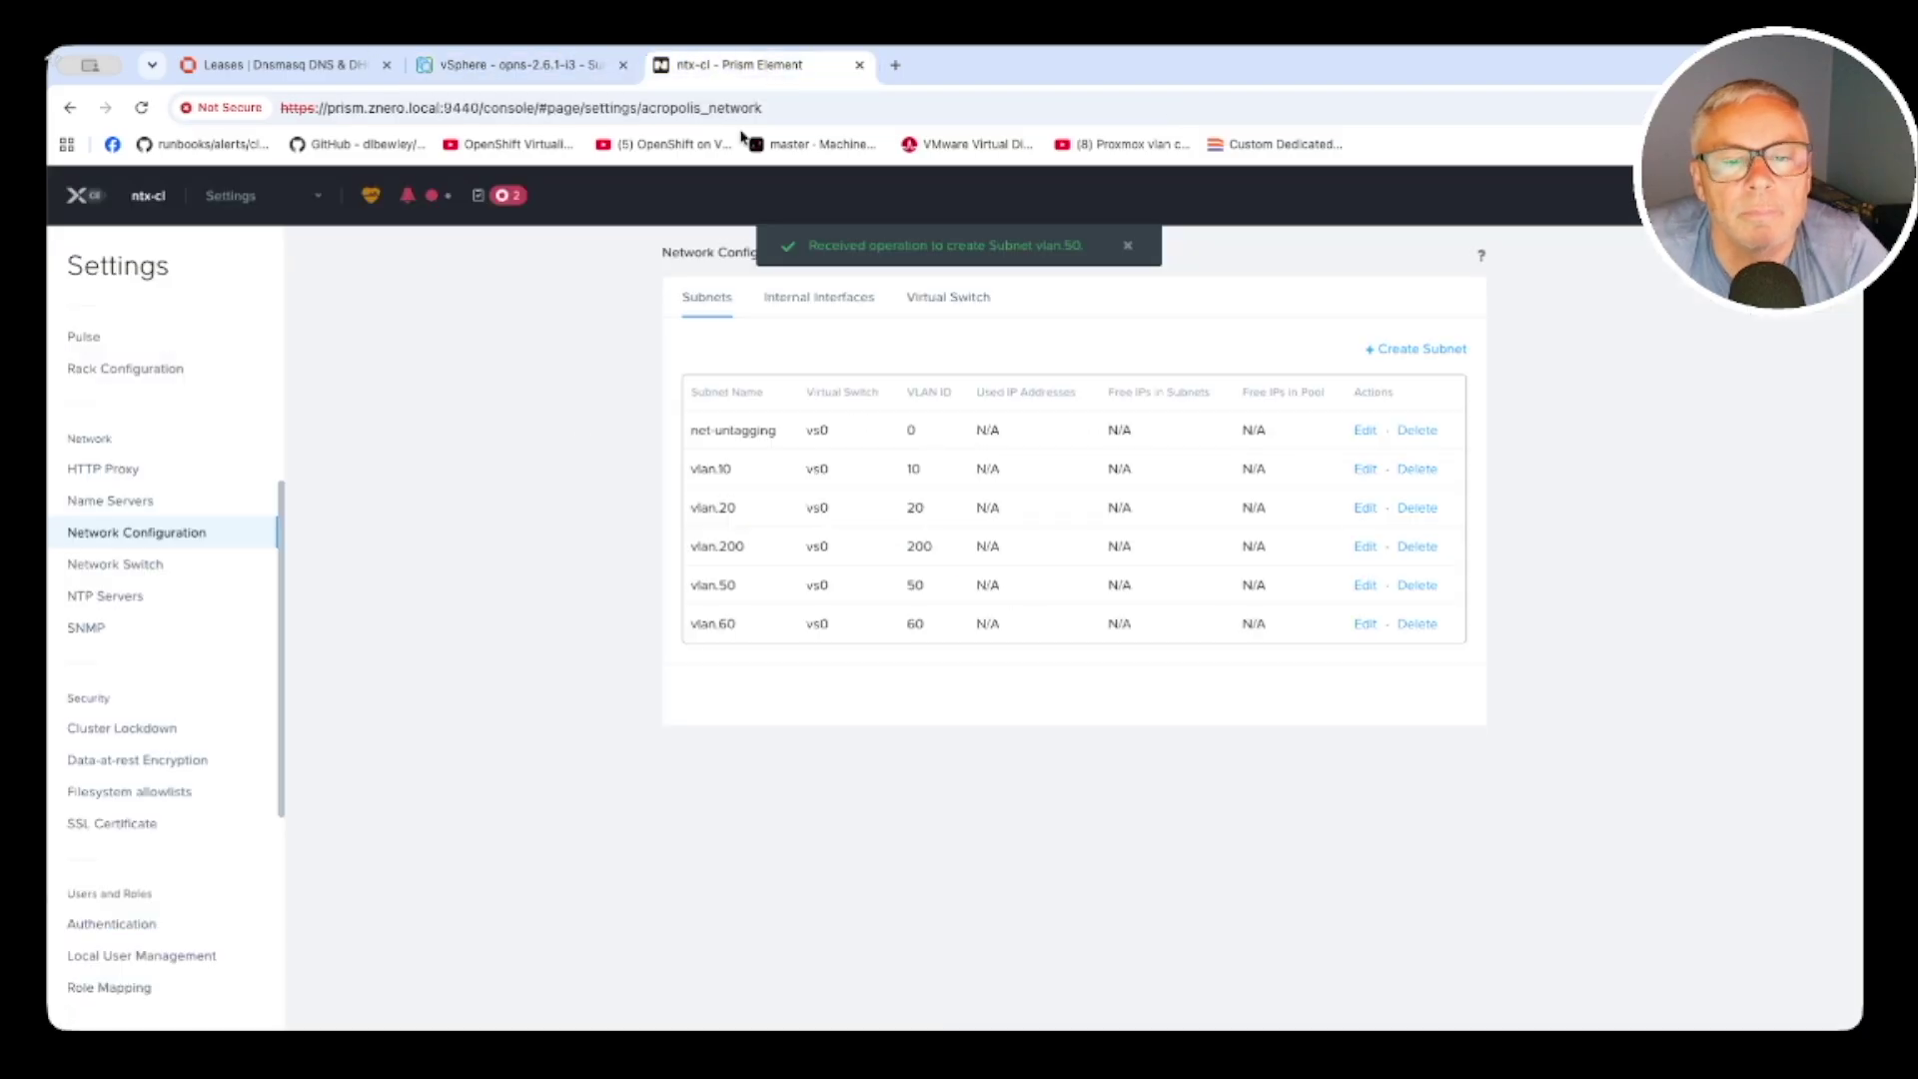
{"action": "left_click", "coordinate": [257, 199]}
{"action": "left_click", "coordinate": [235, 308]}
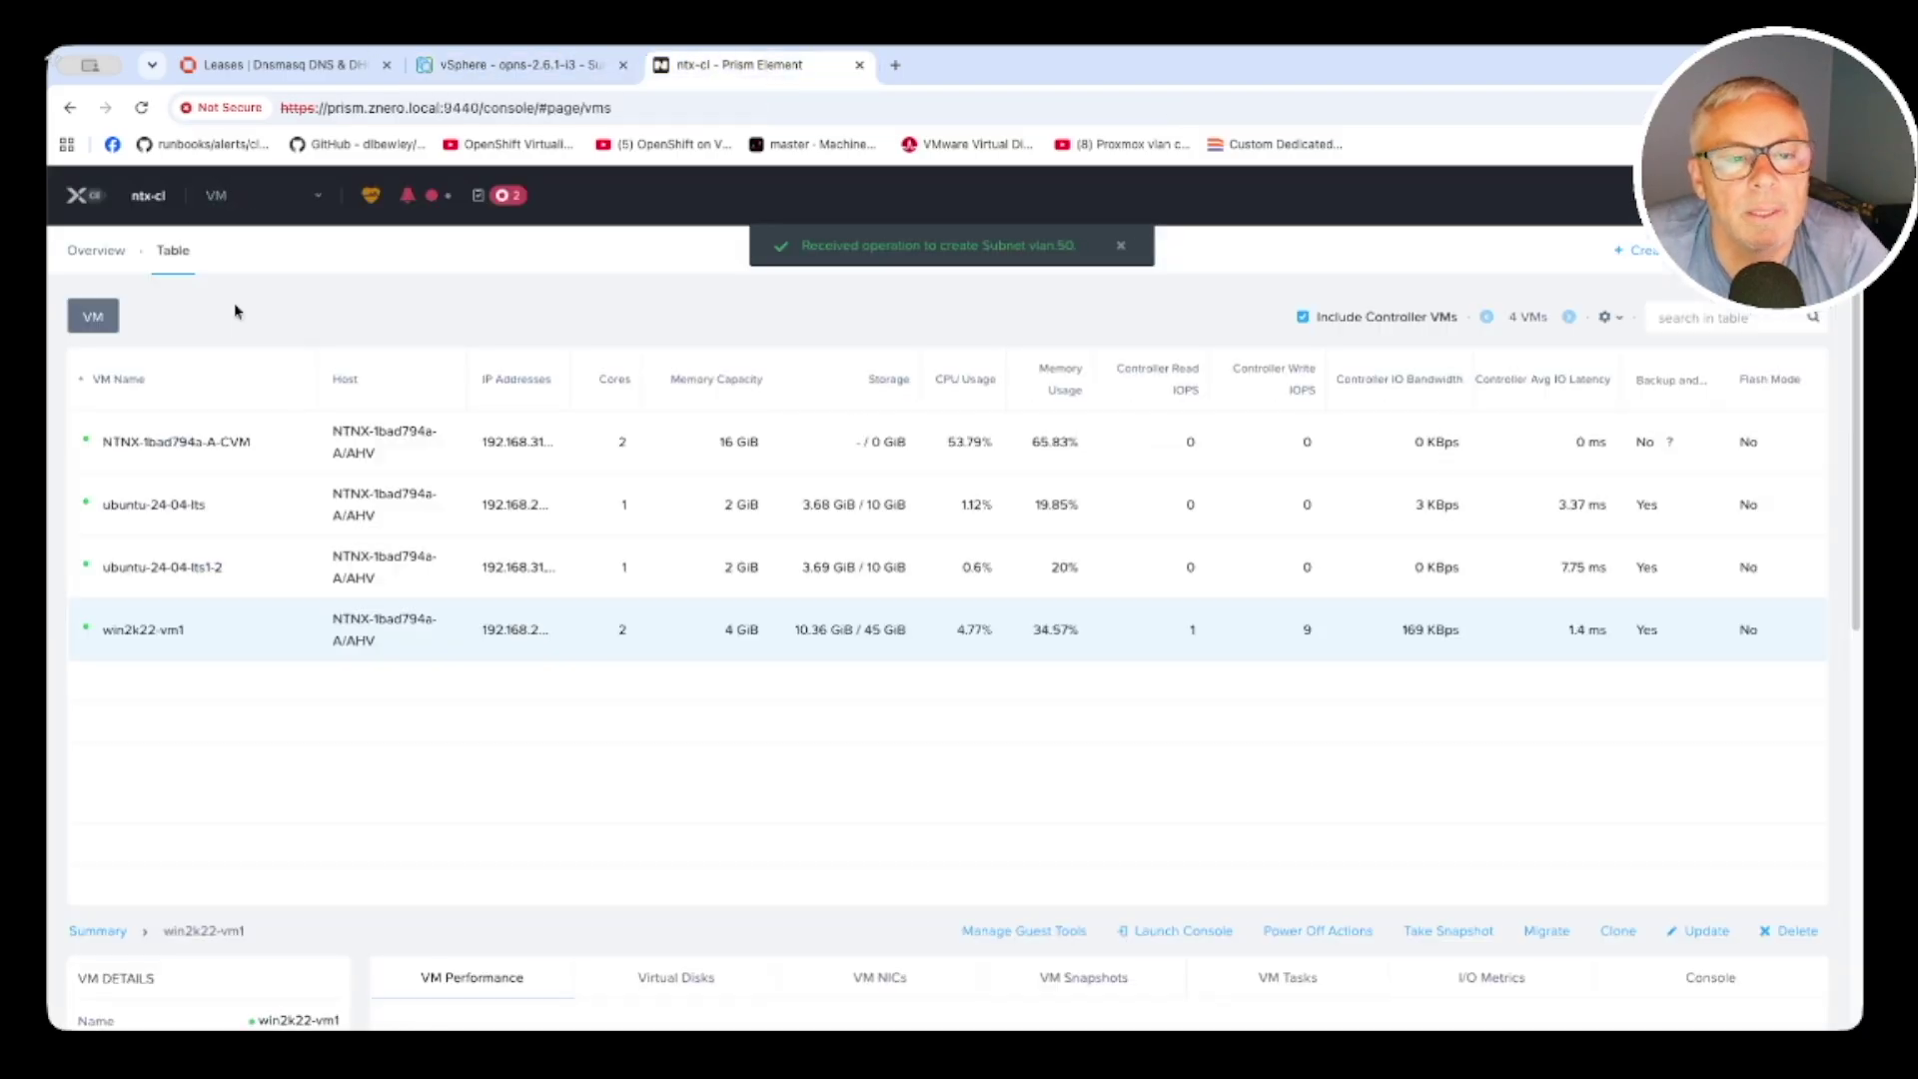
{"action": "left_click", "coordinate": [137, 636]}
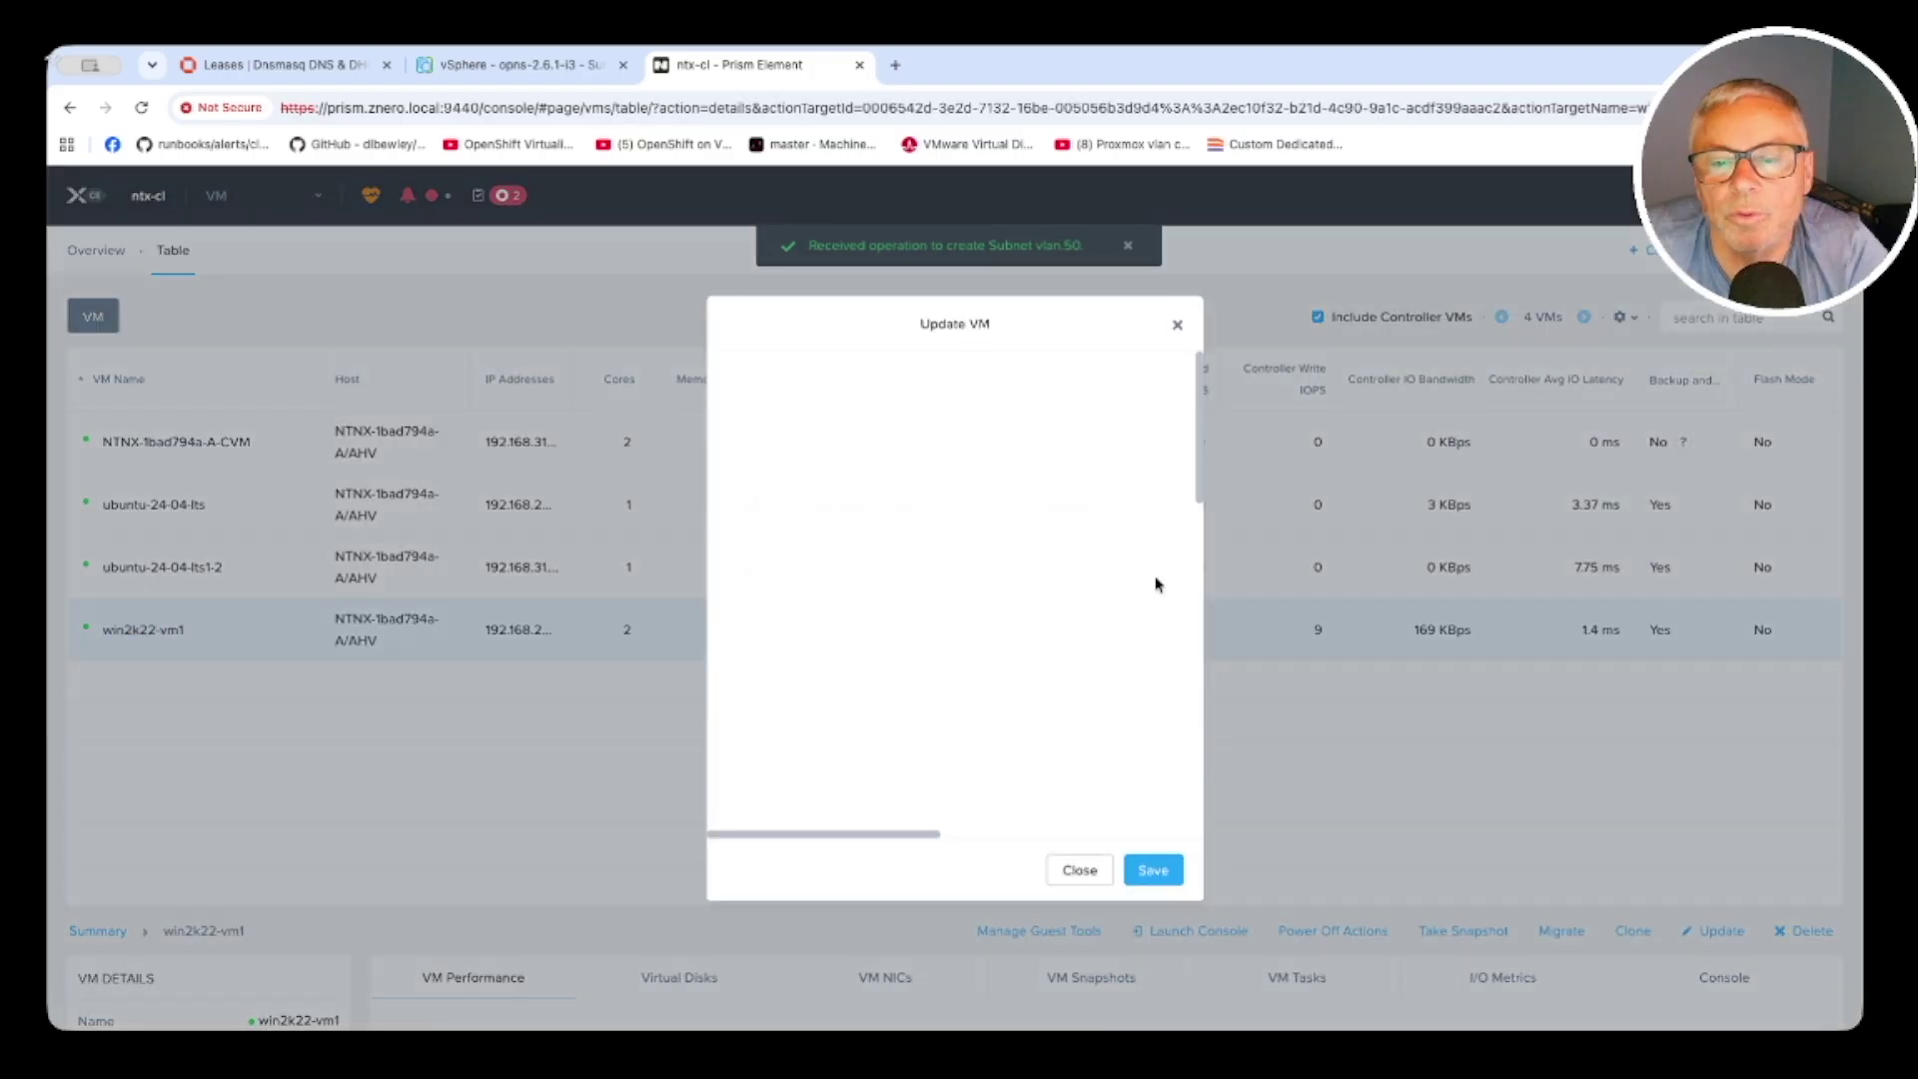
{"action": "scroll", "coordinate": [1156, 577], "scroll_direction": "down", "scroll_amount": 5}
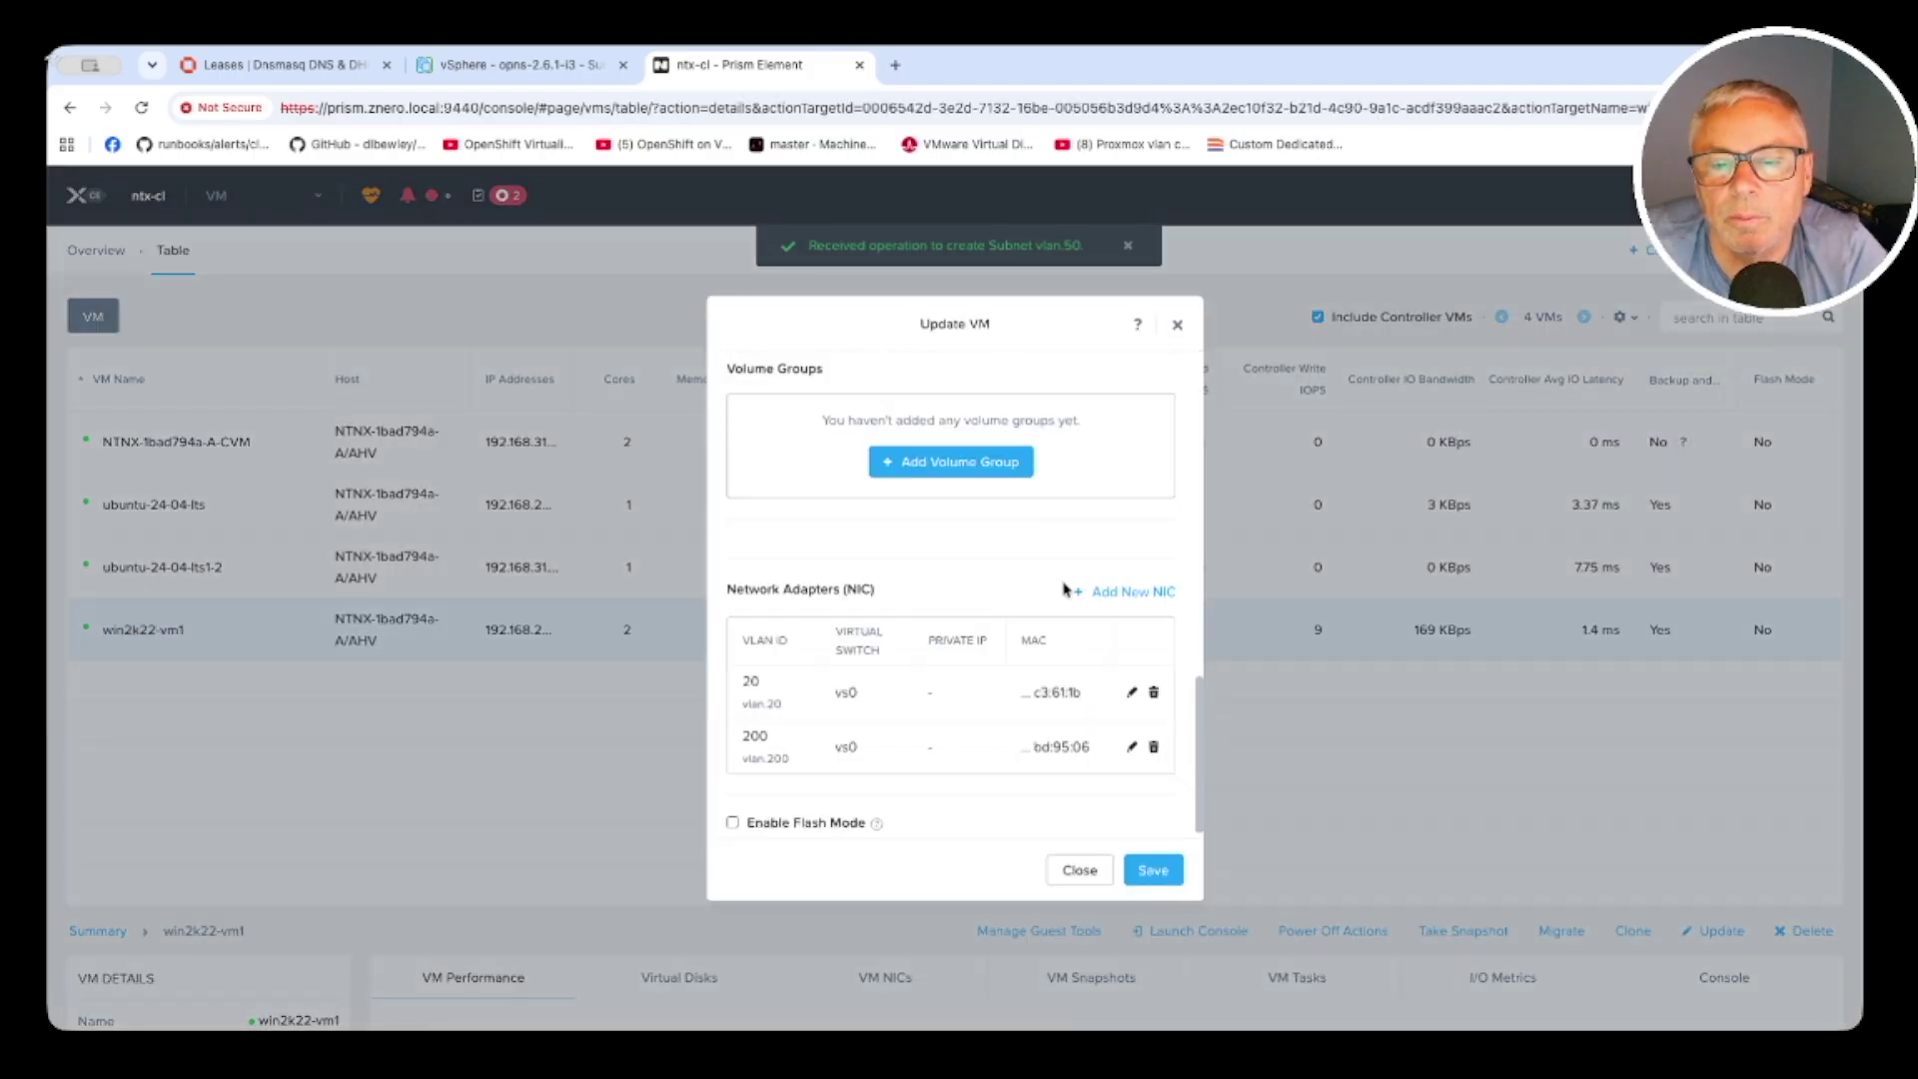
{"action": "left_click", "coordinate": [1123, 592]}
{"action": "left_click", "coordinate": [794, 519]}
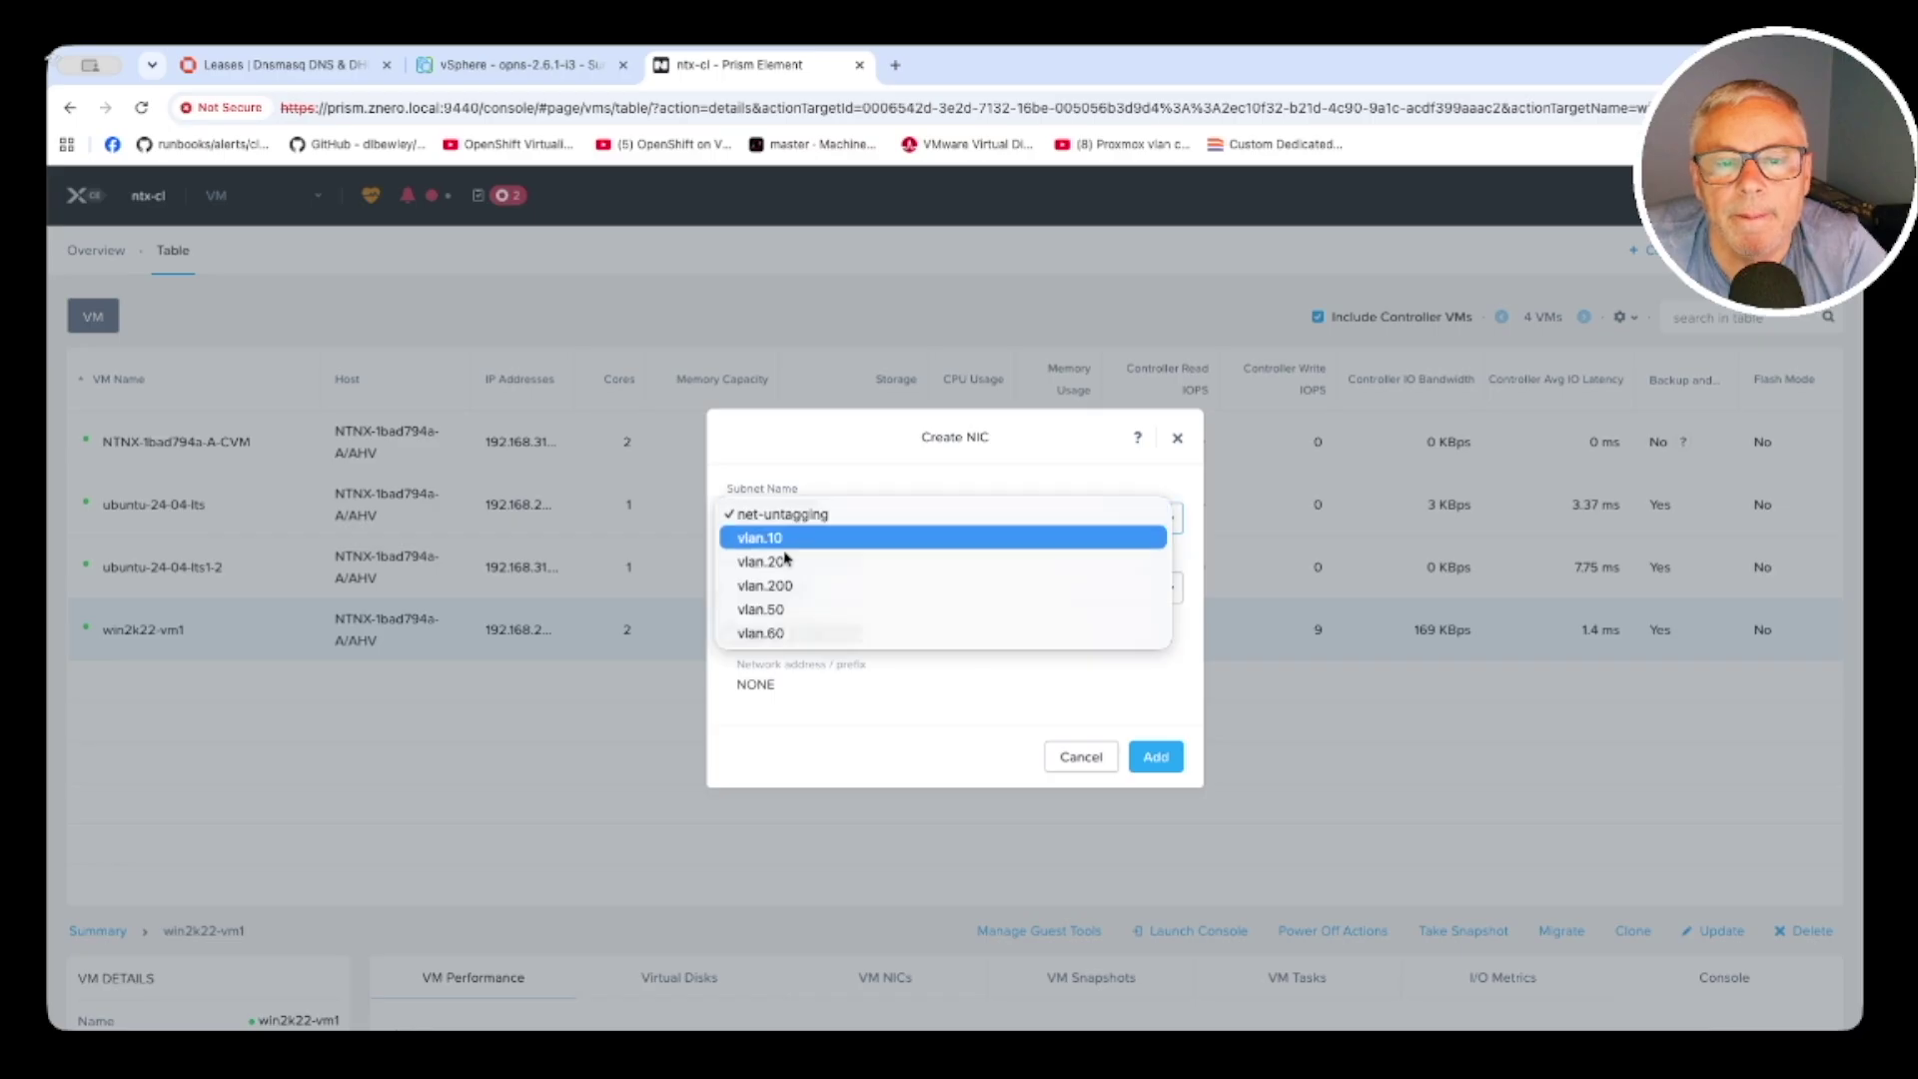
{"action": "left_click", "coordinate": [755, 609]}
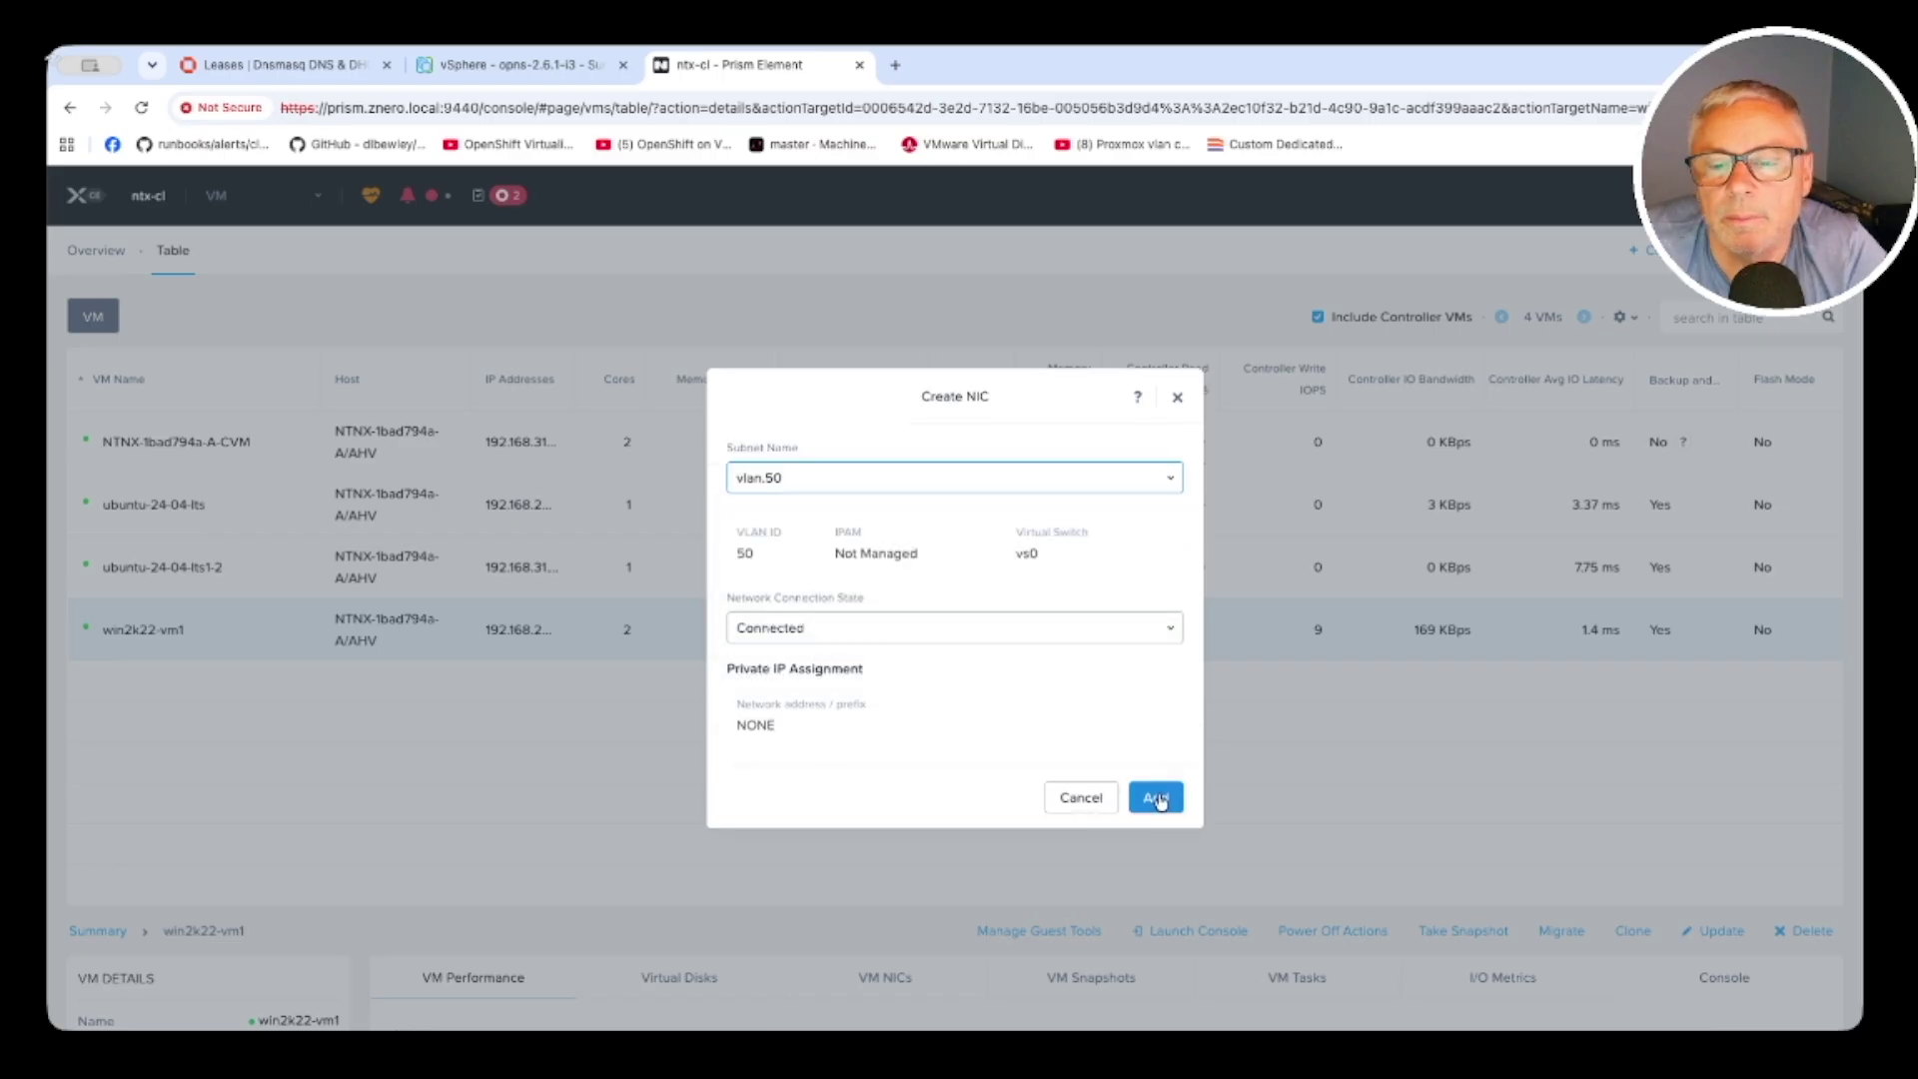
{"action": "left_click", "coordinate": [1156, 797]}
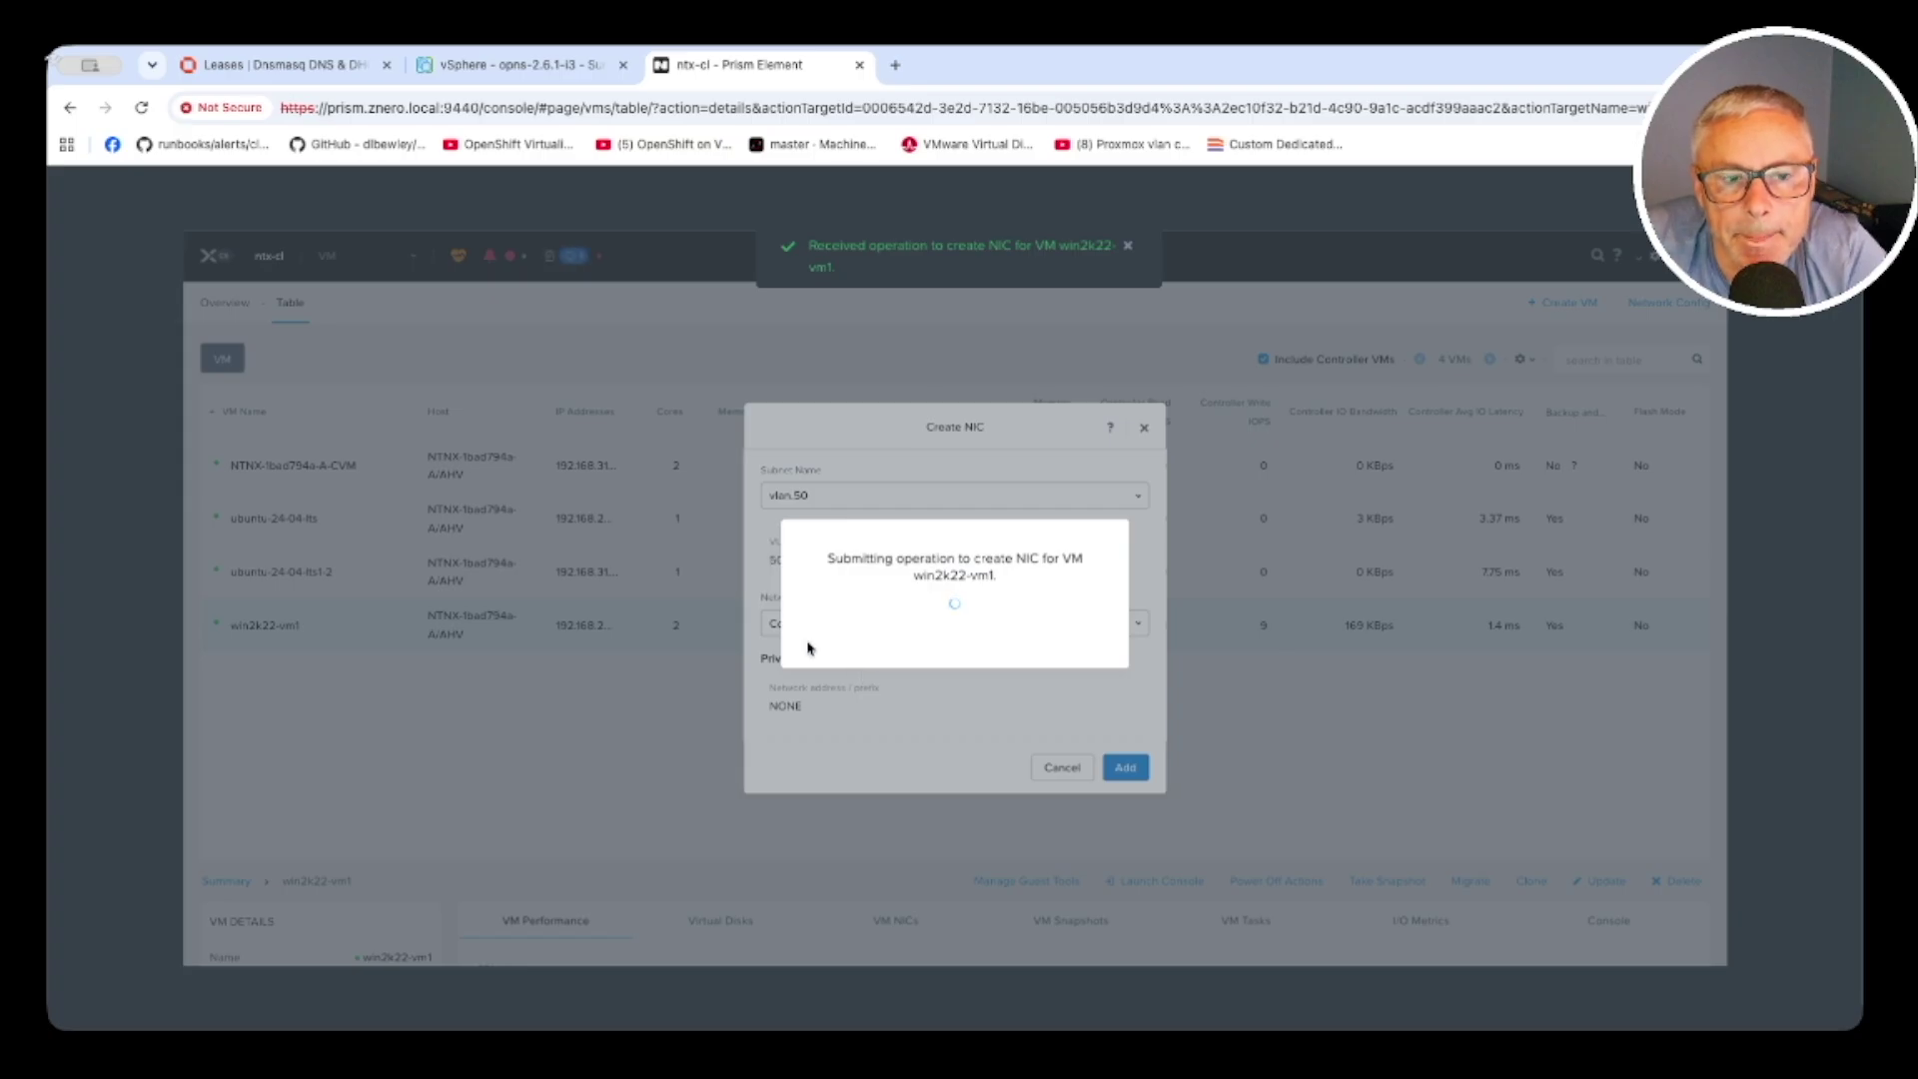
{"action": "scroll", "coordinate": [898, 759], "scroll_direction": "down", "scroll_amount": 3}
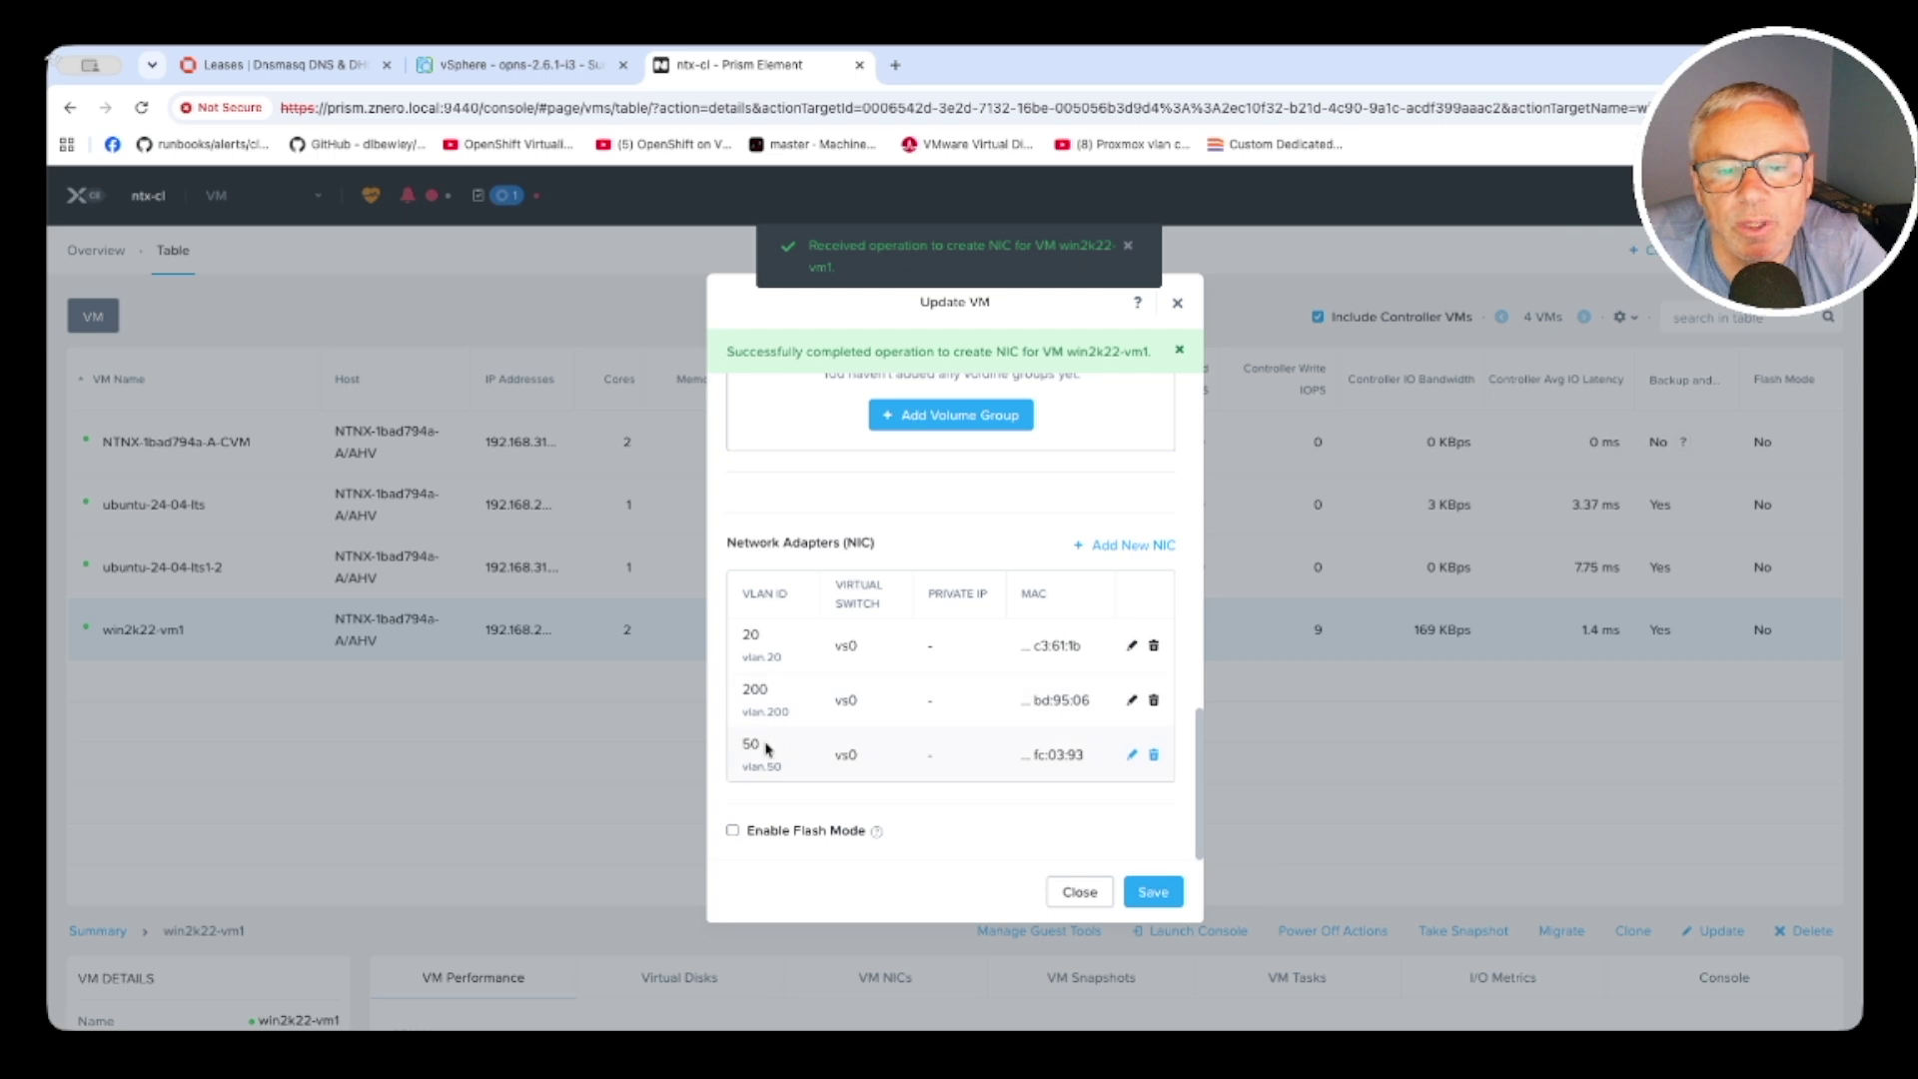
Add another connected NIC on subnet net-untagging to win2k22-vm1 and save the VM update
{"action": "left_click", "coordinate": [1128, 544]}
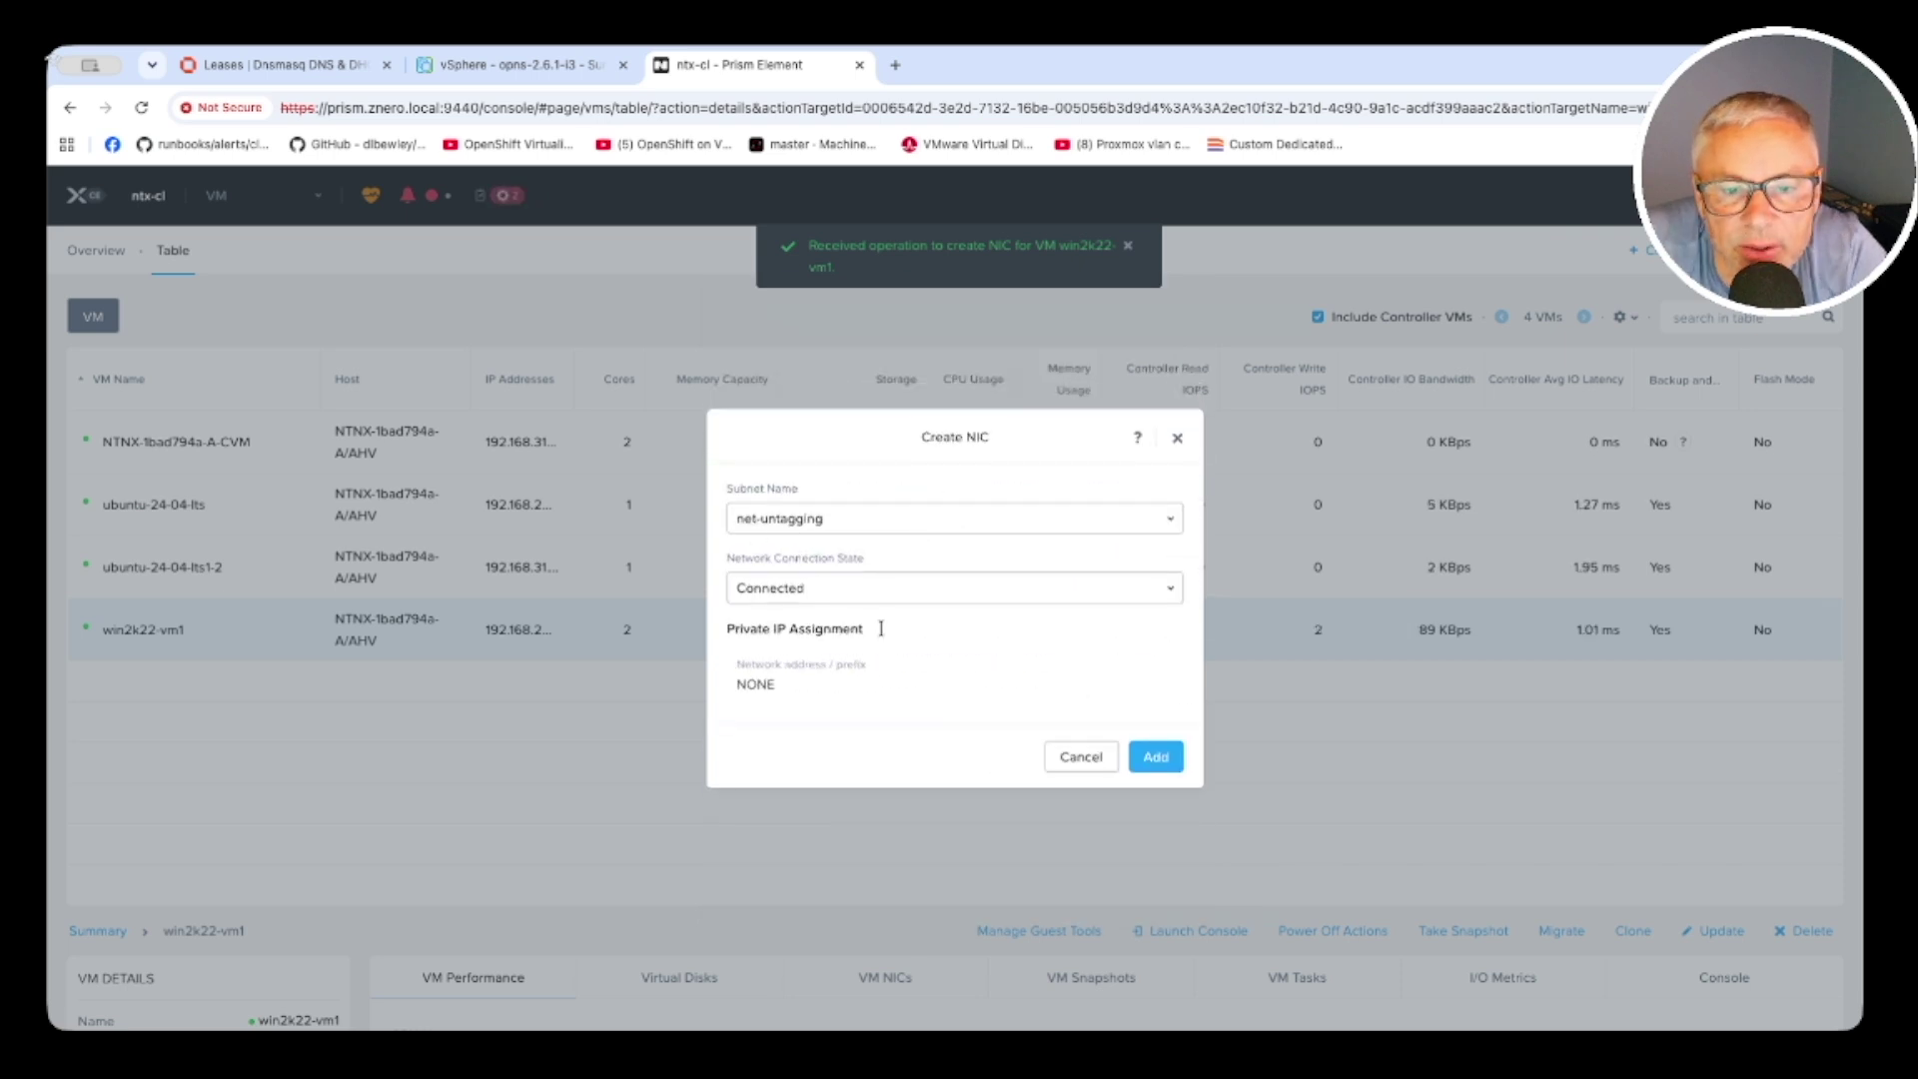
{"action": "left_click", "coordinate": [1155, 757]}
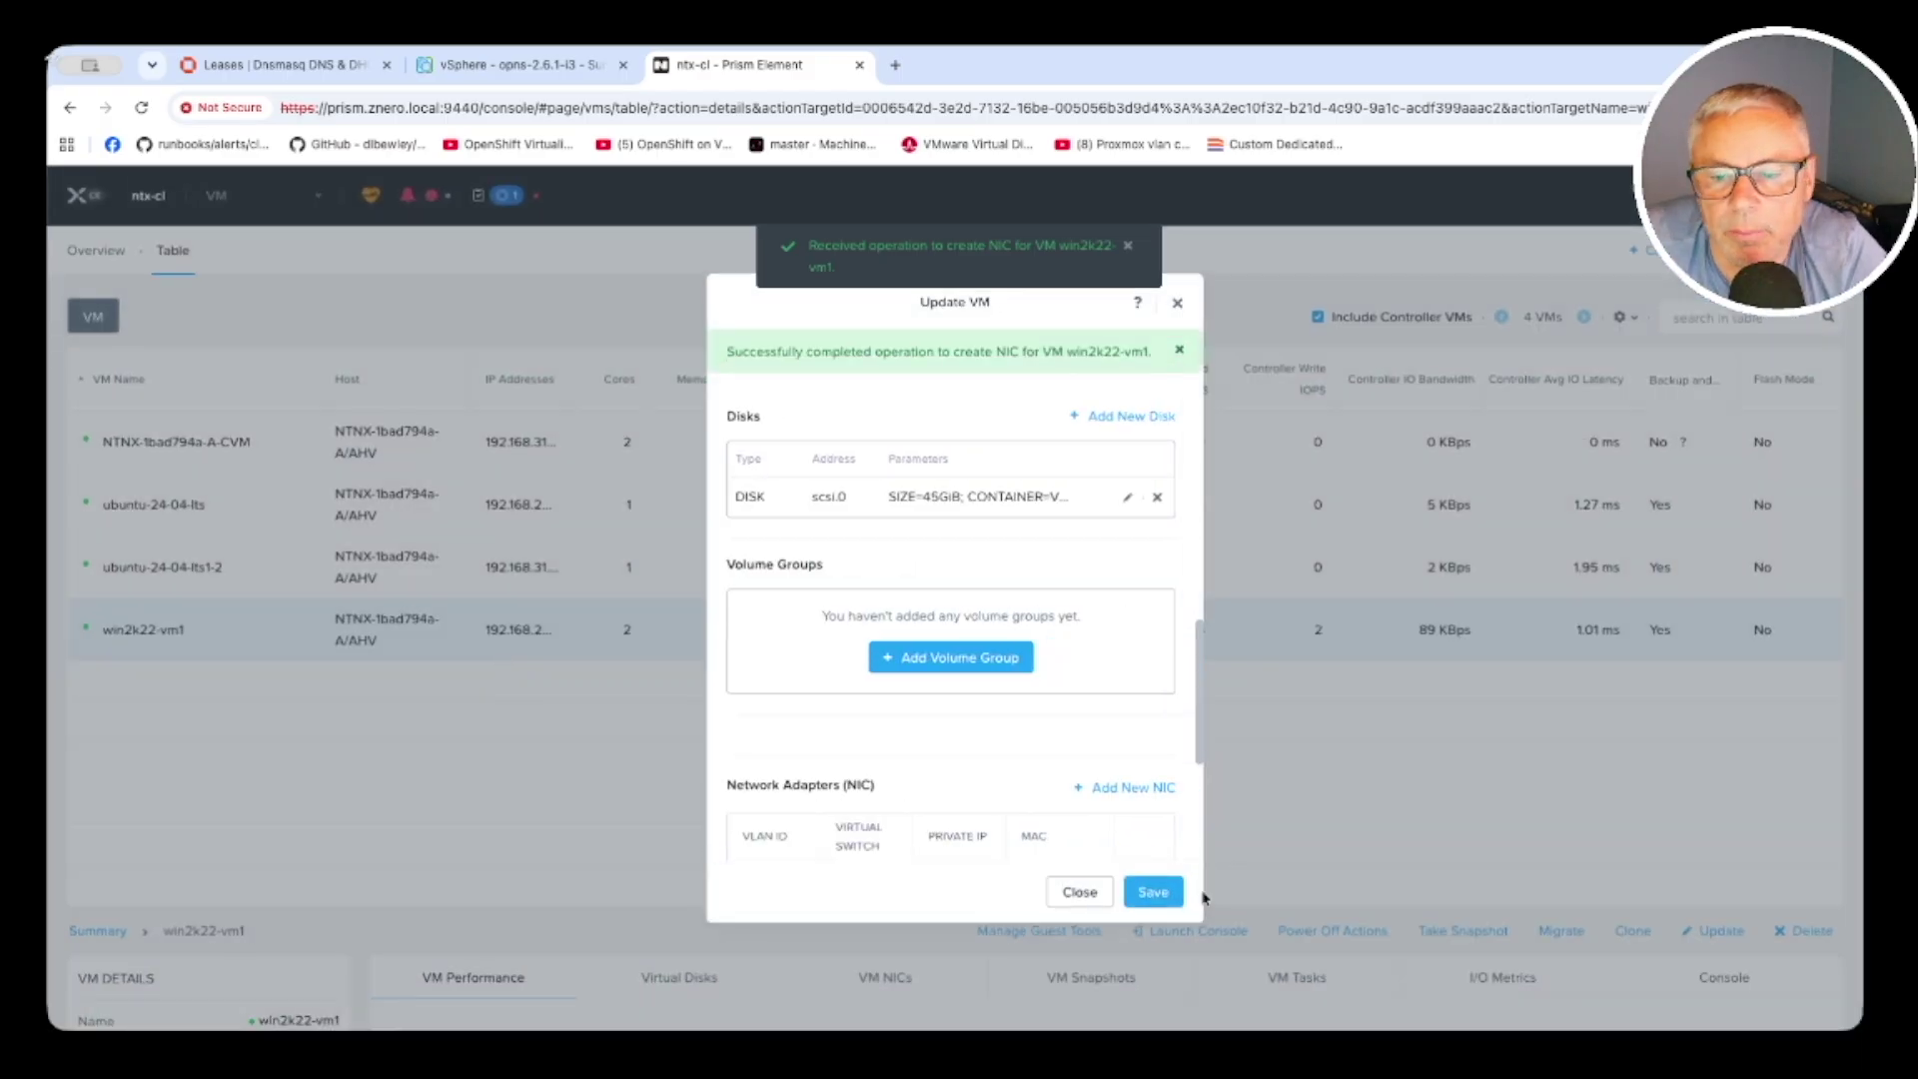
{"action": "left_click", "coordinate": [1178, 889]}
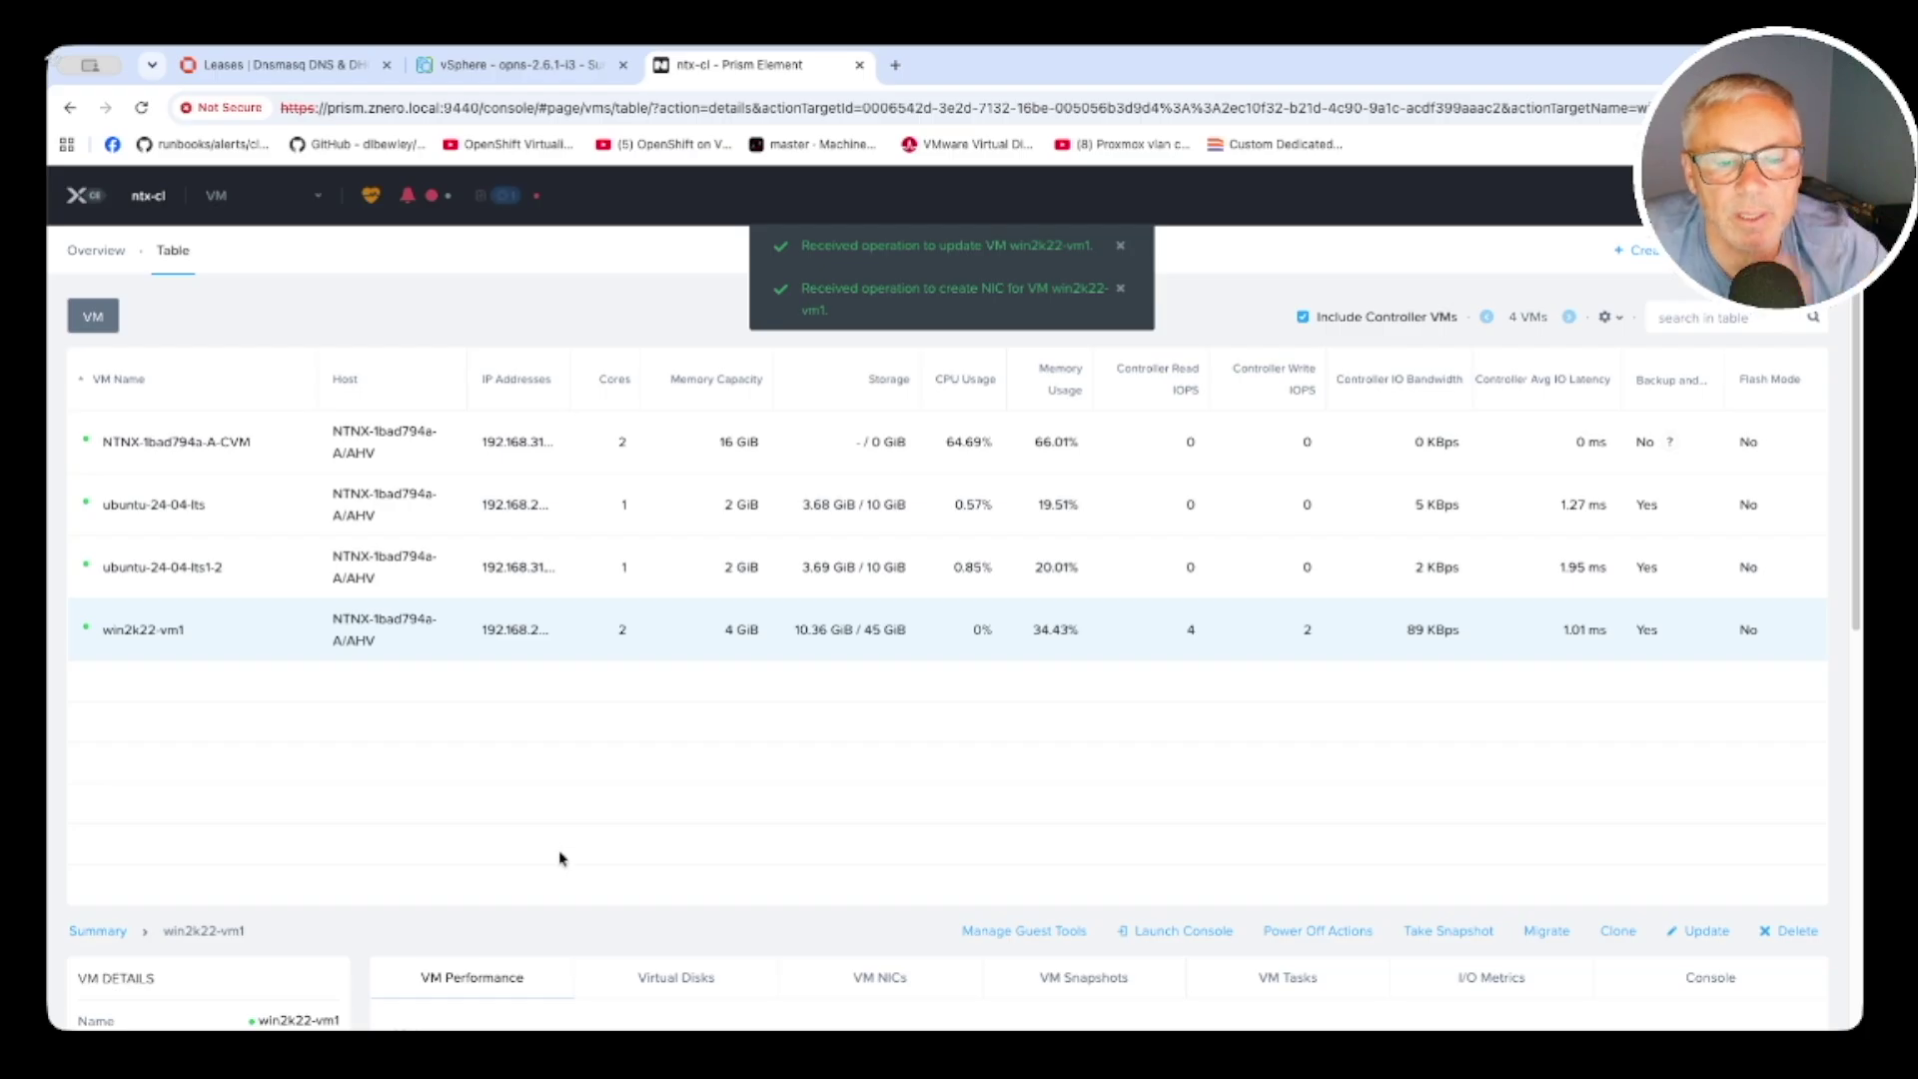
Switch to the win2k22-vm1 console and inspect the Ethernet adapter's connection status and details
{"action": "key", "text": "super+grave"}
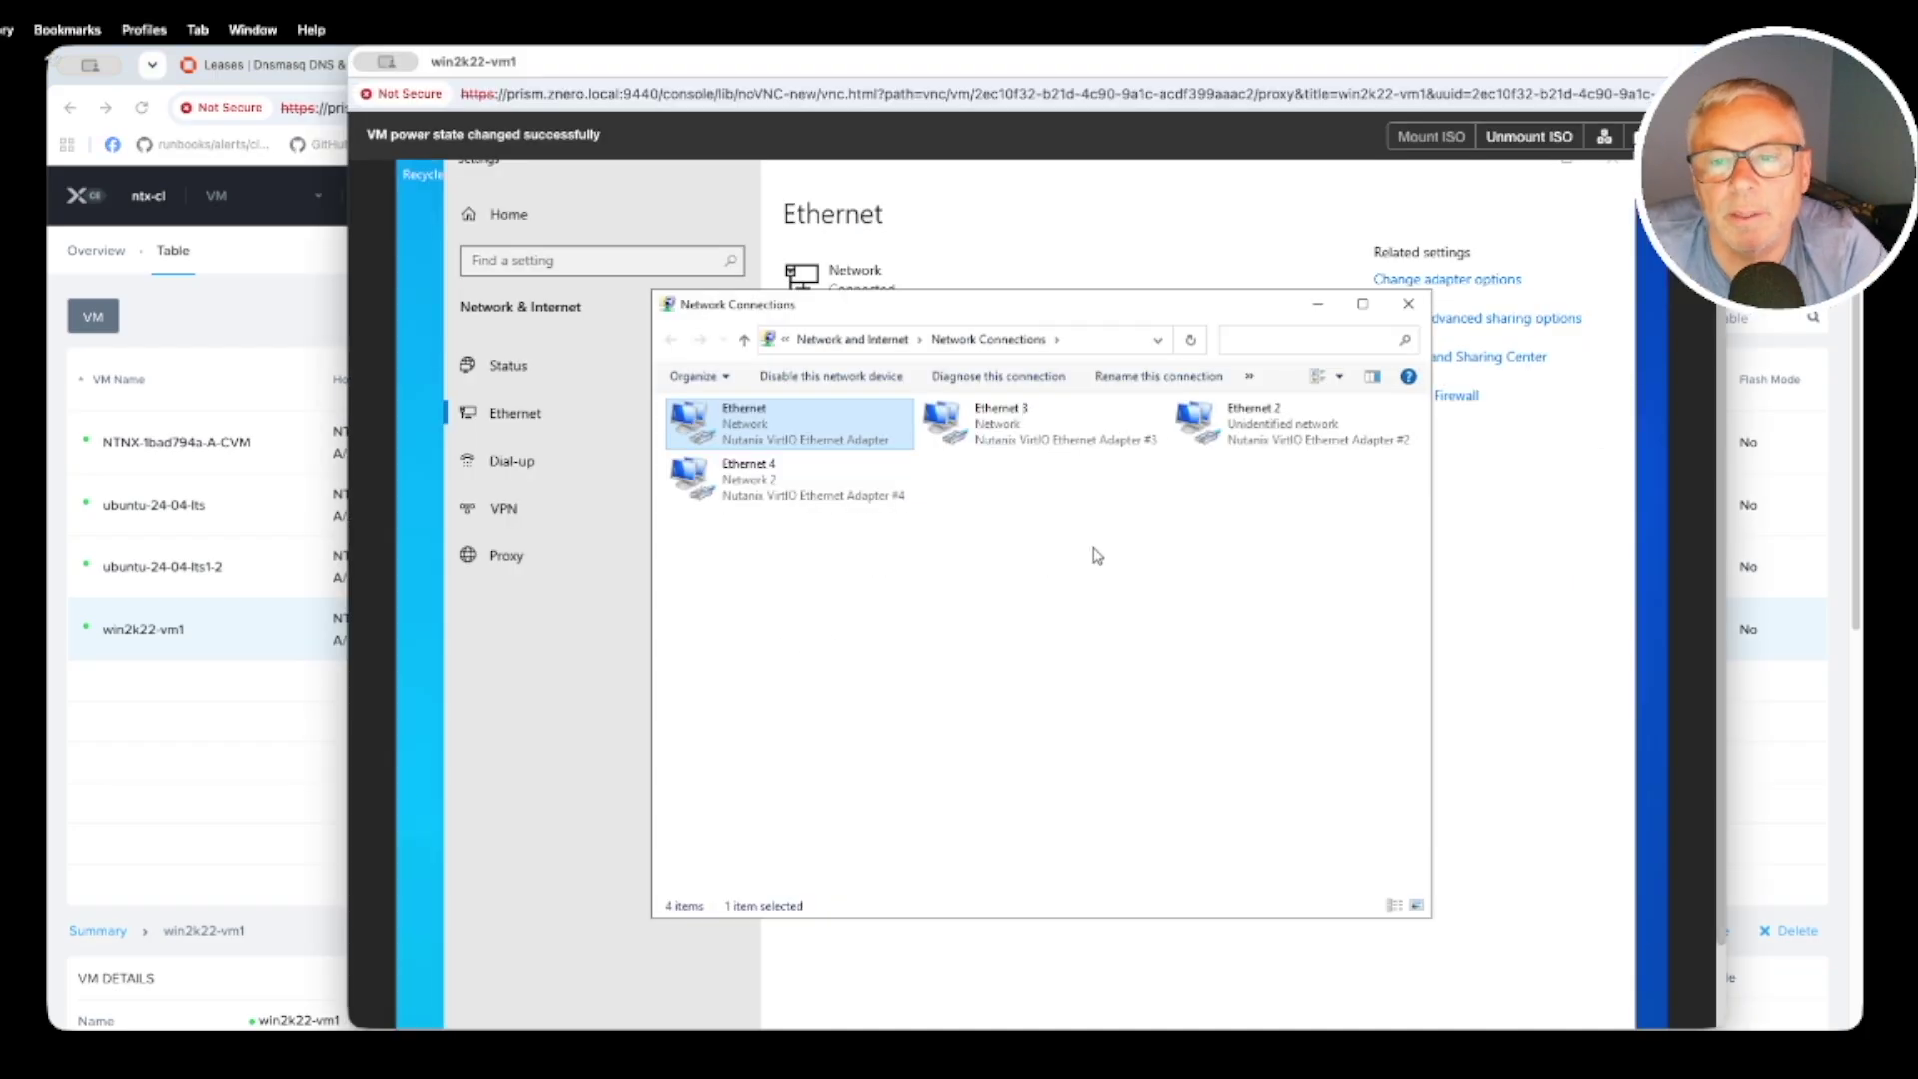
{"action": "left_click", "coordinate": [954, 439]}
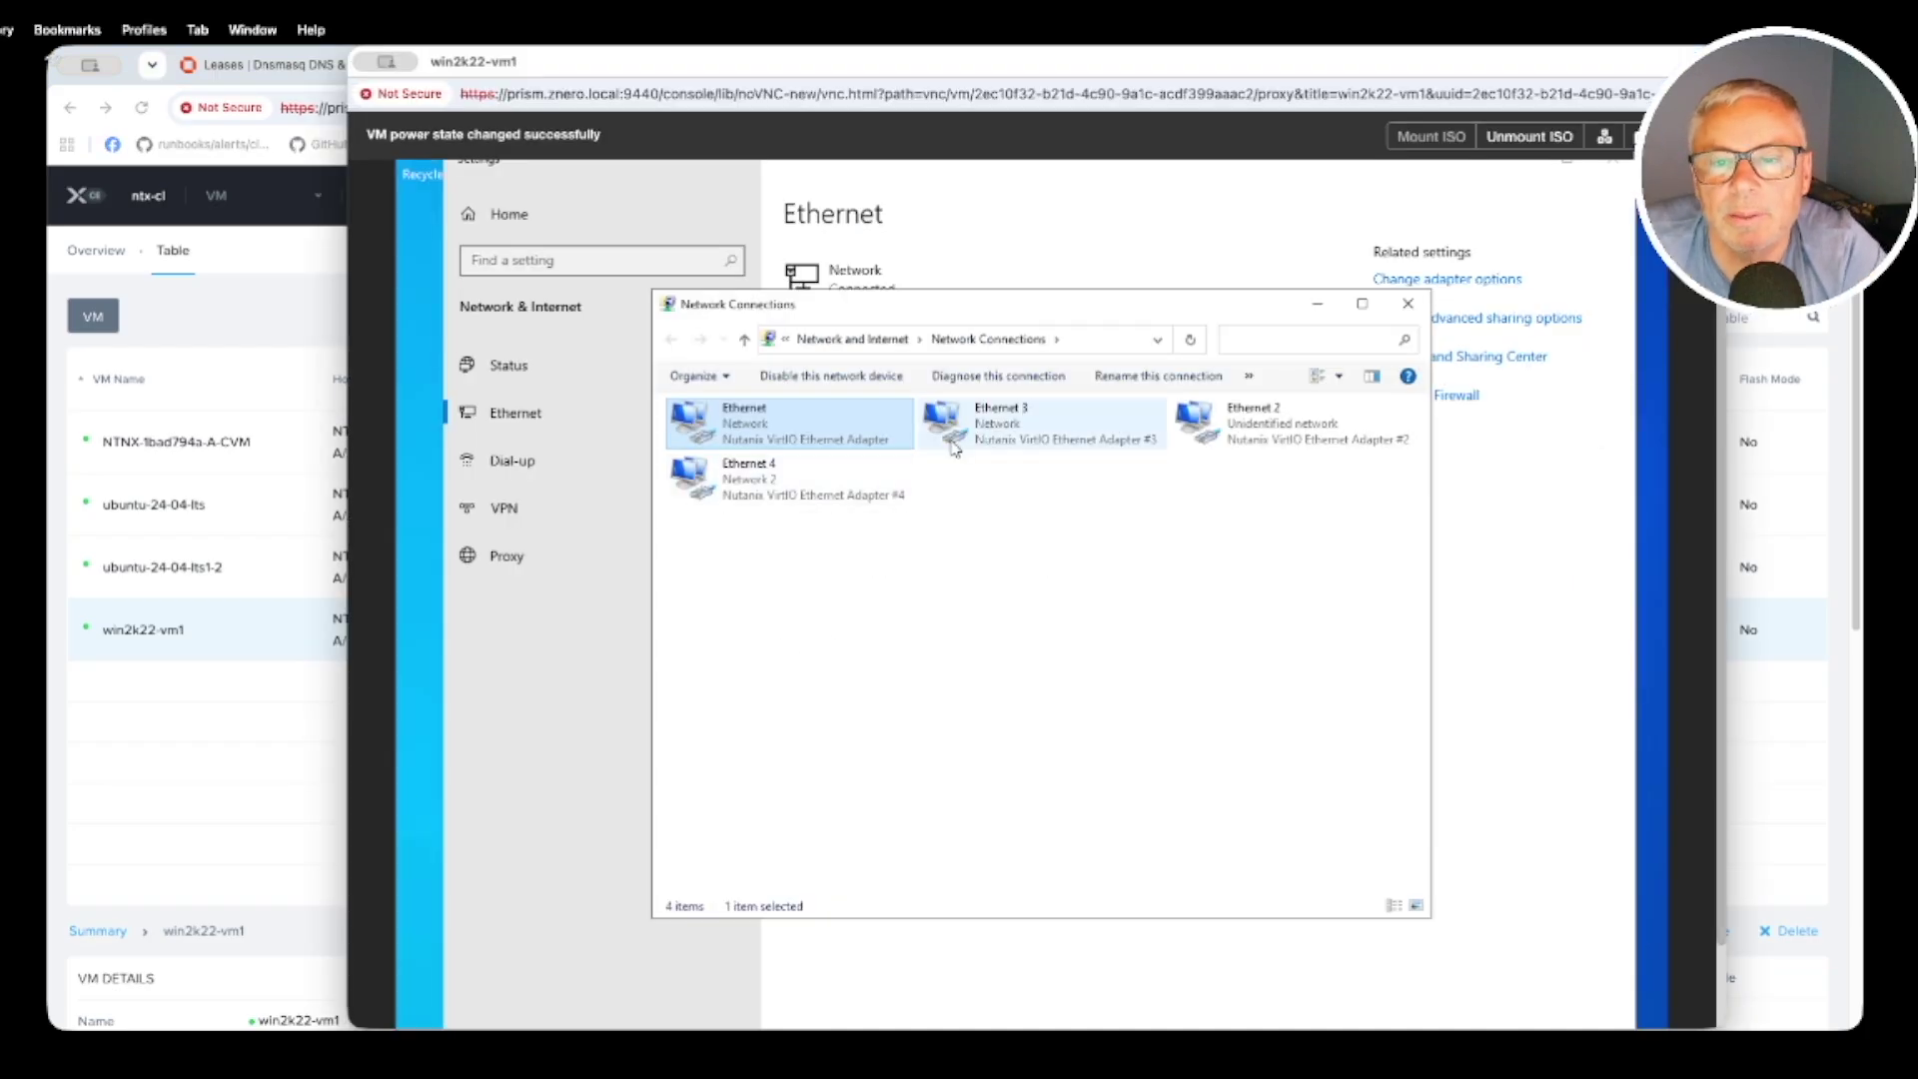
{"action": "left_click", "coordinate": [842, 475]}
{"action": "left_click", "coordinate": [779, 432]}
{"action": "right_click", "coordinate": [765, 426]}
{"action": "left_click", "coordinate": [809, 462]}
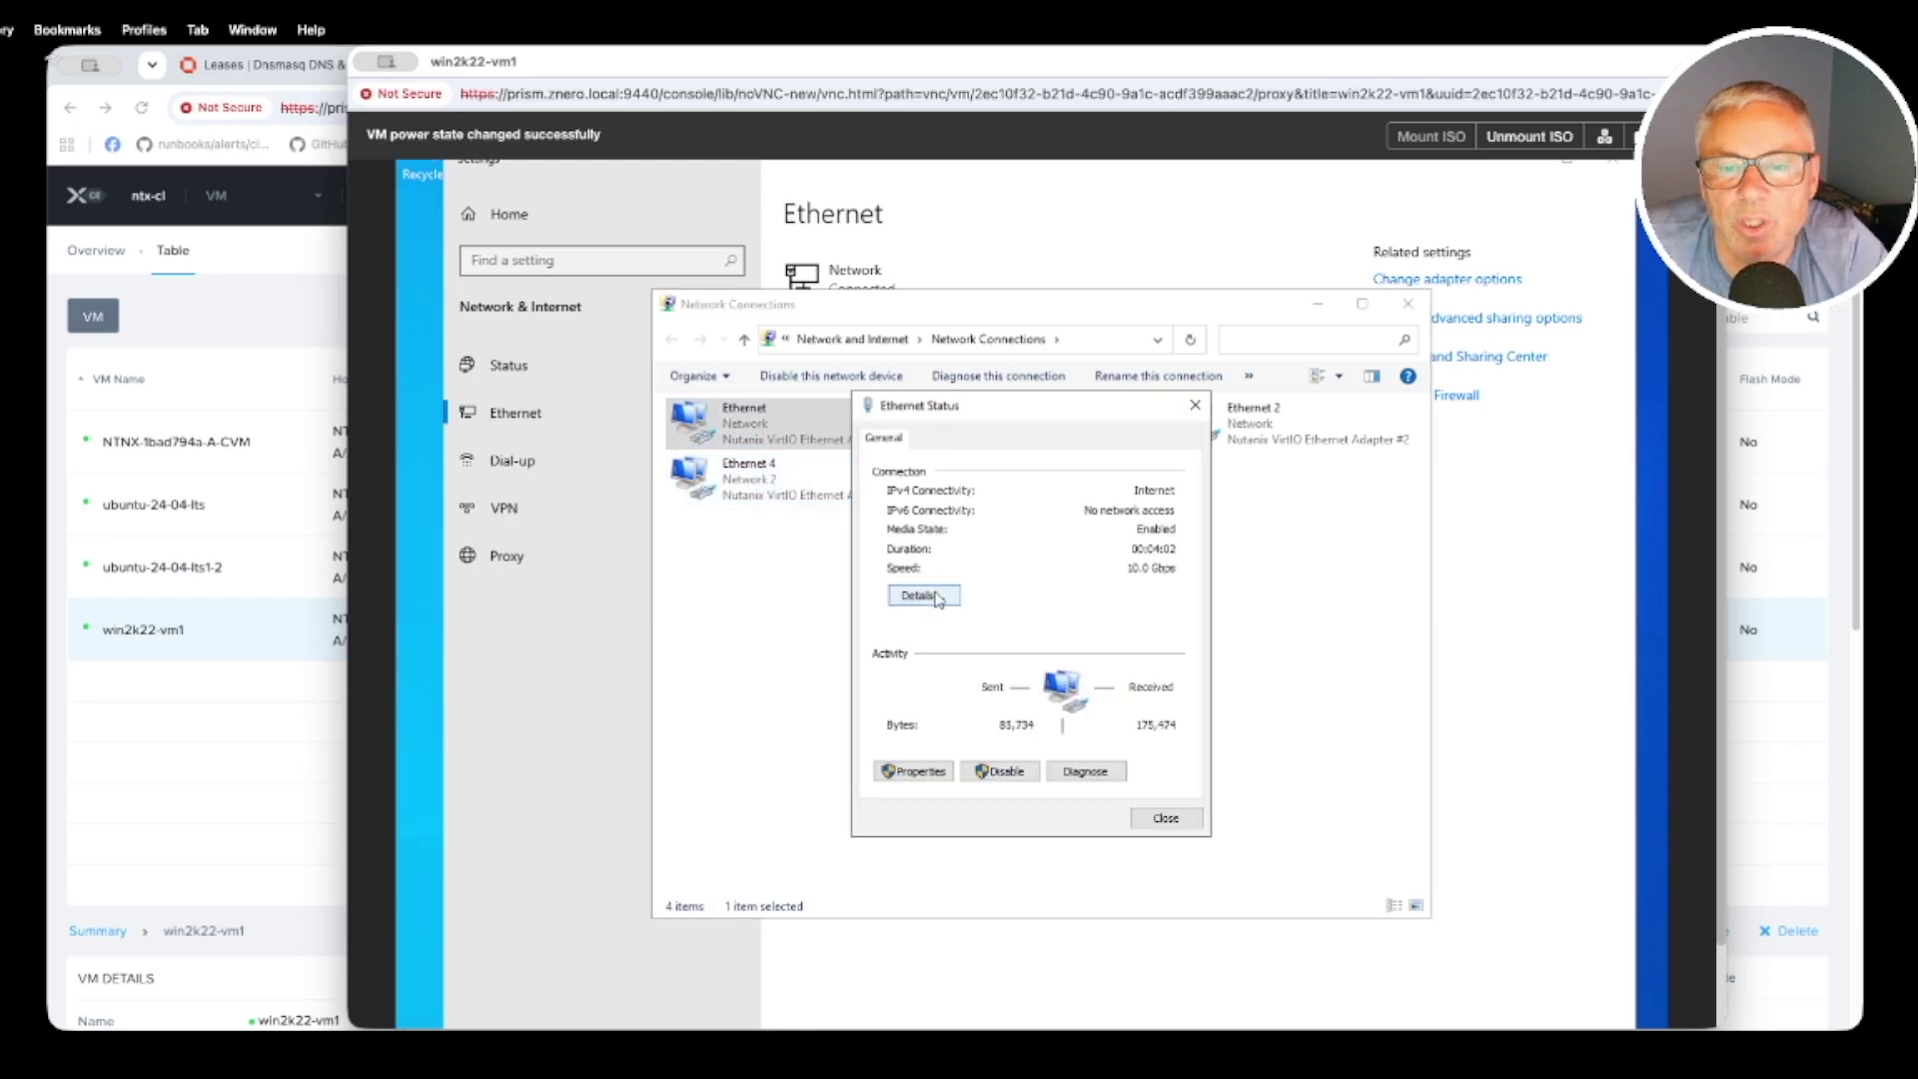
{"action": "left_click", "coordinate": [933, 596]}
{"action": "left_click", "coordinate": [1178, 833]}
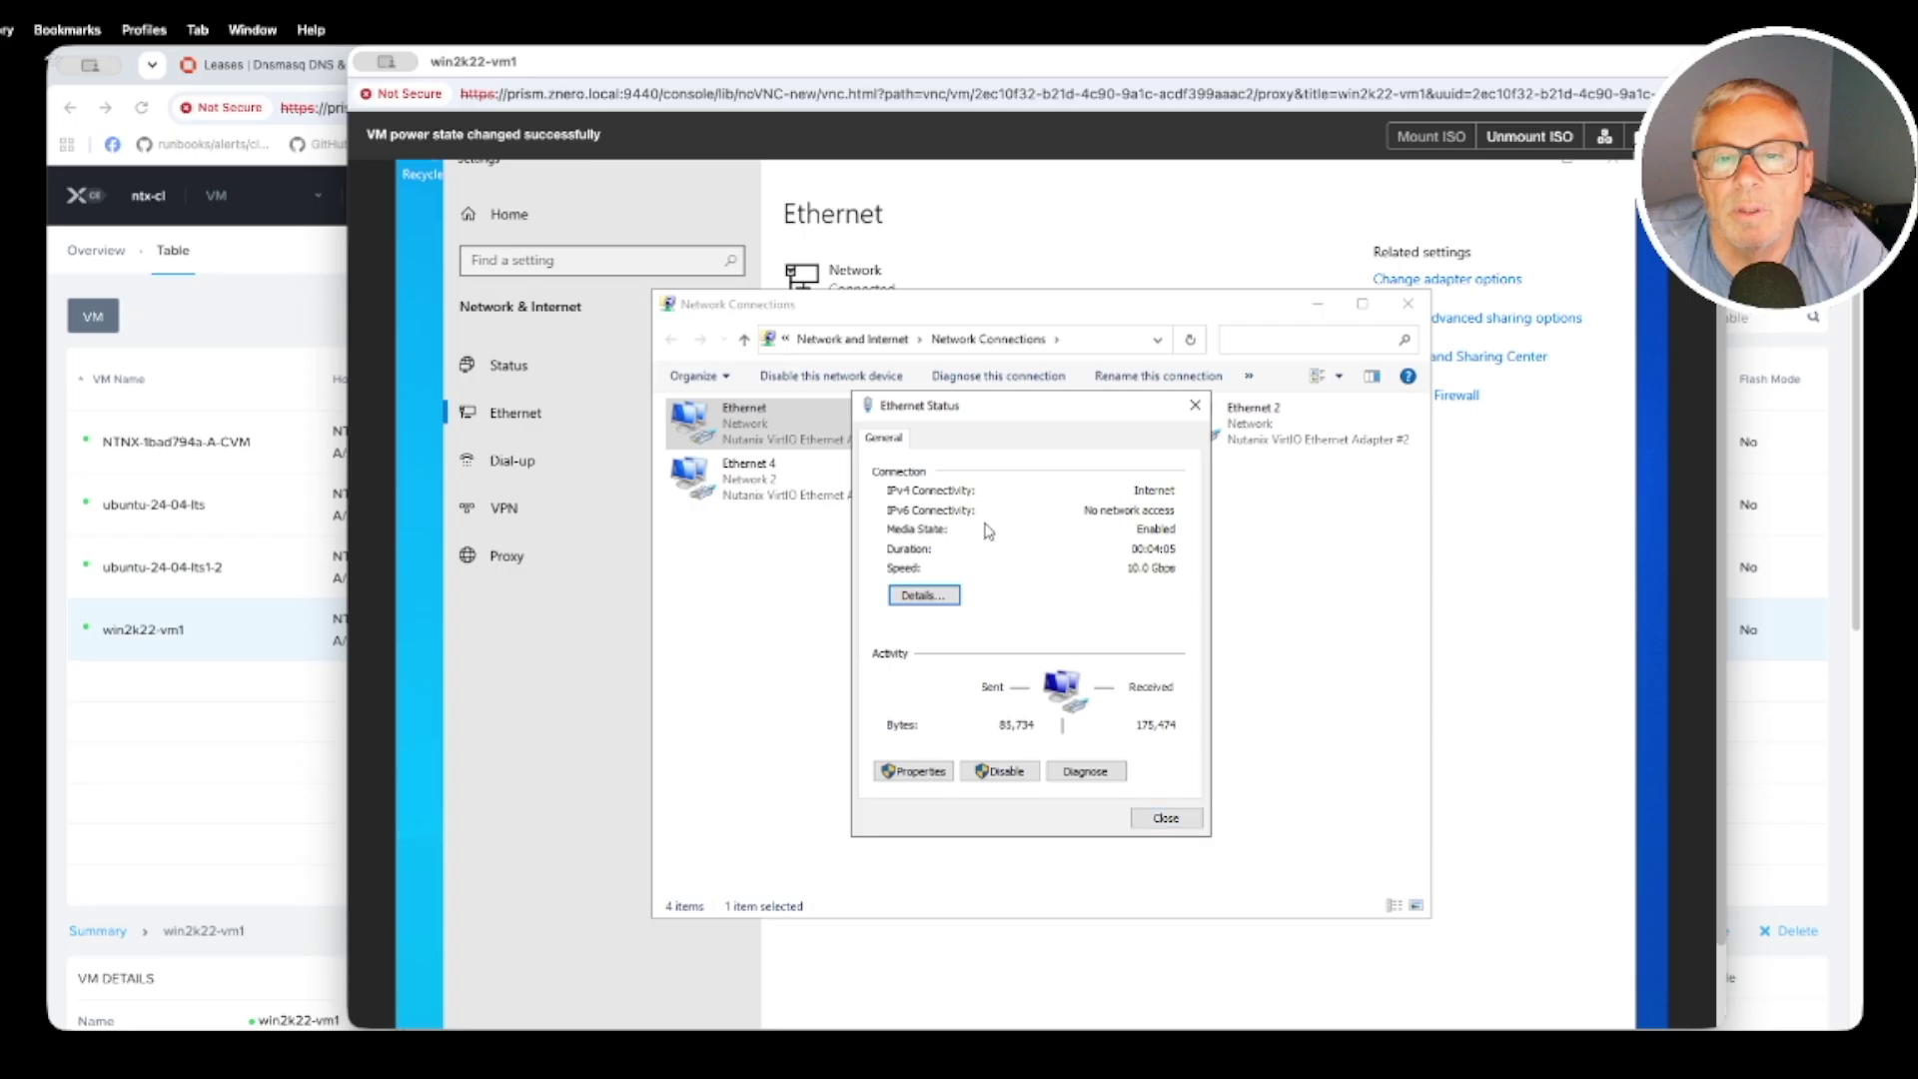
{"action": "left_click", "coordinate": [1197, 830]}
Inspect the Ethernet 3 adapter's connection details for its DHCP-assigned IPv4 address
{"action": "left_click", "coordinate": [1007, 462]}
{"action": "right_click", "coordinate": [1000, 413]}
{"action": "left_click", "coordinate": [1057, 463]}
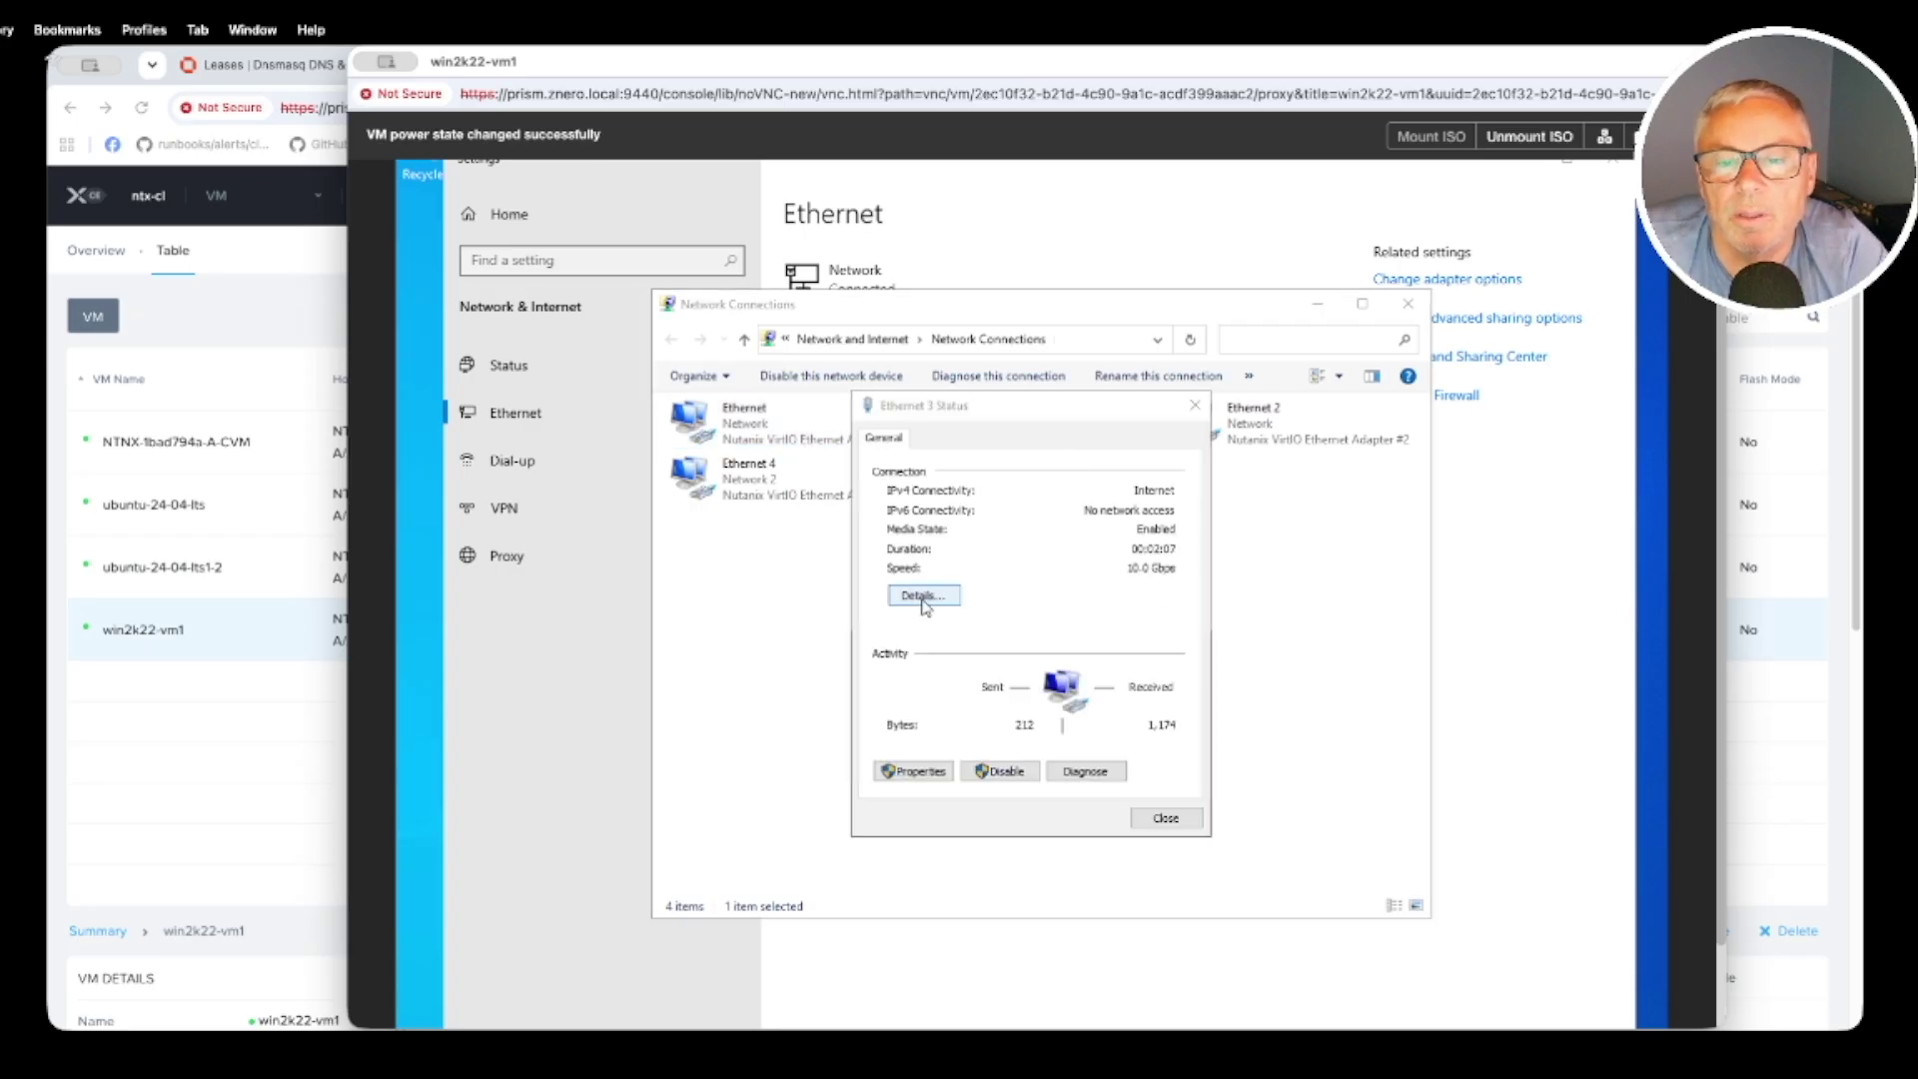
{"action": "left_click", "coordinate": [929, 599]}
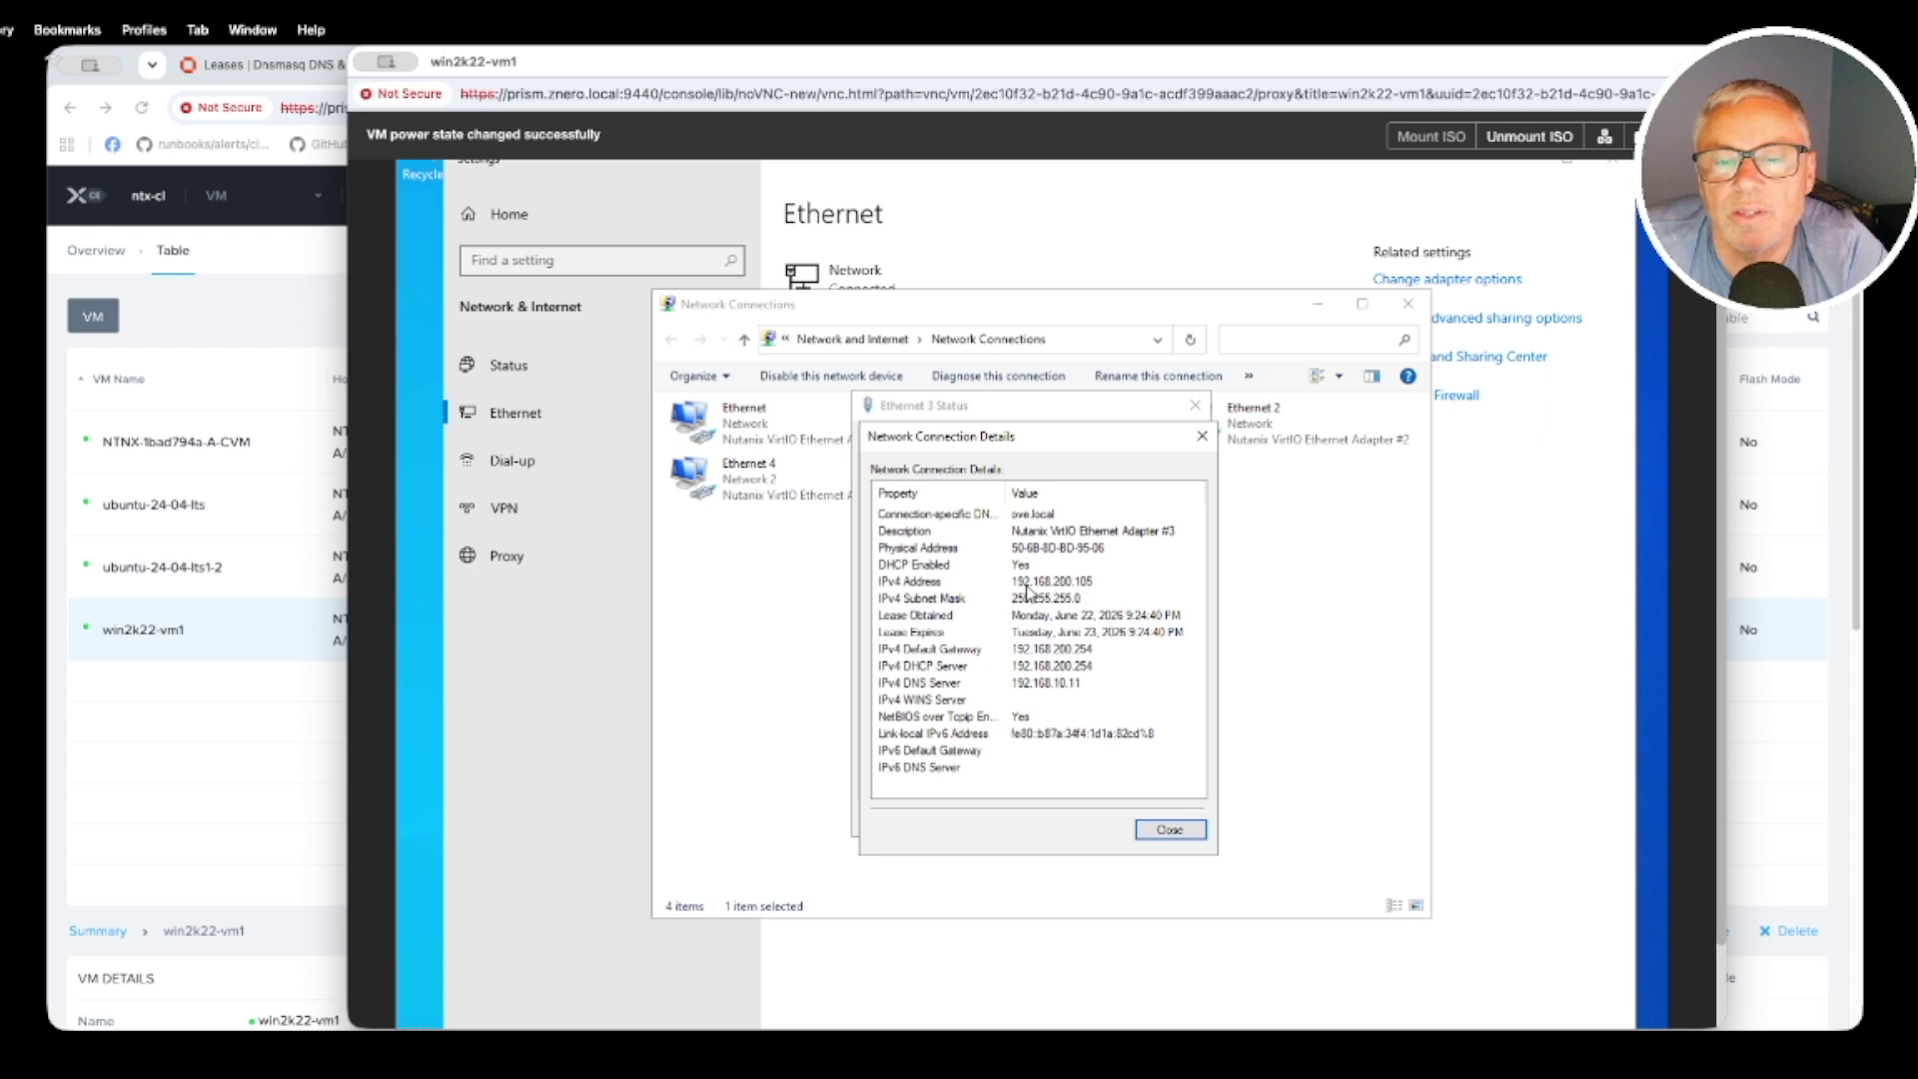
{"action": "left_click", "coordinate": [1169, 829]}
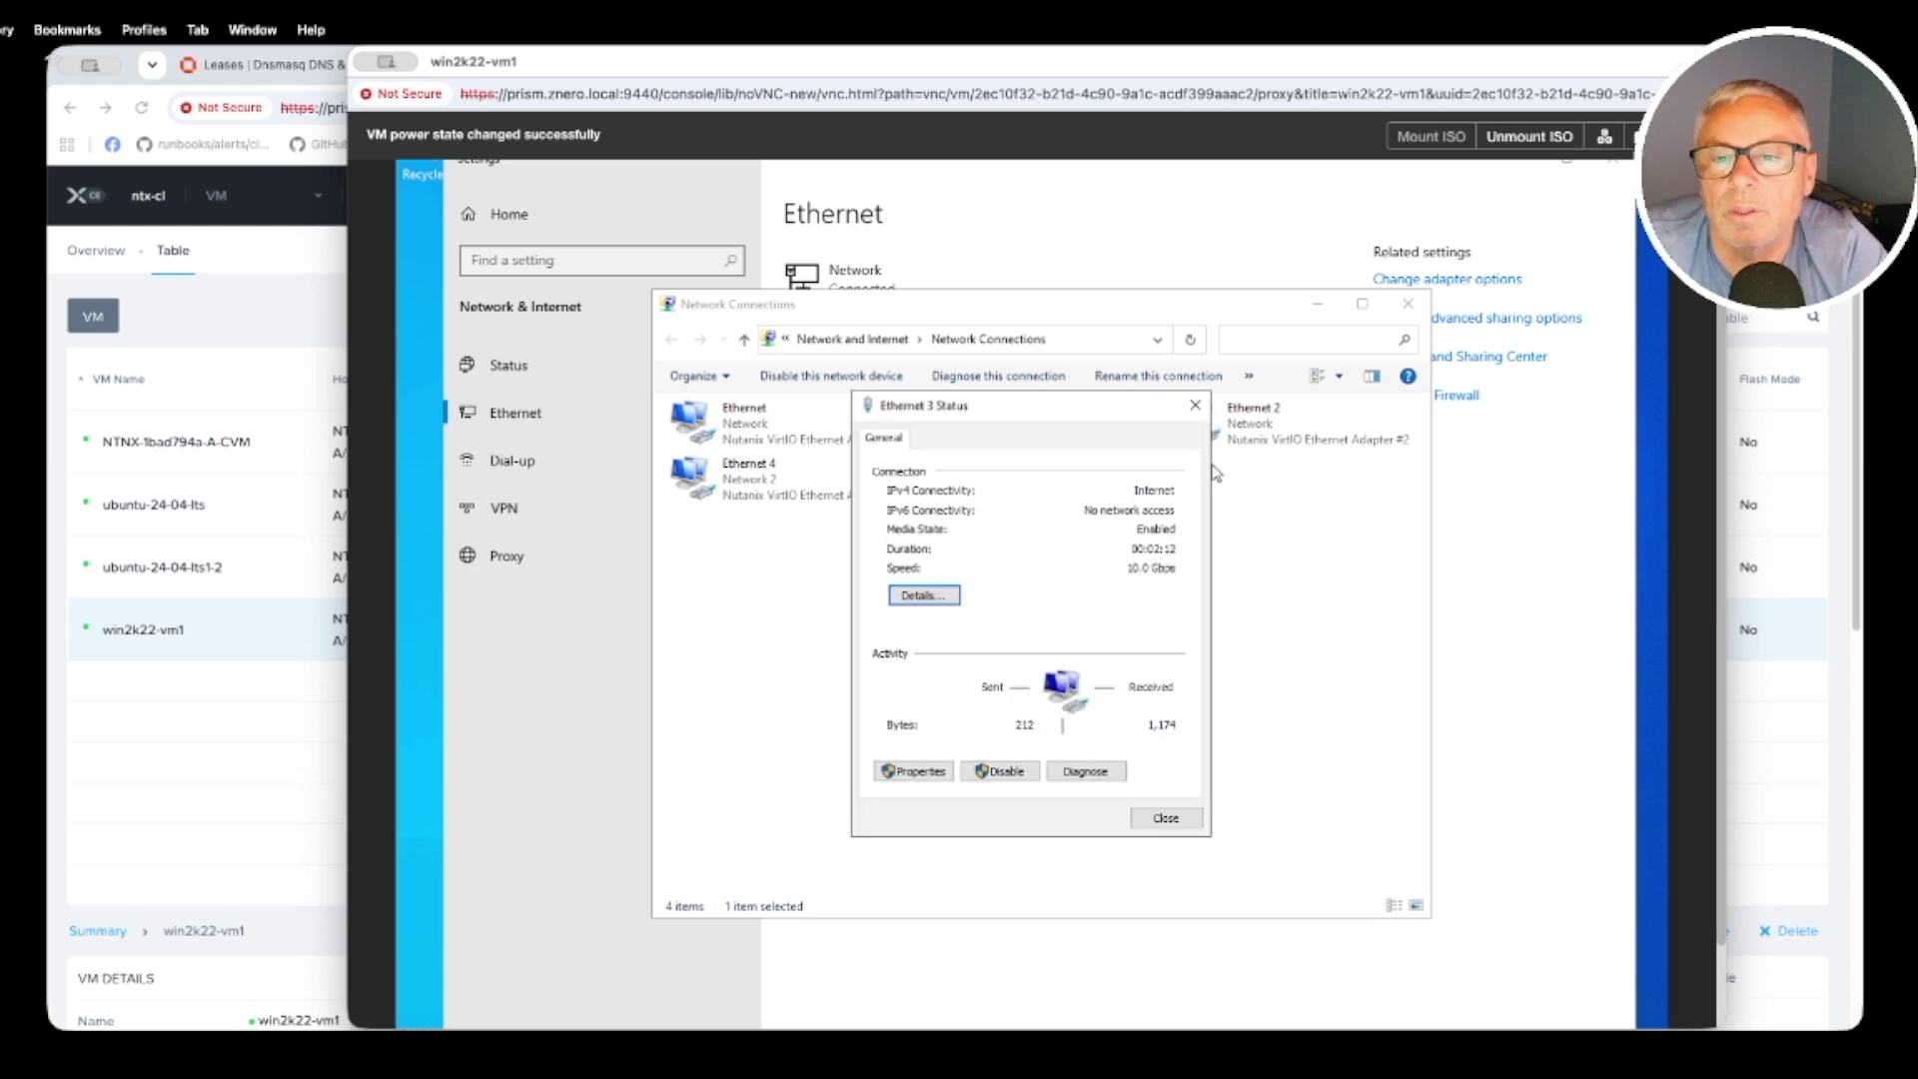
{"action": "left_click", "coordinate": [1159, 817]}
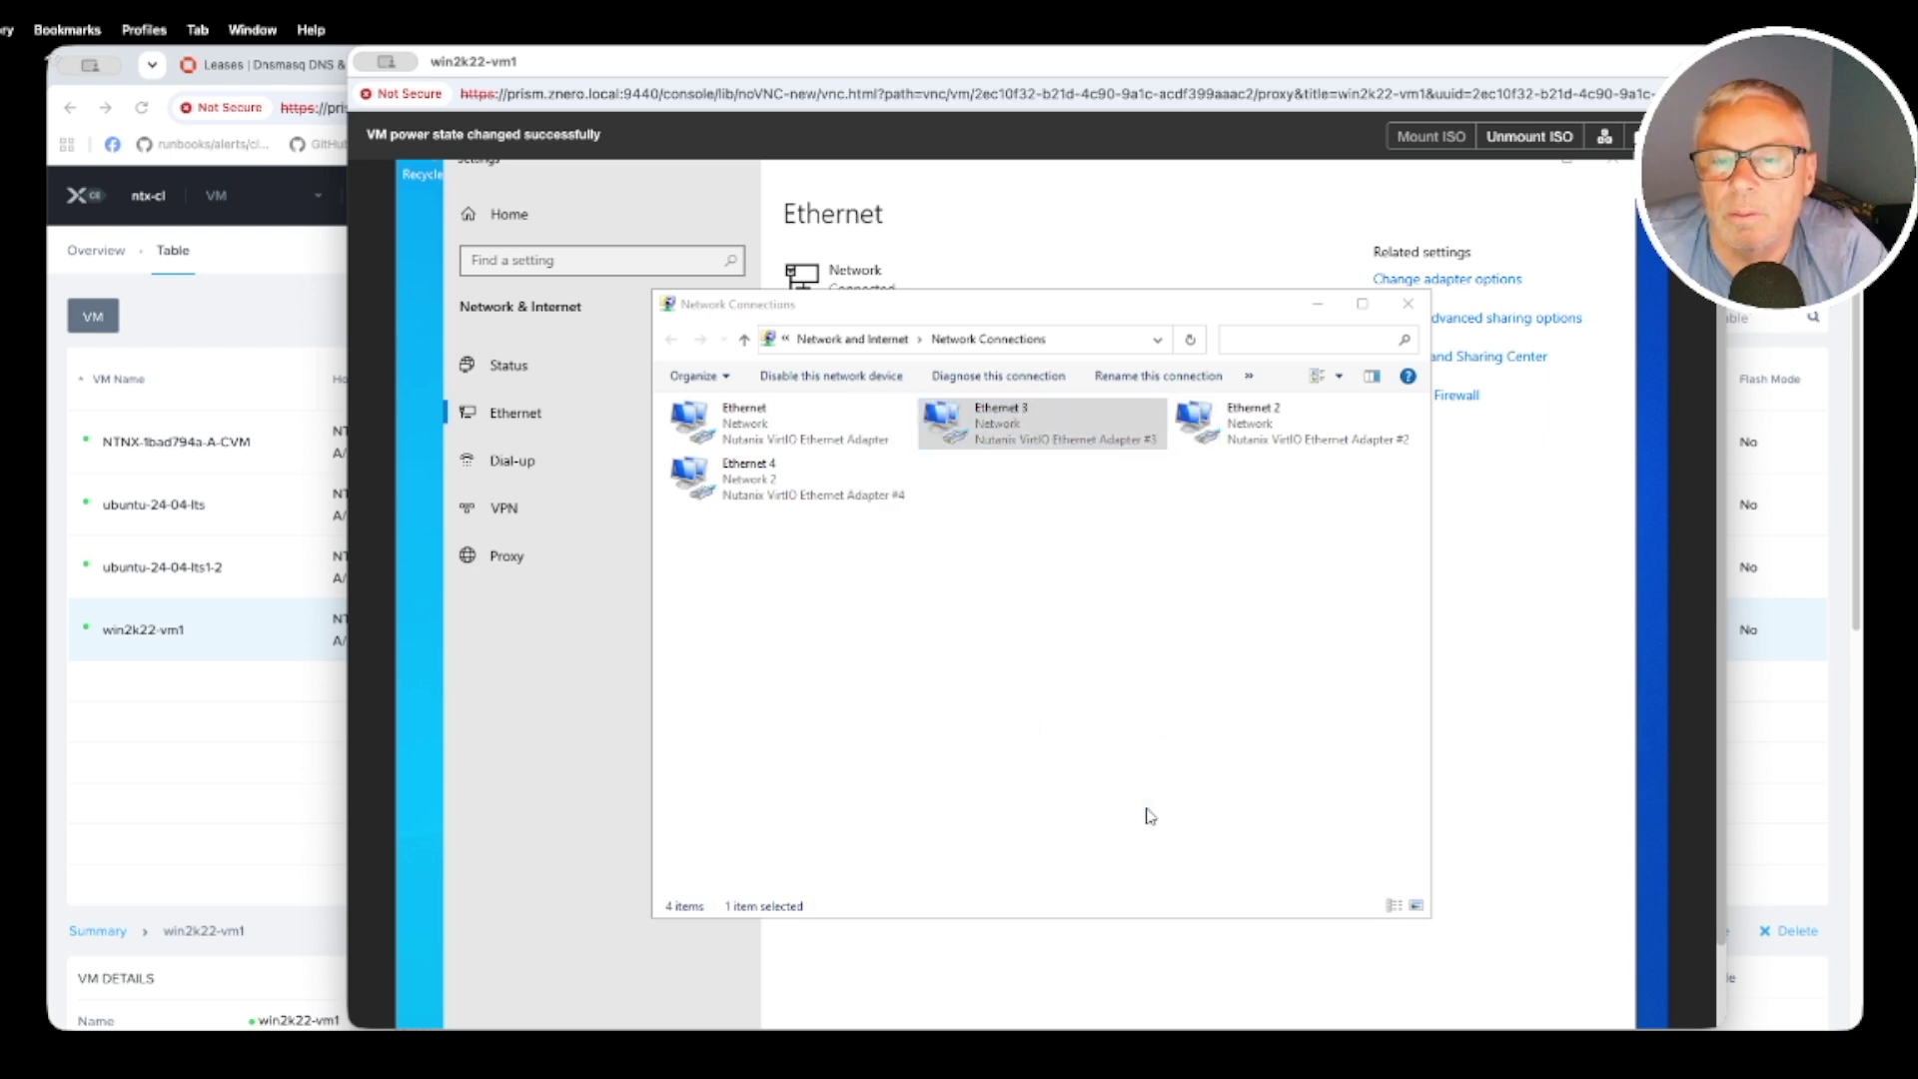
Inspect the Ethernet 2 adapter's connection details, checking its IPv4 address
{"action": "left_click", "coordinate": [1247, 436]}
{"action": "right_click", "coordinate": [1248, 430]}
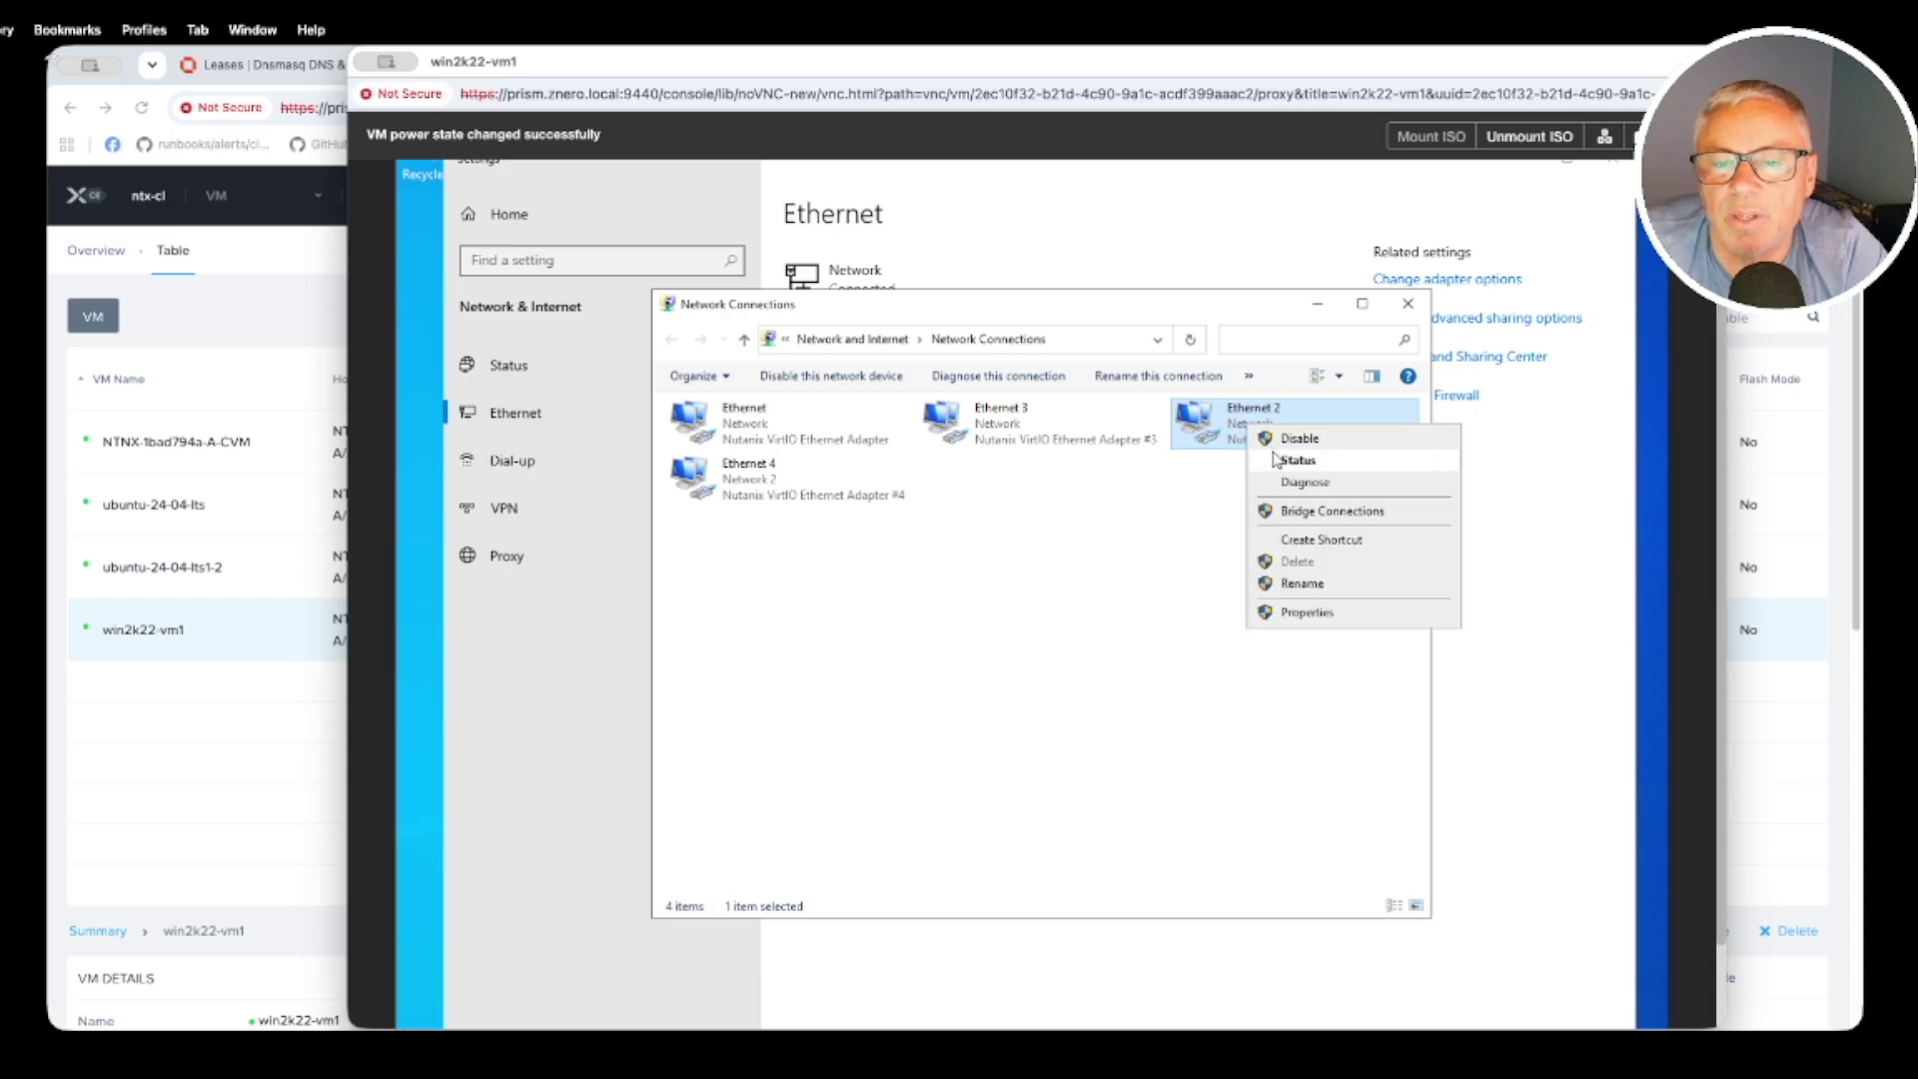
{"action": "left_click", "coordinate": [1273, 458]}
{"action": "left_click", "coordinate": [923, 596]}
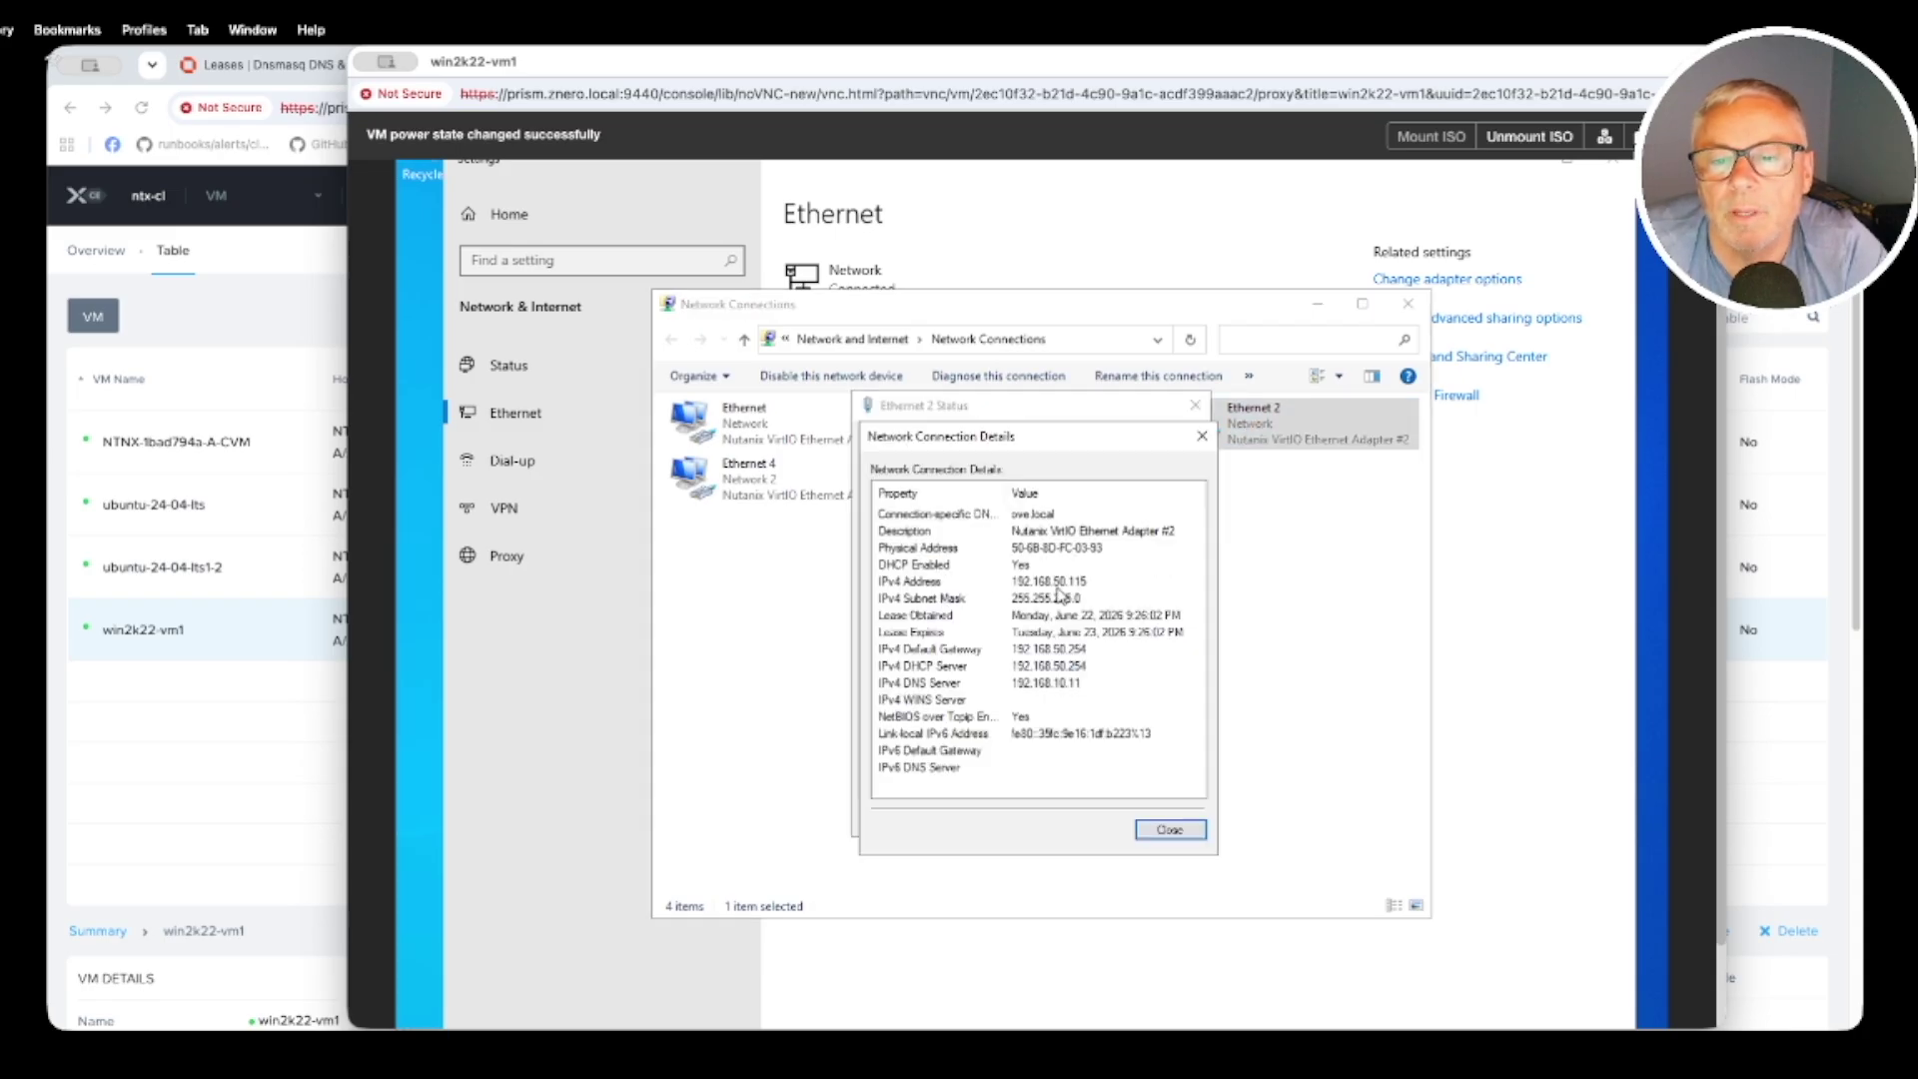
{"action": "left_click", "coordinate": [966, 583]}
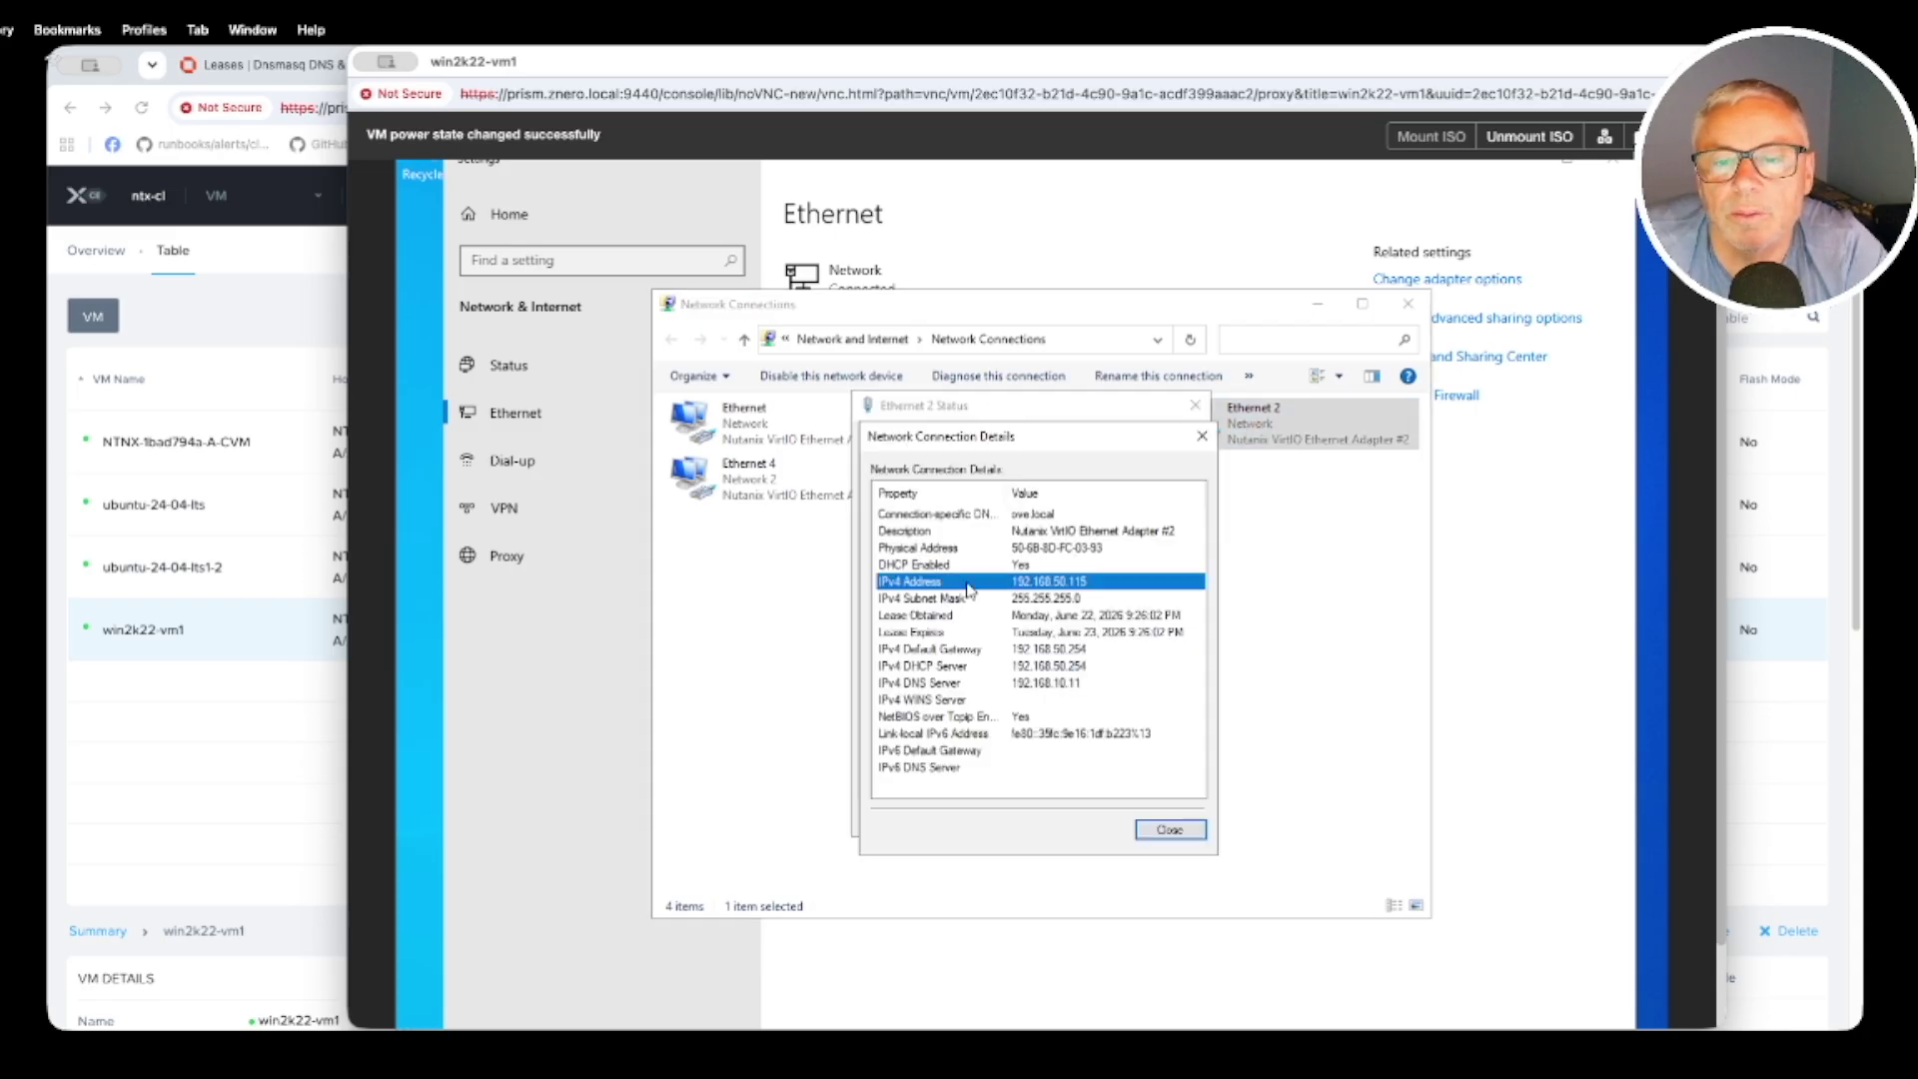
{"action": "left_click", "coordinate": [1168, 830]}
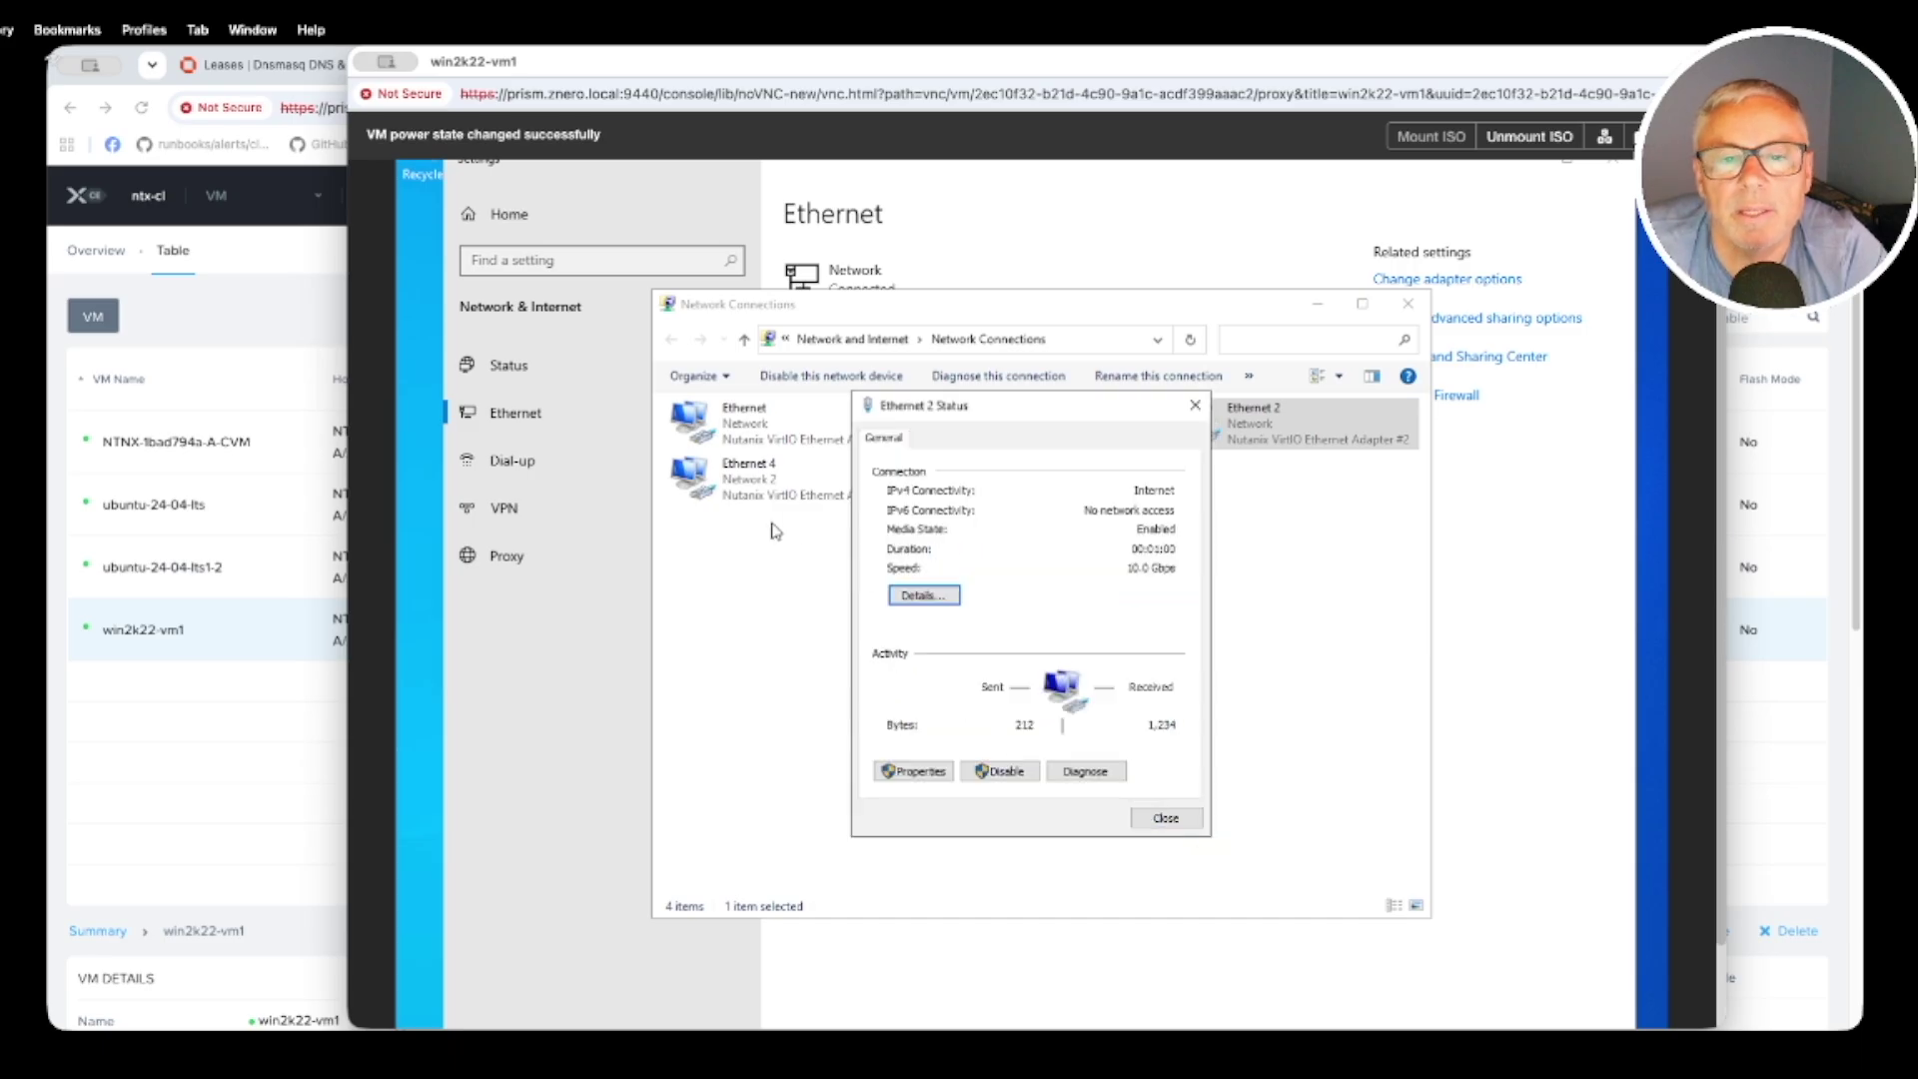
{"action": "left_click", "coordinate": [1169, 819]}
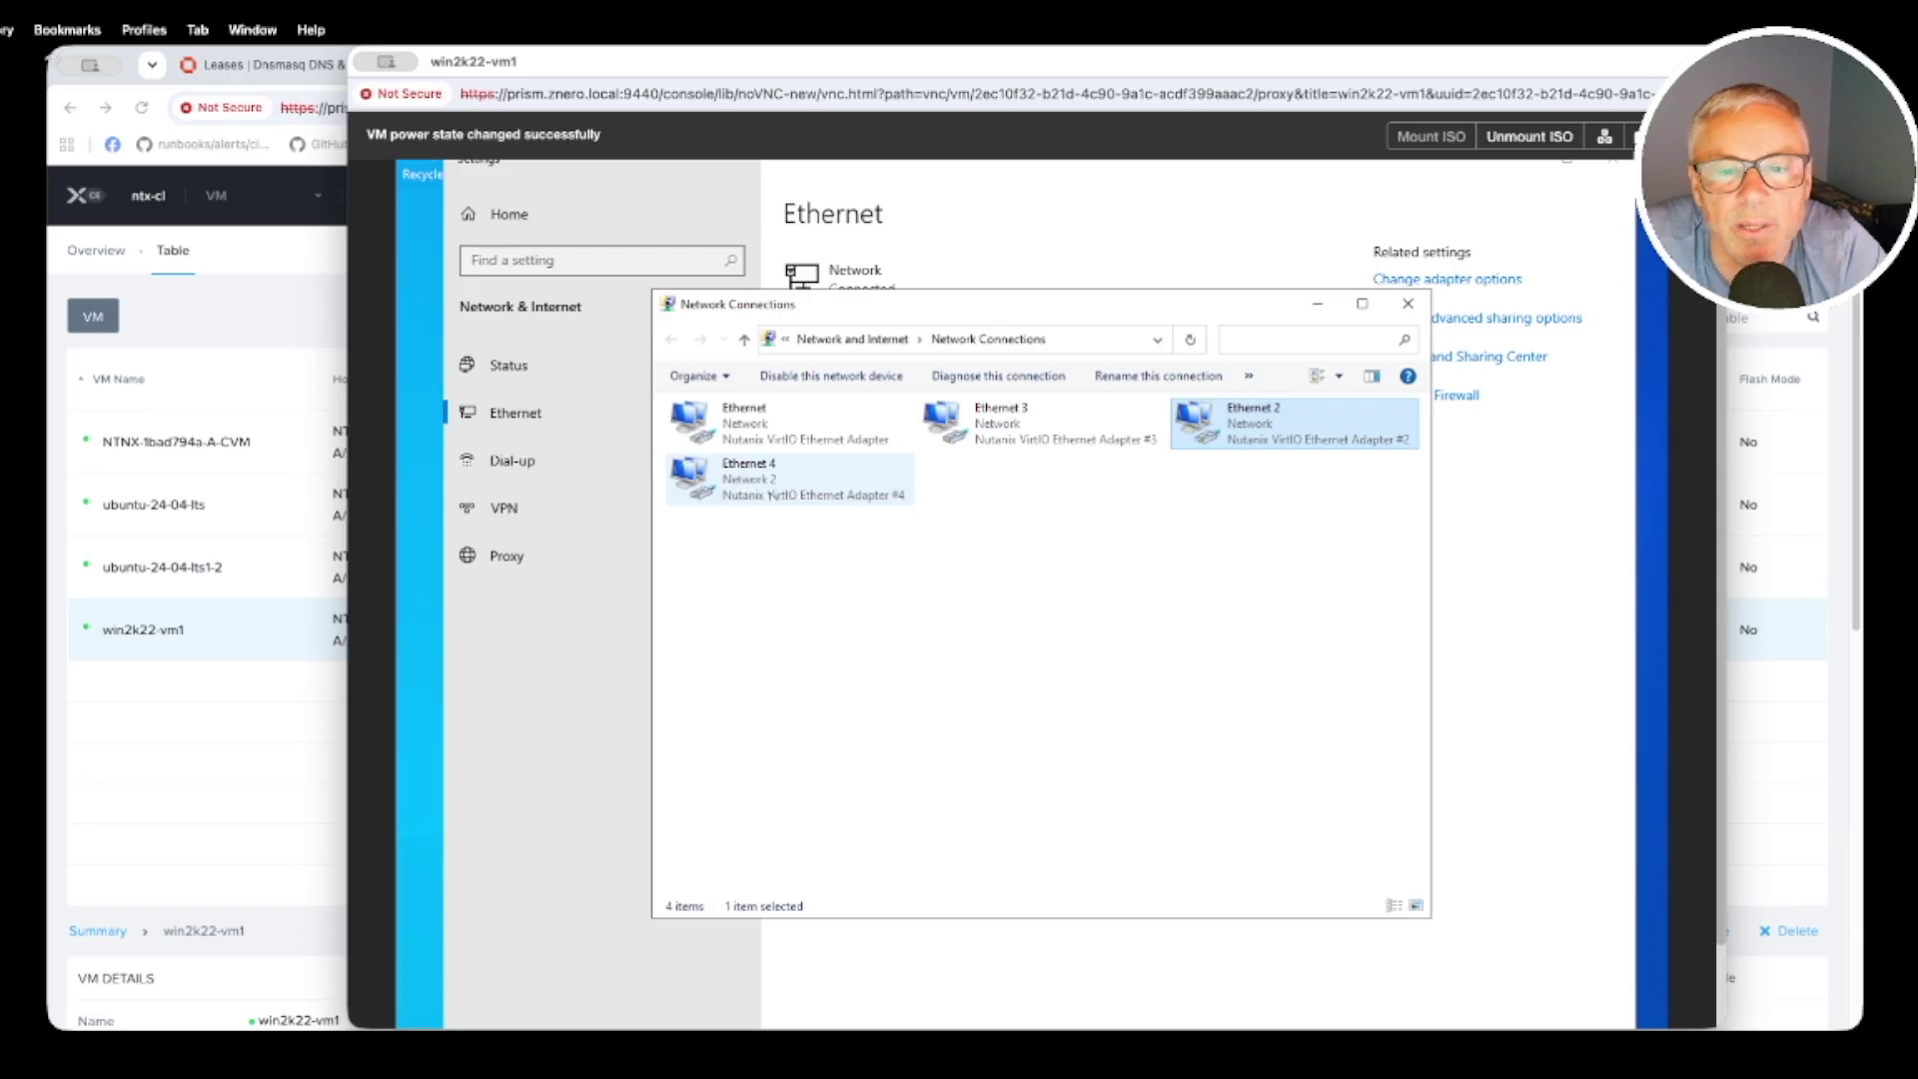
Inspect the Ethernet 4 adapter's connection details, checking its IPv4 address and subnet mask
{"action": "right_click", "coordinate": [740, 477]}
{"action": "left_click", "coordinate": [886, 511]}
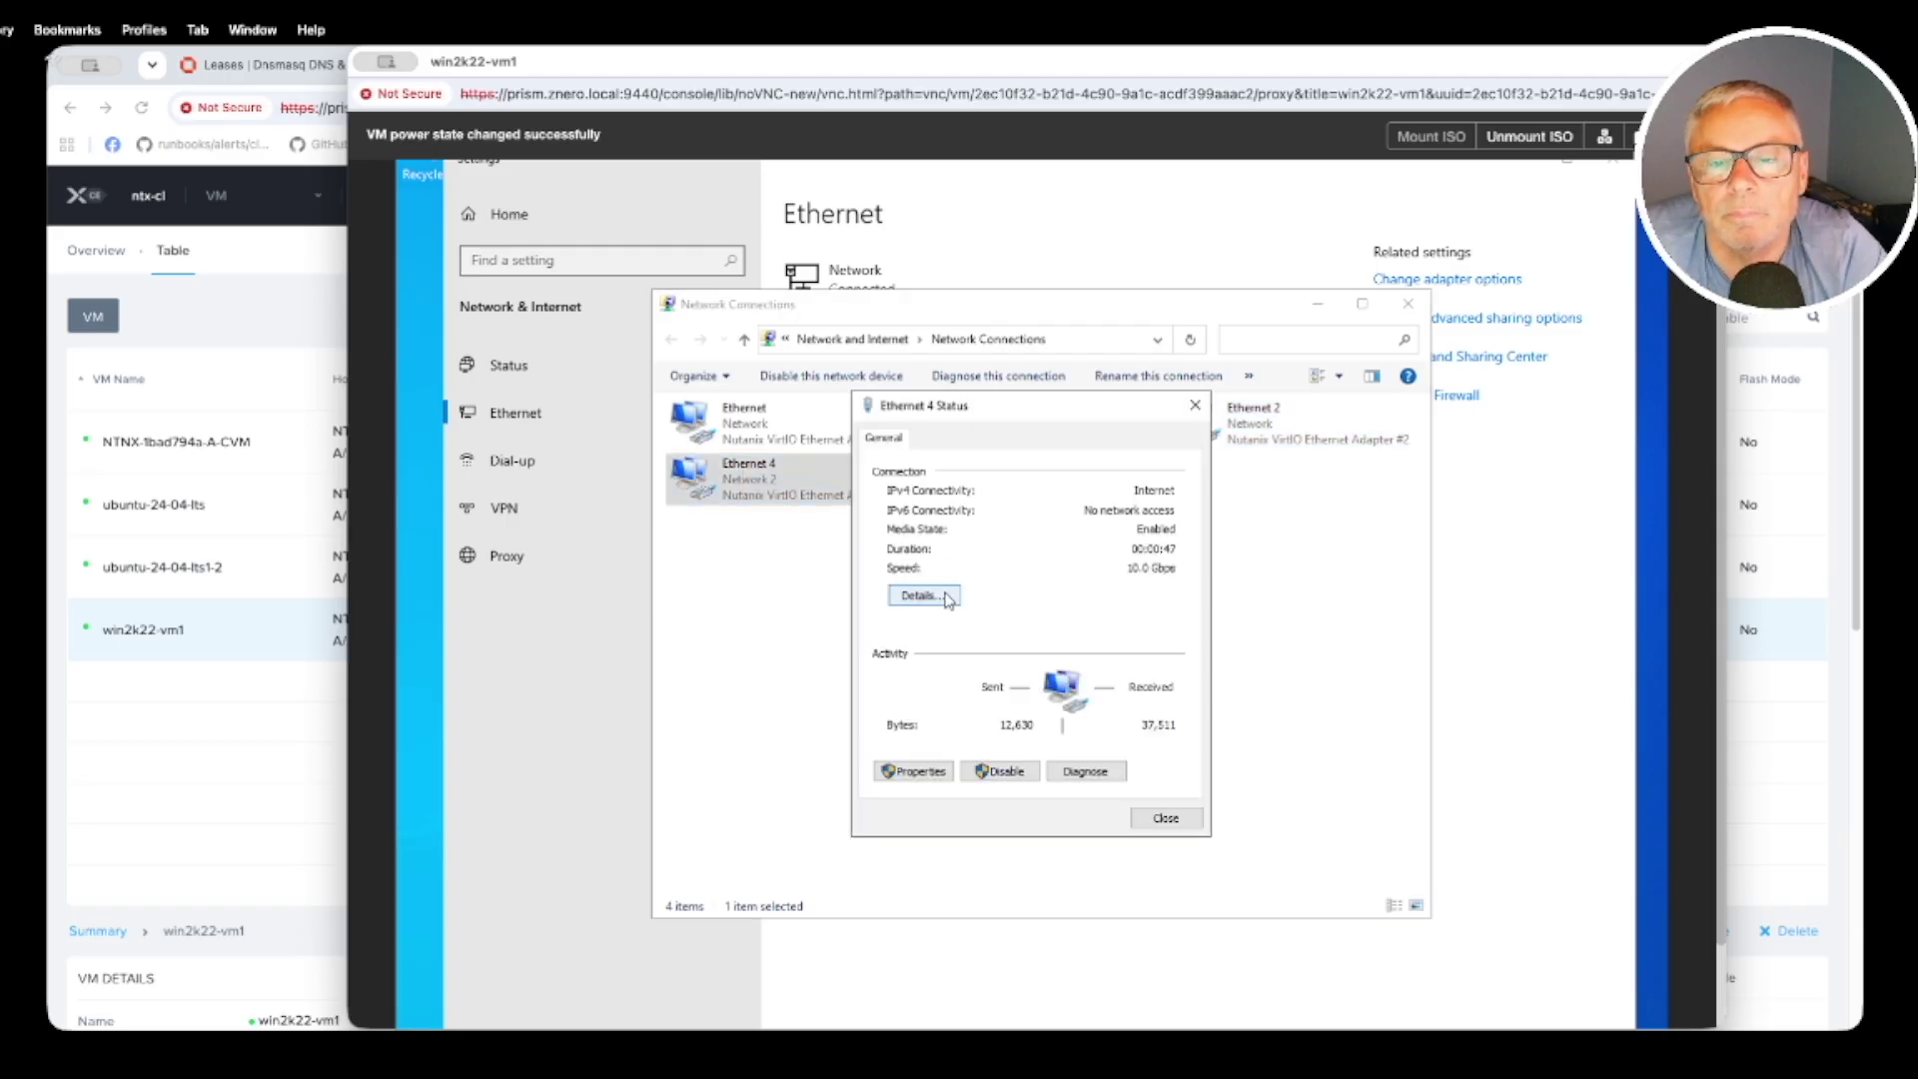
{"action": "left_click", "coordinate": [938, 608]}
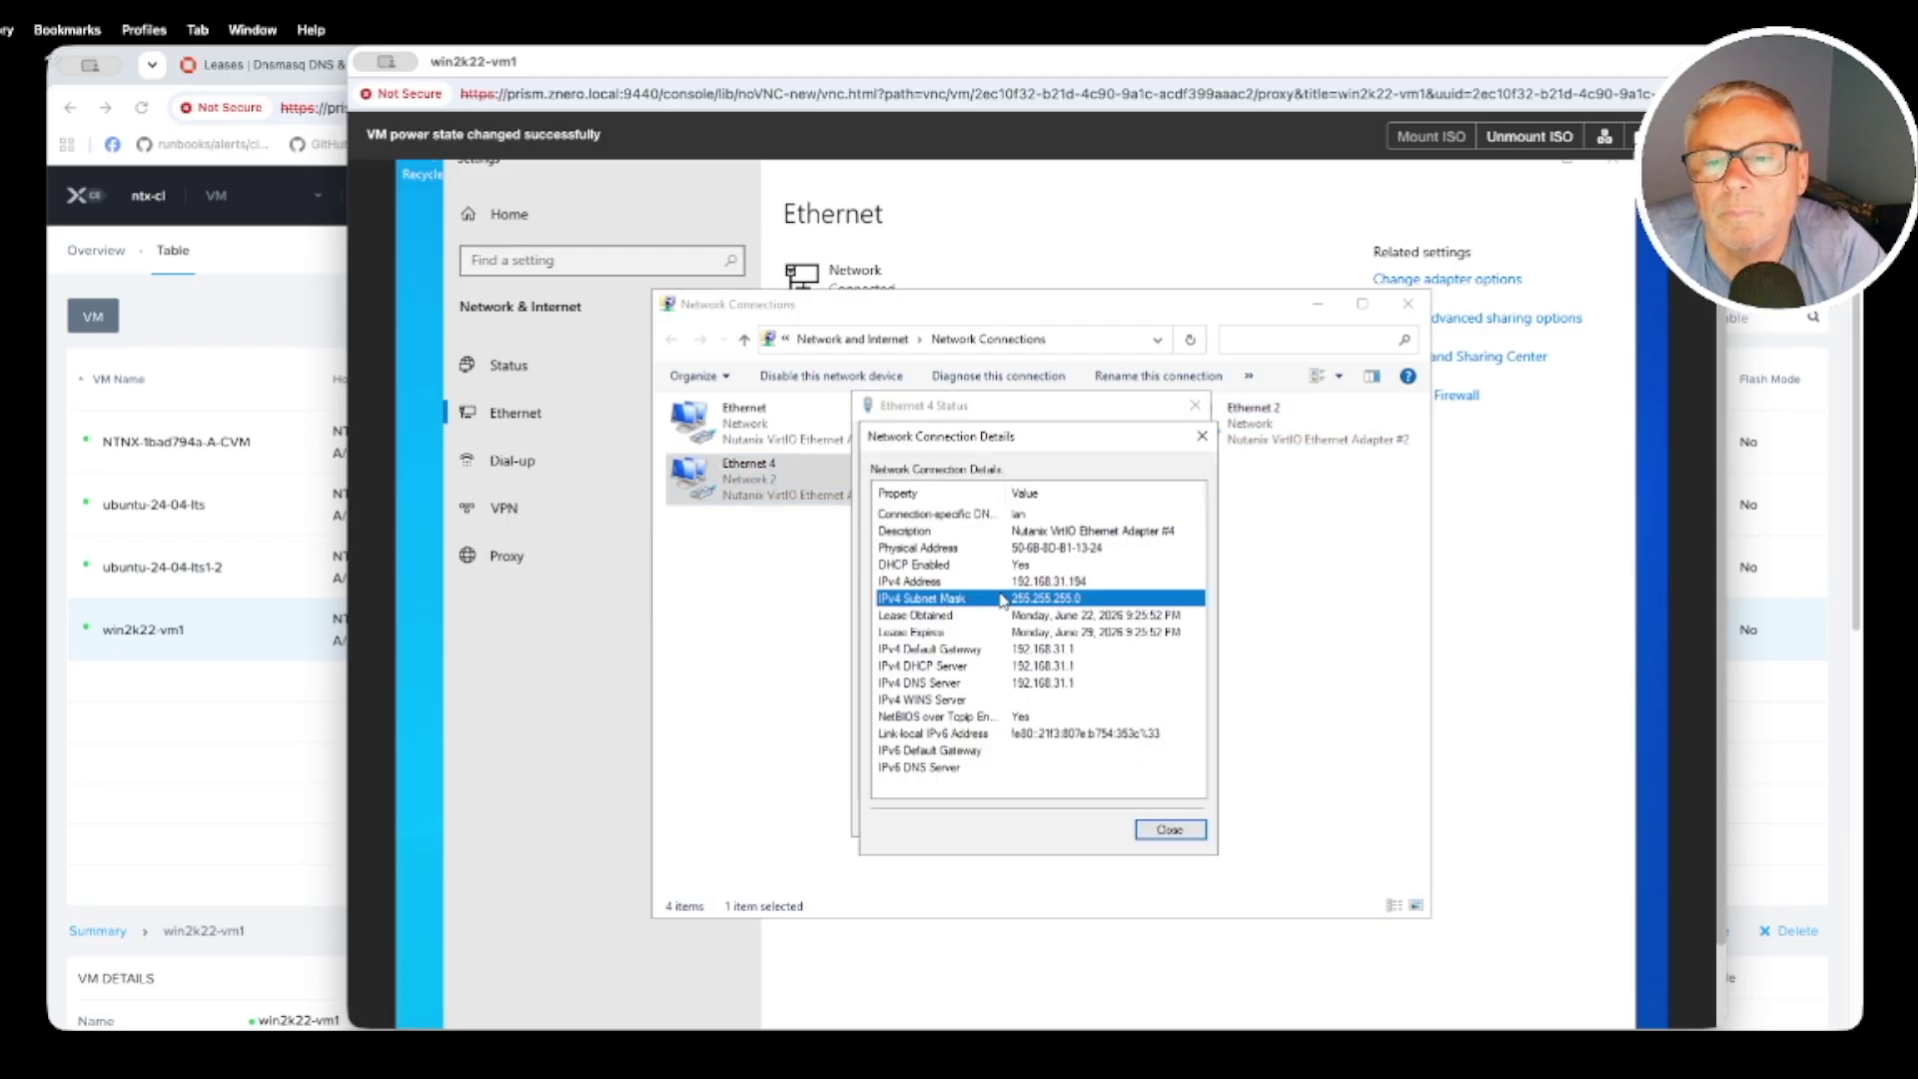
{"action": "left_click", "coordinate": [1007, 587]}
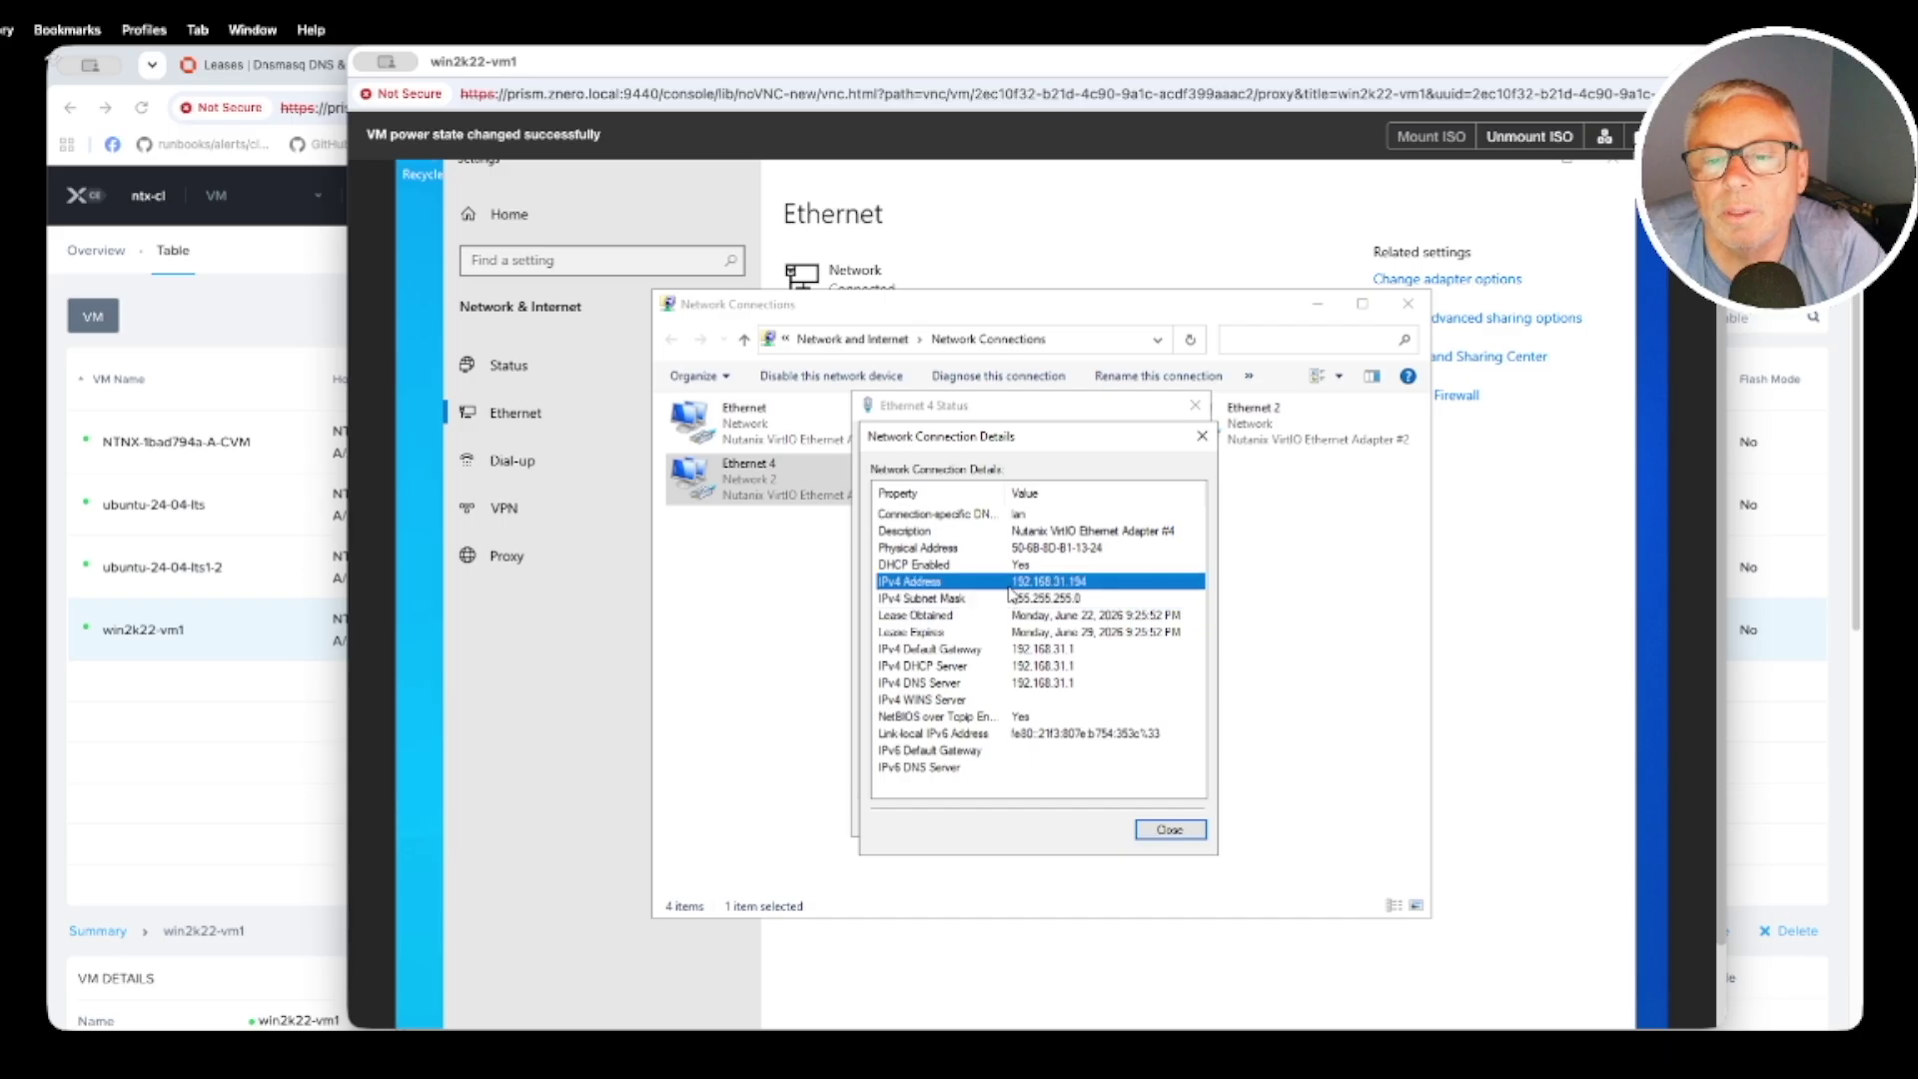
{"action": "left_click", "coordinate": [1202, 826]}
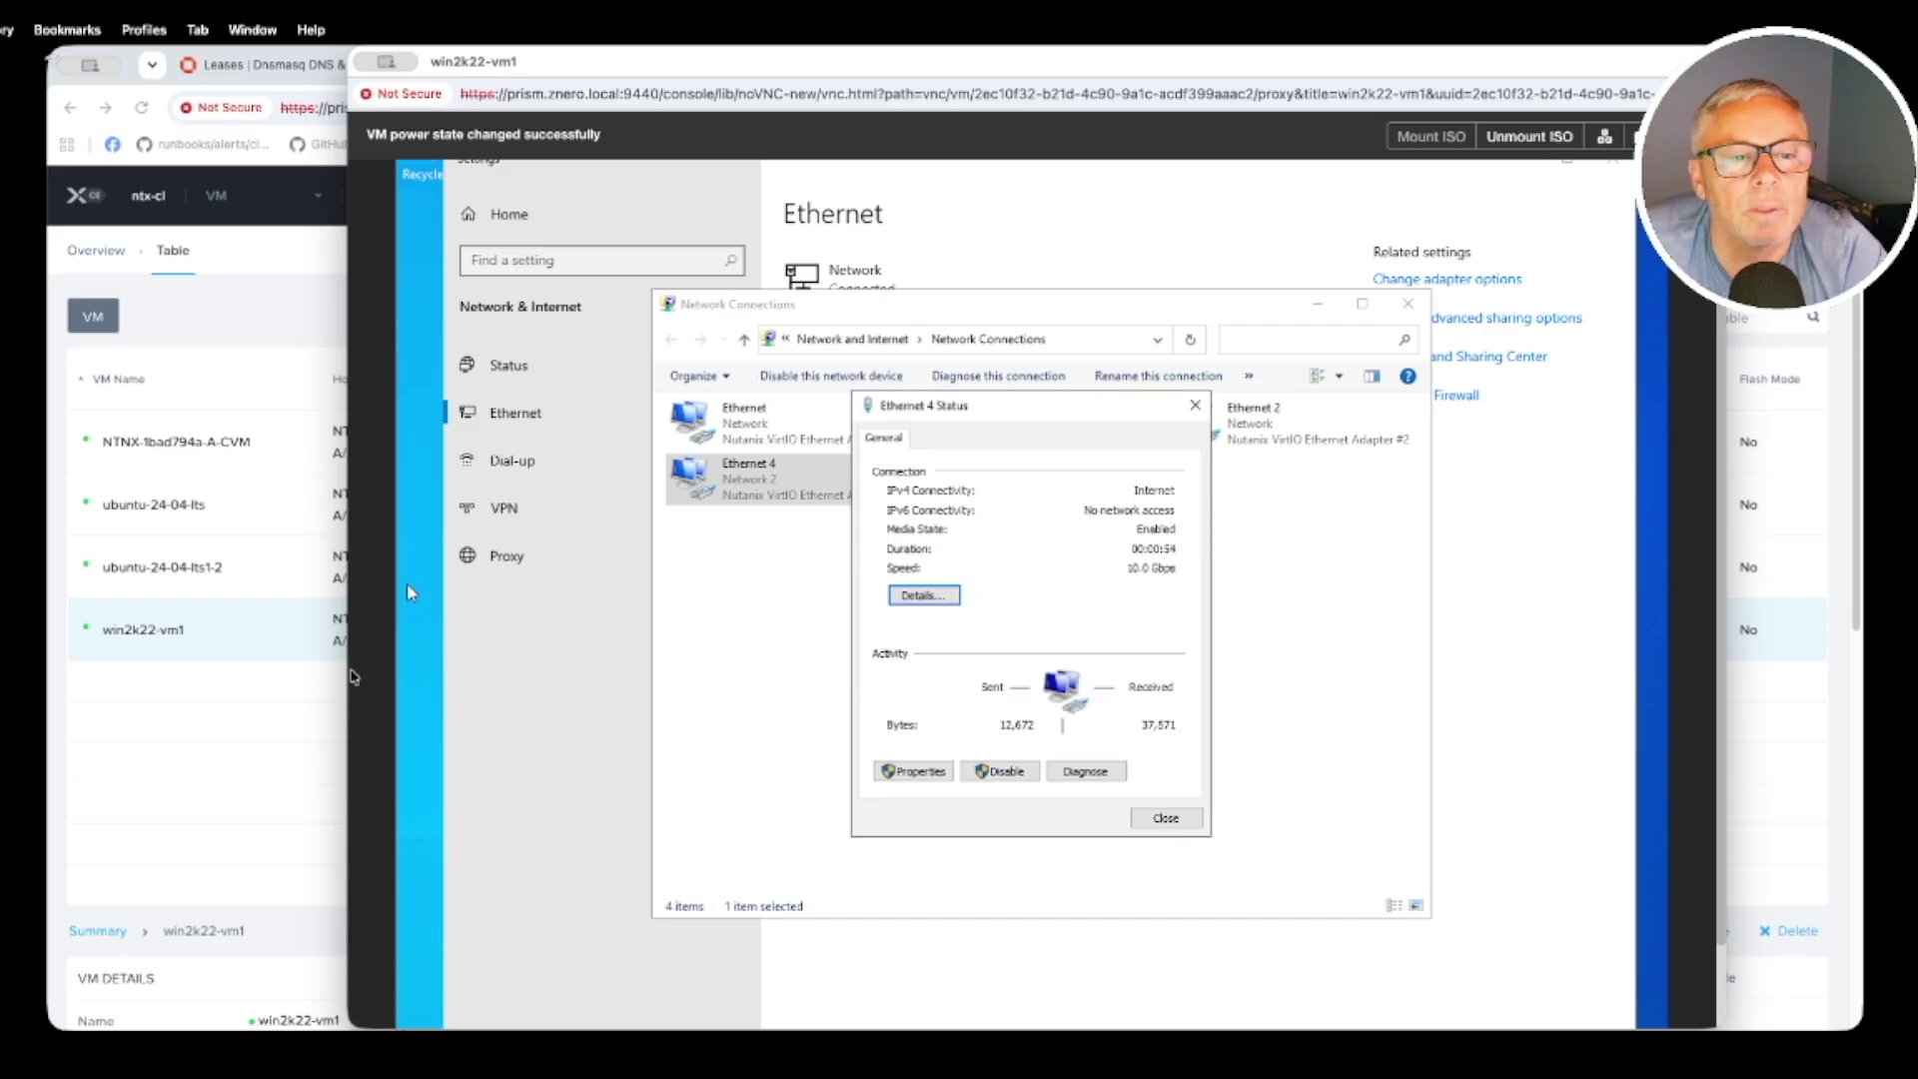
Switch to the OPNsense web interface and reload the Dnsmasq DNS & DHCP leases list
{"action": "left_click", "coordinate": [265, 748]}
{"action": "left_click", "coordinate": [243, 74]}
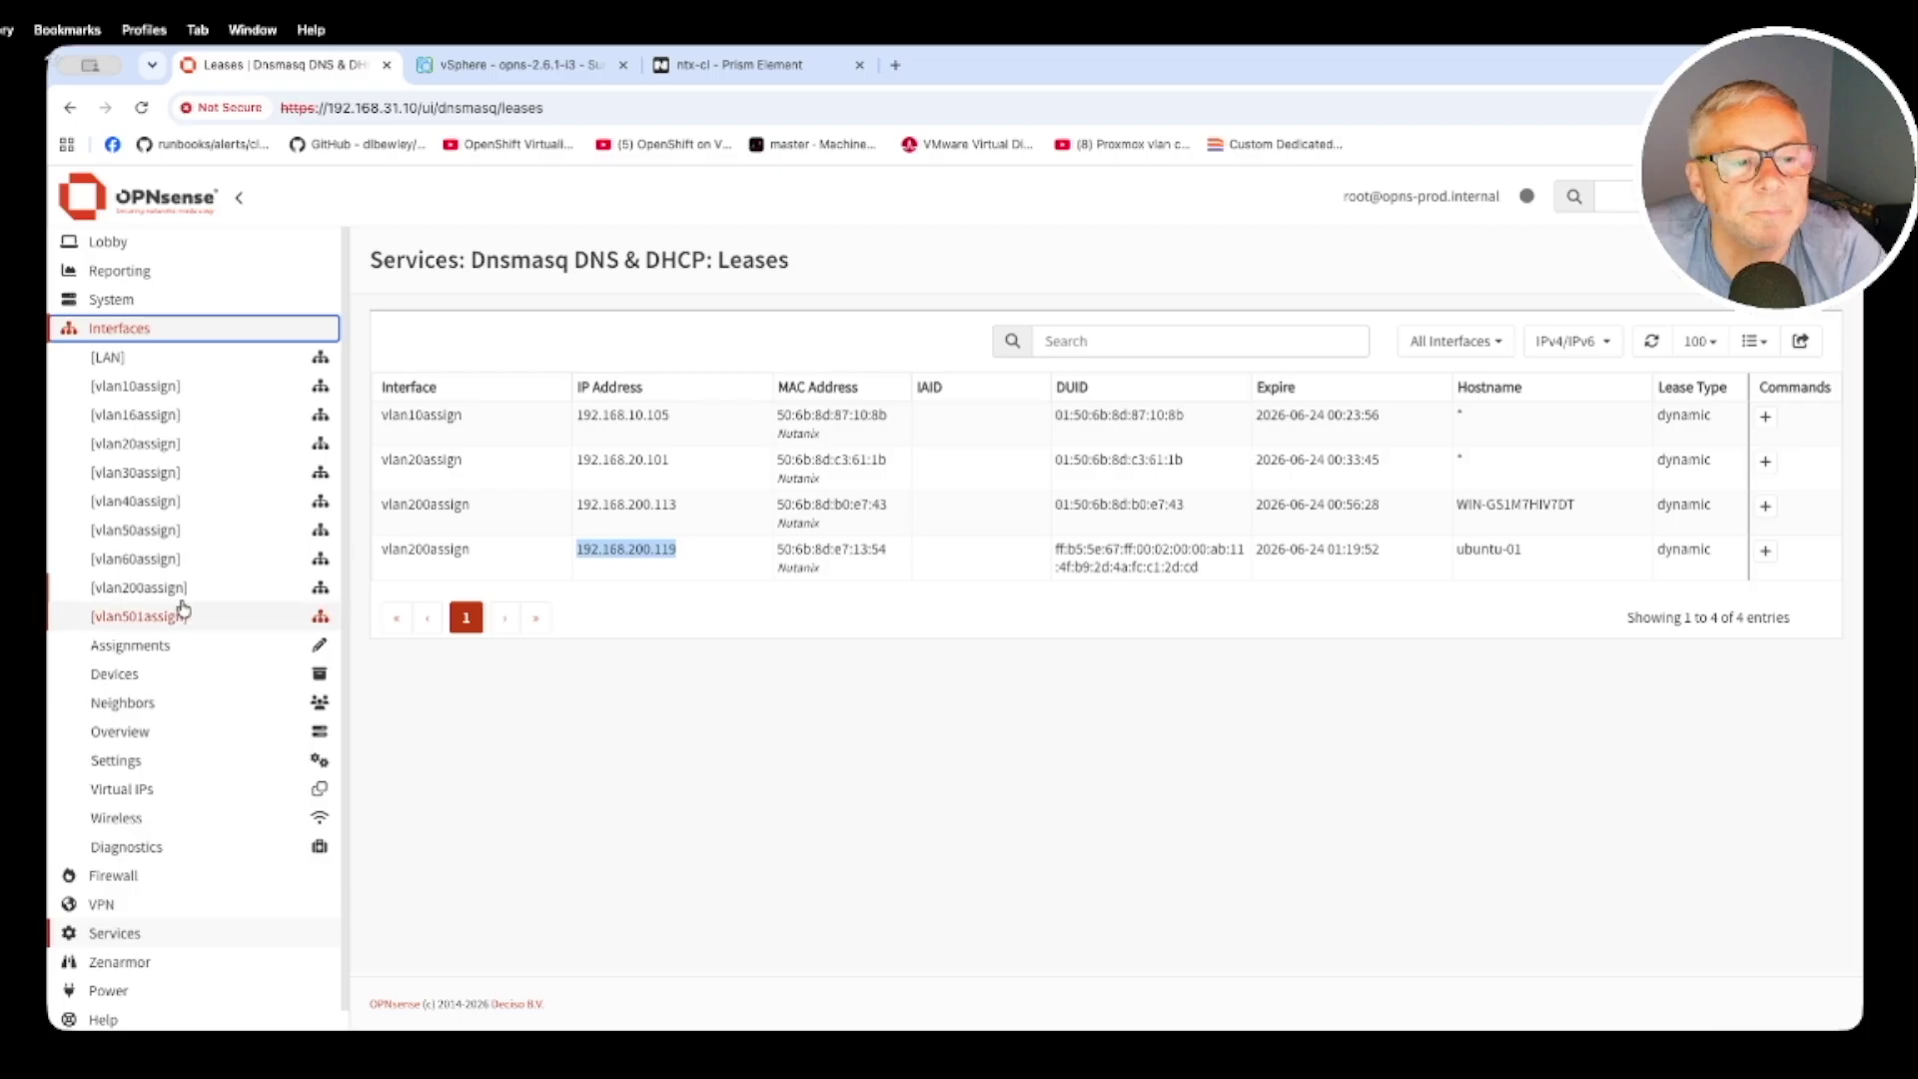
{"action": "left_click", "coordinate": [120, 329]}
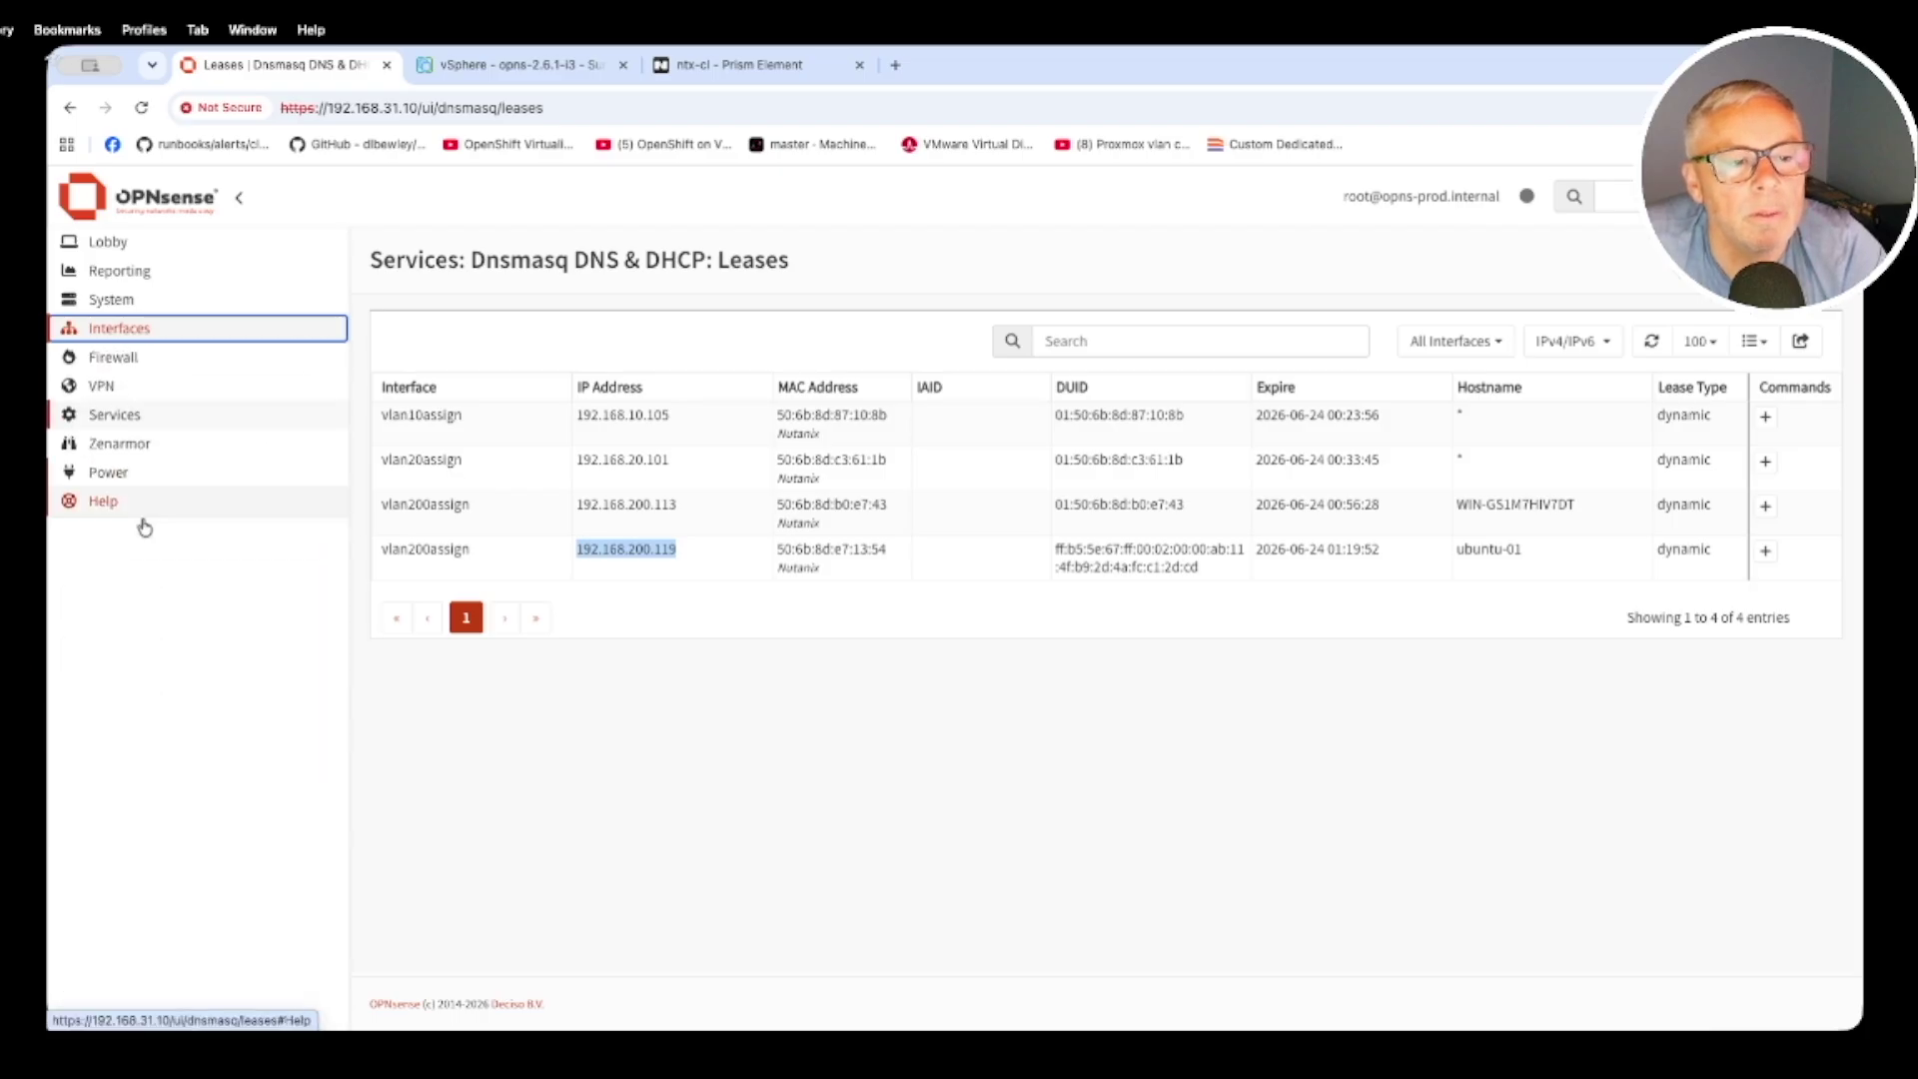
{"action": "left_click", "coordinate": [118, 415]}
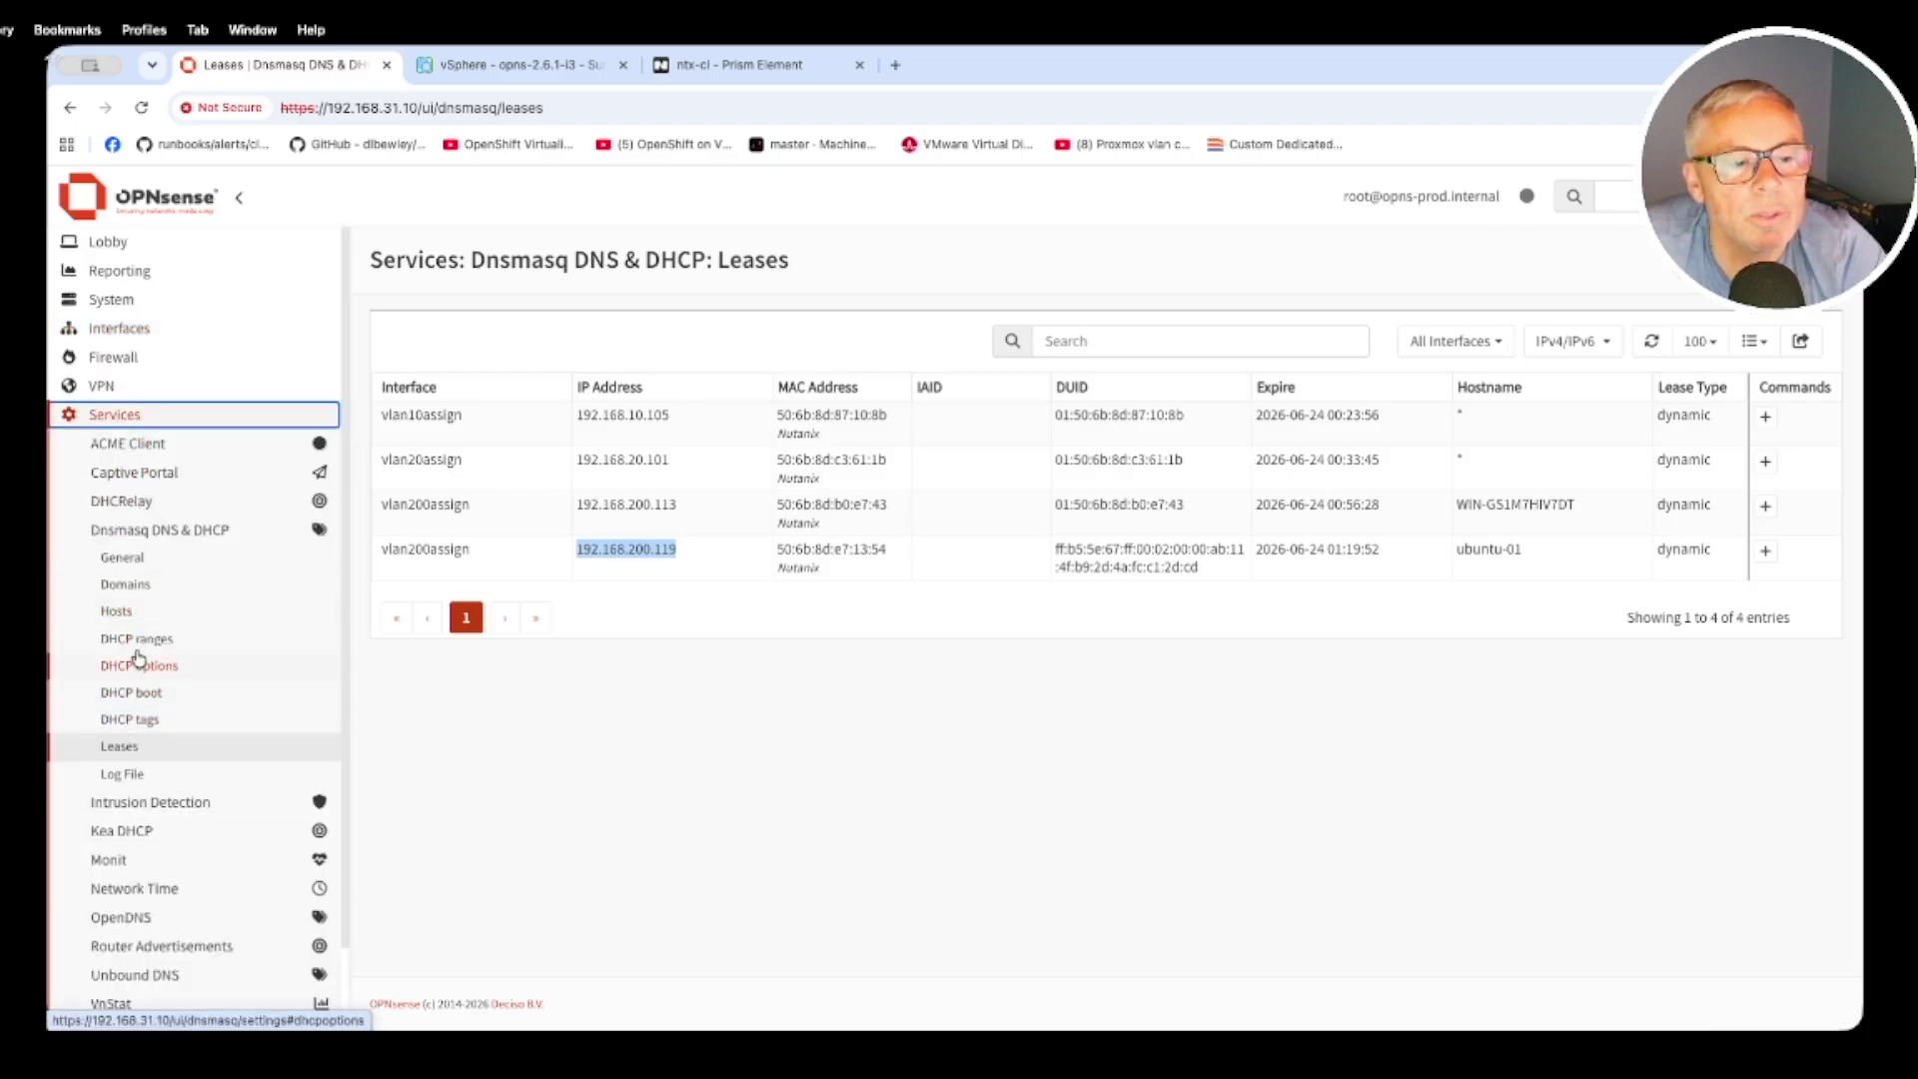
{"action": "left_click", "coordinate": [150, 528]}
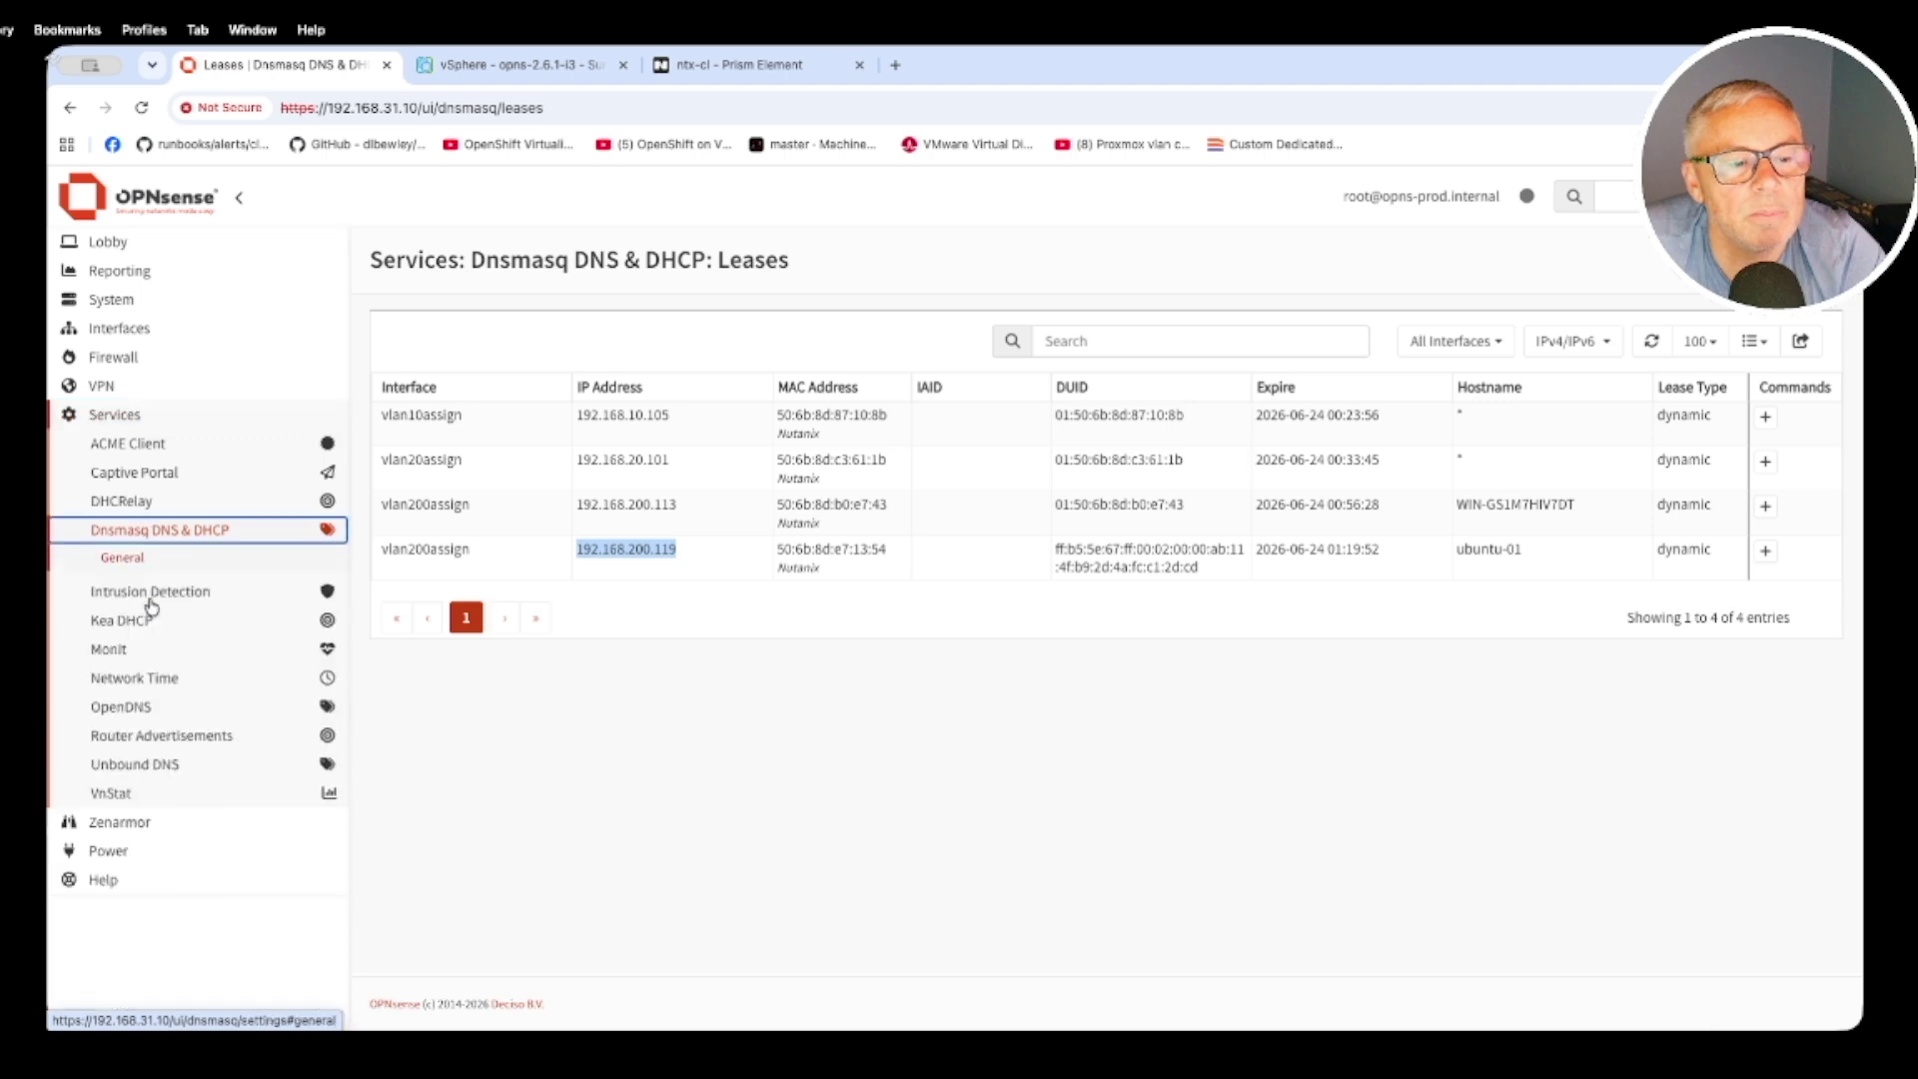
{"action": "left_click", "coordinate": [145, 534]}
{"action": "left_click", "coordinate": [184, 745]}
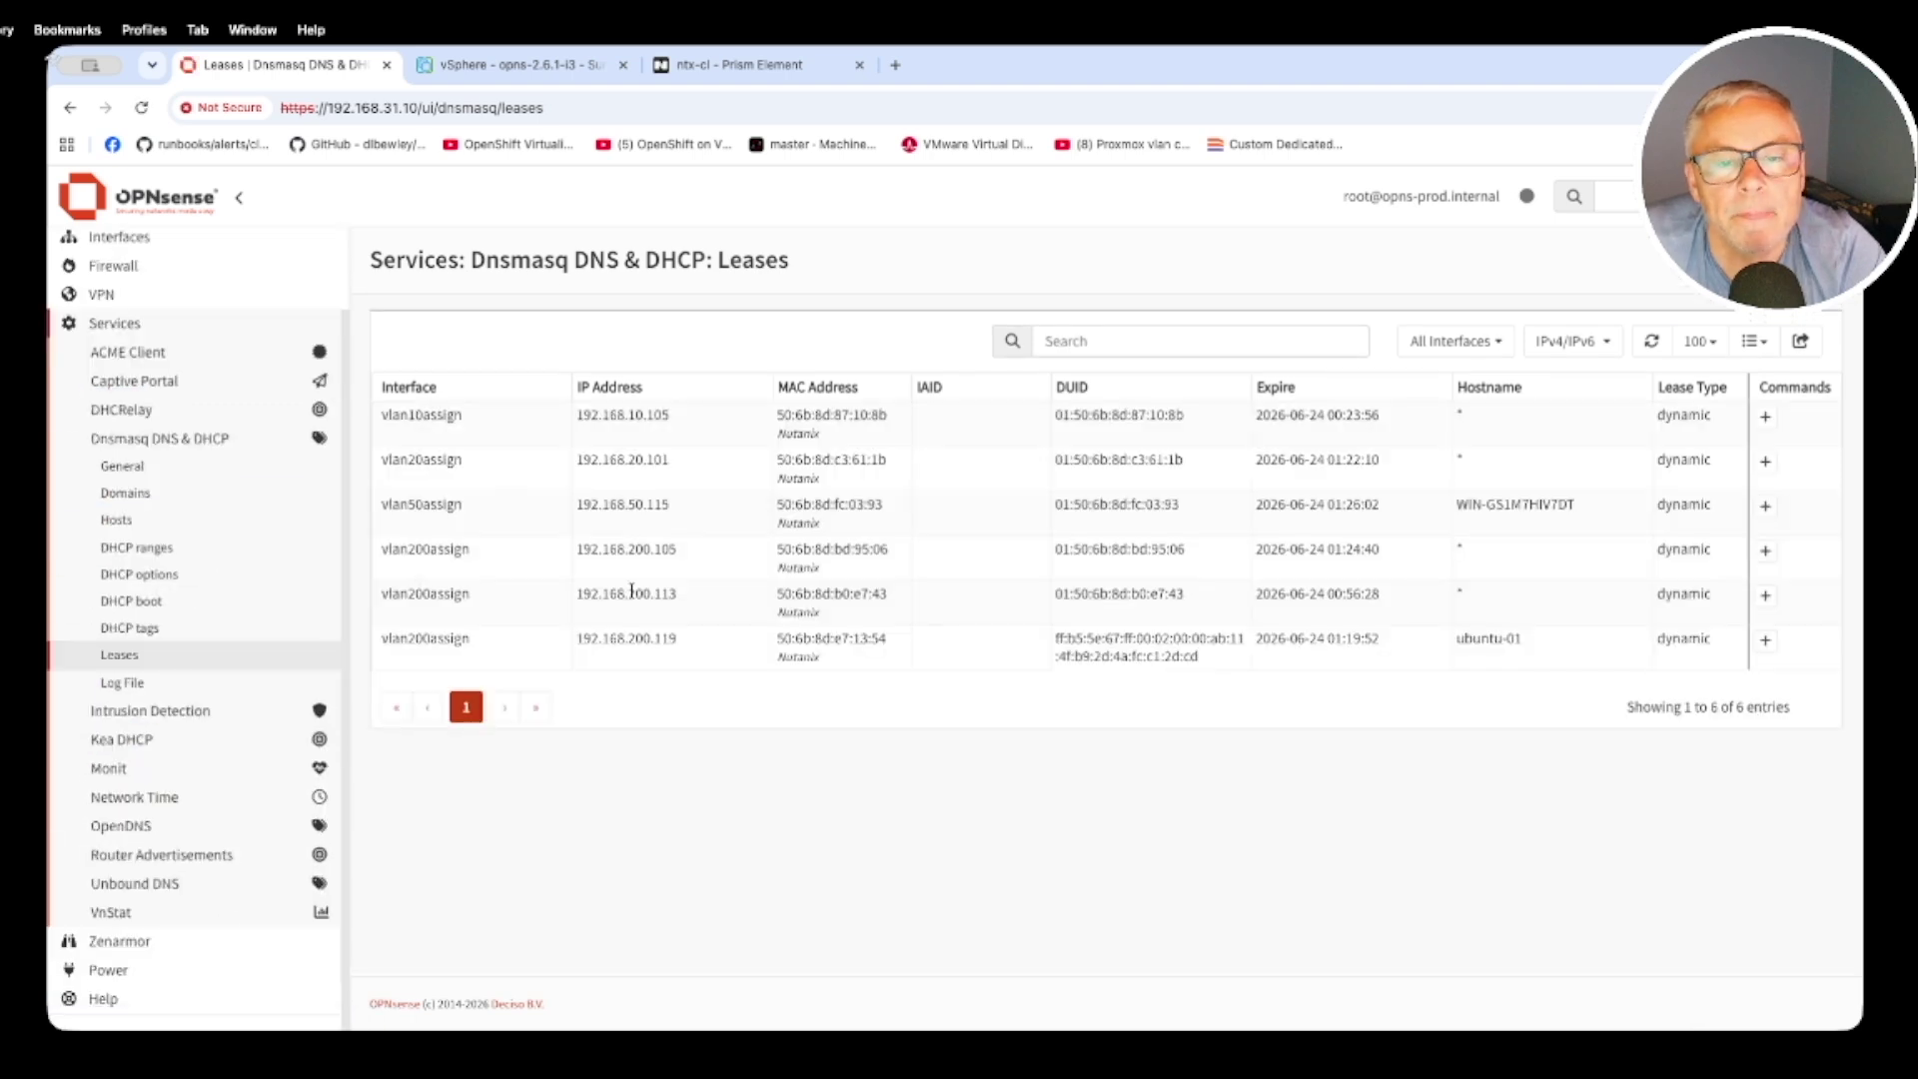
Examine the vlan20assign, vlan50assign and vlan200assign leases, comparing their IP addresses, MAC addresses and hostnames
{"action": "left_click_drag", "start_coordinate": [1580, 509], "coordinate": [440, 505]}
{"action": "left_click", "coordinate": [641, 496]}
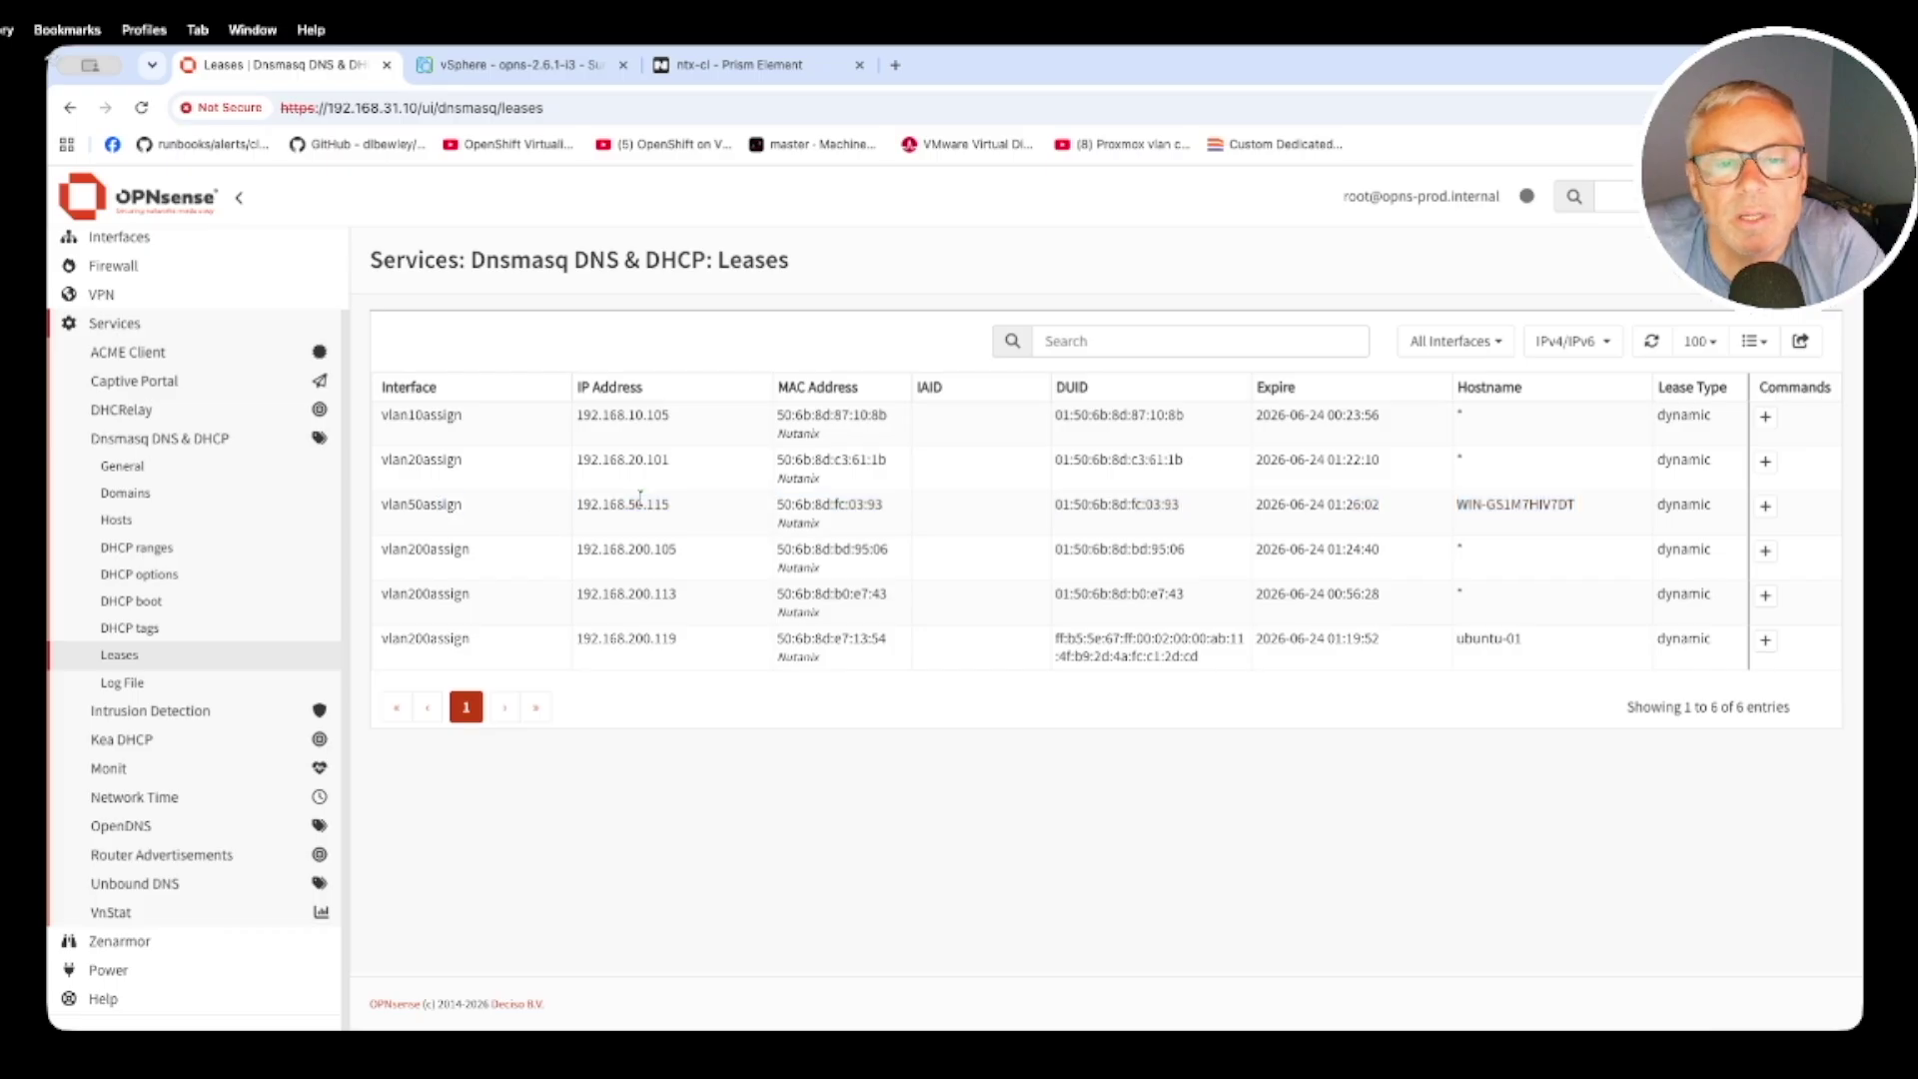
{"action": "triple_click", "coordinate": [814, 568]}
{"action": "left_click", "coordinate": [732, 564]}
{"action": "triple_click", "coordinate": [834, 614]}
{"action": "left_click_drag", "start_coordinate": [844, 655], "coordinate": [430, 461]}
{"action": "left_click", "coordinate": [564, 492]}
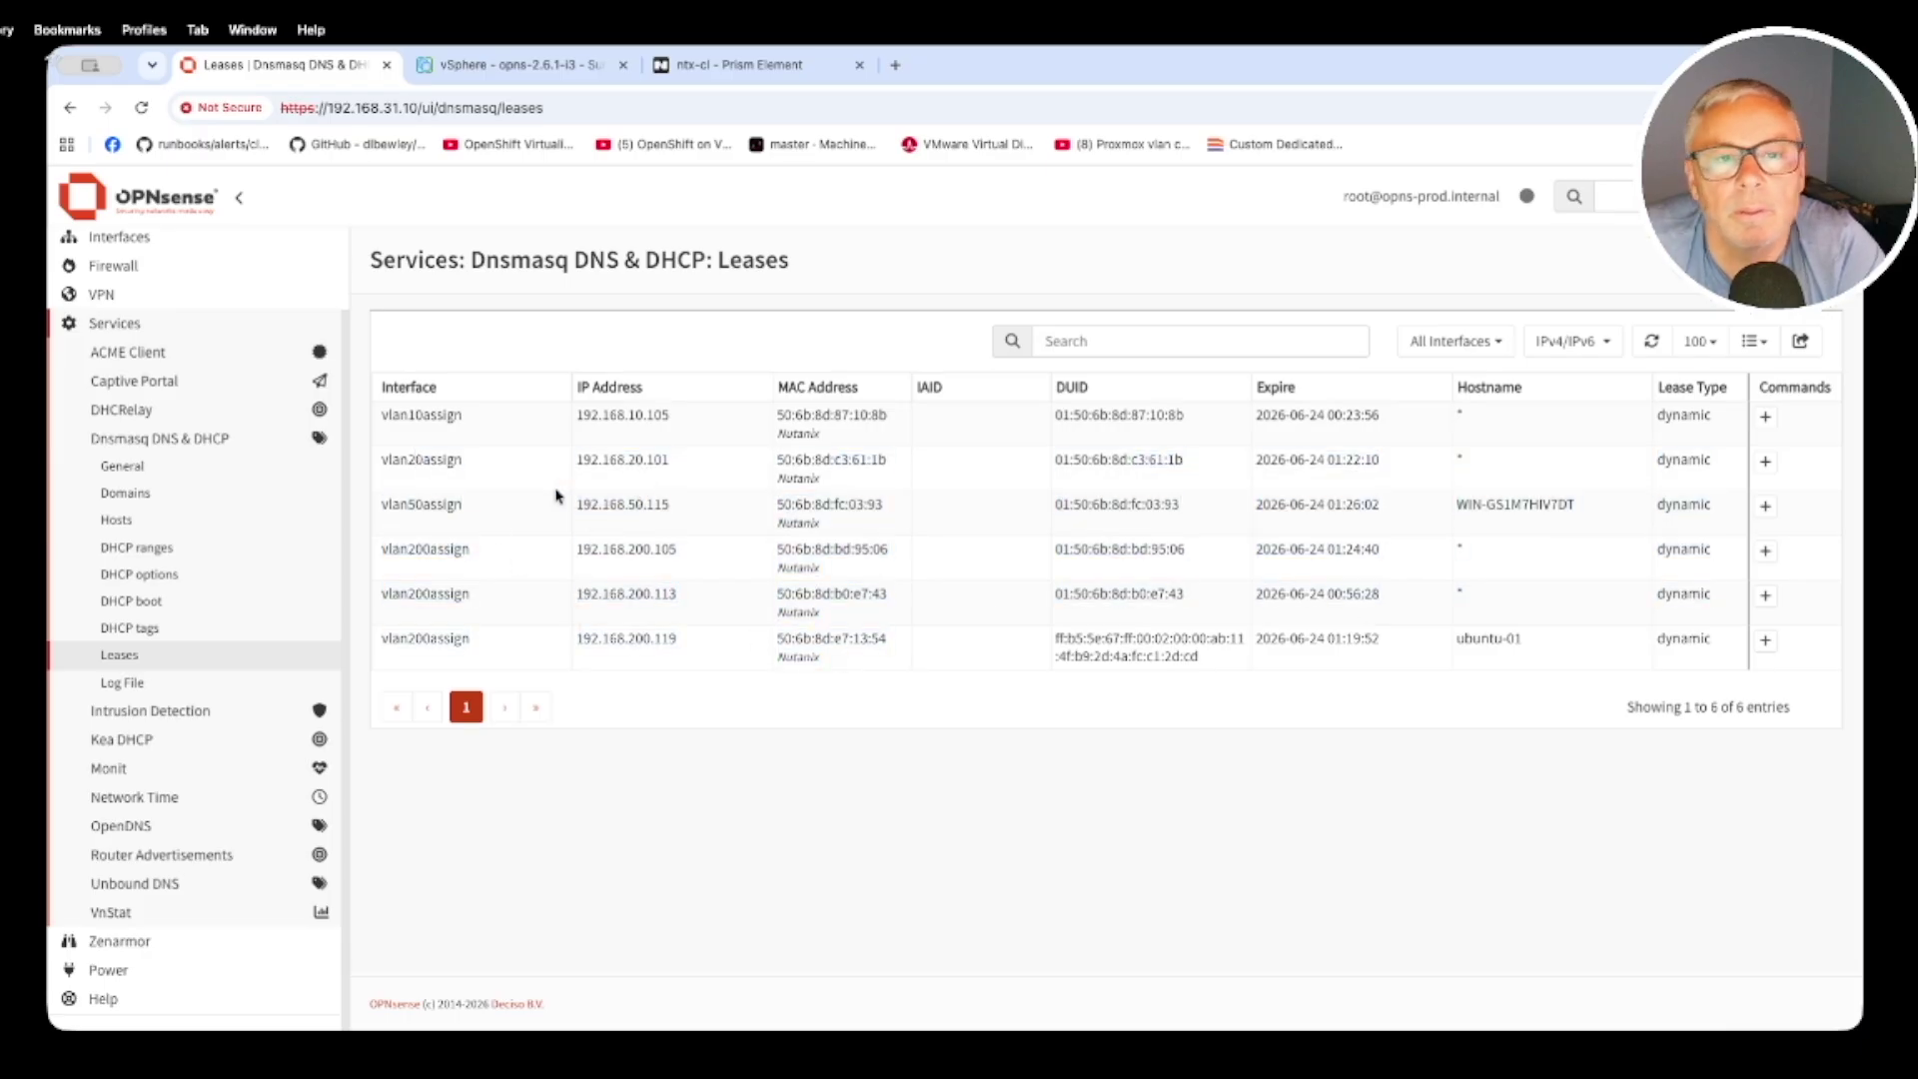
Switch to Prism Element and select the ubuntu-24-04-lts1-2 VM in the VM table
{"action": "left_click", "coordinate": [741, 68]}
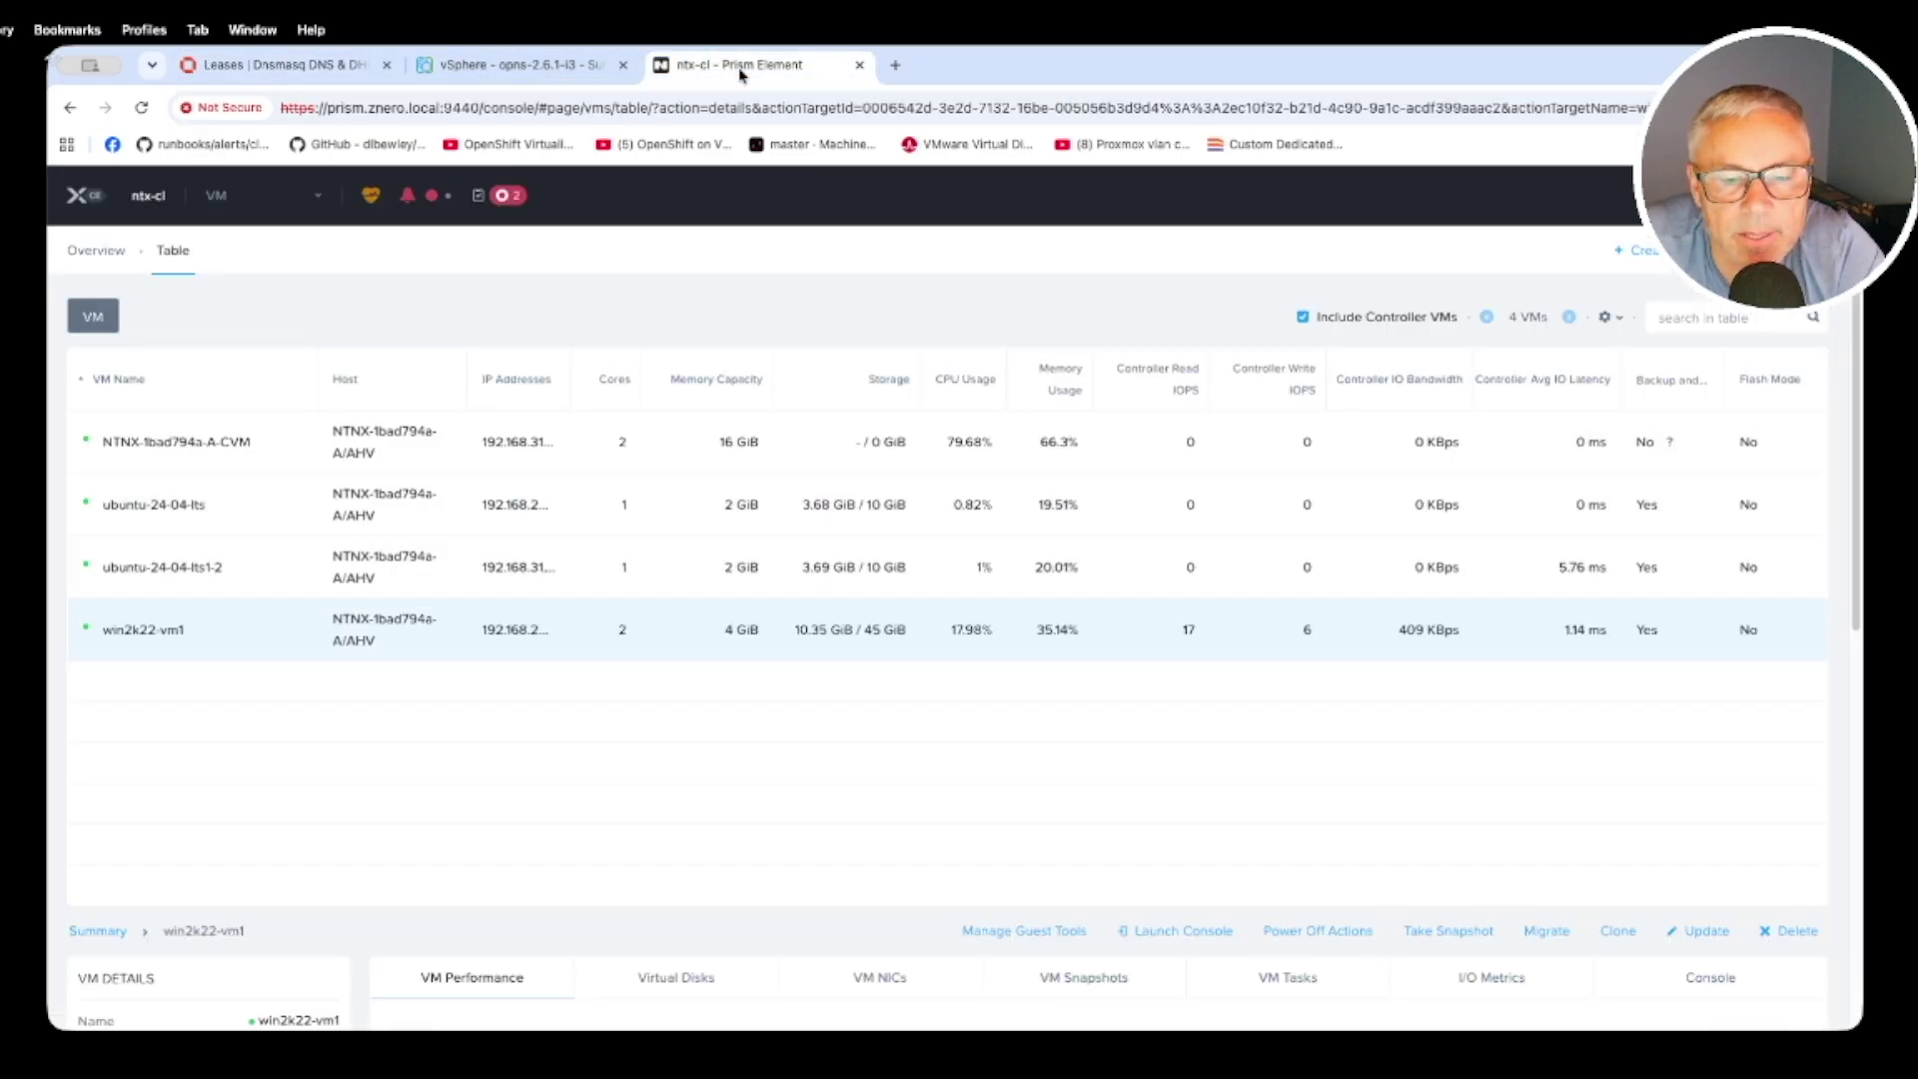
{"action": "left_click", "coordinate": [172, 570]}
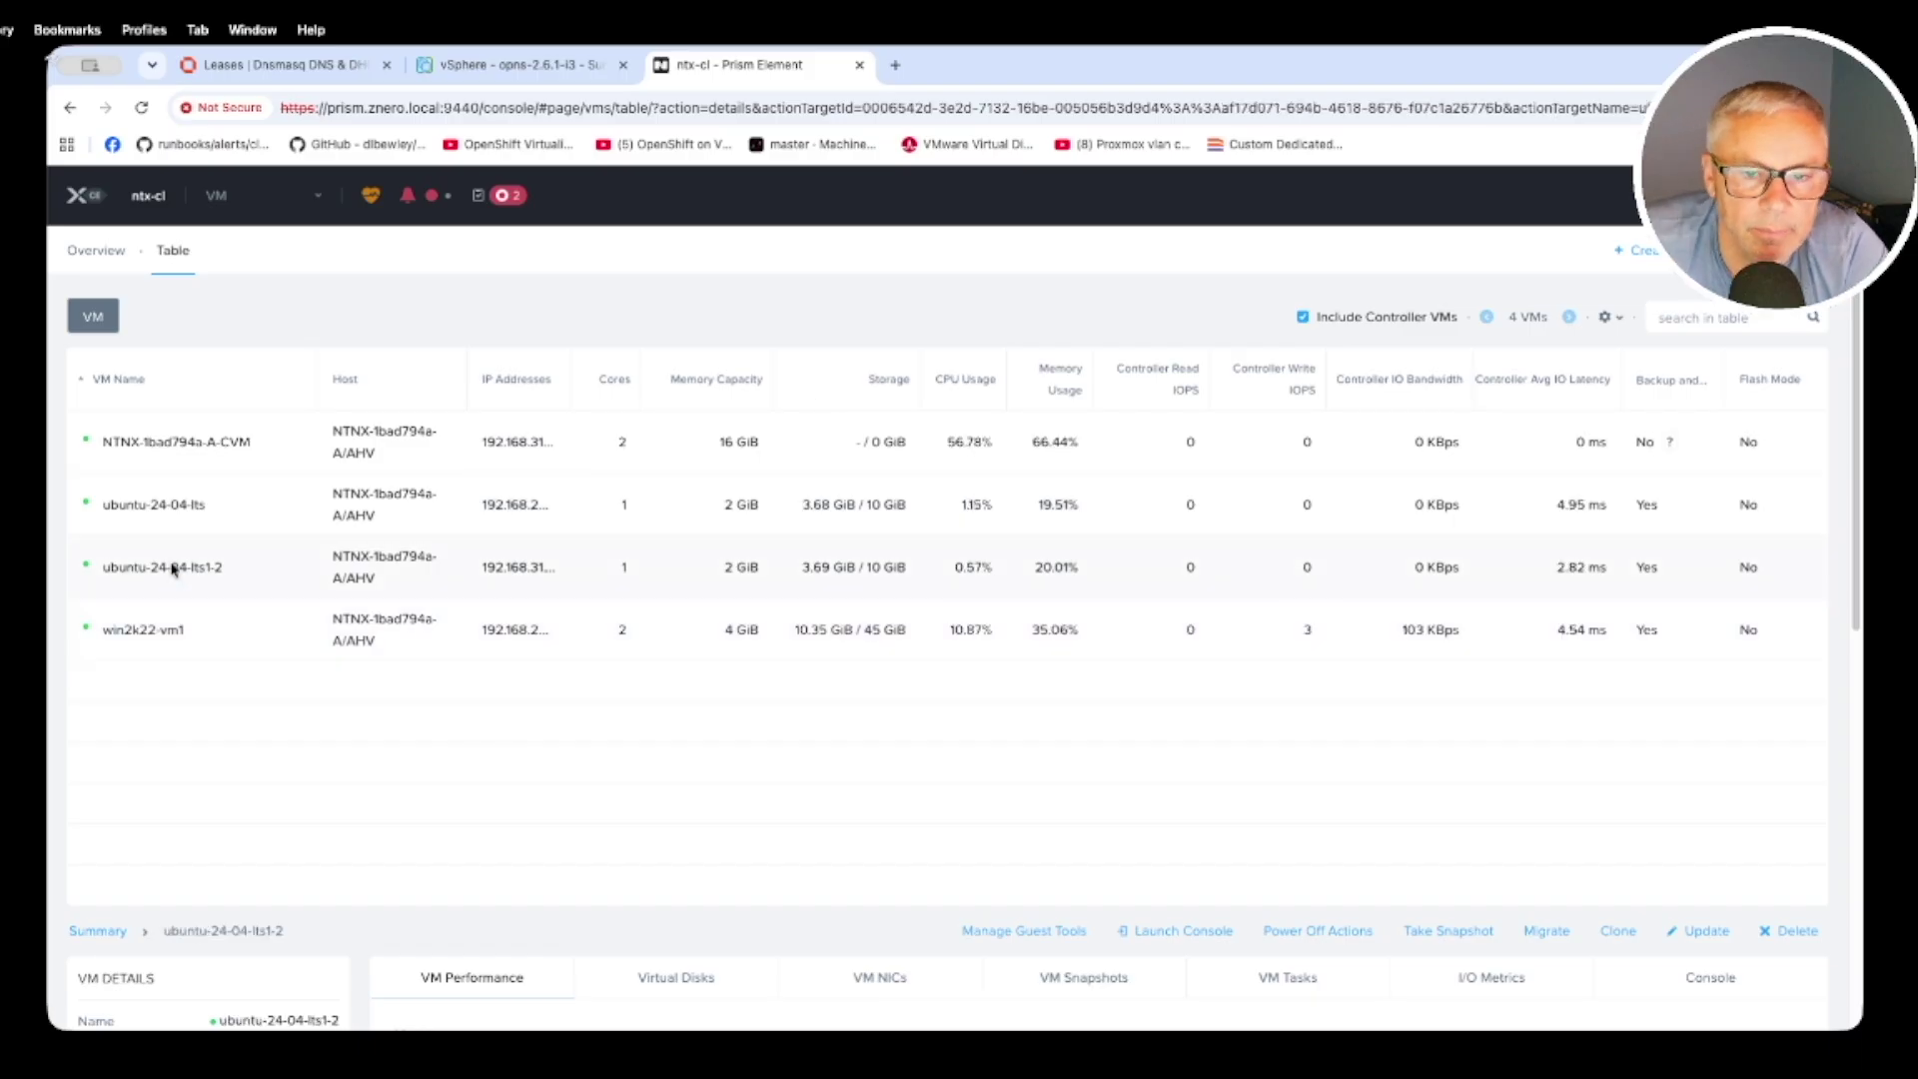